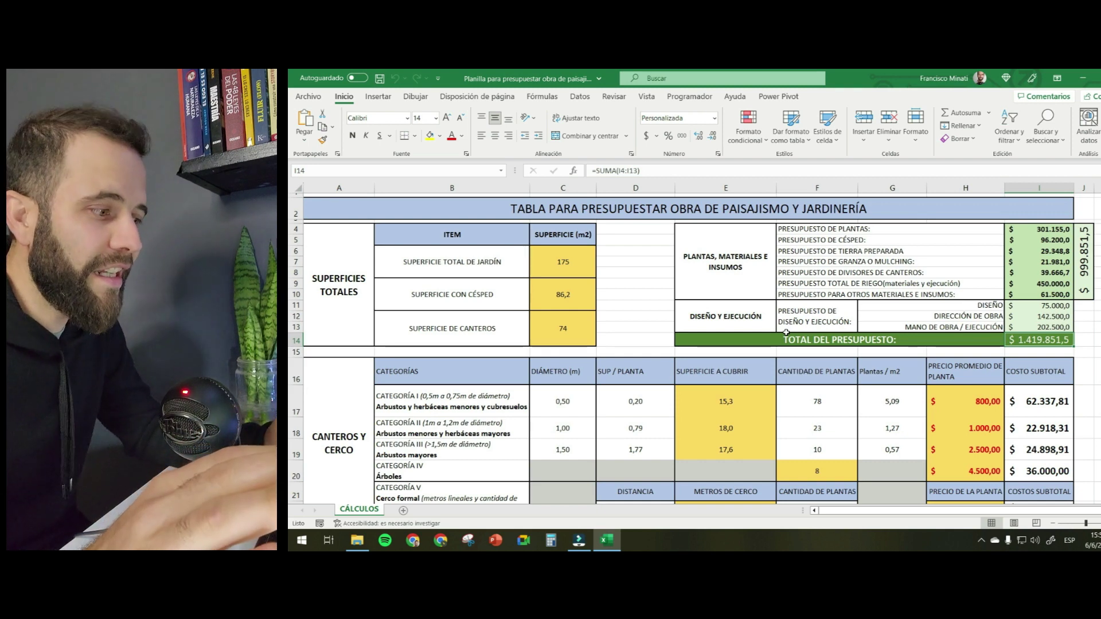
# - Add a new worksheet to the workbook and review the finished budget table on the CÁLCULOS sheet as a reference
pyautogui.click(403, 510)
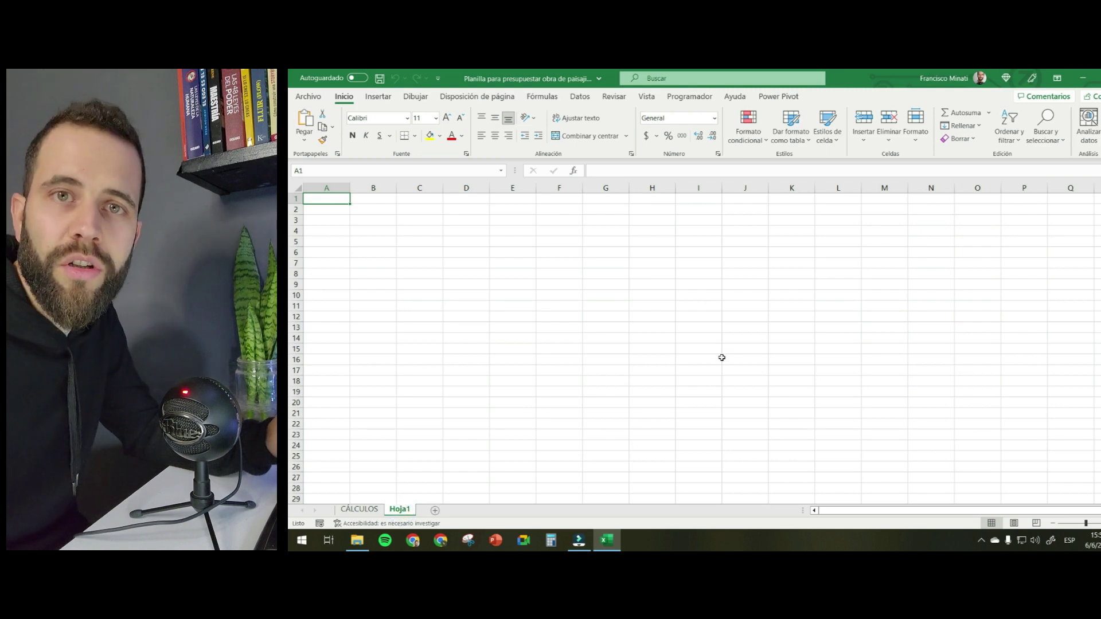
pyautogui.click(359, 508)
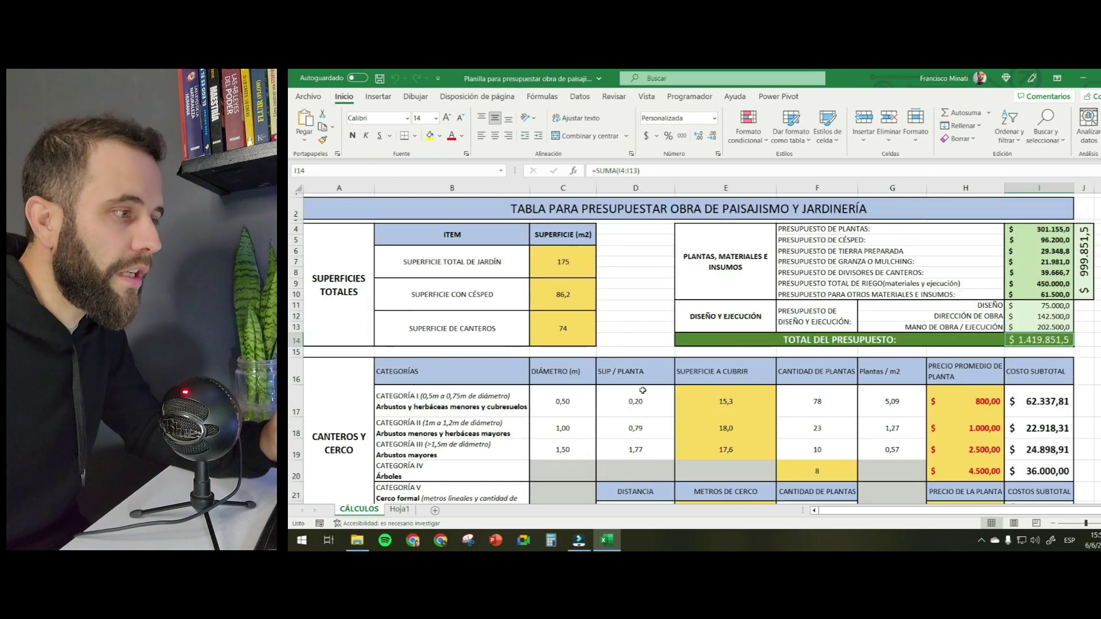
pyautogui.scroll(-10, 720, 336)
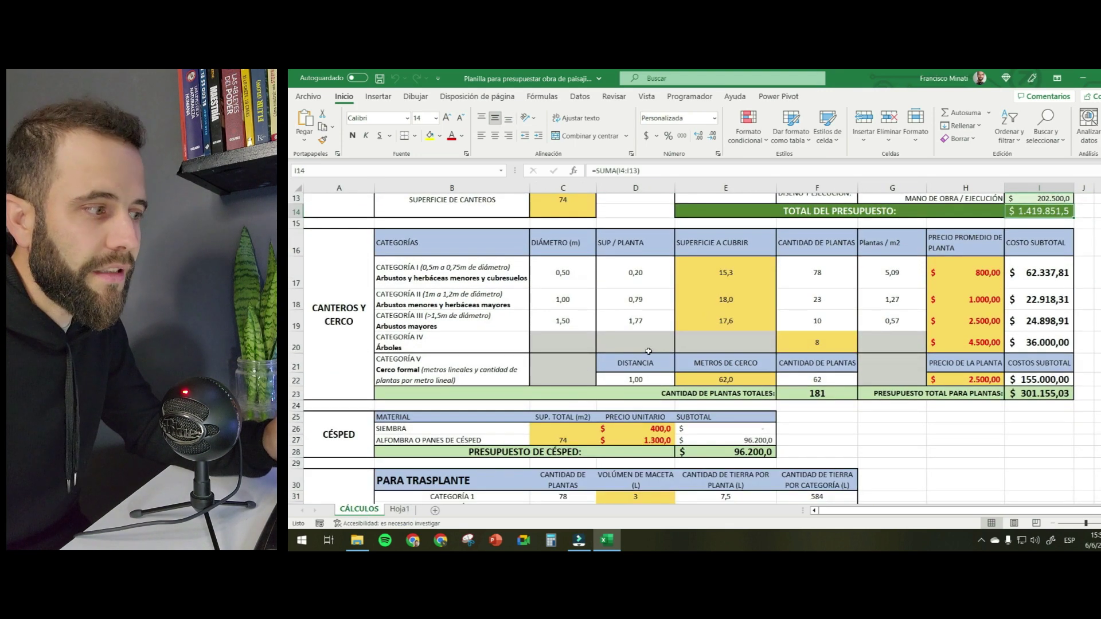
pyautogui.scroll(10, 629, 360)
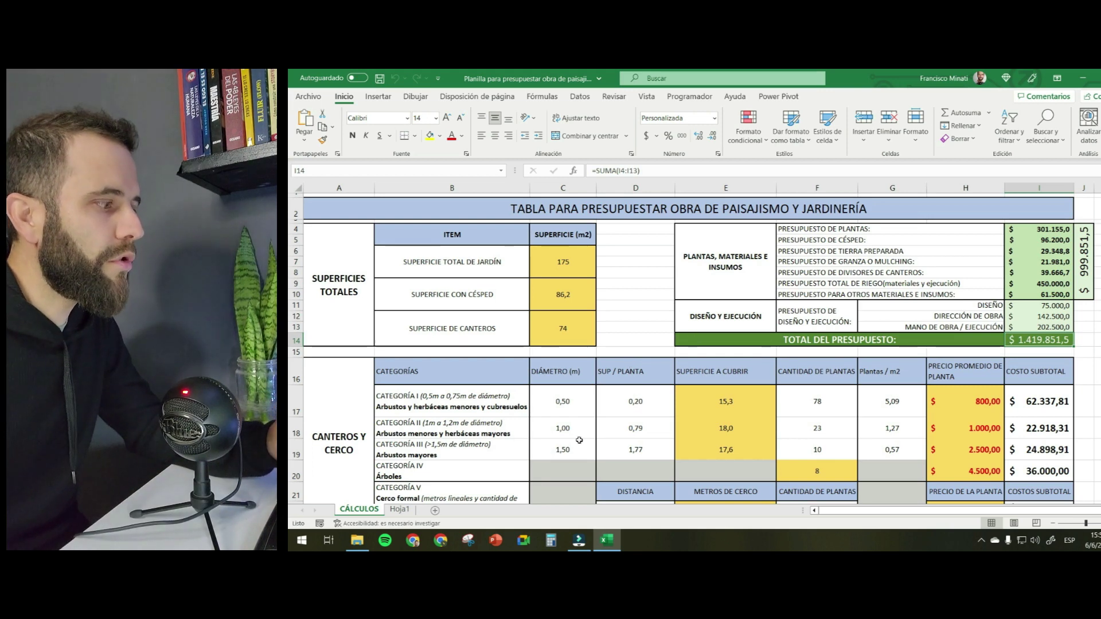
pyautogui.click(402, 510)
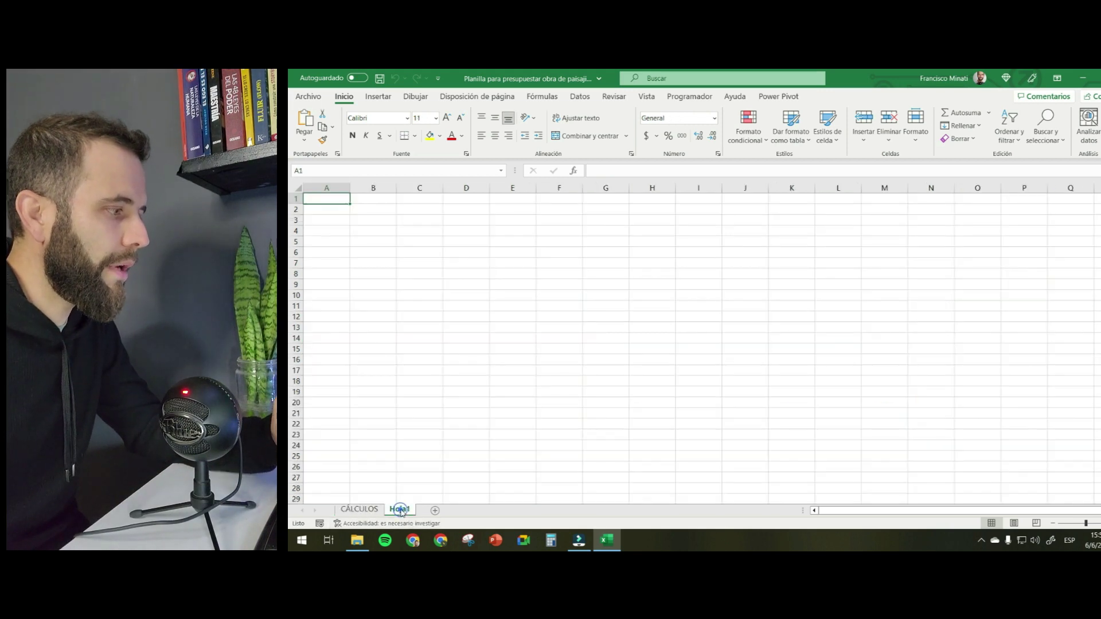
pyautogui.click(359, 508)
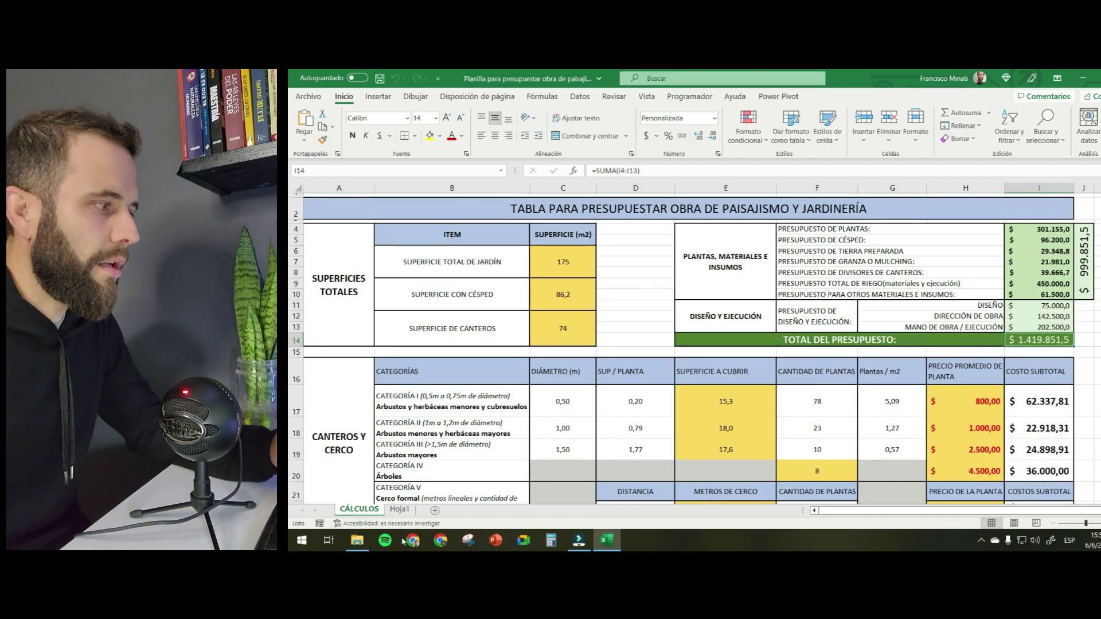
pyautogui.click(401, 510)
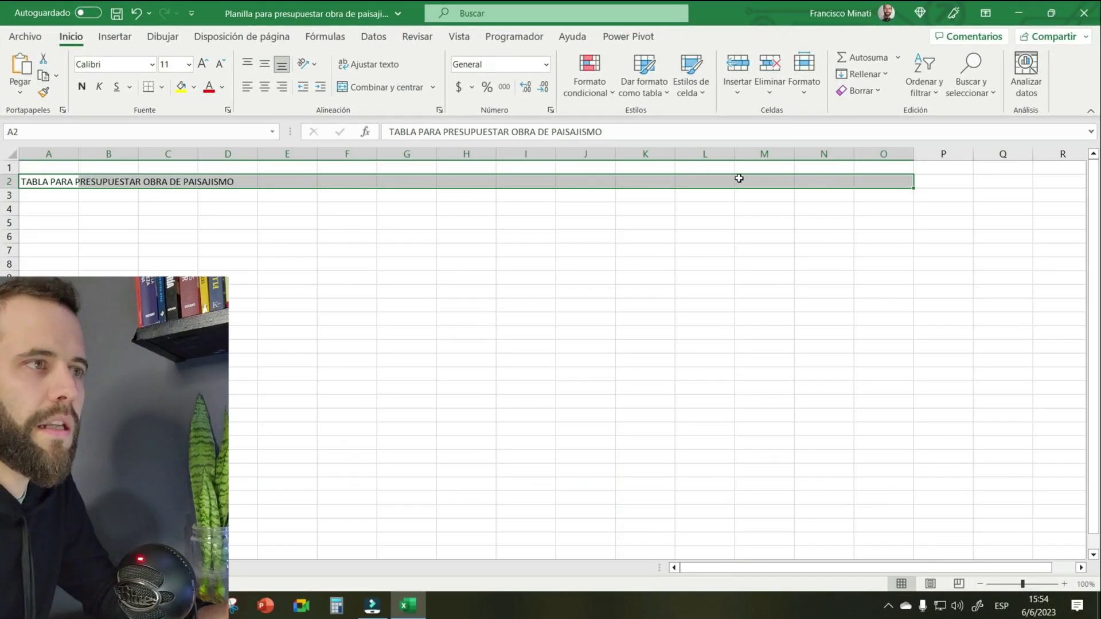
# - Merge and center the title "TABLA PARA PRESUPUESTAR OBRA DE PAISAJISMO" across A2:I2 on Hoja1
pyautogui.click(526, 238)
pyautogui.moveTo(521, 182); pyautogui.dragTo(32, 182)
pyautogui.click(371, 87)
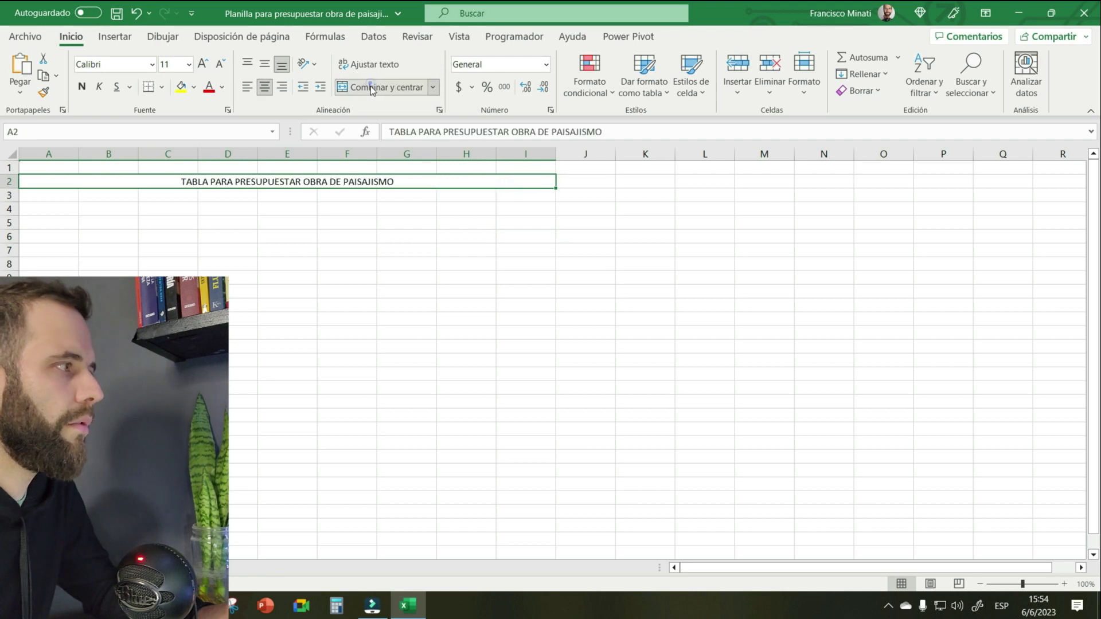
pyautogui.click(440, 257)
pyautogui.click(528, 178)
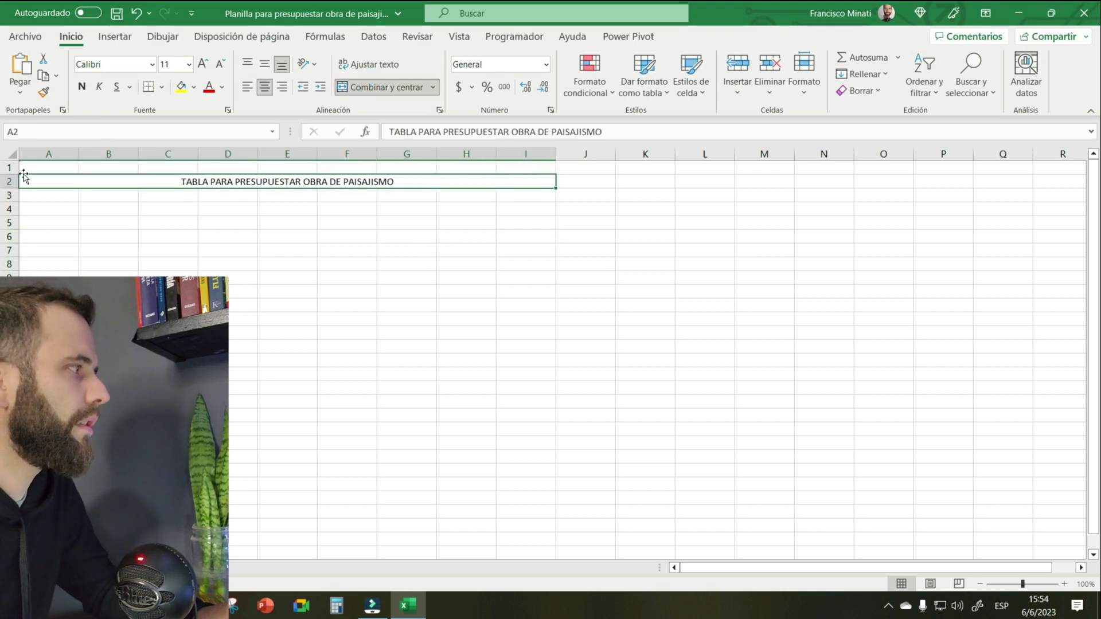
# - Increase the height of the title row and enlarge the title's font to 18 points
pyautogui.moveTo(12, 172)
pyautogui.mouseDown()
pyautogui.moveTo(12, 189)
pyautogui.moveTo(13, 177)
pyautogui.mouseUp()
pyautogui.click(171, 184)
pyautogui.click(202, 63)
pyautogui.click(203, 63)
pyautogui.click(202, 63)
pyautogui.click(202, 63)
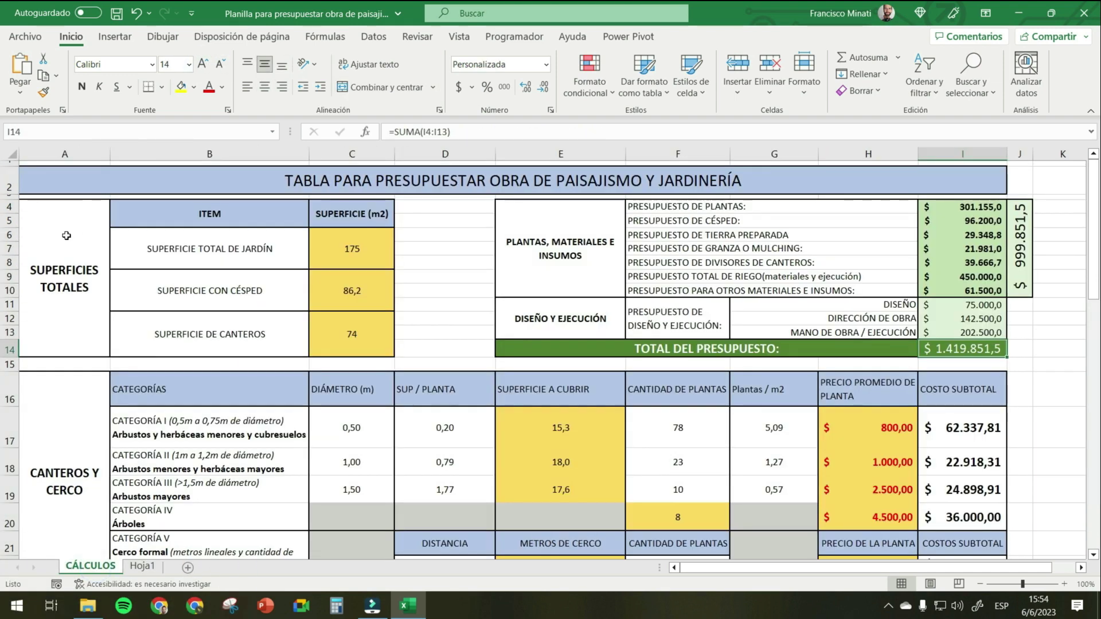
# - Following the block on CÁLCULOS, merge and center A4:A14 on Hoja1 and enter "SUPERFICIES TOTALES" in it
pyautogui.moveTo(66, 235); pyautogui.dragTo(371, 235)
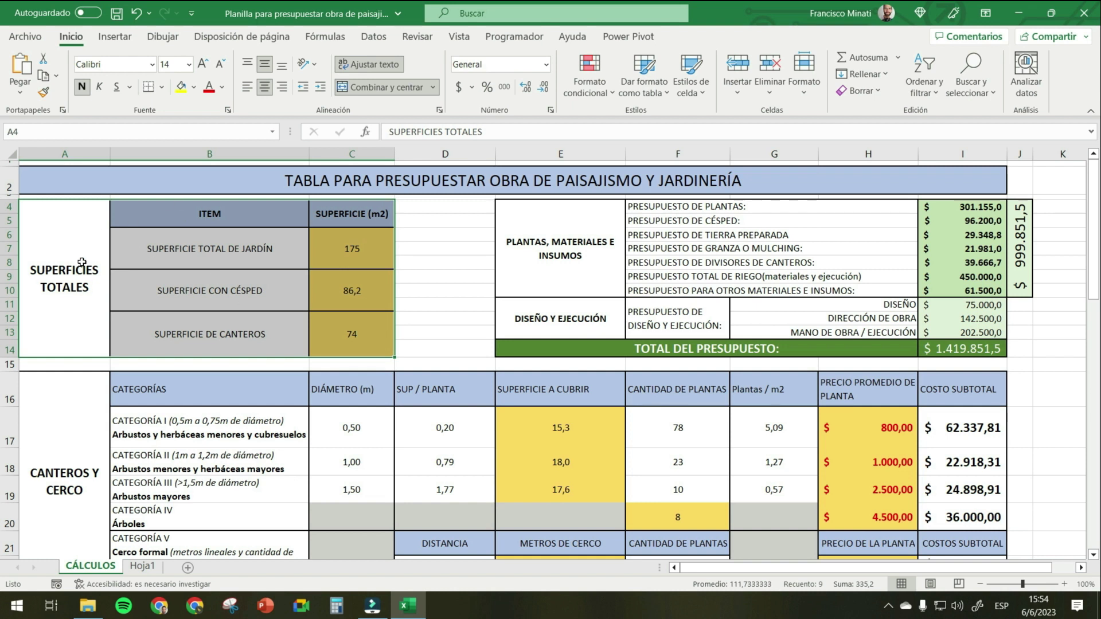
pyautogui.click(43, 219)
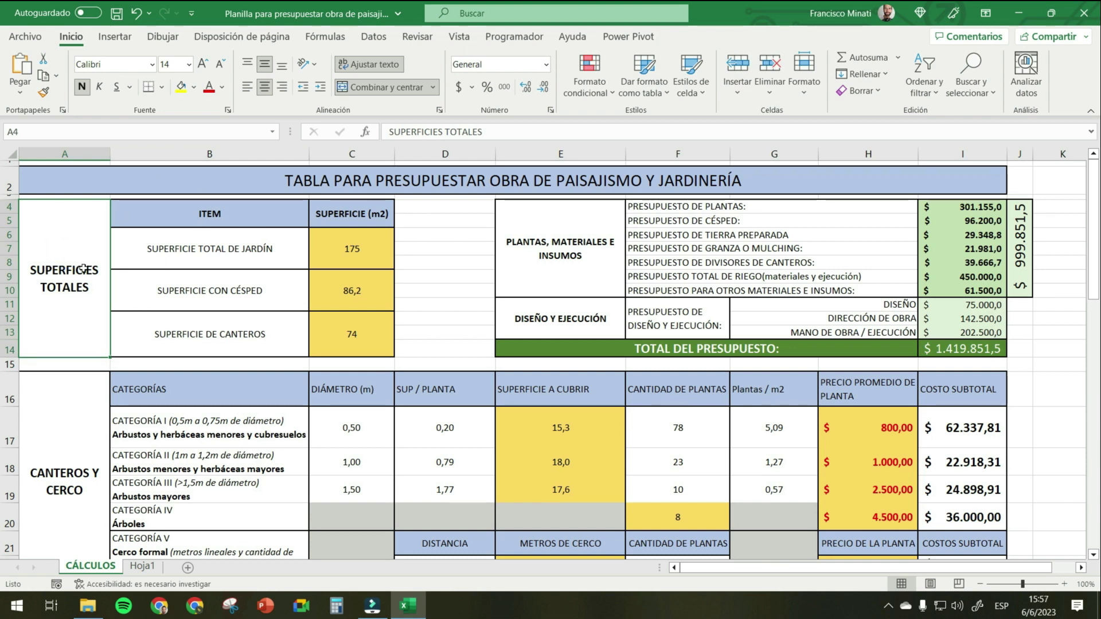
pyautogui.click(142, 566)
pyautogui.moveTo(47, 210); pyautogui.dragTo(63, 348)
pyautogui.click(371, 87)
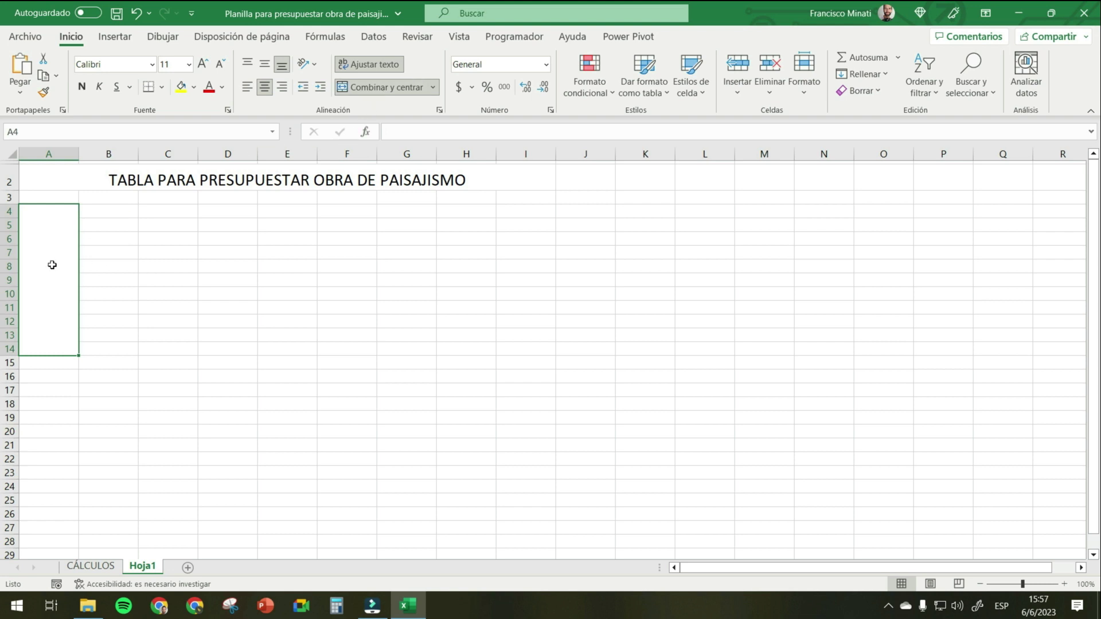
pyautogui.write('SUPERFICIES TOTAL')
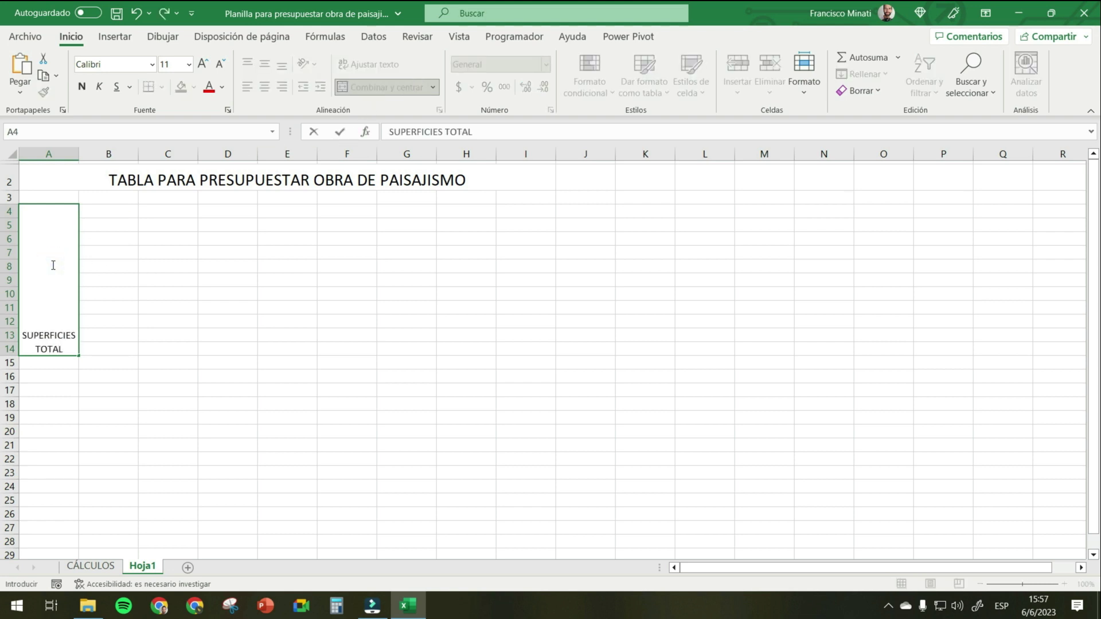
pyautogui.write('ES')
# - Widen column B on Hoja1 for the item descriptions
pyautogui.click(115, 214)
pyautogui.moveTo(140, 156); pyautogui.dragTo(249, 159)
pyautogui.click(168, 218)
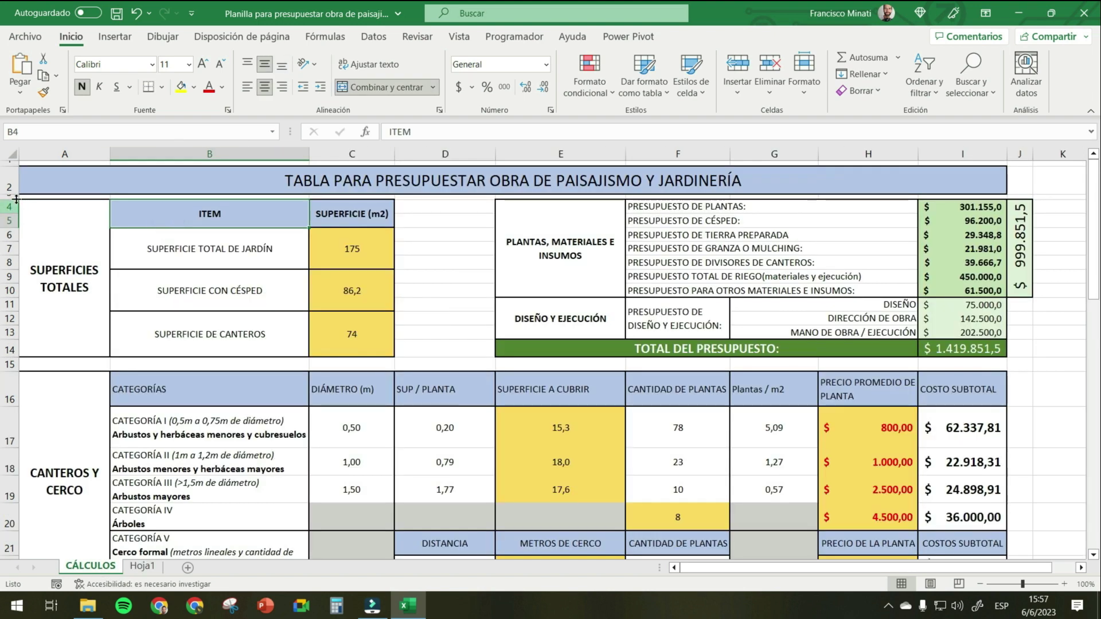
# - Merge B4:B5 with the header "ITEM" and merge B6:B8, B9:B11 and B12:B14 as item cells below it
pyautogui.moveTo(18, 236); pyautogui.dragTo(10, 351)
pyautogui.click(142, 568)
pyautogui.click(369, 88)
pyautogui.moveTo(209, 212); pyautogui.dragTo(198, 306)
pyautogui.write('ITEM')
pyautogui.press('Return')
pyautogui.click(375, 88)
pyautogui.click(375, 87)
pyautogui.click(177, 257)
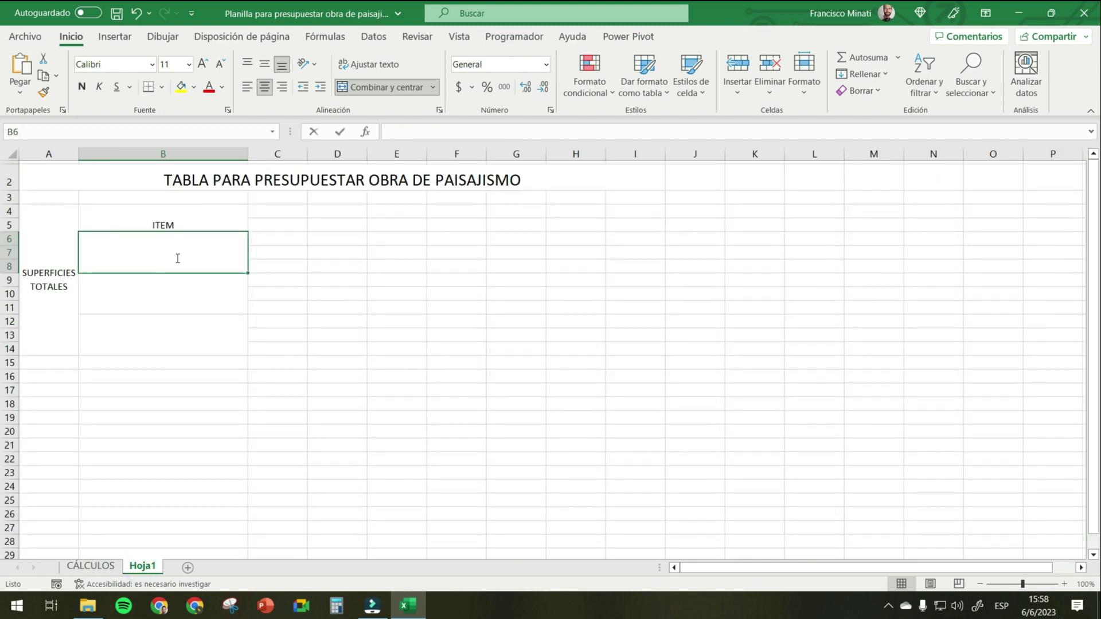
# - Label the three item cells "SUPERFICIE TOTAL DEL JARDÍN", "SUPERFICIE CON CÉSPED" and "SUPERFICIE DE CANTEROS"
pyautogui.write('SUPERFICIE TOTAL')
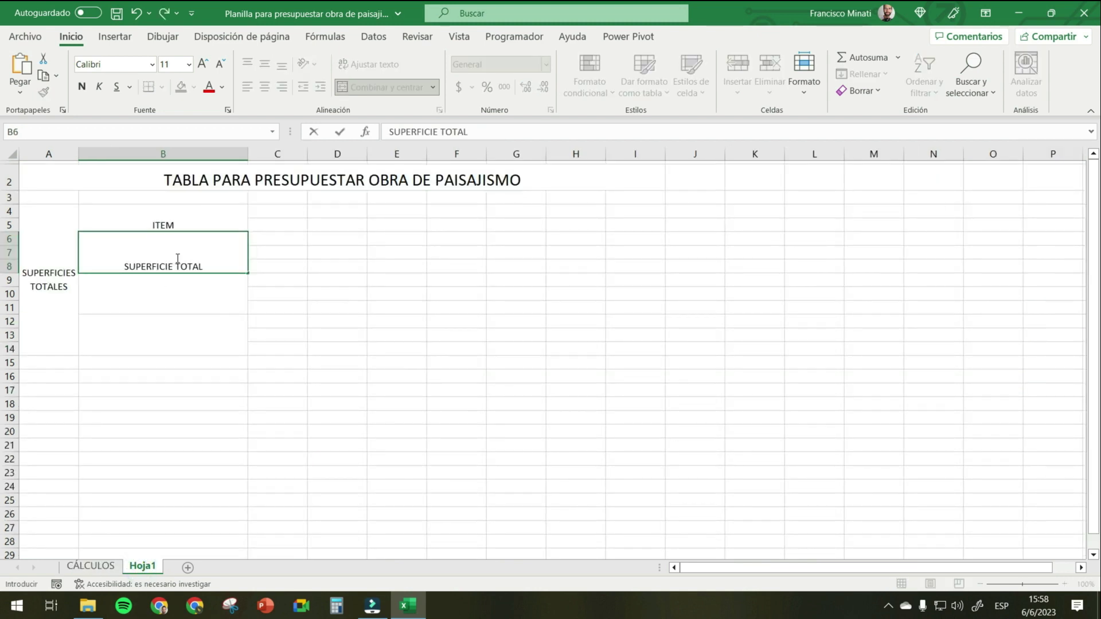
pyautogui.write(' DEL JARDÍN')
pyautogui.press('Return')
pyautogui.write('SUPERFICIE CON CÉSPED')
pyautogui.press('Return')
pyautogui.write('SUPERFICIE CO')
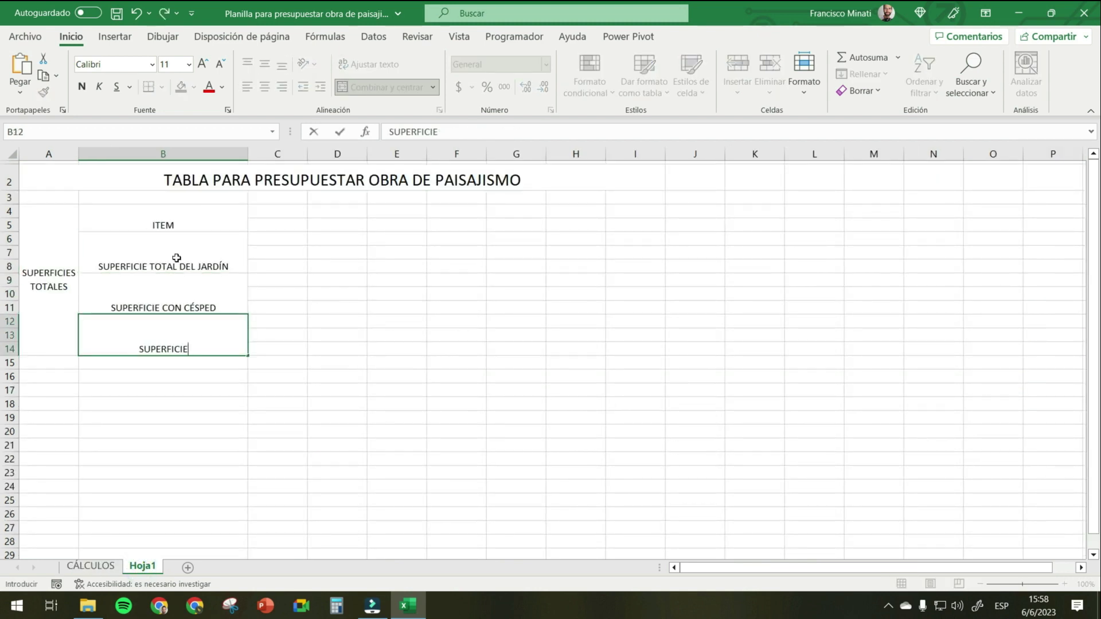
# - Center the texts in B4:B14 vertically within their cells
pyautogui.moveTo(189, 215); pyautogui.dragTo(197, 349)
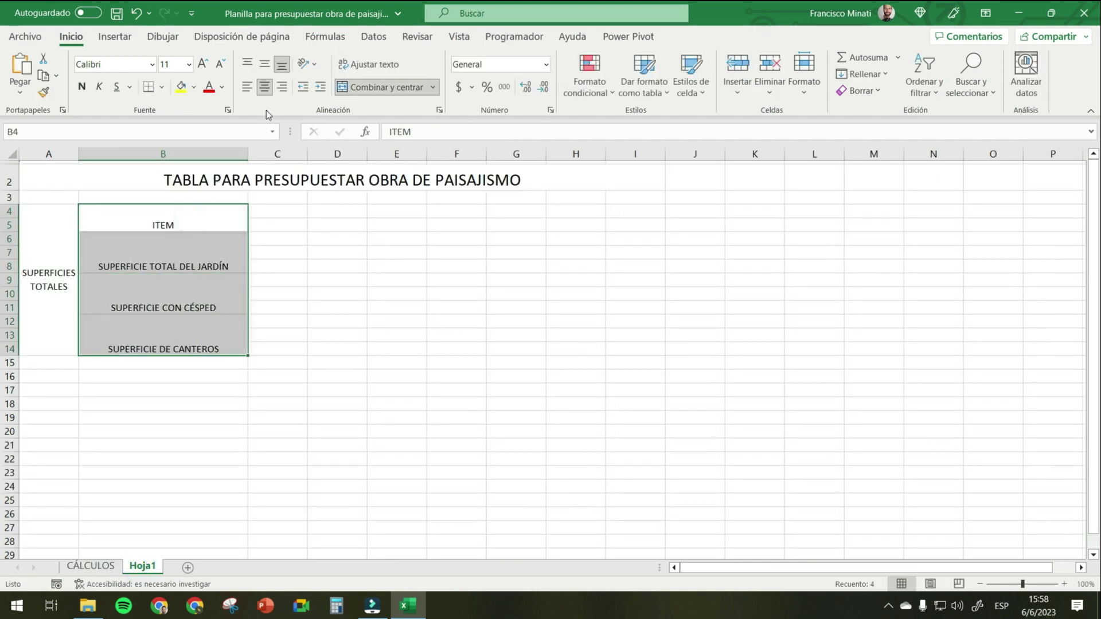
pyautogui.click(265, 65)
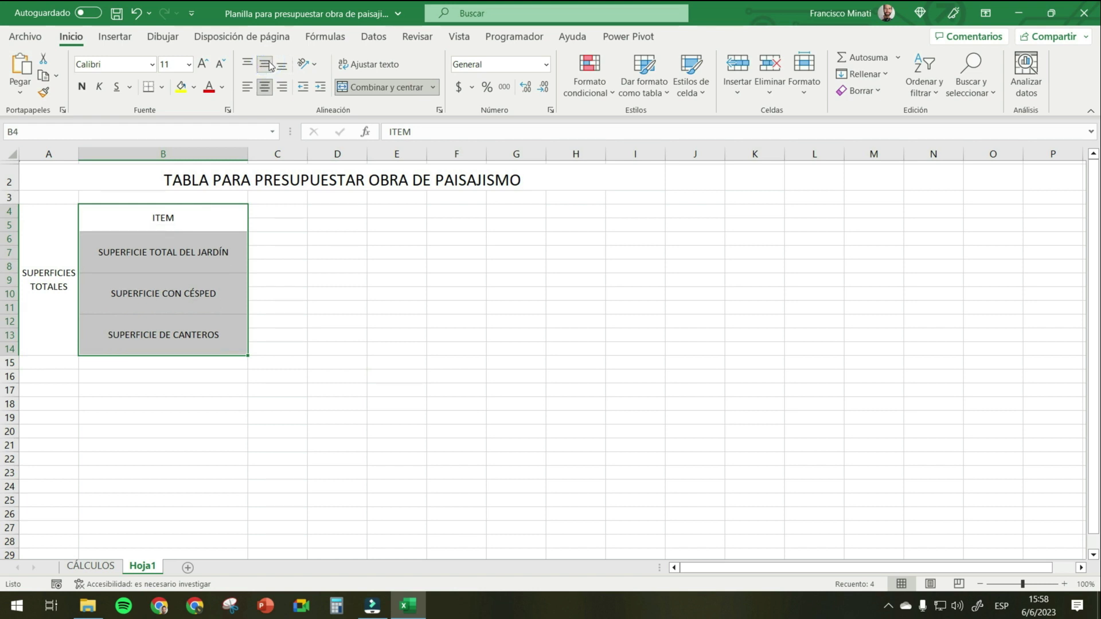
pyautogui.click(297, 270)
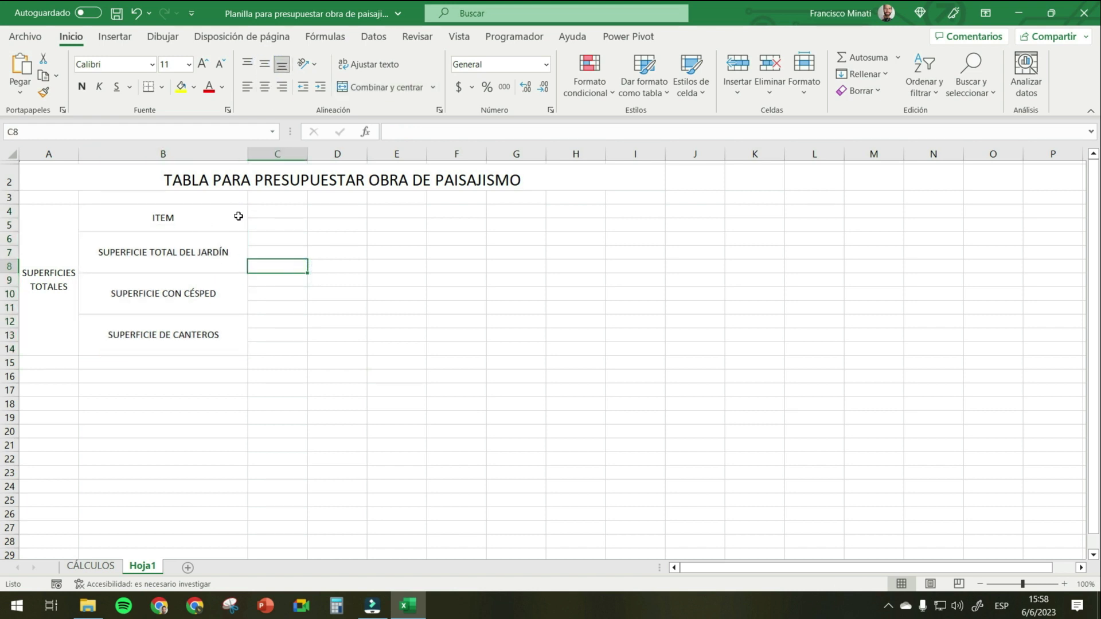
# - Enter the header "SUPERFICIE (m2)" in the merged cells C4:C5 and fit column C to its text
pyautogui.click(278, 213)
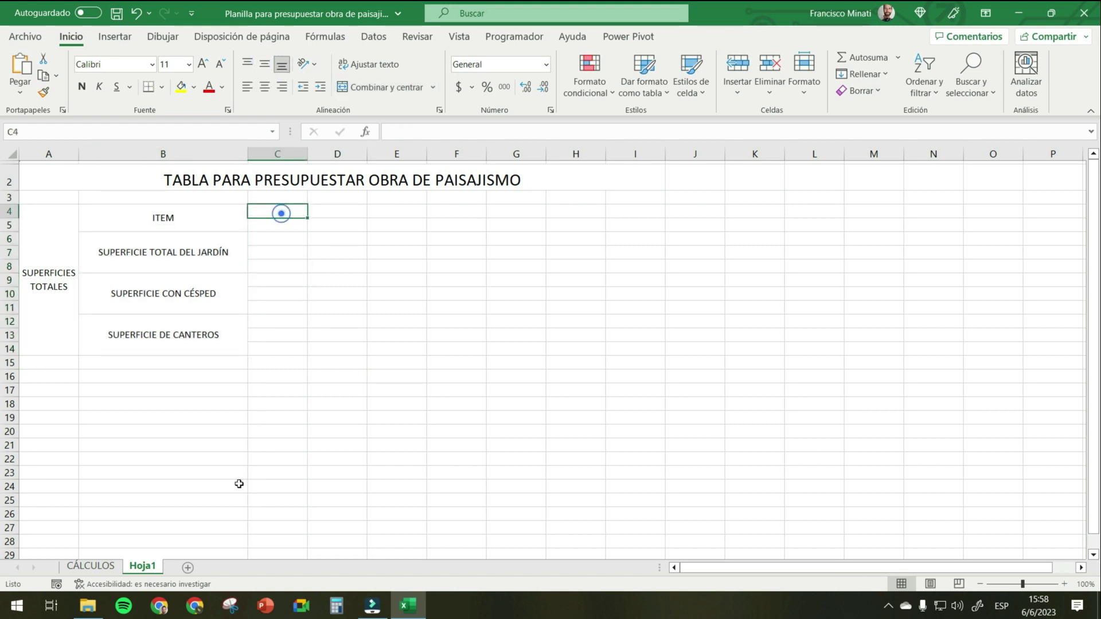
pyautogui.click(80, 567)
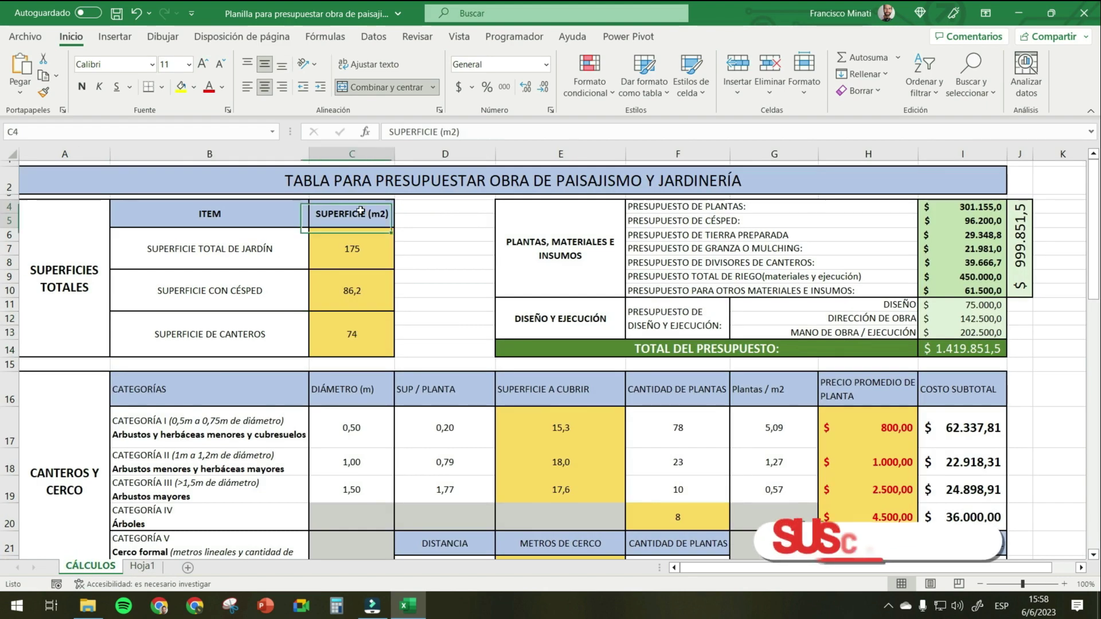
pyautogui.click(142, 566)
pyautogui.write('SUPERFICIE EN')
pyautogui.press('BackSpace')
pyautogui.press('BackSpace')
pyautogui.press('BackSpace')
pyautogui.write('(m2)')
pyautogui.doubleClick(308, 153)
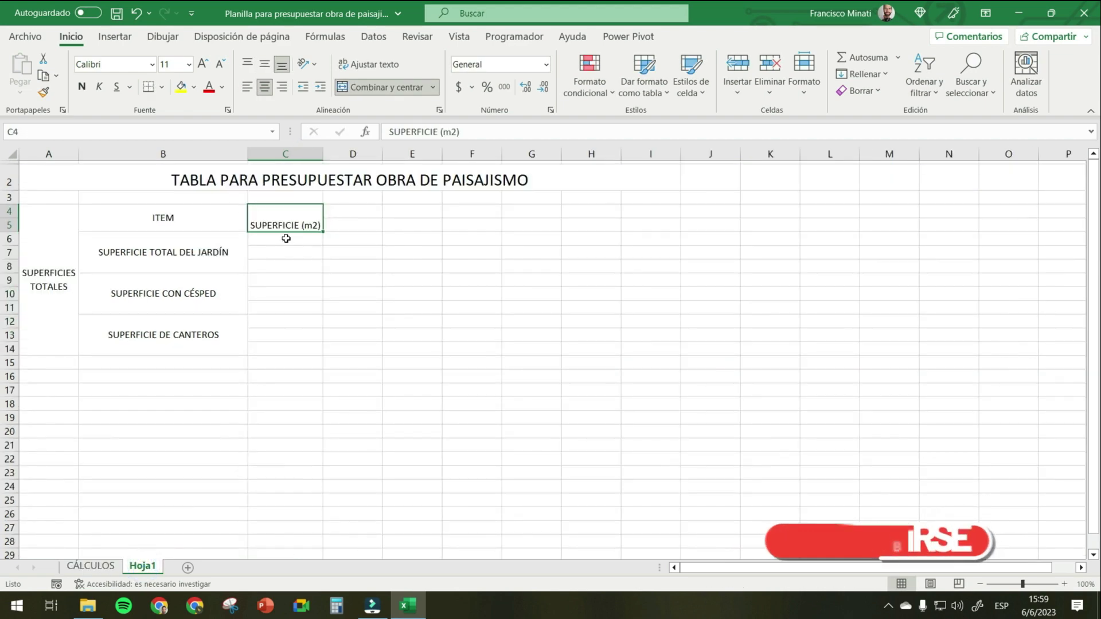
# - Merge C6:C8, C9:C11 and C12:C14 as value cells and fill them with gold
pyautogui.moveTo(287, 239); pyautogui.dragTo(290, 332)
pyautogui.click(379, 87)
pyautogui.click(378, 87)
pyautogui.click(387, 89)
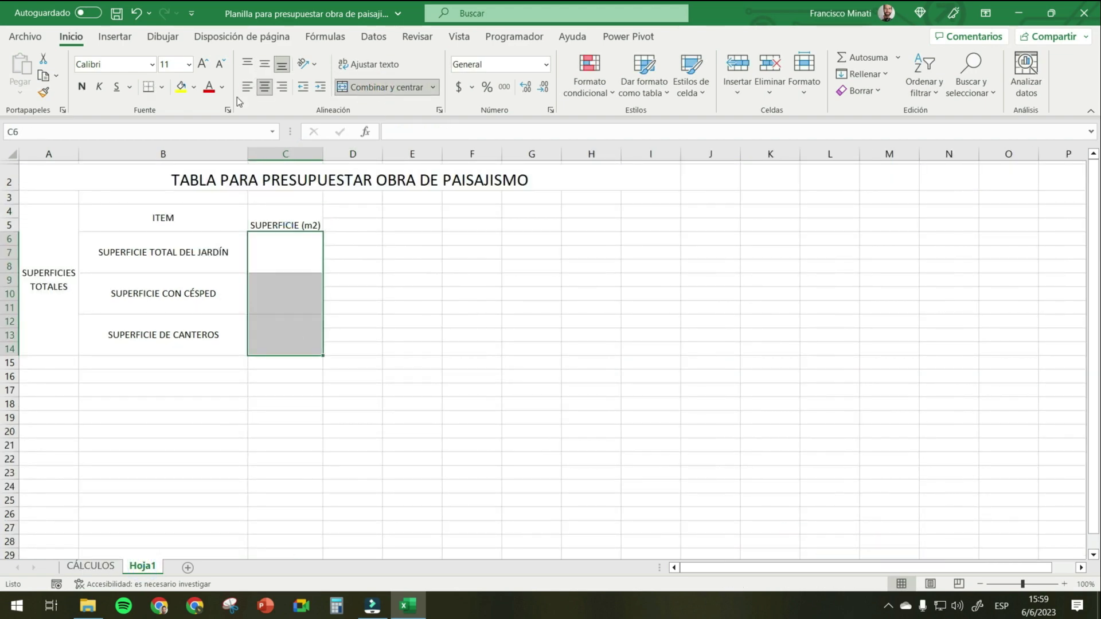
pyautogui.click(194, 87)
pyautogui.click(258, 159)
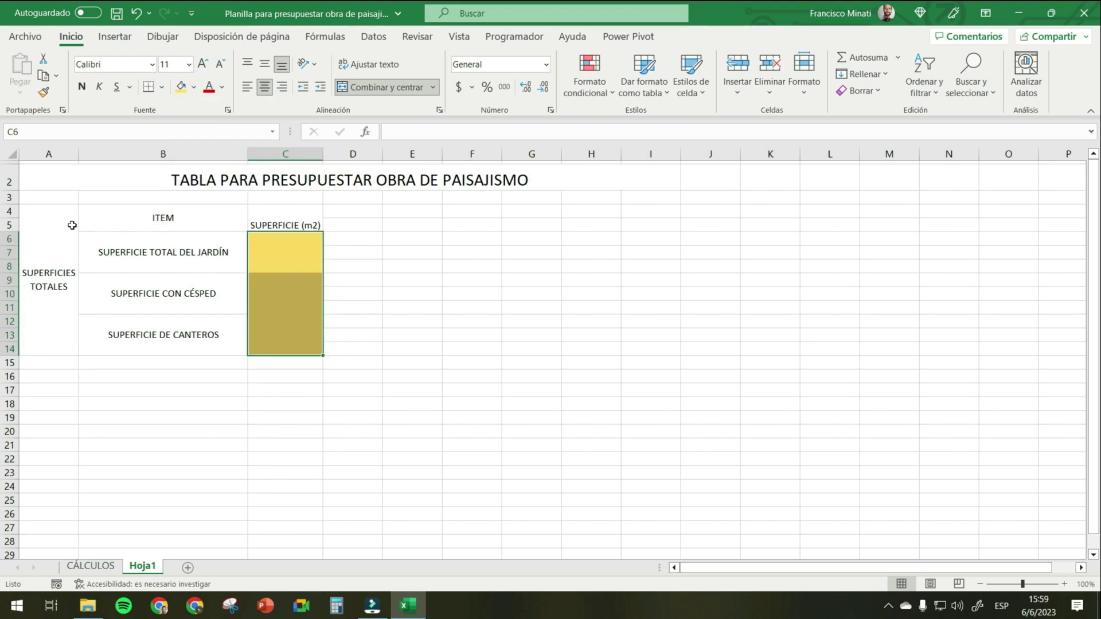
# - Apply thick outside borders to the surfaces table in A4:C14
pyautogui.moveTo(64, 230); pyautogui.dragTo(305, 226)
pyautogui.click(161, 89)
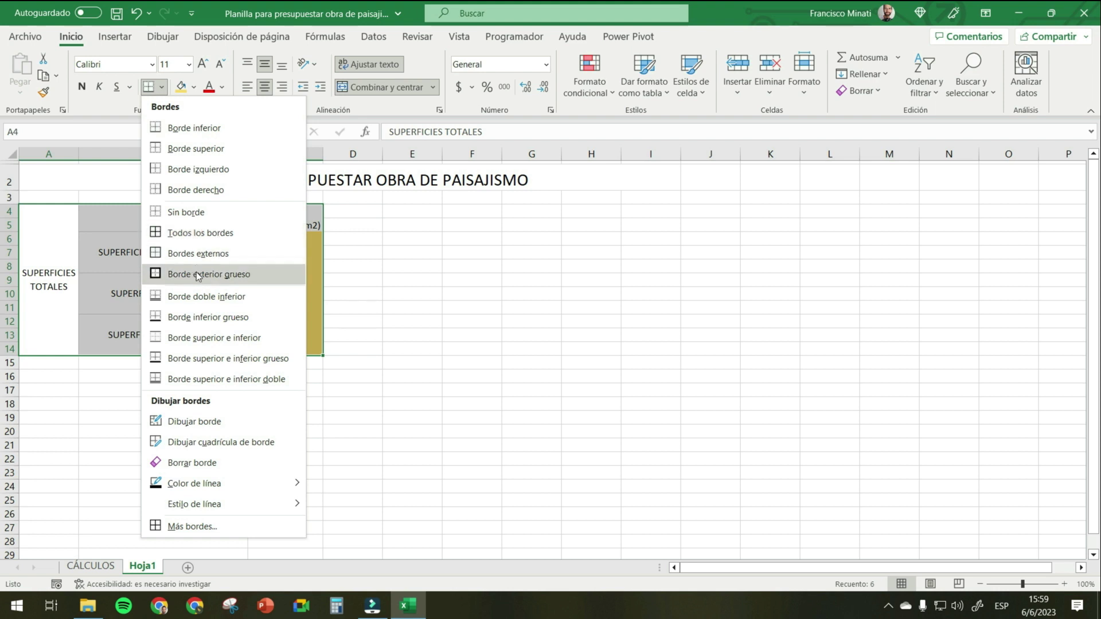
pyautogui.click(221, 274)
pyautogui.click(258, 218)
# - Format the headers "ITEM" and "SUPERFICIE (m2)" with vertical centering, light blue fill and bold text, as on CÁLCULOS
pyautogui.moveTo(258, 219); pyautogui.dragTo(170, 218)
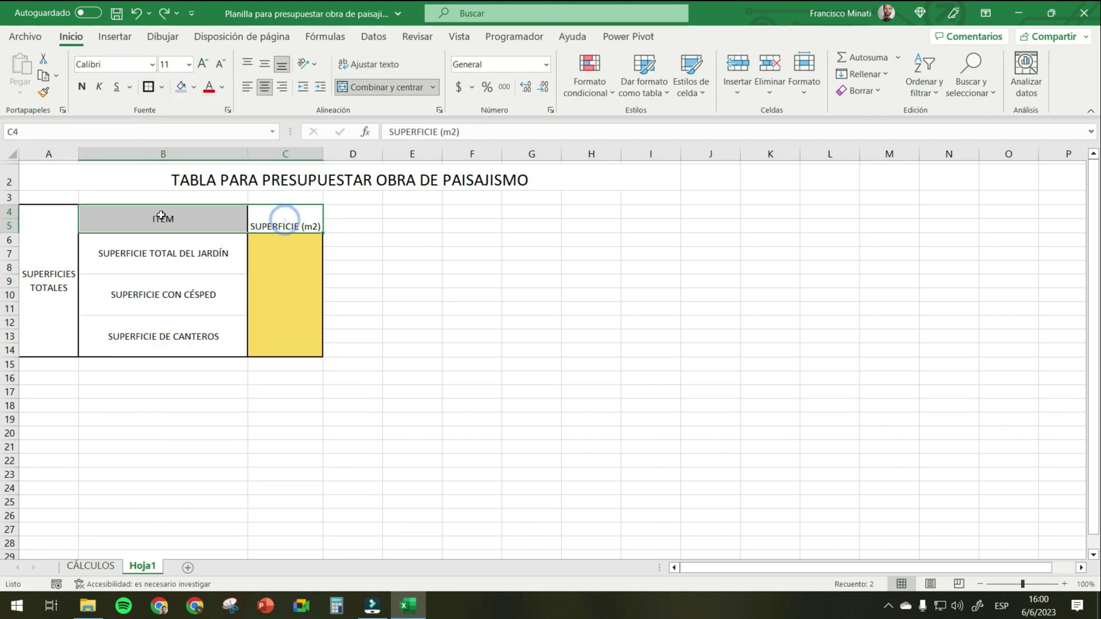
pyautogui.click(264, 66)
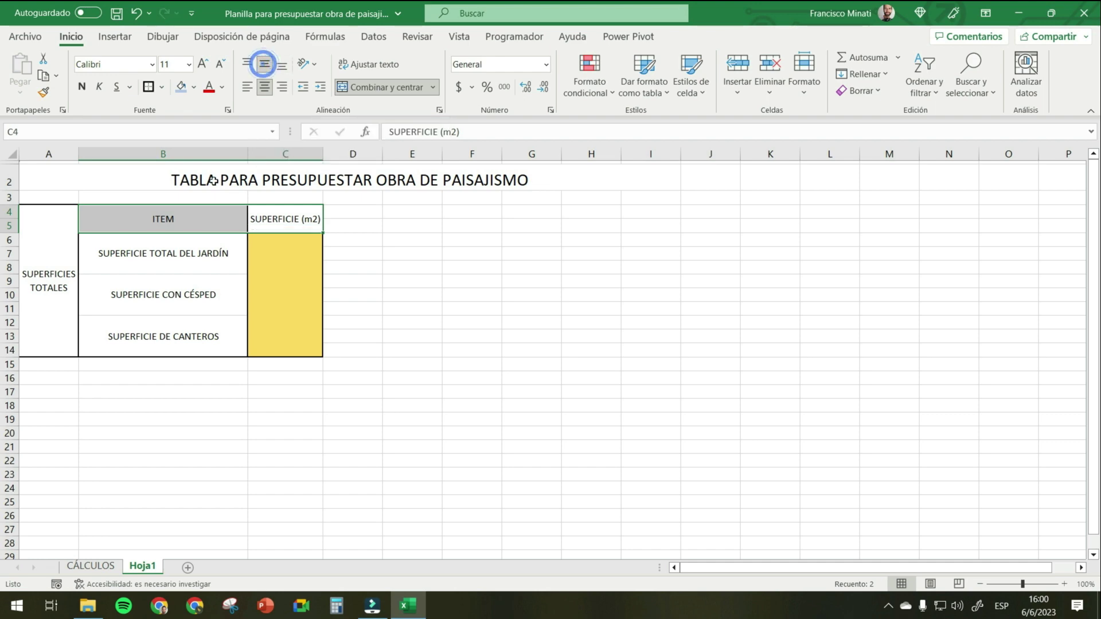
pyautogui.click(186, 90)
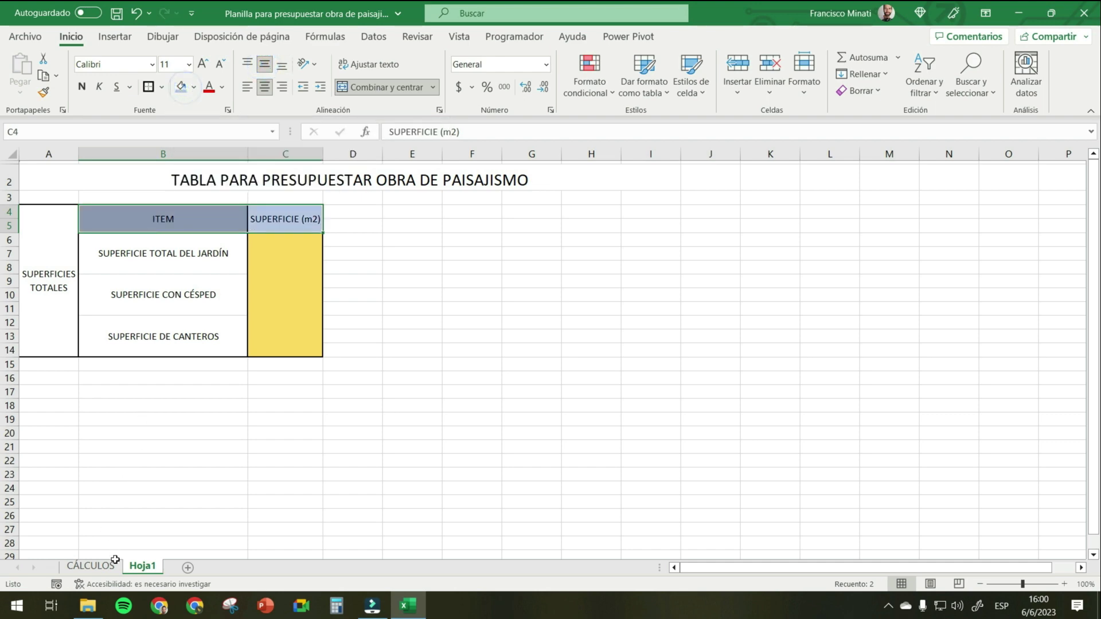
pyautogui.click(91, 566)
pyautogui.click(143, 566)
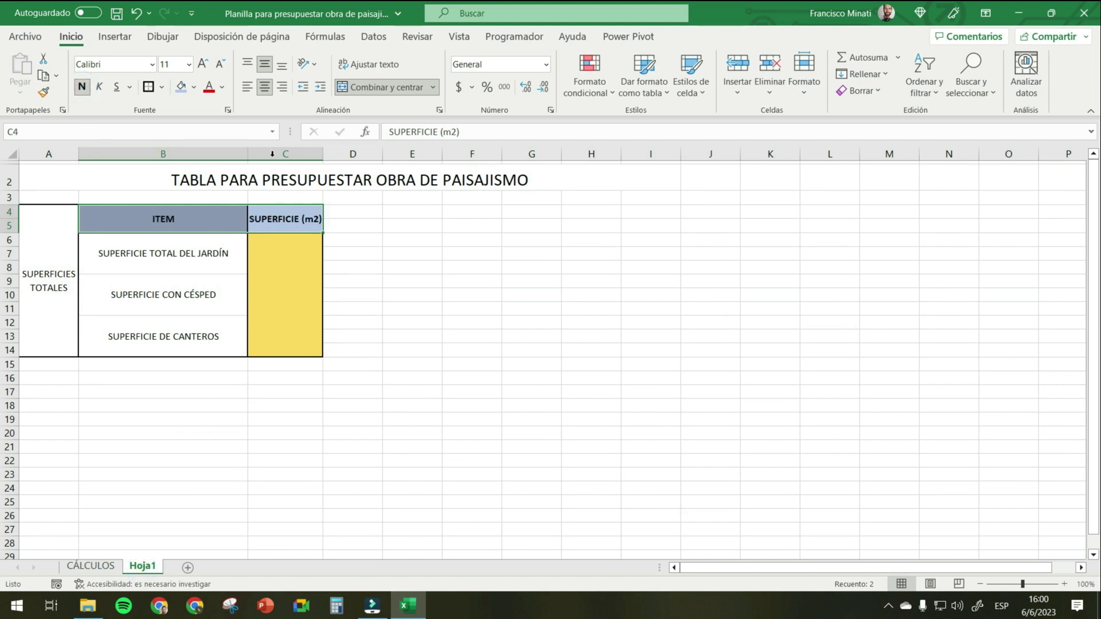
# - Fit column C to its bold header and adjust the widths of the table's other columns
pyautogui.doubleClick(323, 154)
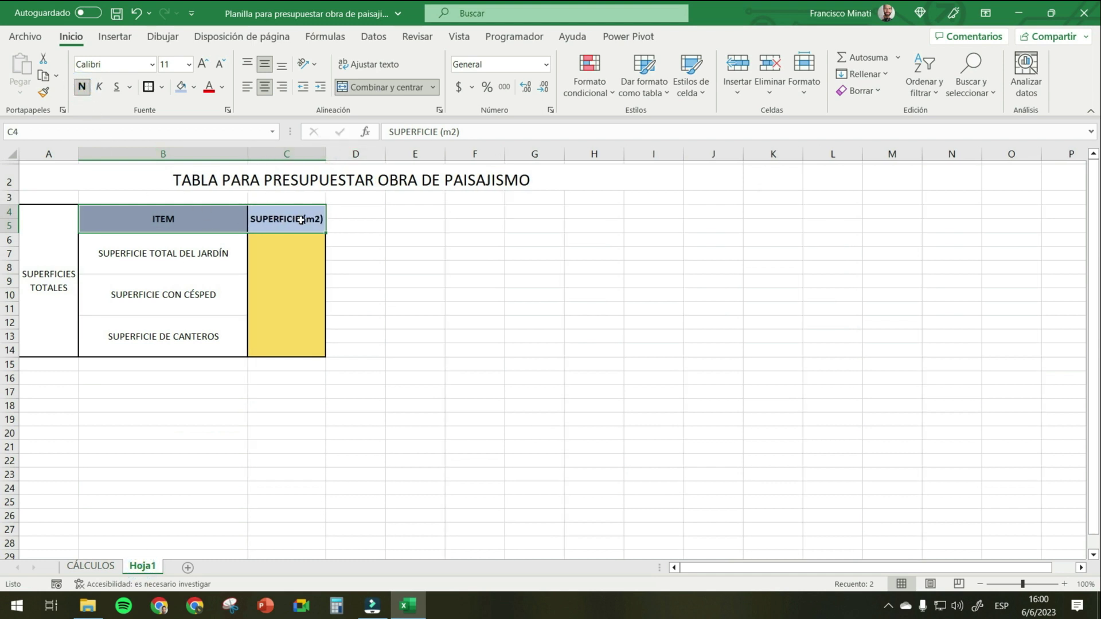
pyautogui.doubleClick(247, 154)
pyautogui.moveTo(217, 153); pyautogui.dragTo(240, 153)
pyautogui.click(531, 336)
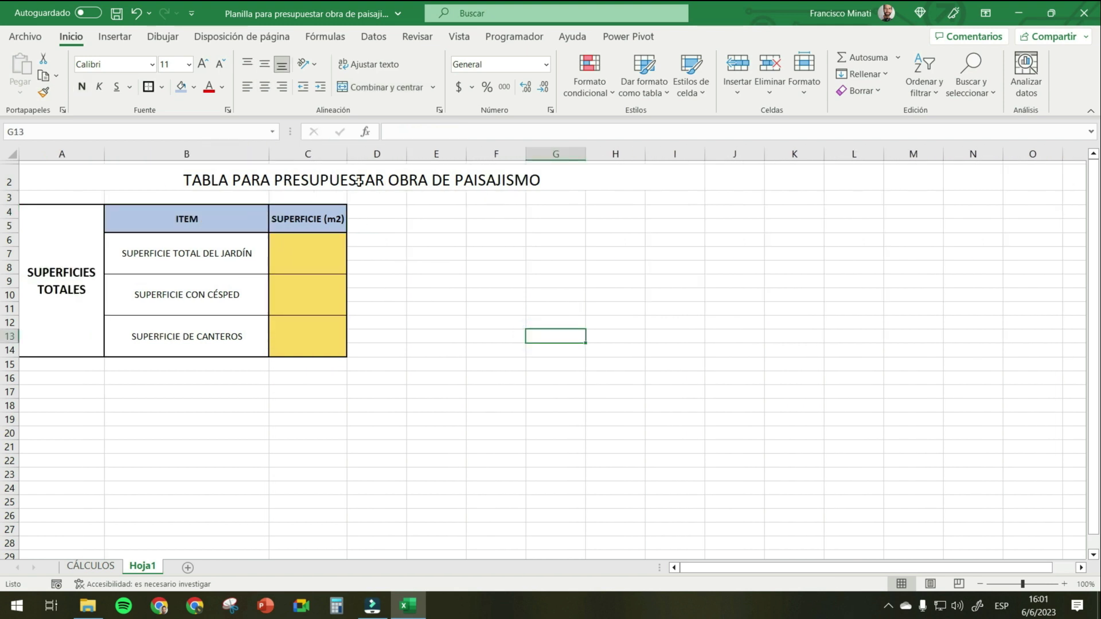
# - Fill the merged title cell "TABLA PARA PRESUPUESTAR OBRA DE PAISAJISMO" with light blue, as on CÁLCULOS
pyautogui.click(358, 181)
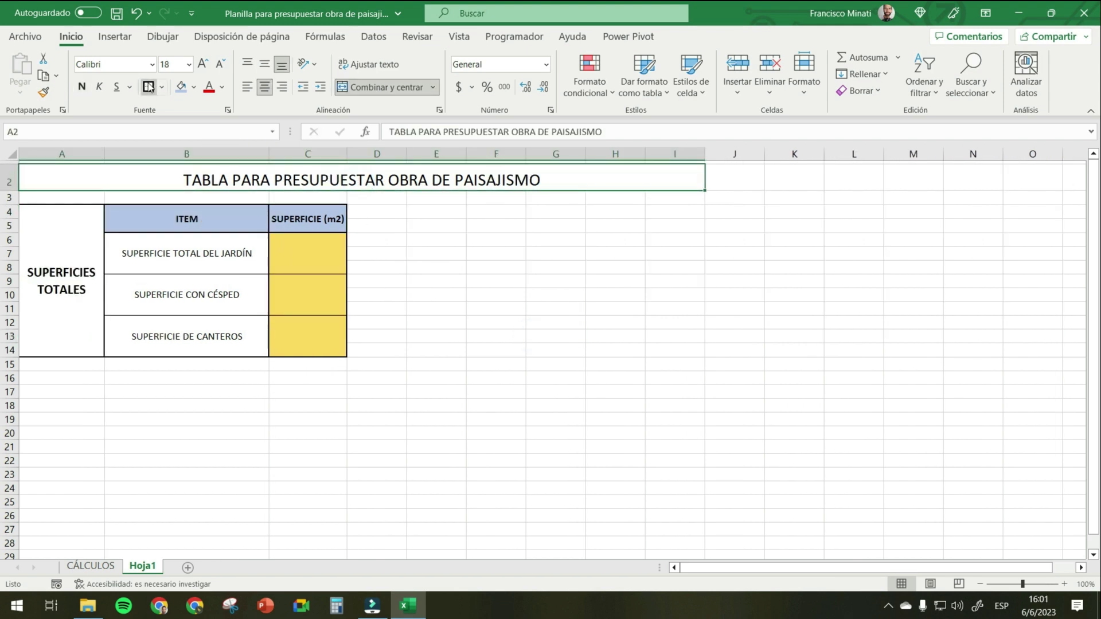
pyautogui.click(518, 244)
pyautogui.click(313, 179)
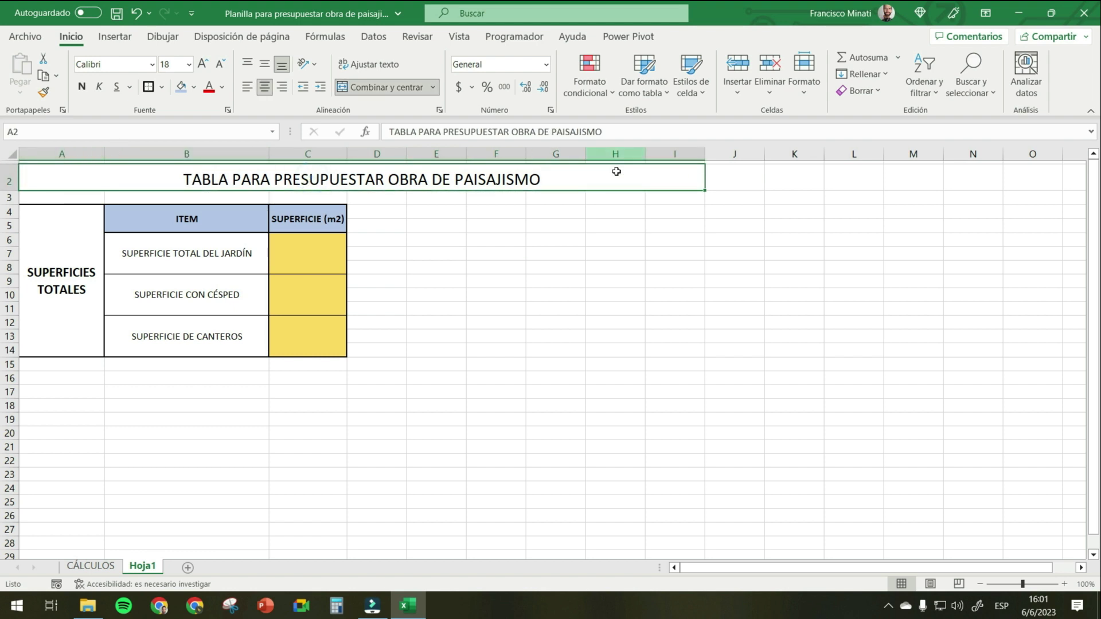
pyautogui.click(181, 86)
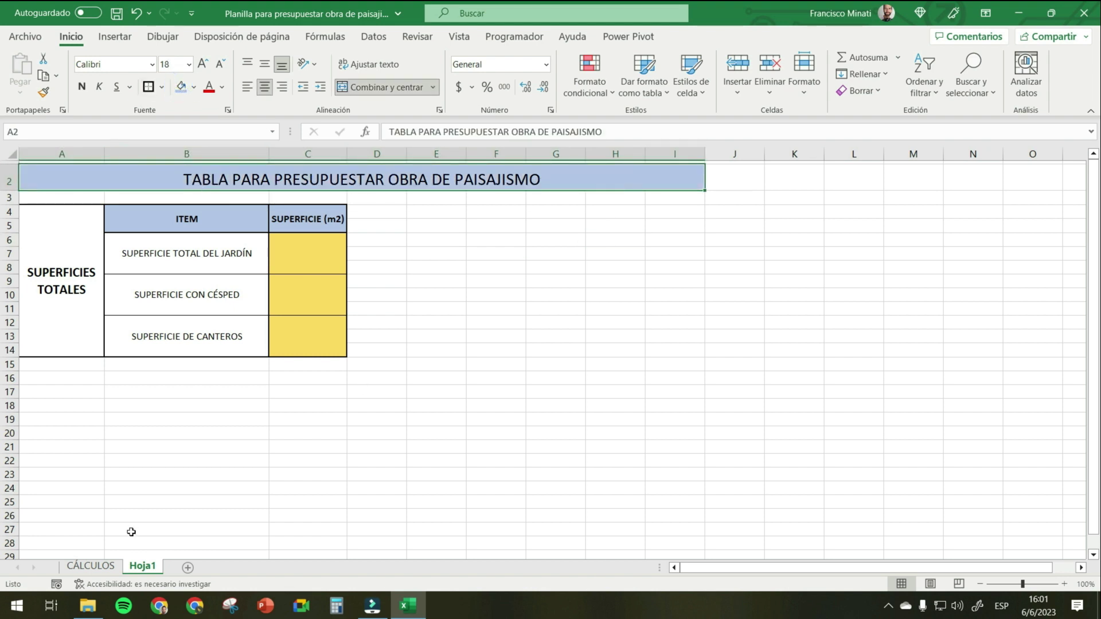
pyautogui.click(92, 566)
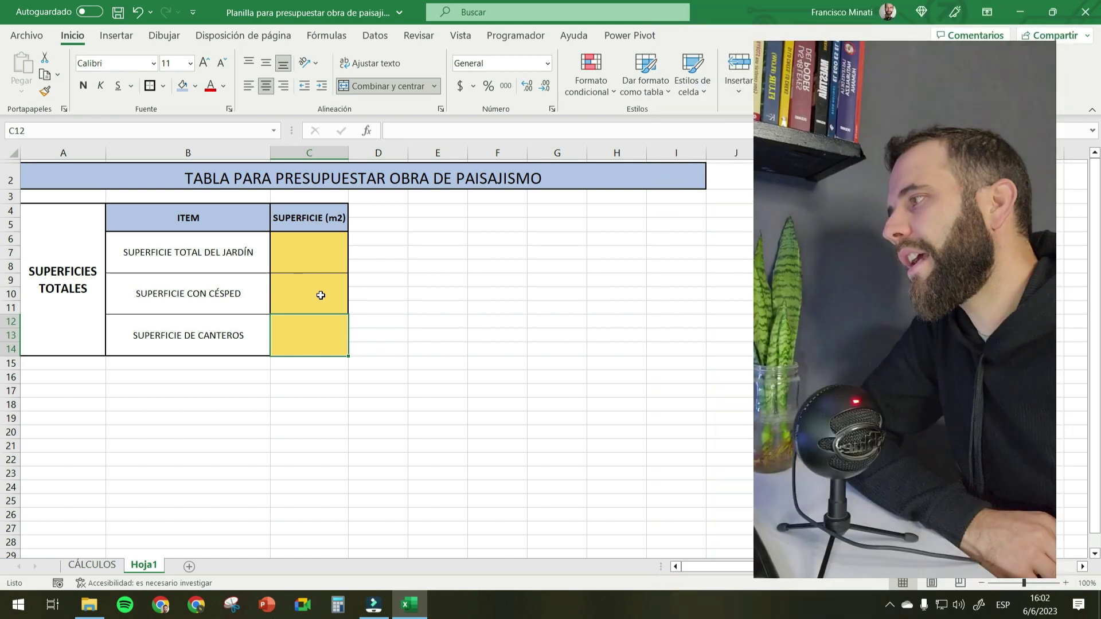
# - Review the three surface items on Hoja1 and their gold value cells in C6:C14
pyautogui.click(237, 236)
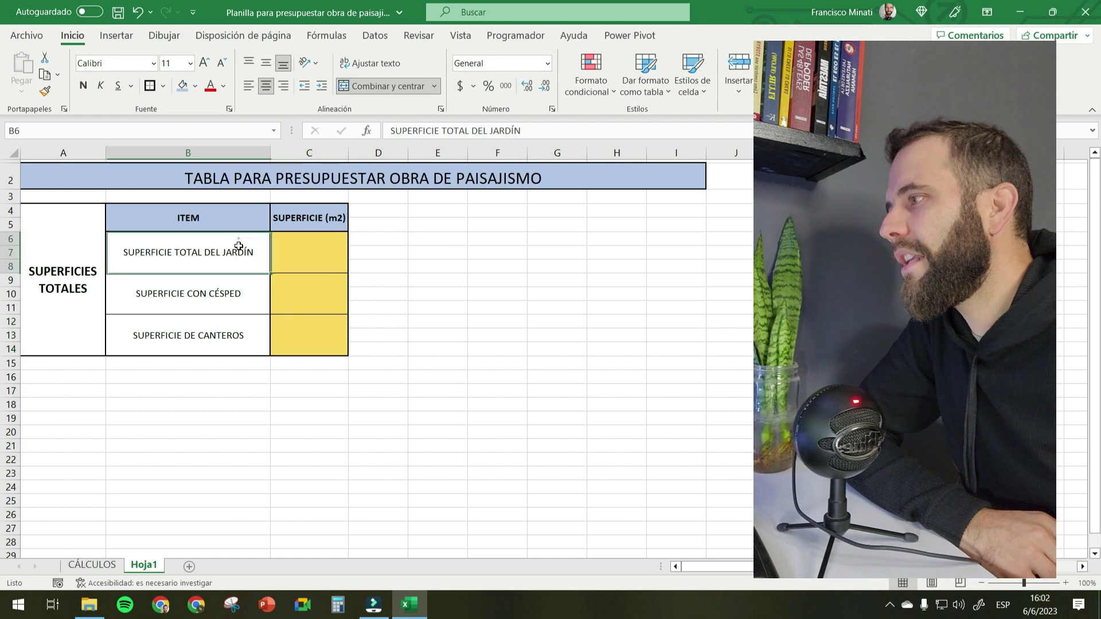
pyautogui.click(287, 248)
pyautogui.click(301, 290)
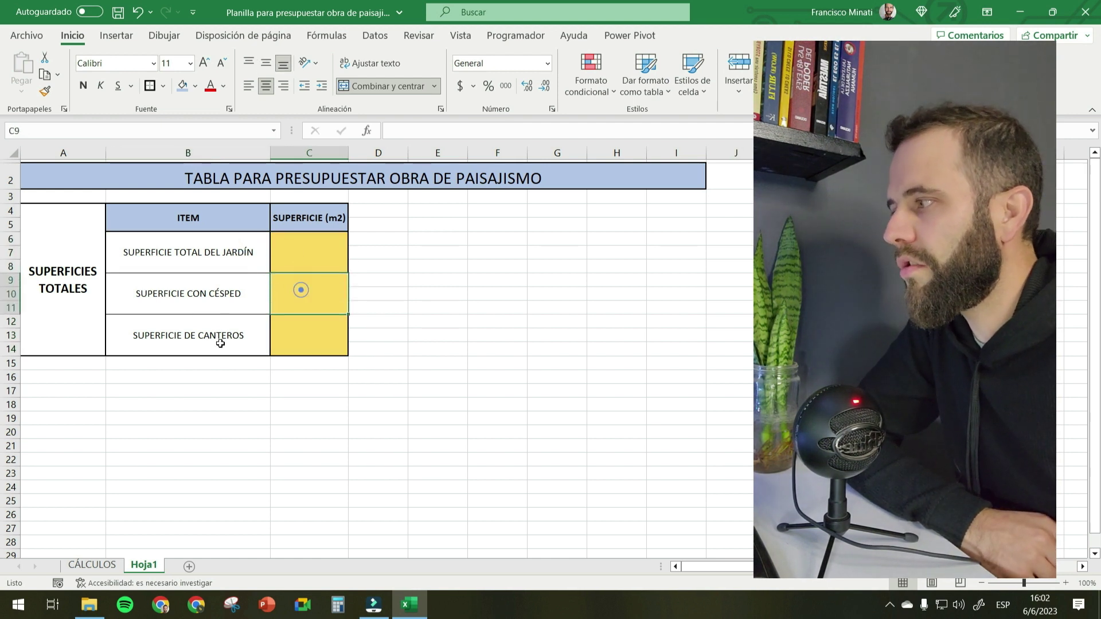
pyautogui.click(312, 334)
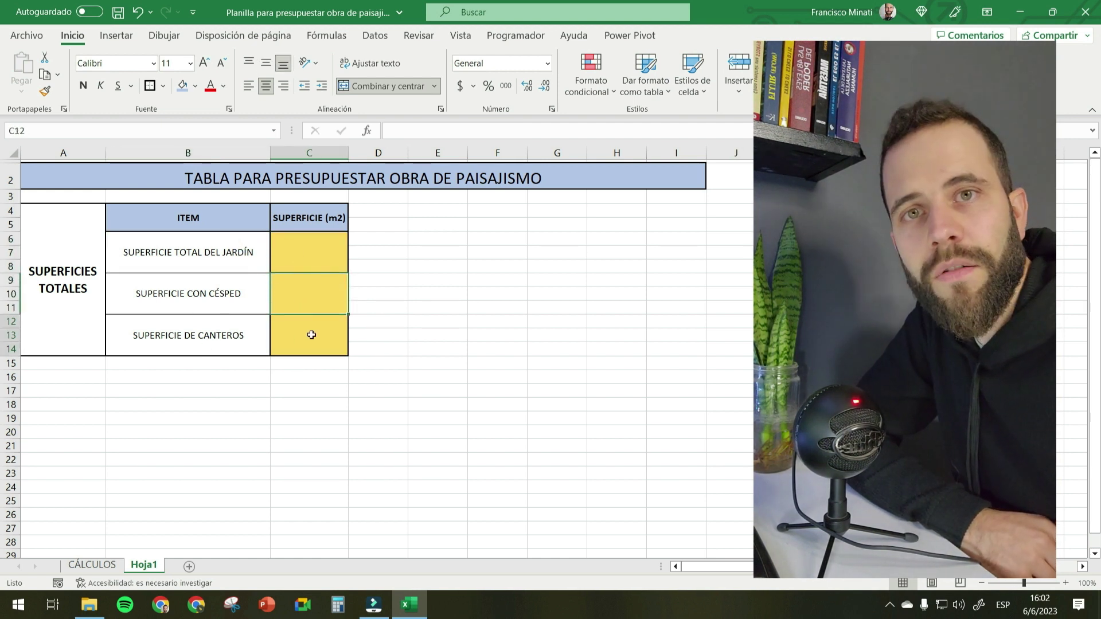
pyautogui.click(319, 254)
pyautogui.click(319, 294)
pyautogui.click(316, 336)
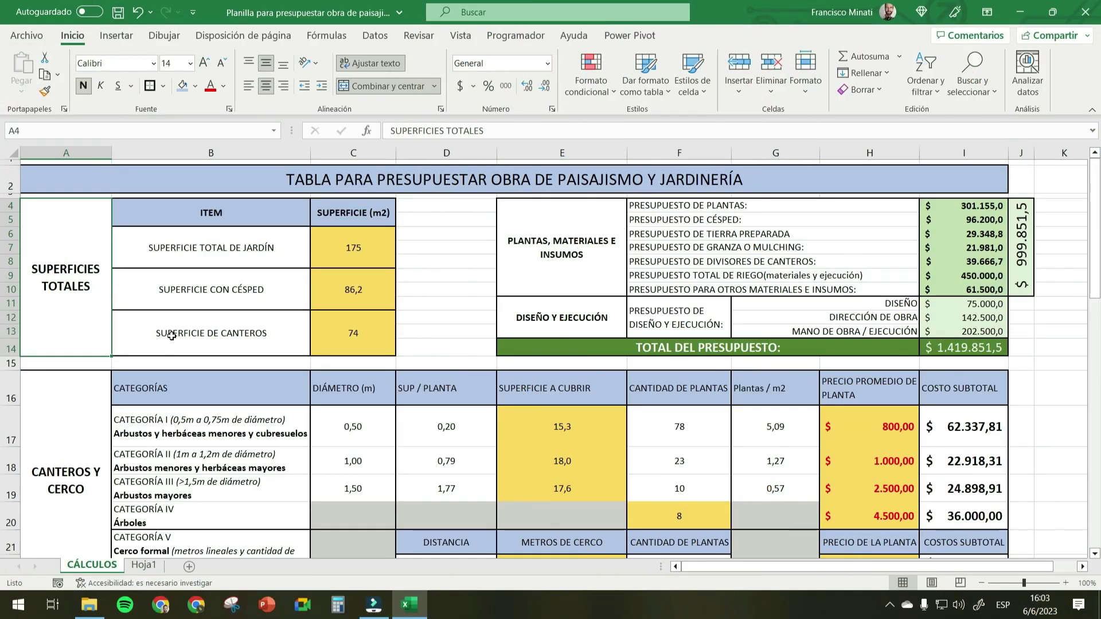
# - Merge and center A16:A23 on Hoja1 as a section label cell, following the CANTEROS Y CERCO block on CÁLCULOS
pyautogui.scroll(-3, 65, 296)
pyautogui.click(64, 295)
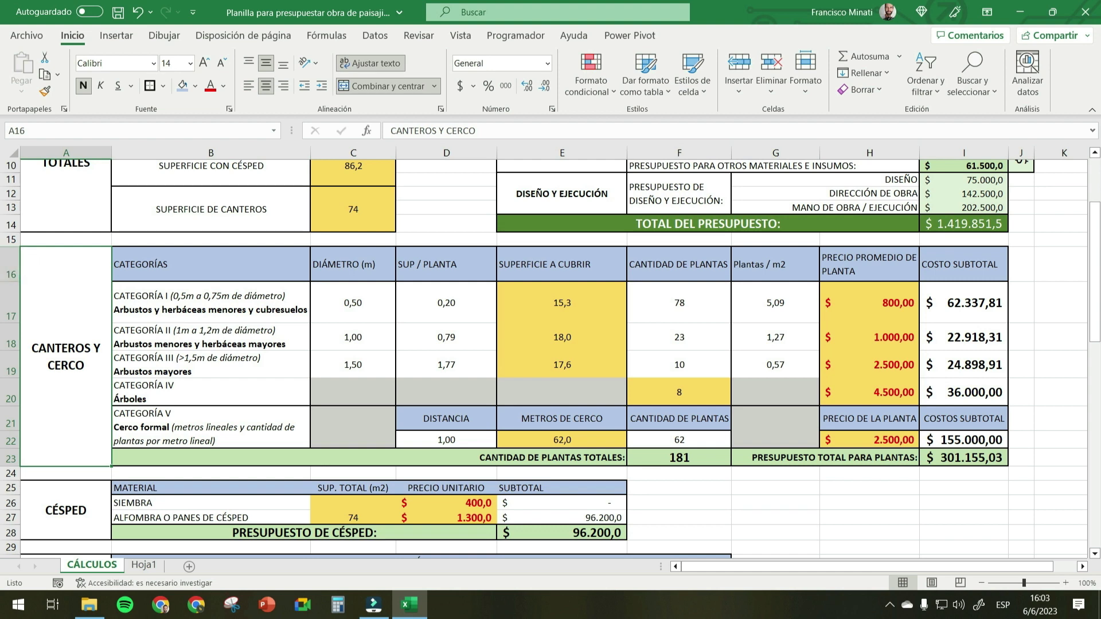
pyautogui.click(144, 564)
pyautogui.click(42, 377)
pyautogui.moveTo(42, 376); pyautogui.dragTo(43, 476)
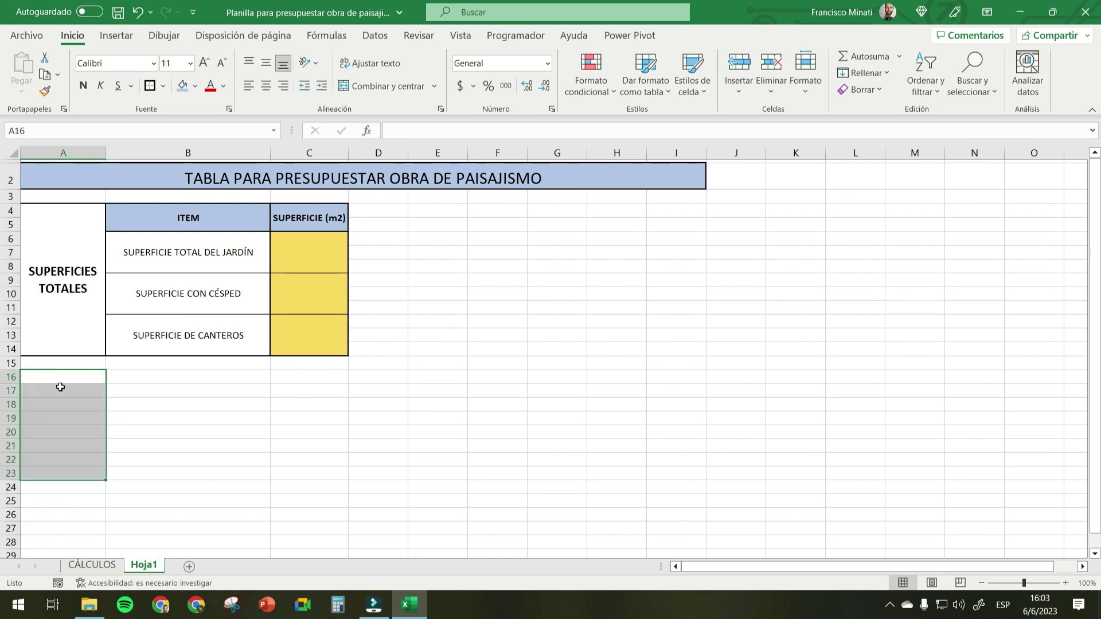
pyautogui.click(380, 87)
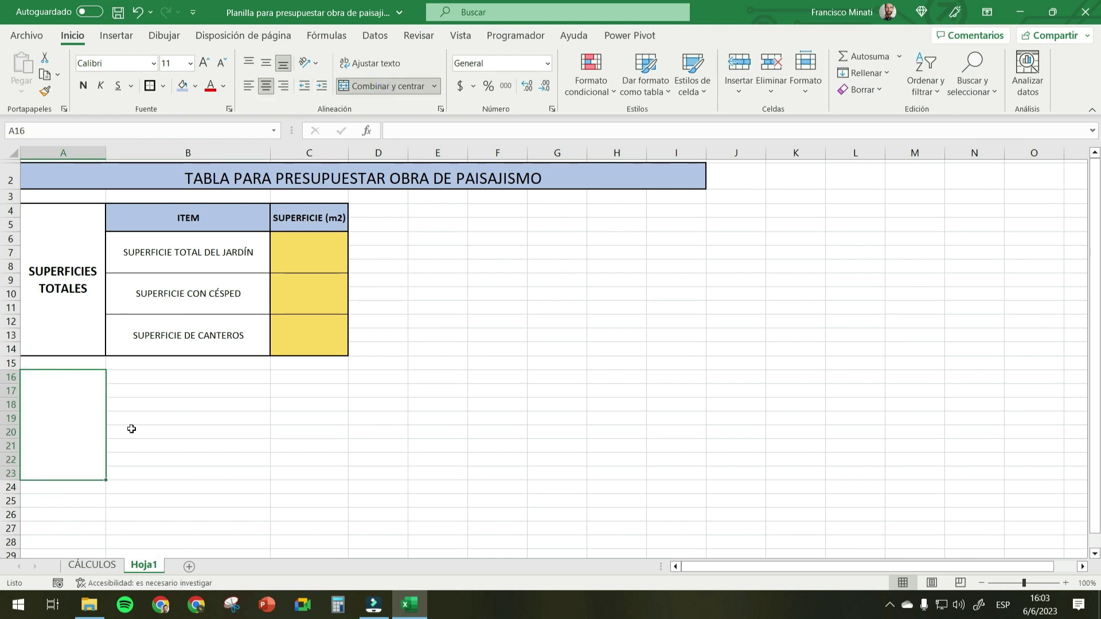
# - Enter the section label "CERCO Y CANTEROS" in uppercase in the merged cell A16:A23
pyautogui.click(140, 378)
pyautogui.click(61, 404)
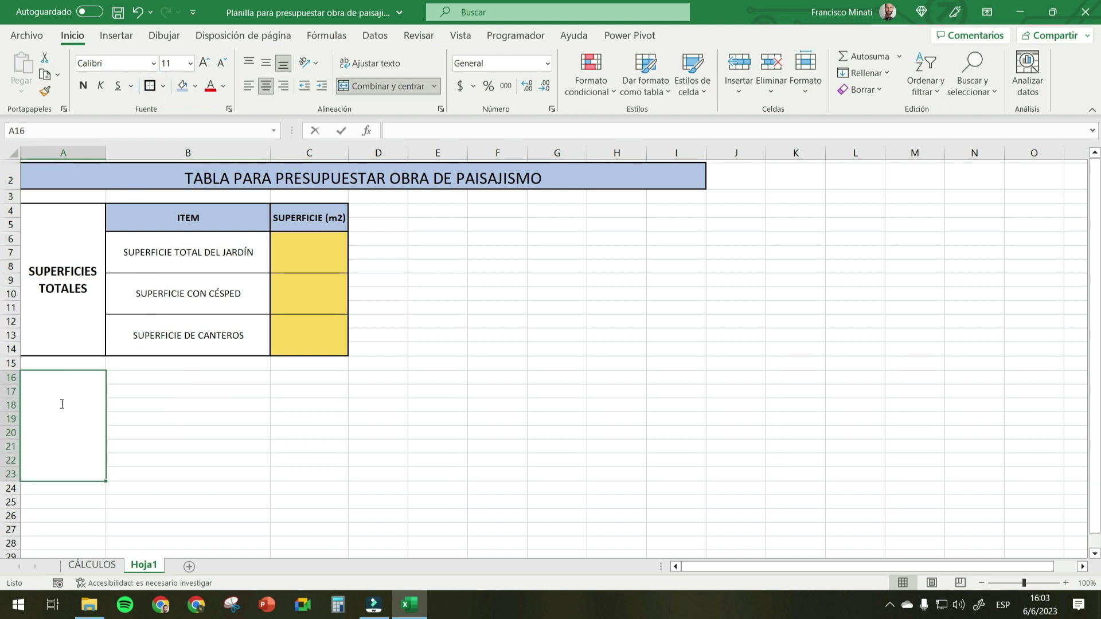
pyautogui.write('cercos y canteros')
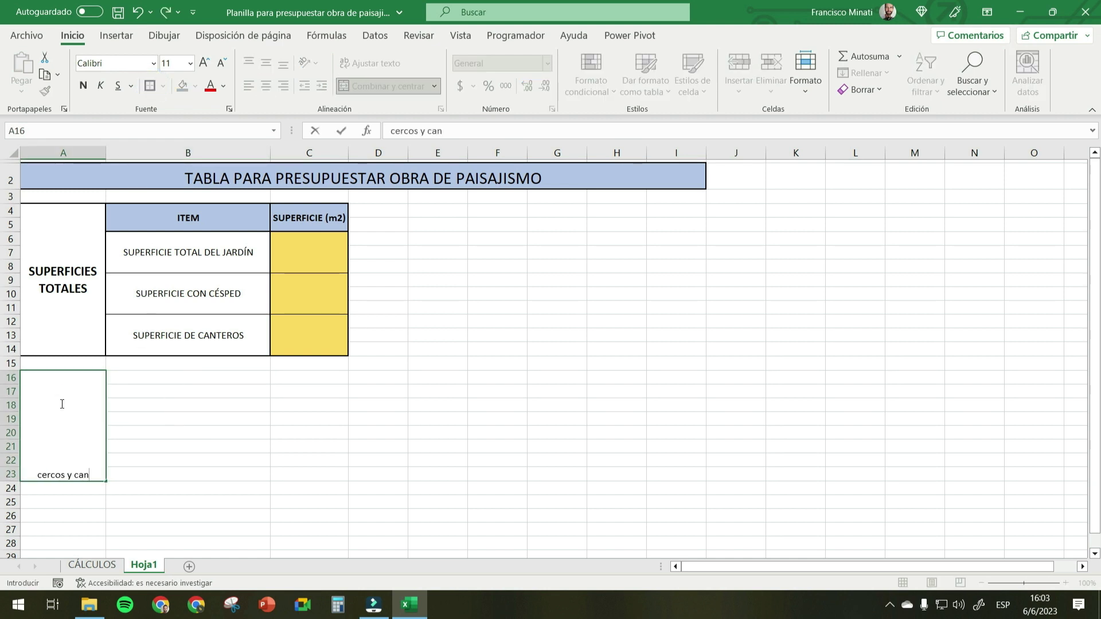
pyautogui.hotkey('ctrl', 'Return')
pyautogui.click(60, 403)
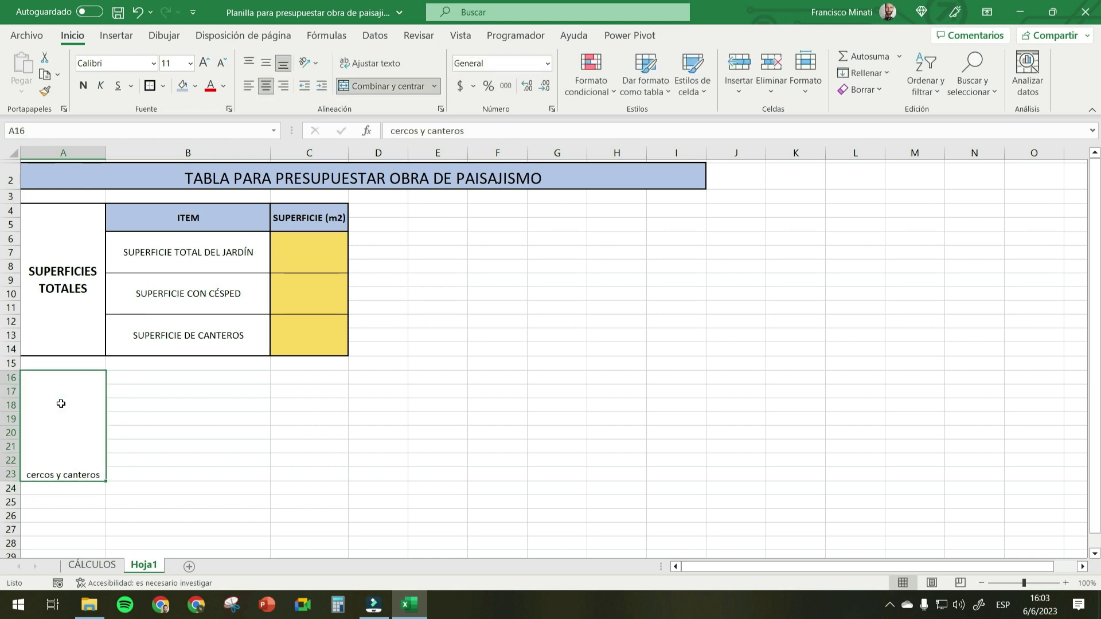
pyautogui.write('CER')
pyautogui.write('CO Y CANTEROS')
pyautogui.hotkey('ctrl', 'Return')
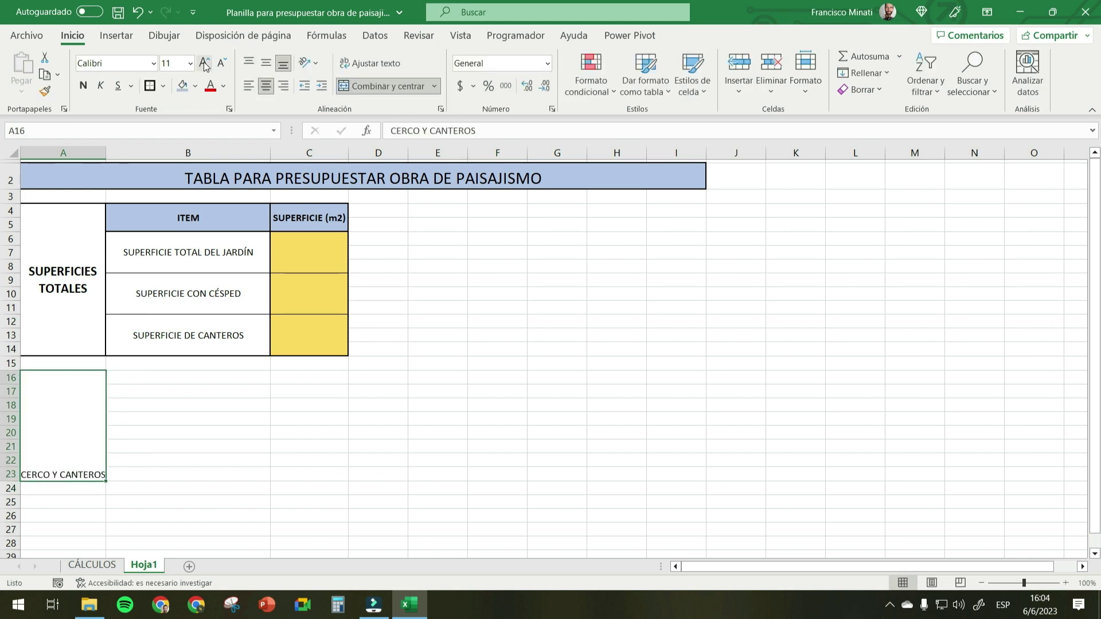
# - Format the "CERCO Y CANTEROS" label as 14-point bold, vertically centered, with wrapped text
pyautogui.click(203, 62)
pyautogui.click(203, 62)
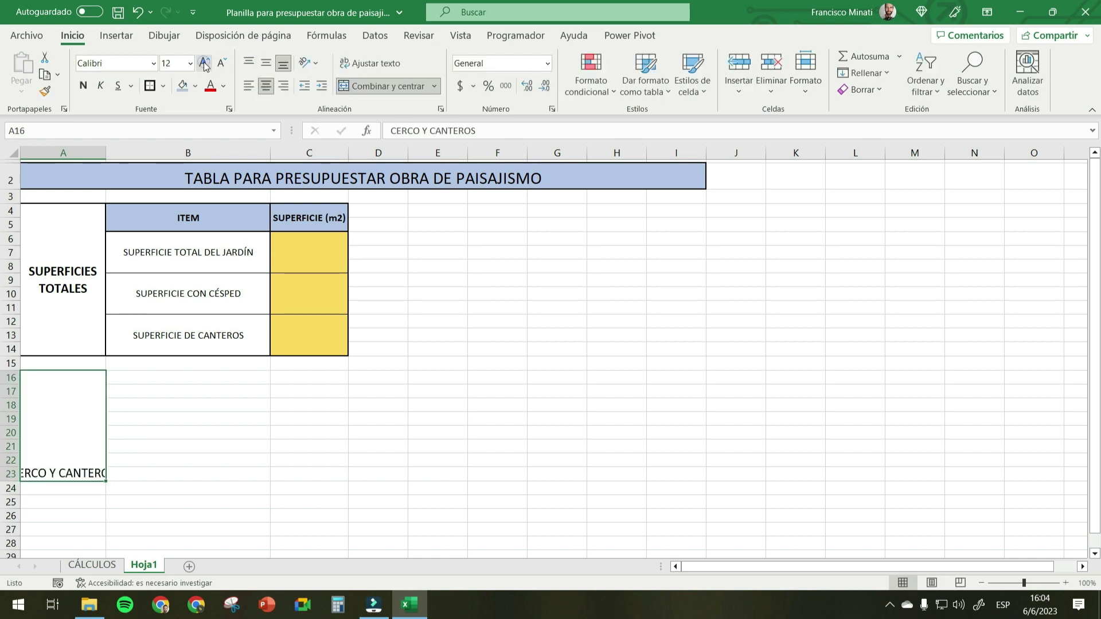
pyautogui.click(83, 85)
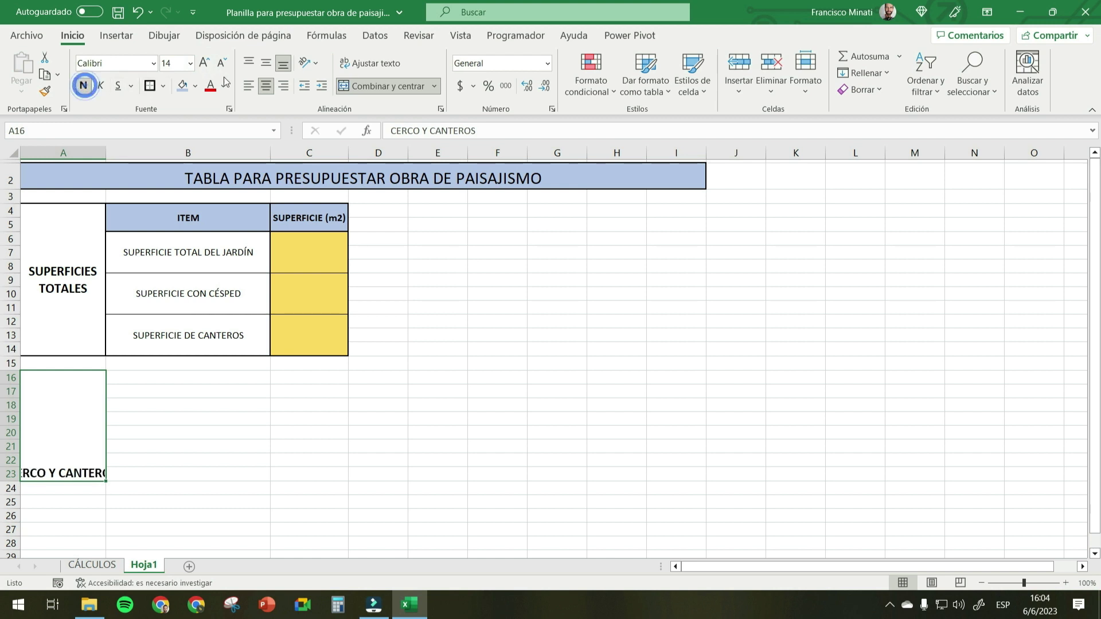
pyautogui.click(267, 66)
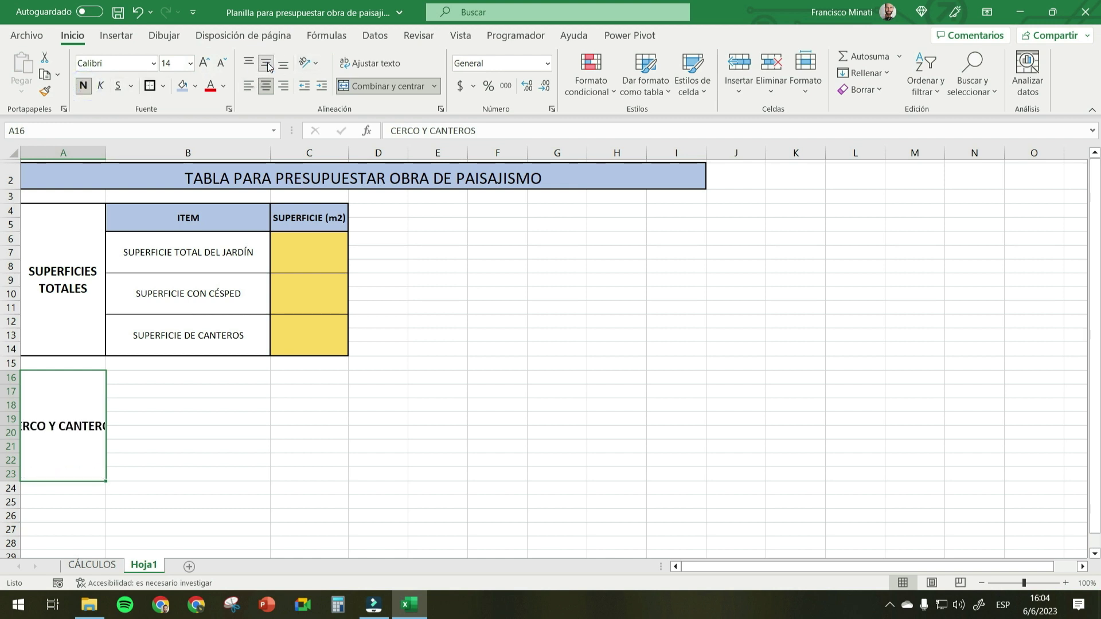
pyautogui.click(381, 64)
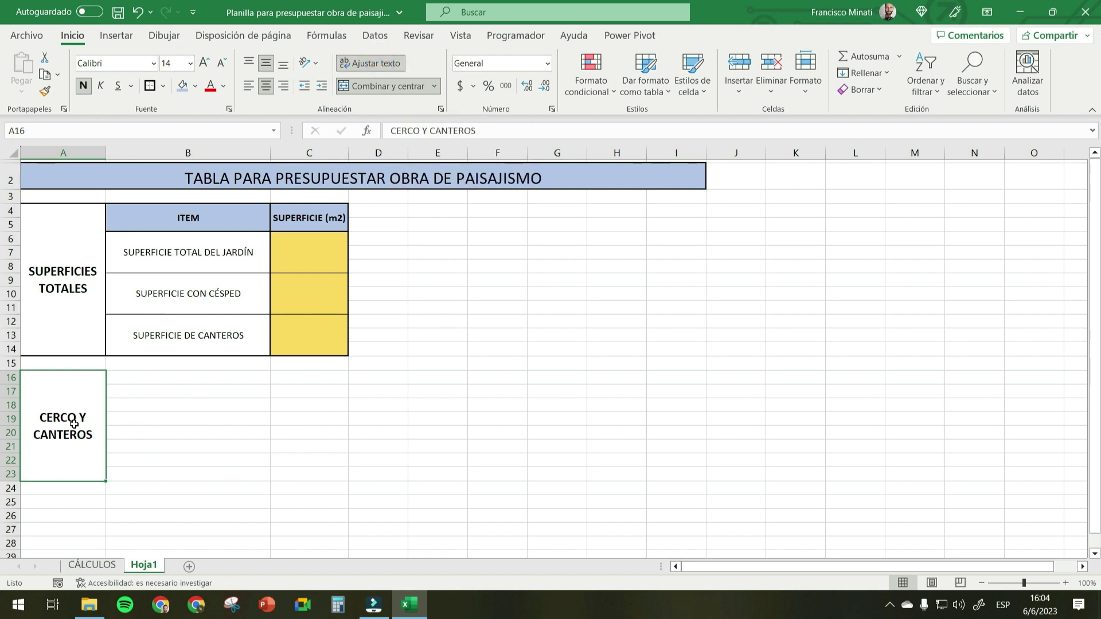
# - Examine the column headers B16:I16 of the CANTEROS Y CERCO table on CÁLCULOS
pyautogui.hotkey('ctrl', 'pageup')
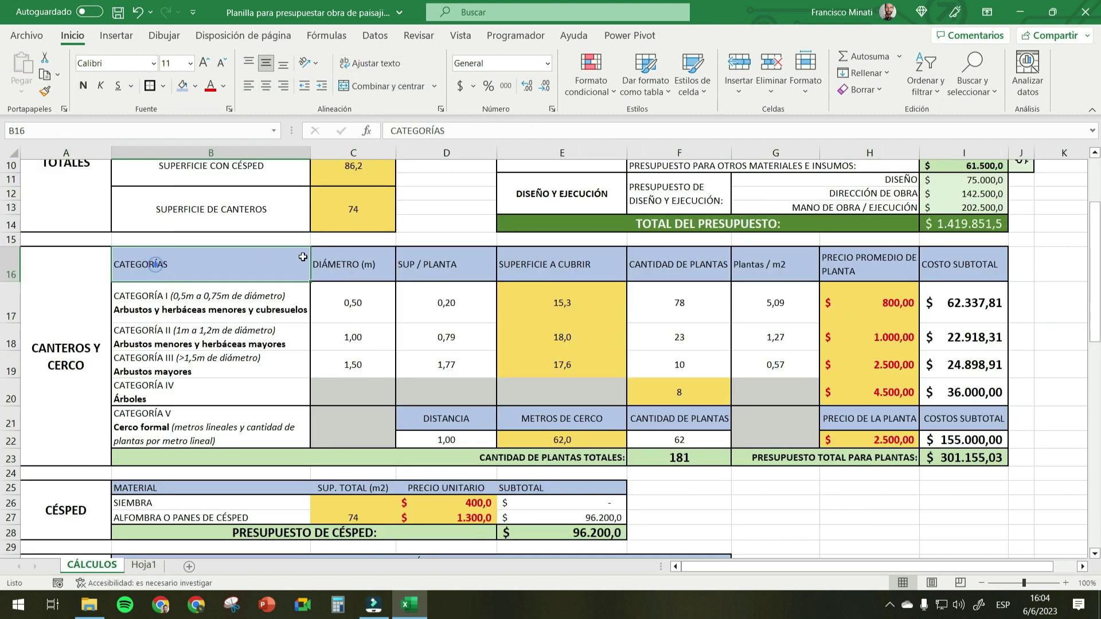
pyautogui.click(438, 268)
pyautogui.click(525, 262)
pyautogui.click(654, 267)
pyautogui.click(751, 265)
pyautogui.click(841, 261)
pyautogui.click(963, 254)
pyautogui.click(214, 272)
pyautogui.moveTo(159, 263); pyautogui.dragTo(974, 269)
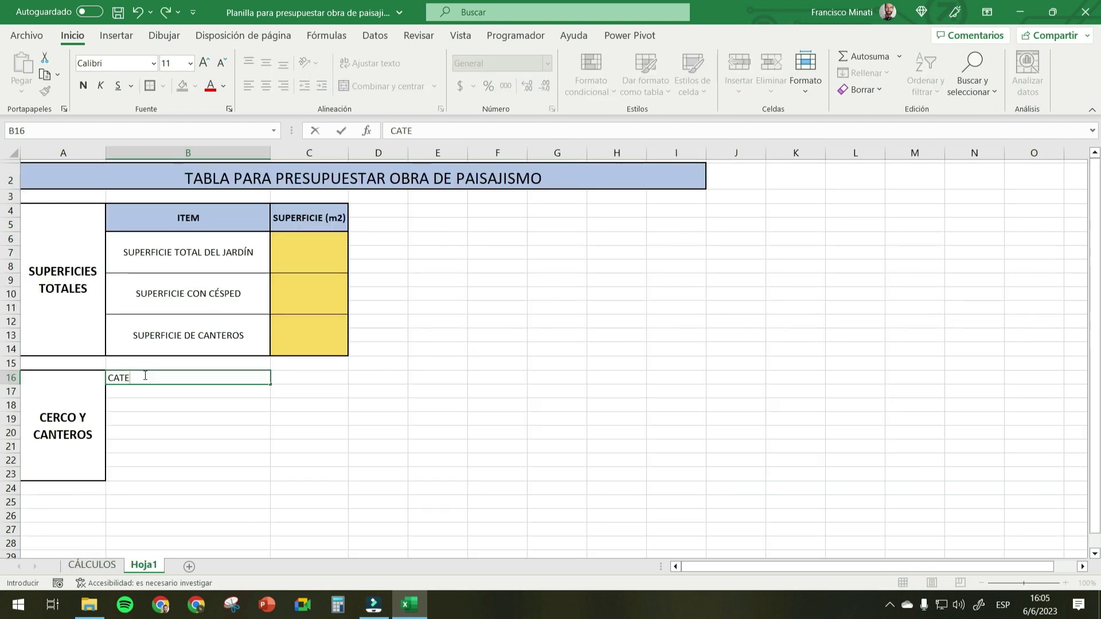
# - Enter the headers "CATEGORÍAS", "DIÁMETRO (m)", "SUP/PLANTA" and "SUPERFICIE A CUBRIR" in B16:E16 of Hoja1
pyautogui.write('GORÍAS')
pyautogui.click(299, 377)
pyautogui.write('DIÁMETRO (m)')
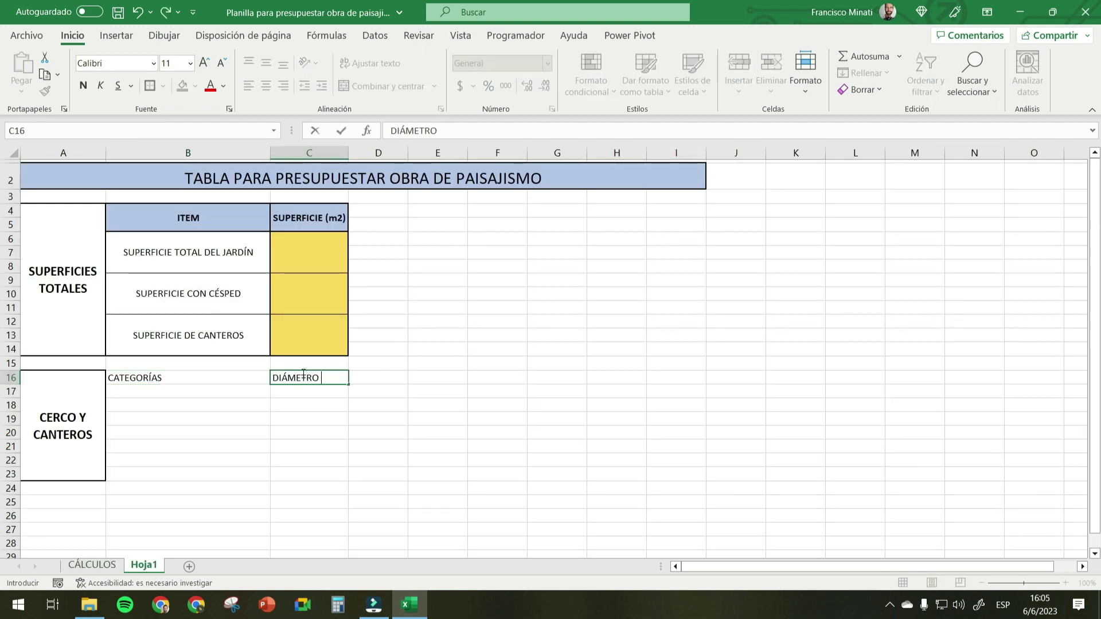
pyautogui.click(360, 381)
pyautogui.write('SUP/')
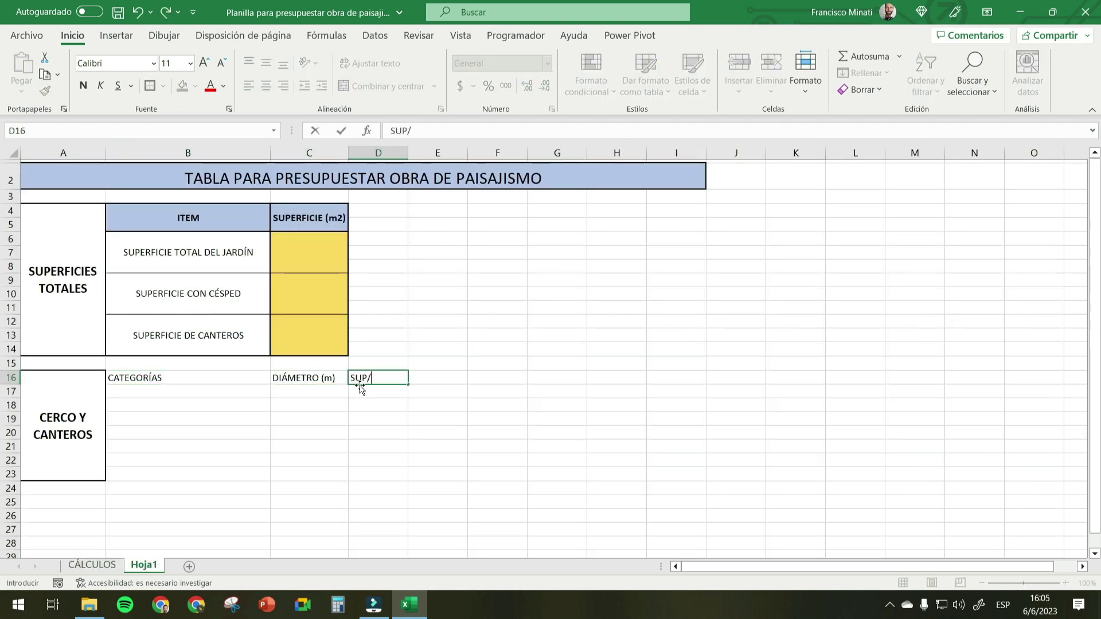
pyautogui.write('PLANTA')
pyautogui.click(438, 375)
pyautogui.write('SUPERFICIE A CUBRI')
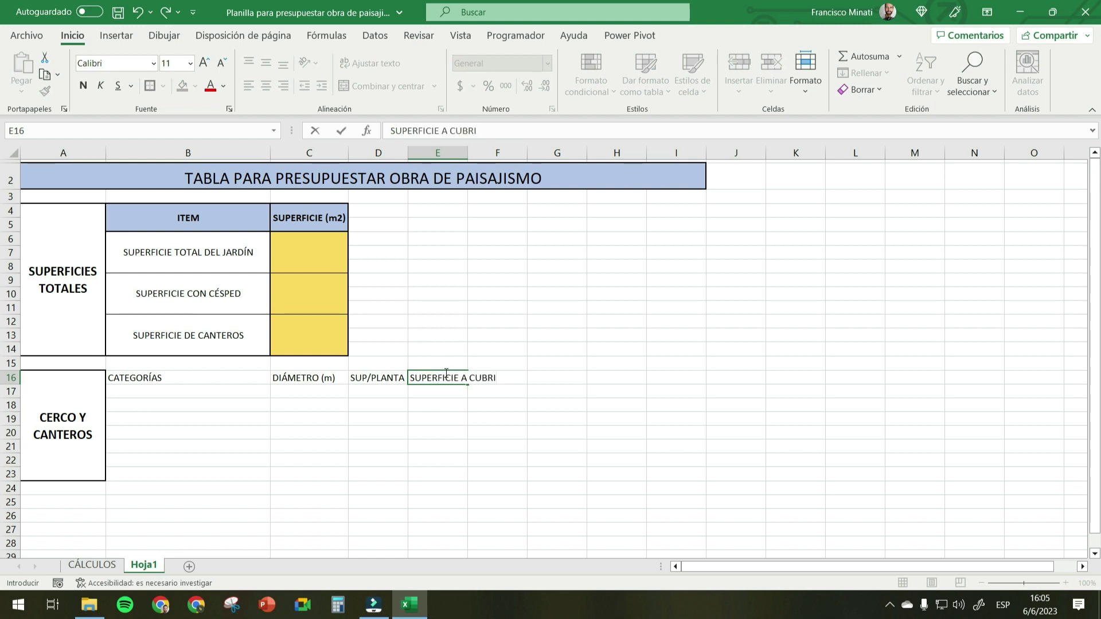
pyautogui.write('R')
# - Enter "CANTIDAD DE PLANTAS", "PLANTAS/m2", "PRECIO PROMEDIO DE PLANTA" and "COSTO SUBTOTAL" in F16:I16, fitting columns E to I to their headers
pyautogui.click(514, 378)
pyautogui.write('CANTIDAD DE PLANTAS')
pyautogui.click(563, 380)
pyautogui.write('PLANTAS/m2')
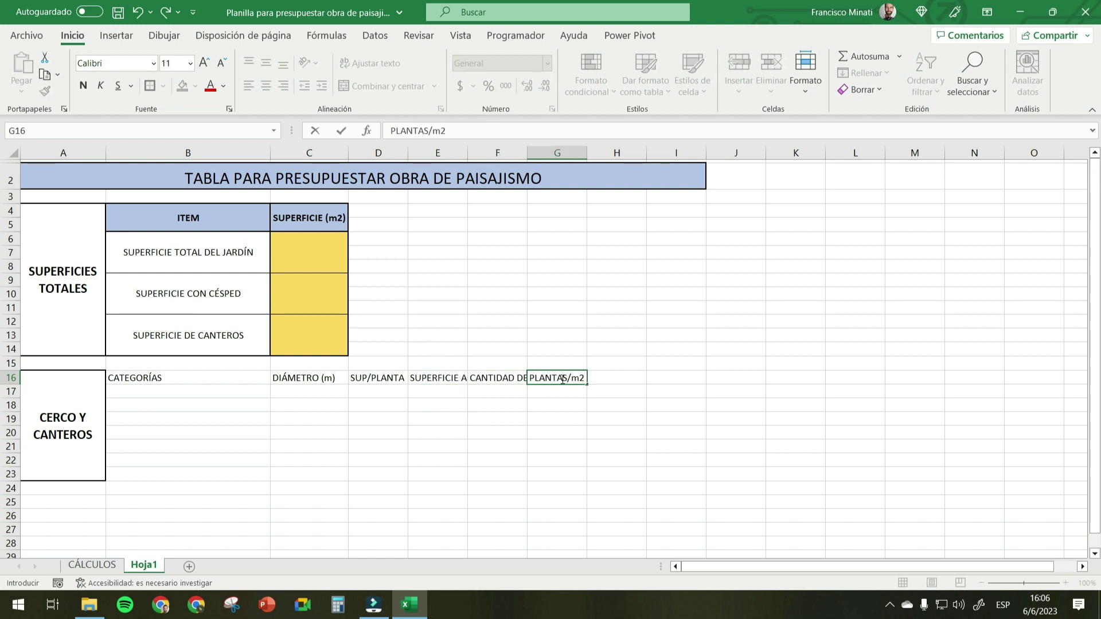
pyautogui.click(697, 380)
pyautogui.write('PRECIO PROMEDIO DE PLANTA')
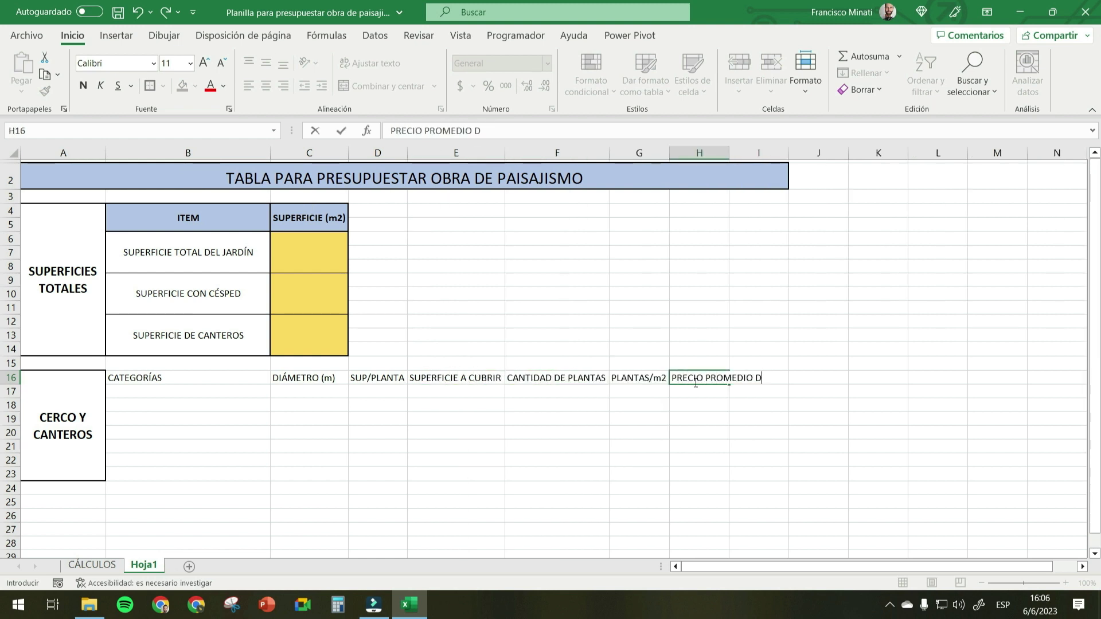
pyautogui.click(841, 376)
pyautogui.write('COSTO')
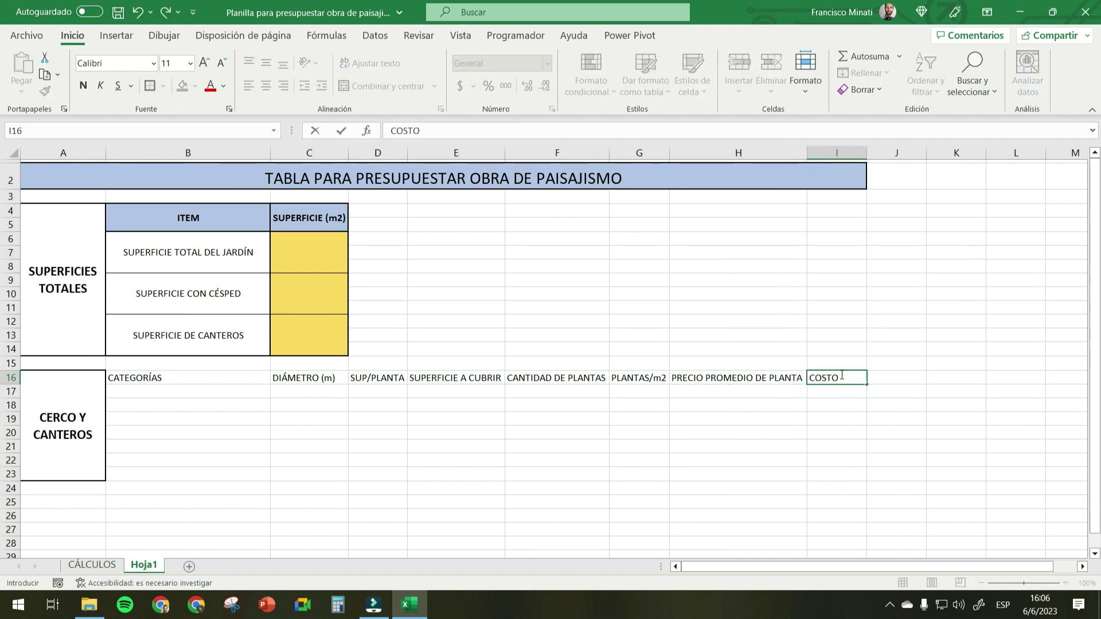
pyautogui.write(' SUBTOTAL')
# - Apply an outside border to the header range B16:I16 and increase the height of row 16
pyautogui.moveTo(155, 377); pyautogui.dragTo(852, 383)
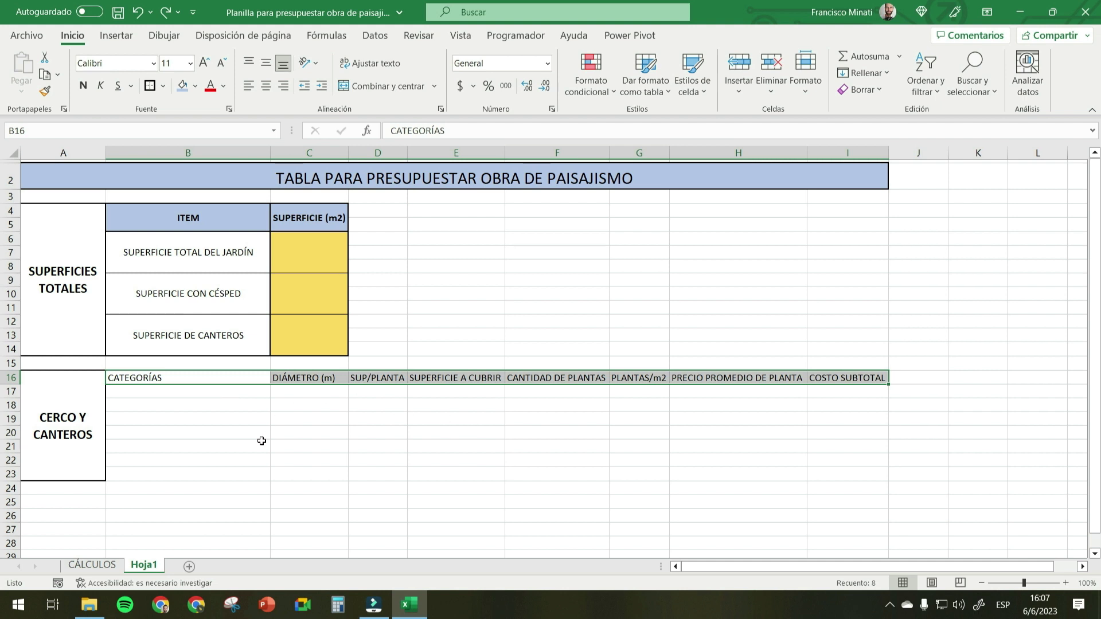
pyautogui.click(150, 86)
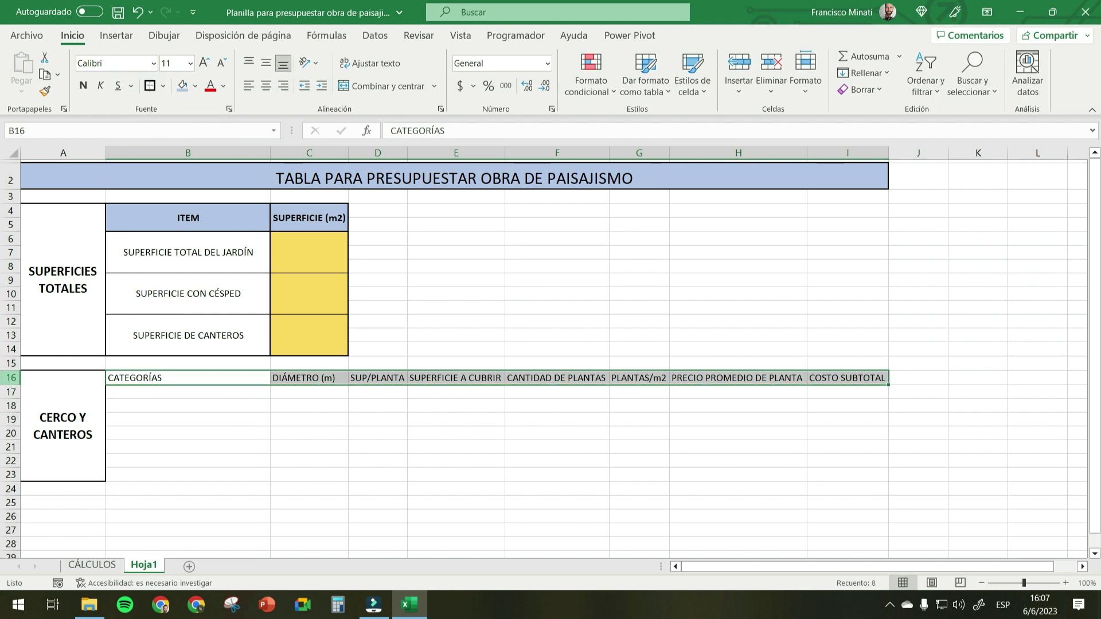
pyautogui.moveTo(11, 385); pyautogui.dragTo(11, 400)
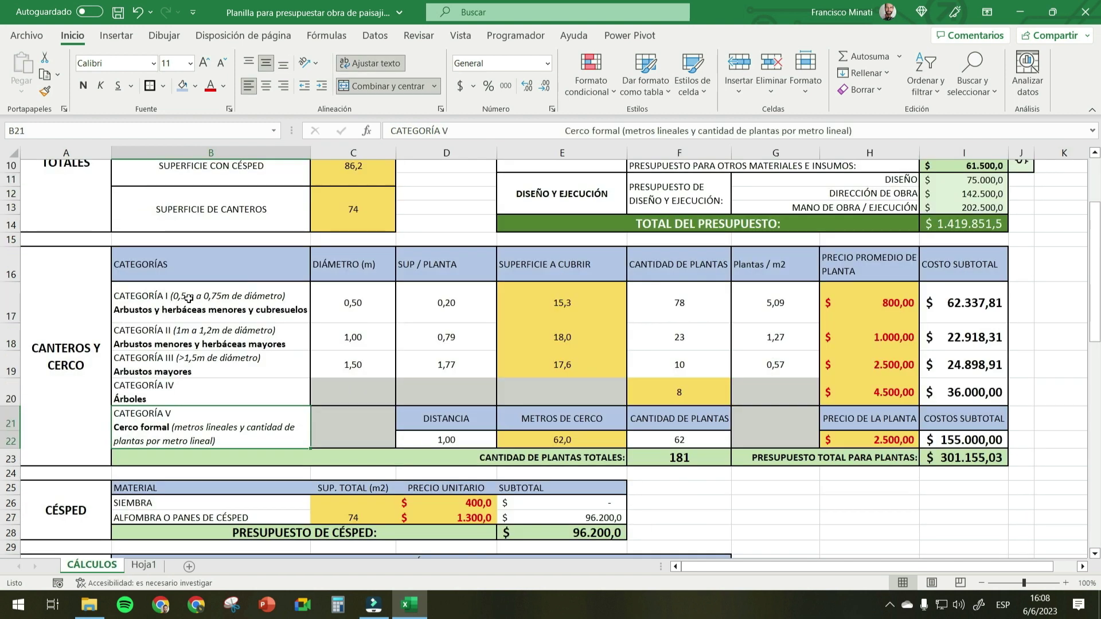
# - Examine the five plant category descriptions in B17:B22 on CÁLCULOS and the rows they occupy
pyautogui.click(167, 303)
pyautogui.click(164, 337)
pyautogui.click(164, 367)
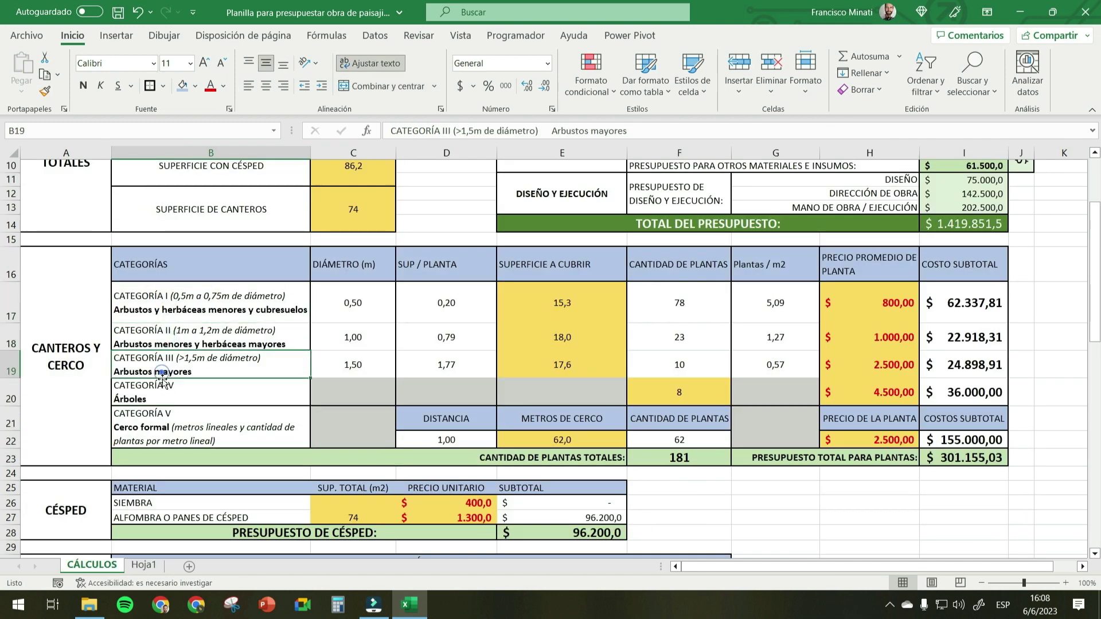
pyautogui.click(157, 396)
pyautogui.click(152, 436)
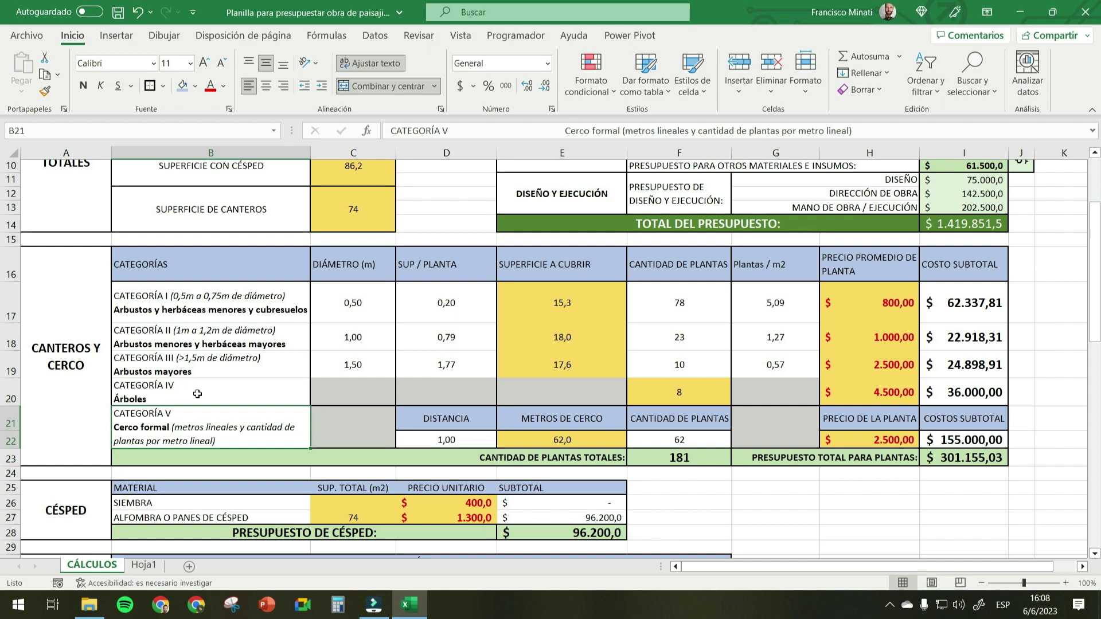
pyautogui.click(146, 390)
pyautogui.click(15, 303)
pyautogui.click(11, 366)
pyautogui.click(12, 393)
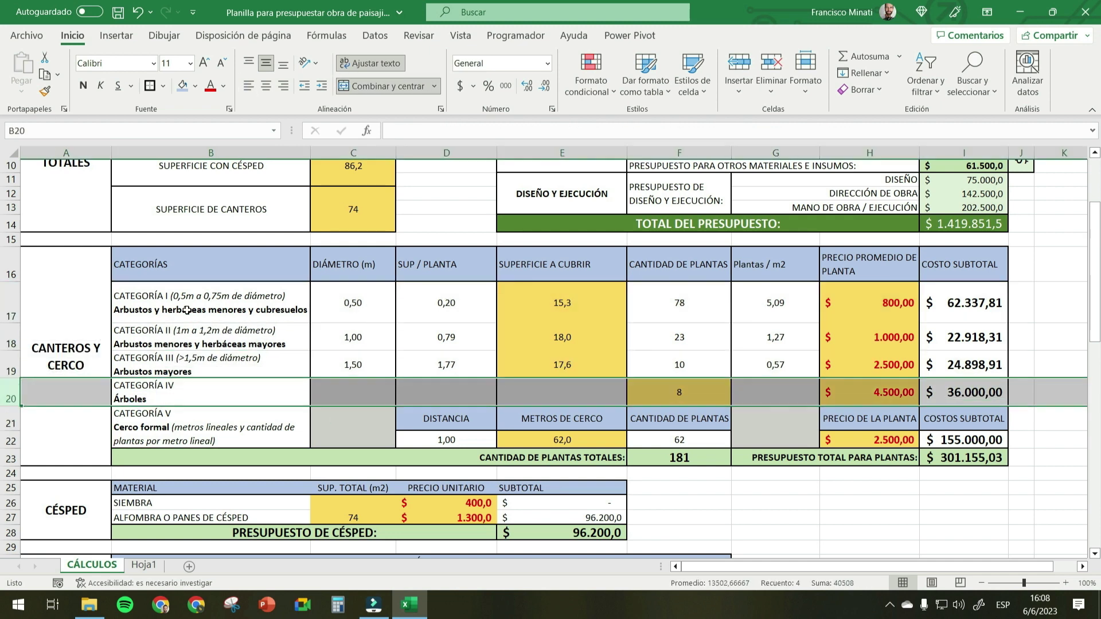
# - Copy the five plant category descriptions from B17:B22 on CÁLCULOS into B17:B22 of Hoja1
pyautogui.click(185, 308)
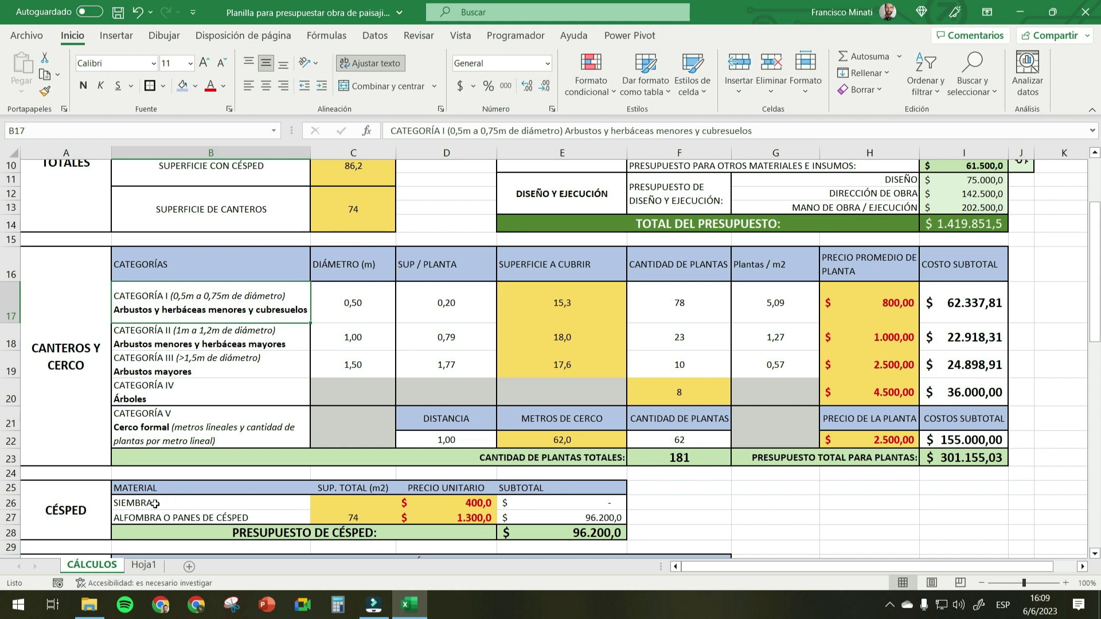
pyautogui.press('Down')
pyautogui.press('Down')
pyautogui.hotkey('ctrl', 'c')
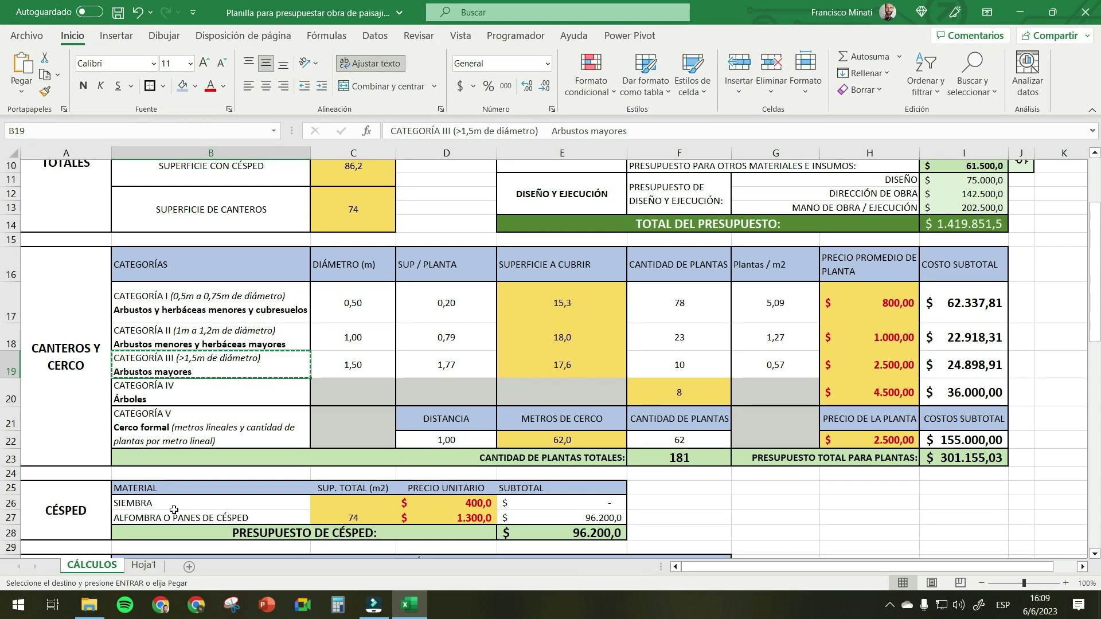
pyautogui.press('Down')
pyautogui.hotkey('ctrl', 'c')
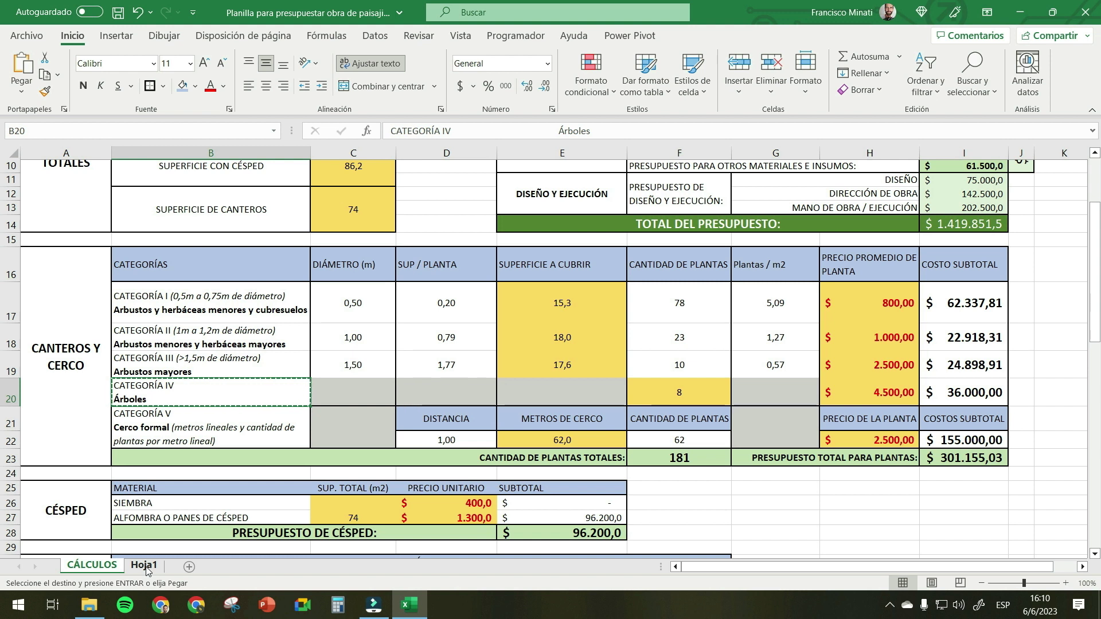
pyautogui.press('Down')
pyautogui.hotkey('ctrl', 'c')
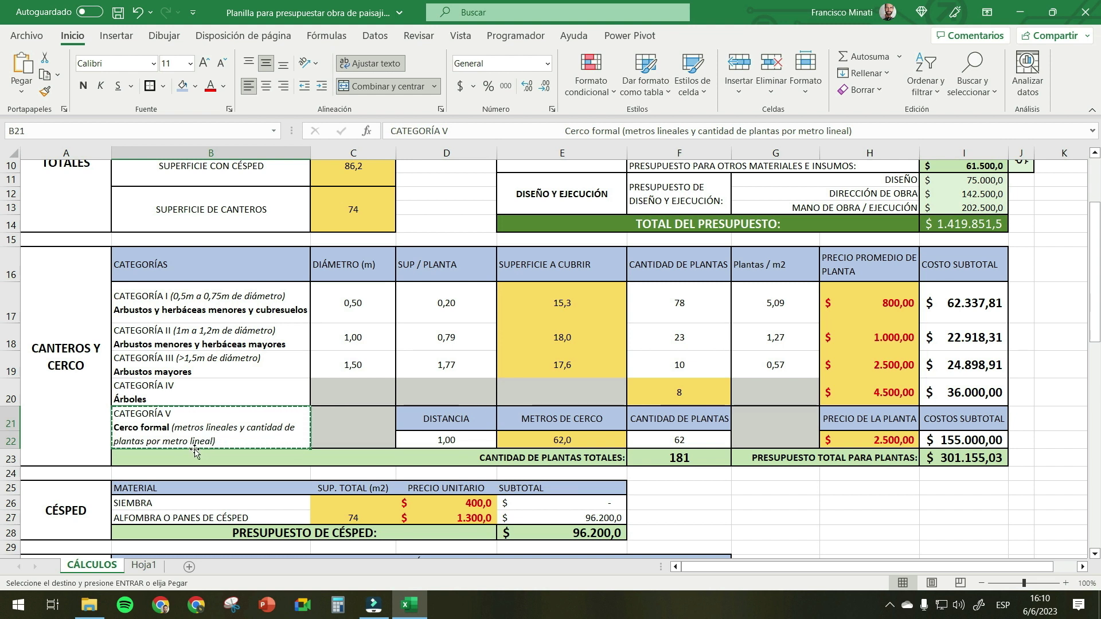
pyautogui.click(141, 566)
pyautogui.hotkey('ctrl', 'v')
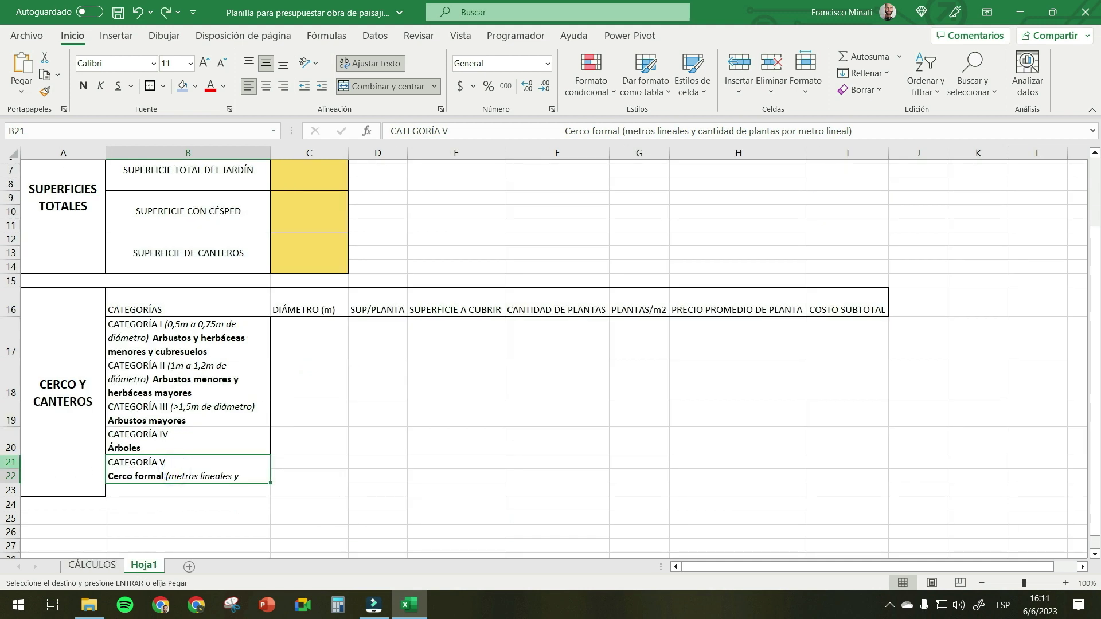
# - Enter the diameters 0,5, 1 and 1,5 for categories I to III in C17:C19
pyautogui.click(303, 336)
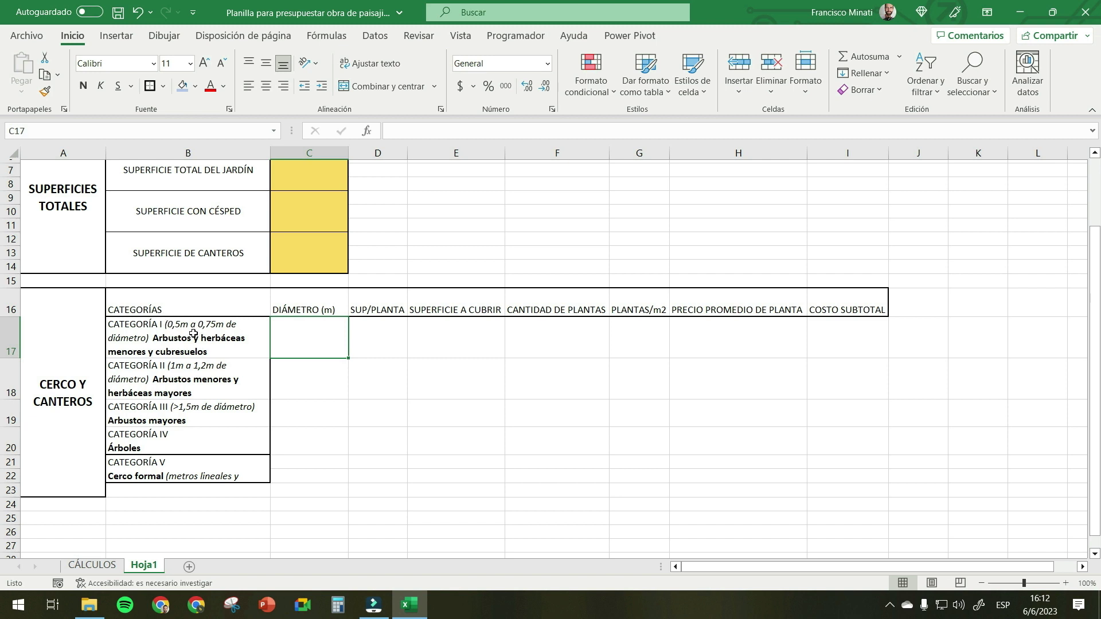
pyautogui.write('0,5')
pyautogui.press('Return')
pyautogui.click(289, 337)
pyautogui.click(314, 378)
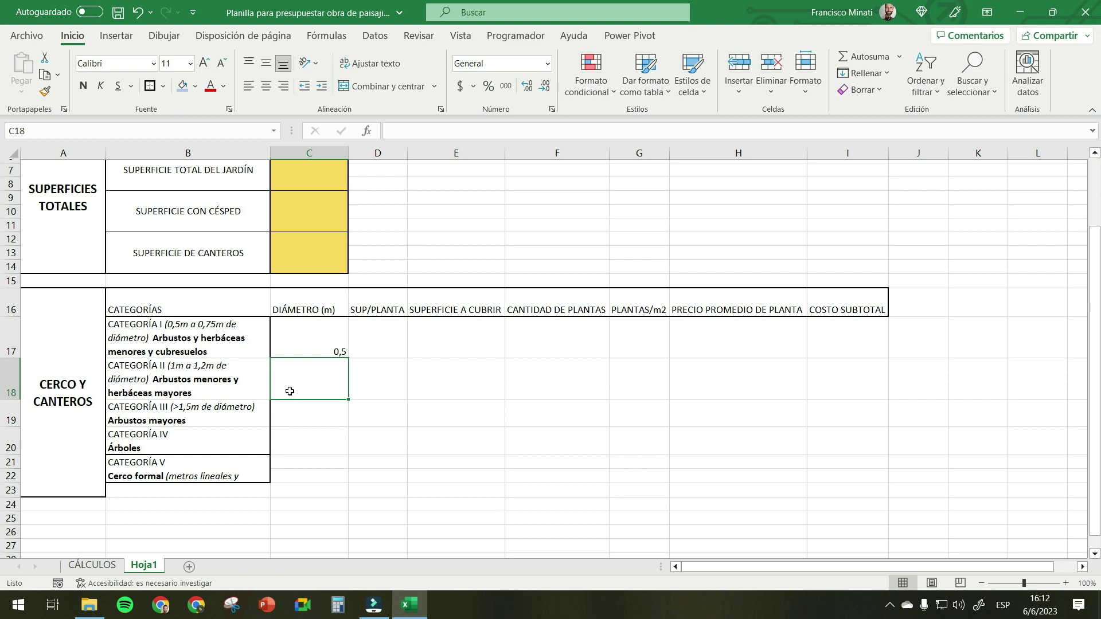
pyautogui.click(313, 342)
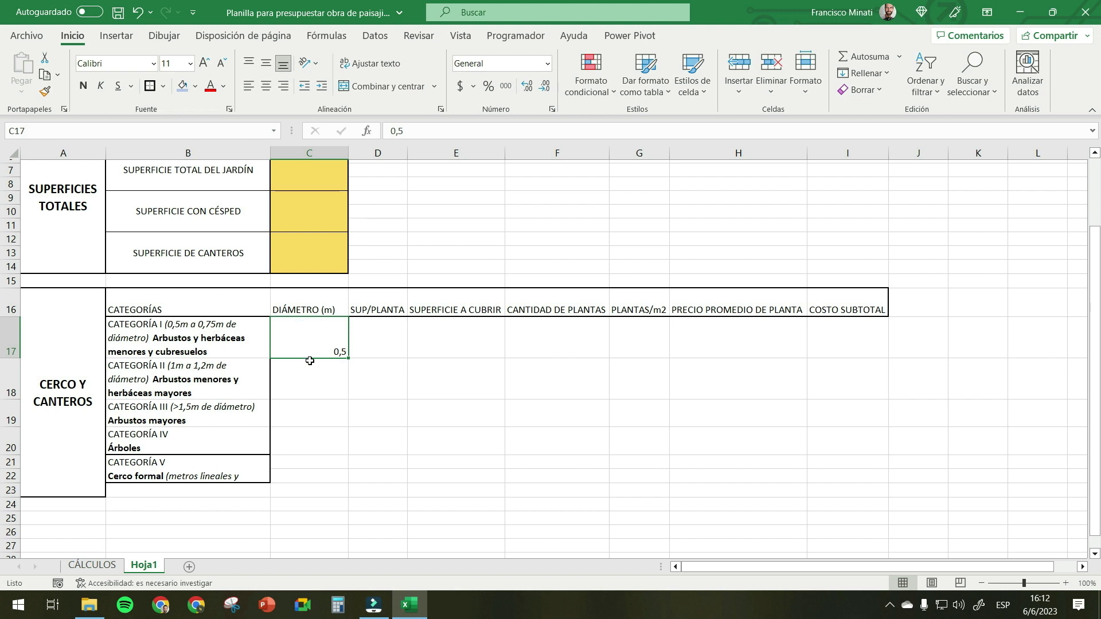
pyautogui.click(304, 381)
pyautogui.write('1')
pyautogui.press('Return')
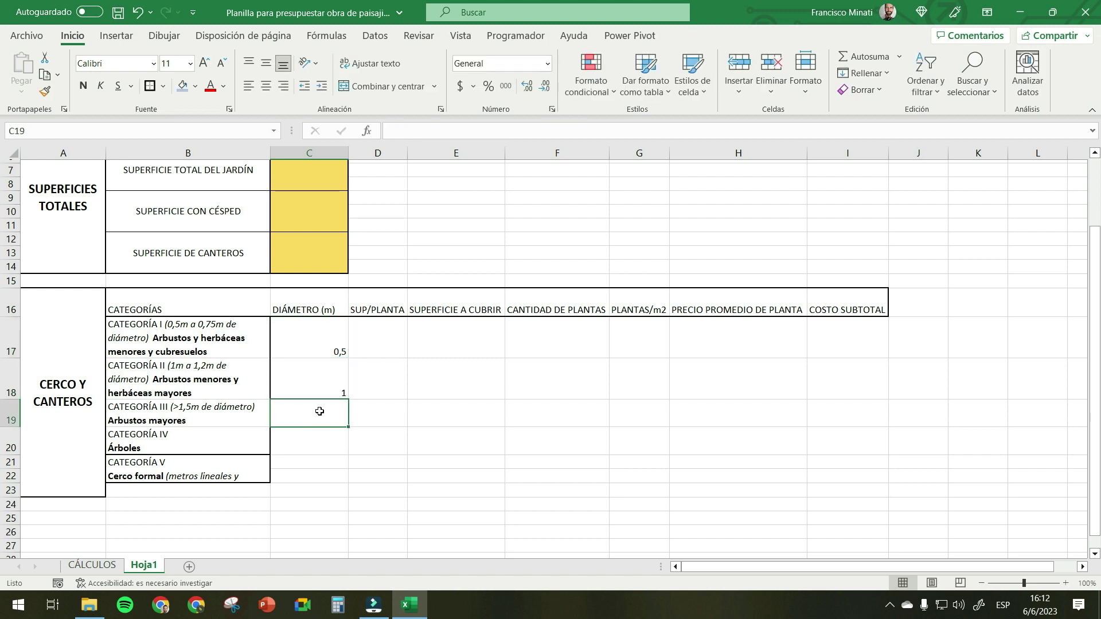
pyautogui.write('1')
pyautogui.press('Return')
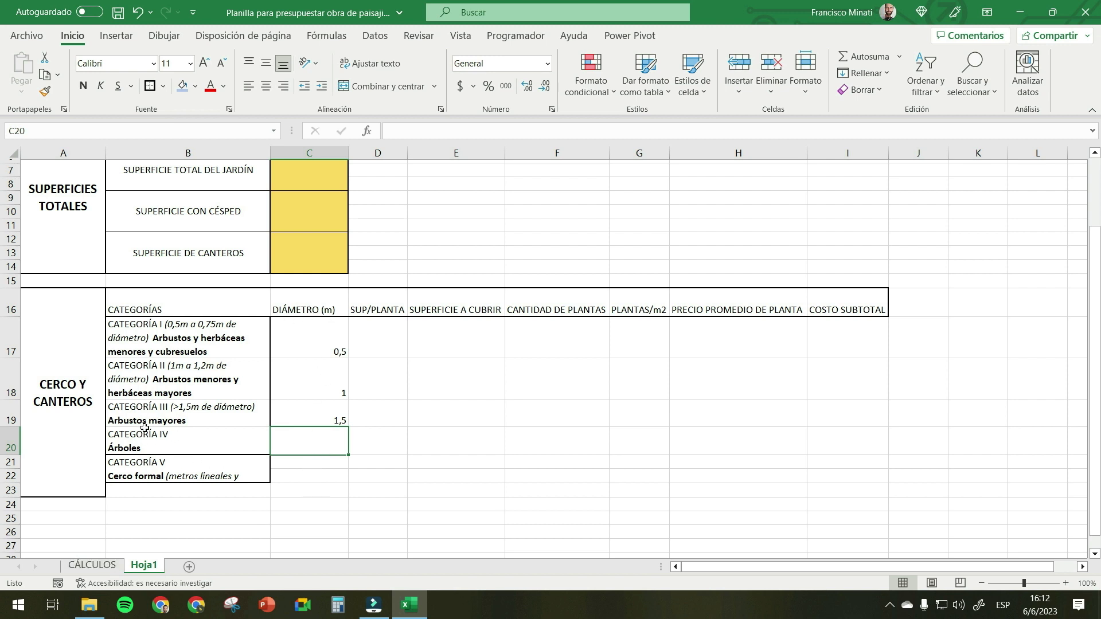
pyautogui.click(163, 431)
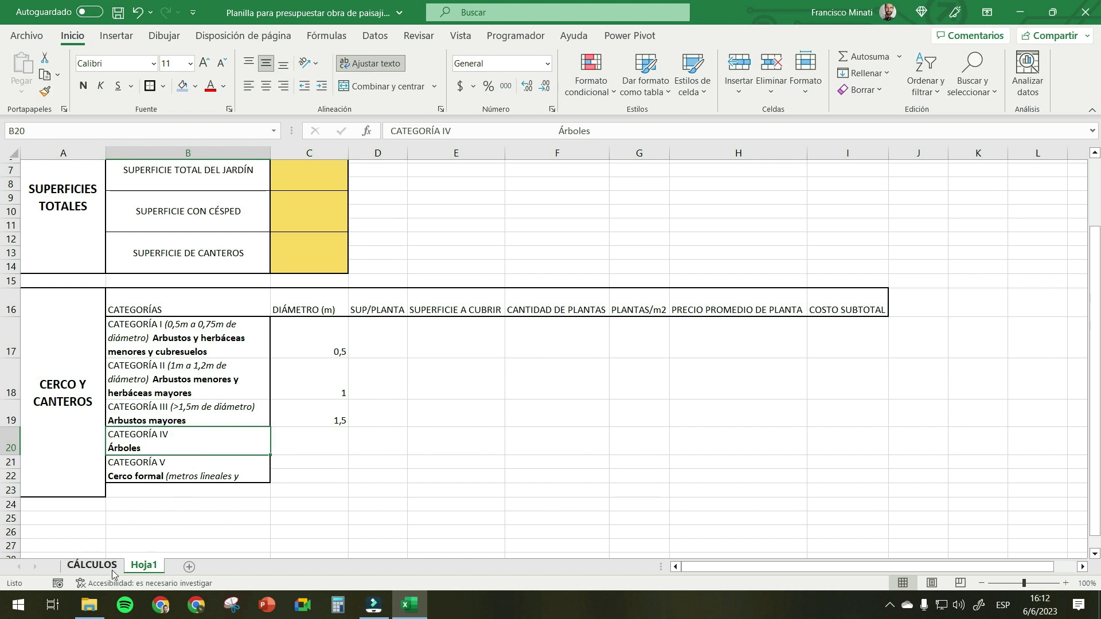
# - Centre the diameters in C17:C19 horizontally and vertically and turn on text wrapping for them
pyautogui.moveTo(313, 338); pyautogui.dragTo(312, 419)
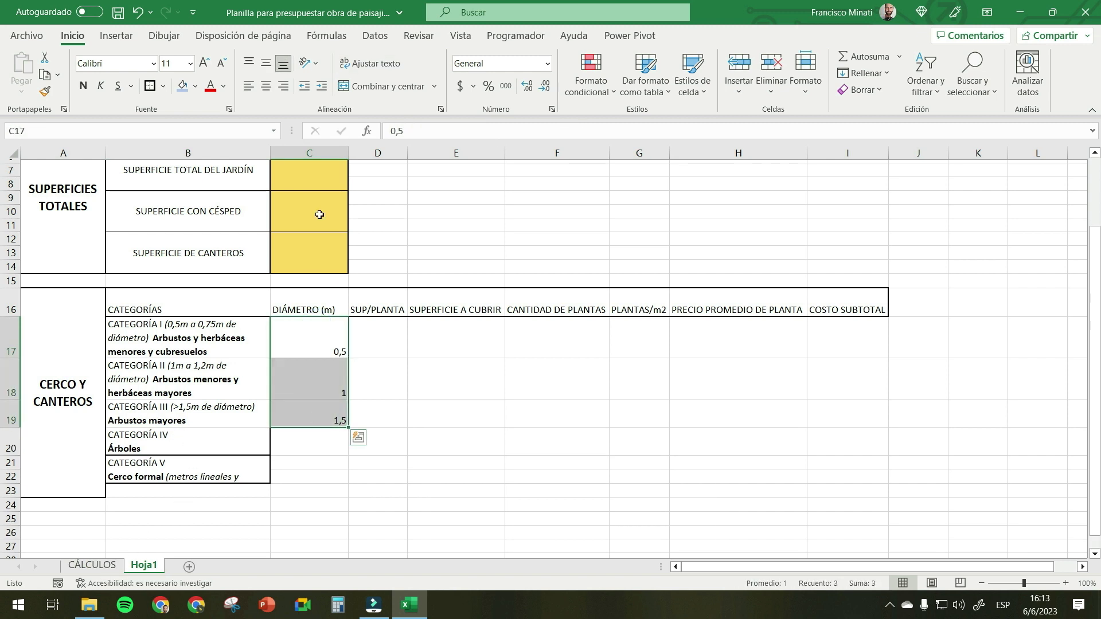
pyautogui.click(267, 63)
pyautogui.click(371, 62)
pyautogui.click(266, 86)
pyautogui.click(387, 333)
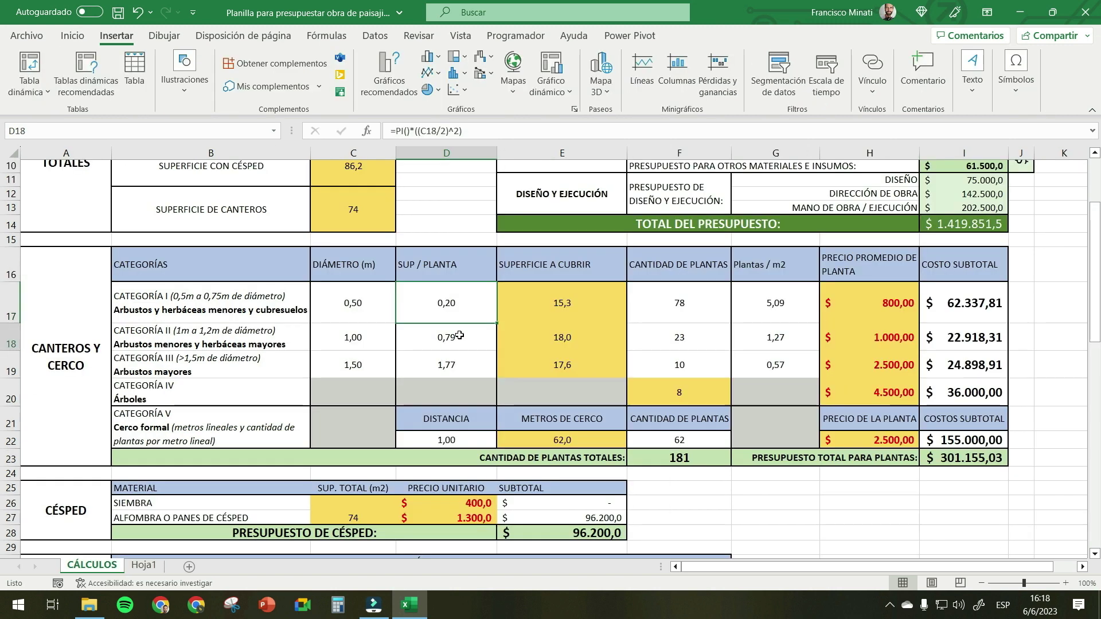
# - Examine the surface-per-plant formula in D17 on CÁLCULOS, then return to Hoja1
pyautogui.click(447, 303)
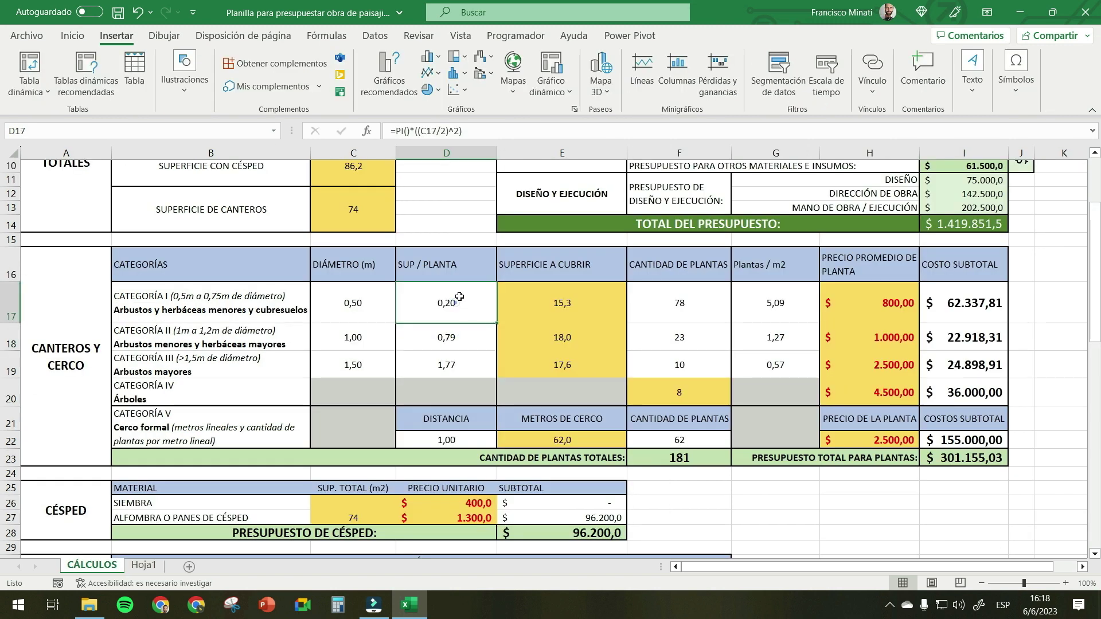
pyautogui.tripleClick(489, 129)
pyautogui.press('Escape')
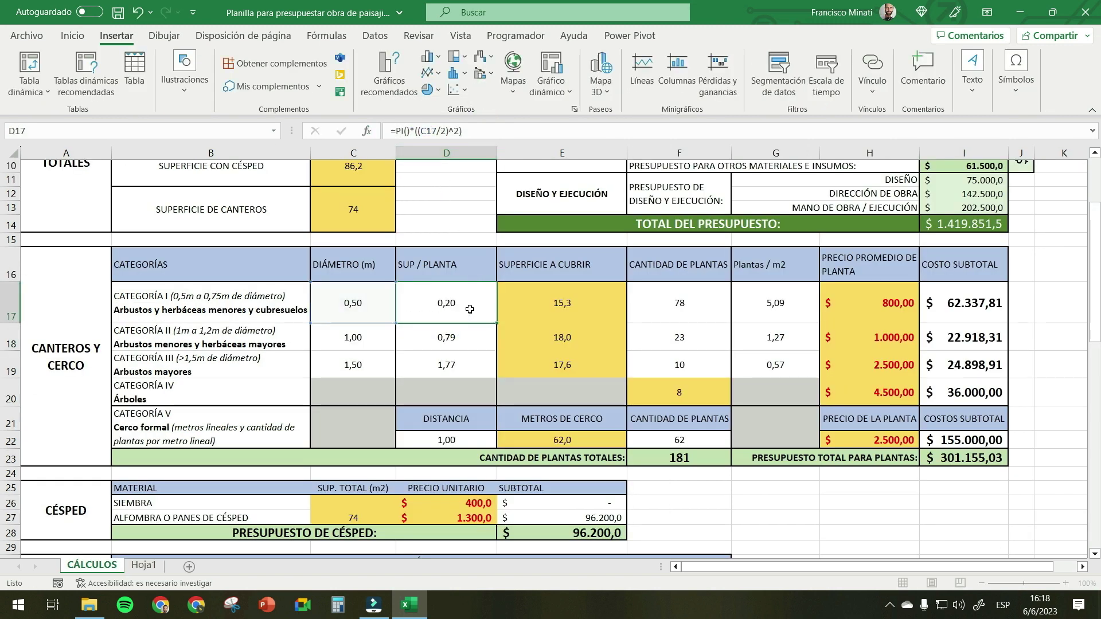
pyautogui.moveTo(472, 129); pyautogui.dragTo(381, 144)
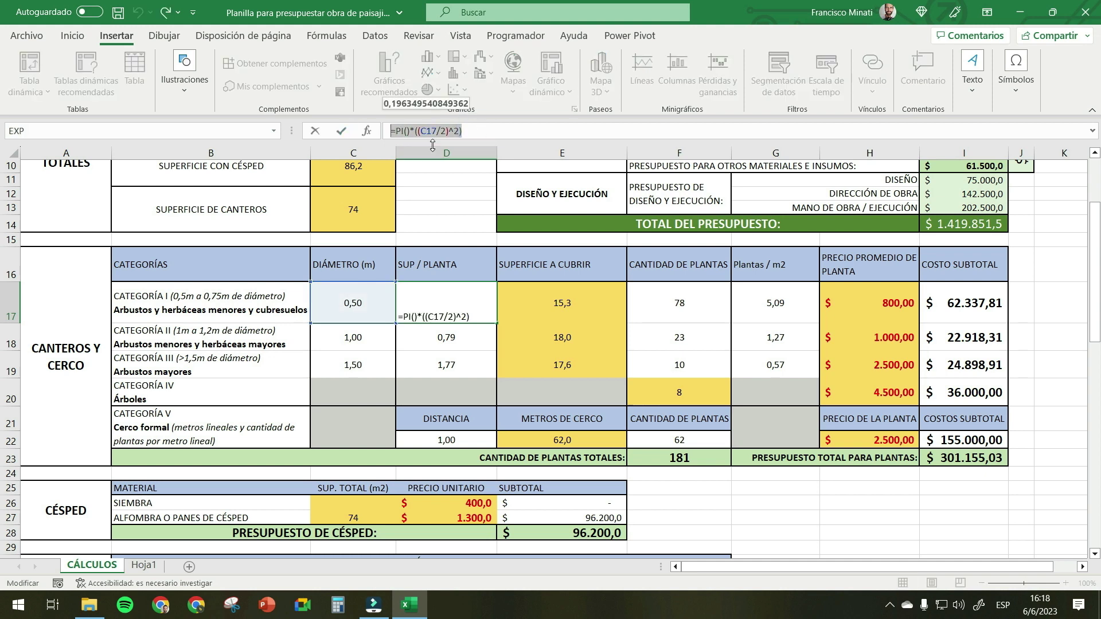
pyautogui.press('Escape')
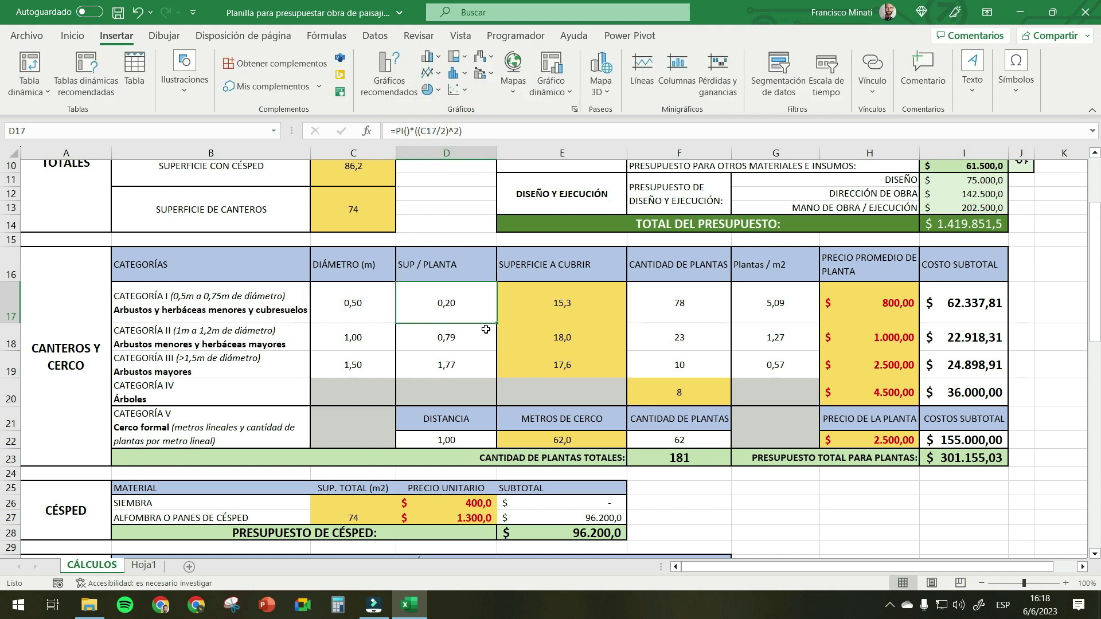
pyautogui.tripleClick(470, 130)
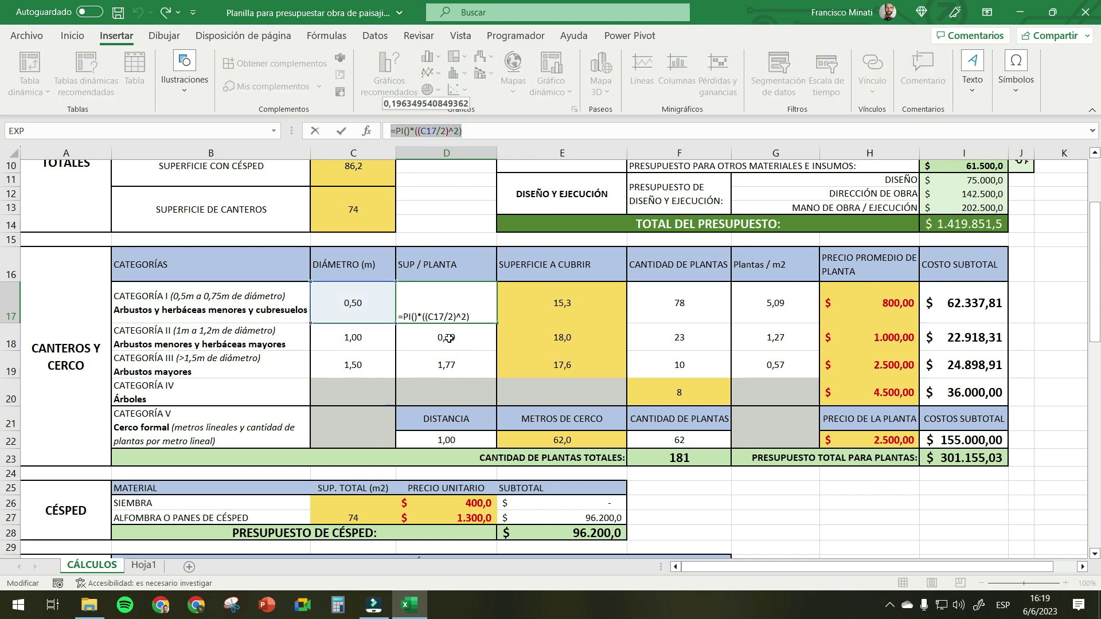
pyautogui.press('Escape')
pyautogui.hotkey('ctrl', 'pagedown')
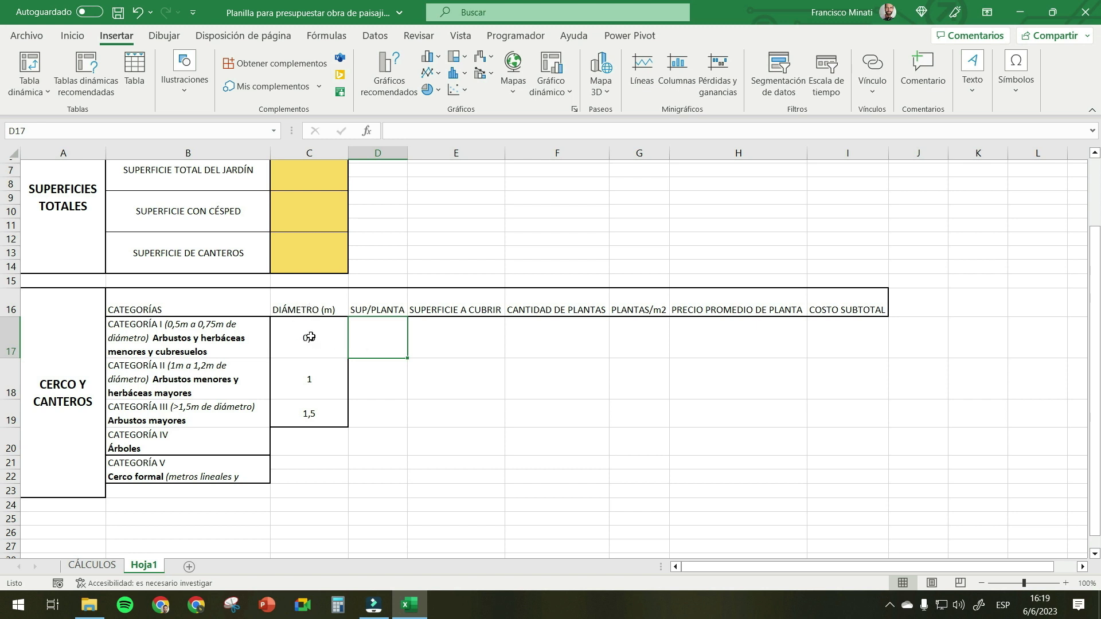
pyautogui.click(401, 383)
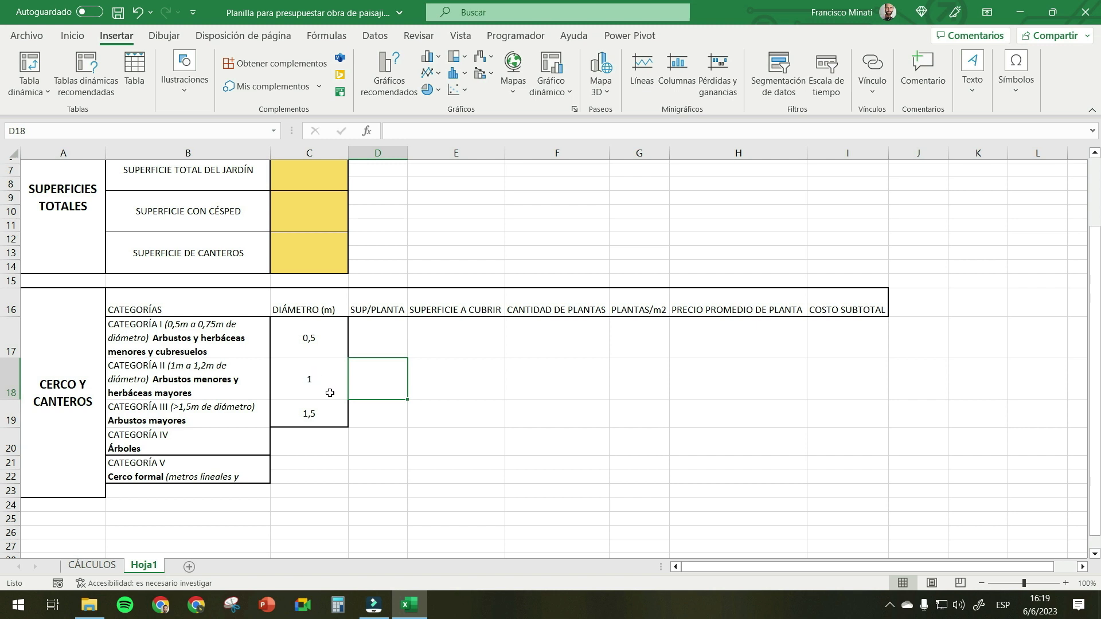
pyautogui.click(378, 411)
pyautogui.click(382, 333)
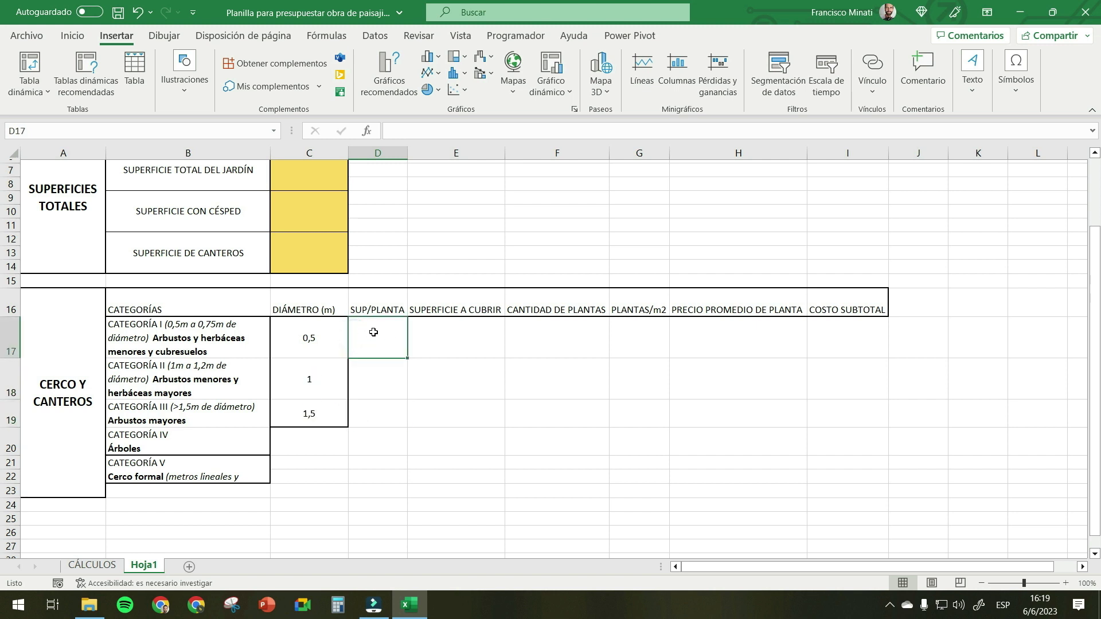
pyautogui.write('=')
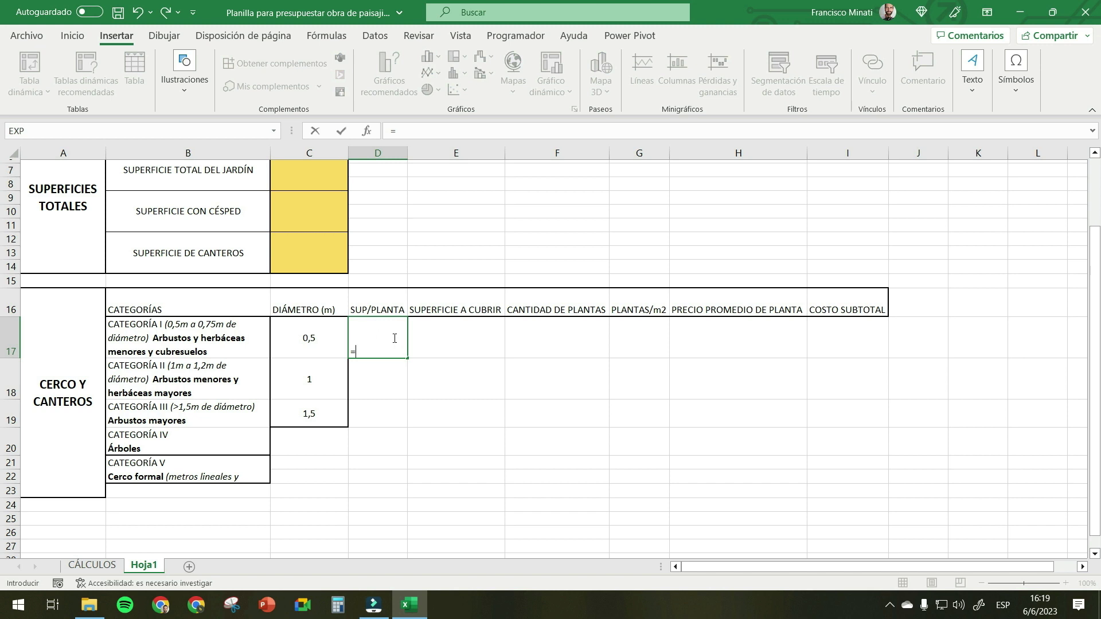
pyautogui.click(292, 333)
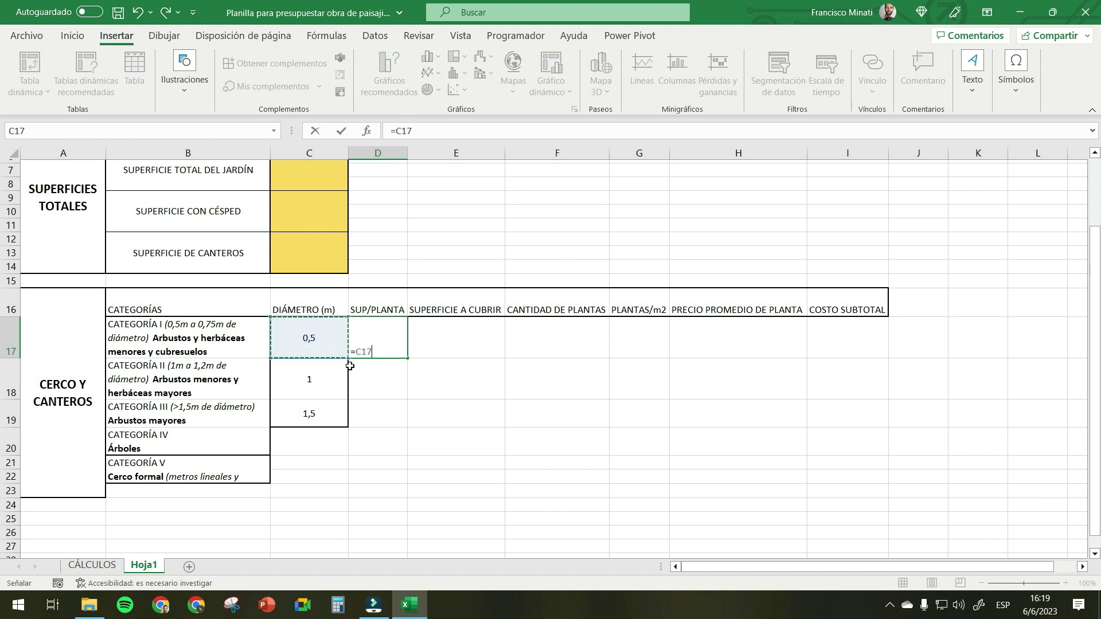
pyautogui.press('BackSpace')
pyautogui.press('BackSpace')
pyautogui.press('BackSpace')
pyautogui.press('BackSpace')
# - Copy the formula =PI()*((C17/2)^2) from D17 on CÁLCULOS into D17 of Hoja1
pyautogui.click(112, 563)
pyautogui.click(437, 299)
pyautogui.doubleClick(436, 299)
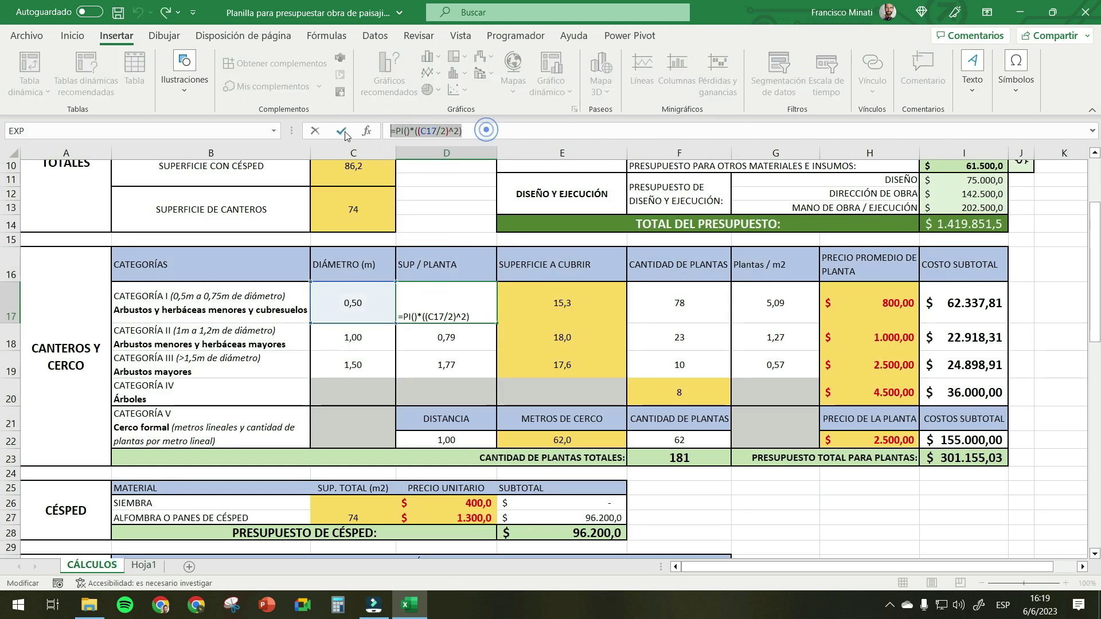
pyautogui.hotkey('ctrl', 'c')
pyautogui.press('Escape')
pyautogui.click(143, 565)
pyautogui.hotkey('ctrl', 'v')
# - Fill the surface-per-plant formula from D17 down through D19
pyautogui.click(383, 392)
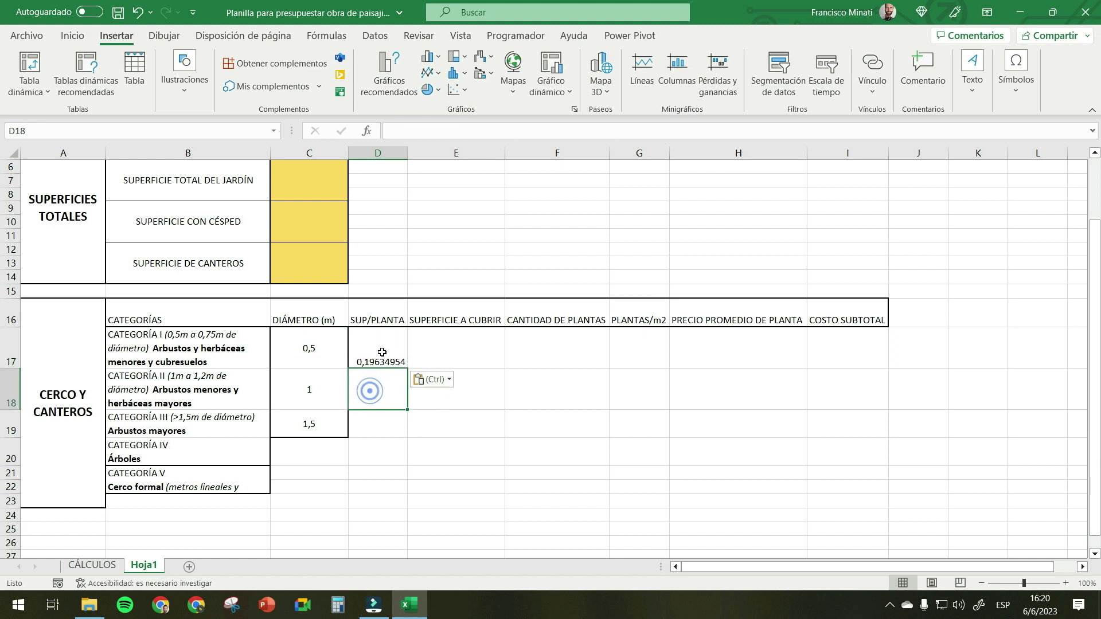
pyautogui.click(375, 435)
pyautogui.click(377, 358)
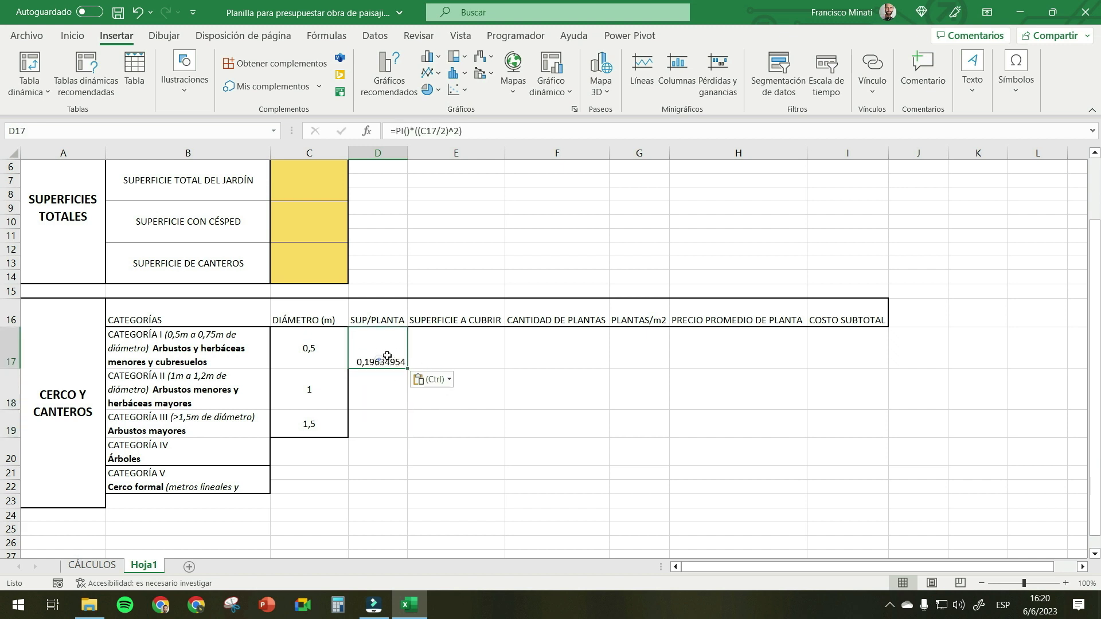
pyautogui.moveTo(408, 368); pyautogui.dragTo(407, 435)
# - Centre the SUP/PLANTA values in D17:D19 horizontally and vertically and show them with two decimals
pyautogui.click(72, 36)
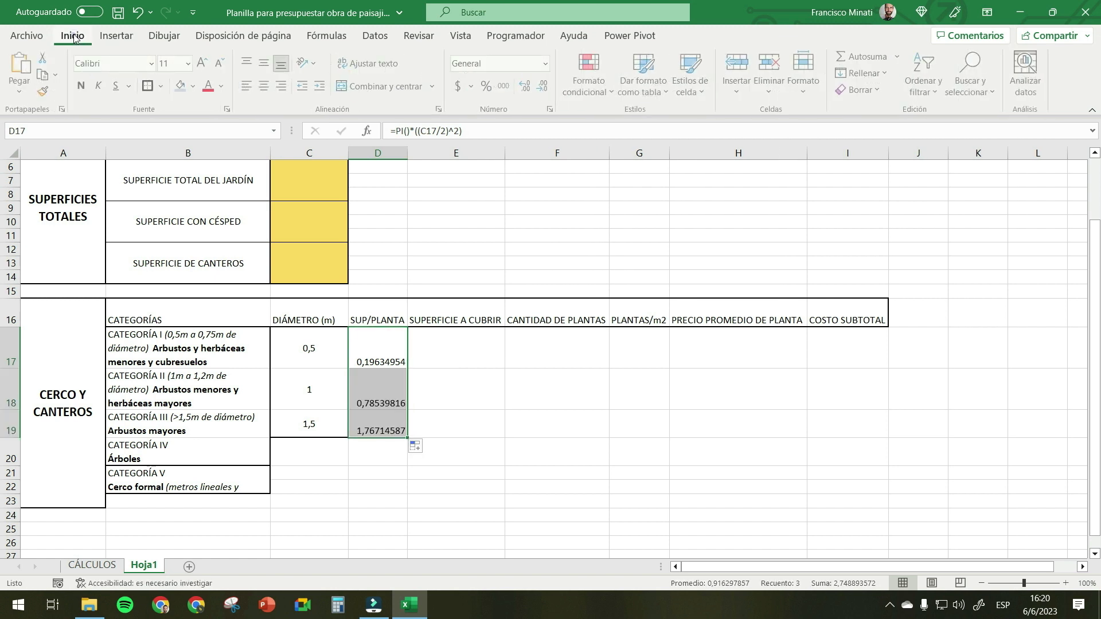
pyautogui.click(268, 64)
pyautogui.click(266, 86)
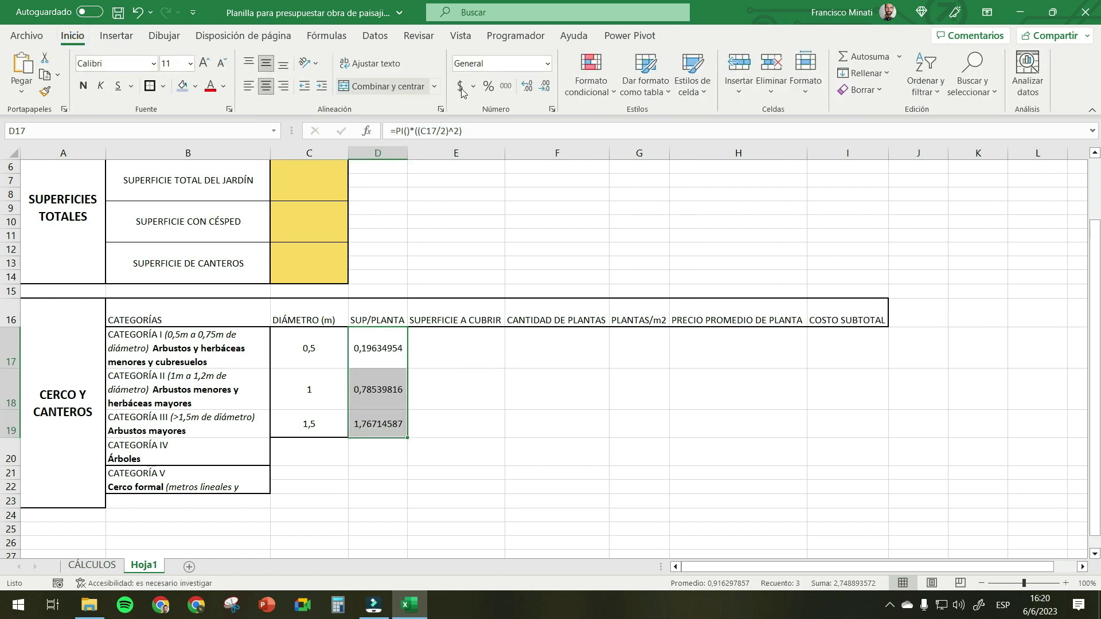
pyautogui.click(542, 88)
pyautogui.click(543, 88)
pyautogui.click(543, 88)
pyautogui.click(542, 88)
pyautogui.click(543, 88)
pyautogui.click(543, 88)
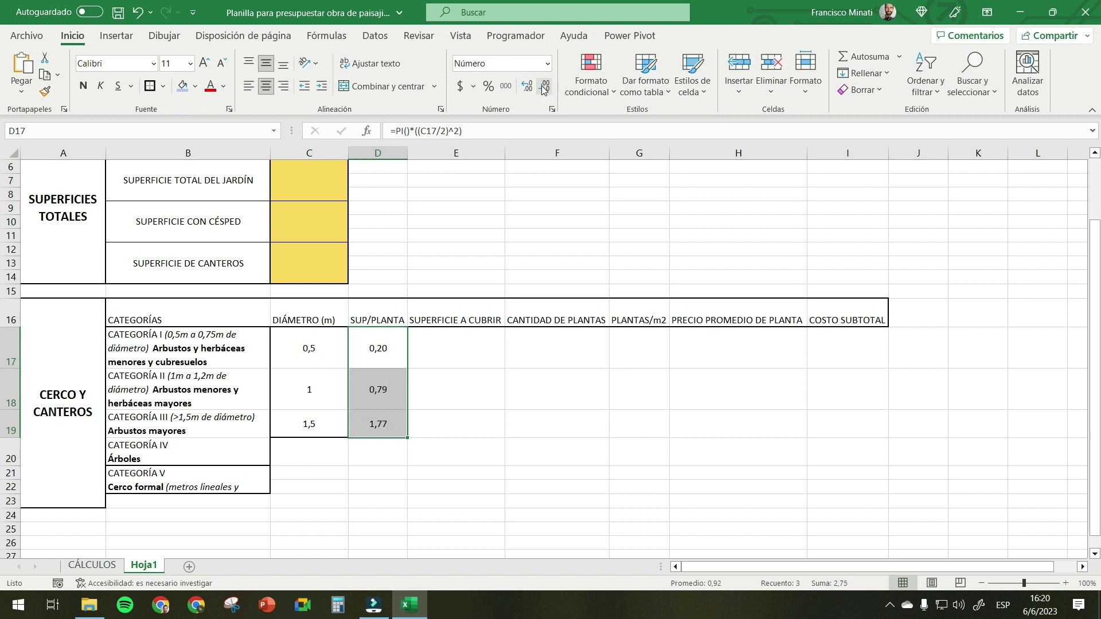
pyautogui.click(427, 419)
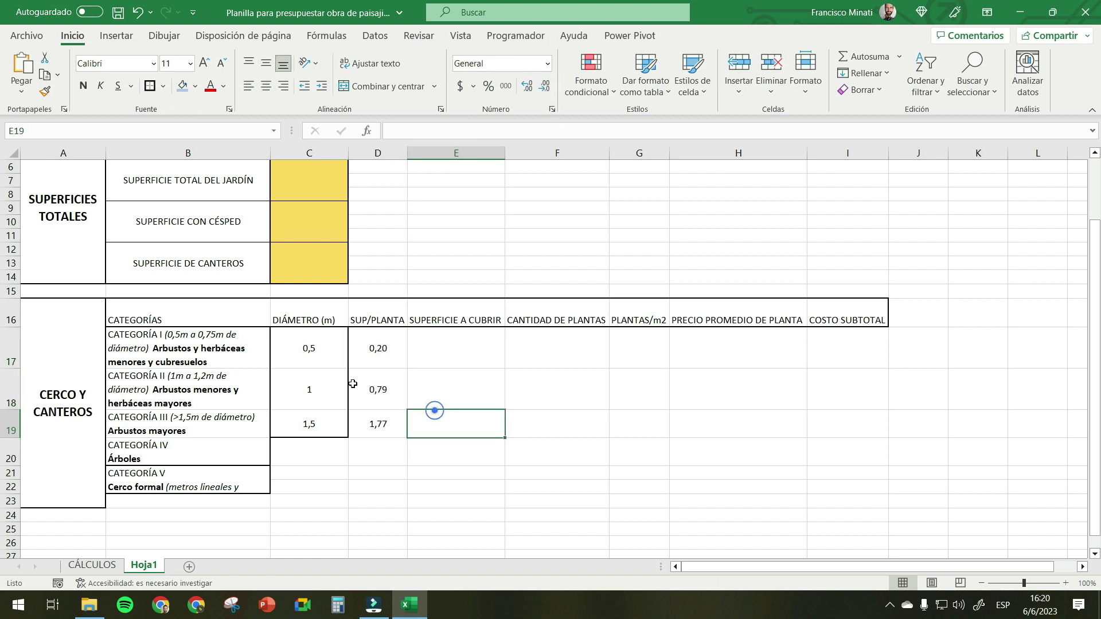
# - Compare the surface-per-plant formulas in D17:D18 with the diameters they refer to in C17:C18
pyautogui.click(372, 344)
pyautogui.click(388, 388)
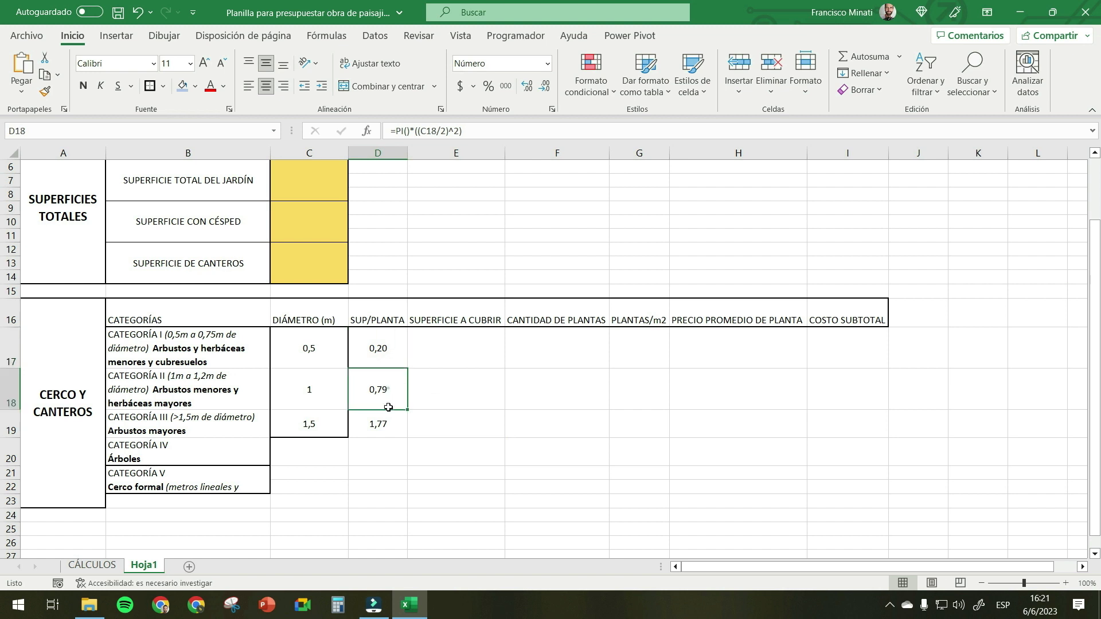
pyautogui.click(381, 356)
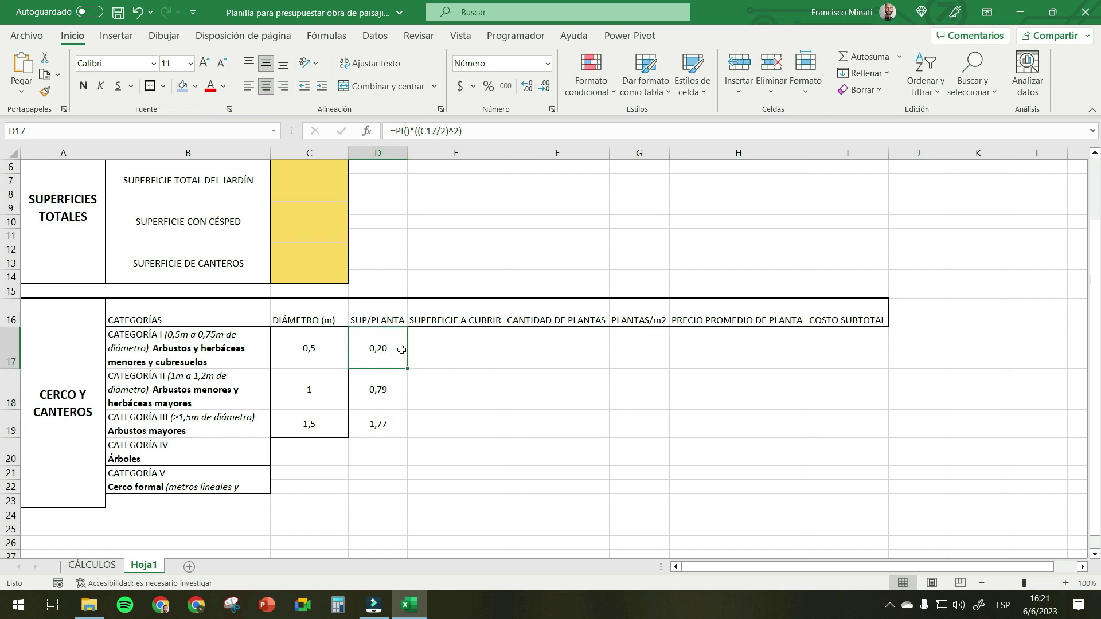
pyautogui.click(305, 351)
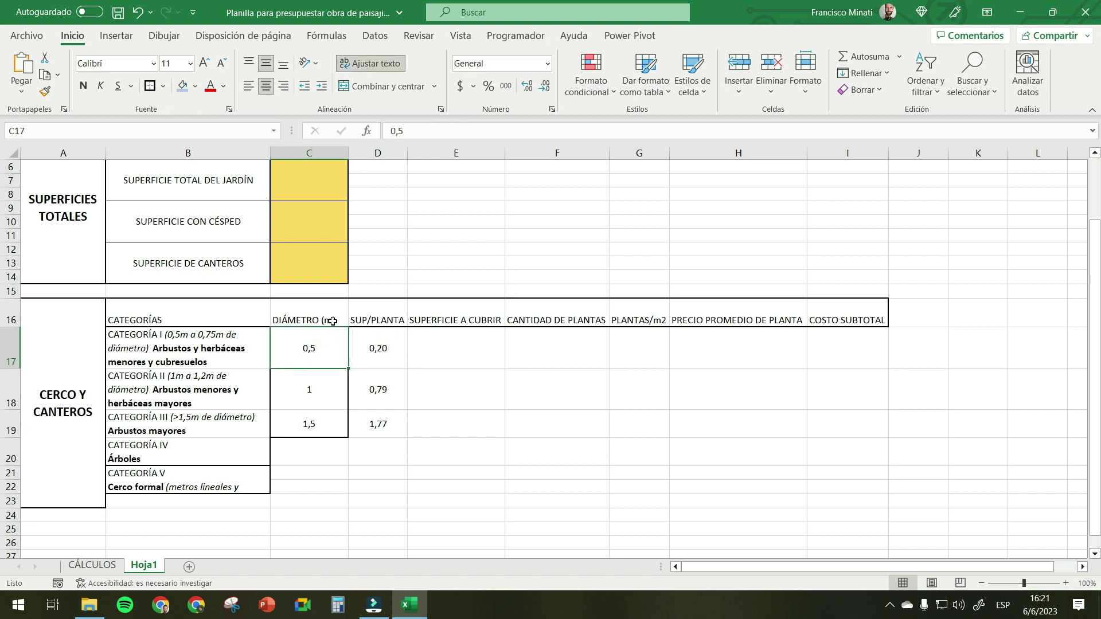
pyautogui.click(384, 386)
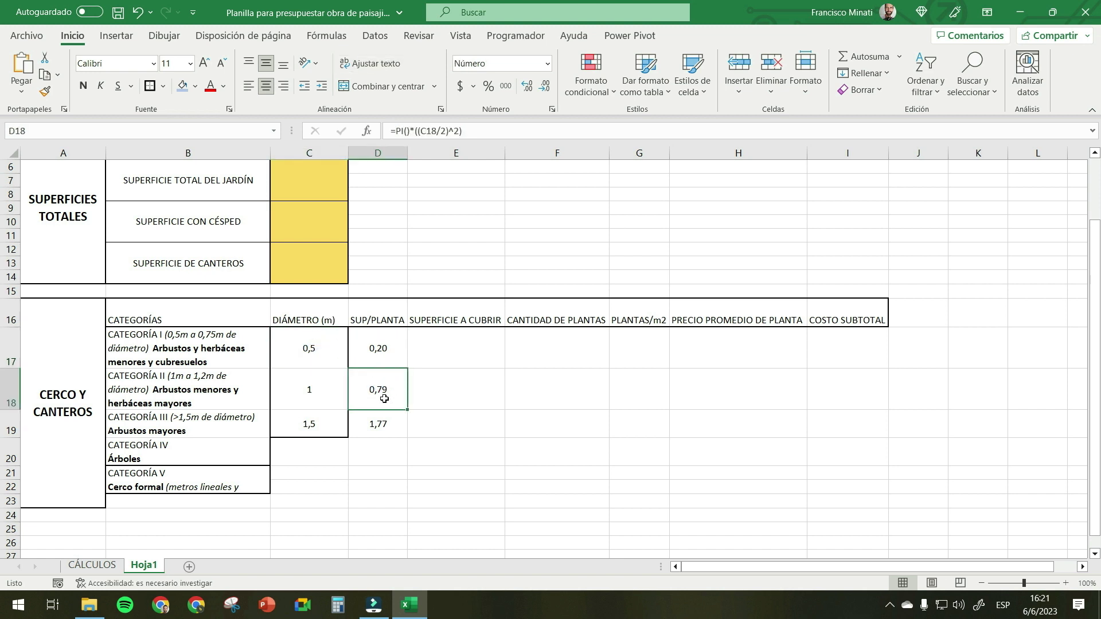
pyautogui.click(306, 392)
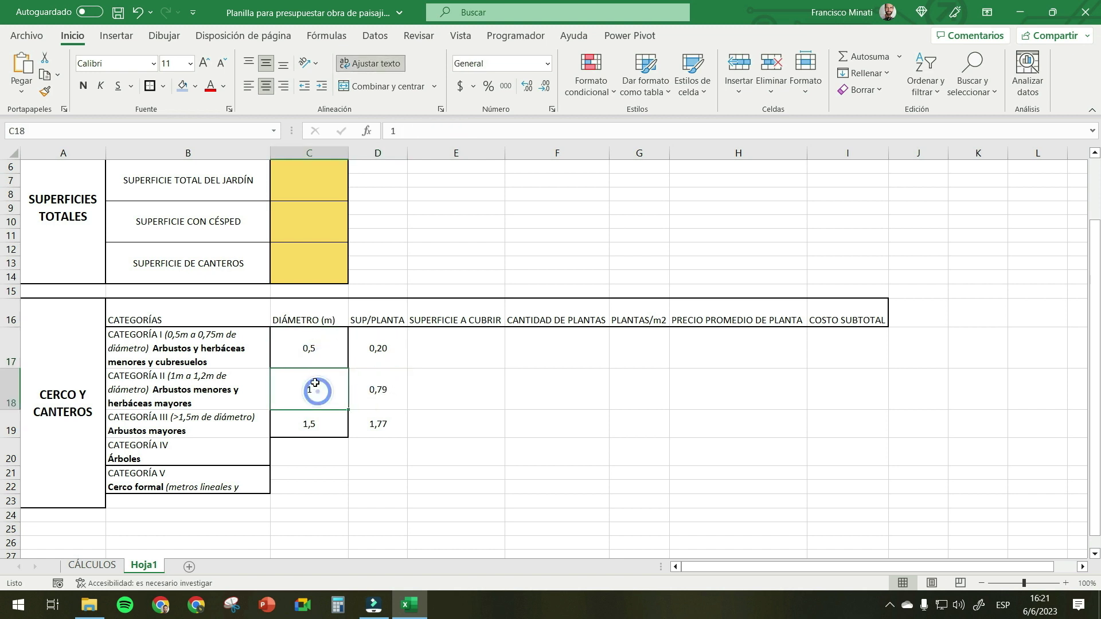
# - Compare the surface-per-plant formula in D19 with the category III diameter in C19
pyautogui.click(382, 417)
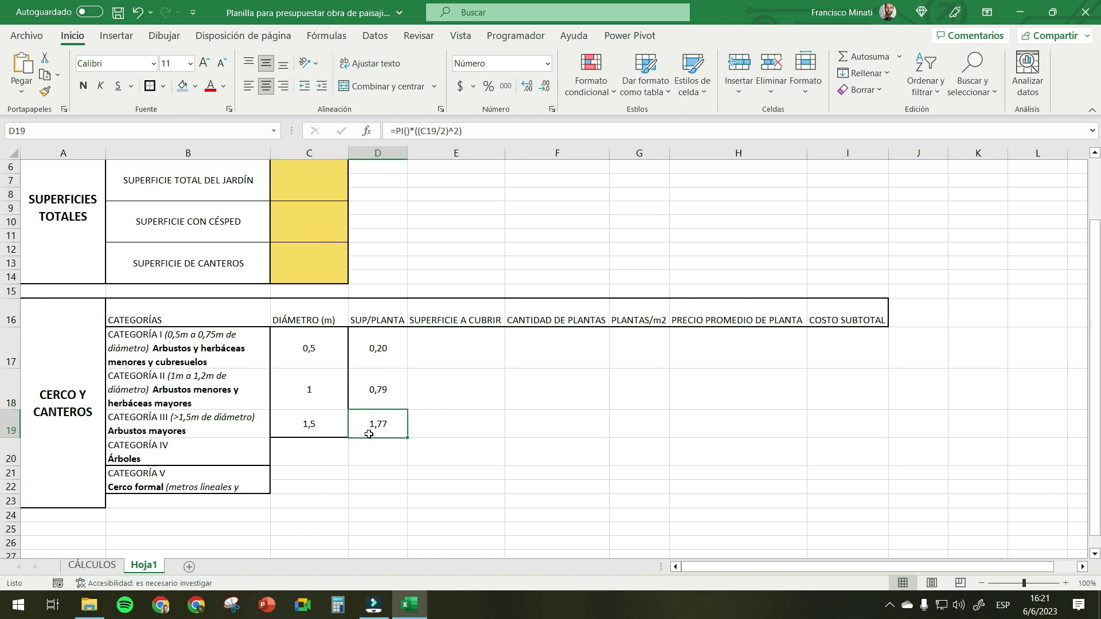
pyautogui.click(313, 423)
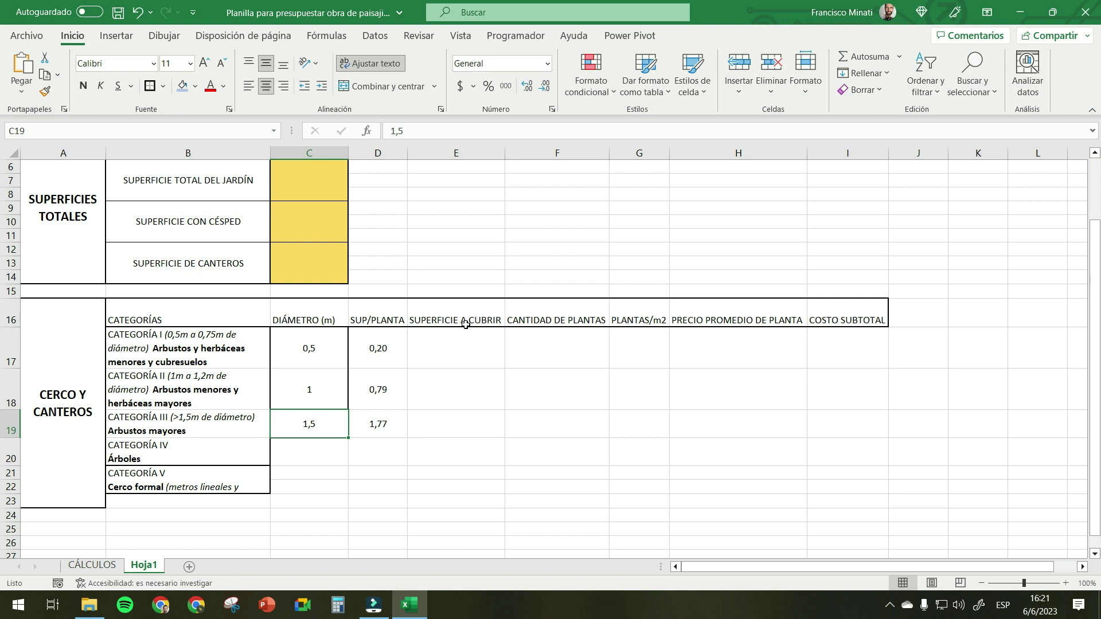
# - Fill the SUPERFICIE A CUBRIR cells E17:E19 with yellow and add borders around each cell
pyautogui.moveTo(451, 345); pyautogui.dragTo(459, 427)
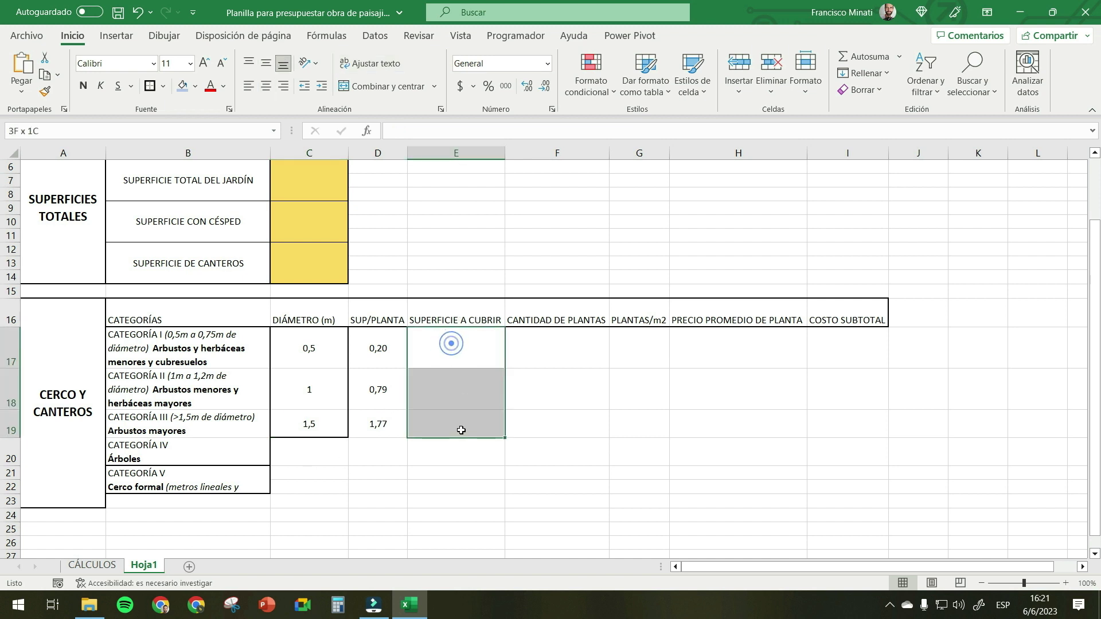
pyautogui.click(196, 86)
pyautogui.click(263, 160)
pyautogui.click(525, 359)
pyautogui.moveTo(455, 345); pyautogui.dragTo(454, 428)
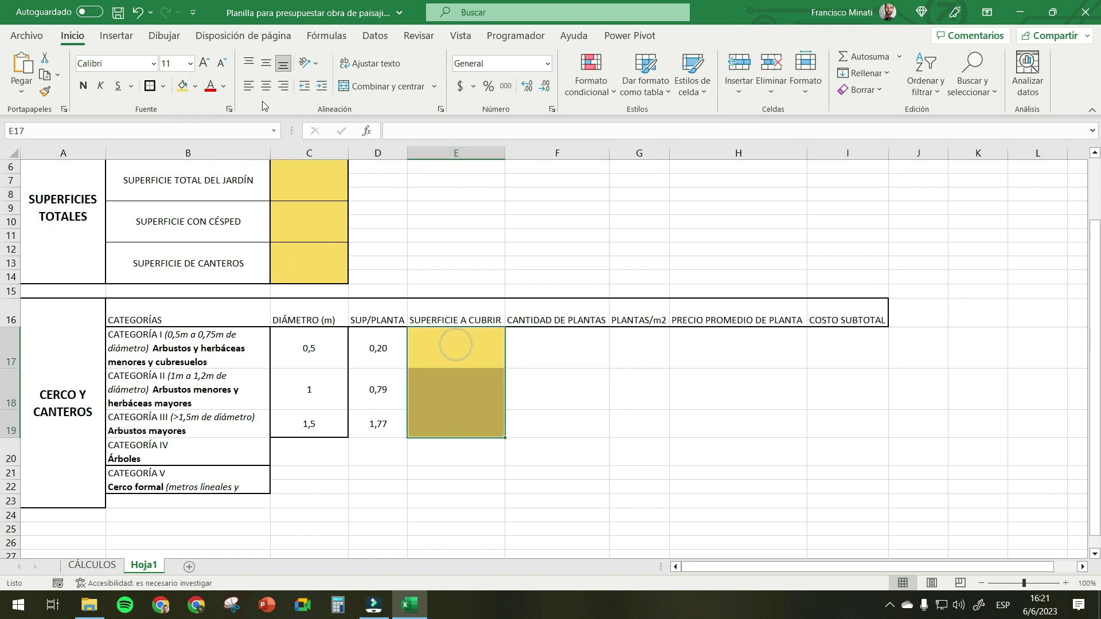
pyautogui.click(163, 86)
pyautogui.click(189, 235)
pyautogui.click(584, 390)
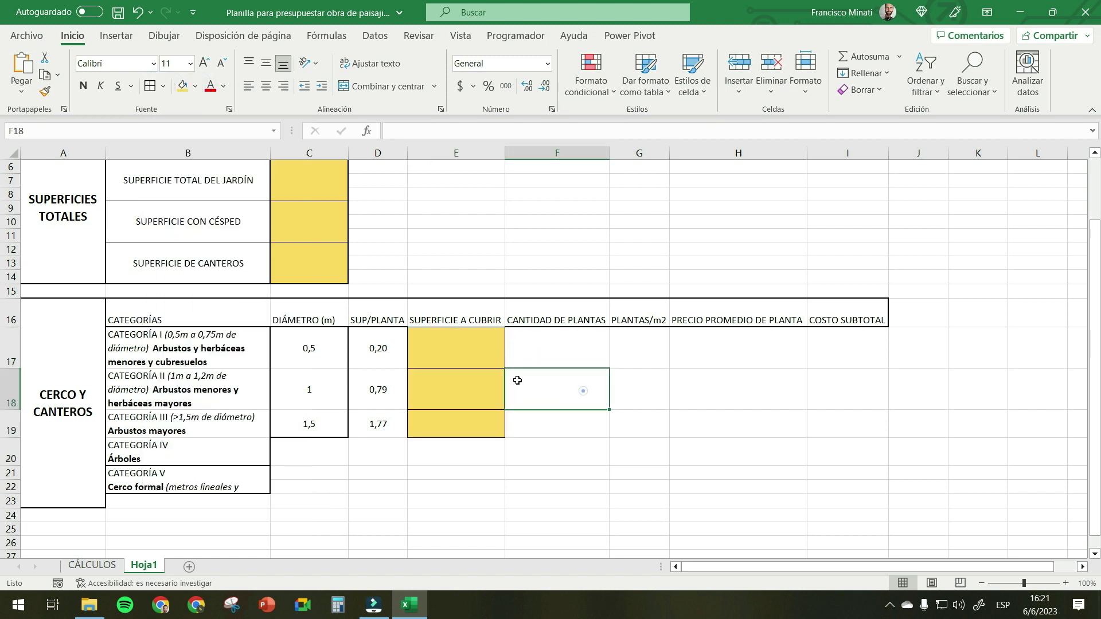
# - Check the reference table on CÁLCULOS, then enter the plant quantity formula =E17/D17 in F17 of Hoja1
pyautogui.click(93, 566)
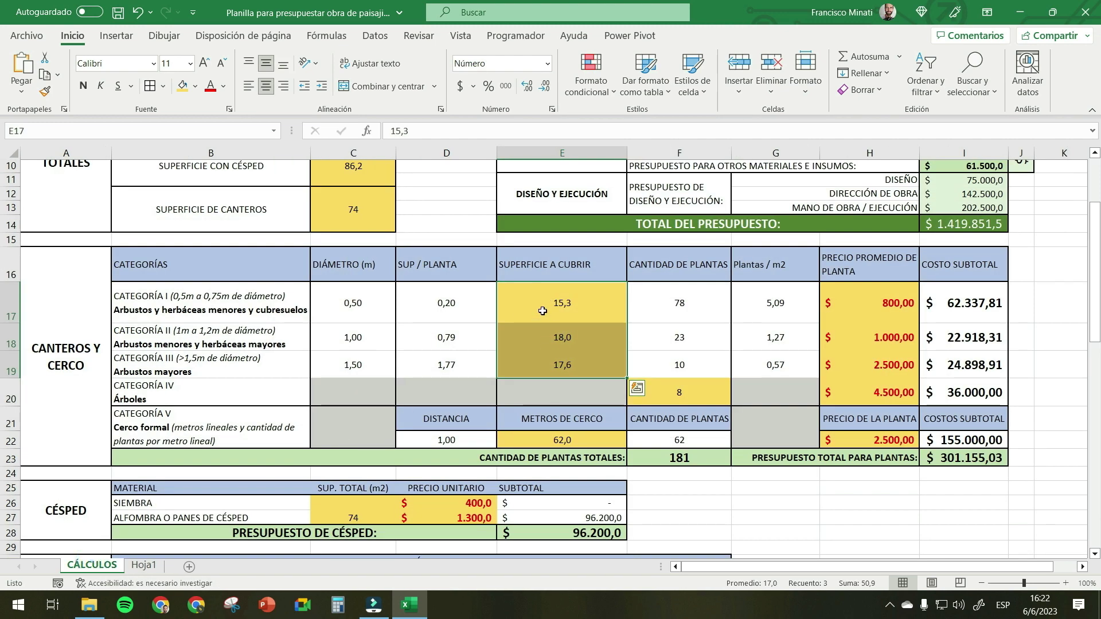
pyautogui.hotkey('ctrl', 'pagedown')
pyautogui.click(550, 344)
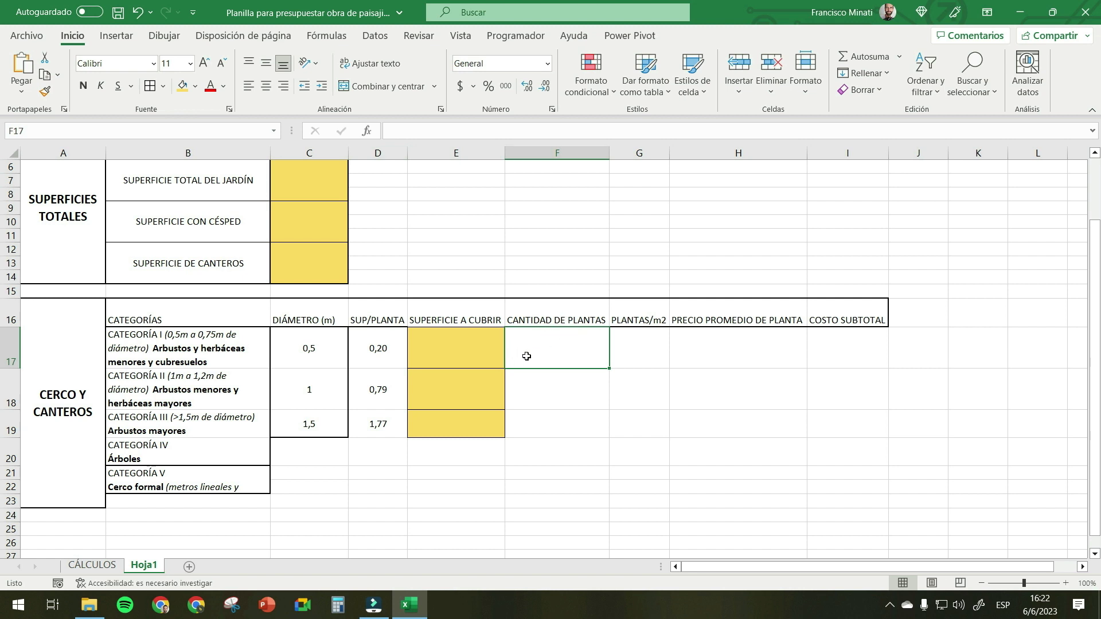
pyautogui.write('=')
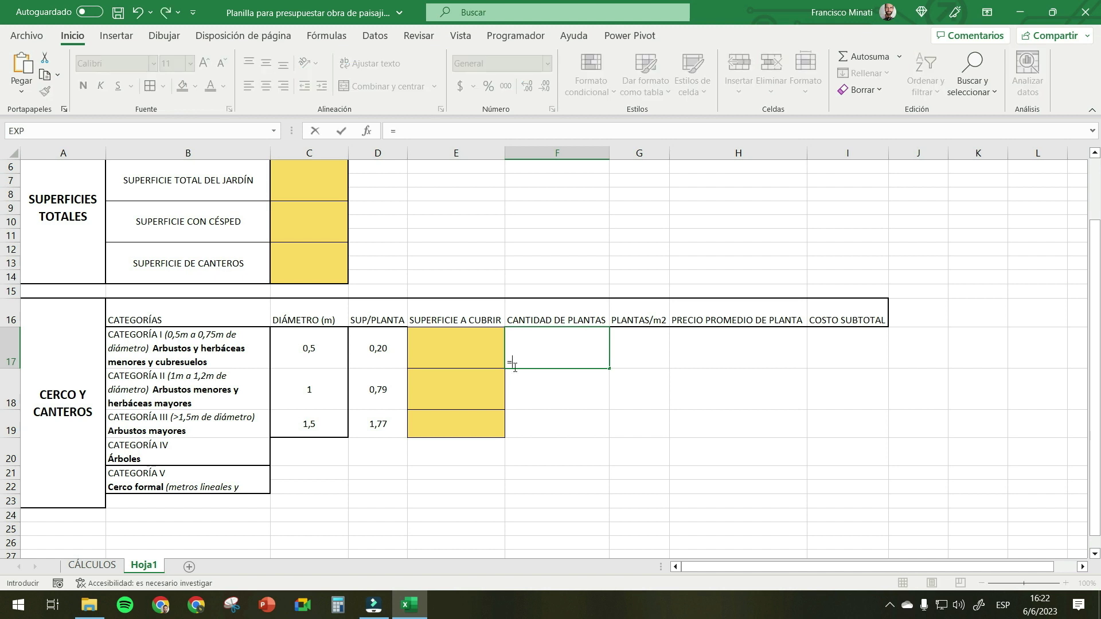
pyautogui.click(461, 343)
pyautogui.write('/')
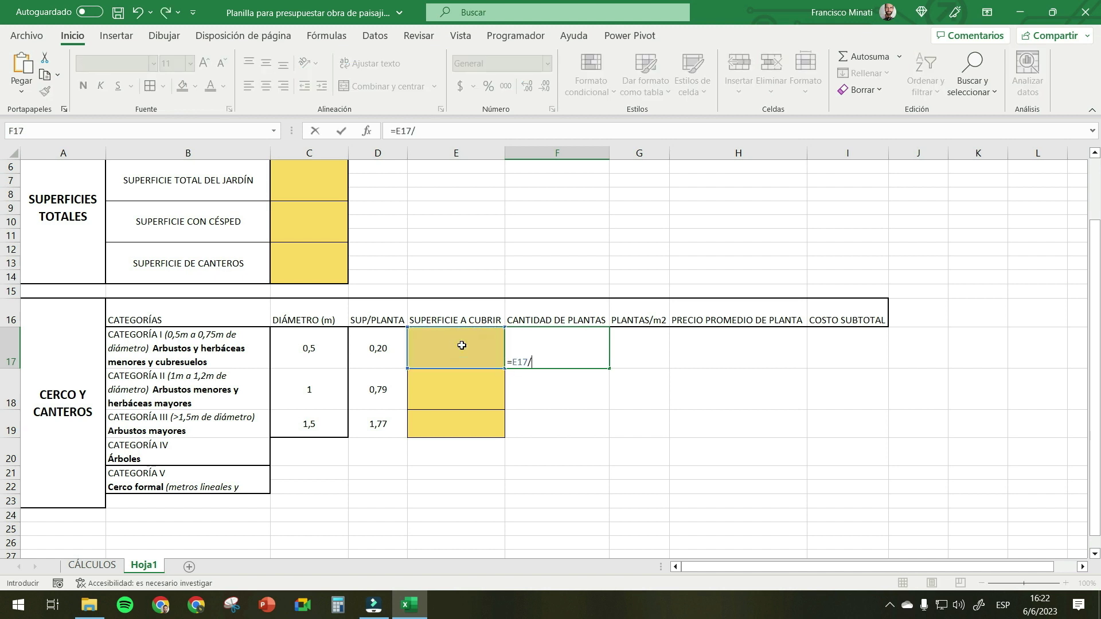
pyautogui.click(386, 339)
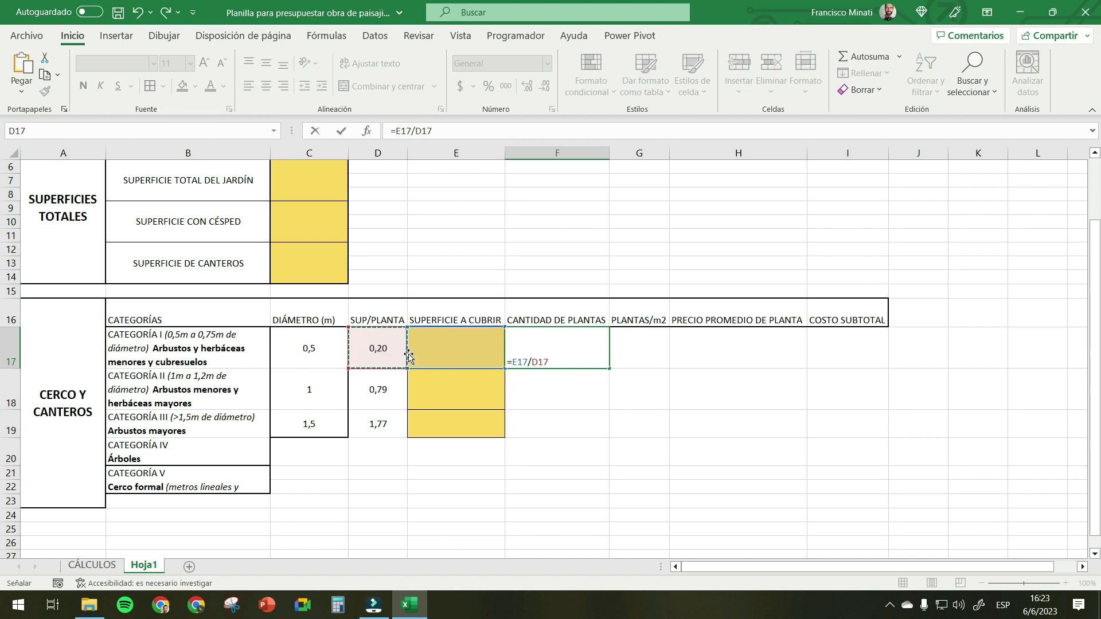
pyautogui.press('Return')
# - Enter 20 as a trial surface to cover for category I in E17 to test the quantity formula
pyautogui.click(592, 353)
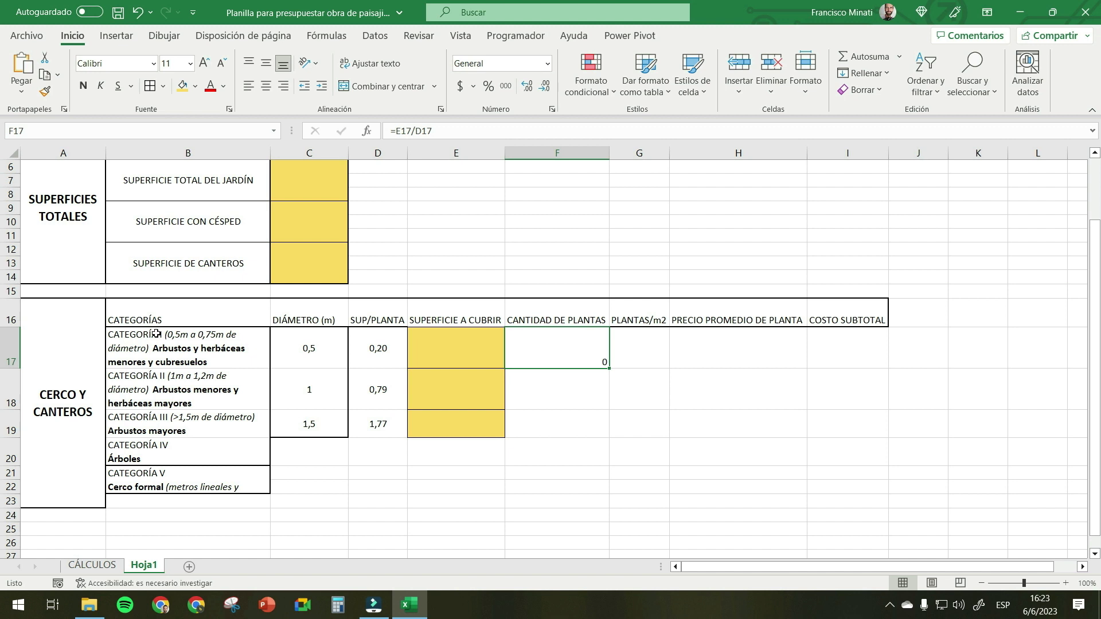
pyautogui.click(558, 348)
pyautogui.click(441, 341)
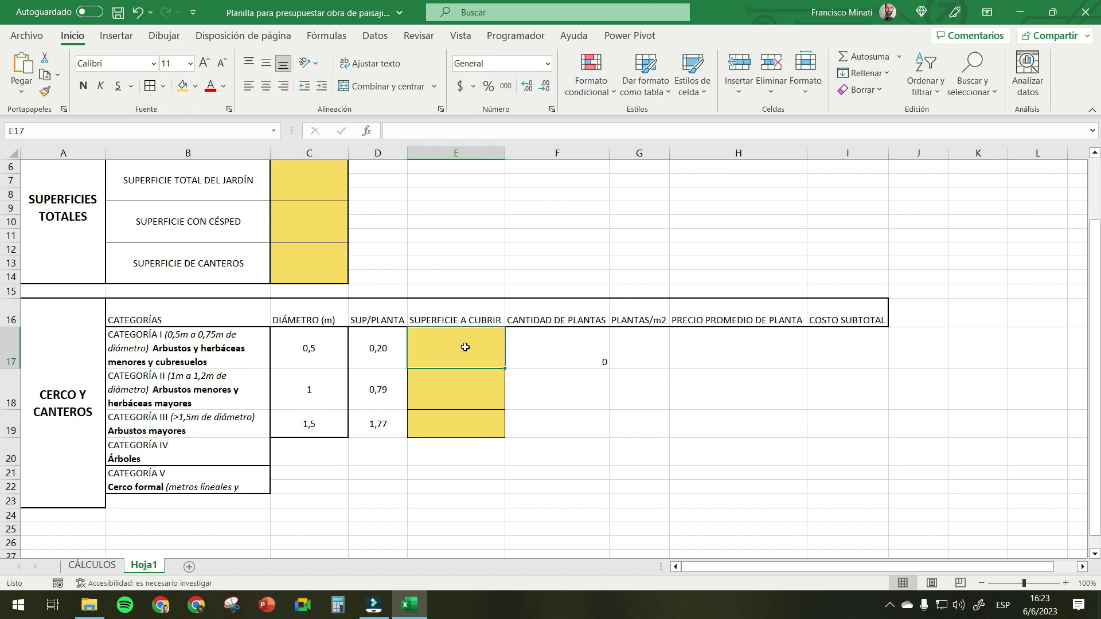
pyautogui.write('20')
pyautogui.press('Return')
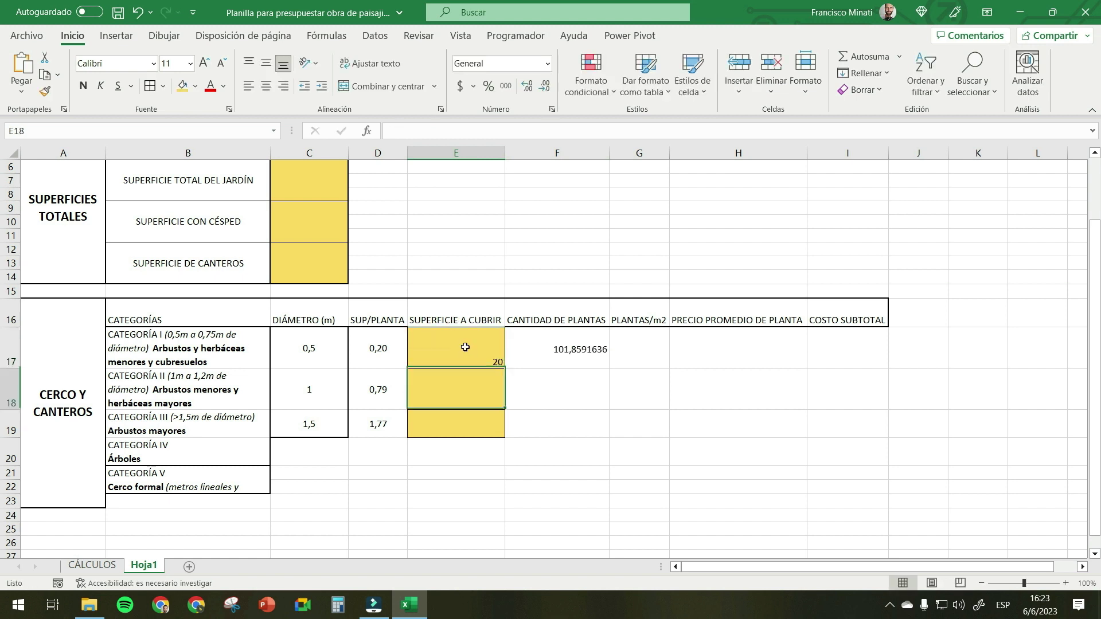
# - Show the plant quantity in F17 as a whole number without decimals
pyautogui.click(569, 342)
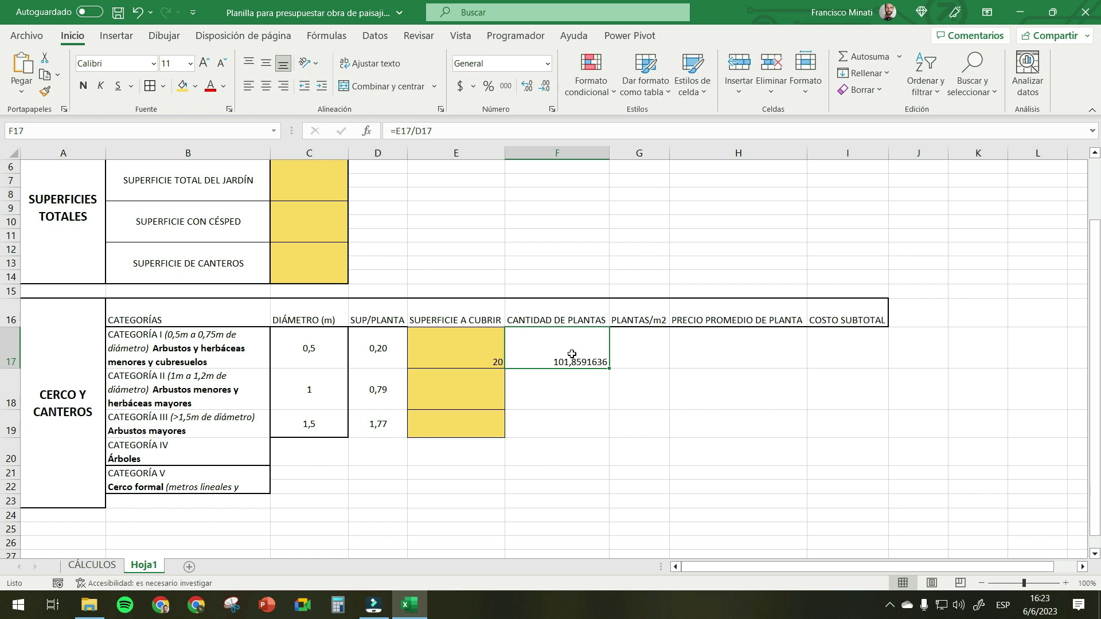
pyautogui.click(546, 87)
pyautogui.click(547, 87)
pyautogui.click(546, 87)
pyautogui.click(547, 88)
pyautogui.click(547, 88)
pyautogui.click(634, 363)
pyautogui.click(573, 344)
pyautogui.click(545, 86)
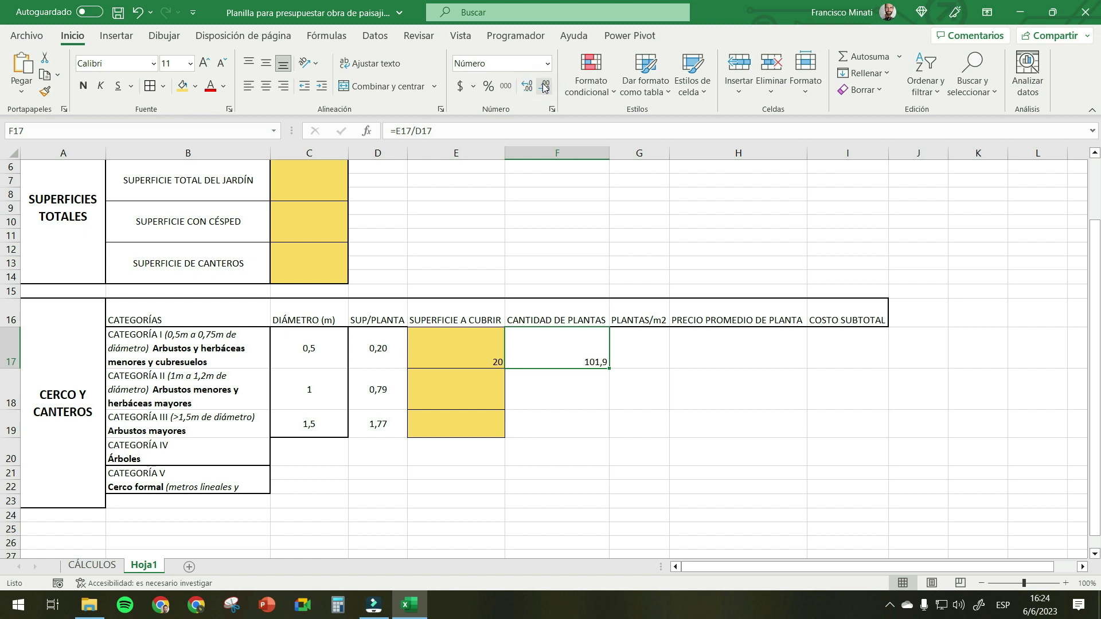
pyautogui.click(544, 86)
pyautogui.click(572, 385)
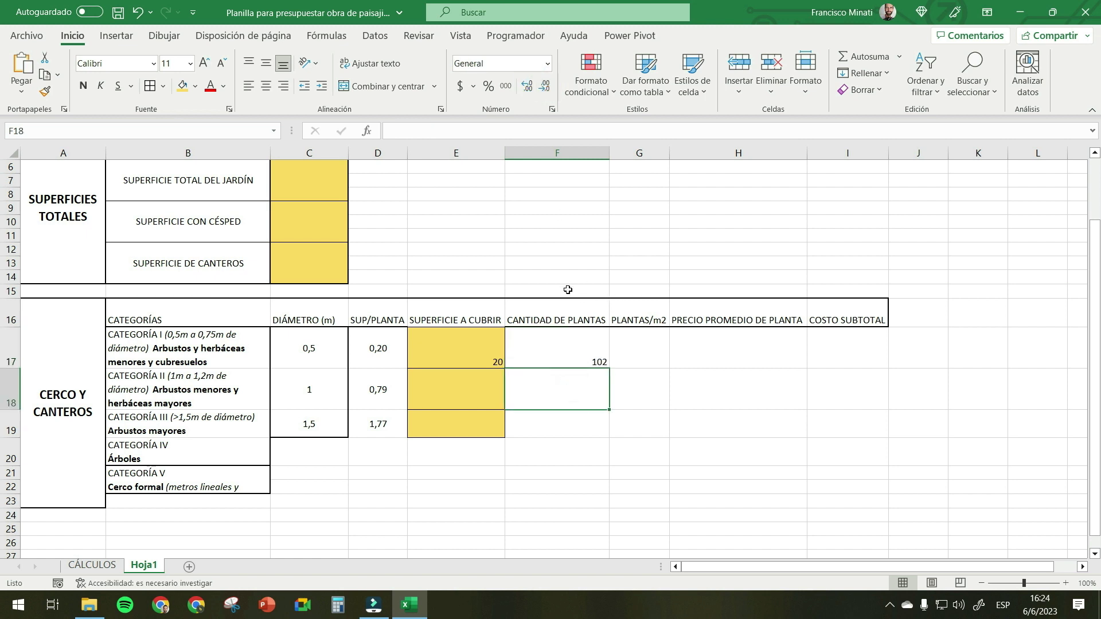
# - Fill the plant quantity formula from F17 down through F19
pyautogui.click(578, 349)
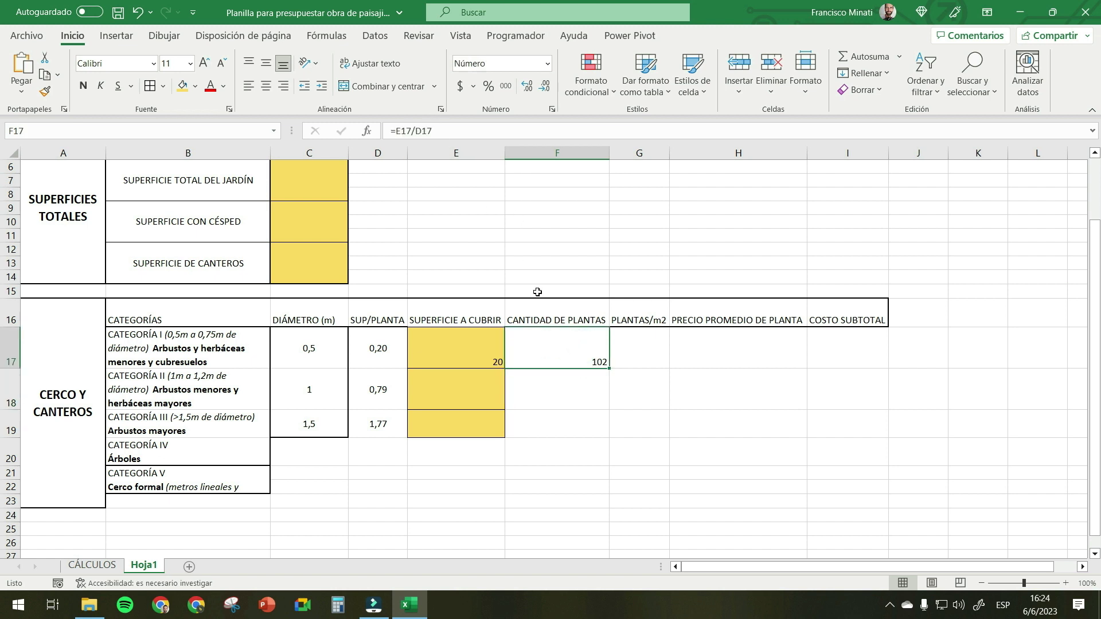
pyautogui.click(584, 389)
pyautogui.click(587, 353)
pyautogui.moveTo(609, 368); pyautogui.dragTo(606, 432)
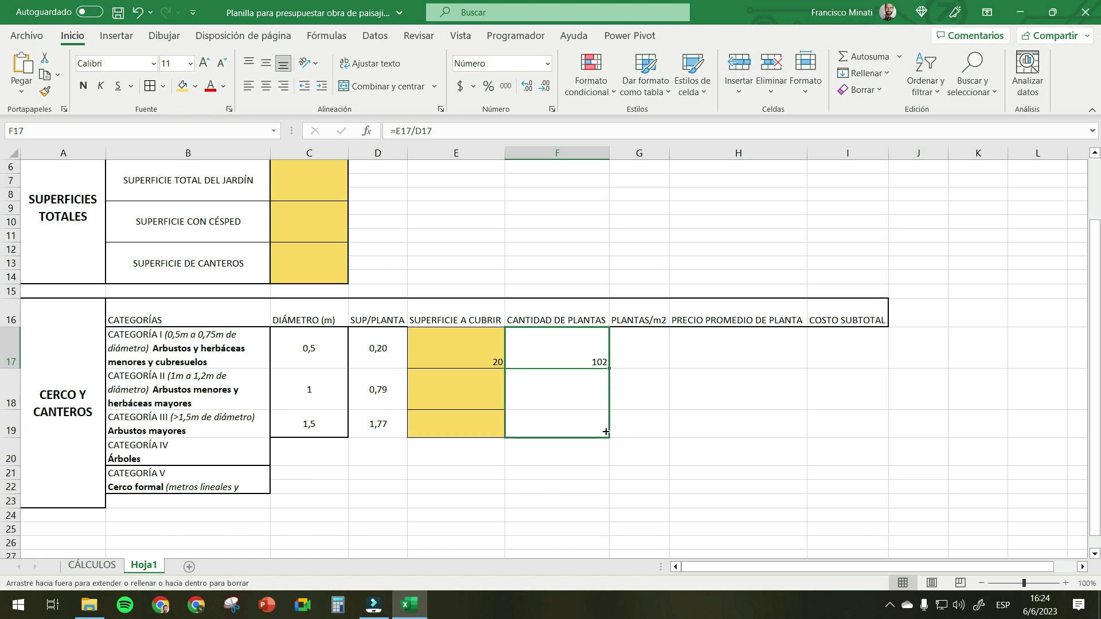
pyautogui.moveTo(606, 432); pyautogui.dragTo(606, 432)
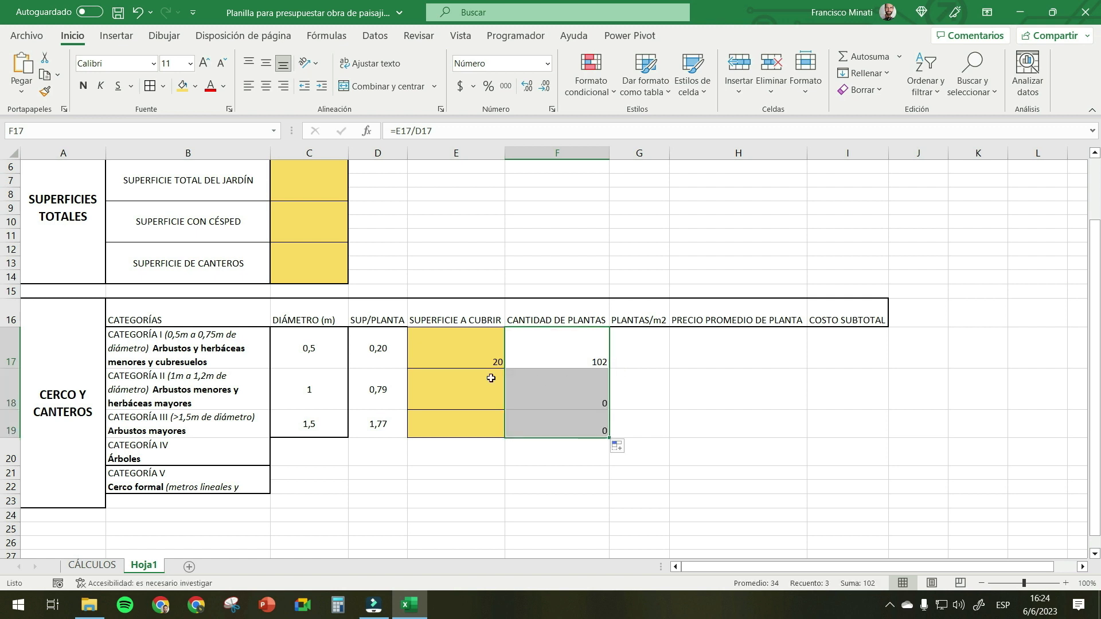
# - Set the surfaces to cover in E17:E19 to 10, 20 and 40 for categories I, II and III
pyautogui.click(492, 356)
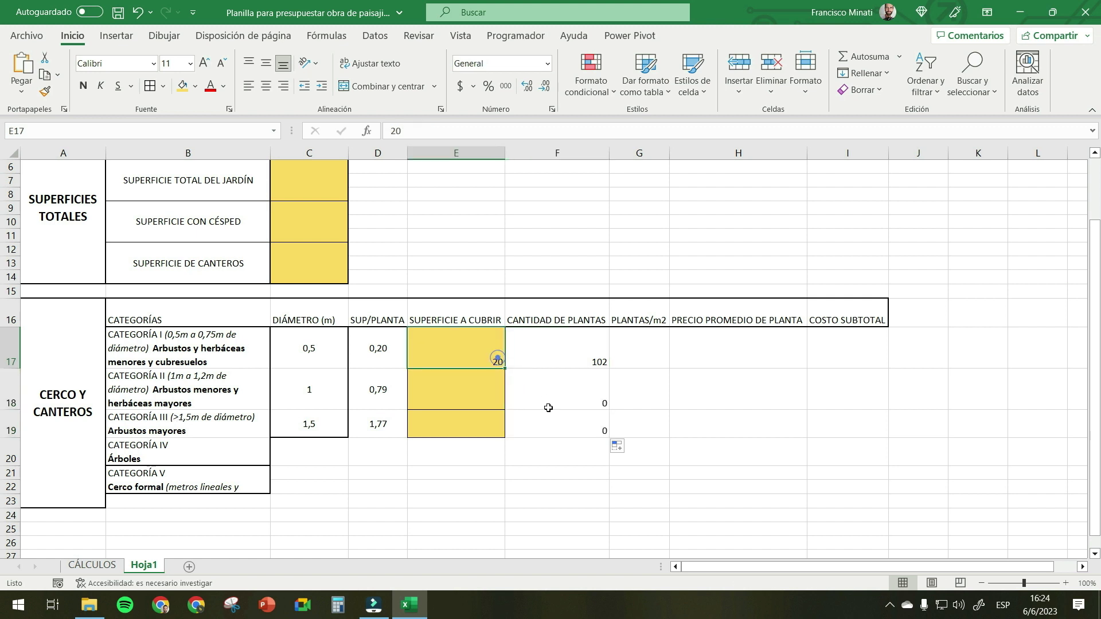
pyautogui.press('Delete')
pyautogui.write('10')
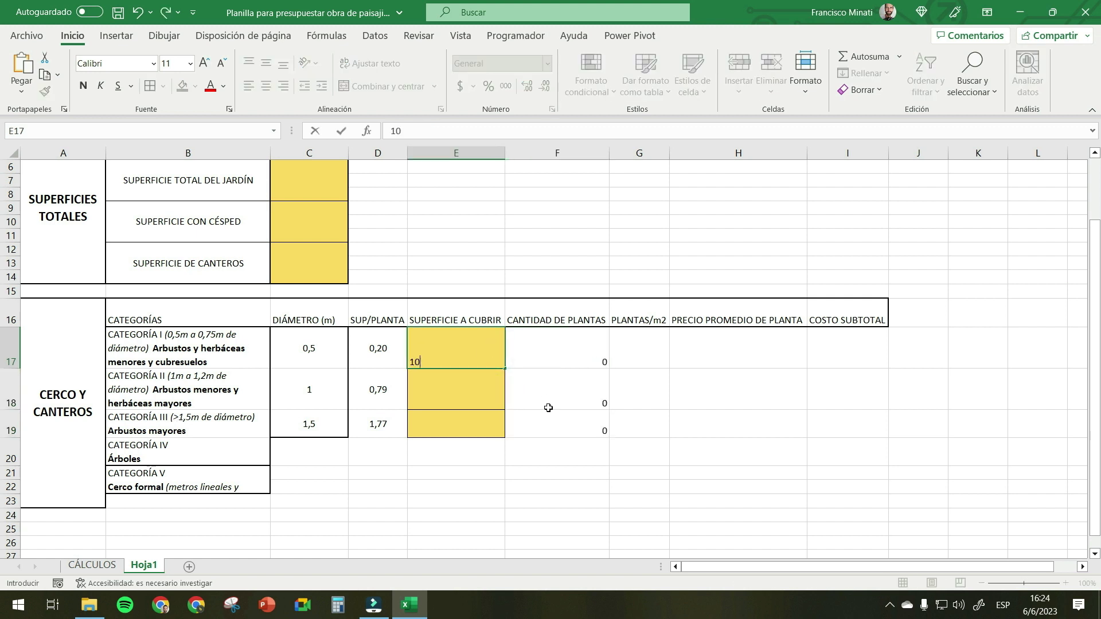
pyautogui.press('Return')
pyautogui.write('20')
pyautogui.press('Return')
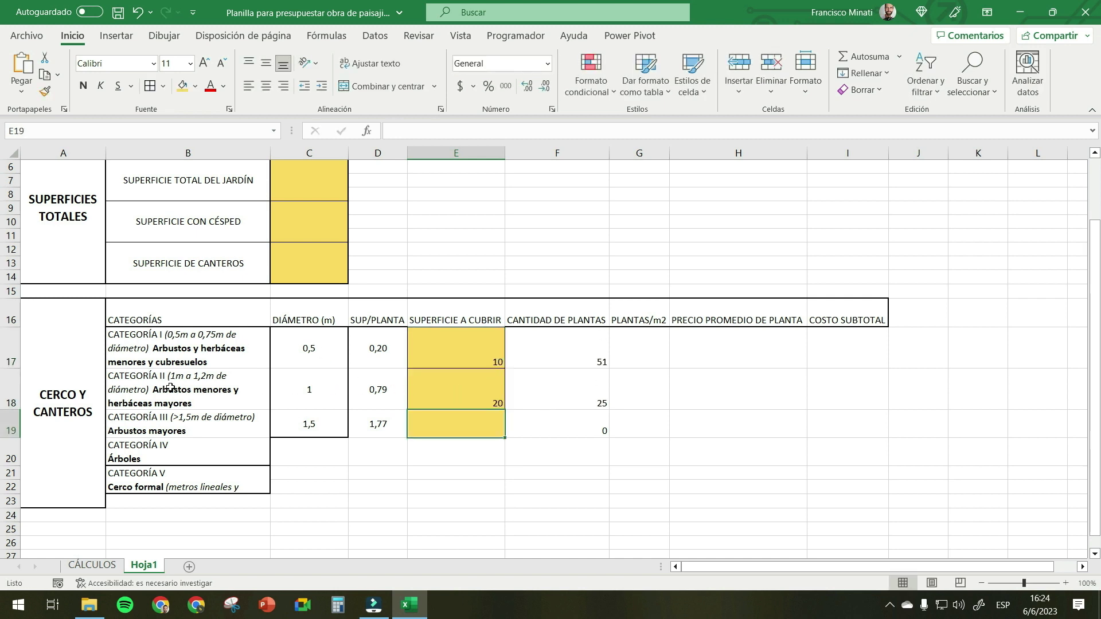
pyautogui.write('40')
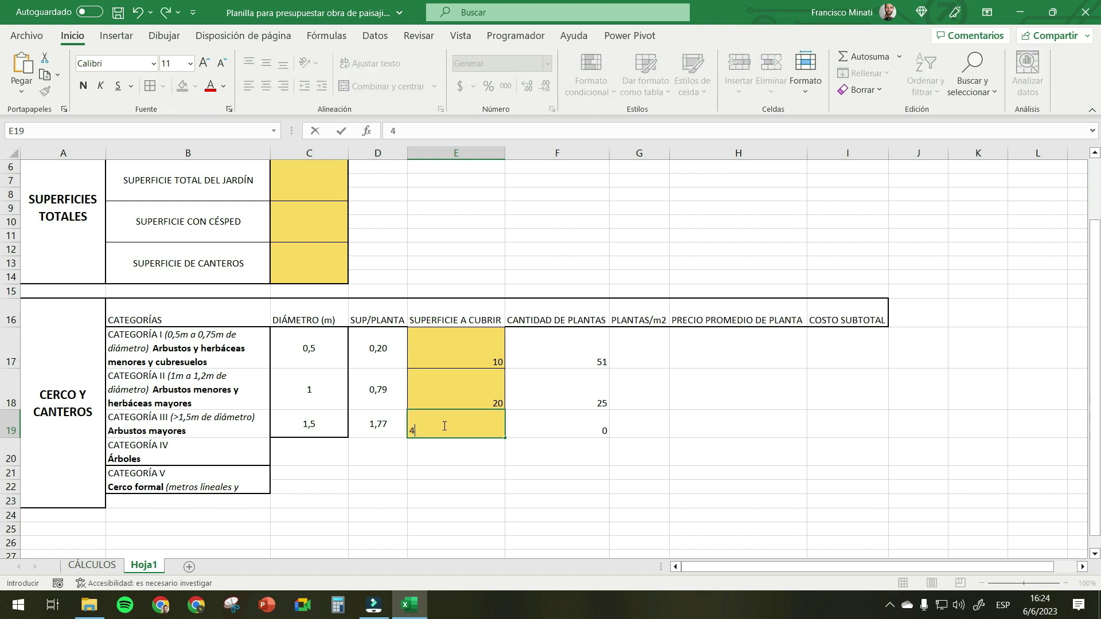
pyautogui.press('Return')
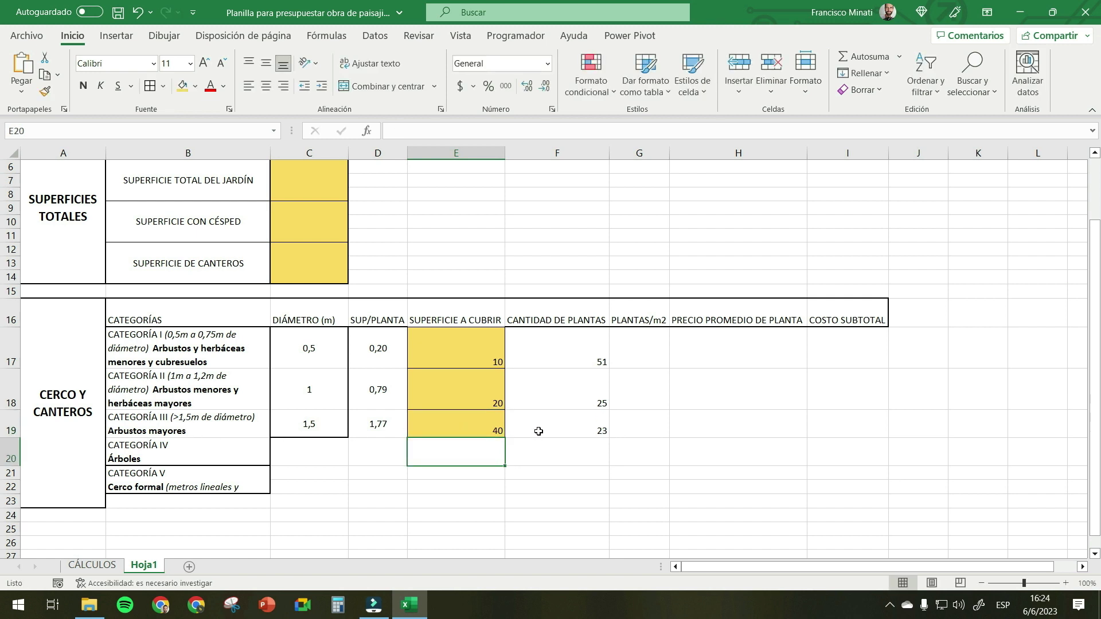
# - Centre the surface-to-cover and plant quantity values in E17:F19 horizontally and vertically
pyautogui.click(557, 309)
pyautogui.click(552, 335)
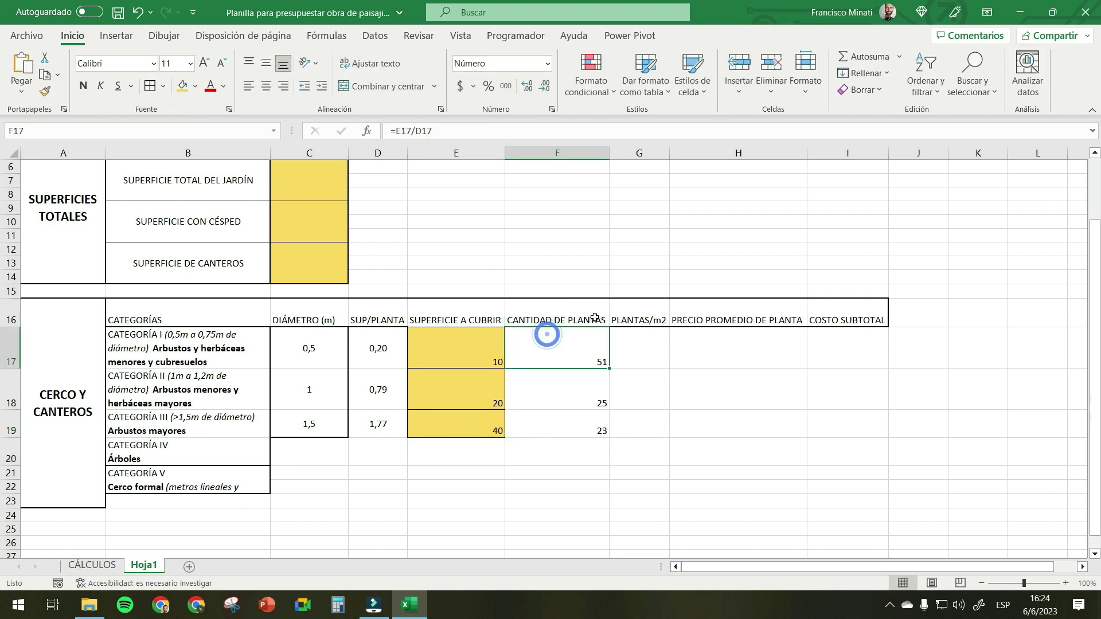
pyautogui.click(484, 391)
pyautogui.click(481, 426)
pyautogui.click(469, 346)
pyautogui.click(469, 387)
pyautogui.click(469, 430)
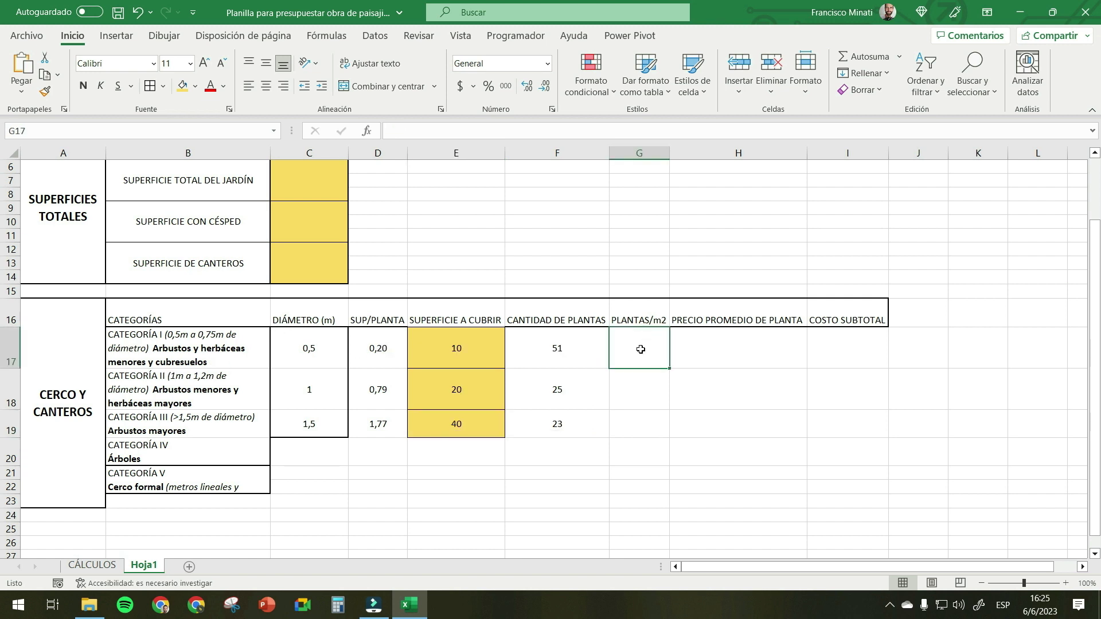
# - Enter the PLANTAS/m2 formula =F17/E17 in G17, dividing the plant quantity by the surface to cover
pyautogui.click(640, 323)
pyautogui.click(637, 341)
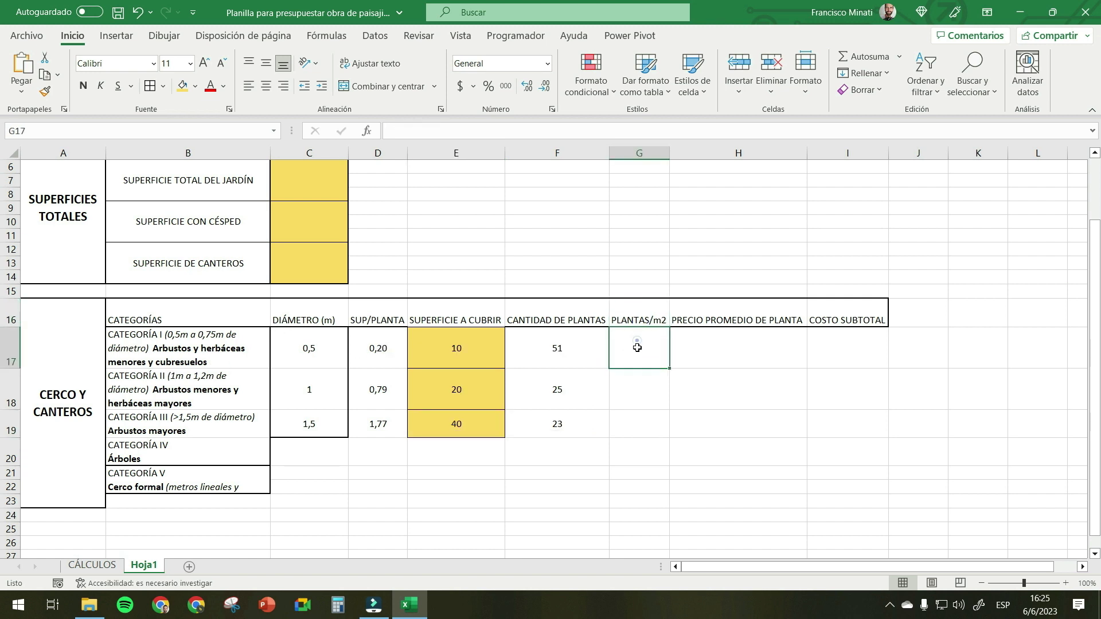
pyautogui.click(638, 312)
pyautogui.click(647, 350)
pyautogui.click(644, 337)
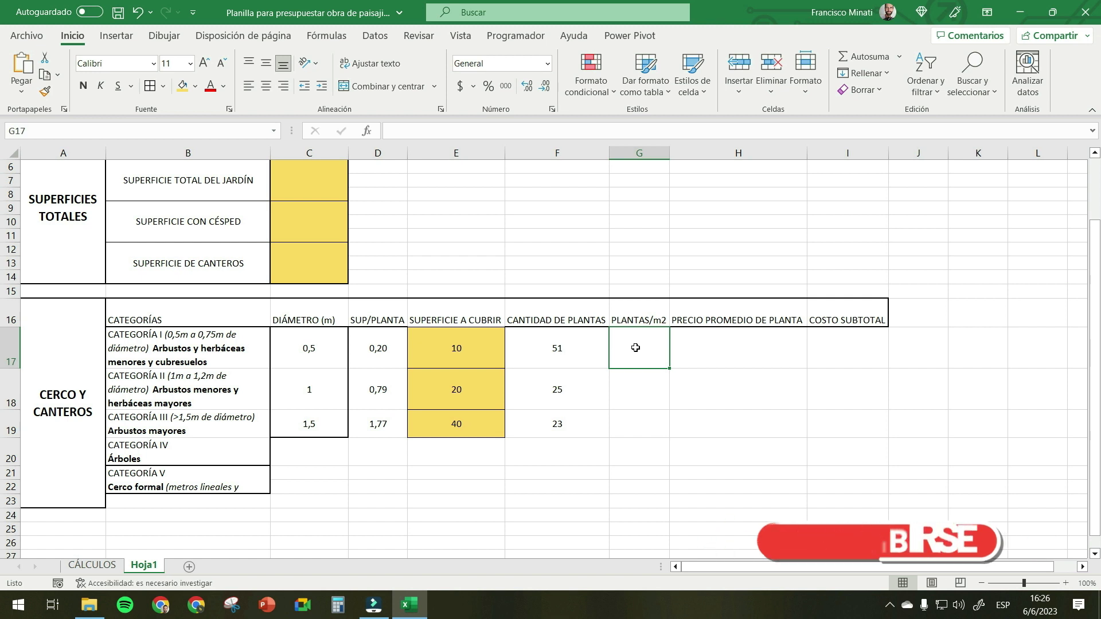
pyautogui.write('=')
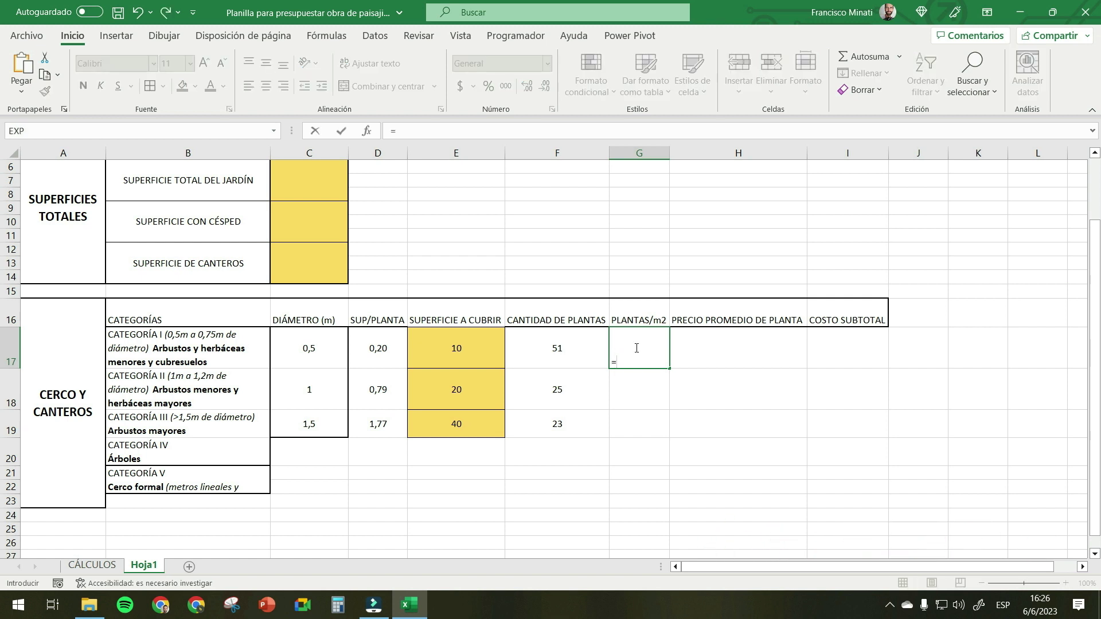
pyautogui.click(567, 349)
pyautogui.write('/')
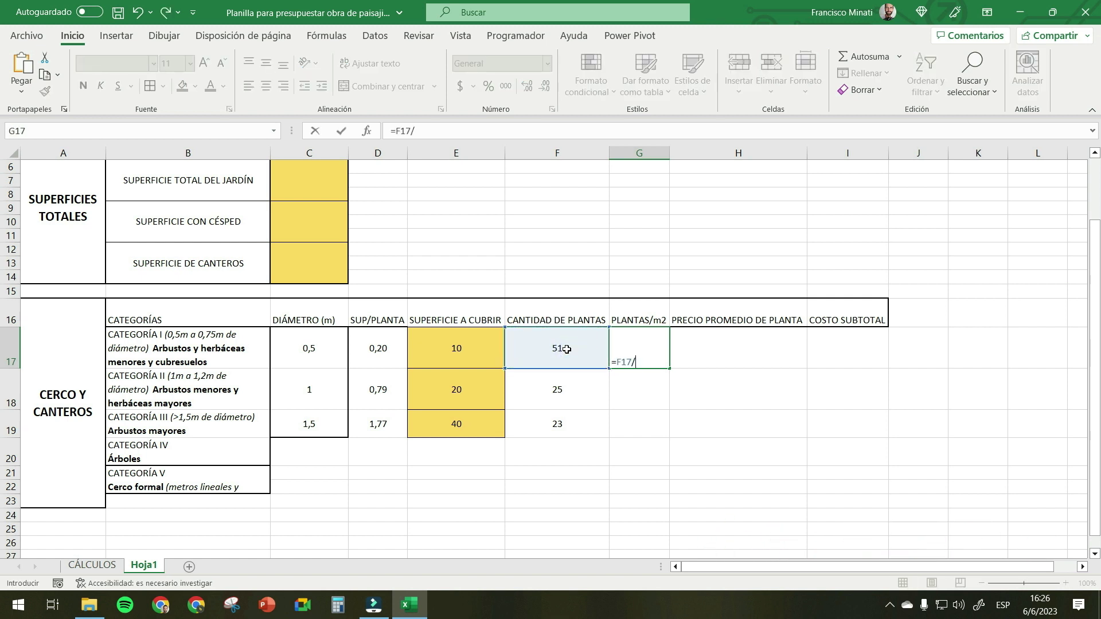
pyautogui.click(451, 346)
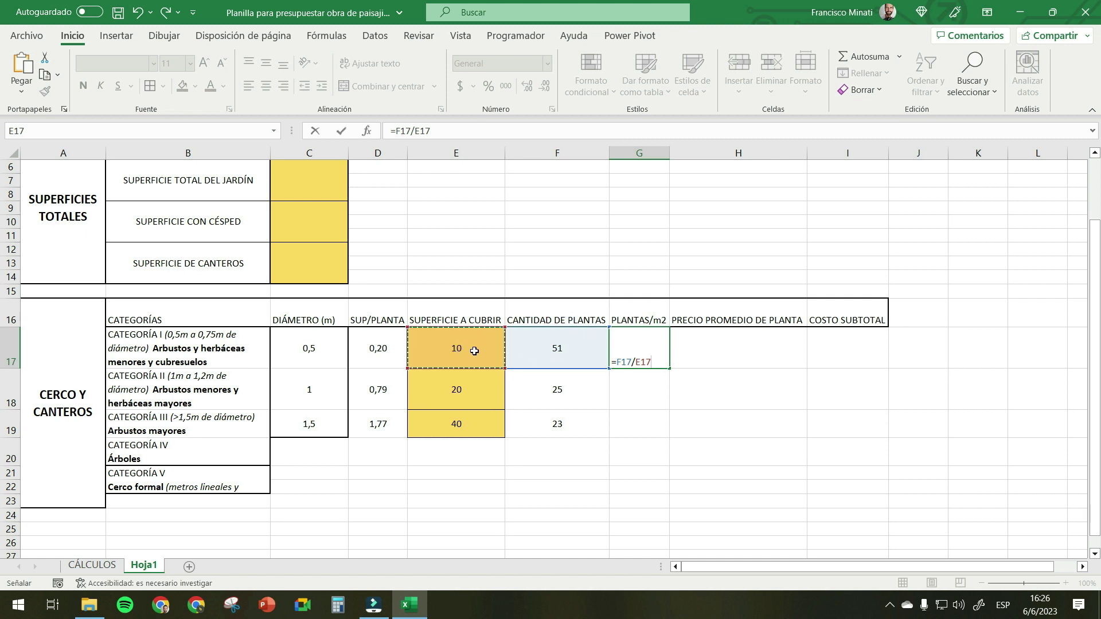
pyautogui.press('Return')
# - Show the plants-per-square-metre value in G17 with one decimal
pyautogui.click(644, 343)
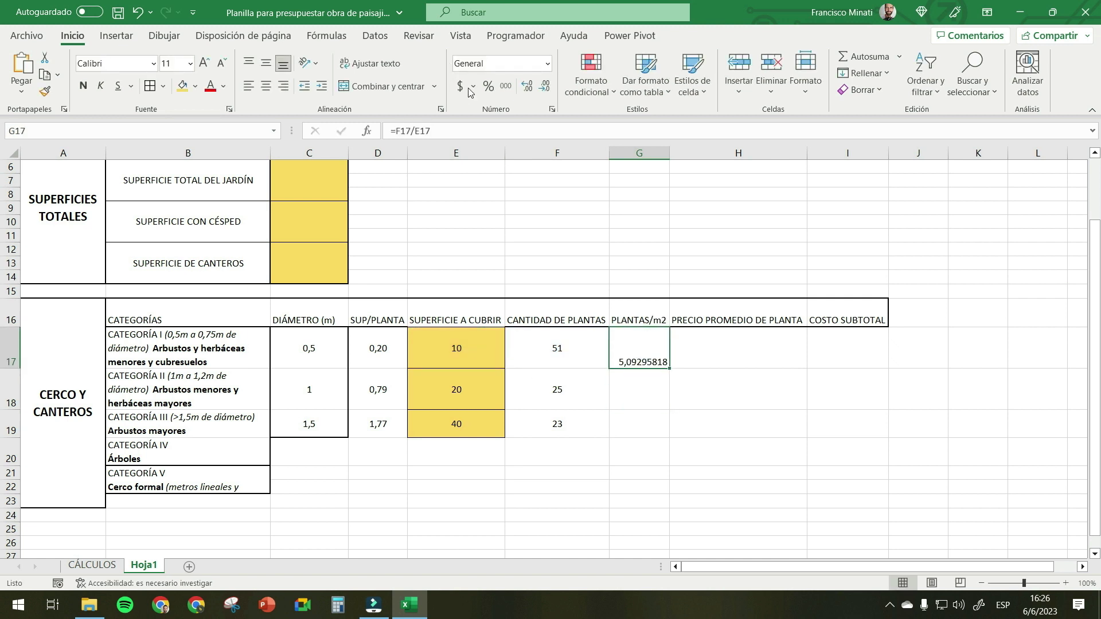
pyautogui.click(545, 89)
pyautogui.click(545, 89)
pyautogui.click(545, 89)
pyautogui.click(545, 89)
pyautogui.click(545, 89)
pyautogui.click(545, 88)
pyautogui.click(545, 89)
pyautogui.click(545, 89)
pyautogui.click(526, 86)
# - Fill the plants-per-square-metre formula from G17 down through G19
pyautogui.click(654, 346)
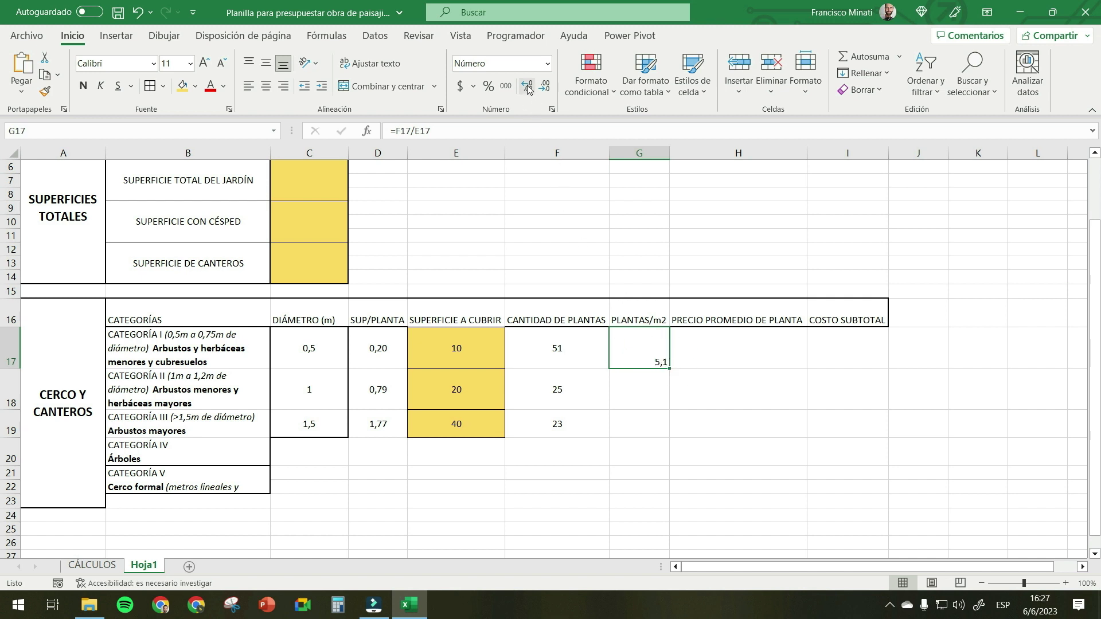
pyautogui.moveTo(669, 369); pyautogui.dragTo(668, 436)
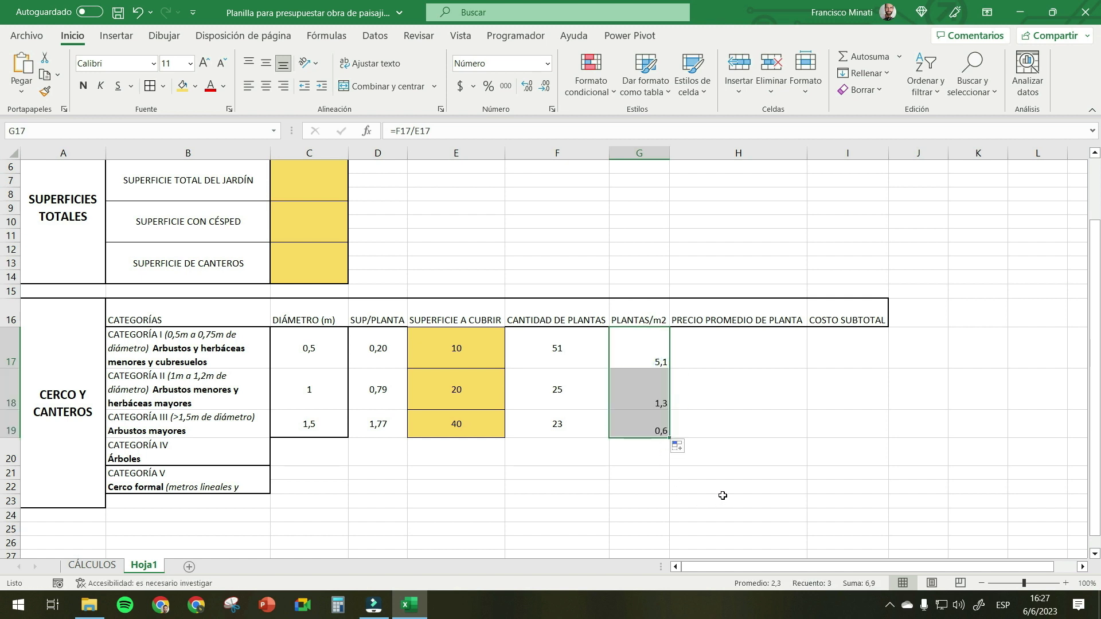
pyautogui.click(719, 342)
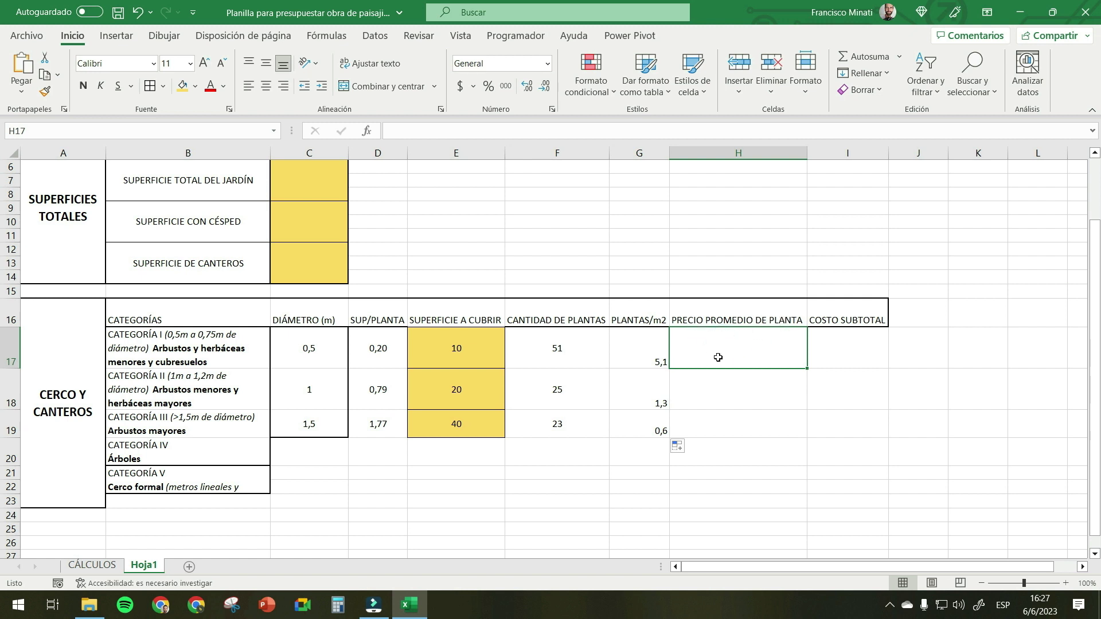
# - Shade the diameter, area-per-plant and surface-to-cover cells C20:E20 of the CATEGORÍA IV Árboles row dark grey
pyautogui.scroll(-2, 717, 344)
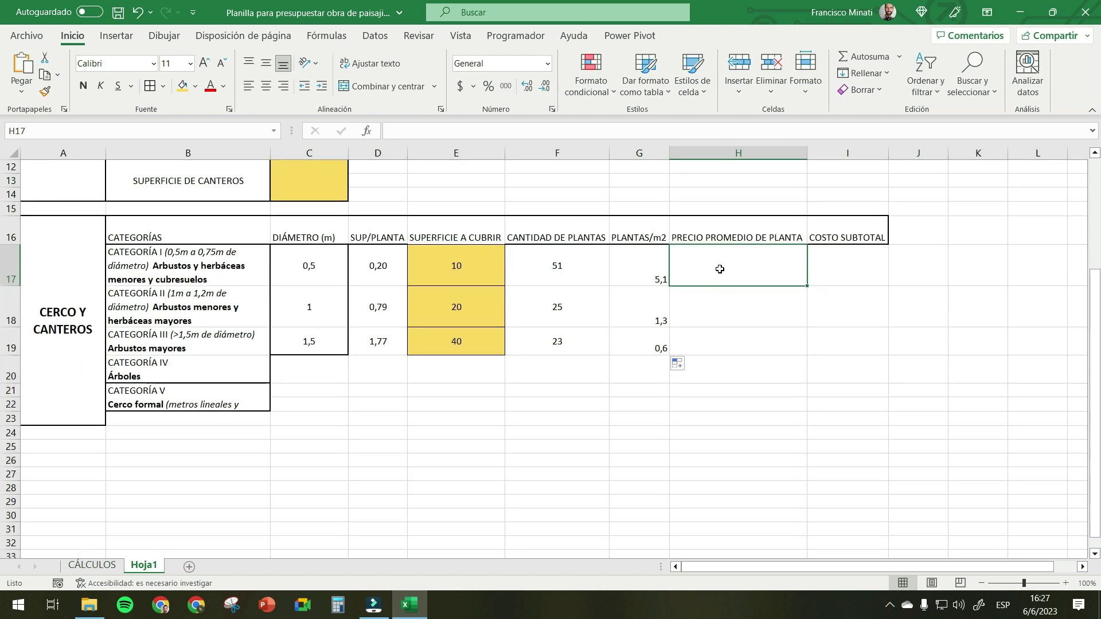
pyautogui.click(164, 367)
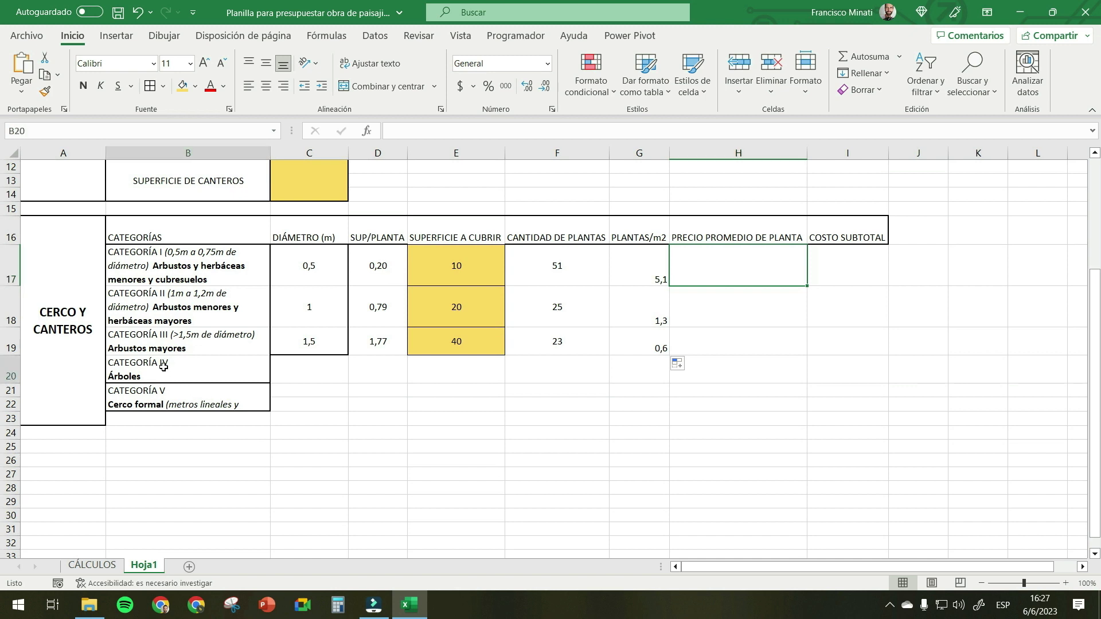
pyautogui.click(127, 371)
pyautogui.click(192, 373)
pyautogui.moveTo(280, 373); pyautogui.dragTo(453, 372)
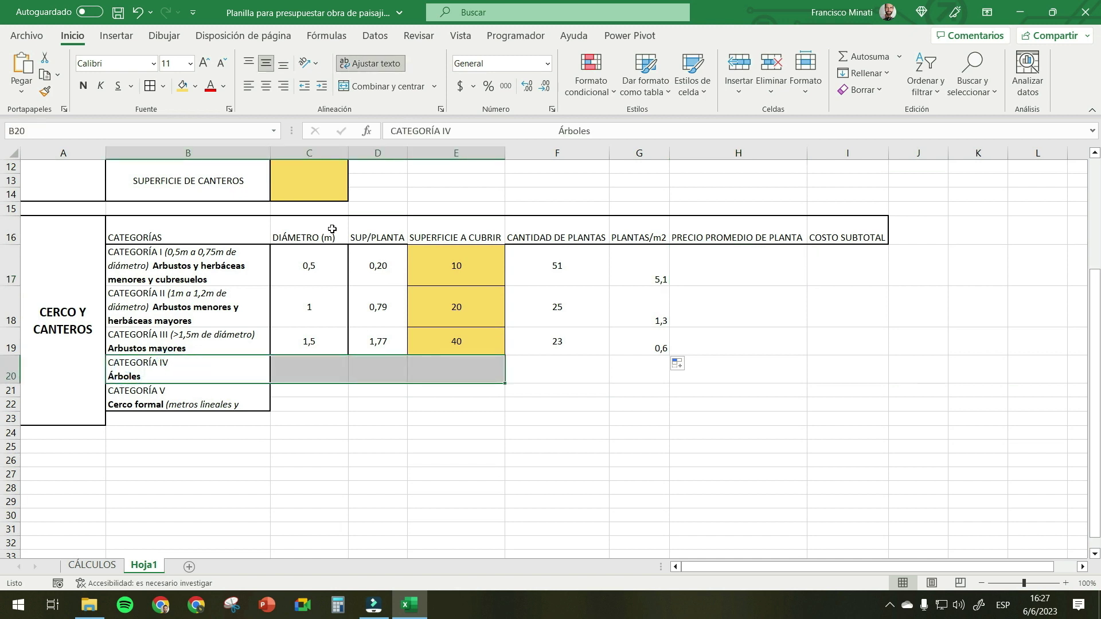
pyautogui.click(328, 371)
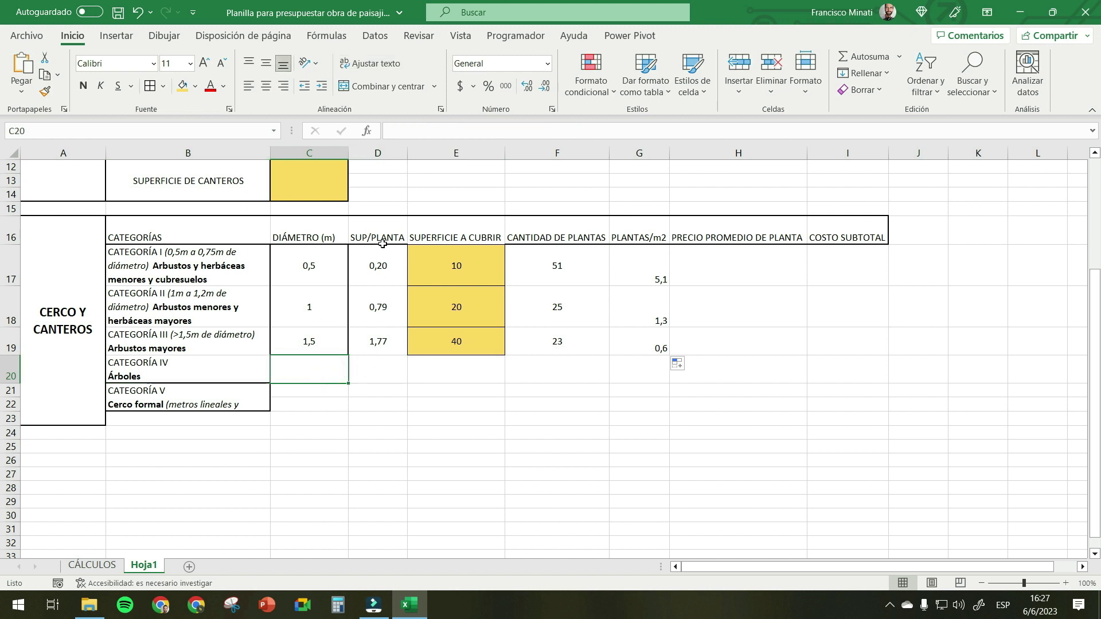
pyautogui.click(382, 375)
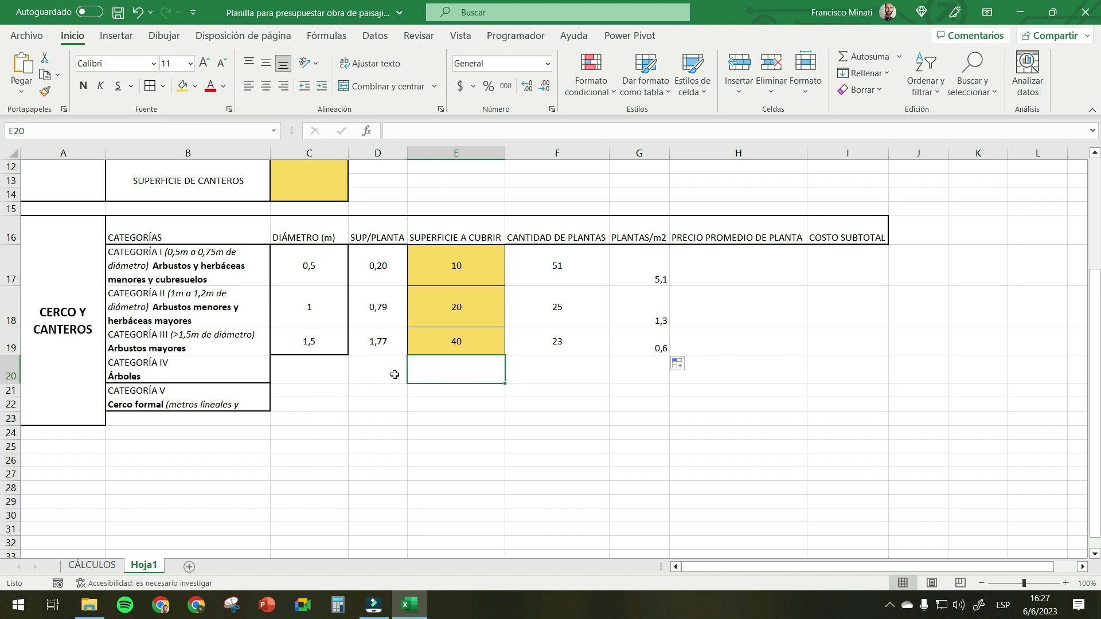
pyautogui.moveTo(320, 371); pyautogui.dragTo(476, 374)
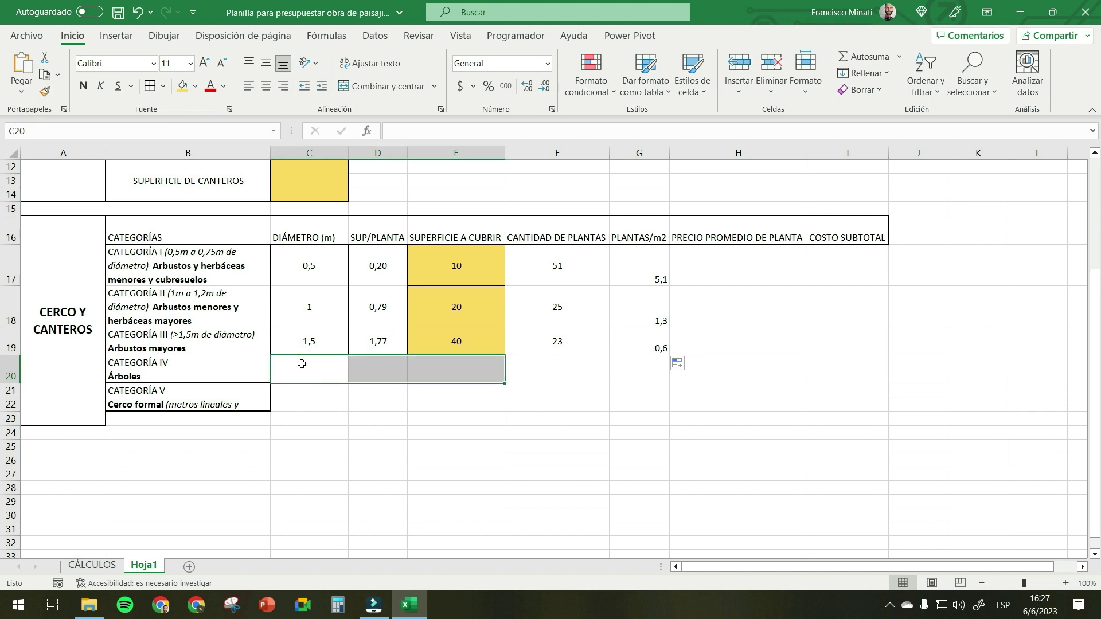
pyautogui.click(195, 86)
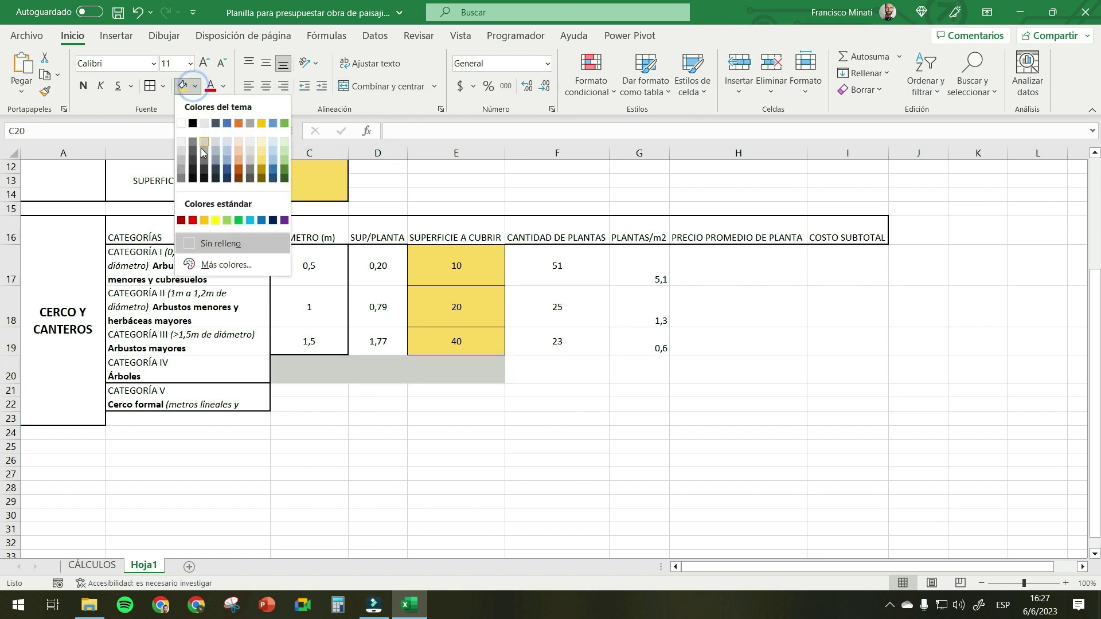
pyautogui.click(204, 165)
pyautogui.click(437, 401)
pyautogui.click(438, 371)
# - Fill the CANTIDAD DE PLANTAS cell F20 in the Árboles row with the same gold as the input cells
pyautogui.click(538, 365)
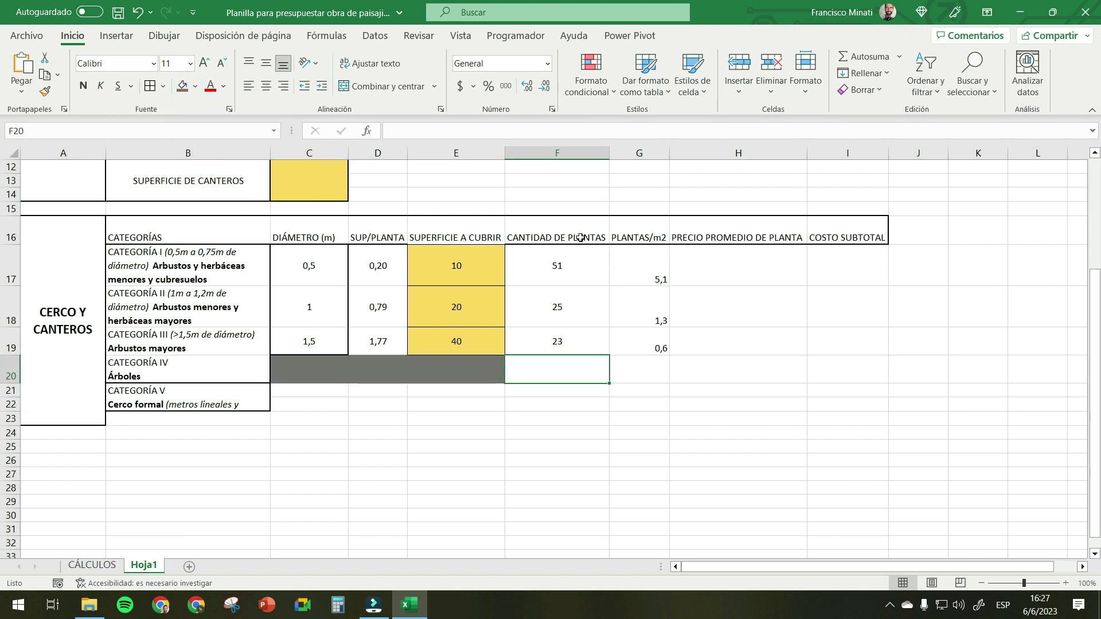
pyautogui.click(557, 370)
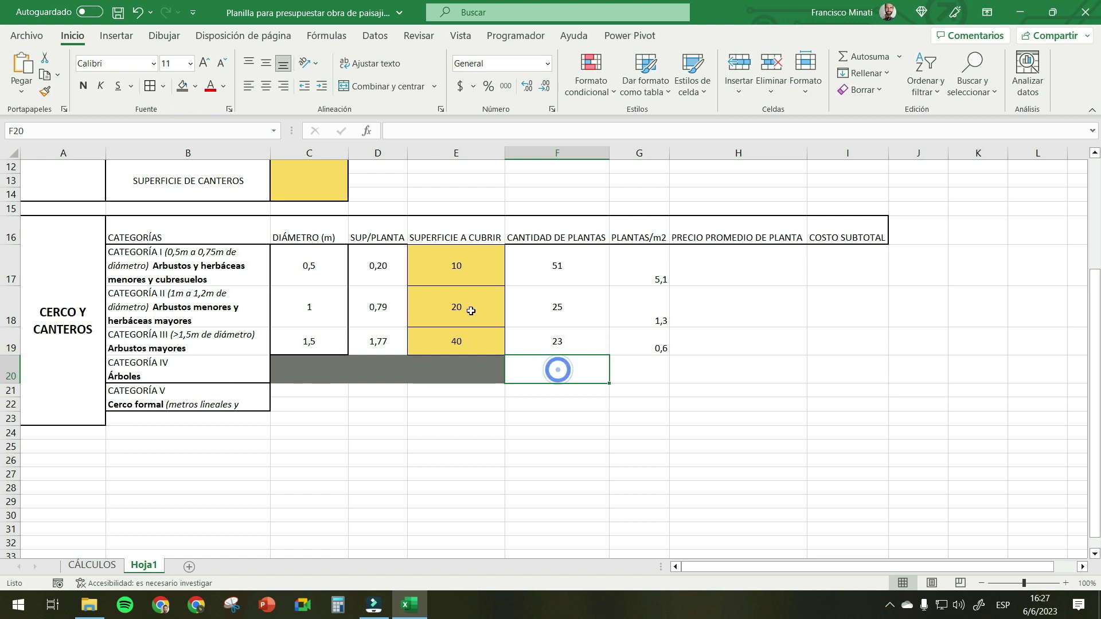
pyautogui.click(195, 86)
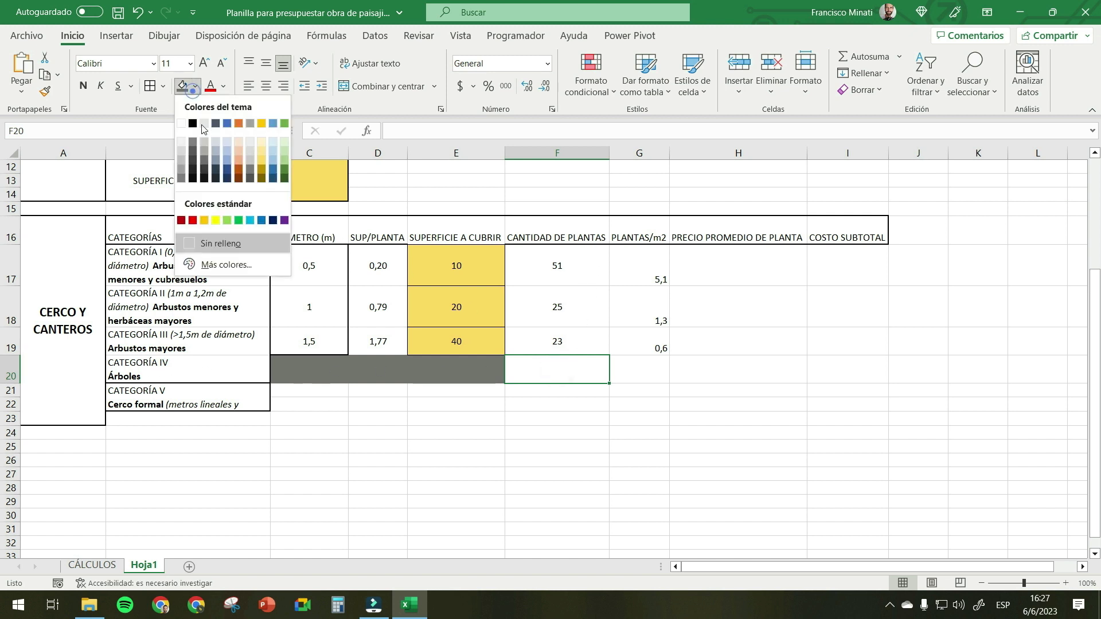
pyautogui.click(264, 163)
pyautogui.click(567, 372)
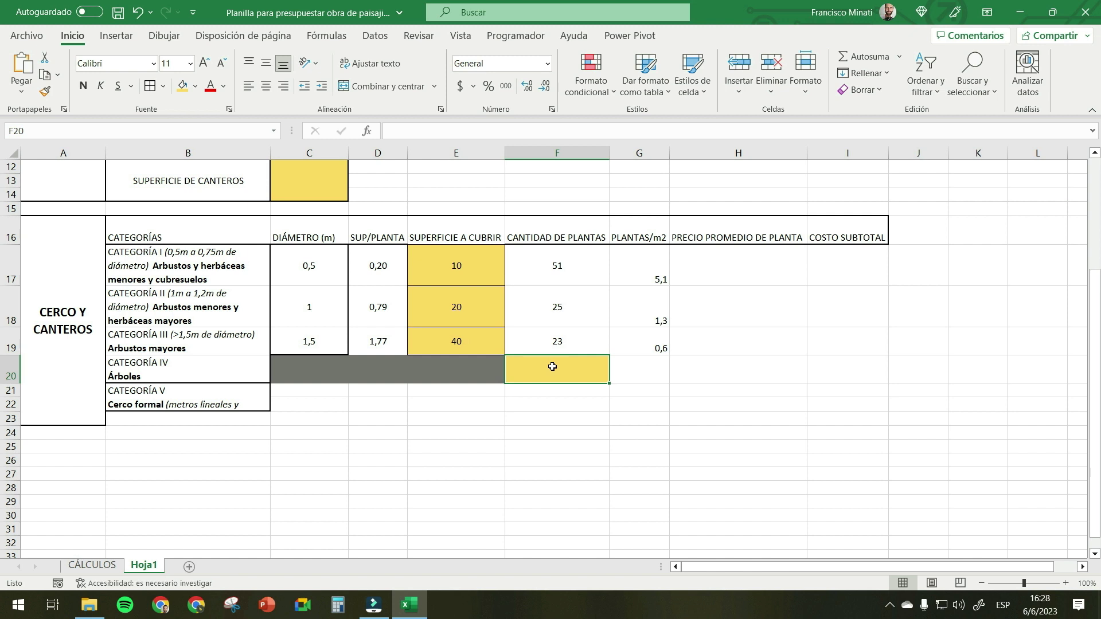
# - Enter 10 as the tree quantity in F20 and centre it horizontally and vertically
pyautogui.write('10')
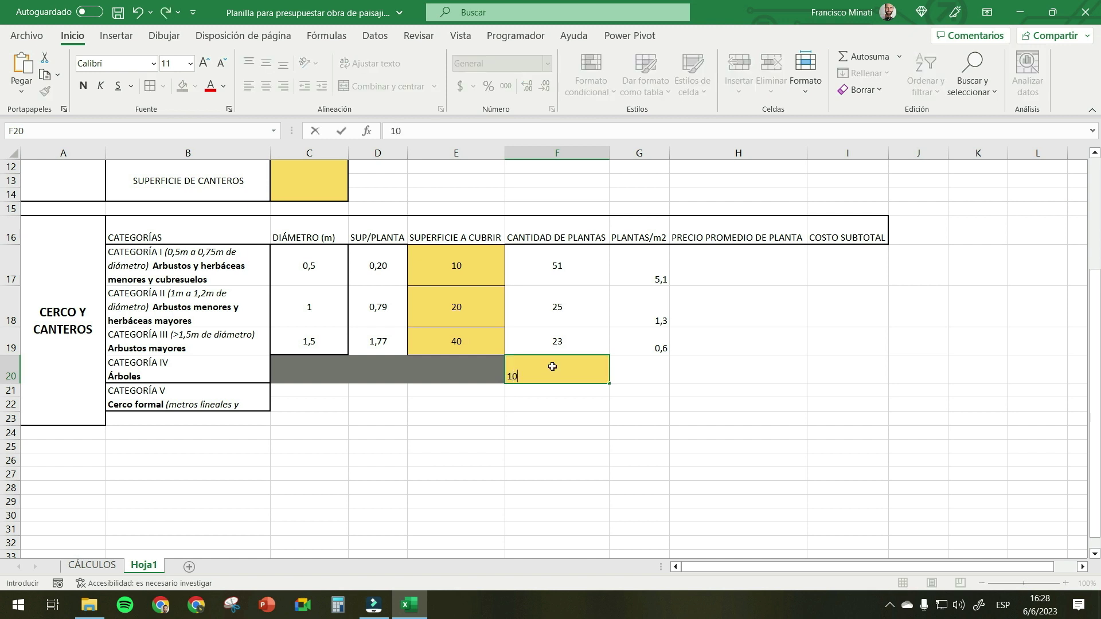
pyautogui.press('Return')
pyautogui.click(552, 366)
pyautogui.click(266, 64)
pyautogui.click(266, 86)
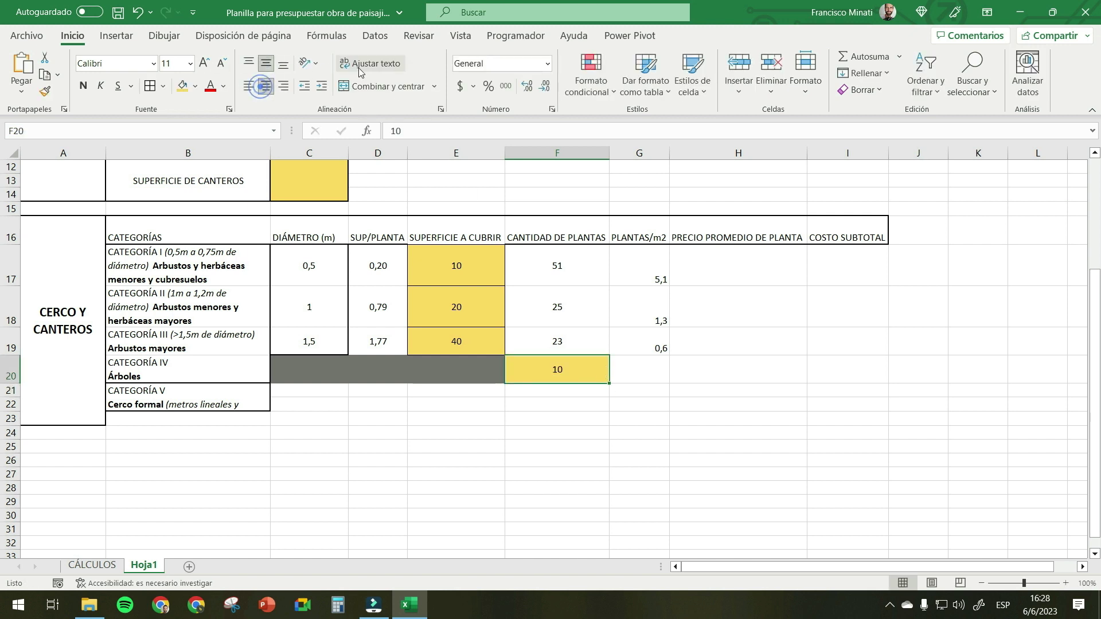
# - Shade the PLANTAS/m2 cell G20 in the Árboles row dark grey
pyautogui.click(640, 358)
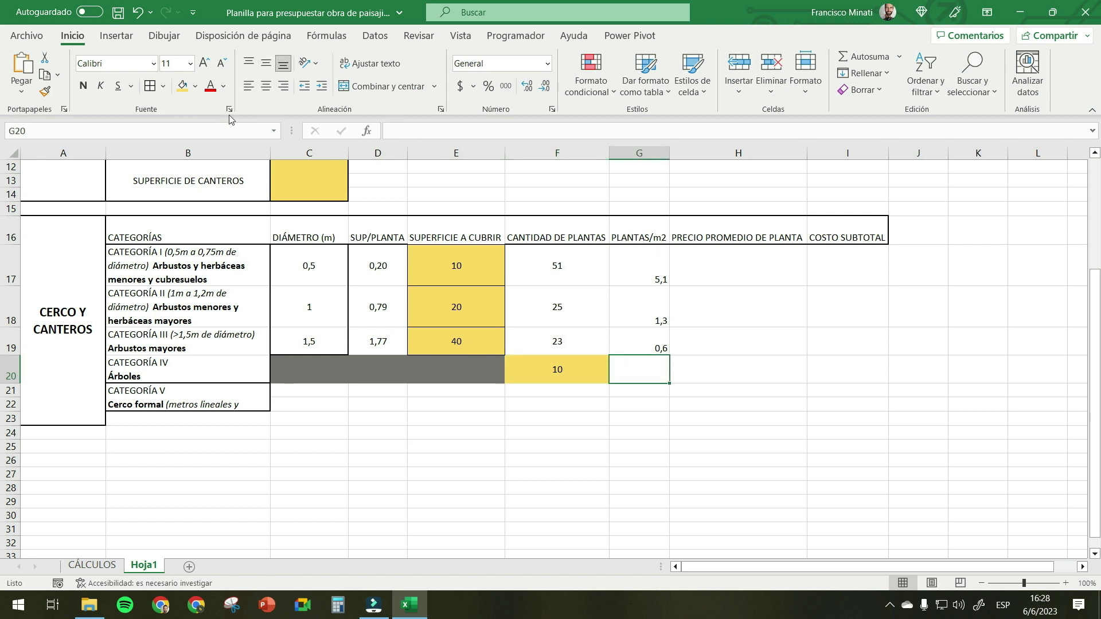
pyautogui.click(196, 87)
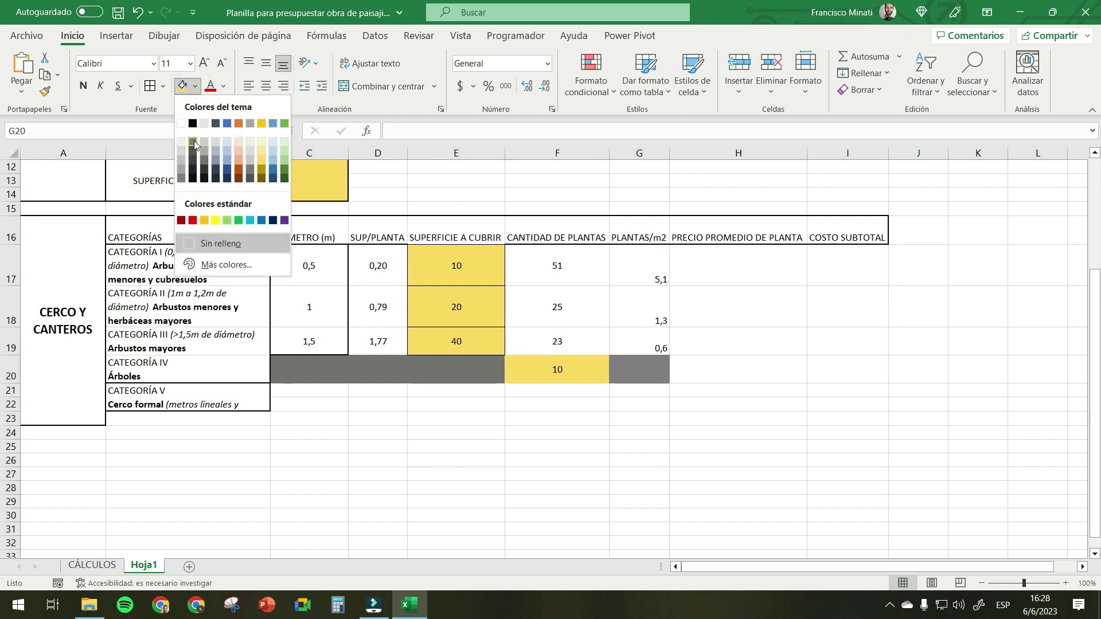
pyautogui.click(194, 140)
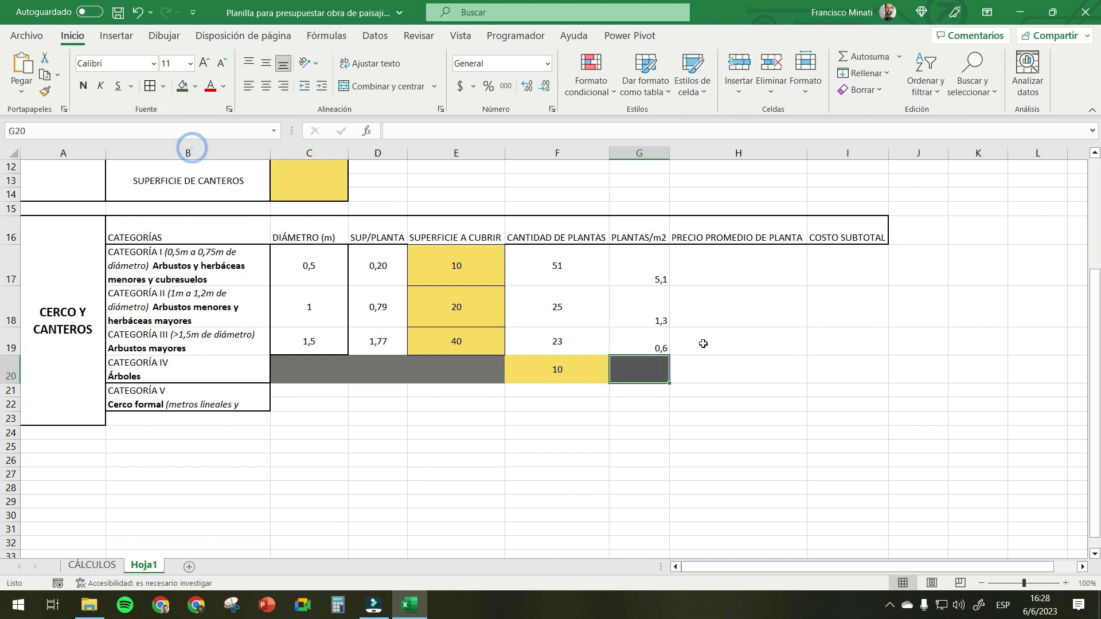
# - Fill the PRECIO PROMEDIO DE PLANTA cells H17:H20 with gold and add borders around each cell
pyautogui.click(739, 372)
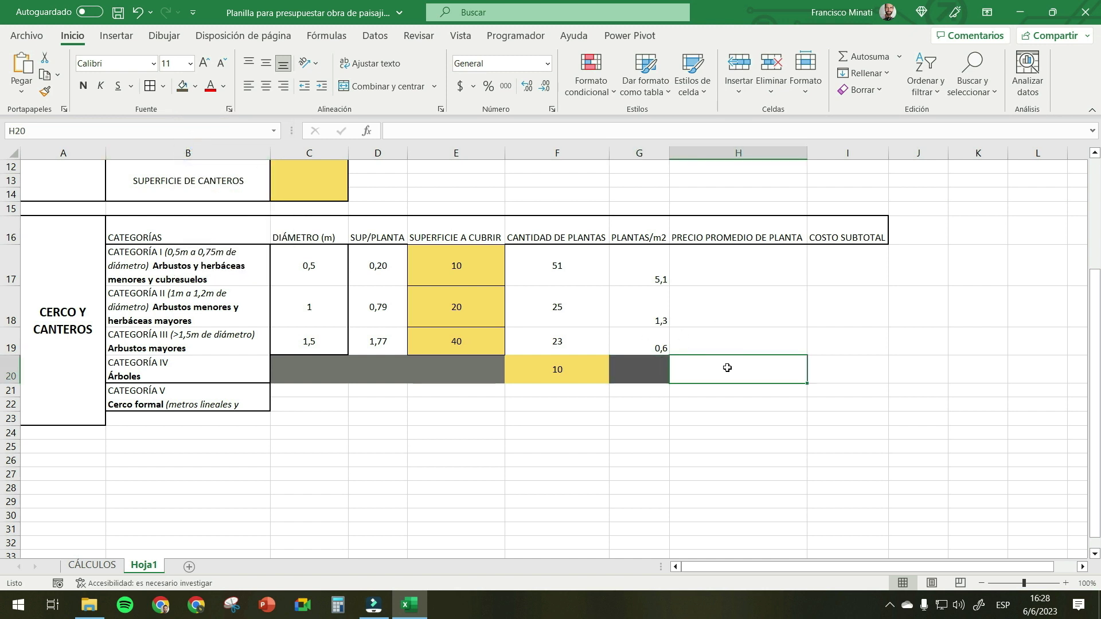
pyautogui.click(740, 263)
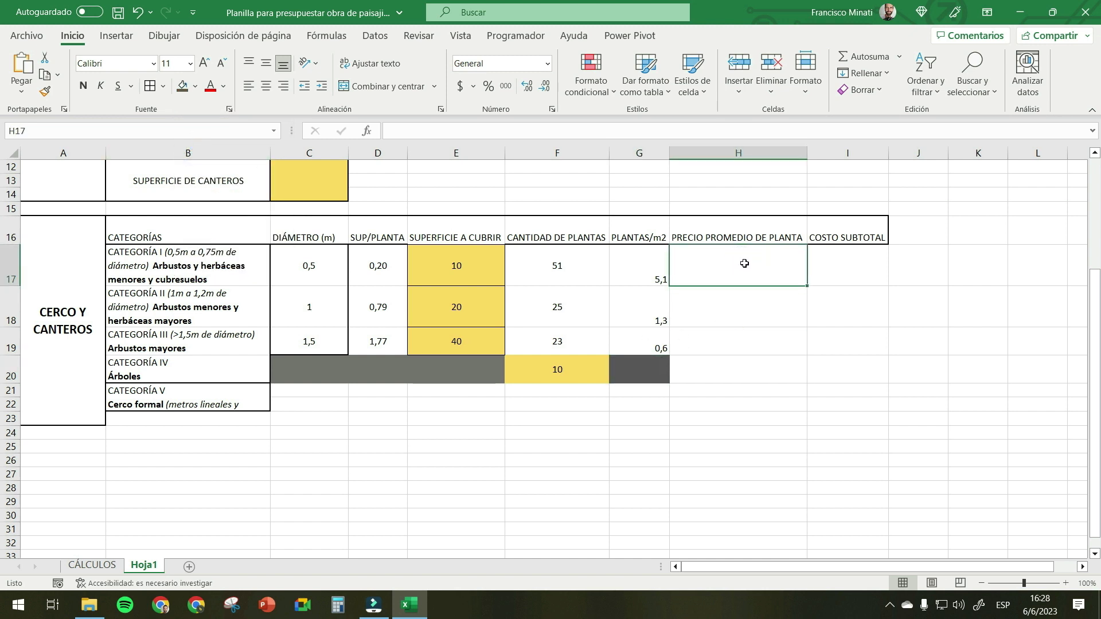
pyautogui.moveTo(723, 265); pyautogui.dragTo(739, 358)
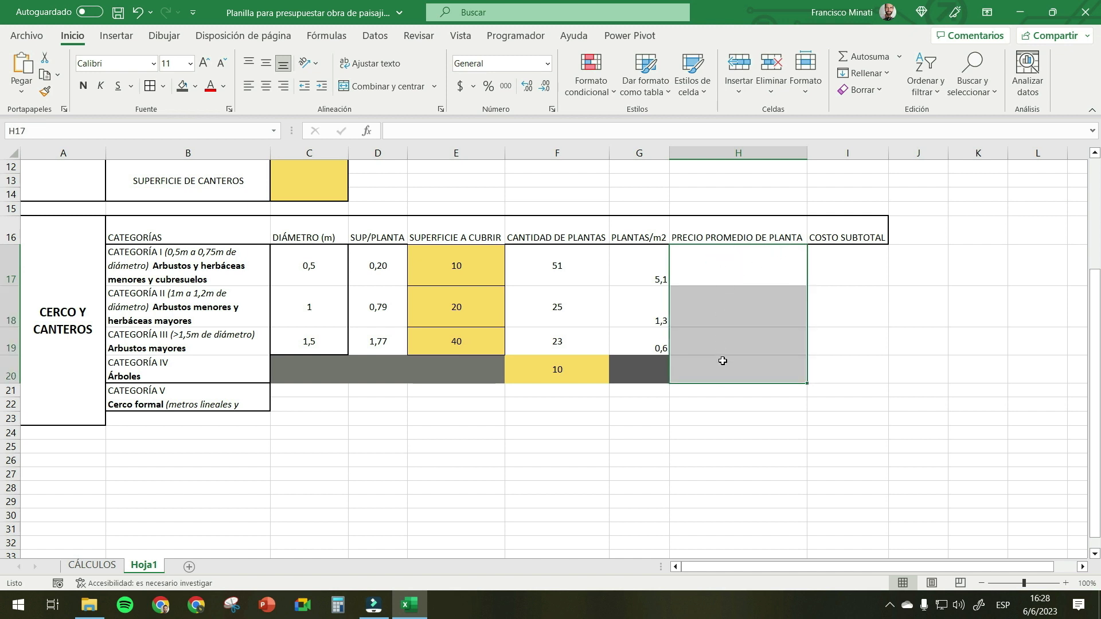
pyautogui.click(195, 86)
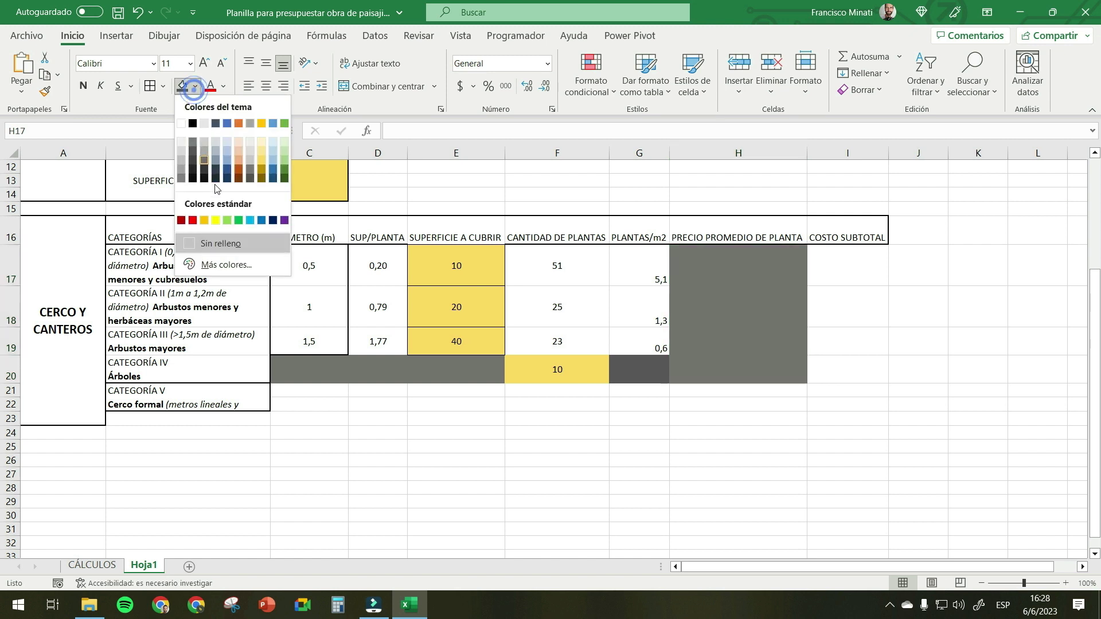
pyautogui.click(261, 159)
pyautogui.moveTo(719, 277); pyautogui.dragTo(732, 364)
pyautogui.click(151, 86)
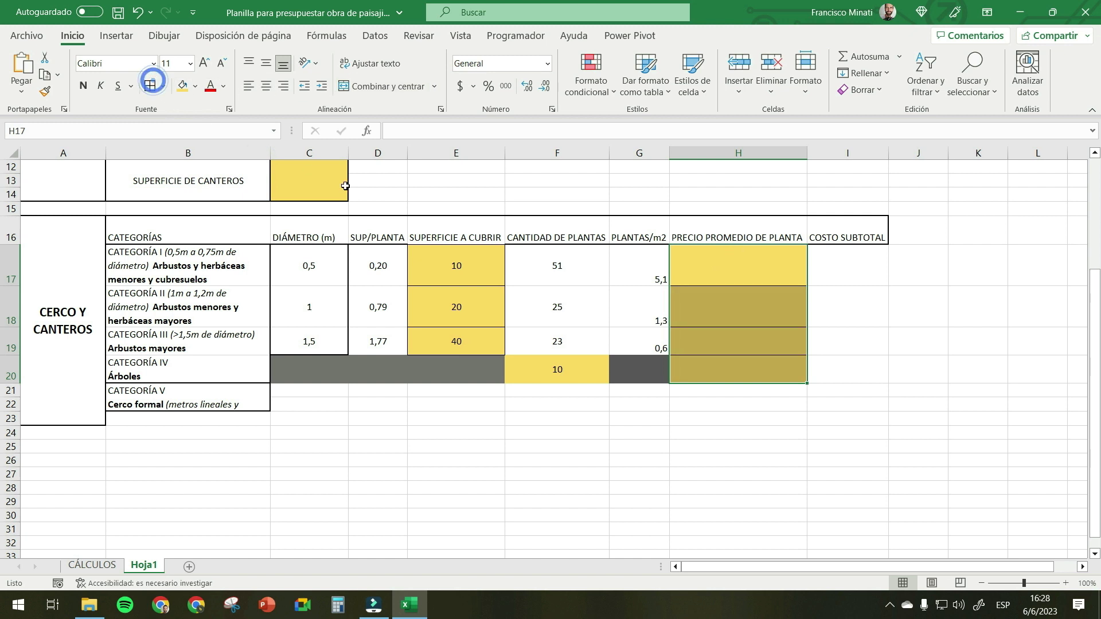
pyautogui.click(769, 348)
pyautogui.moveTo(735, 264); pyautogui.dragTo(737, 364)
pyautogui.click(756, 258)
pyautogui.moveTo(757, 263); pyautogui.dragTo(756, 367)
pyautogui.click(748, 273)
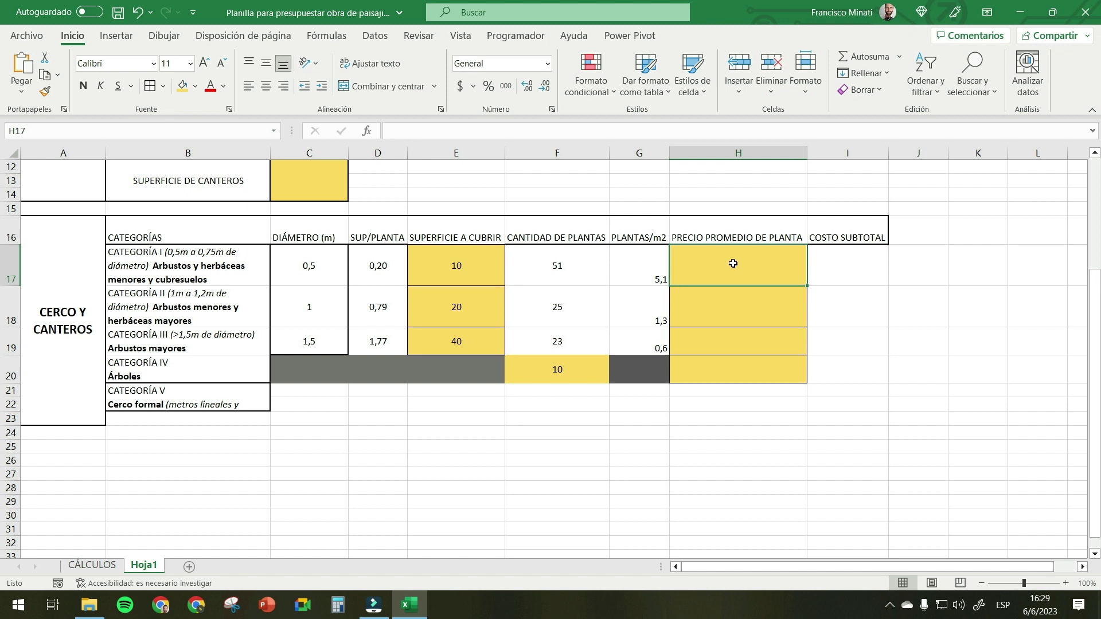
pyautogui.moveTo(743, 267); pyautogui.dragTo(739, 369)
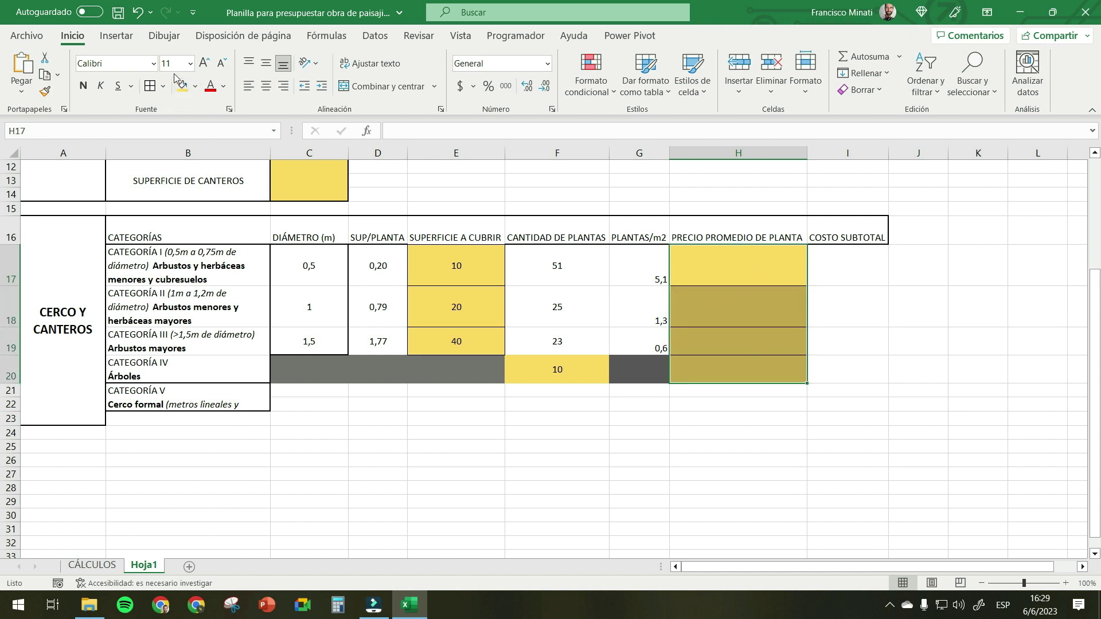
# - Check the reference prices in CÁLCULOS and enter the average plant prices 800, 1000, 2500 and 4500 in H17:H20 of Hoja1
pyautogui.click(751, 257)
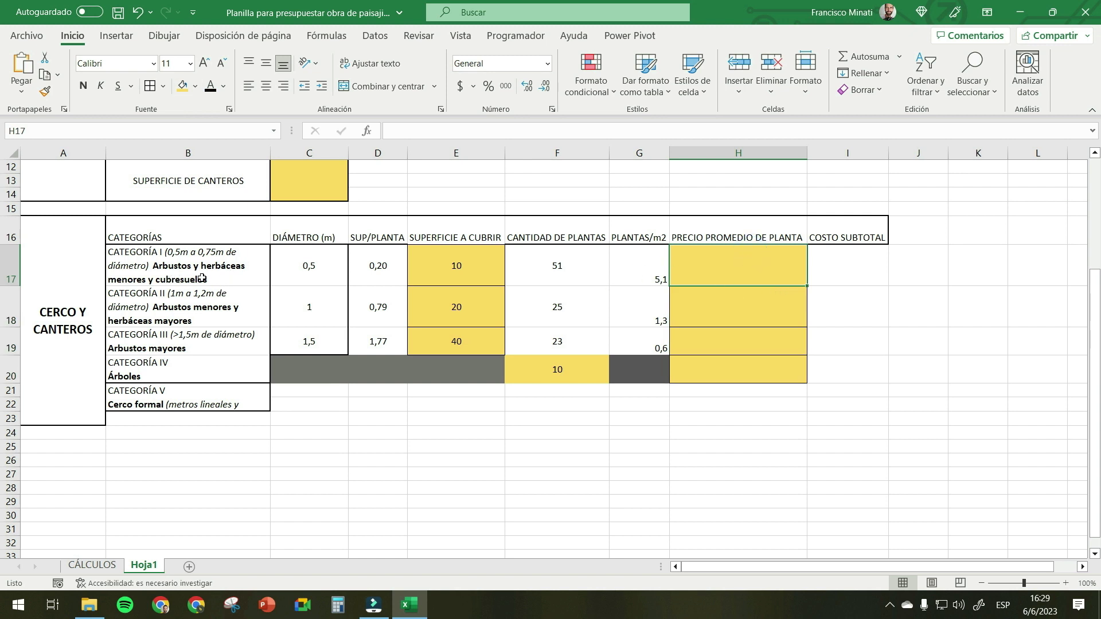
pyautogui.click(104, 565)
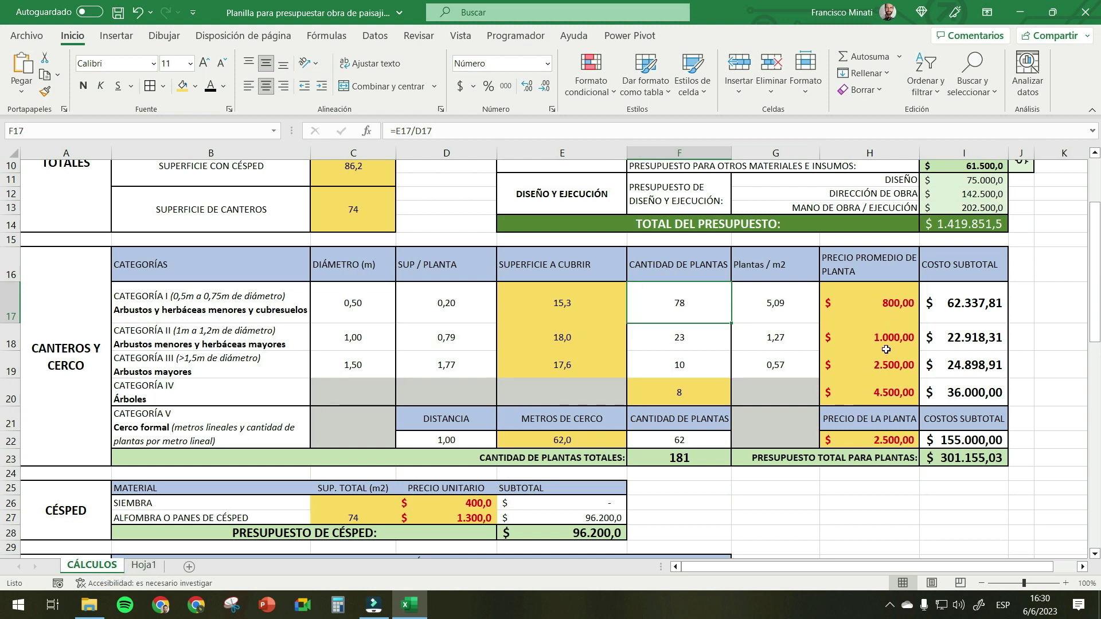
pyautogui.hotkey('ctrl', 'pagedown')
pyautogui.write('800')
pyautogui.press('Return')
pyautogui.write('1000')
pyautogui.press('Return')
pyautogui.write('2500')
pyautogui.press('Return')
pyautogui.write('4500')
pyautogui.press('Return')
# - Make the prices in H17:H20 red and bold, and centre them horizontally and vertically
pyautogui.moveTo(709, 273); pyautogui.dragTo(709, 370)
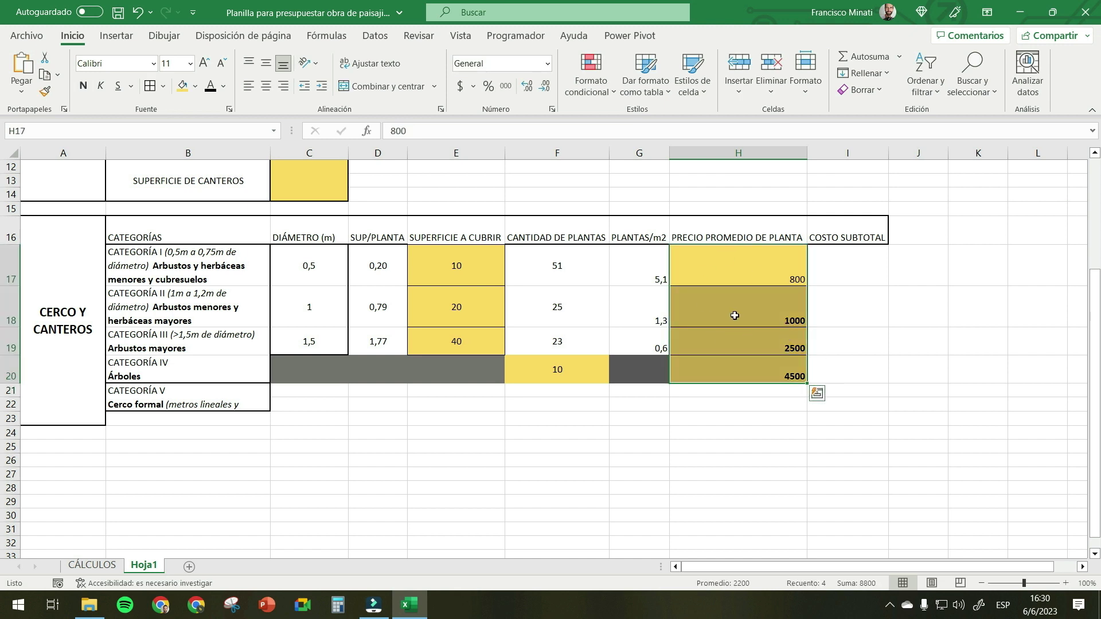
pyautogui.click(224, 87)
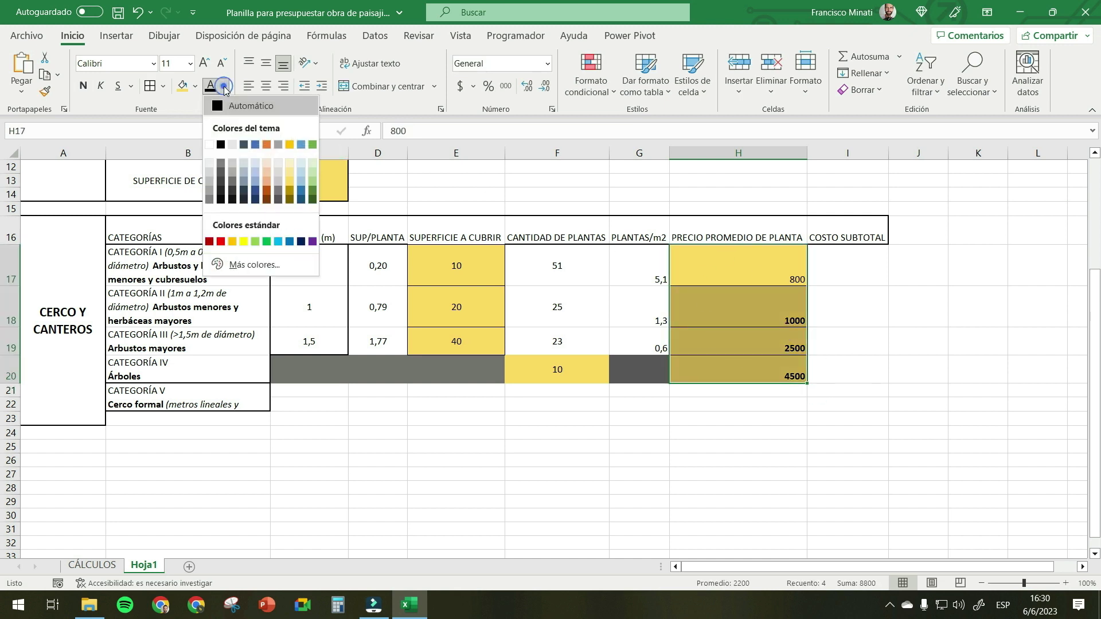
pyautogui.click(218, 239)
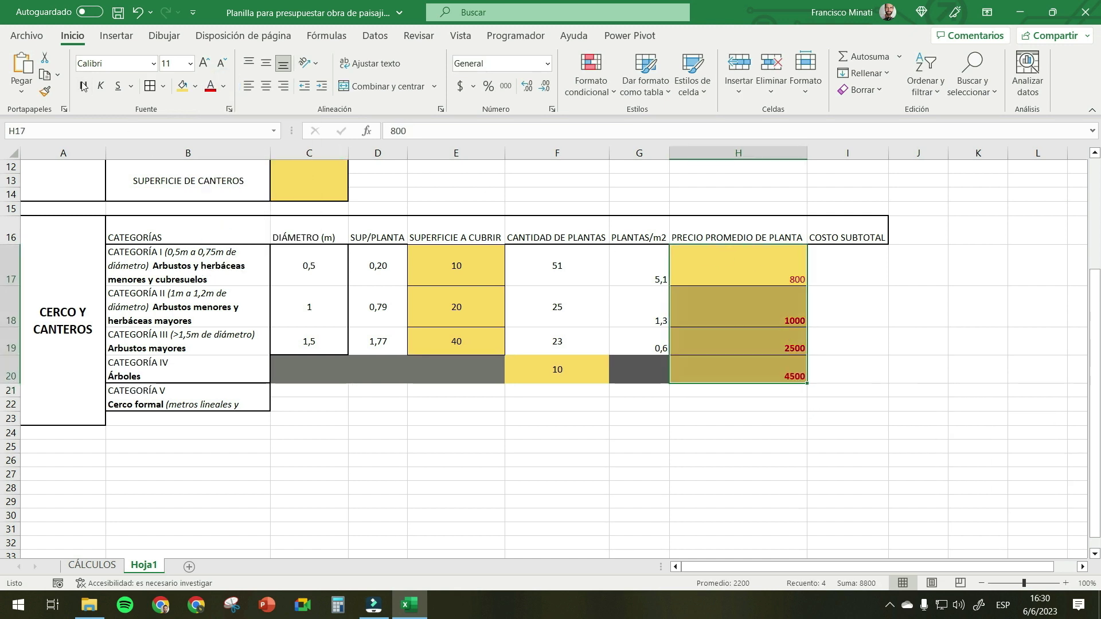
pyautogui.click(84, 86)
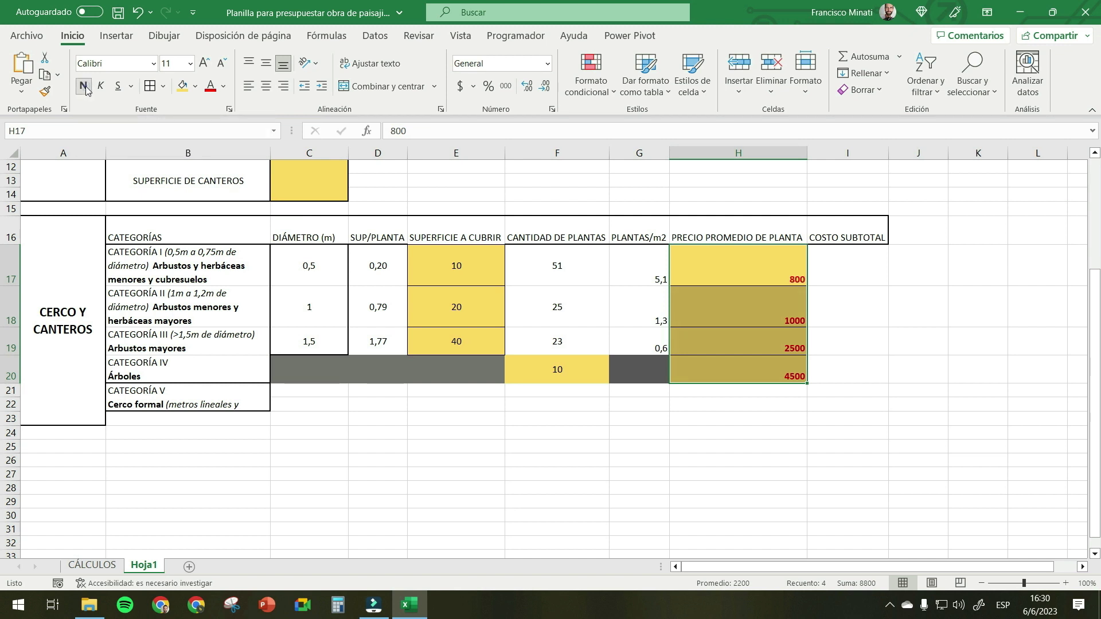
pyautogui.click(273, 86)
pyautogui.click(268, 65)
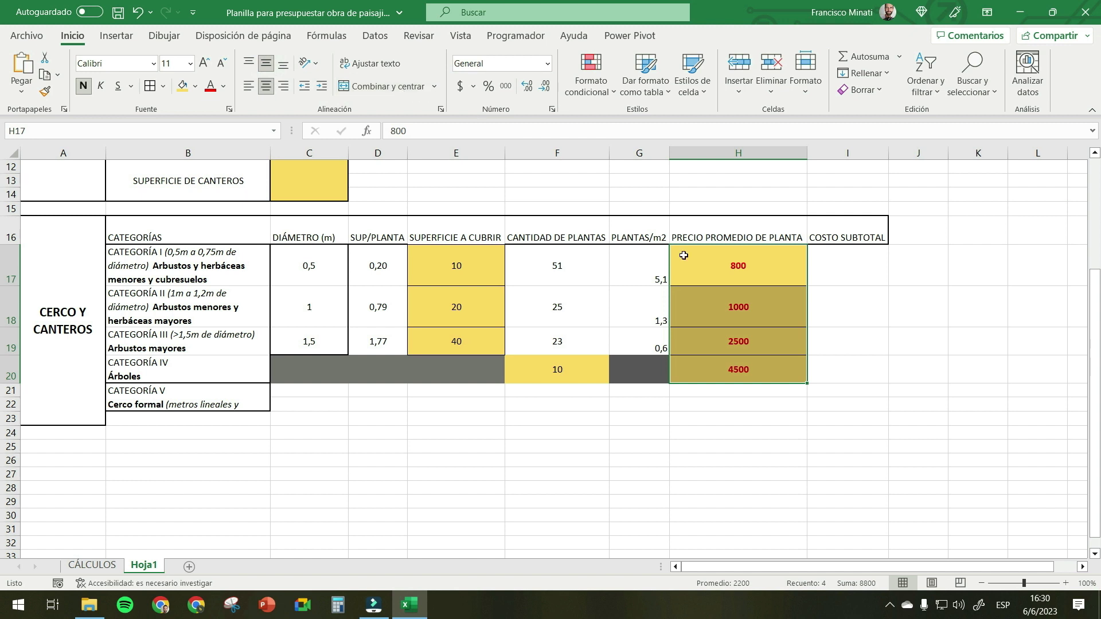
# - Apply the accounting number format $ Español (Argentina) to the prices in H17:H20
pyautogui.click(473, 86)
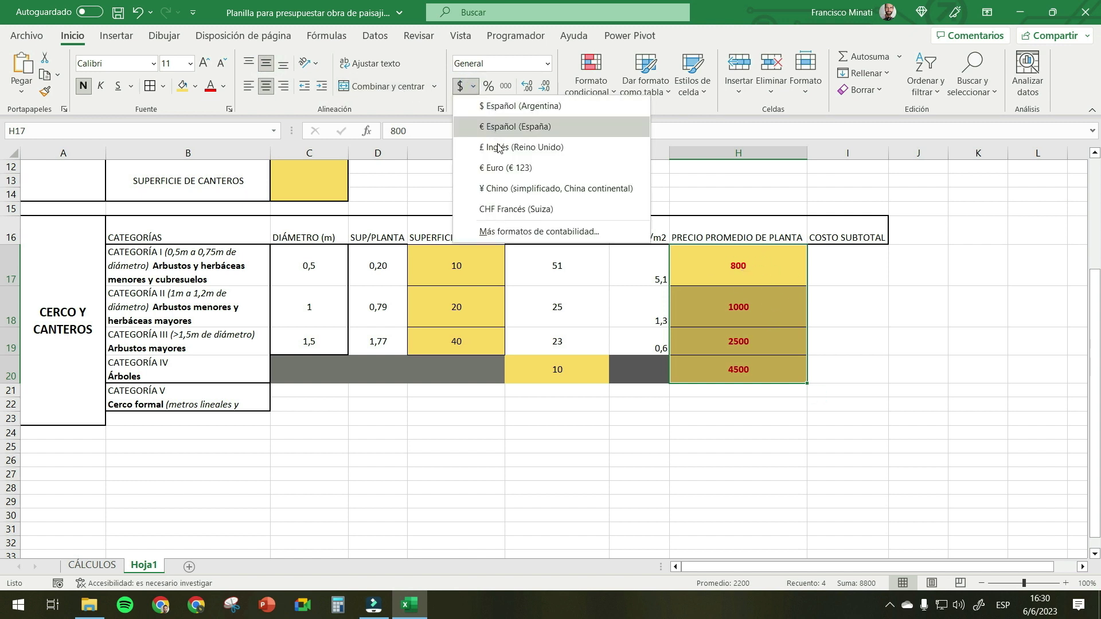
pyautogui.click(459, 86)
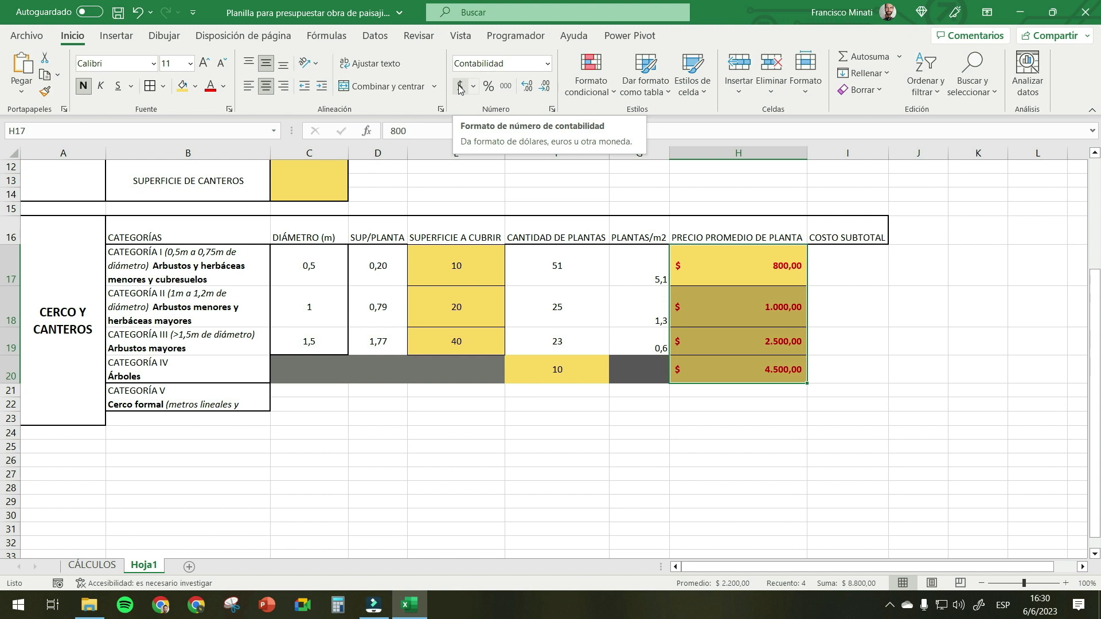
pyautogui.click(474, 87)
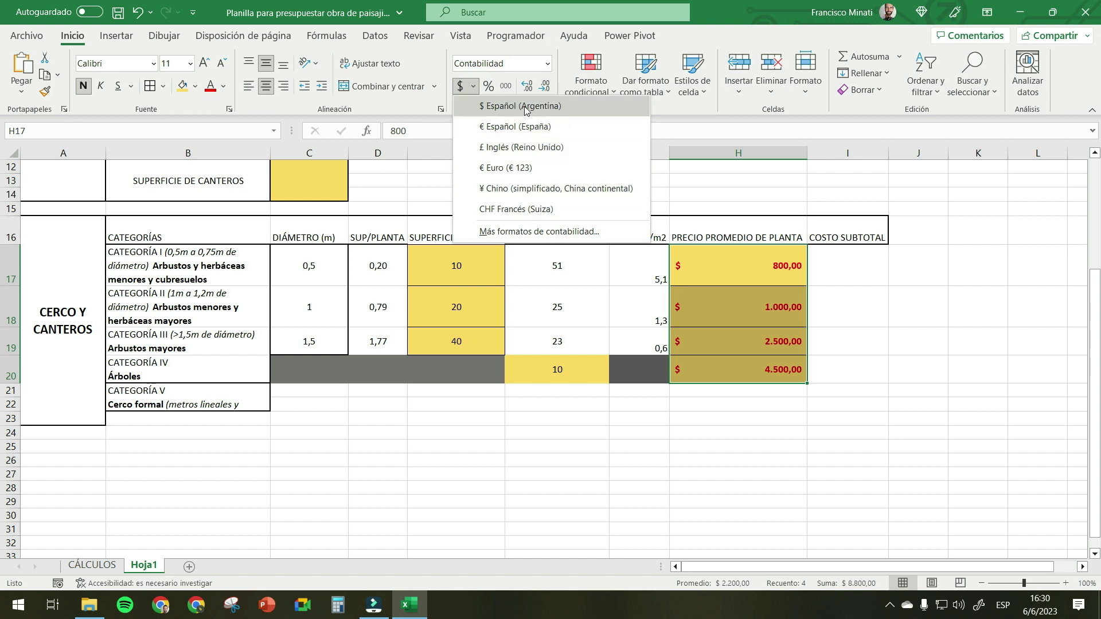
pyautogui.click(489, 109)
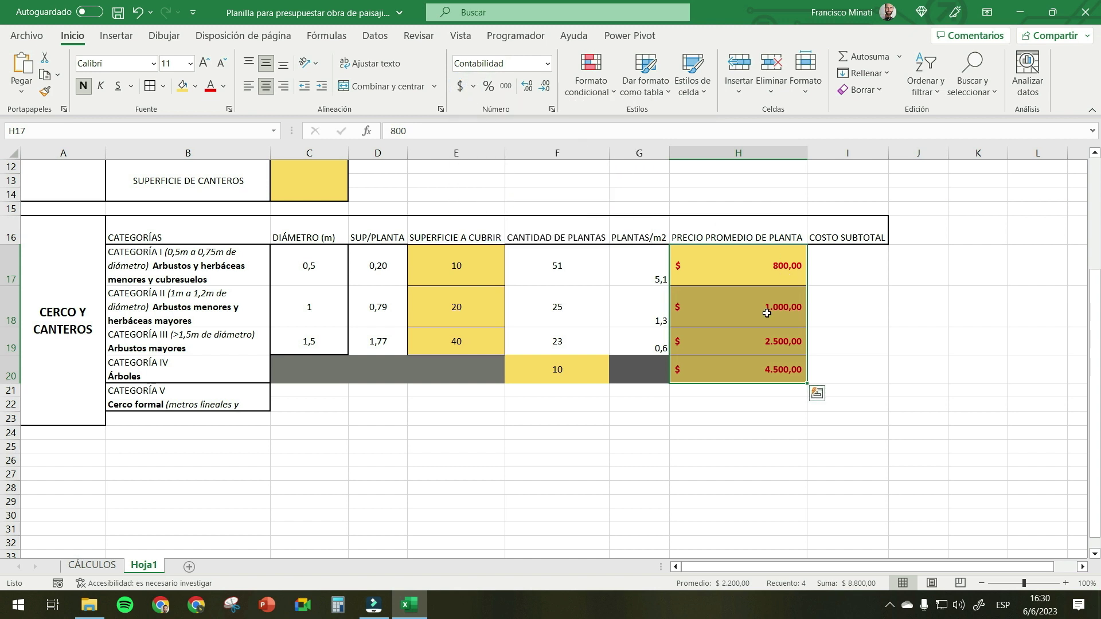
# - Calculate the first COSTO SUBTOTAL in I17 by multiplying plant quantity by average price with =F17*H17
pyautogui.click(855, 263)
pyautogui.hotkey('shift', 'Down')
pyautogui.hotkey('shift', 'Down')
pyautogui.hotkey('shift', 'Down')
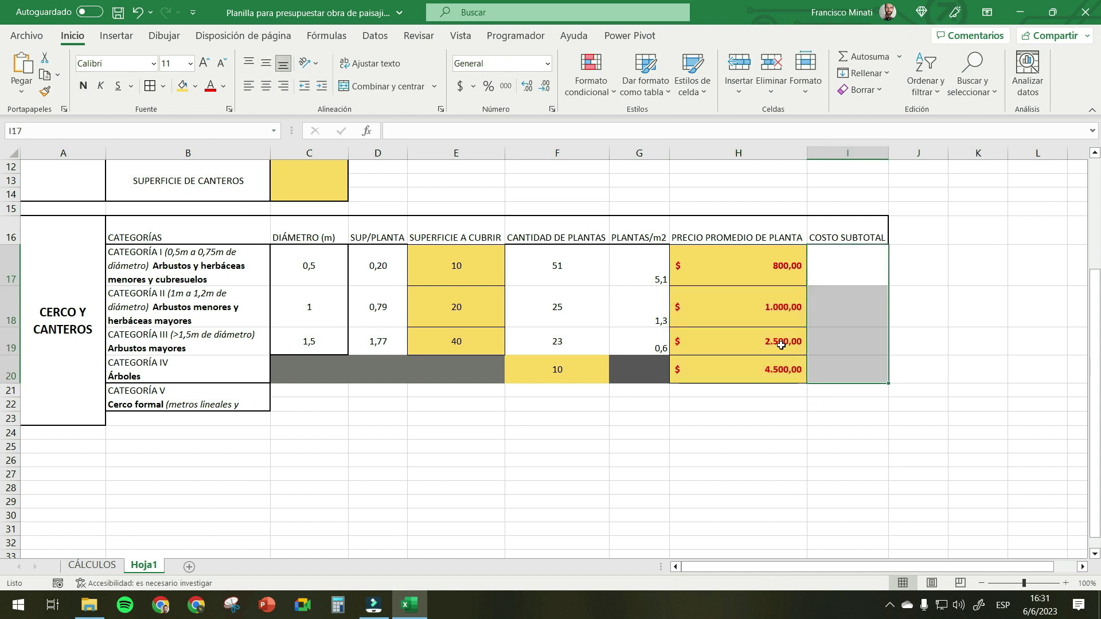
pyautogui.click(853, 264)
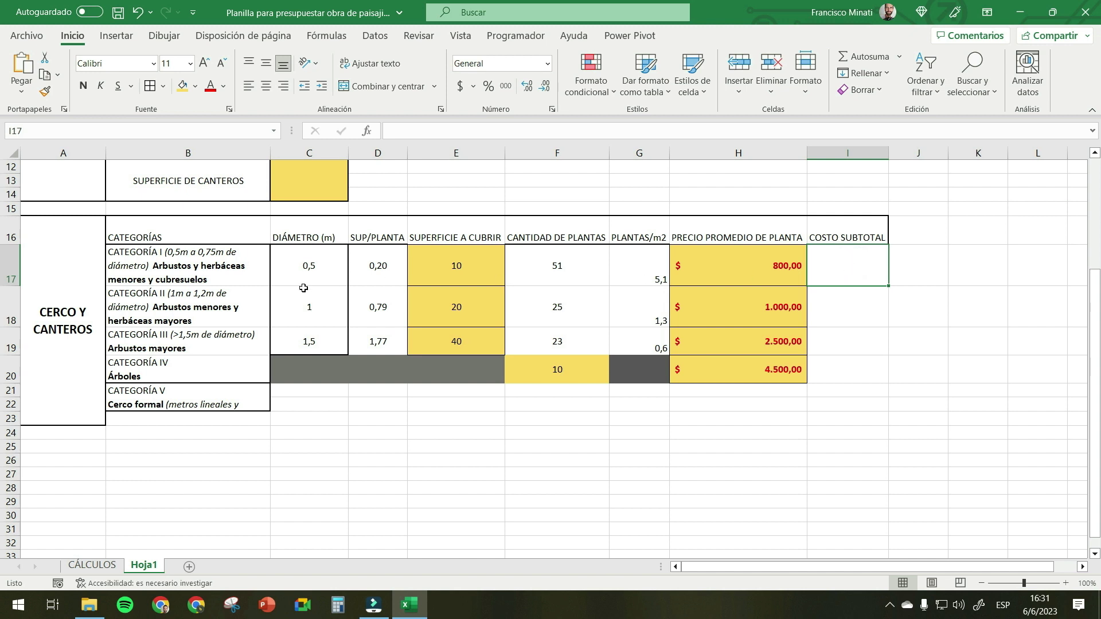
pyautogui.write('=')
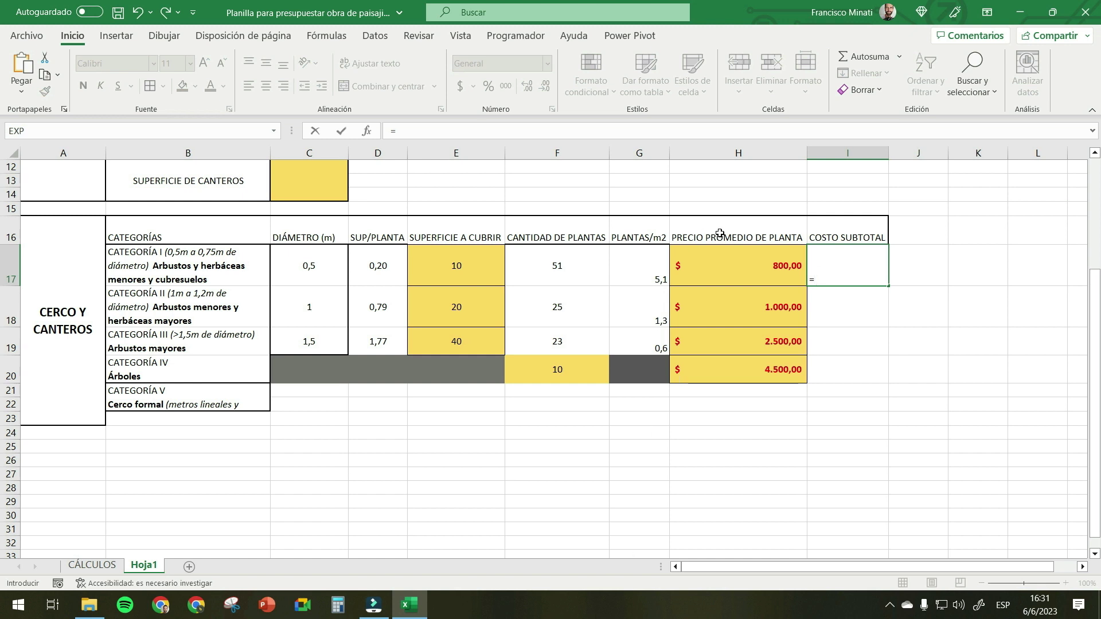
pyautogui.click(590, 267)
pyautogui.write('*')
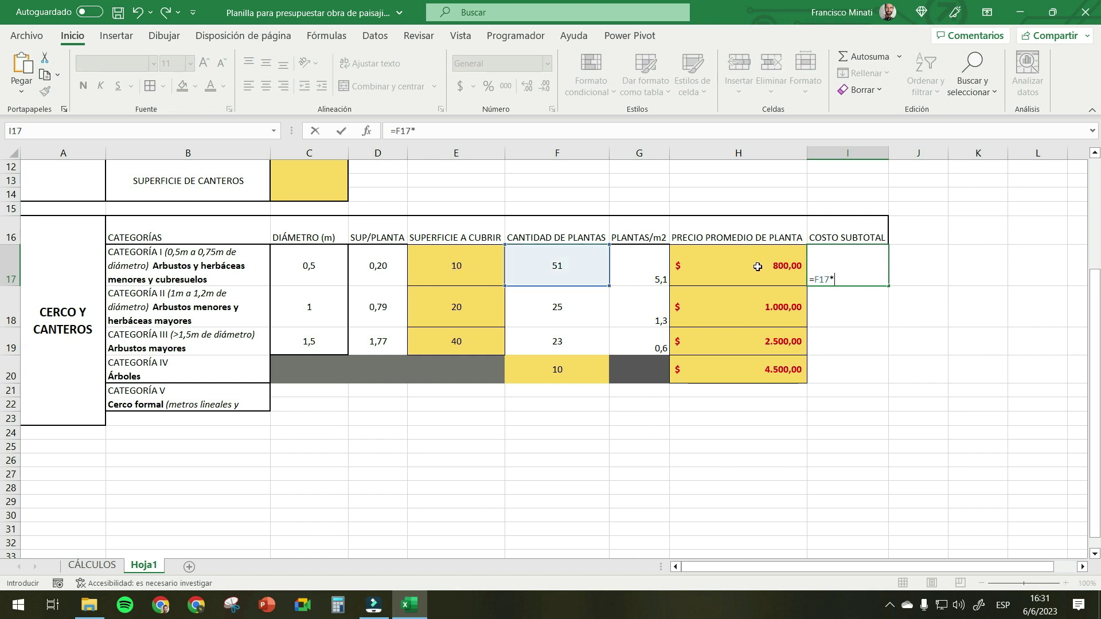
pyautogui.click(757, 267)
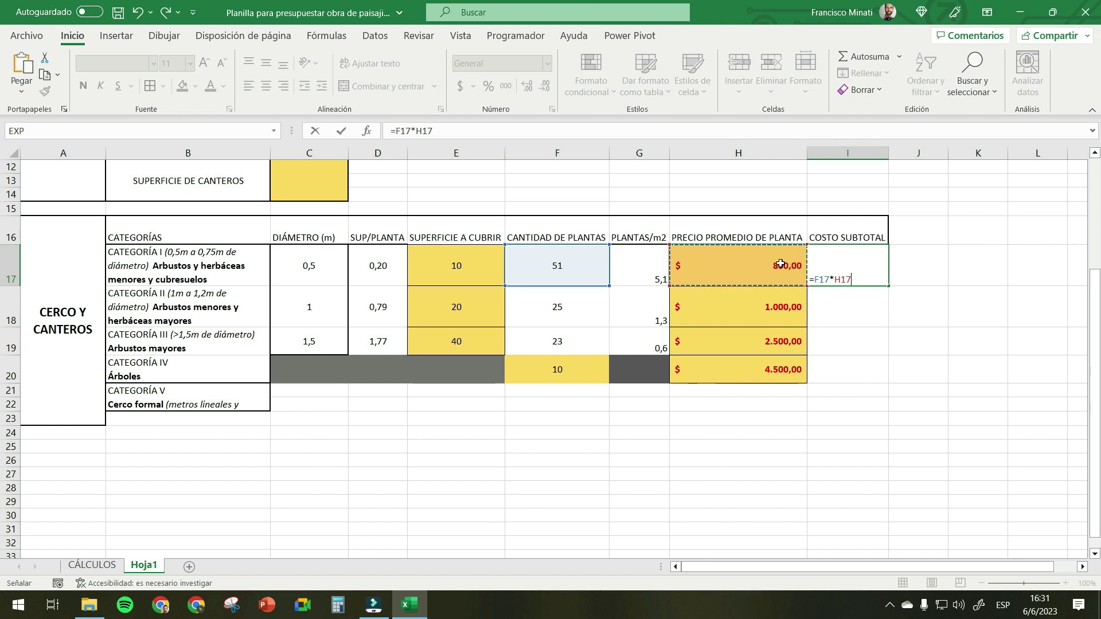
pyautogui.press('Return')
# - Copy the I17 subtotal formula down through I20 and check the formulas in I18:I20
pyautogui.click(862, 254)
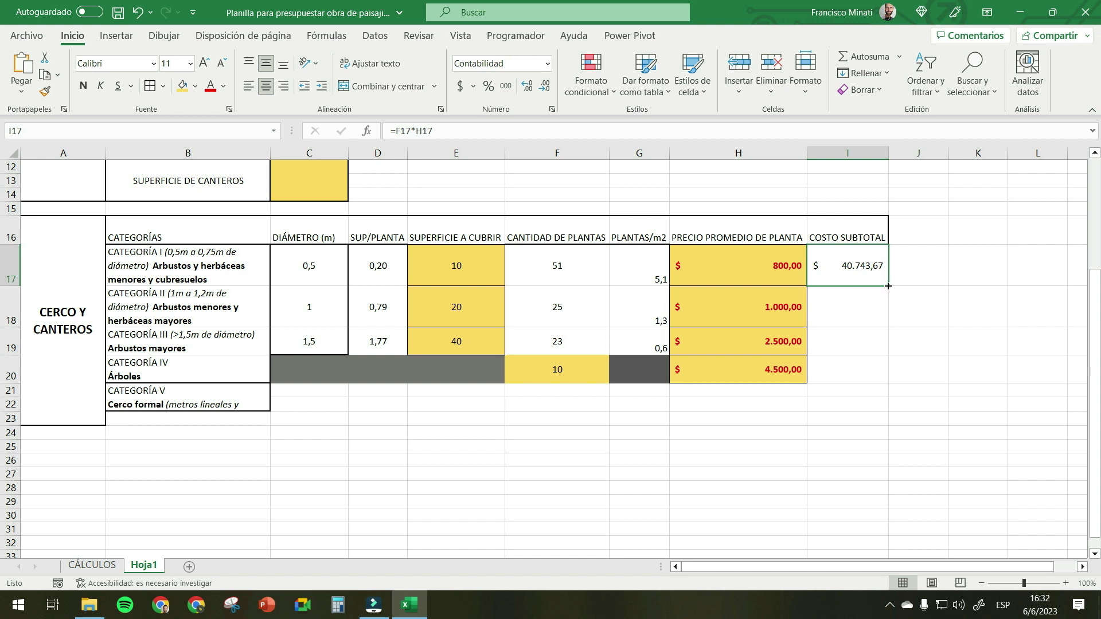
pyautogui.moveTo(889, 285); pyautogui.dragTo(889, 383)
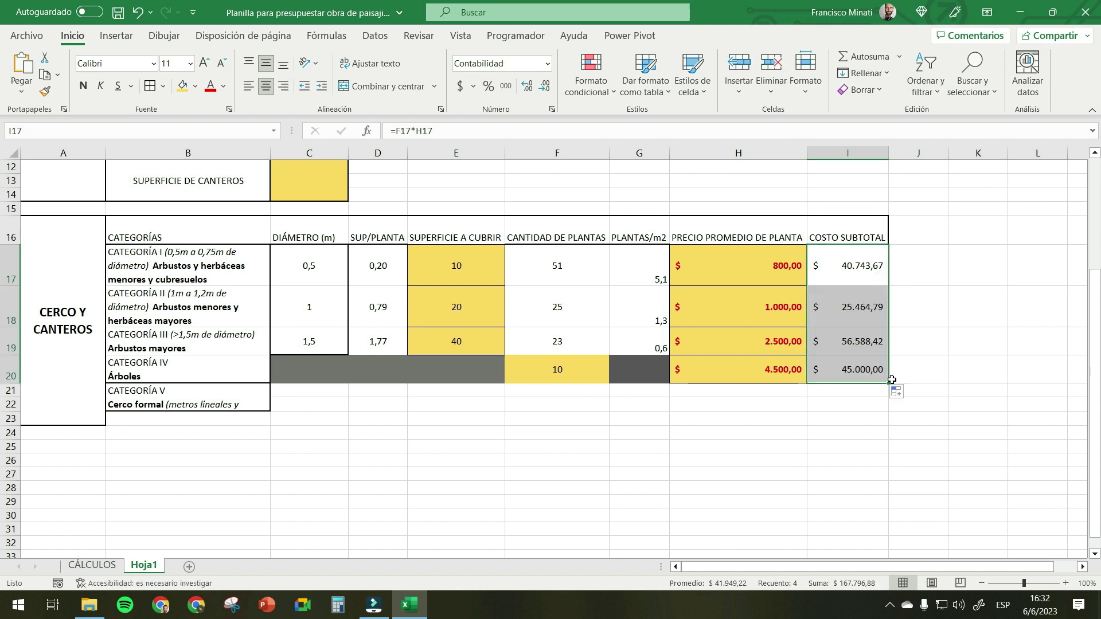
pyautogui.click(846, 311)
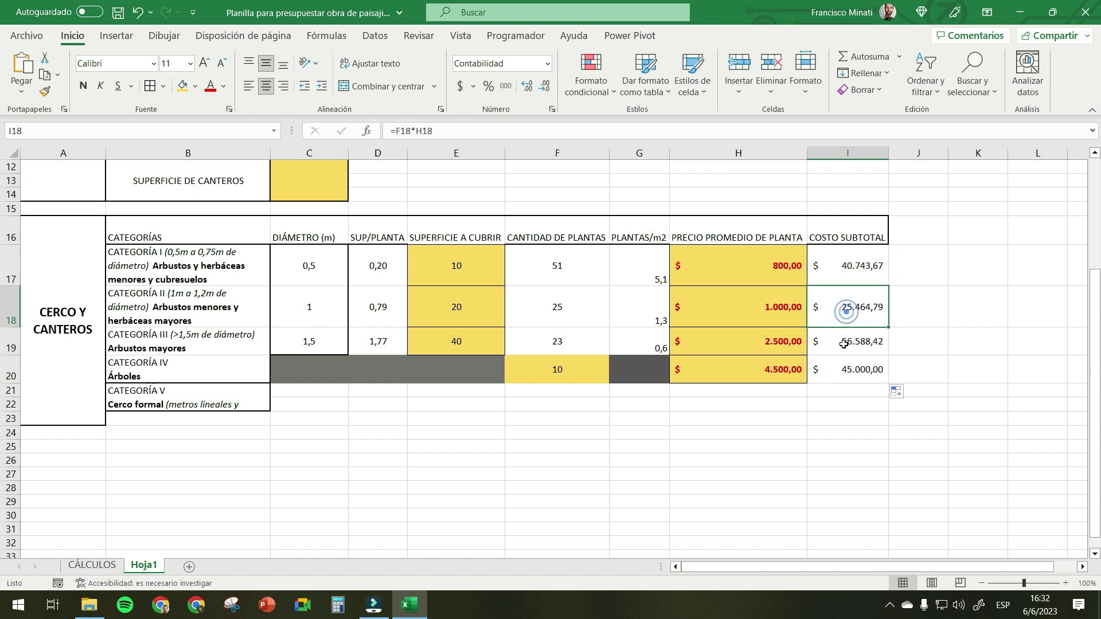
pyautogui.click(844, 343)
pyautogui.click(843, 371)
pyautogui.click(843, 334)
pyautogui.click(845, 310)
pyautogui.click(844, 338)
pyautogui.click(843, 369)
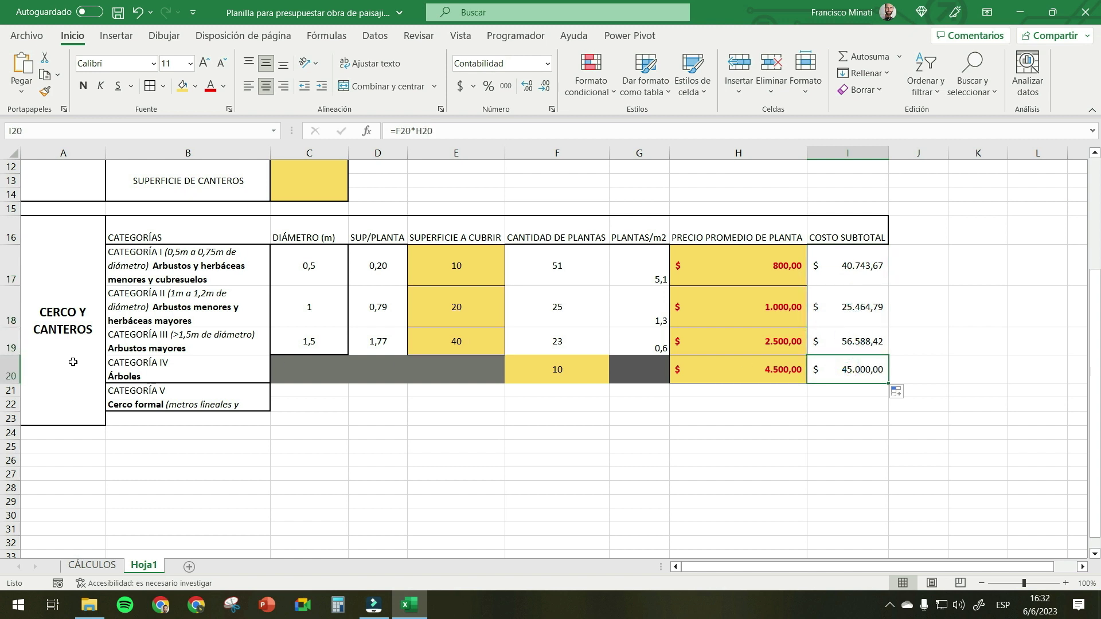
# - Fill C21:C22 beside CATEGORÍA V with dark grey to mark the diameter as not applicable
pyautogui.click(309, 392)
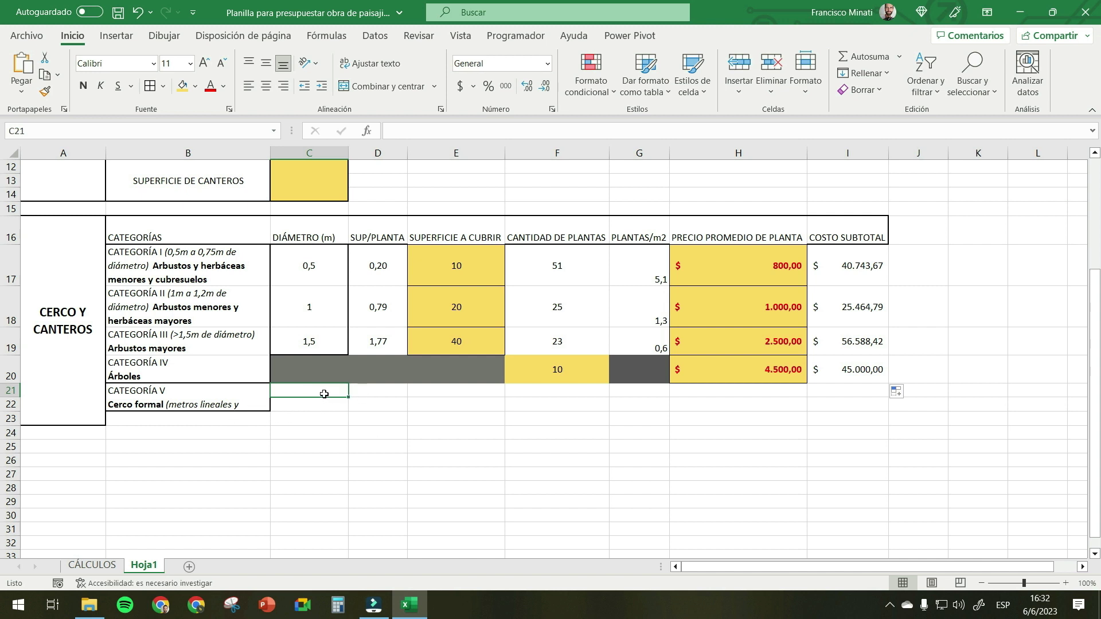
pyautogui.moveTo(324, 394); pyautogui.dragTo(323, 405)
pyautogui.click(196, 86)
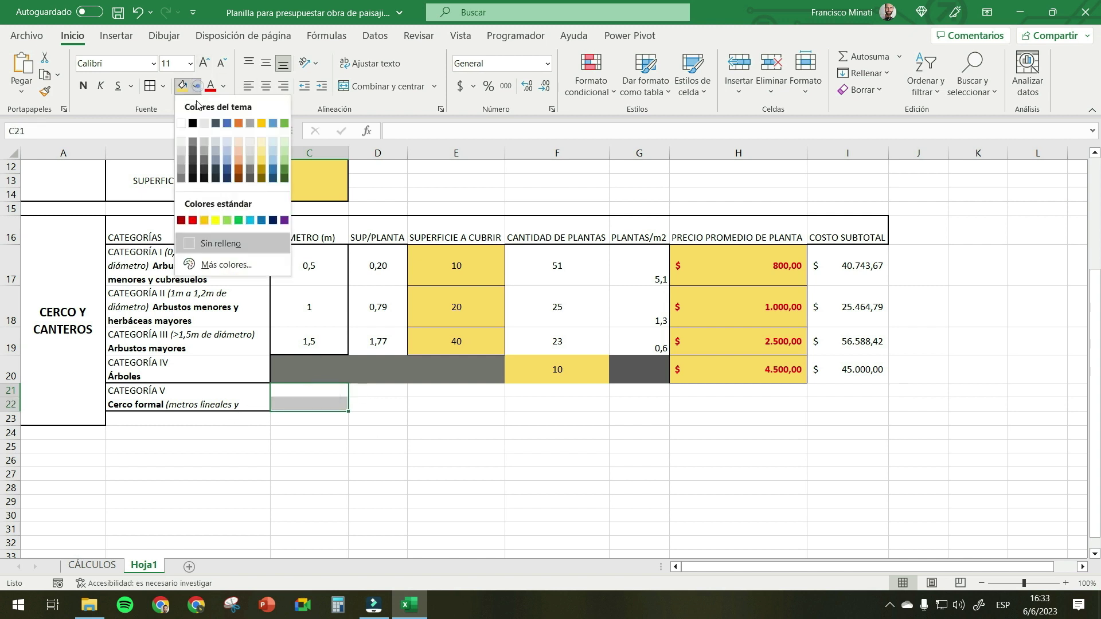
pyautogui.click(194, 141)
pyautogui.click(196, 86)
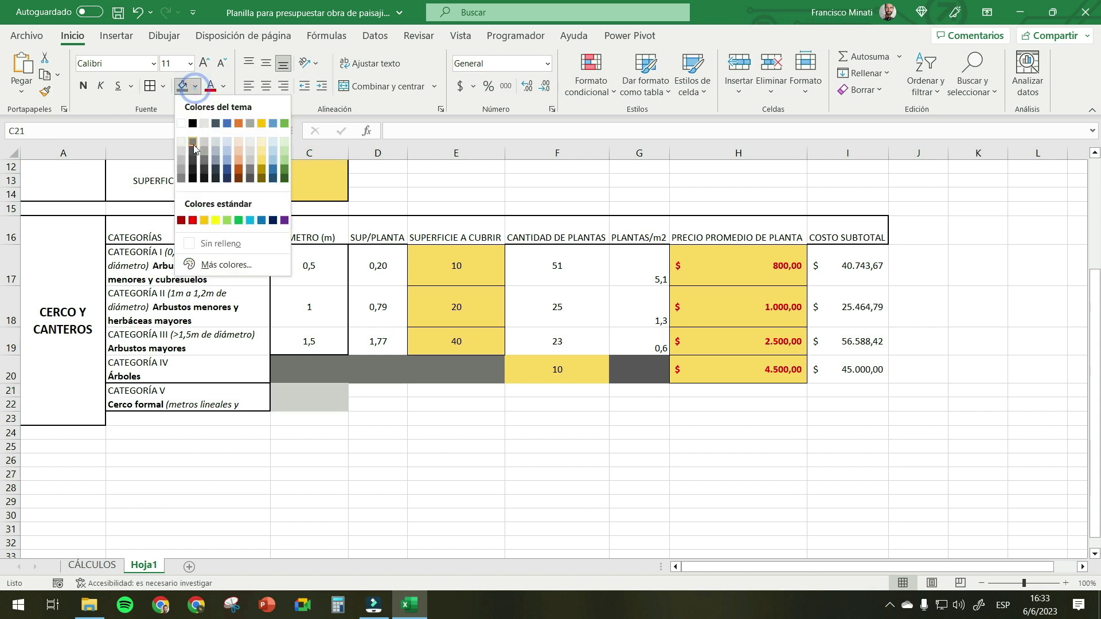
pyautogui.click(193, 160)
# - Enter the heading DISTANCIA in D21 and heighten row 22 so the full CATEGORÍA V description fits
pyautogui.click(372, 401)
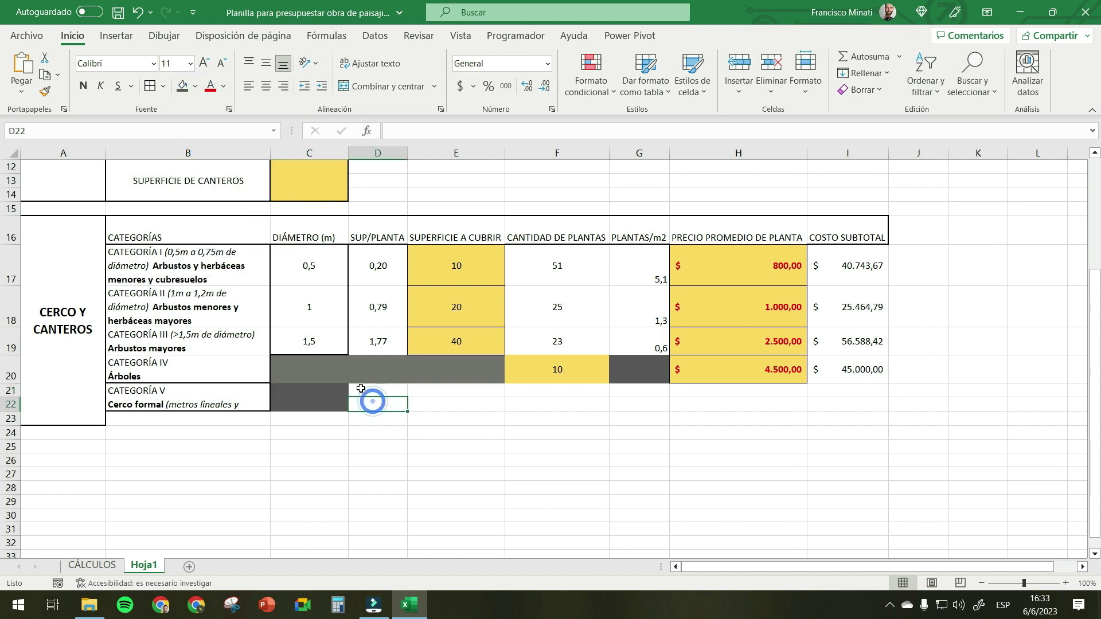
pyautogui.click(374, 390)
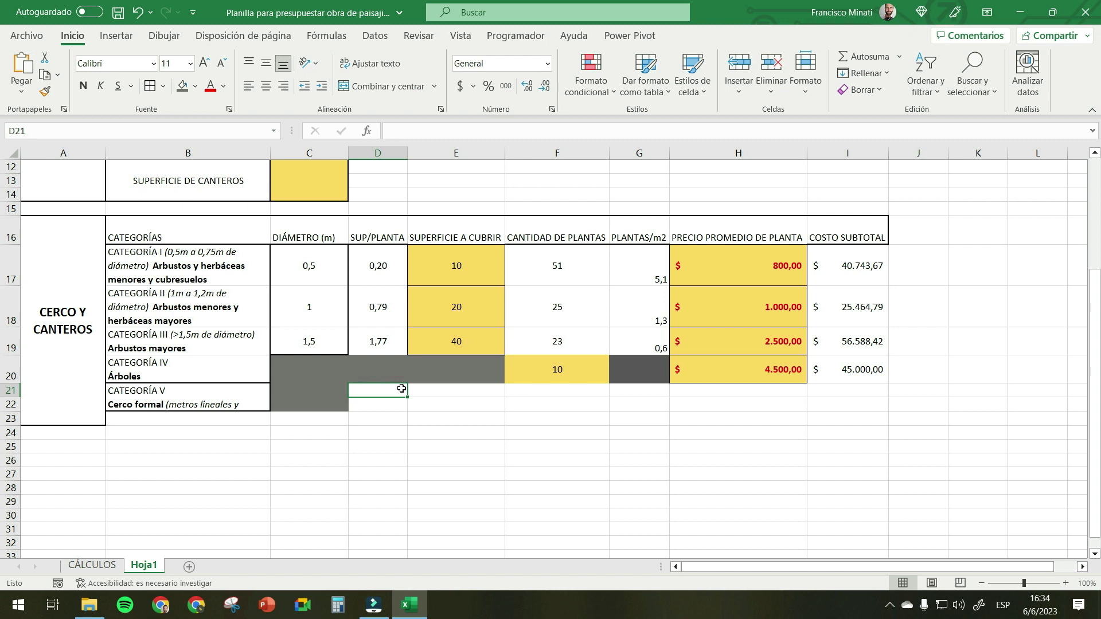
pyautogui.write('DISTANCIA')
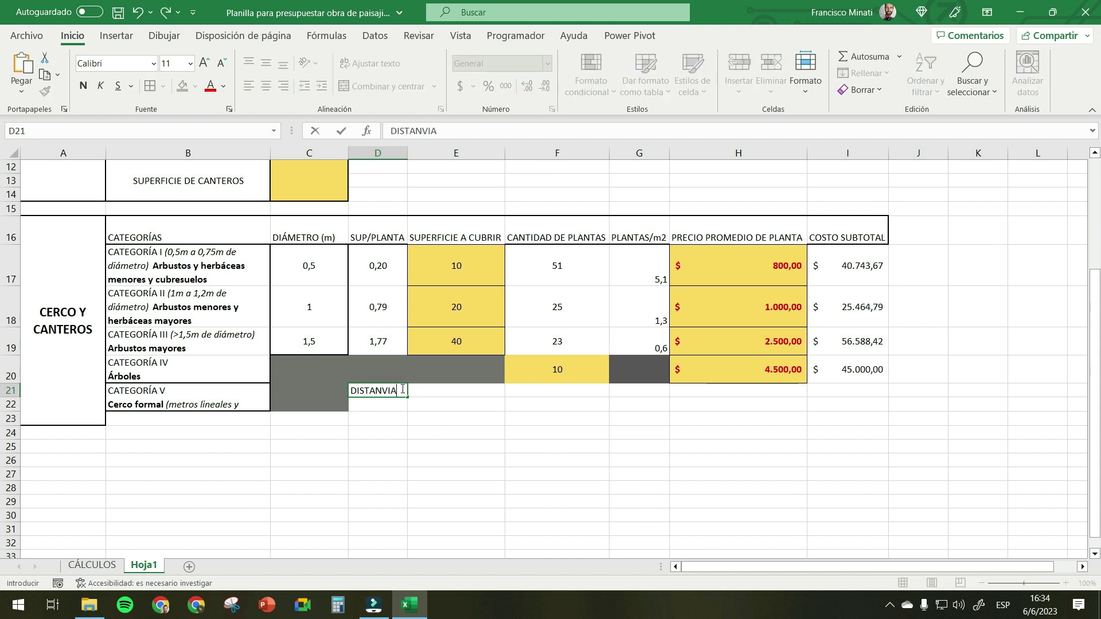
pyautogui.click(229, 395)
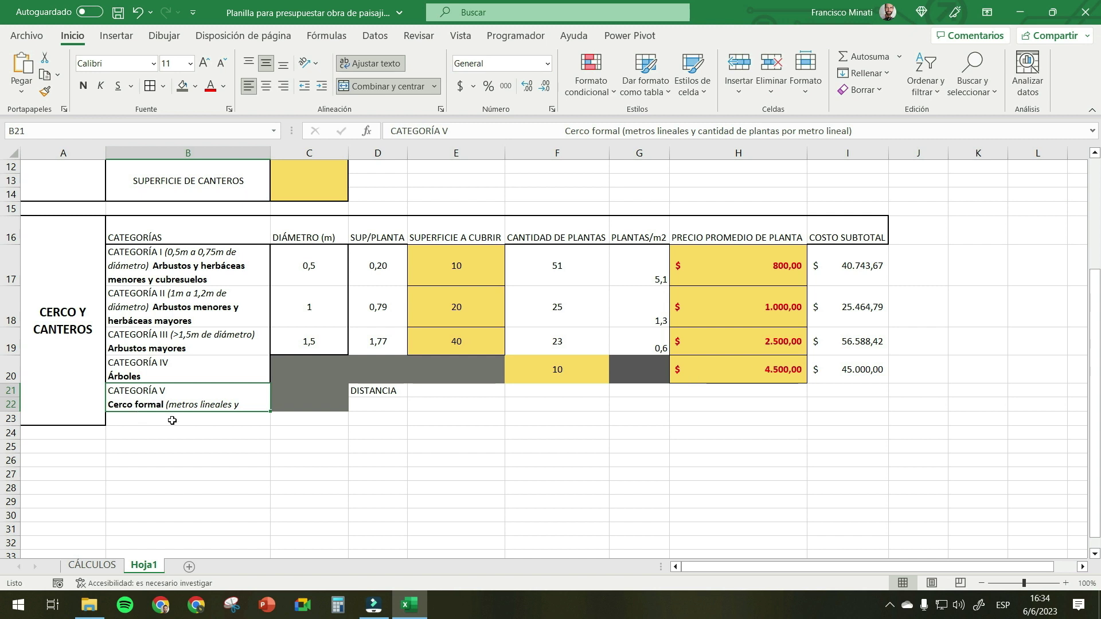
pyautogui.moveTo(12, 412); pyautogui.dragTo(13, 427)
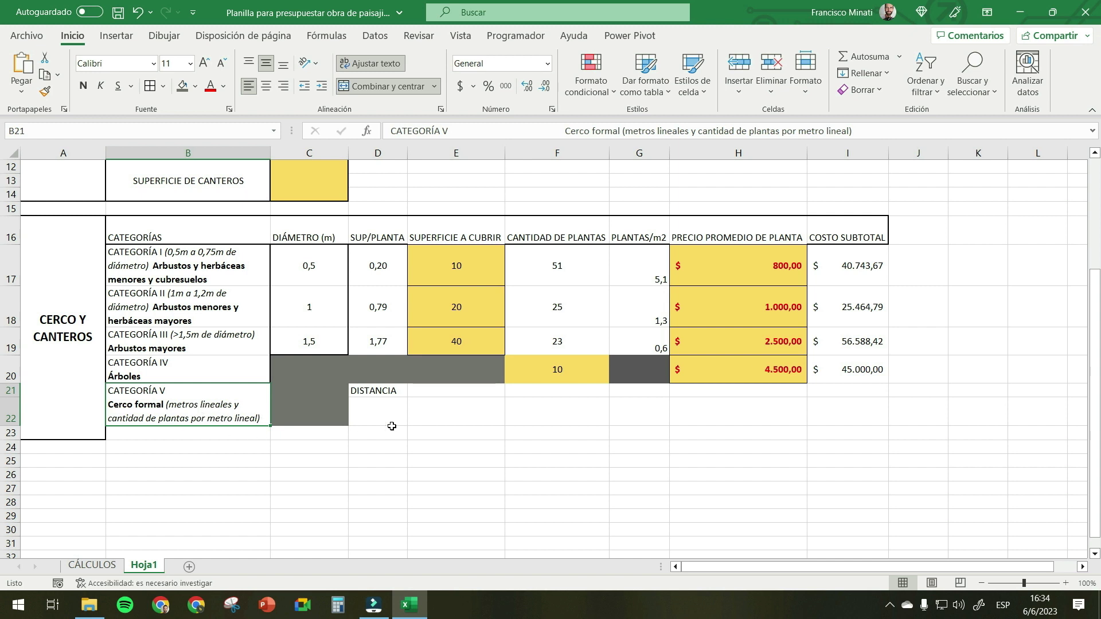
# - Fill D22 under DISTANCIA with gold and enter a planting distance of 1
pyautogui.click(392, 395)
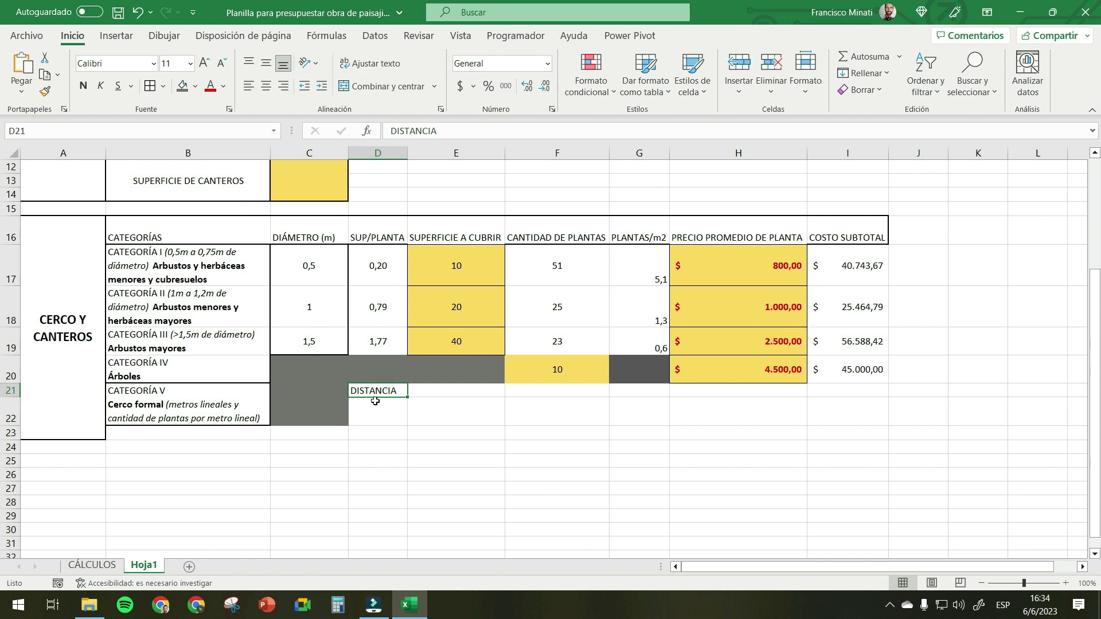
pyautogui.click(382, 404)
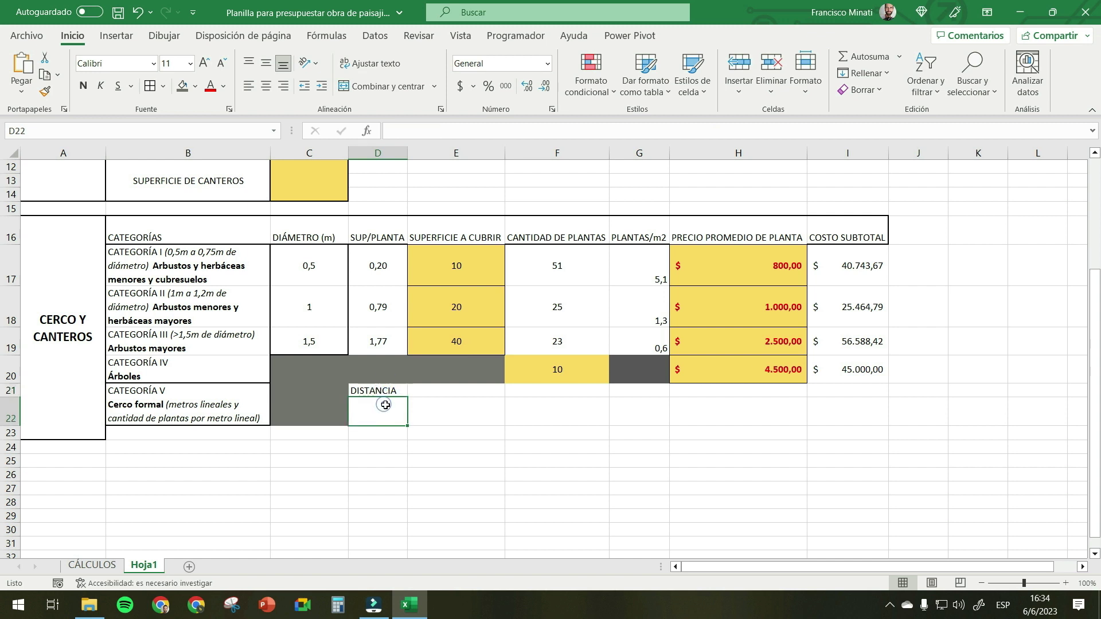
pyautogui.click(196, 86)
pyautogui.click(261, 152)
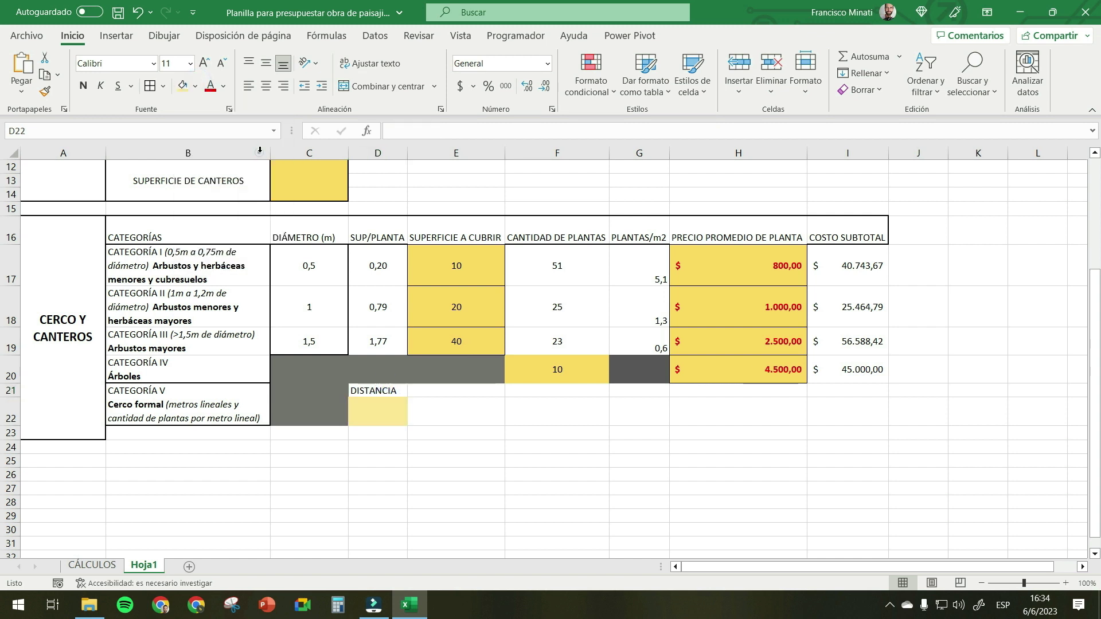
pyautogui.click(378, 411)
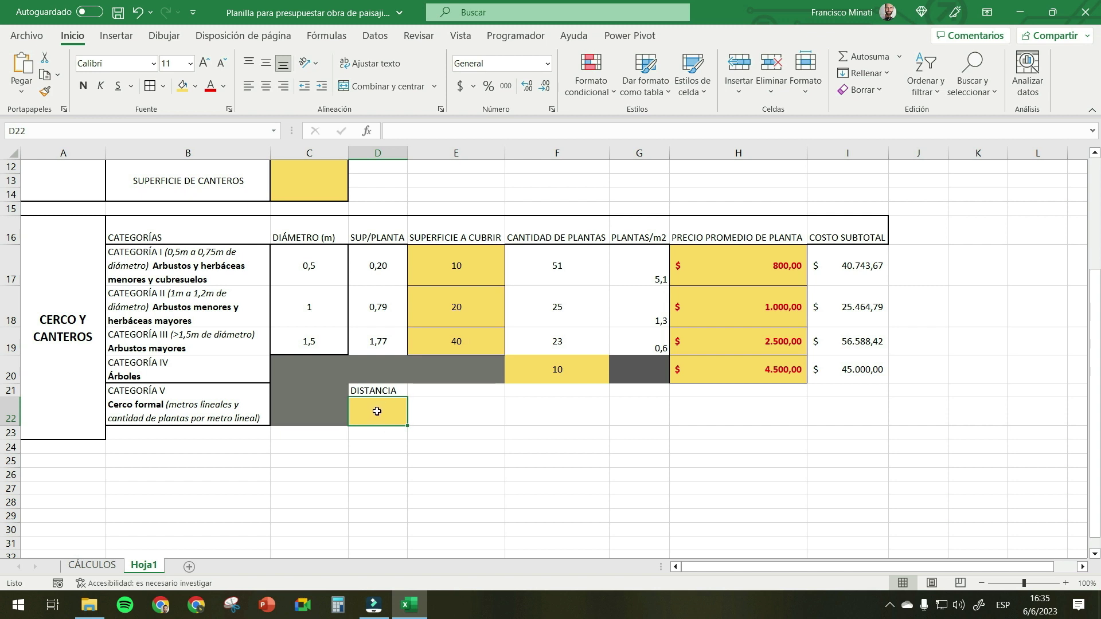
pyautogui.write('1')
pyautogui.press('Return')
# - Try a planting distance of 0,75 in D22 and undo that entry
pyautogui.click(381, 411)
pyautogui.click(382, 413)
pyautogui.write('0,75')
pyautogui.press('Return')
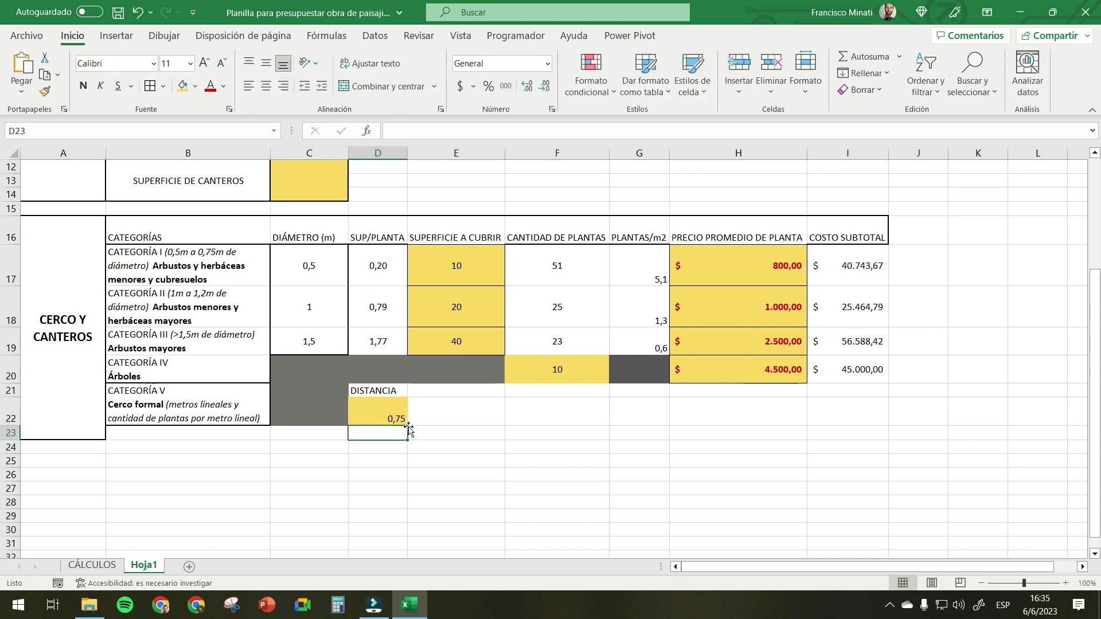
pyautogui.click(390, 408)
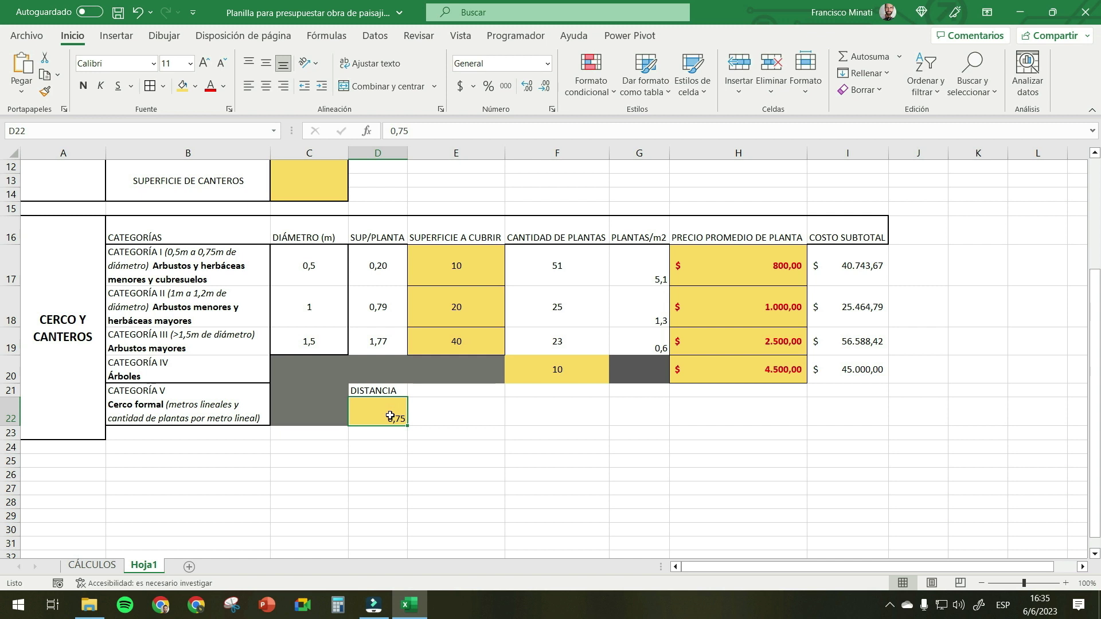
pyautogui.hotkey('ctrl', 'z')
# - Enter the heading M LINEALES DE CERCO in E21 and fill E22 below it with gold
pyautogui.click(437, 386)
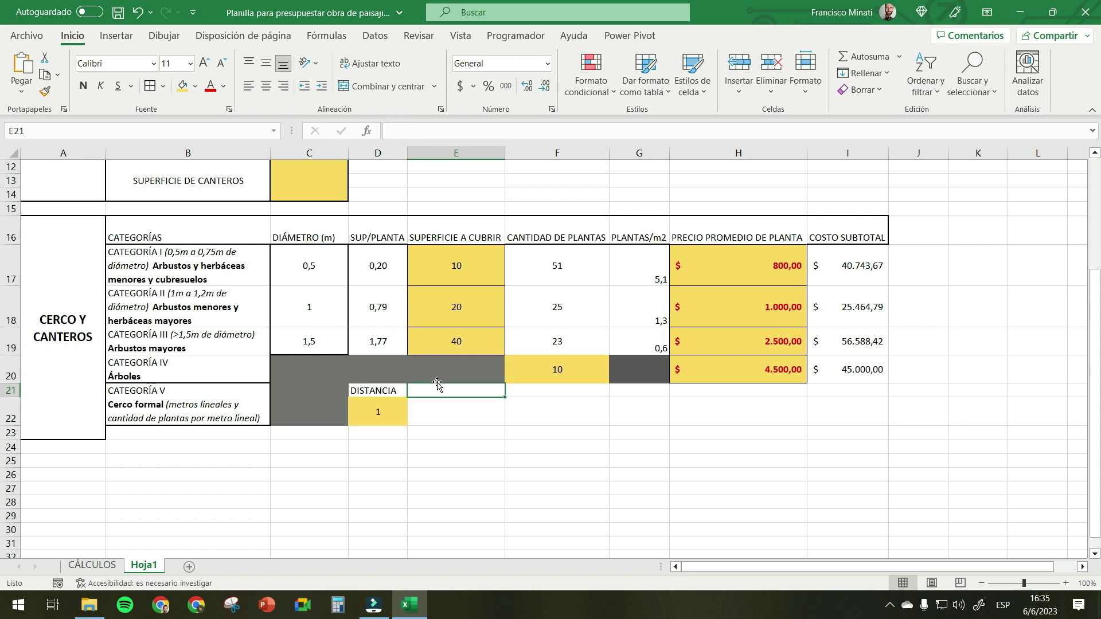
pyautogui.write('M')
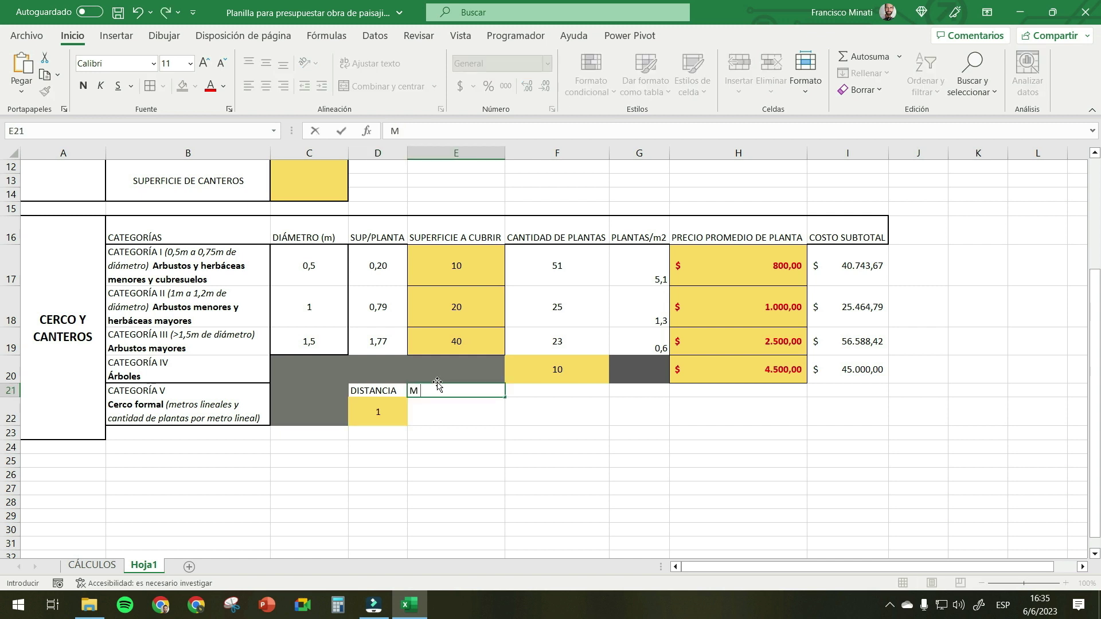
pyautogui.write(' LINEALES DE CERCO')
pyautogui.click(460, 411)
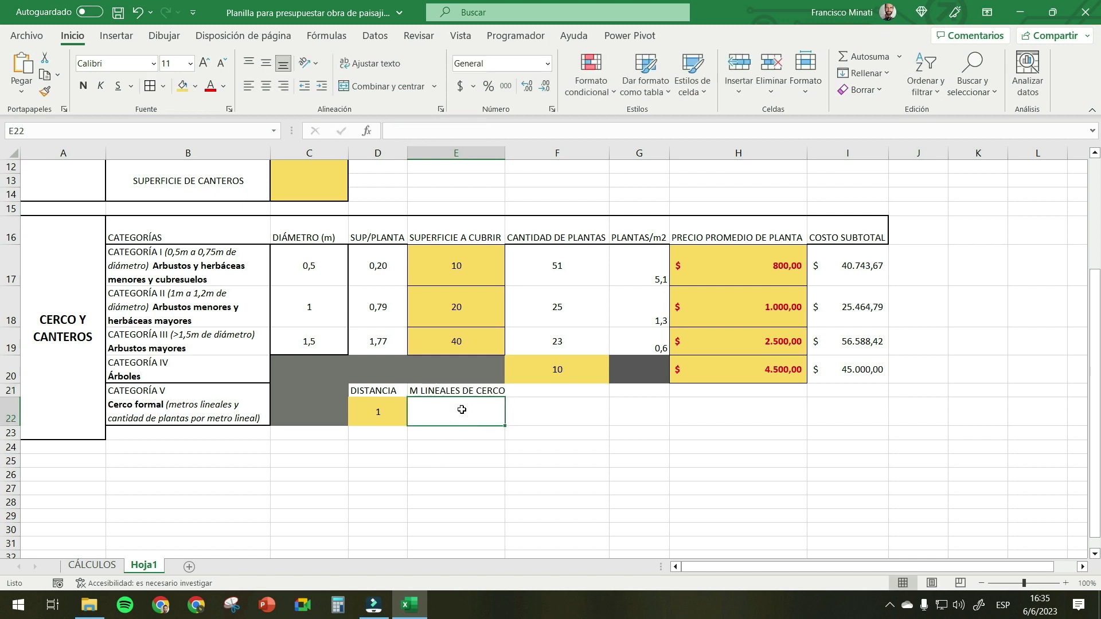
pyautogui.click(182, 85)
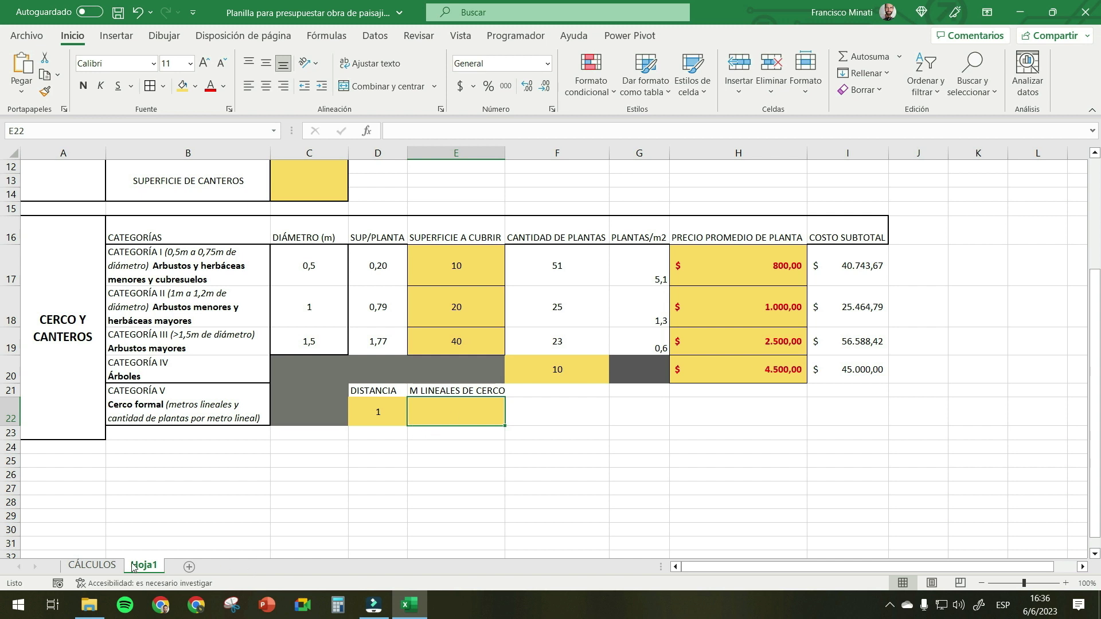
# - Check the reference fence metres in CÁLCULOS and enter 62 in E22 of Hoja1
pyautogui.click(92, 565)
pyautogui.click(565, 440)
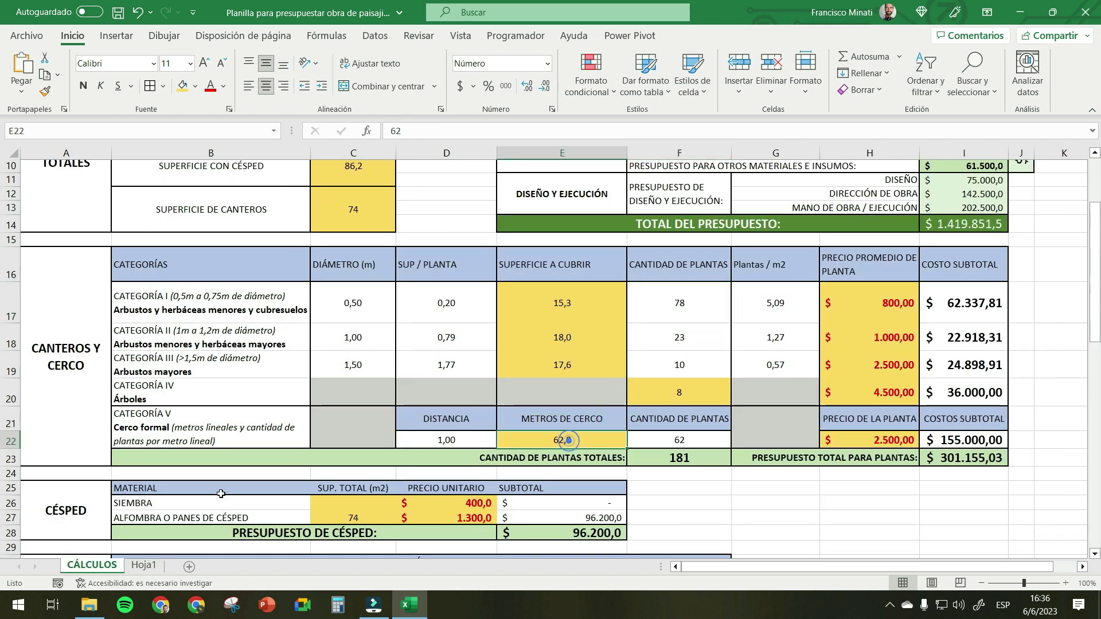
pyautogui.click(143, 565)
pyautogui.write('62')
pyautogui.press('Return')
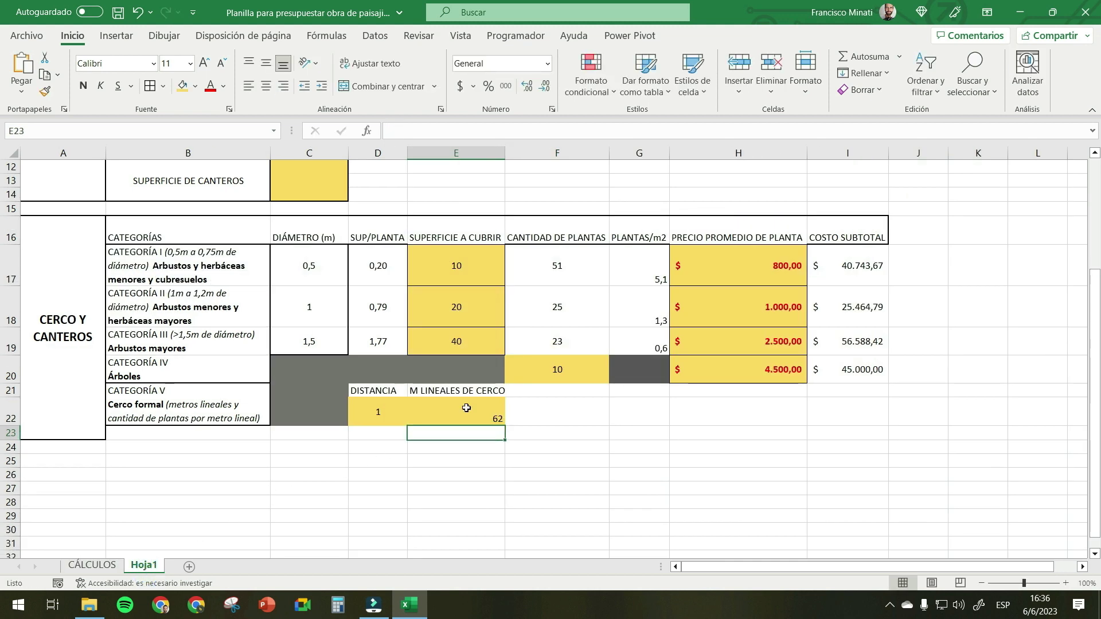
# - Check the corresponding heading in CÁLCULOS and copy CANTIDAD DE PLANTAS from F16 to F21 in Hoja1
pyautogui.click(92, 565)
pyautogui.click(681, 425)
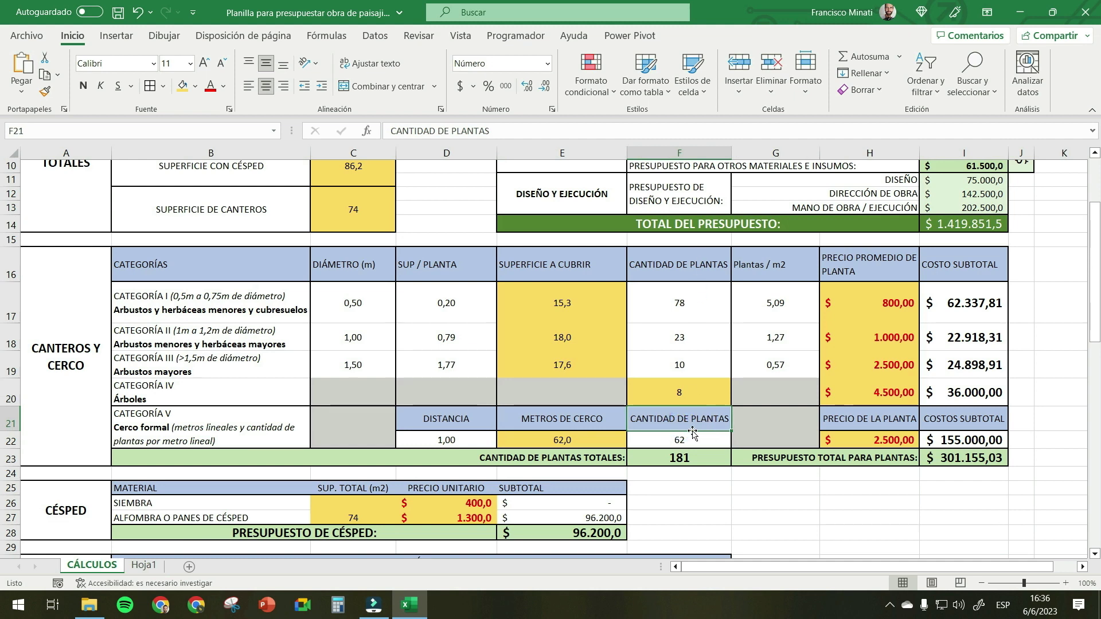
pyautogui.click(143, 565)
pyautogui.click(559, 235)
pyautogui.hotkey('ctrl', 'c')
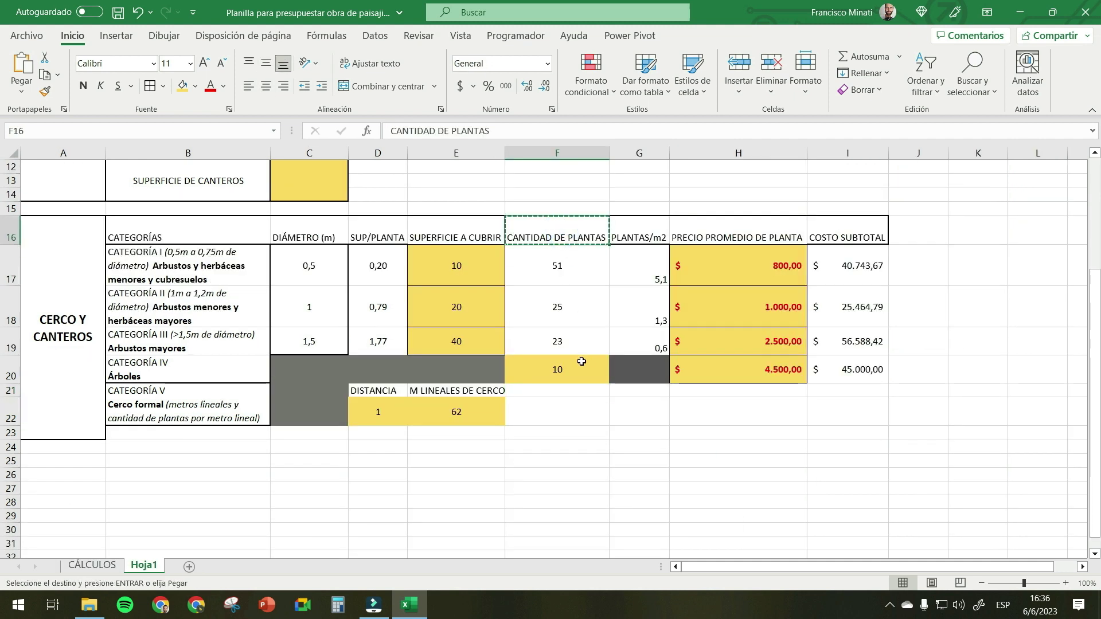
pyautogui.click(564, 391)
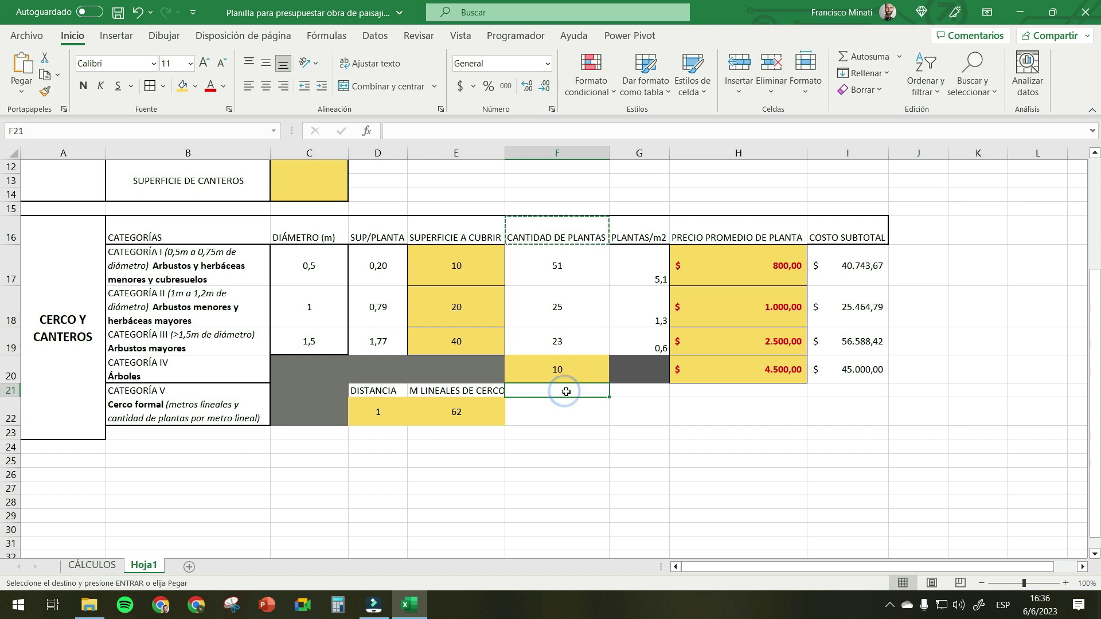
pyautogui.hotkey('ctrl', 'v')
# - Calculate the formal fence's plant quantity in F22 with the formula =E22/D22
pyautogui.click(572, 422)
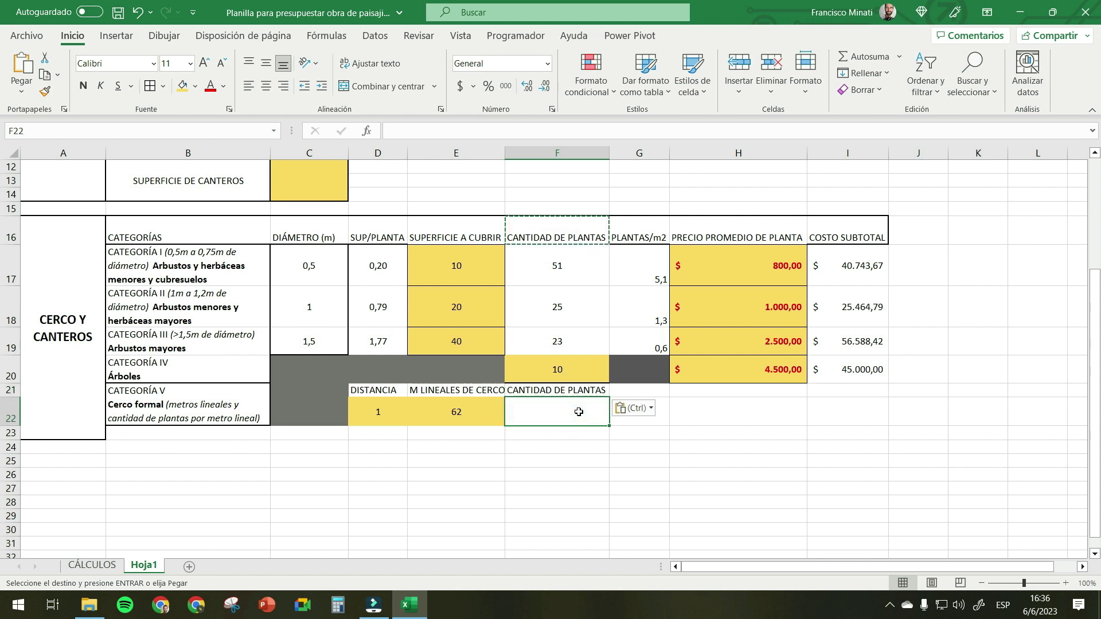
pyautogui.write('=')
pyautogui.click(444, 413)
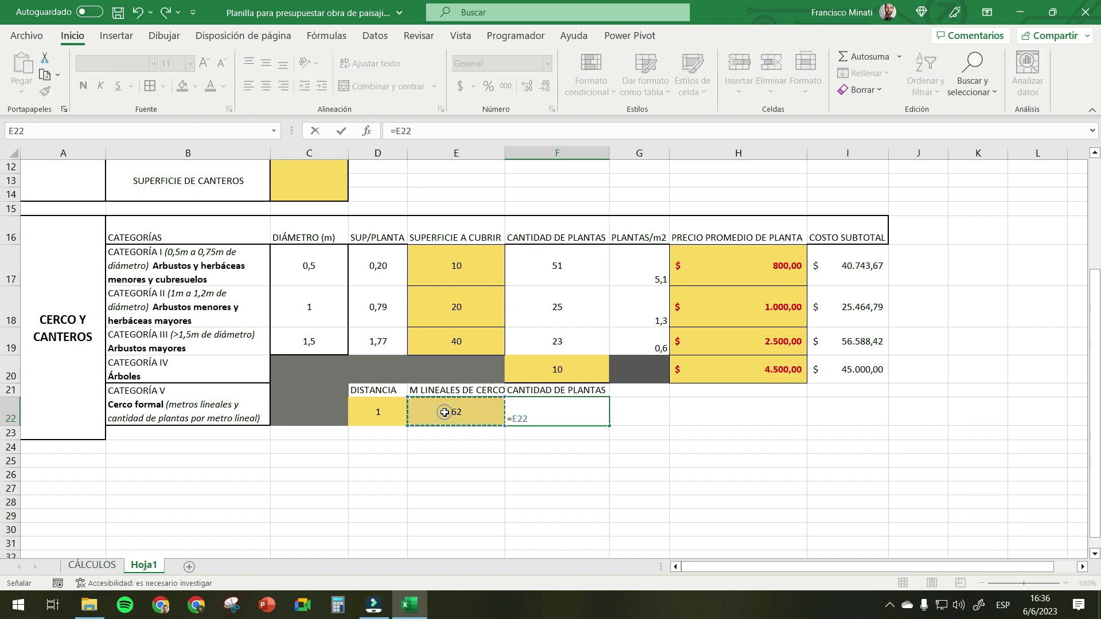
pyautogui.write('/')
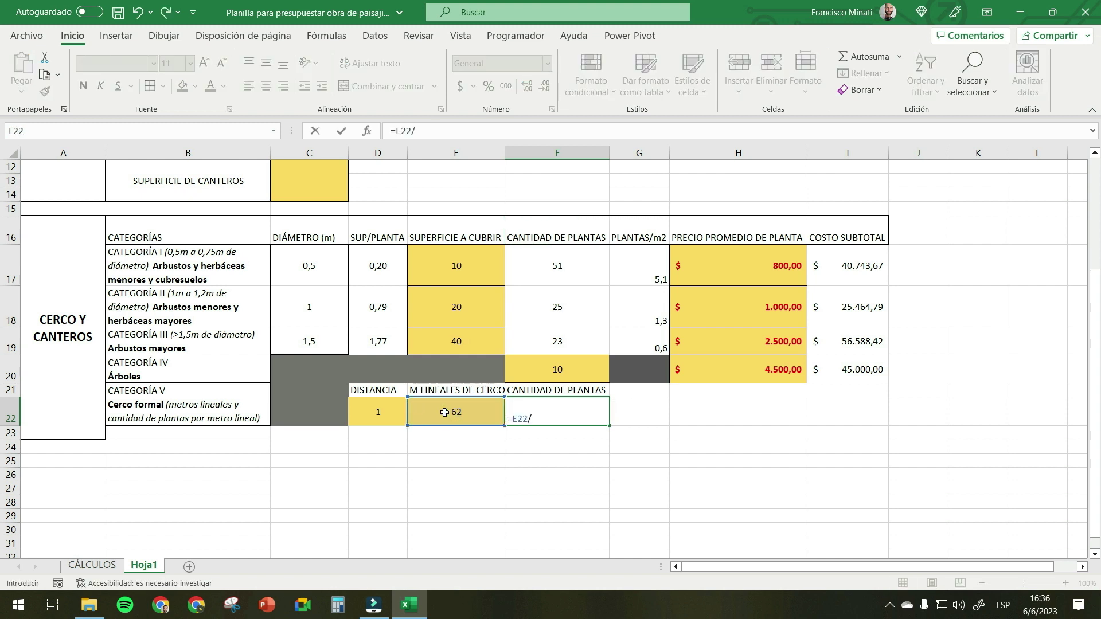
pyautogui.click(372, 402)
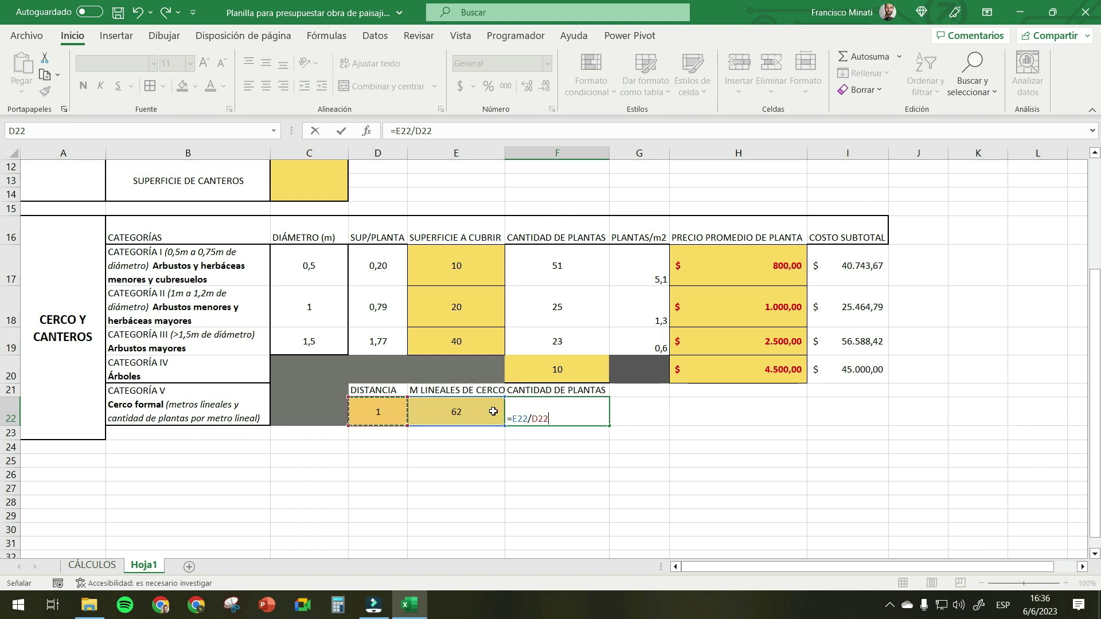
pyautogui.press('Return')
pyautogui.click(556, 408)
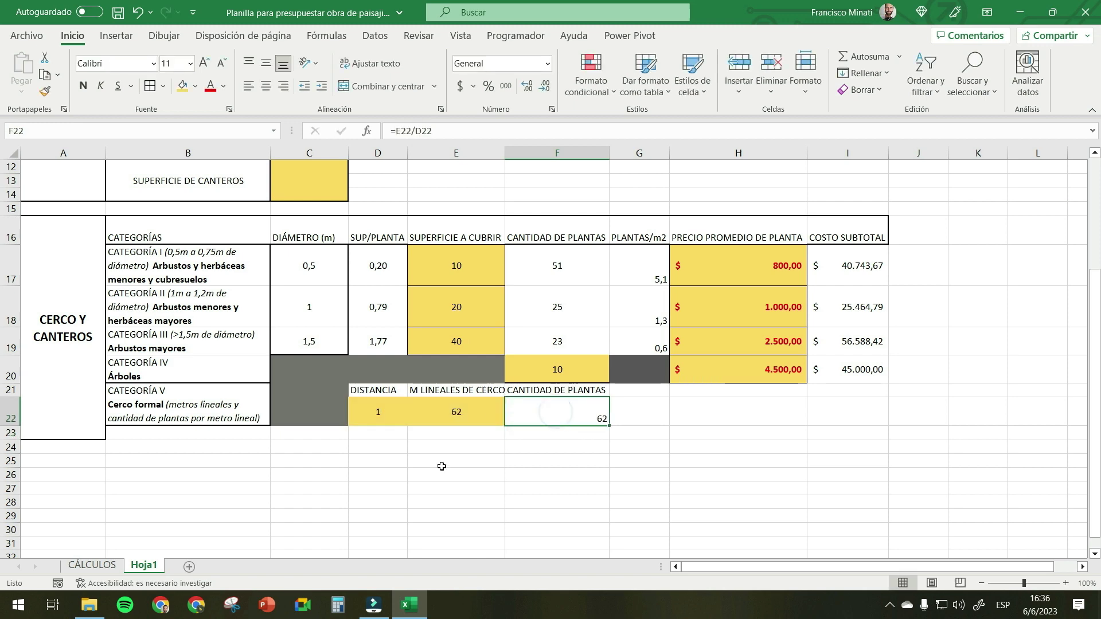
# - Compare the fence metres and plant quantity of CATEGORÍA V in CÁLCULOS with the row on Hoja1
pyautogui.click(91, 564)
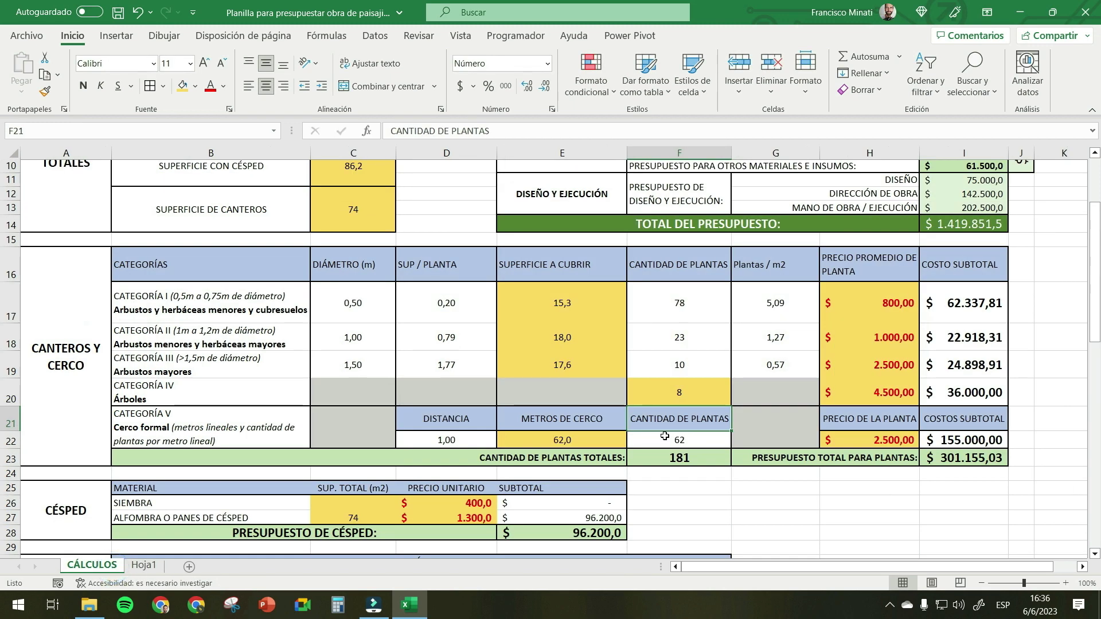
pyautogui.click(568, 438)
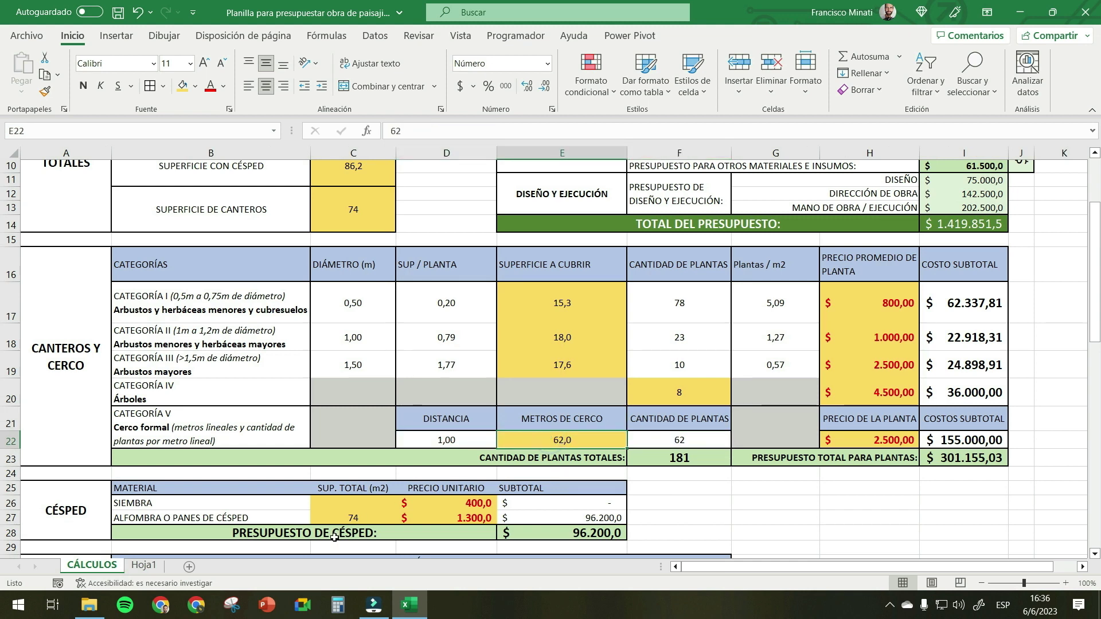
pyautogui.click(143, 565)
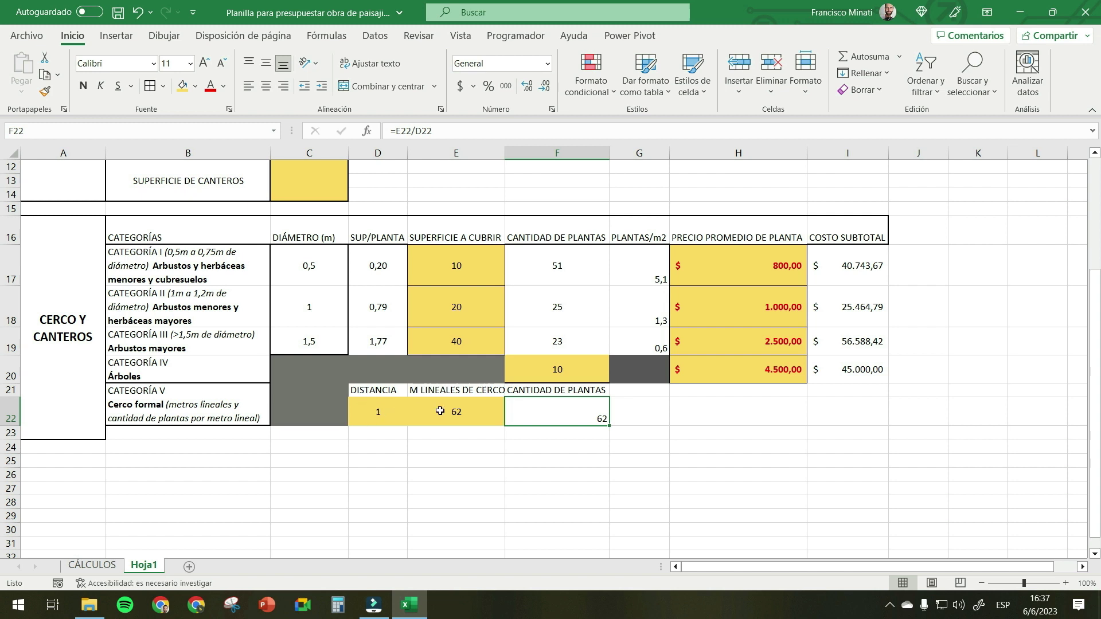
pyautogui.click(547, 412)
# - Try a planting distance of 0,75 in D22, check the plant quantity formula, and set the distance back to 1
pyautogui.click(375, 410)
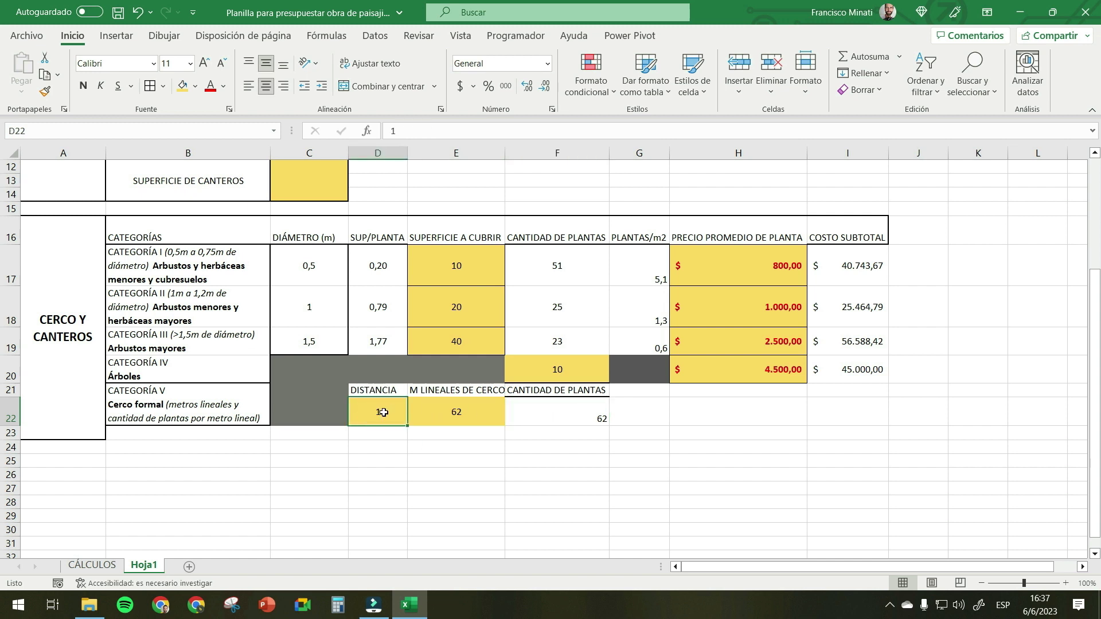
pyautogui.write('0,75')
pyautogui.press('Return')
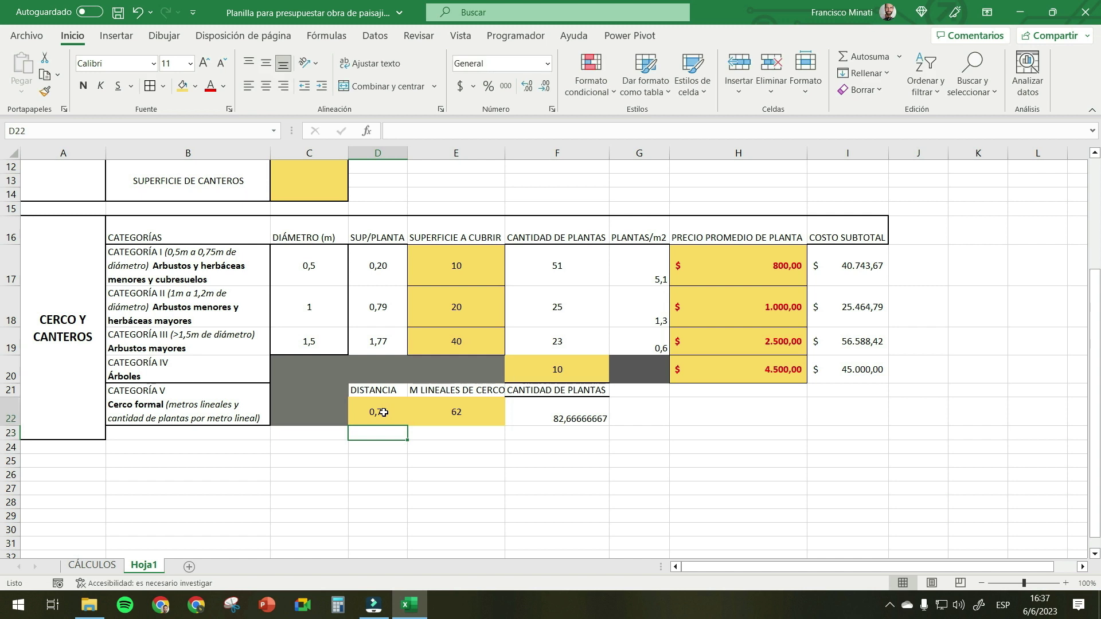
pyautogui.click(575, 419)
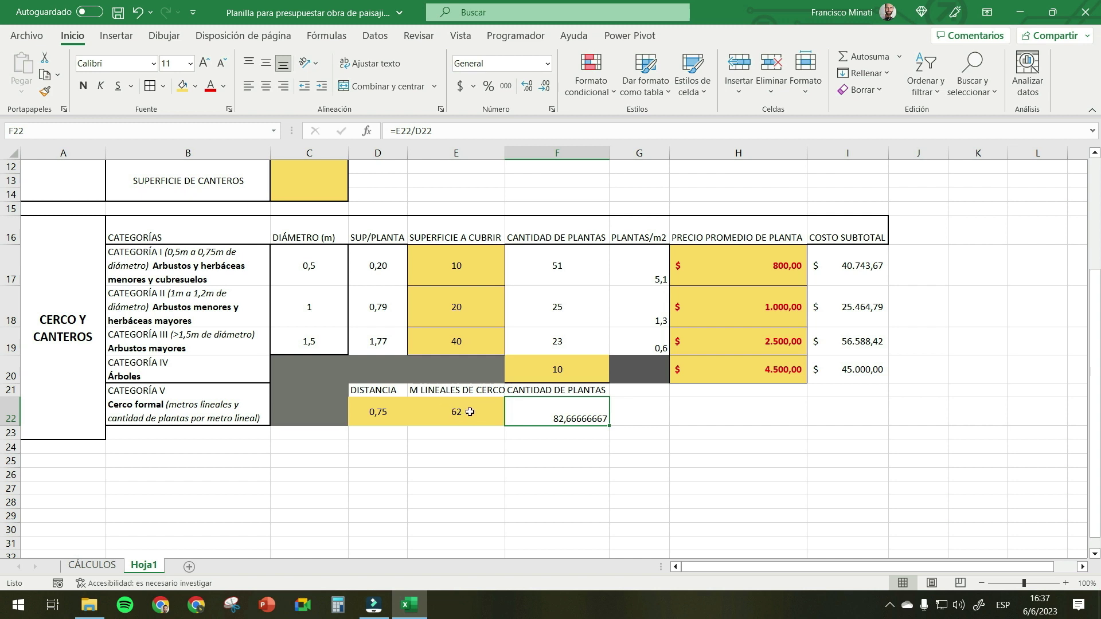
pyautogui.click(390, 403)
pyautogui.write('1')
pyautogui.press('Return')
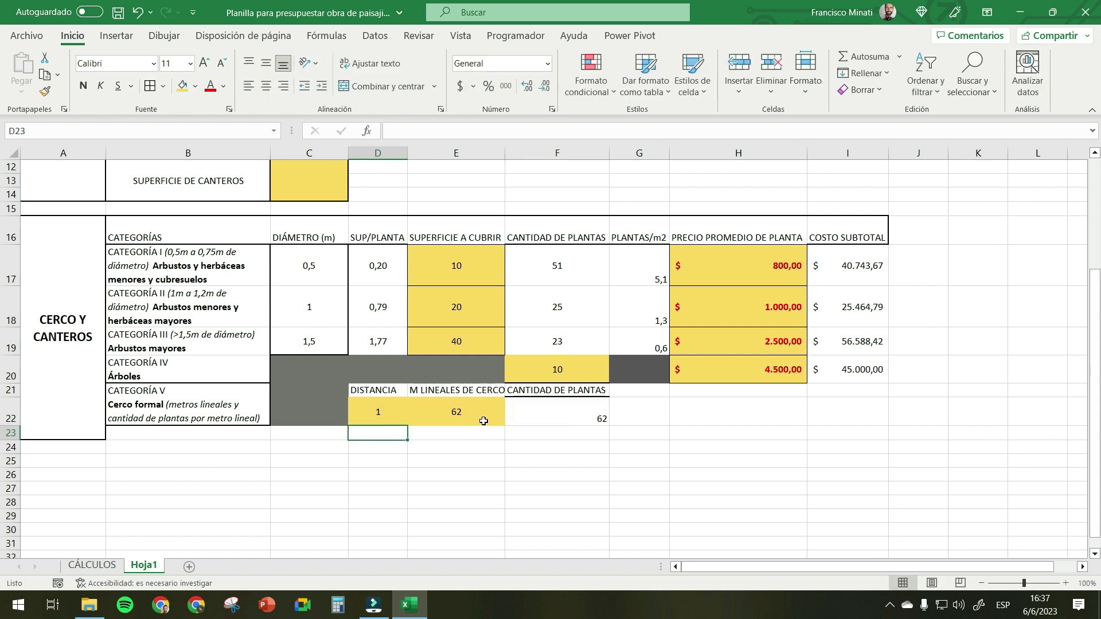
# - Centre the plant quantity in F22 horizontally and vertically
pyautogui.click(564, 412)
pyautogui.click(266, 86)
pyautogui.click(266, 63)
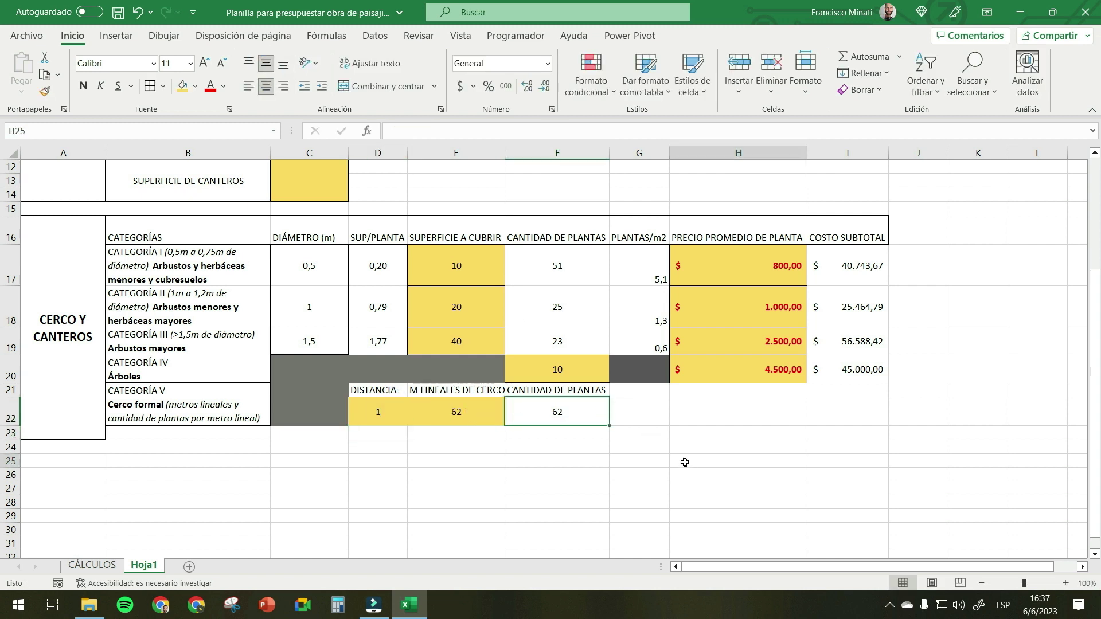
# - Fill G20:G22 with the same dark grey as the unused cells in C20:E20
pyautogui.moveTo(635, 389); pyautogui.dragTo(637, 411)
pyautogui.click(194, 87)
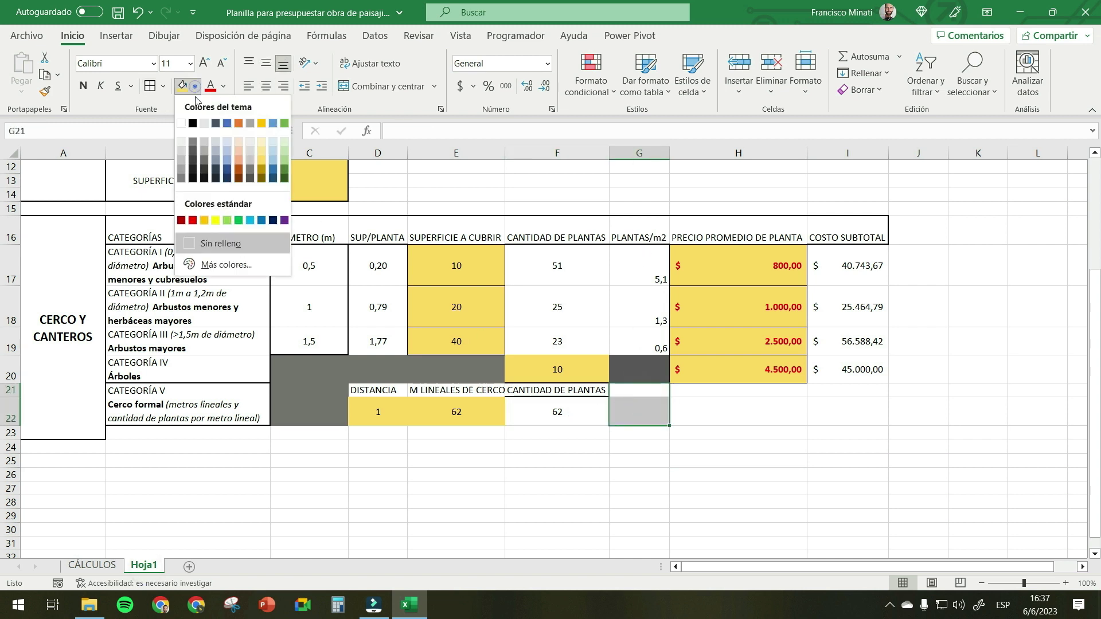
pyautogui.click(204, 161)
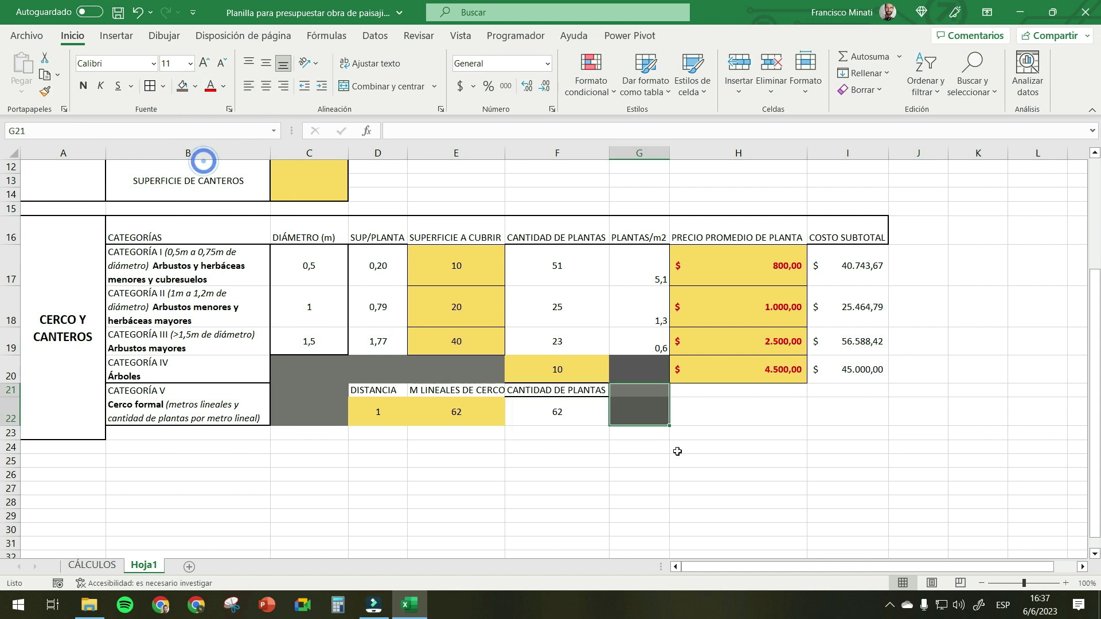
pyautogui.click(676, 451)
pyautogui.click(654, 388)
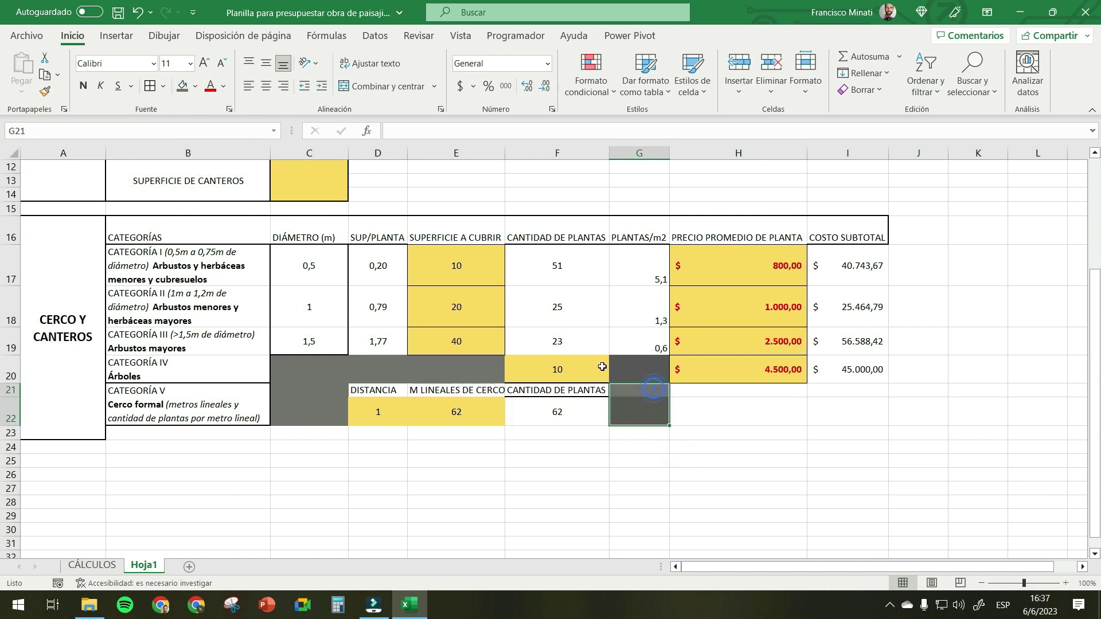
pyautogui.click(194, 87)
pyautogui.click(204, 161)
# - Copy the heading PRECIO PROMEDIO DE PLANTA from H16 to H21
pyautogui.click(707, 389)
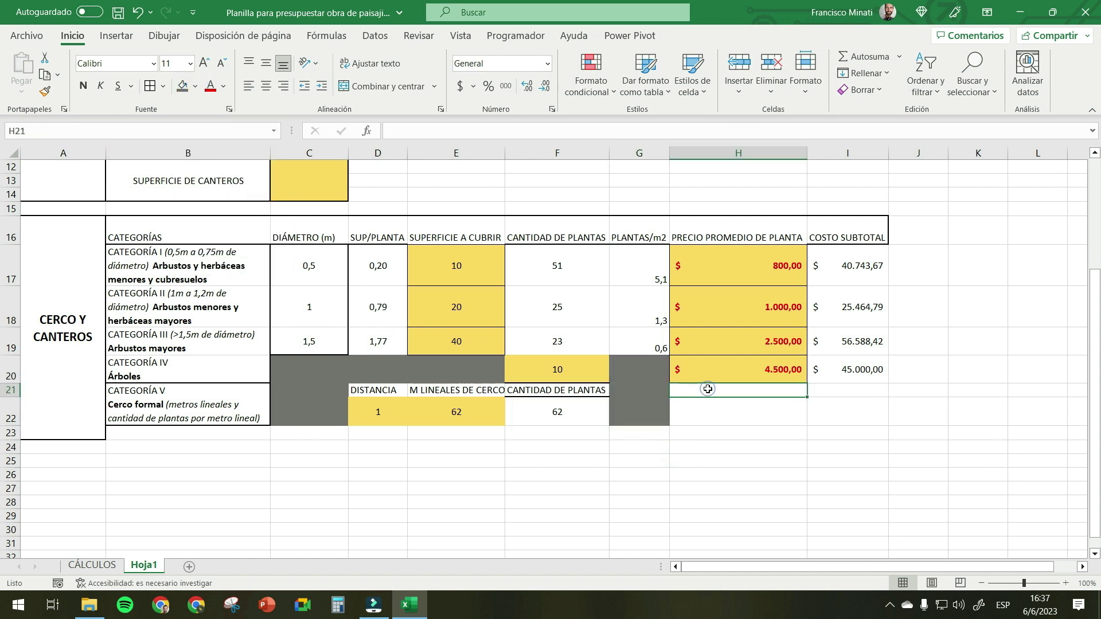
pyautogui.click(727, 235)
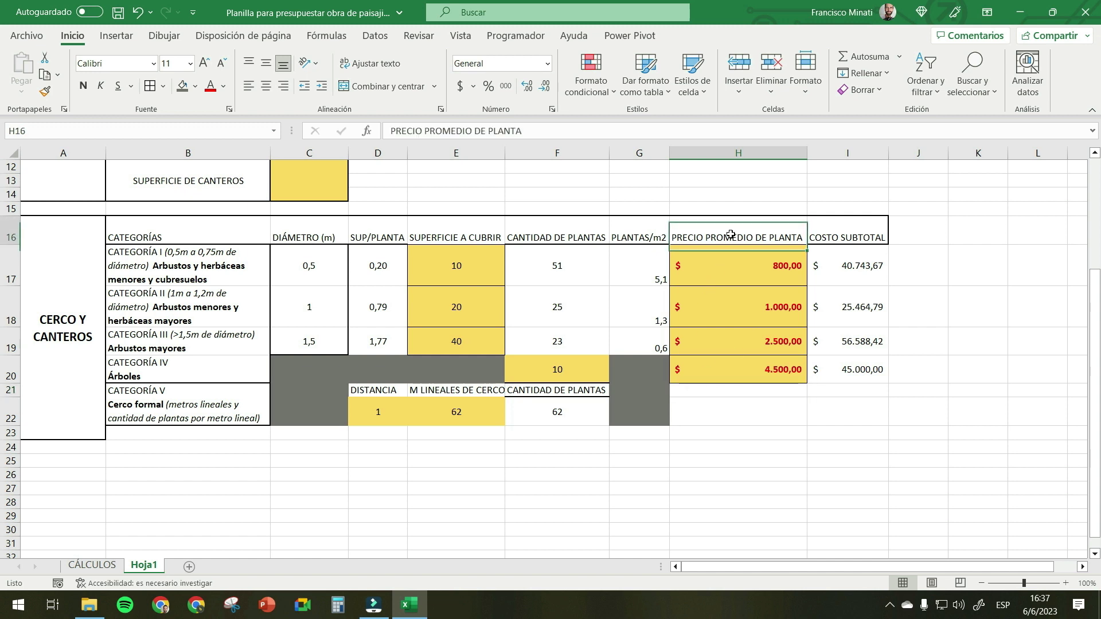
pyautogui.hotkey('ctrl', 'c')
pyautogui.click(705, 385)
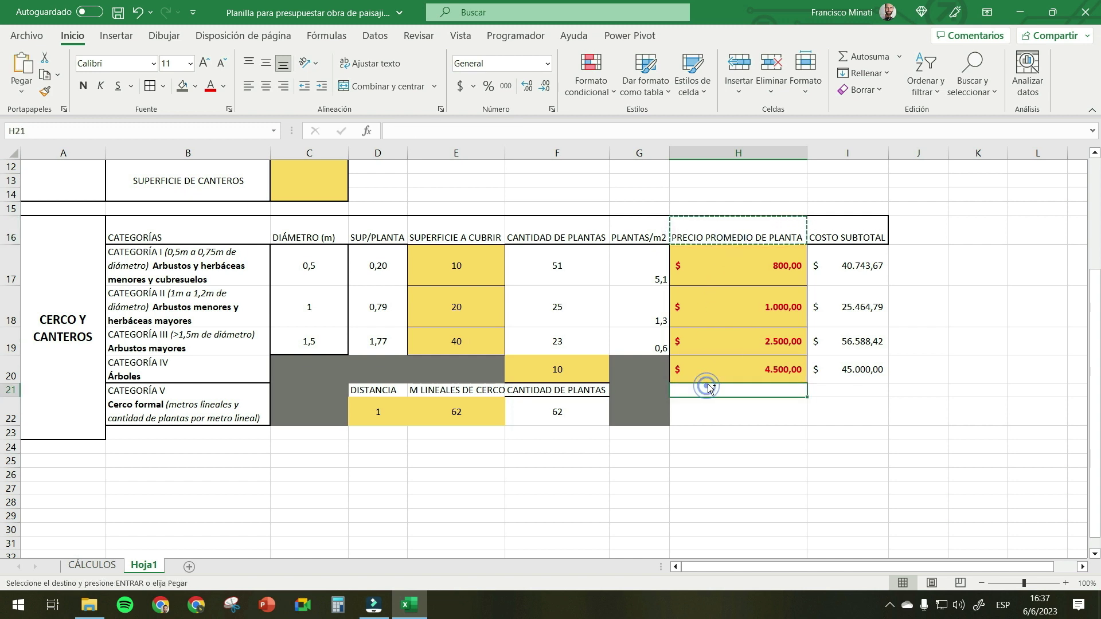
pyautogui.hotkey('ctrl', 'v')
# - Check the reference fence plant price in CÁLCULOS and enter 2500 in H22 of Hoja1
pyautogui.click(710, 410)
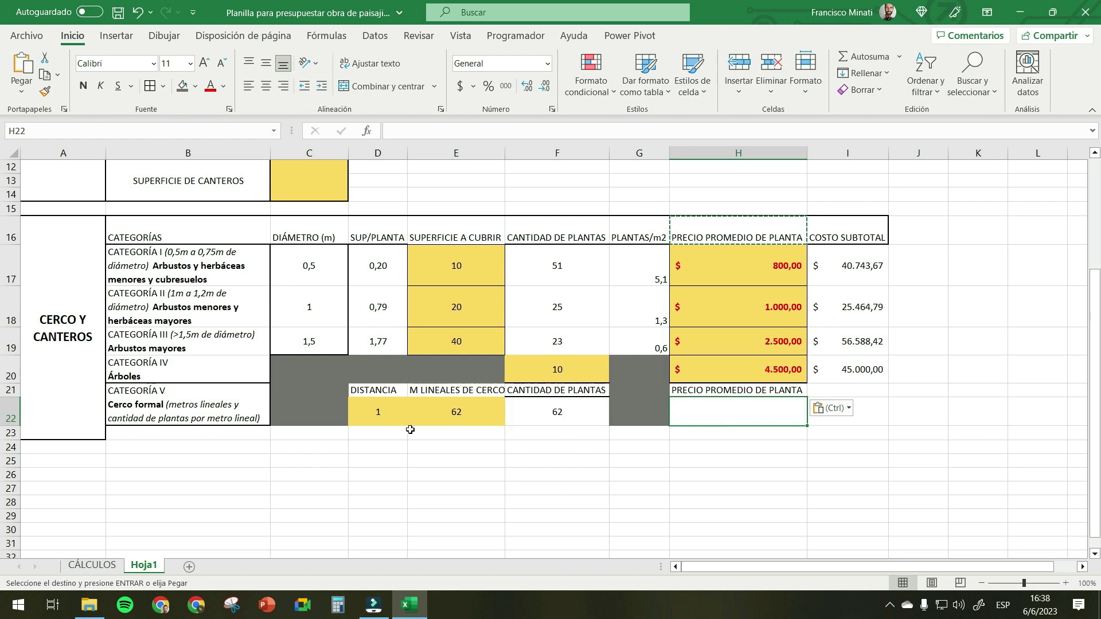
pyautogui.click(112, 567)
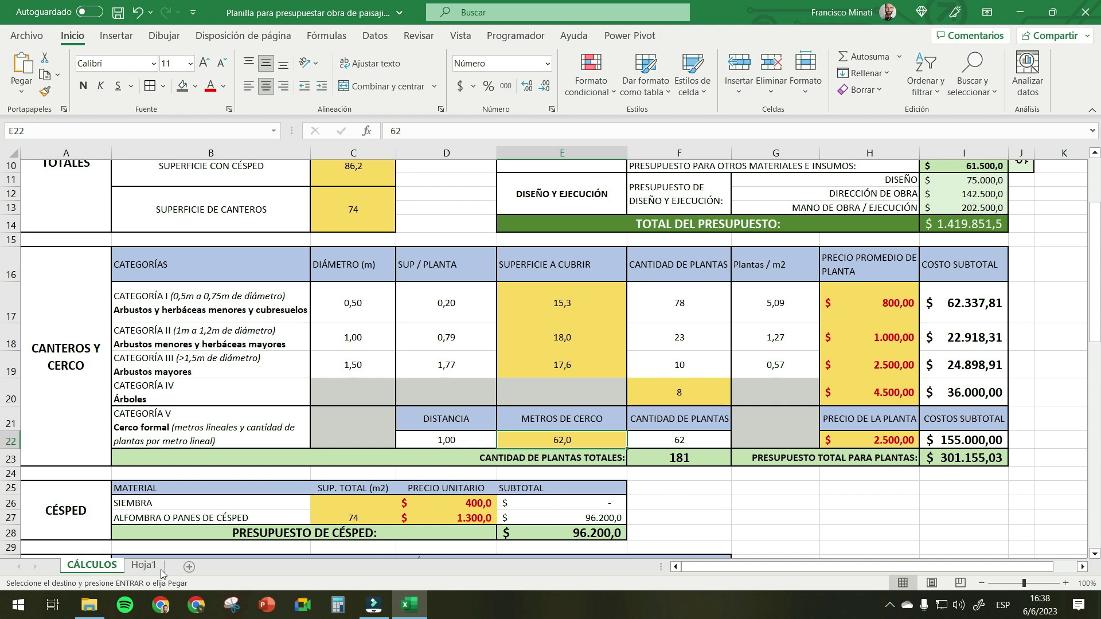
pyautogui.click(143, 565)
pyautogui.doubleClick(768, 403)
pyautogui.write('25000')
pyautogui.press('Return')
pyautogui.press('Up')
pyautogui.write('25000')
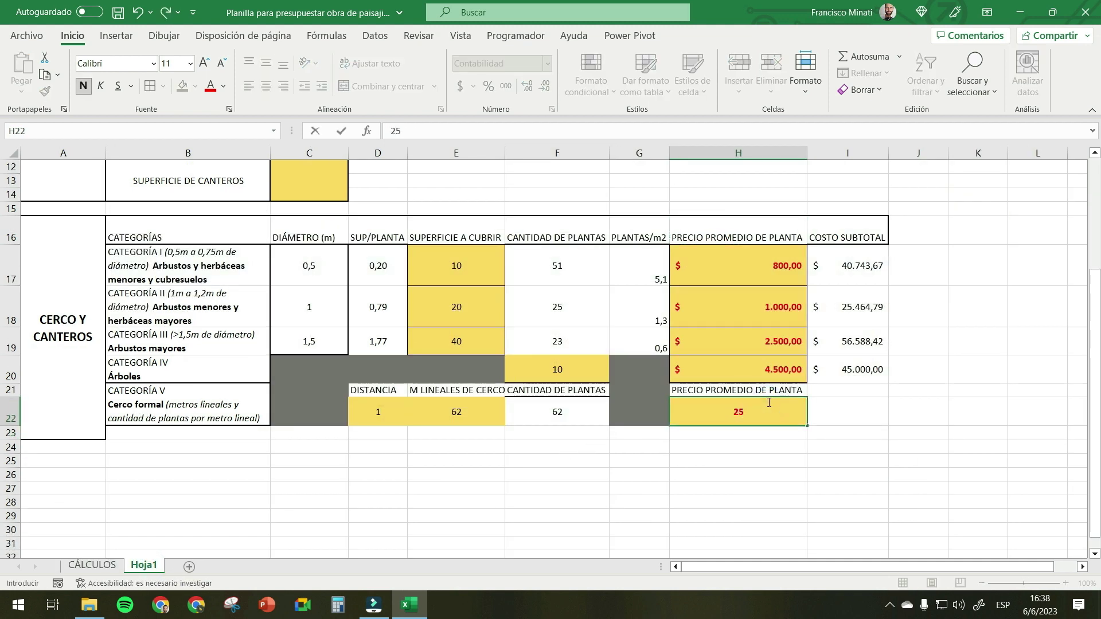
pyautogui.press('Return')
pyautogui.press('Up')
pyautogui.click(760, 448)
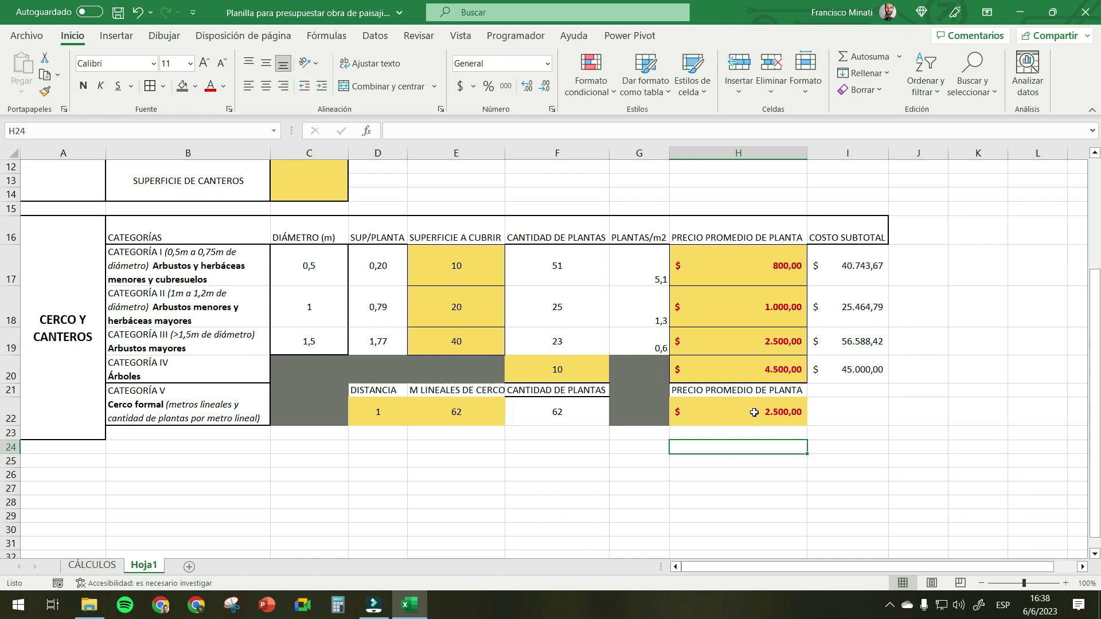
pyautogui.click(756, 433)
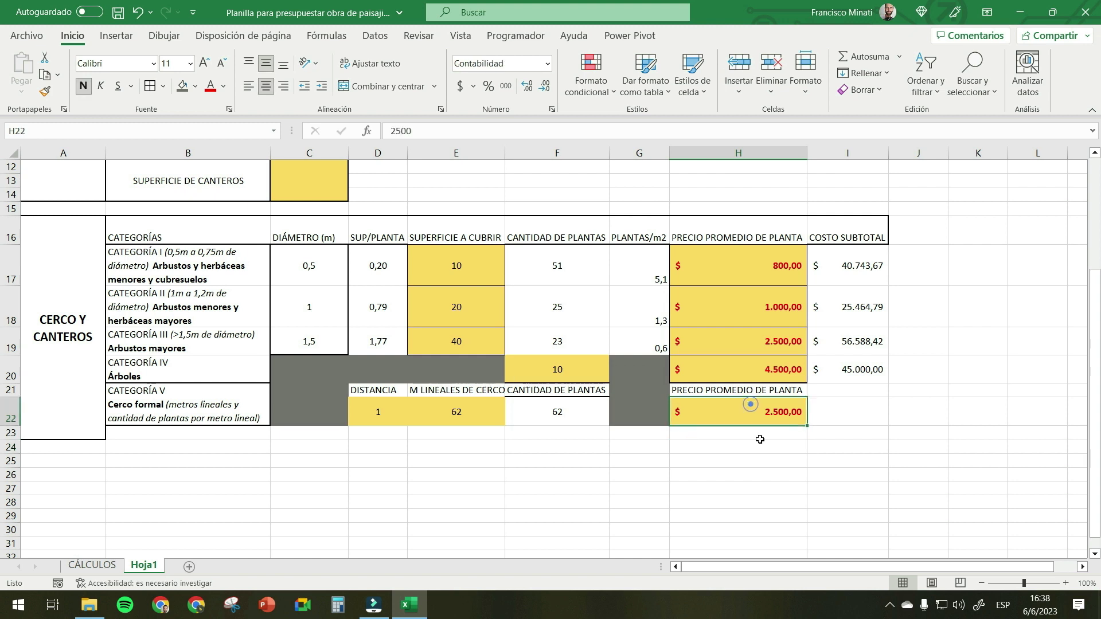
# - Copy the heading COSTO SUBTOTAL from I16 to I21
pyautogui.click(843, 390)
pyautogui.click(865, 222)
pyautogui.hotkey('ctrl', 'c')
pyautogui.click(843, 391)
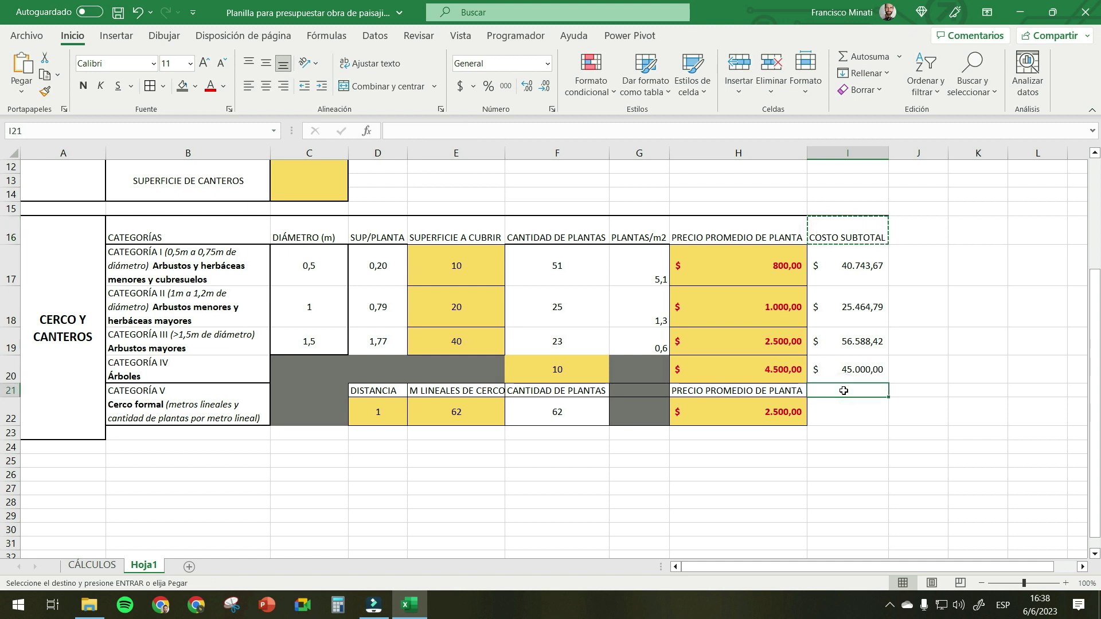
pyautogui.hotkey('ctrl', 'v')
# - Calculate the formal fence's subtotal cost in I22 with the formula =H22*F22
pyautogui.click(845, 413)
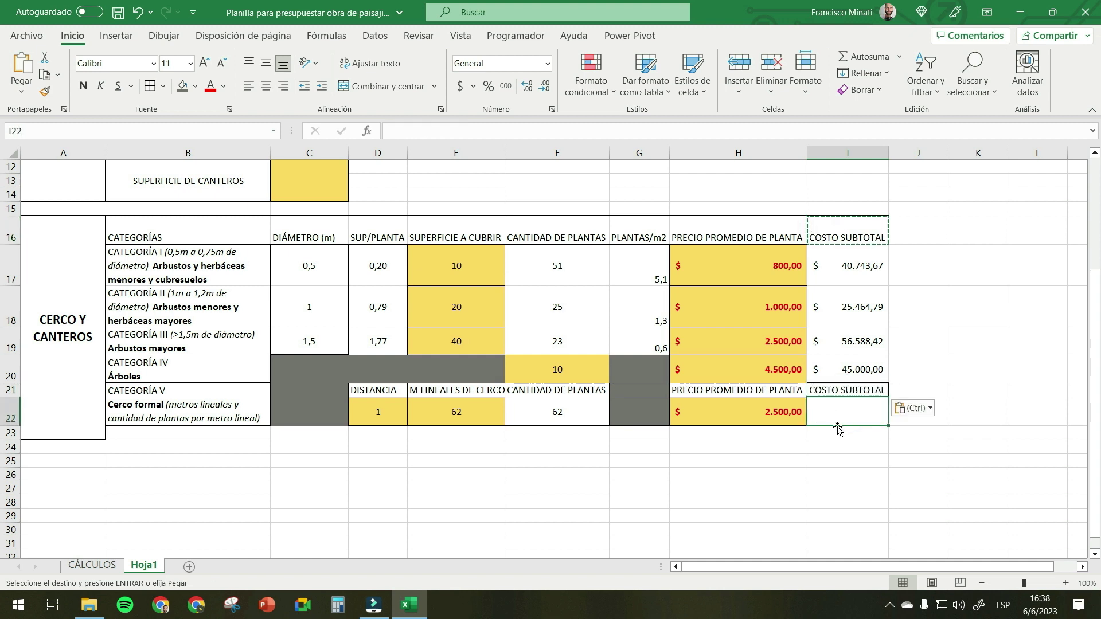
pyautogui.write('=')
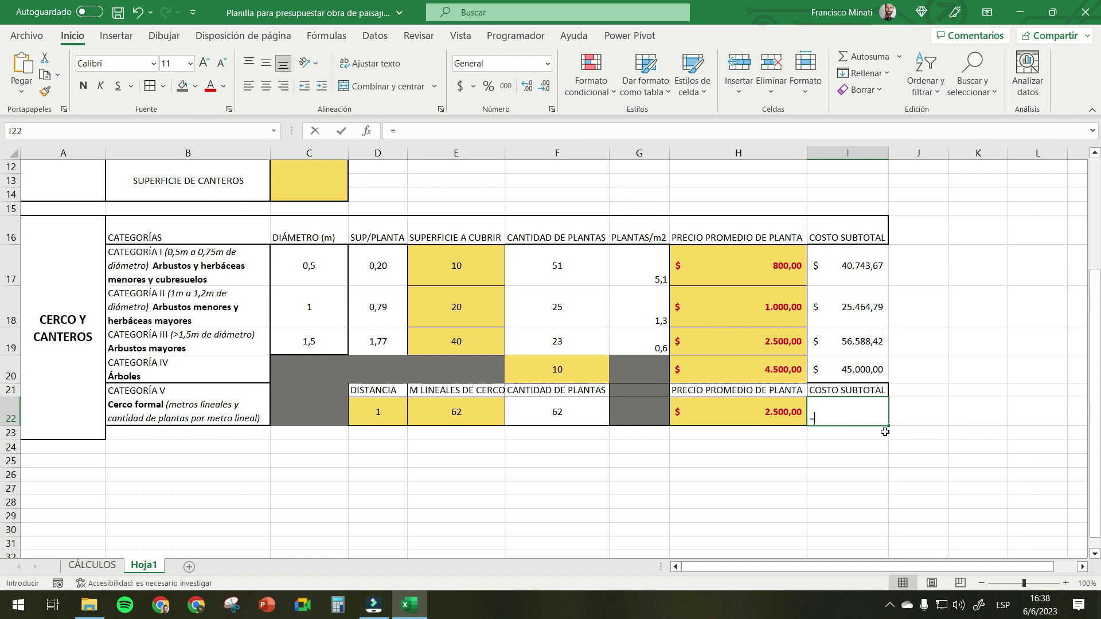
pyautogui.click(745, 411)
pyautogui.write('*')
pyautogui.click(568, 412)
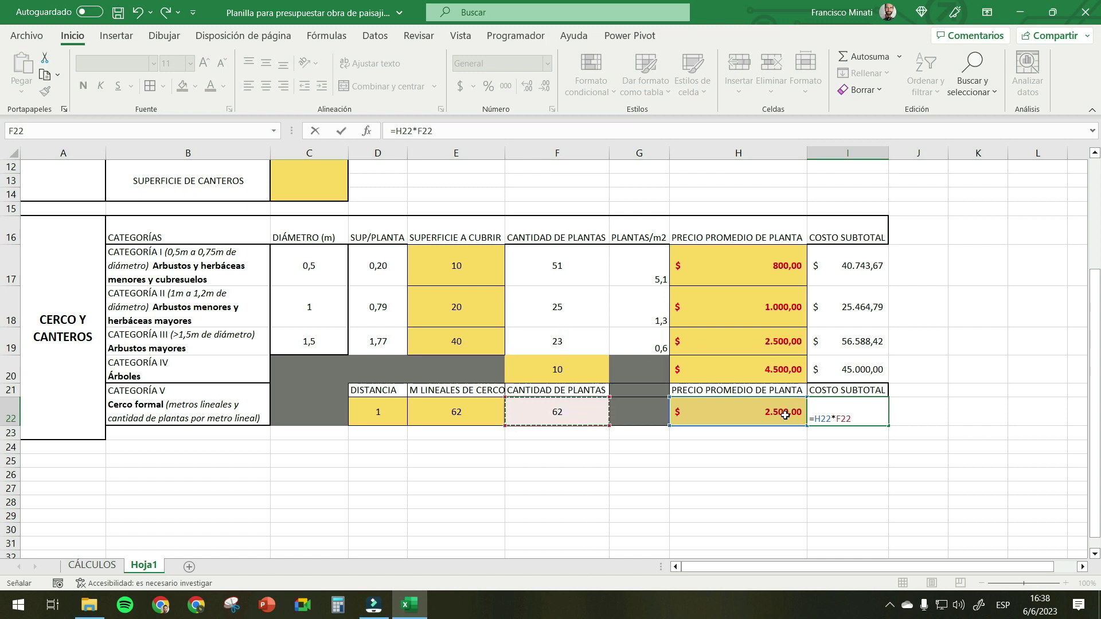
pyautogui.press('Return')
pyautogui.click(851, 411)
# - Examine the fence subtotal and the row 23 labels and total formulas in CÁLCULOS, and return to Hoja1
pyautogui.click(94, 565)
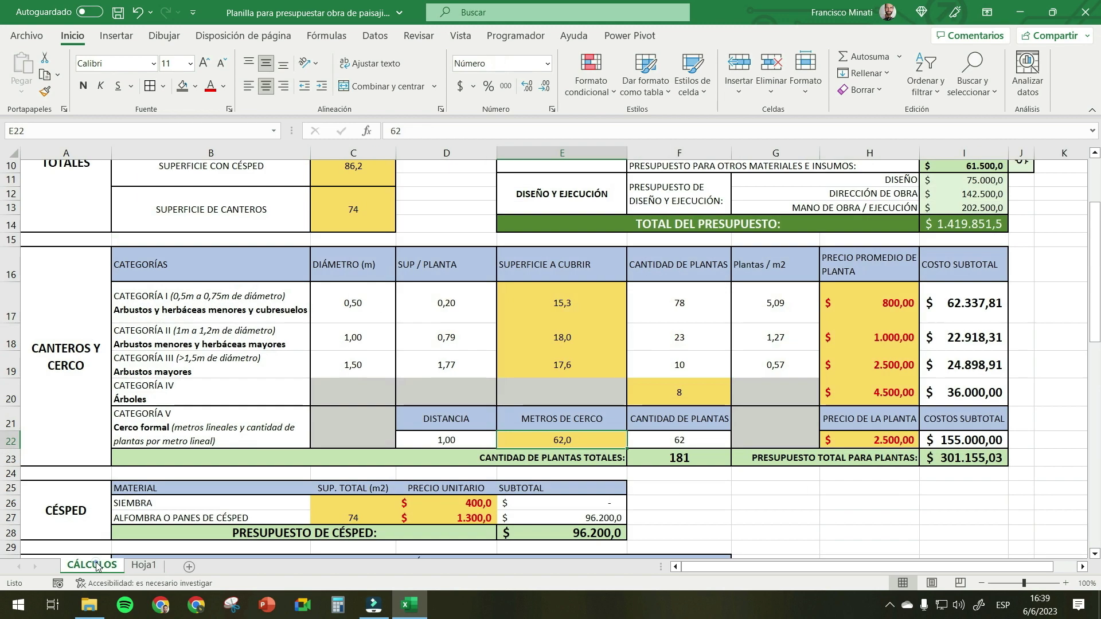
pyautogui.click(946, 440)
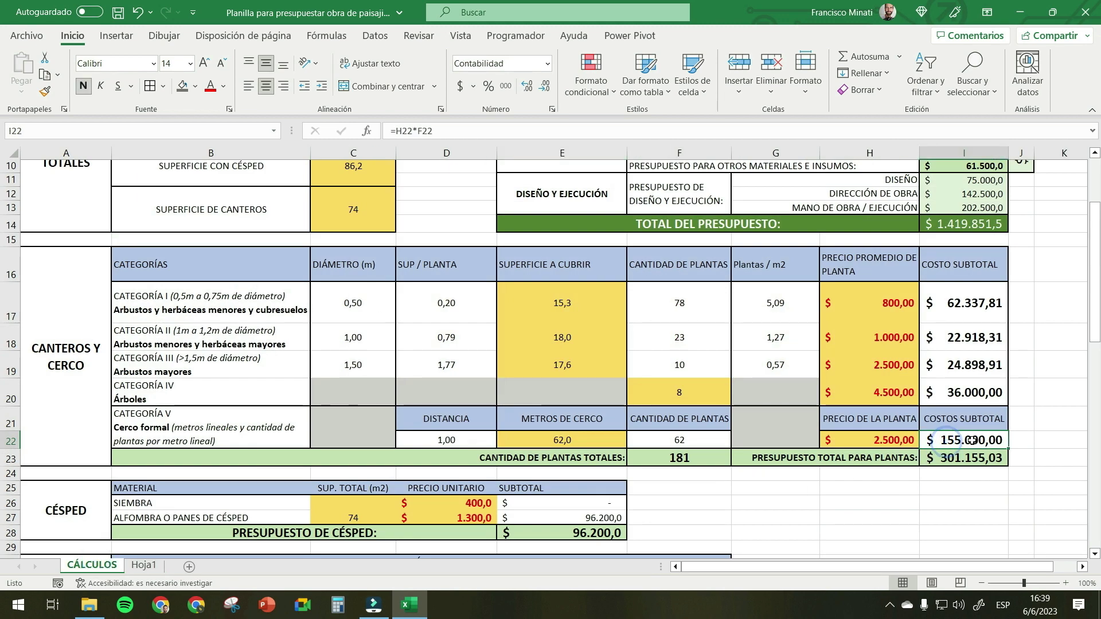
pyautogui.click(256, 458)
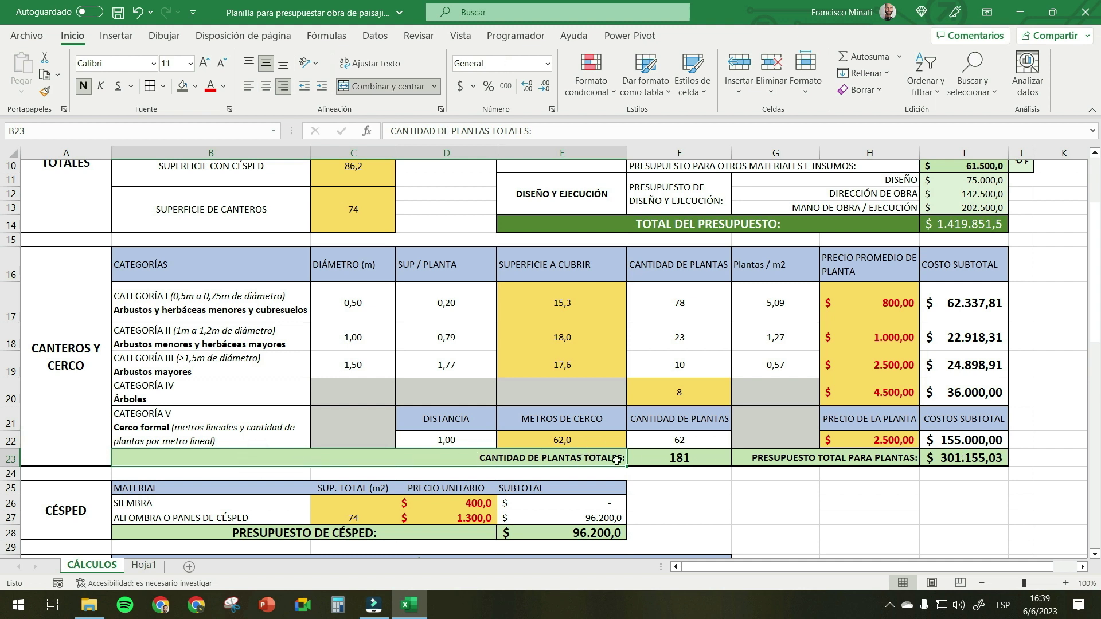
pyautogui.click(679, 455)
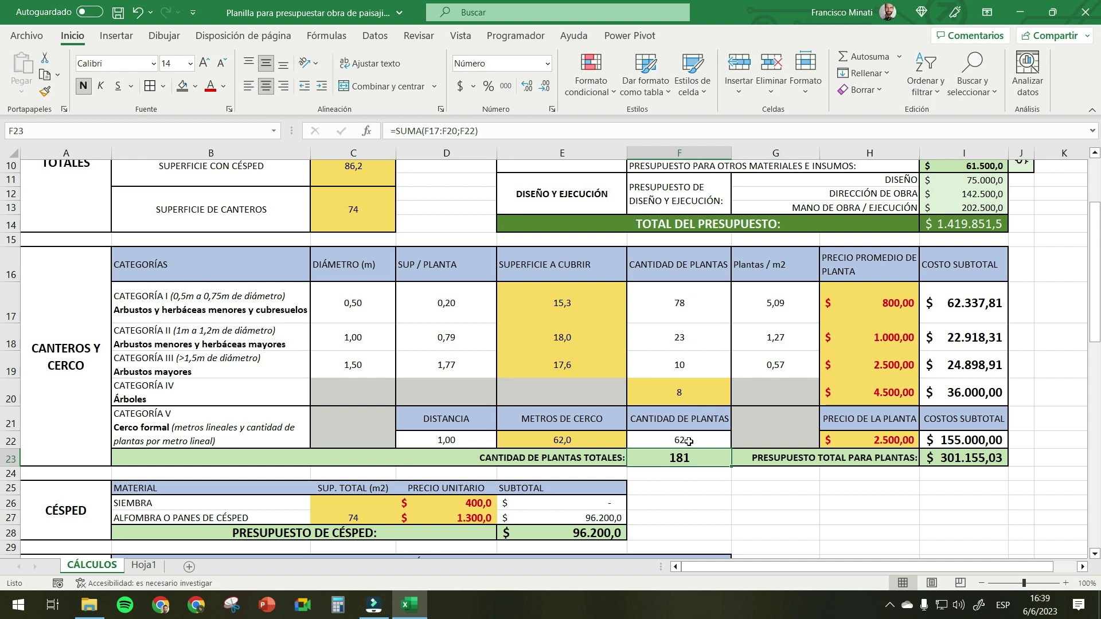
pyautogui.click(798, 459)
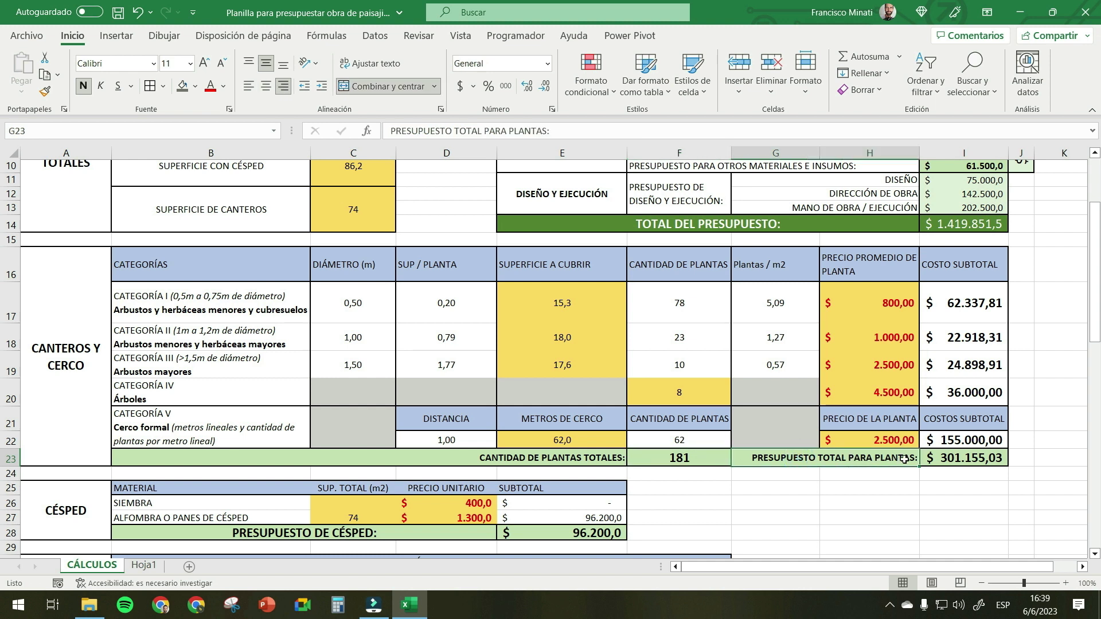
pyautogui.click(974, 457)
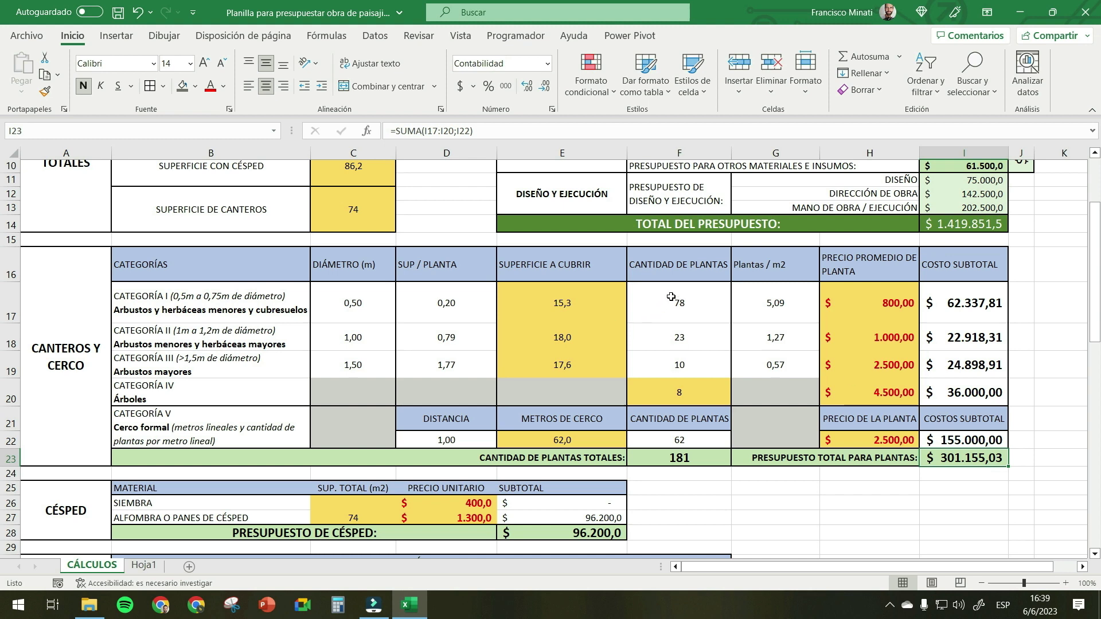
pyautogui.hotkey('ctrl', 'pagedown')
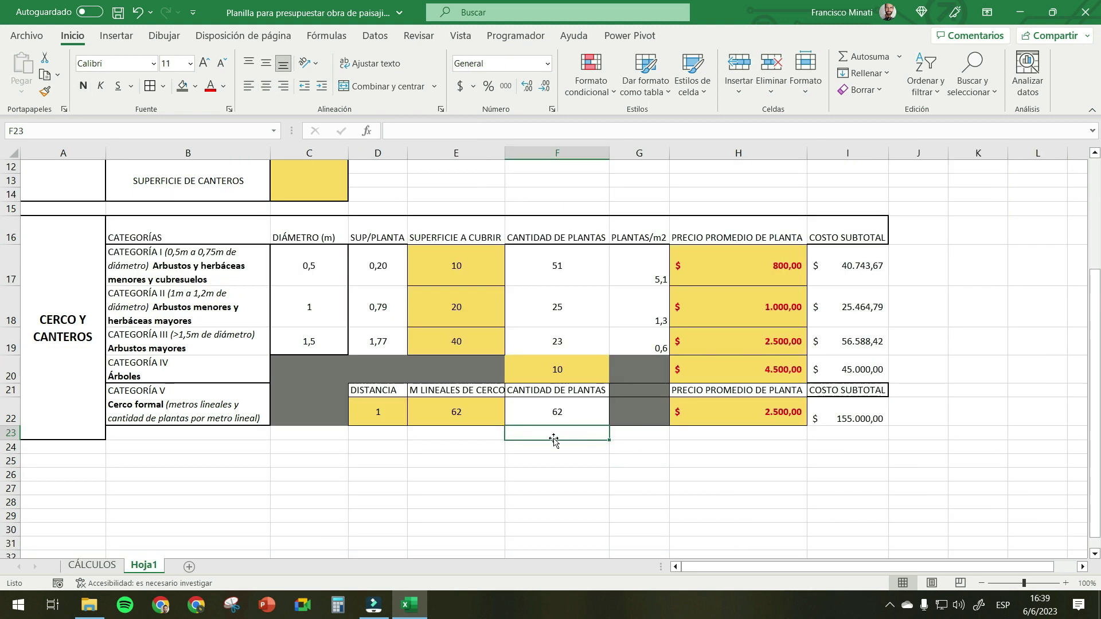
# - Total the plant quantities in F23 with the formula =SUMA(F17:F20;F22)
pyautogui.write('=SUMA(')
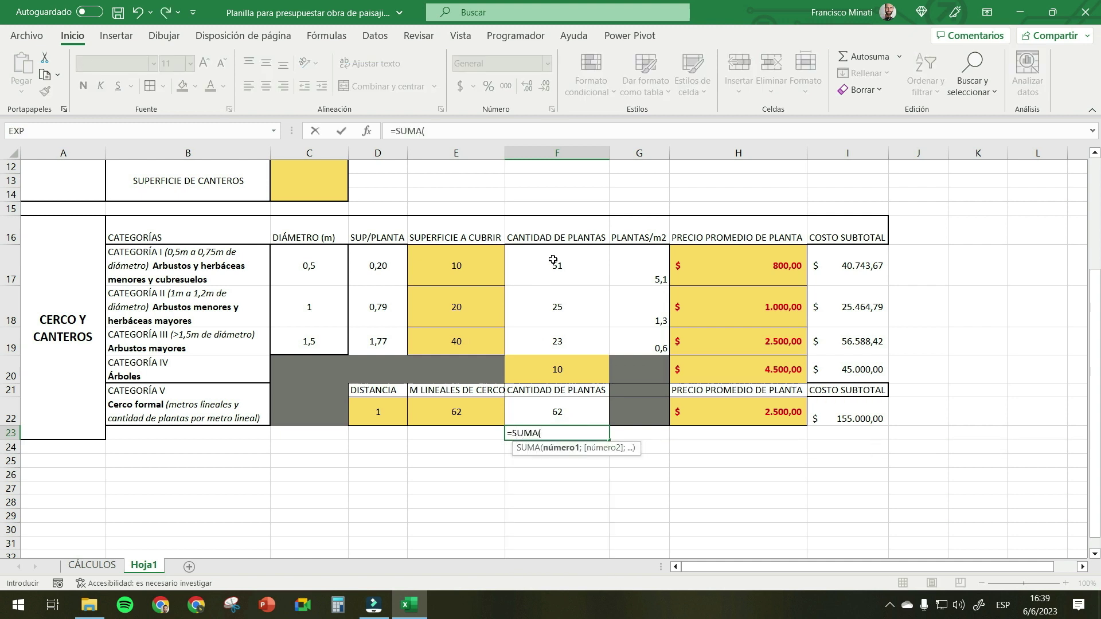
pyautogui.moveTo(553, 260); pyautogui.dragTo(563, 358)
pyautogui.write(';')
pyautogui.click(569, 412)
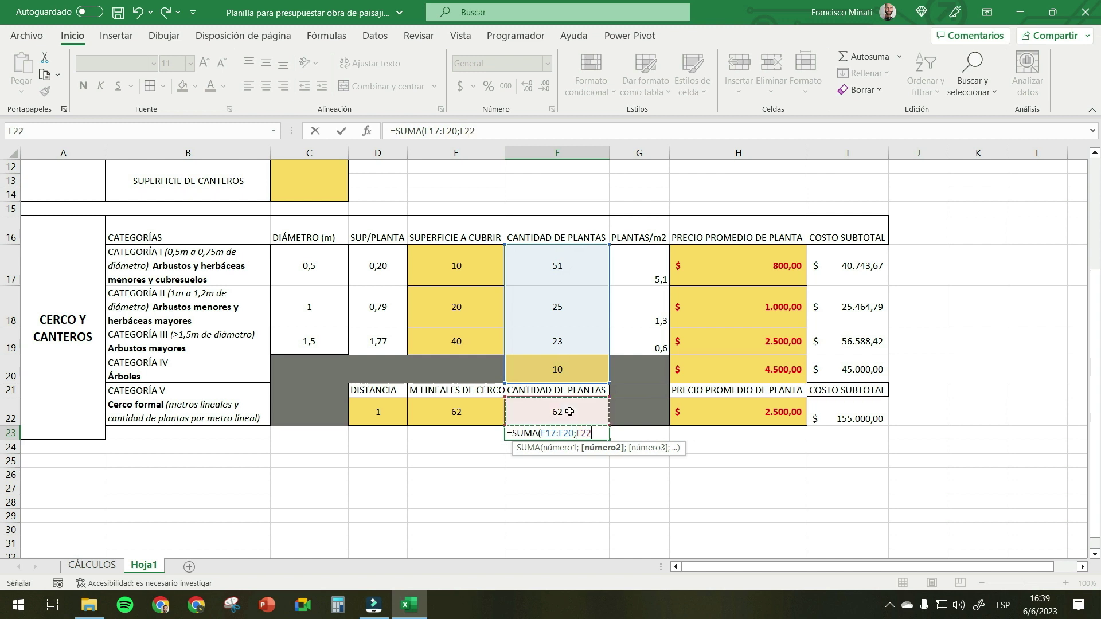
pyautogui.write(')')
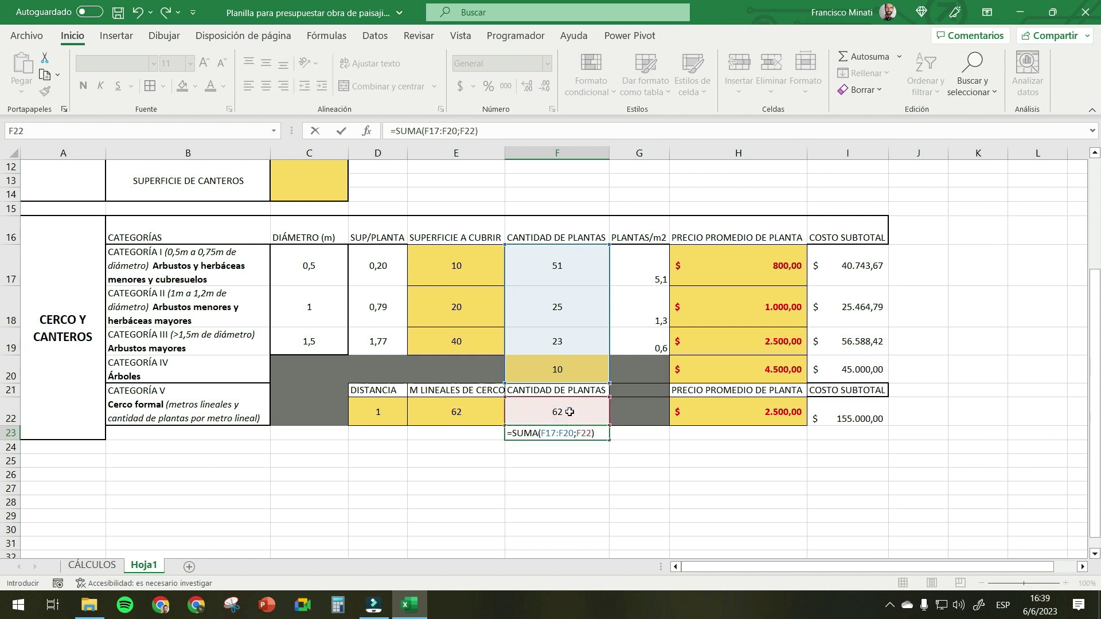
pyautogui.press('Return')
pyautogui.click(581, 432)
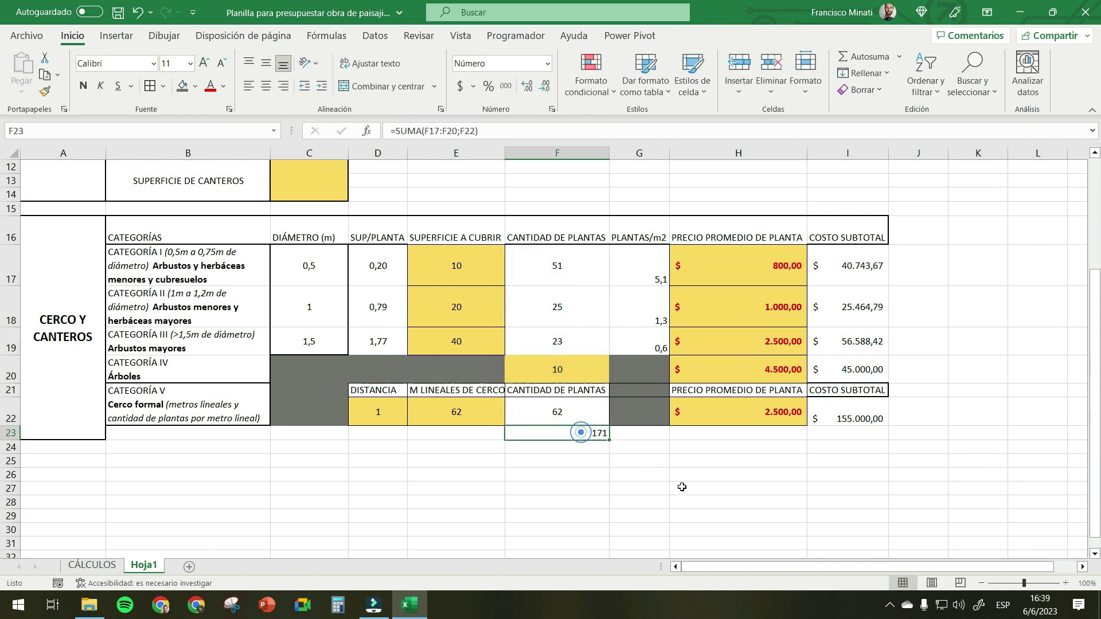
# - Total the cost subtotals in I23 with the formula =SUMA(I17:I20;I22)
pyautogui.click(868, 436)
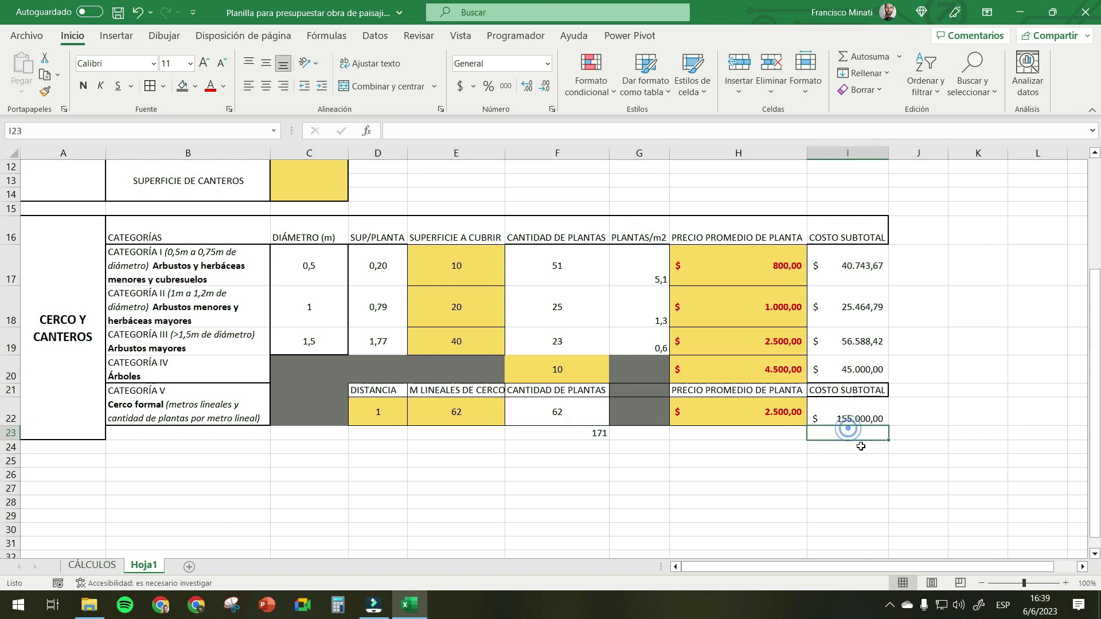
pyautogui.write('=SUMA(')
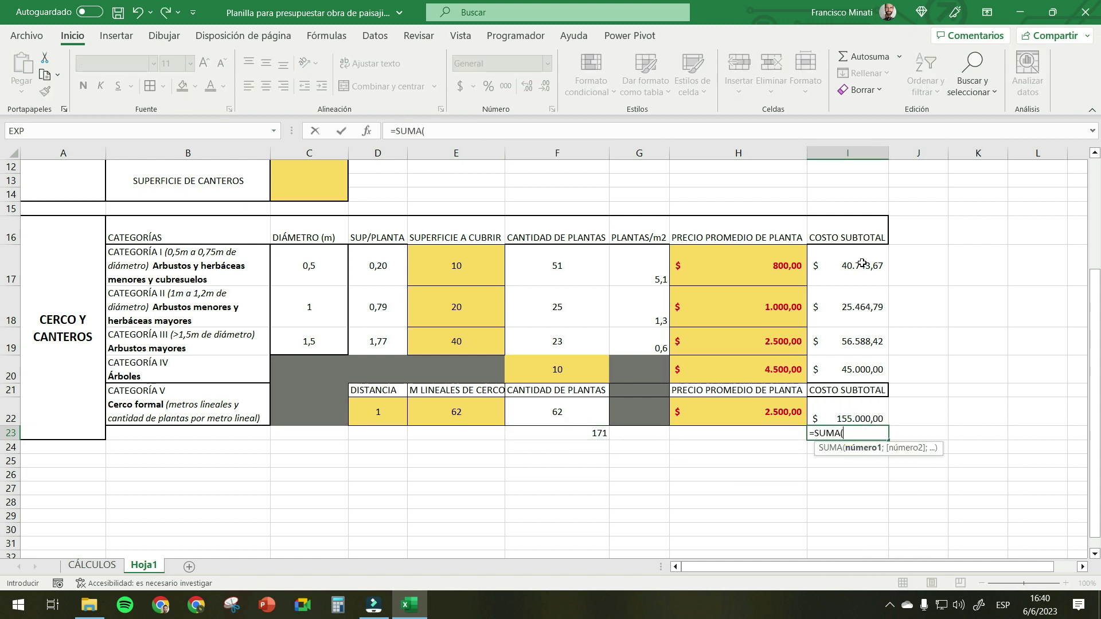
pyautogui.moveTo(861, 263); pyautogui.dragTo(866, 362)
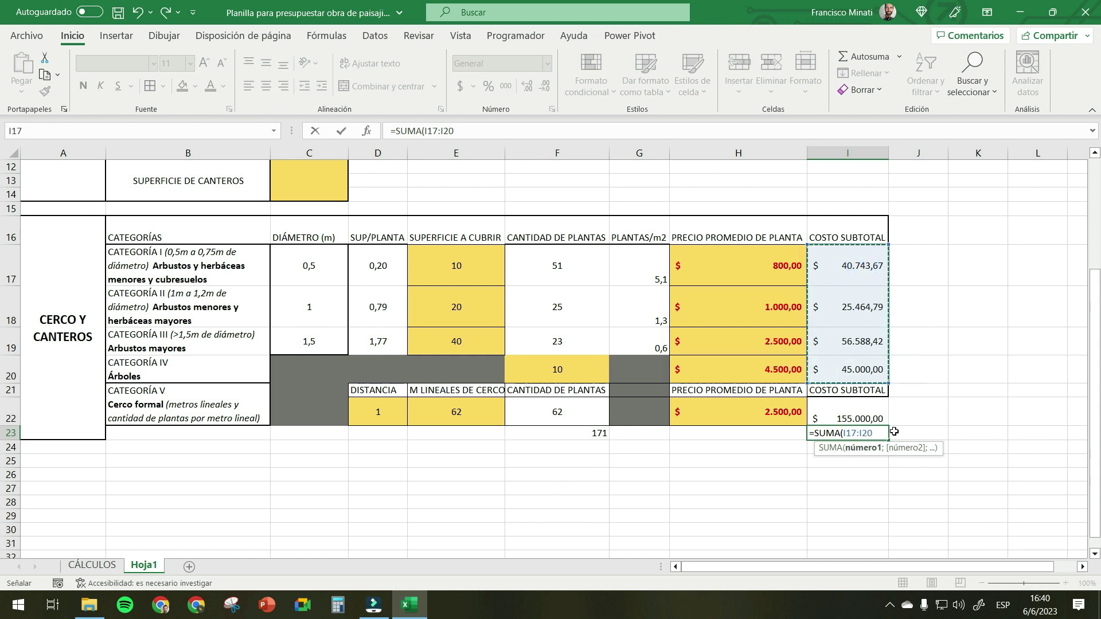
pyautogui.write(';')
pyautogui.click(876, 415)
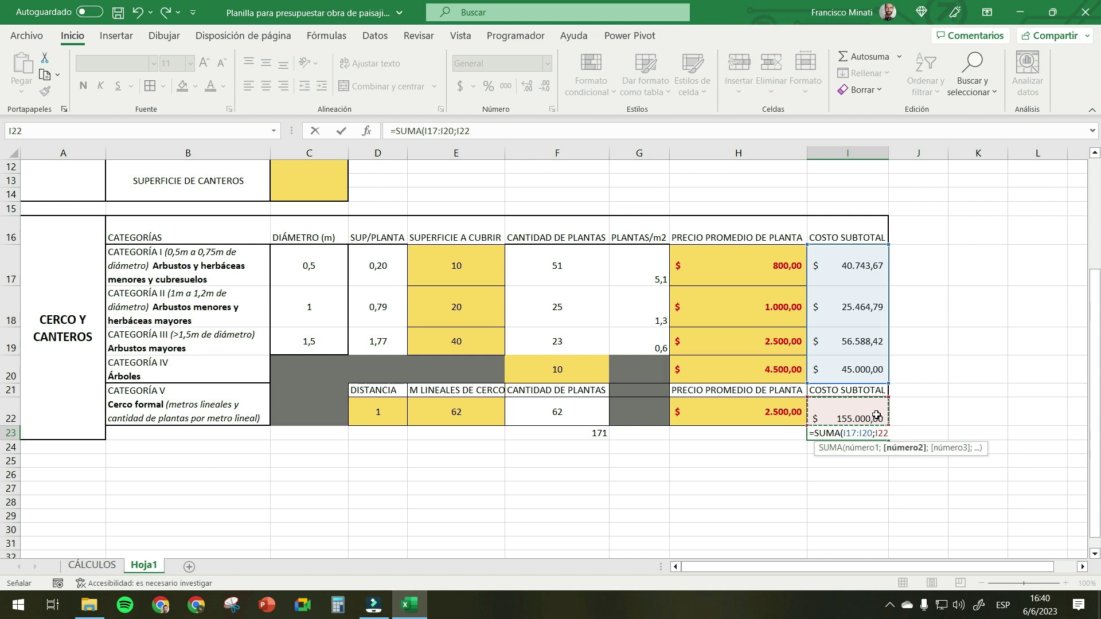
pyautogui.write(')')
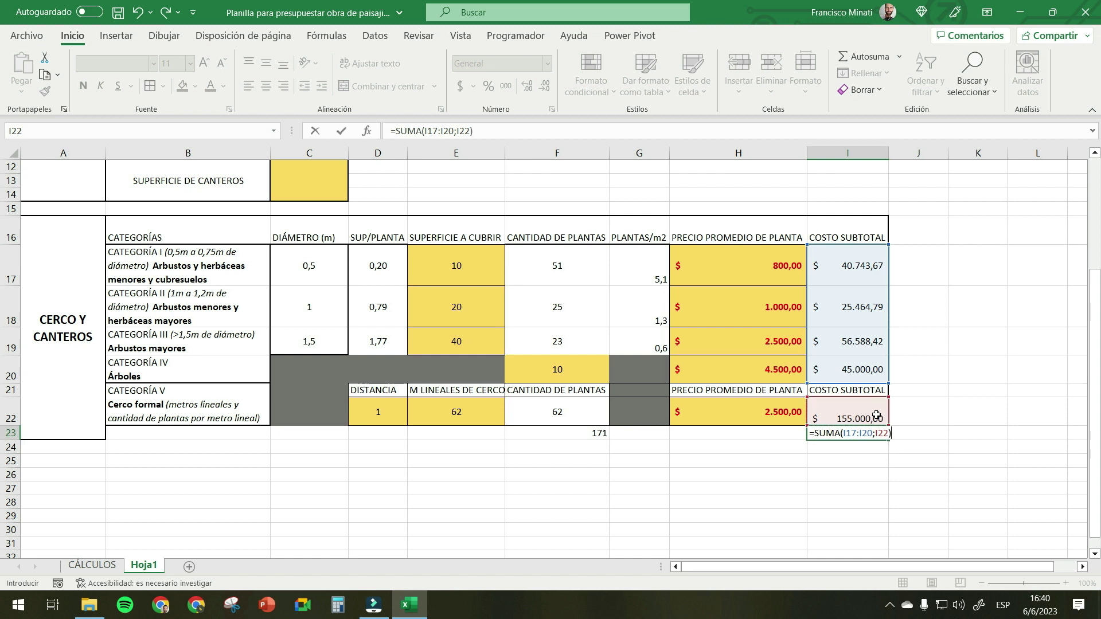
pyautogui.press('Return')
pyautogui.click(847, 433)
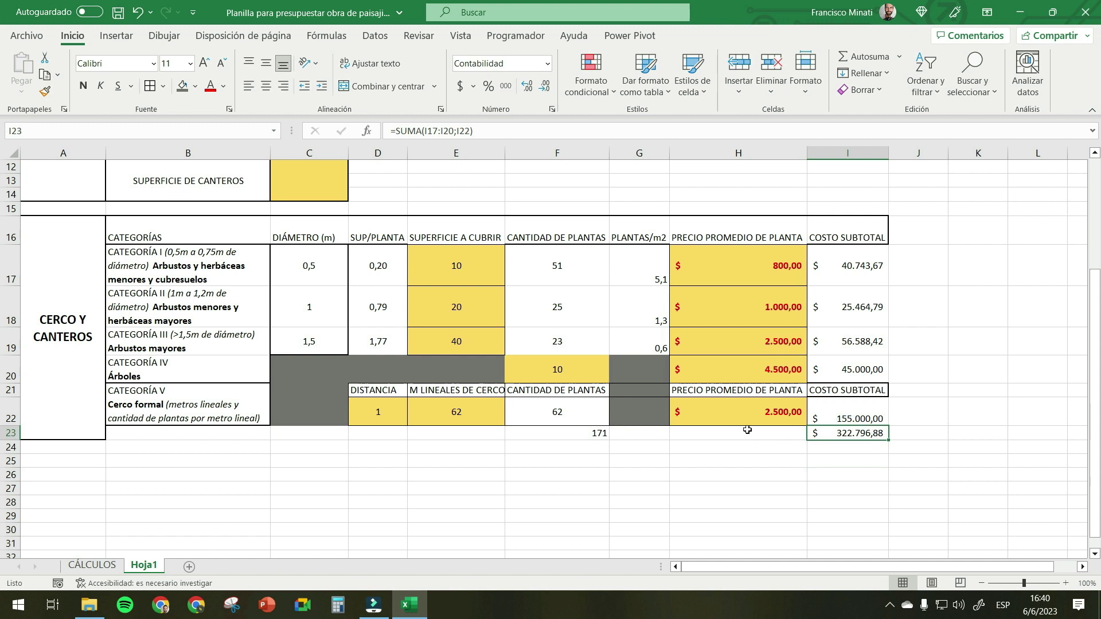
# - Merge and centre G23:H23 and enter the label COSTO TOTAL EN PLANTAS
pyautogui.moveTo(747, 429); pyautogui.dragTo(642, 433)
pyautogui.click(387, 86)
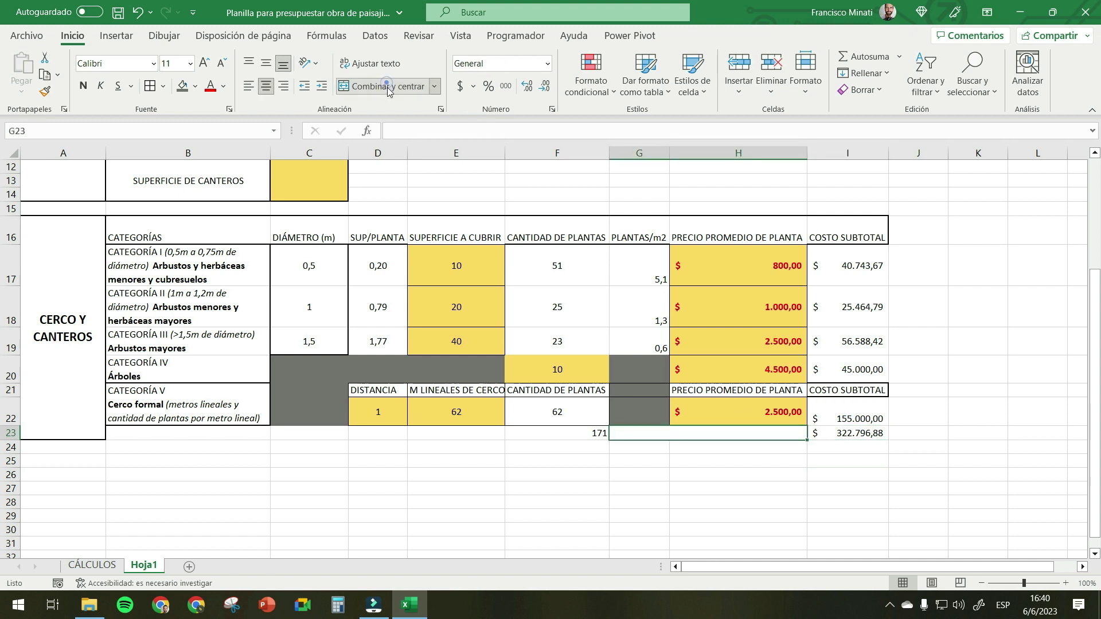
pyautogui.write('COSTO TOTAL EN PLANTAS')
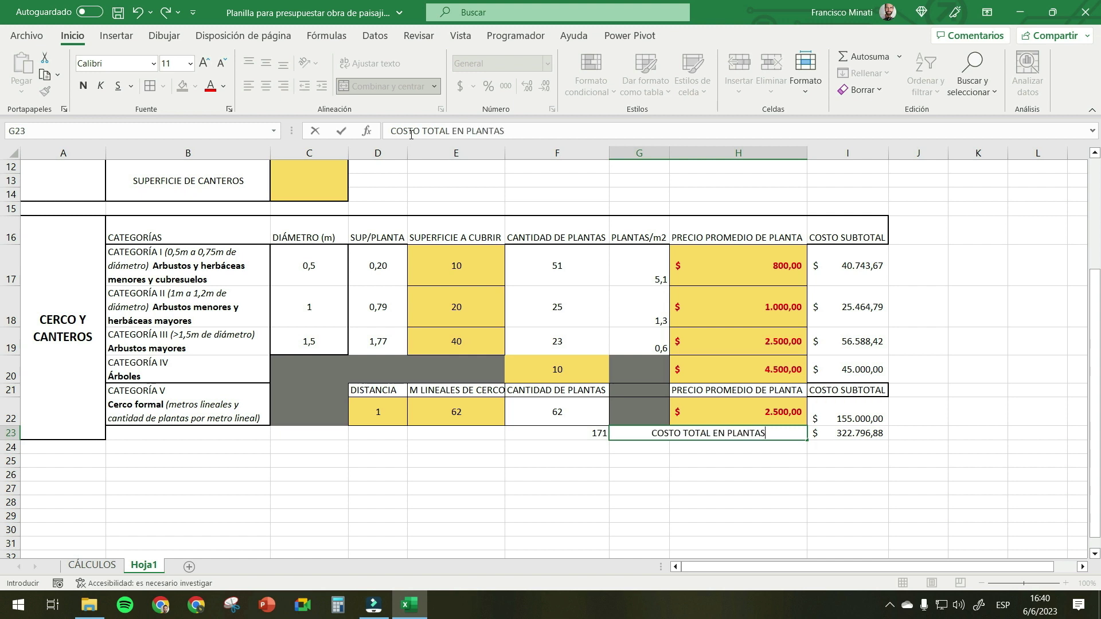
pyautogui.press('Return')
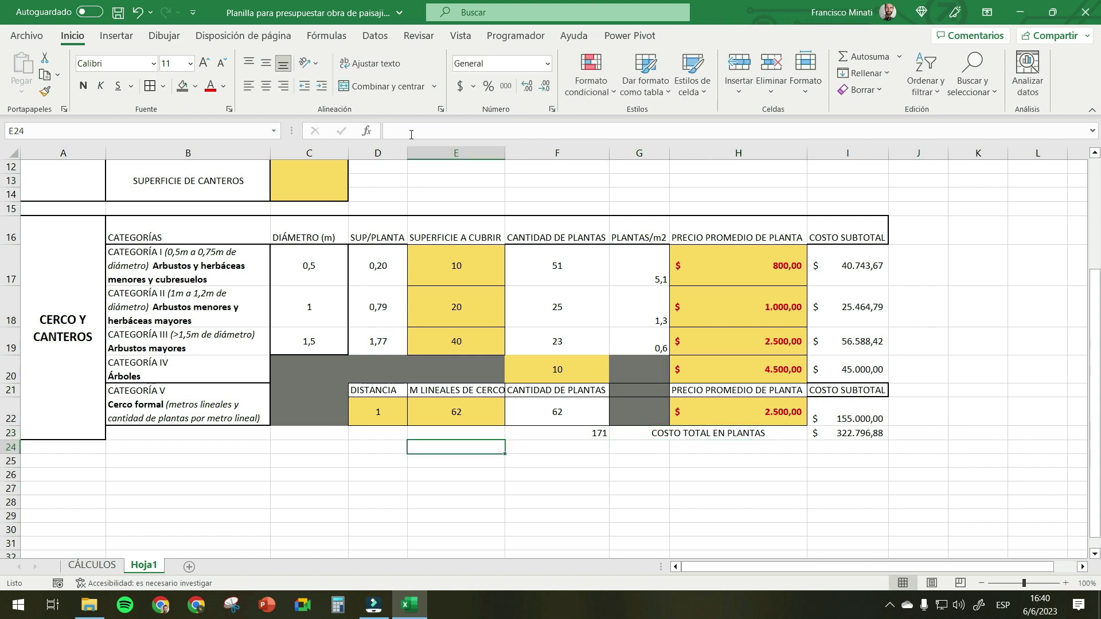
# - Merge and centre B23:E23 and enter the label CANTIDAD DE PLANTAS TOTALES
pyautogui.moveTo(448, 435); pyautogui.dragTo(189, 434)
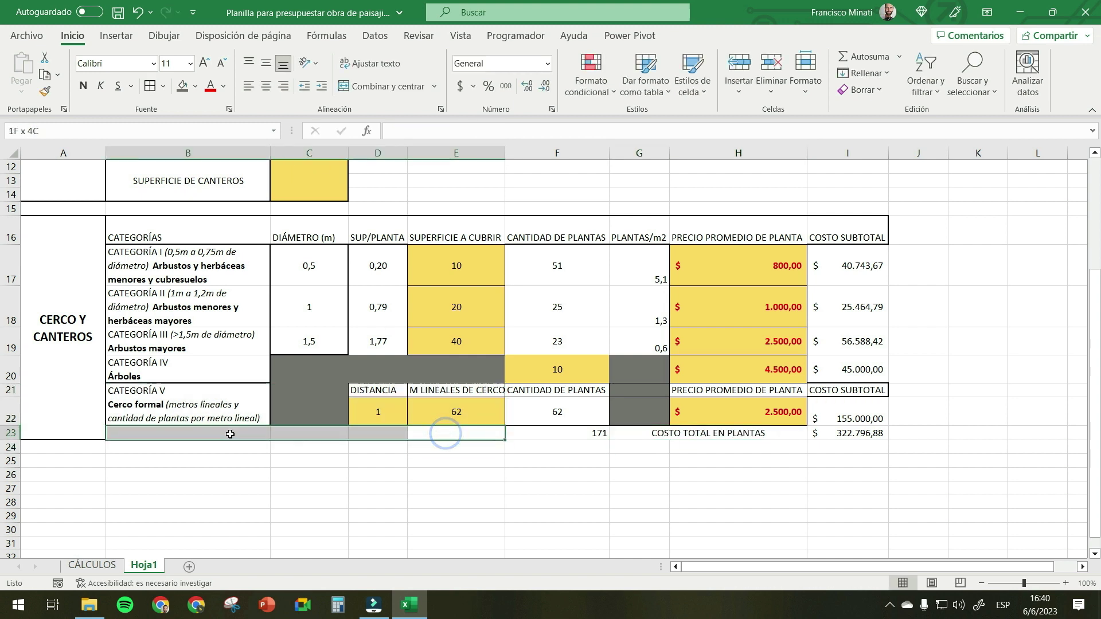
pyautogui.click(383, 86)
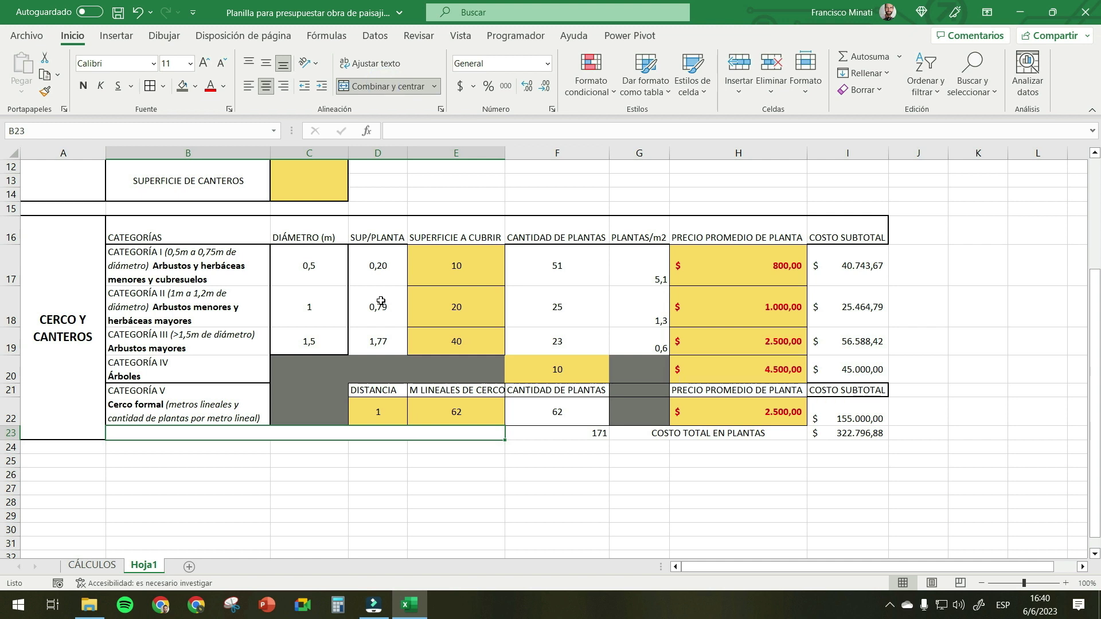
pyautogui.write('CANTIDAD DE PLANTAS T')
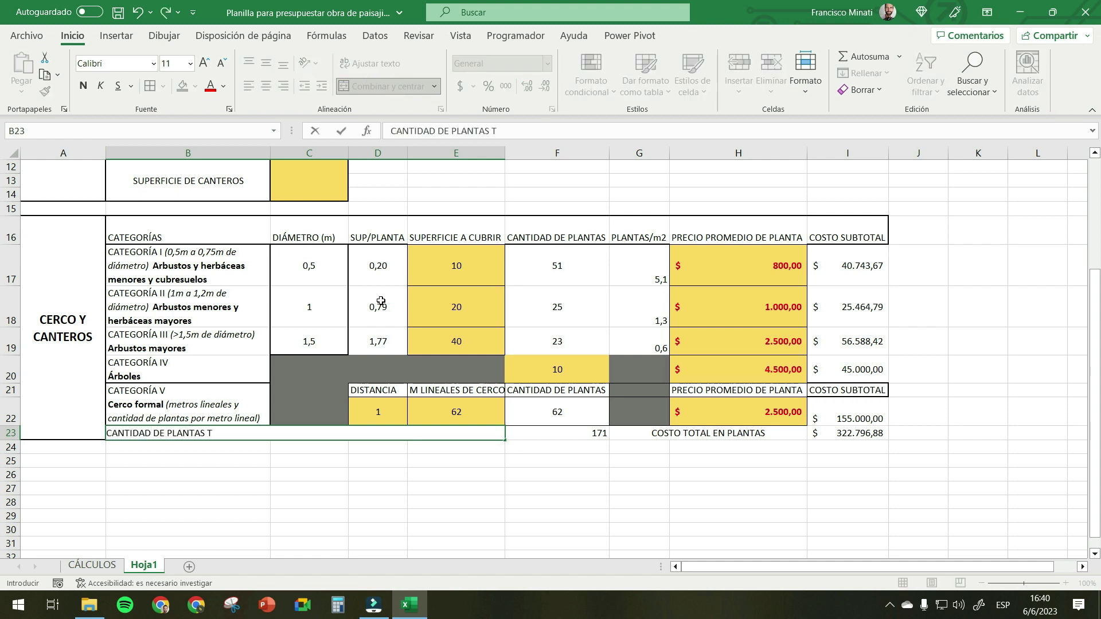
pyautogui.write('S')
pyautogui.hotkey('ctrl', 'Return')
# - Right-align the two total labels in the merged cells B23:E23 and G23:H23
pyautogui.click(285, 86)
pyautogui.click(688, 433)
pyautogui.click(283, 86)
# - Fill the totals row B23:I23 with light green
pyautogui.moveTo(247, 434); pyautogui.dragTo(848, 434)
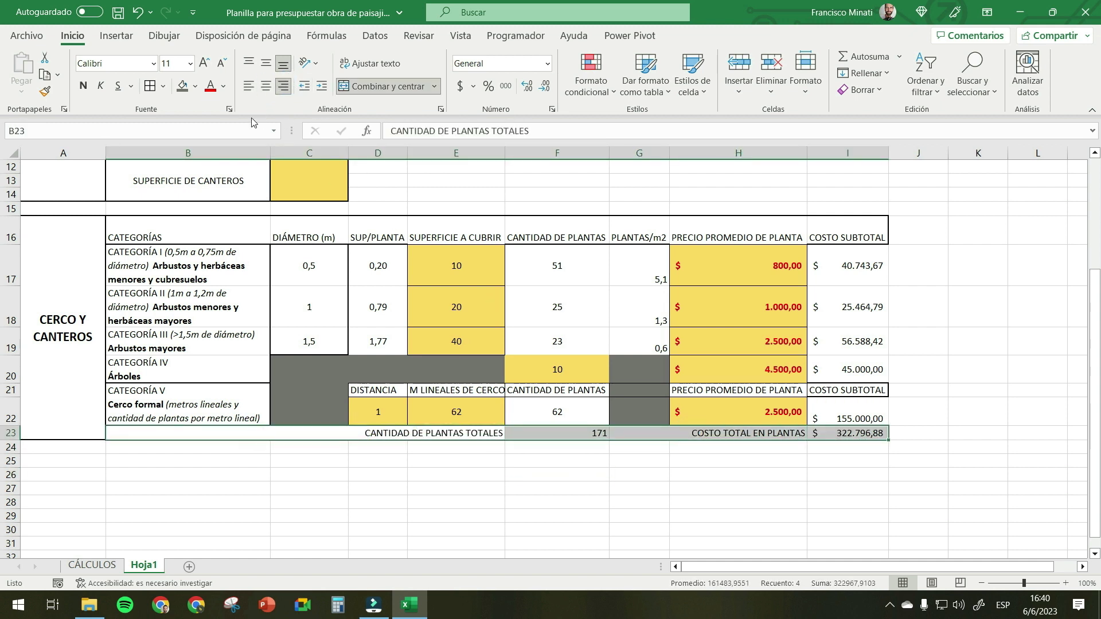
pyautogui.click(197, 87)
pyautogui.click(284, 154)
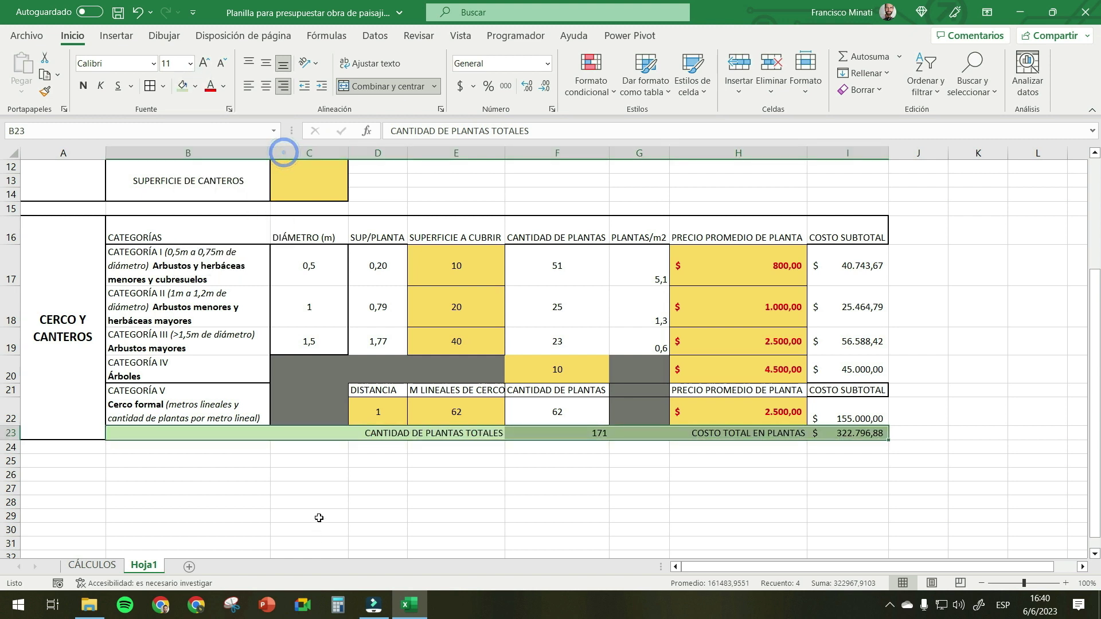
pyautogui.click(310, 502)
# - Fill the heading row B16:I16 with light blue
pyautogui.moveTo(130, 233); pyautogui.dragTo(849, 235)
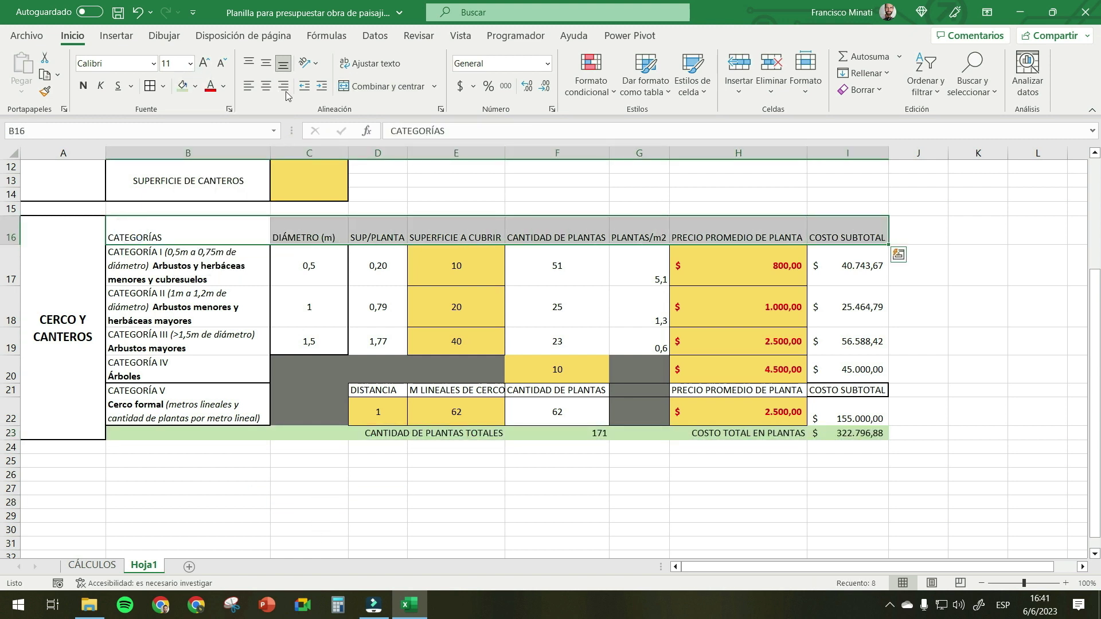
pyautogui.click(196, 87)
pyautogui.click(229, 164)
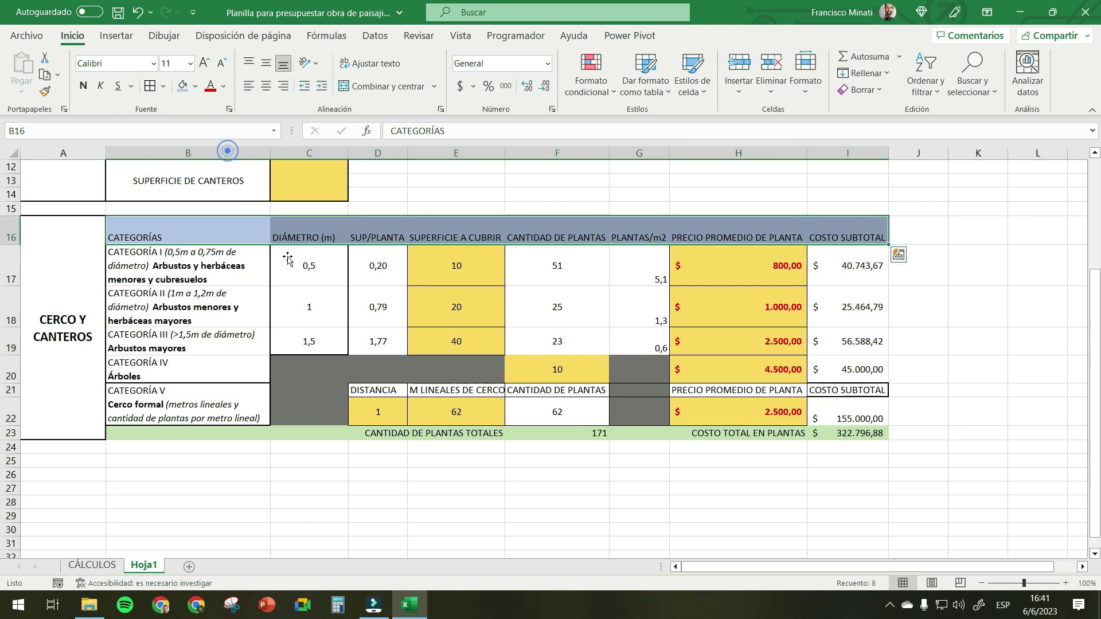
pyautogui.scroll(4, 221, 162)
pyautogui.scroll(-3, 255, 229)
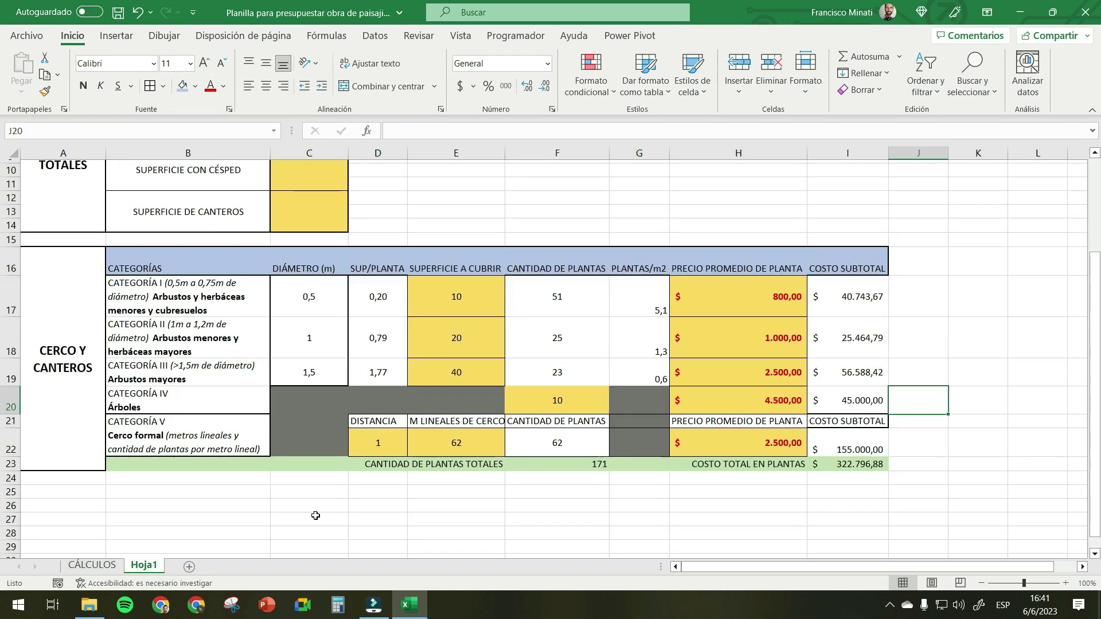
# - Apply all borders with a thick outline to B16:I23, make the headings in rows 16 and 21 bold and centred, and fill row 21's headings light blue
pyautogui.moveTo(140, 467); pyautogui.dragTo(823, 263)
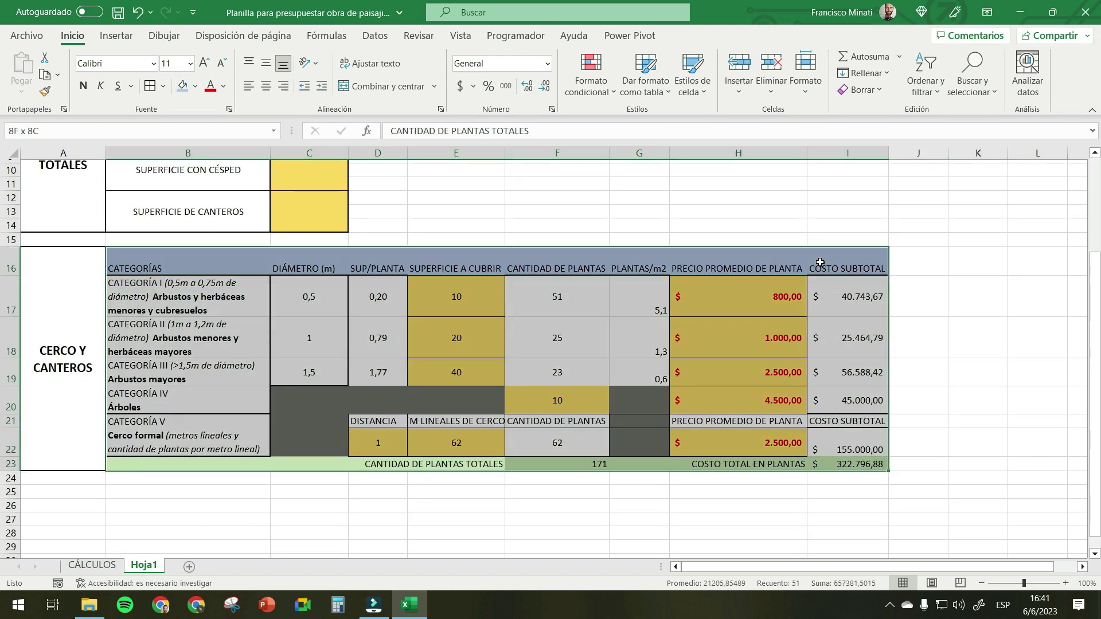
pyautogui.moveTo(168, 262); pyautogui.dragTo(847, 463)
pyautogui.click(163, 86)
pyautogui.click(192, 273)
pyautogui.click(151, 86)
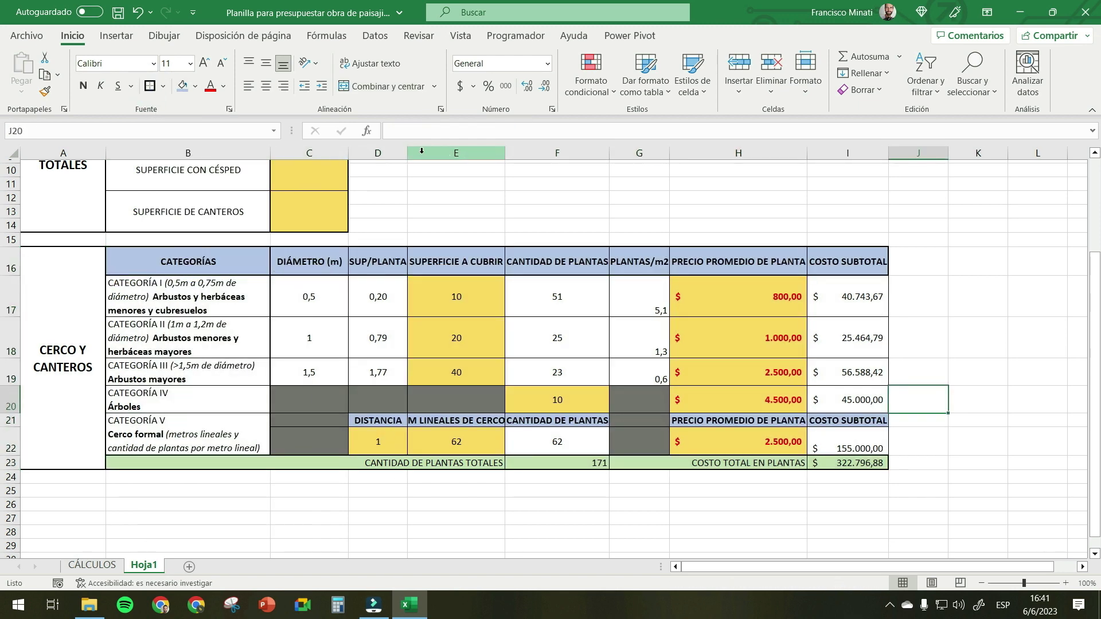
# - Widen columns D to I so that the bold headings of the plant table fit
pyautogui.moveTo(408, 153); pyautogui.dragTo(411, 153)
pyautogui.doubleClick(507, 153)
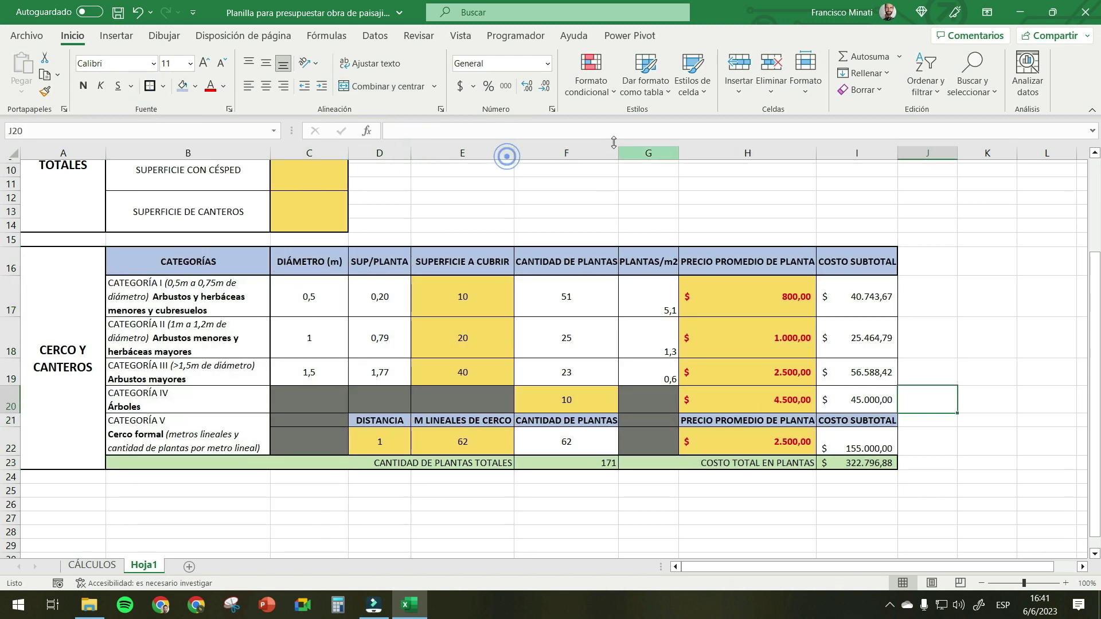
pyautogui.doubleClick(615, 153)
pyautogui.doubleClick(682, 153)
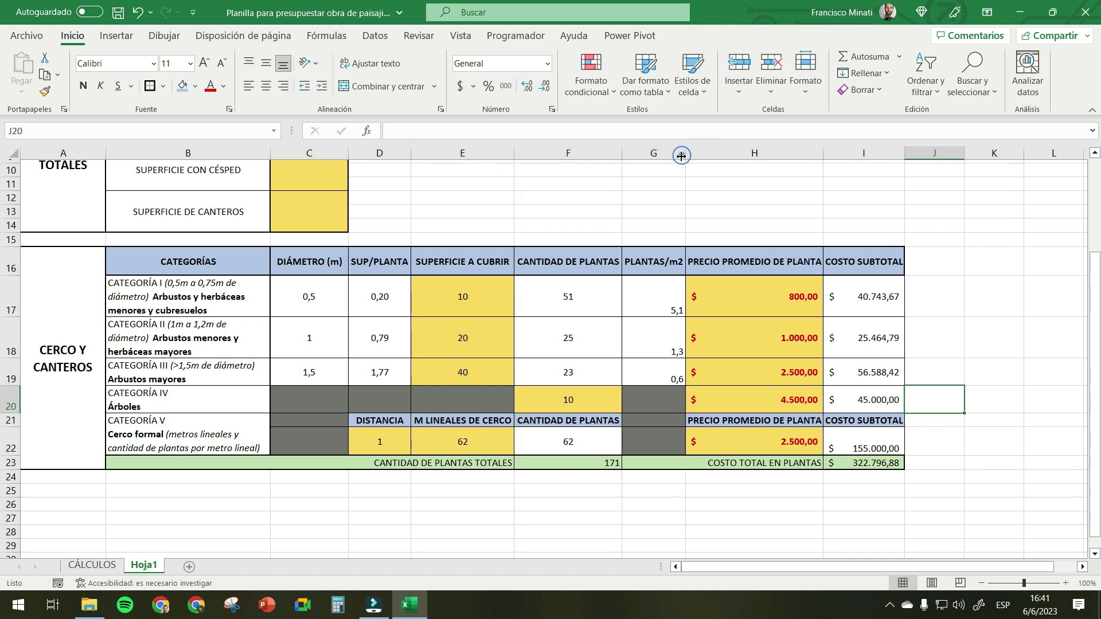
pyautogui.doubleClick(822, 153)
pyautogui.doubleClick(908, 153)
pyautogui.click(975, 463)
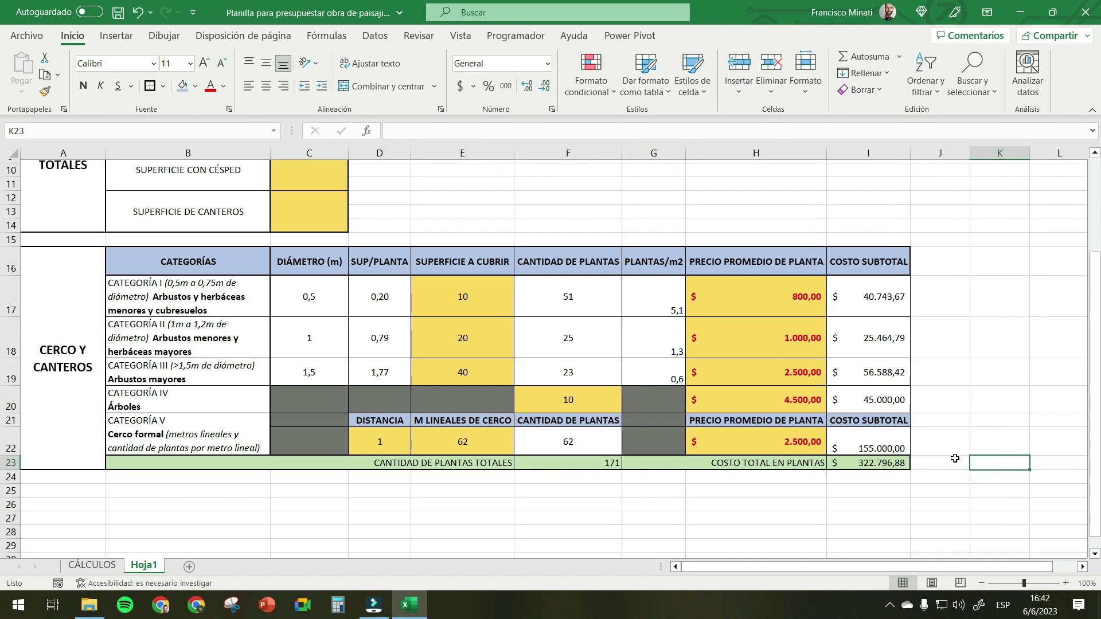
# - Compare the finished plant table and its totals row in Hoja1 with the reference table in CÁLCULOS
pyautogui.click(241, 466)
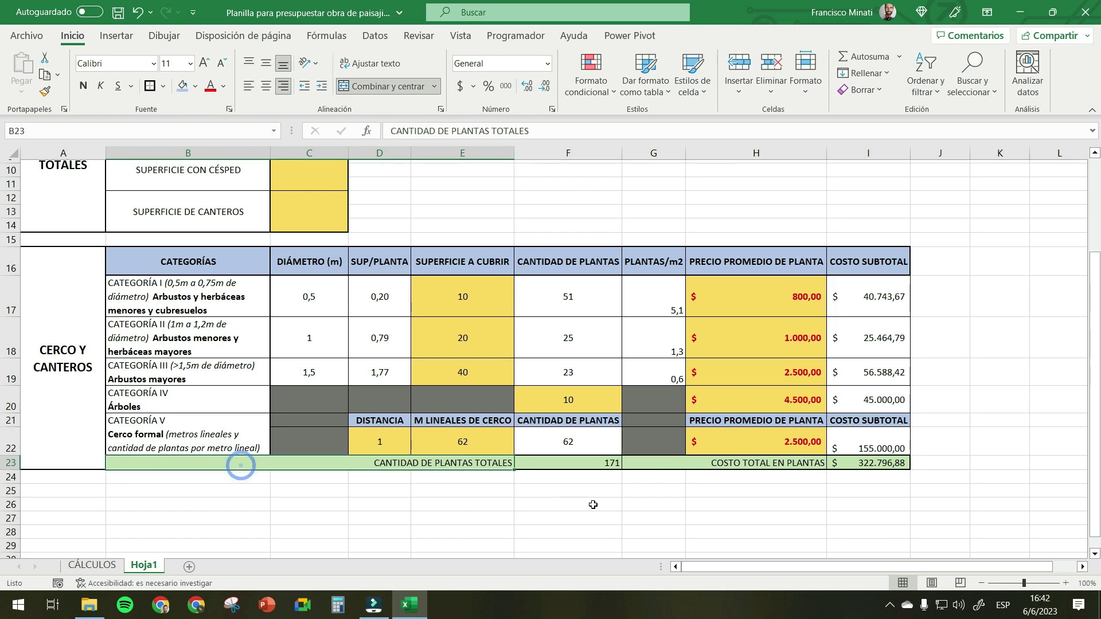
pyautogui.click(592, 503)
pyautogui.click(93, 565)
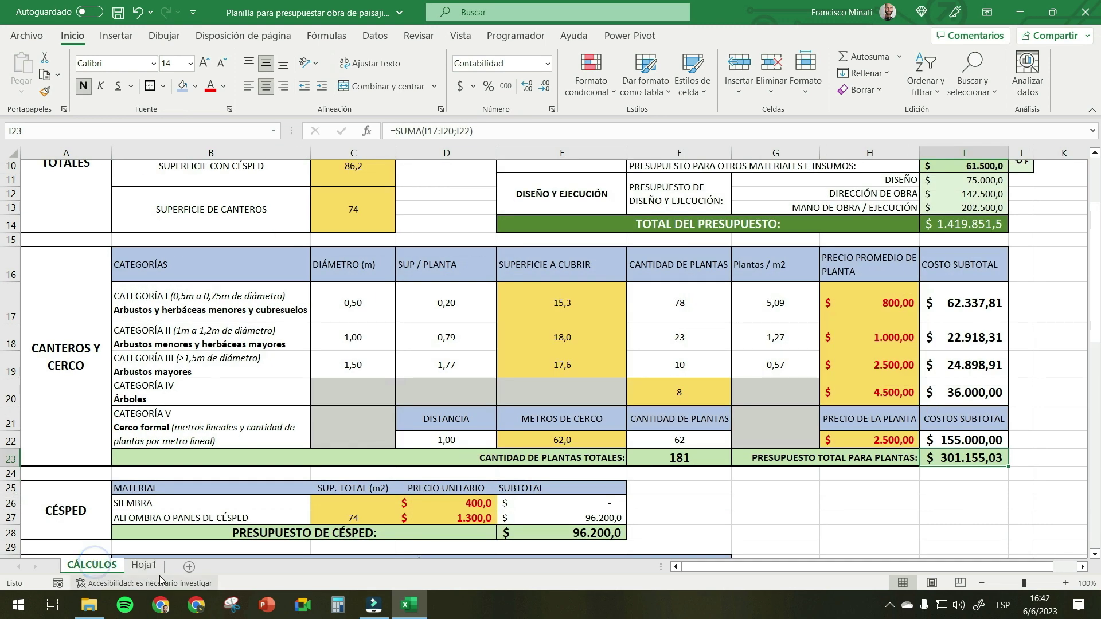
pyautogui.click(143, 565)
pyautogui.click(105, 570)
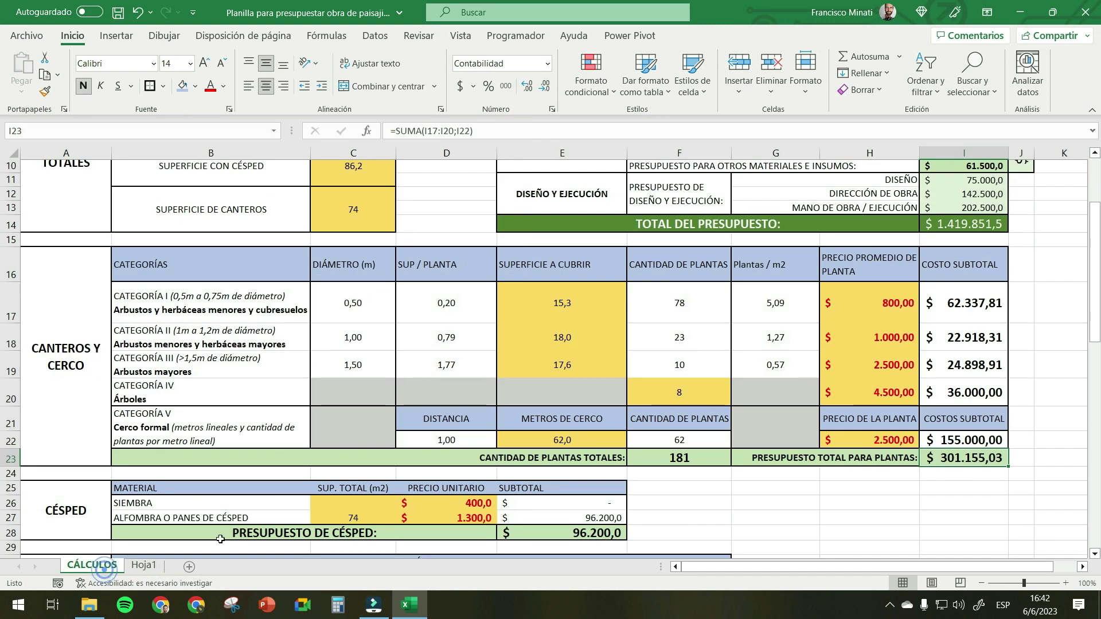
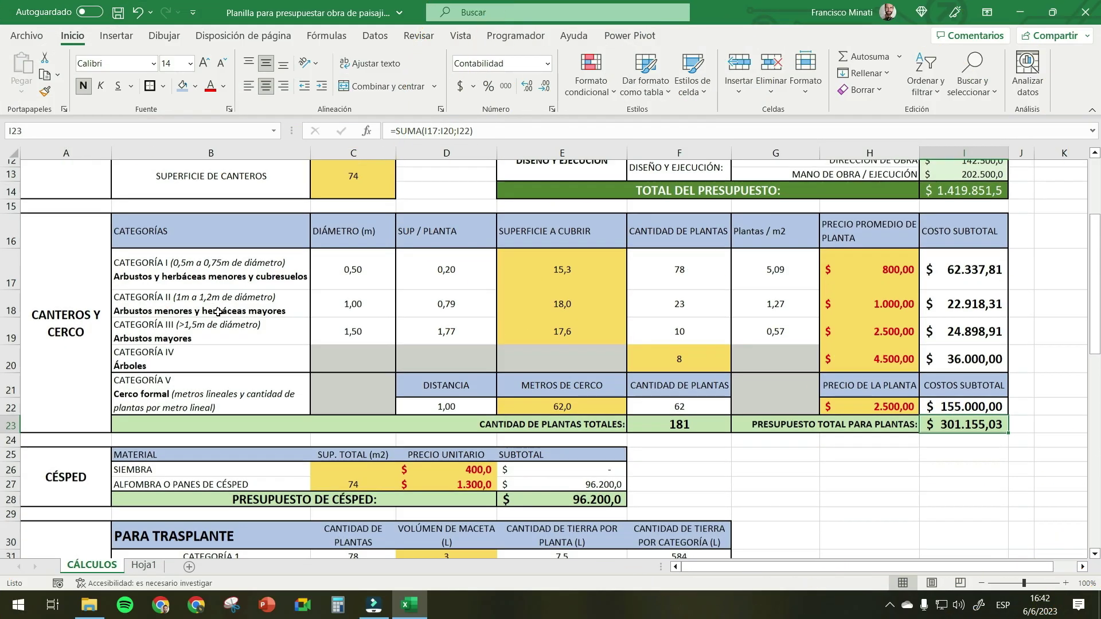
# - Following the lawn block in CÁLCULOS, enter CÉSPED as the bold, centred and outlined section title in merged cells A25:A28 of Hoja1
pyautogui.scroll(-2, 43, 382)
pyautogui.click(43, 381)
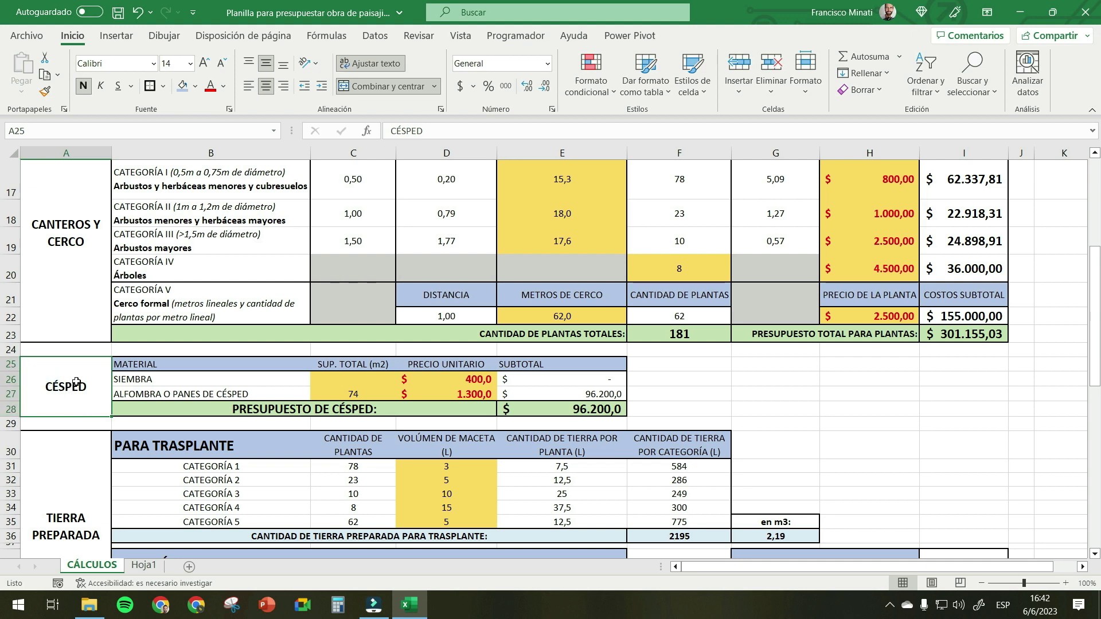
pyautogui.click(148, 566)
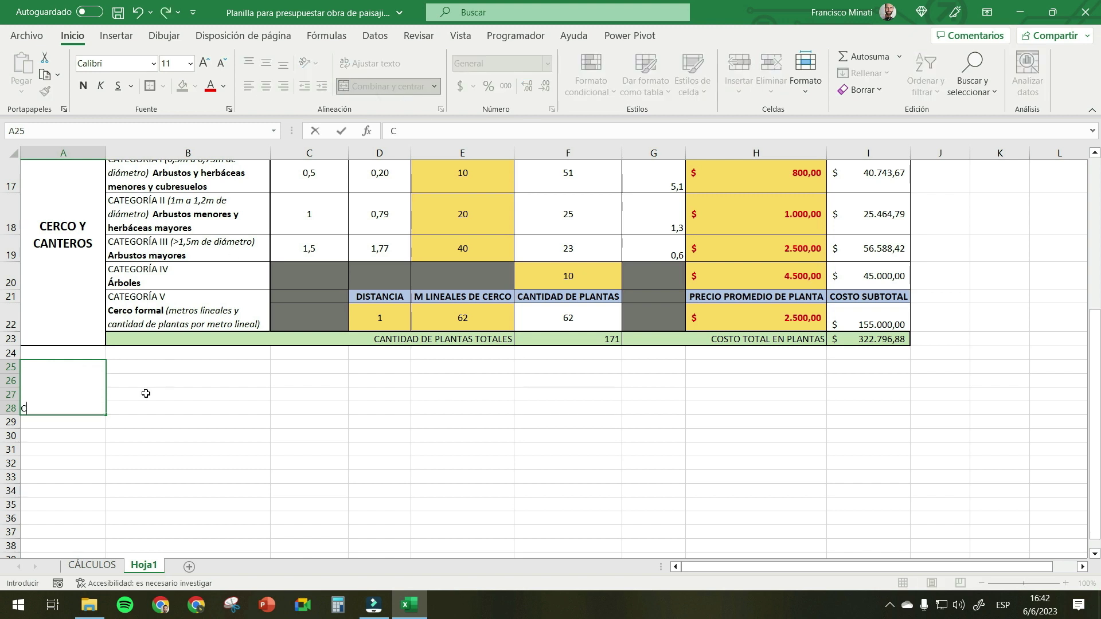
pyautogui.write('CÉSPED')
# - Check the reference lawn headings in CÁLCULOS and enter MATERIAL, SUP. TOTAL (m2), PRECIO UNITARIO and SUBTOTAL in B25:E25 of Hoja1
pyautogui.hotkey('ctrl', 'pageup')
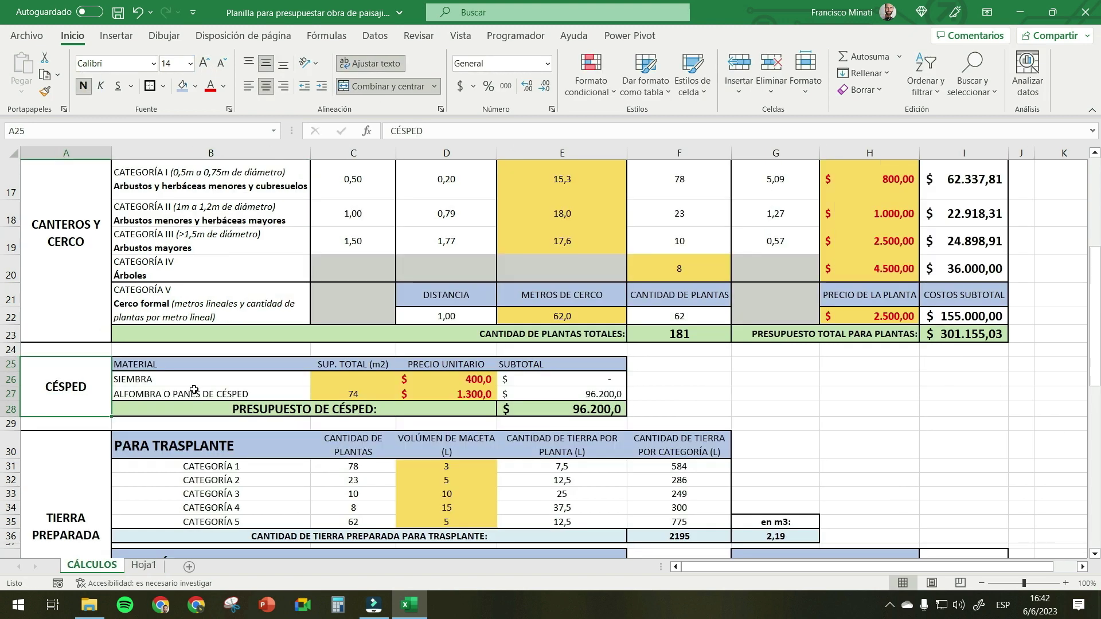
pyautogui.click(360, 367)
pyautogui.click(446, 365)
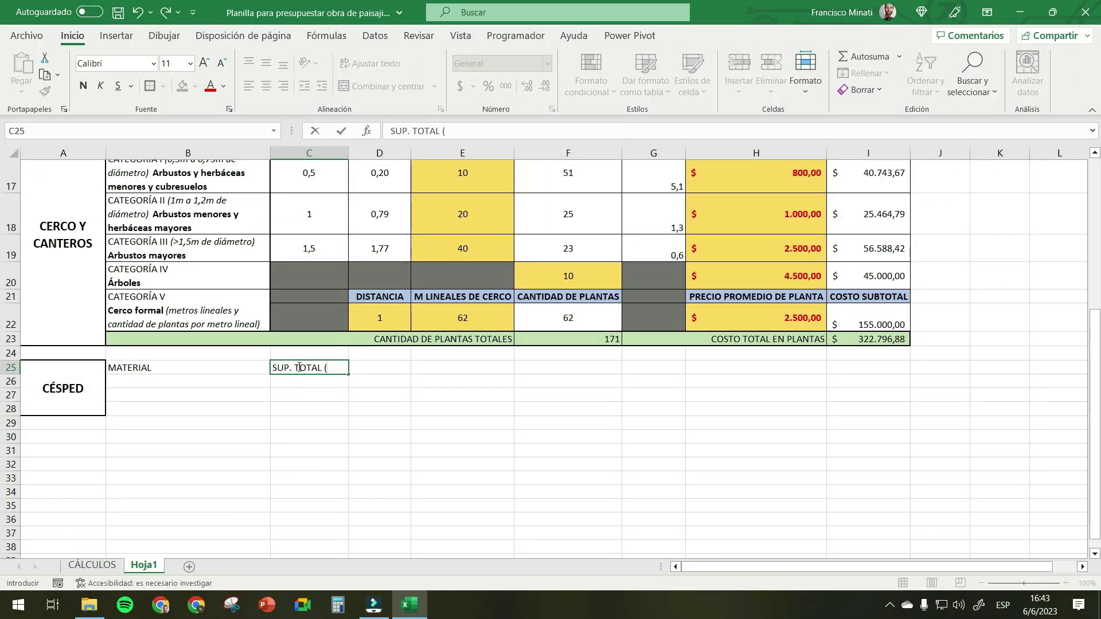
pyautogui.write(')')
pyautogui.press('Tab')
pyautogui.write('PRECIO UNITARI')
pyautogui.press('Tab')
pyautogui.write('SUBTOTAL')
pyautogui.press('Return')
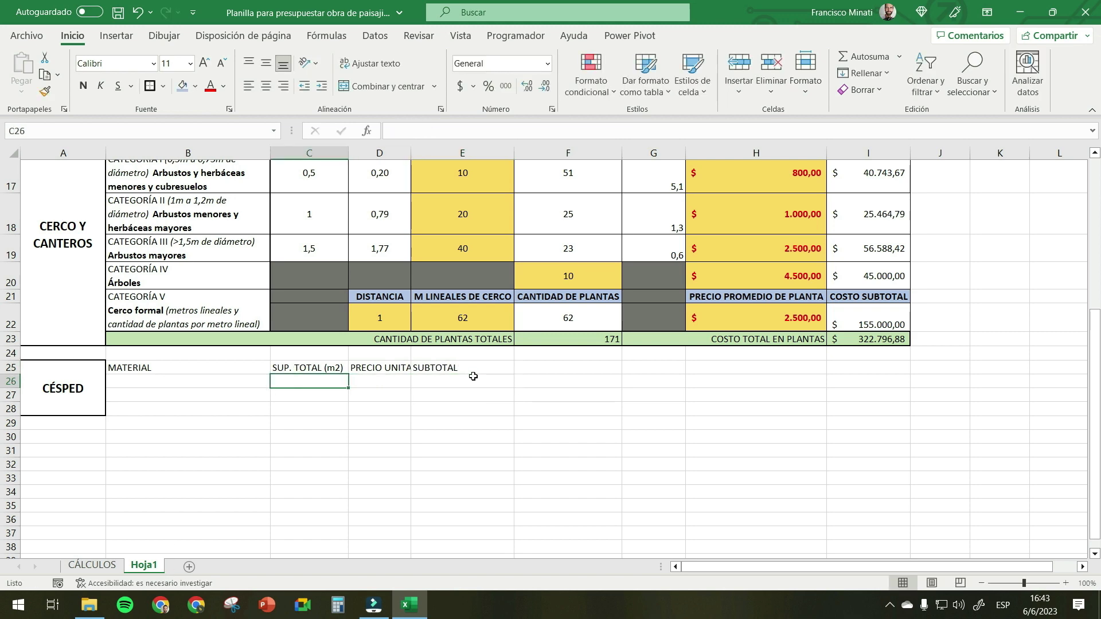
# - Widen column D to fit PRECIO UNITARIO and shade the lawn headings in B25:E25 blue with an outline, following CÁLCULOS
pyautogui.doubleClick(411, 143)
pyautogui.click(92, 565)
pyautogui.click(143, 564)
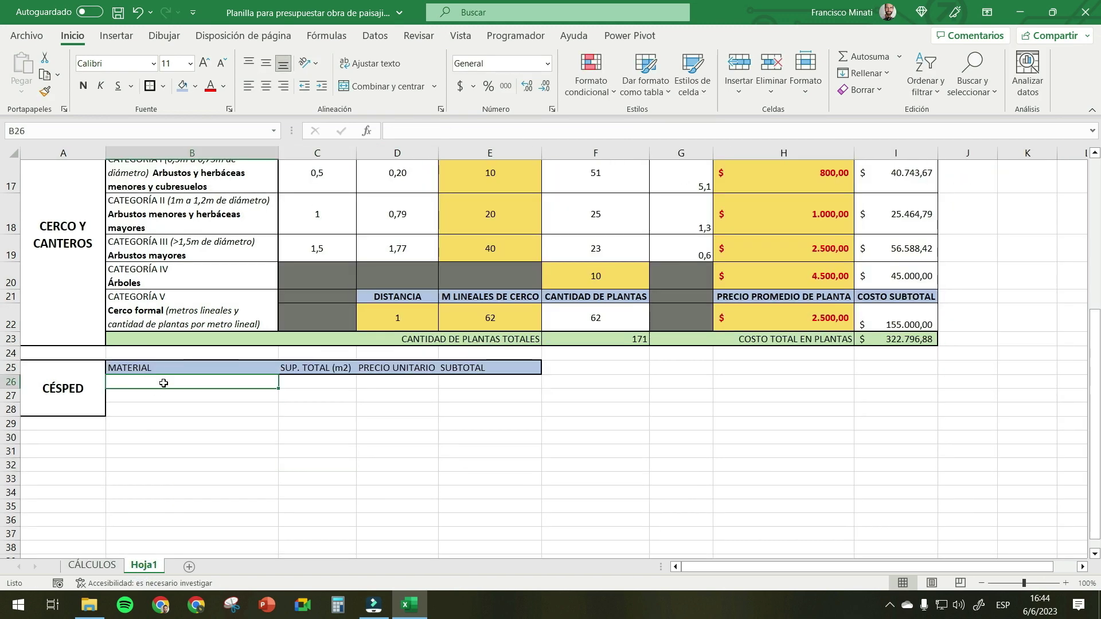
# - Enter the lawn materials SIEMBRA in B26 and ALFOMBRA O PANES DE CÉSPED in B27
pyautogui.write('SIEMBRA')
pyautogui.press('Return')
pyautogui.write('ALFOR')
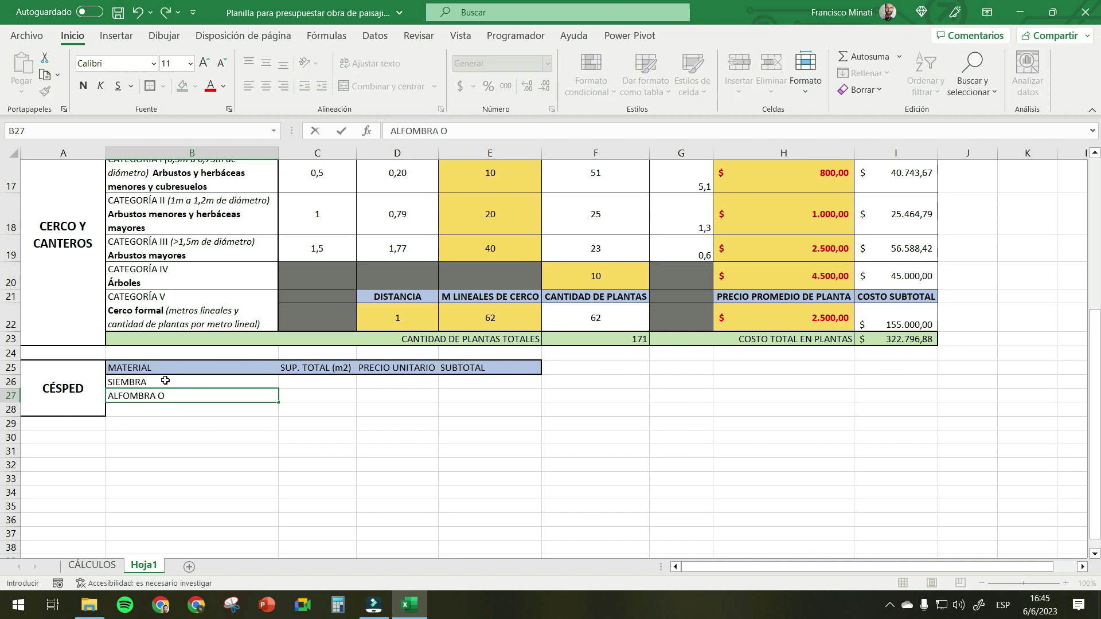
pyautogui.write('MBRA O PANES DE CÉSPED')
pyautogui.press('Return')
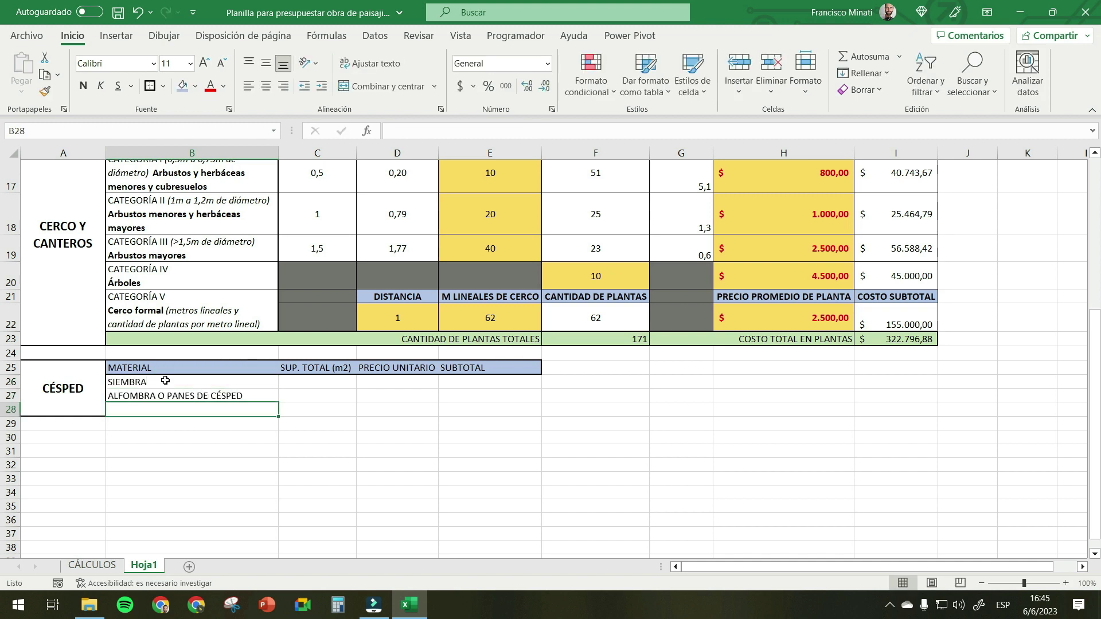
# - Fill the lawn area cells C26:C27 with the same light gold used for input cells in the plant table
pyautogui.click(344, 438)
pyautogui.click(338, 380)
pyautogui.moveTo(338, 380); pyautogui.dragTo(320, 396)
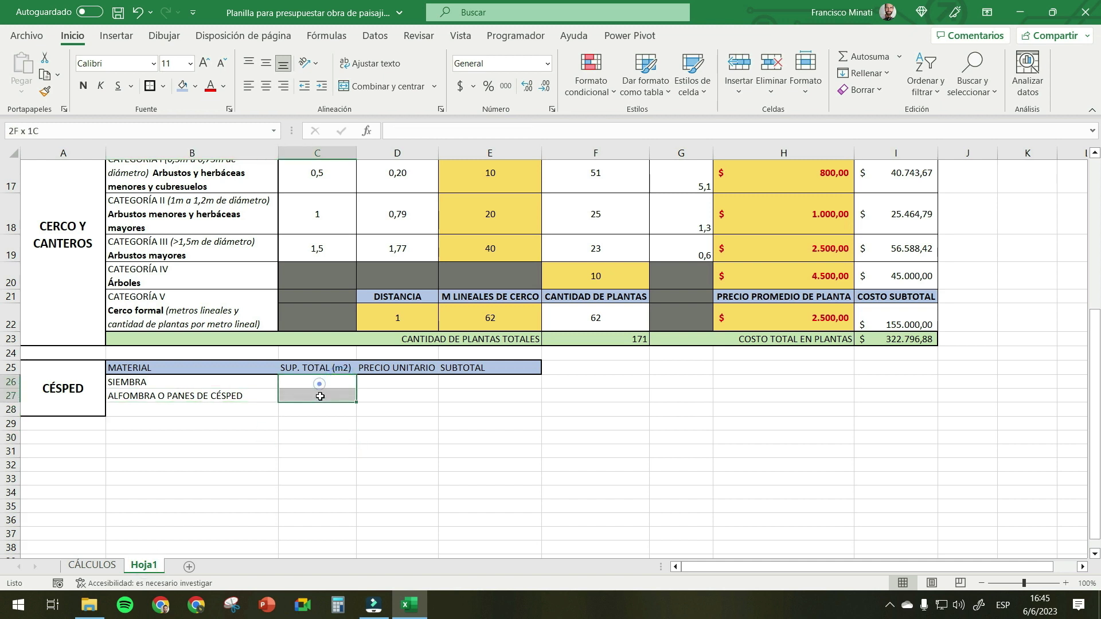
pyautogui.click(195, 86)
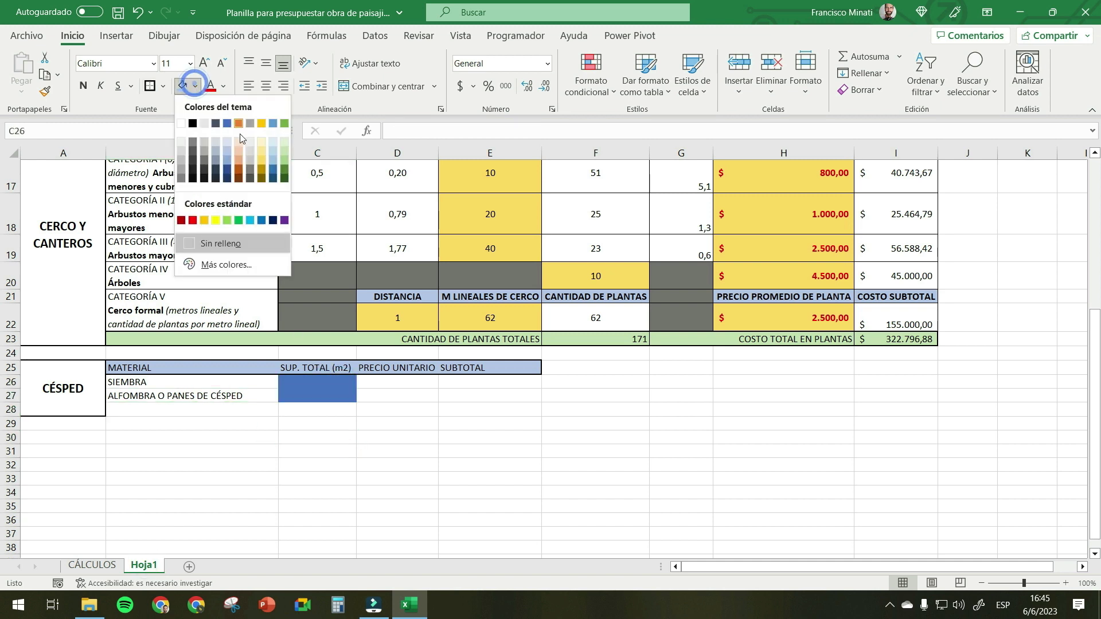
pyautogui.click(263, 162)
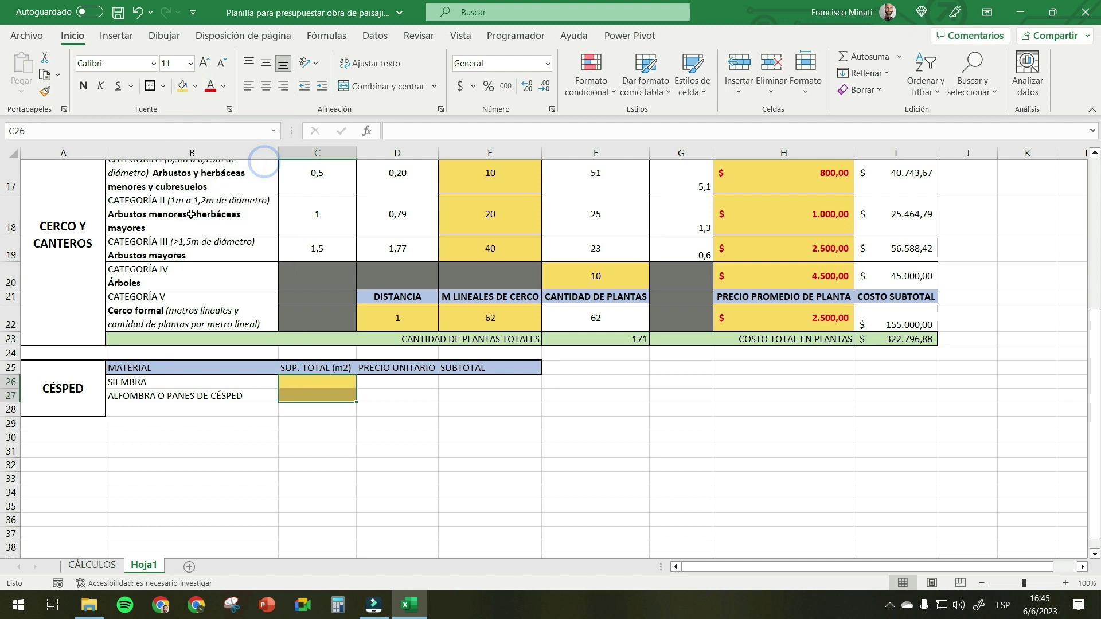
pyautogui.click(163, 86)
pyautogui.click(559, 542)
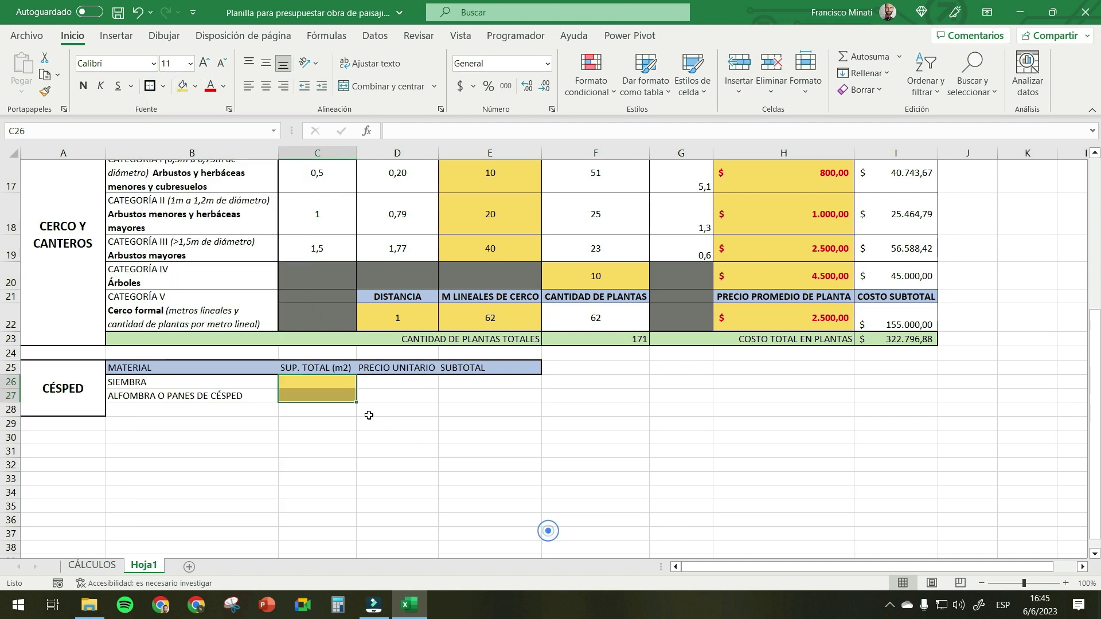
pyautogui.click(339, 384)
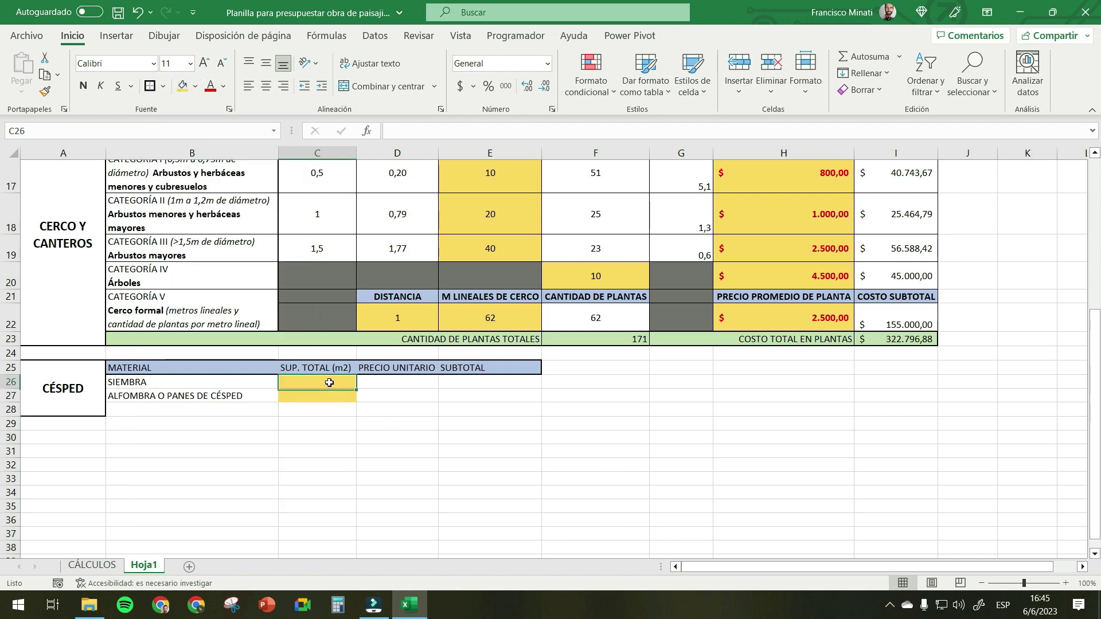
pyautogui.click(150, 390)
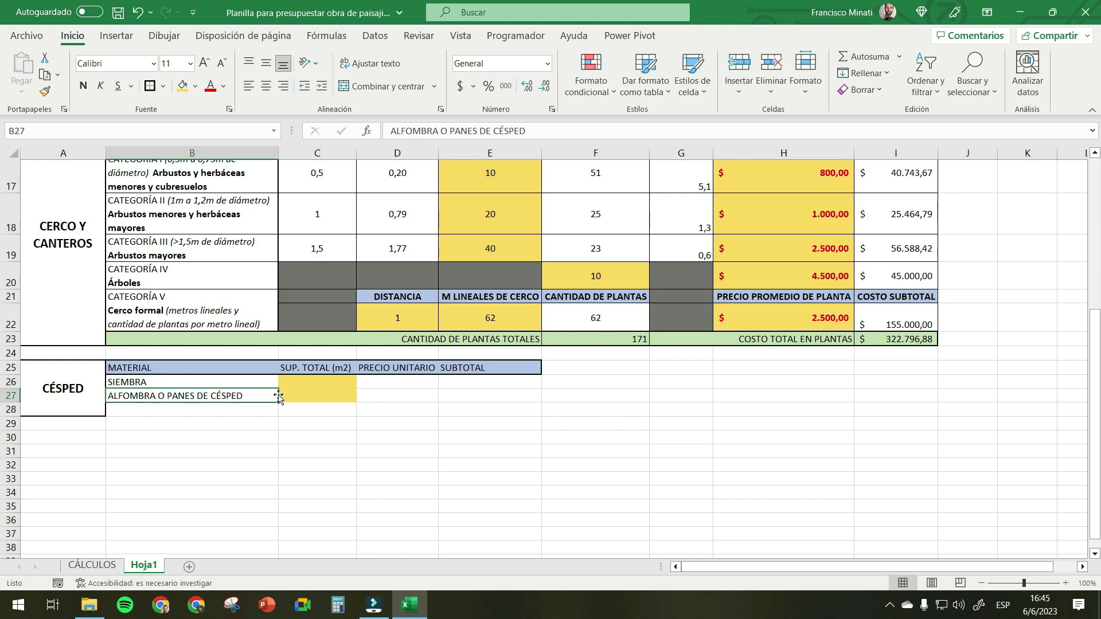
pyautogui.click(326, 394)
pyautogui.click(331, 381)
pyautogui.click(329, 395)
pyautogui.click(330, 381)
pyautogui.click(332, 395)
pyautogui.click(334, 383)
pyautogui.click(335, 392)
# - Apply the same light gold fill to the unit price cells D26:D27
pyautogui.click(381, 383)
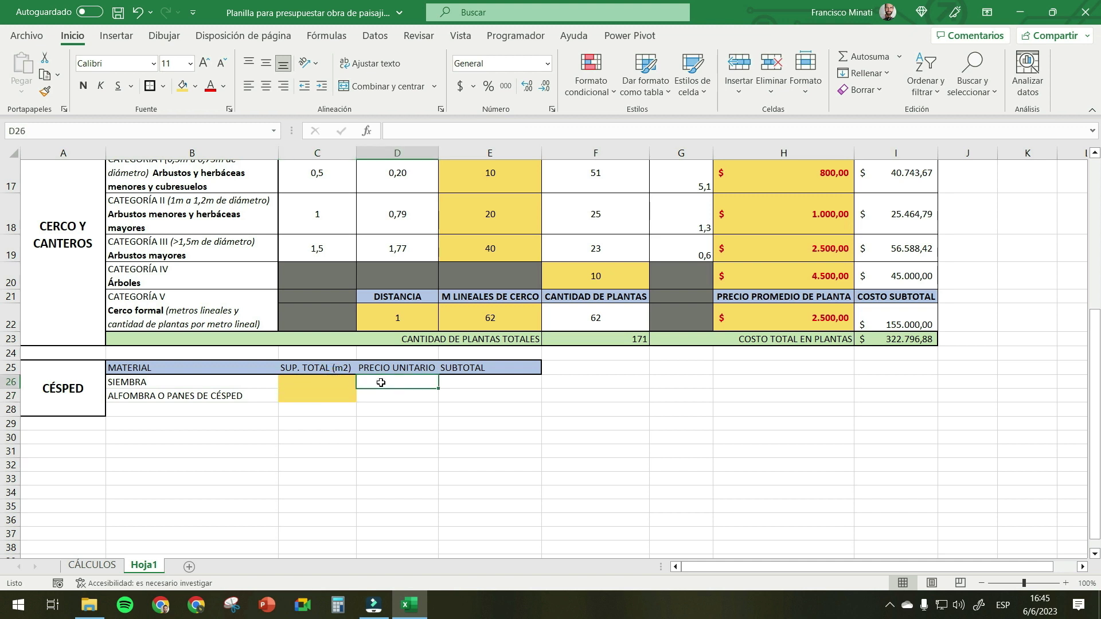
pyautogui.moveTo(381, 383); pyautogui.dragTo(390, 395)
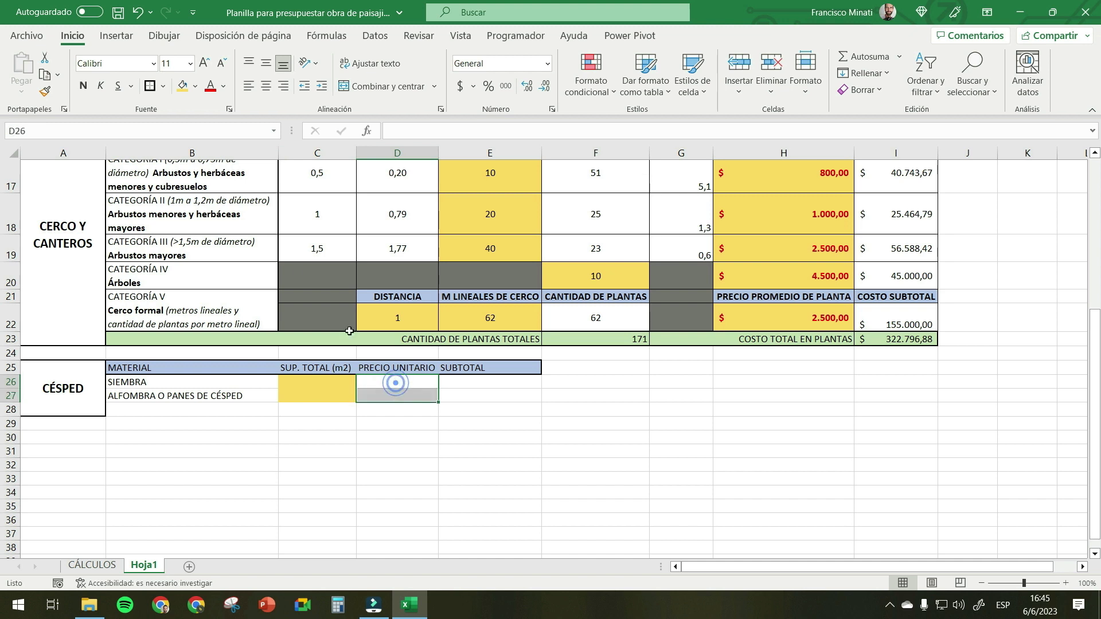
pyautogui.click(184, 85)
pyautogui.click(407, 394)
pyautogui.click(405, 382)
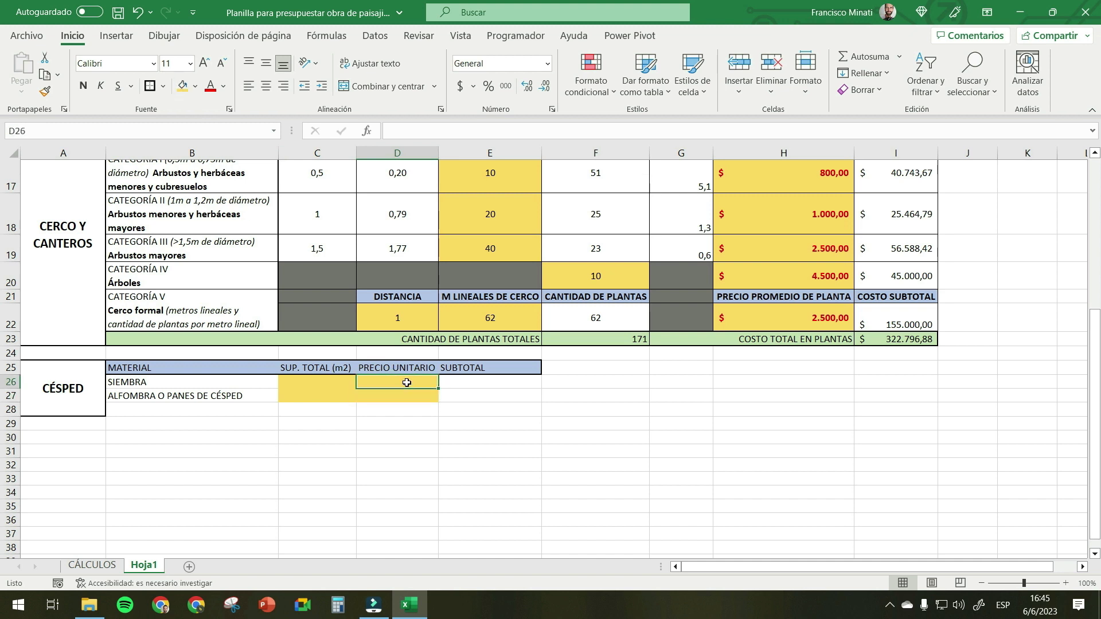
# - Check the reference lawn prices in CÁLCULOS and enter unit prices of 400 in D26 and 1300 in D27 of Hoja1
pyautogui.click(106, 567)
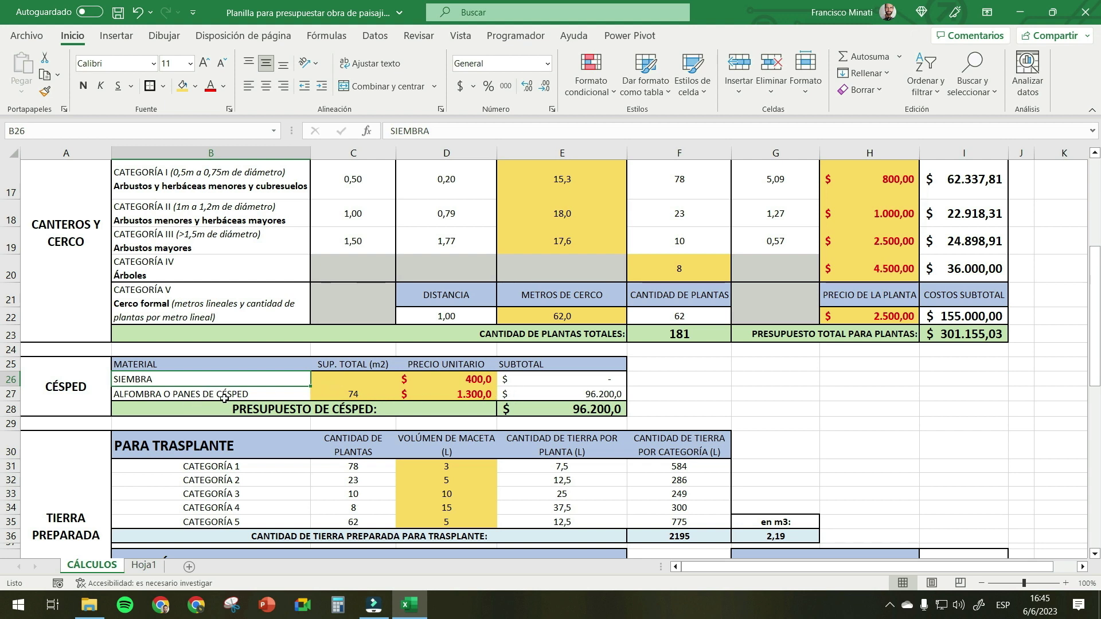
pyautogui.click(144, 566)
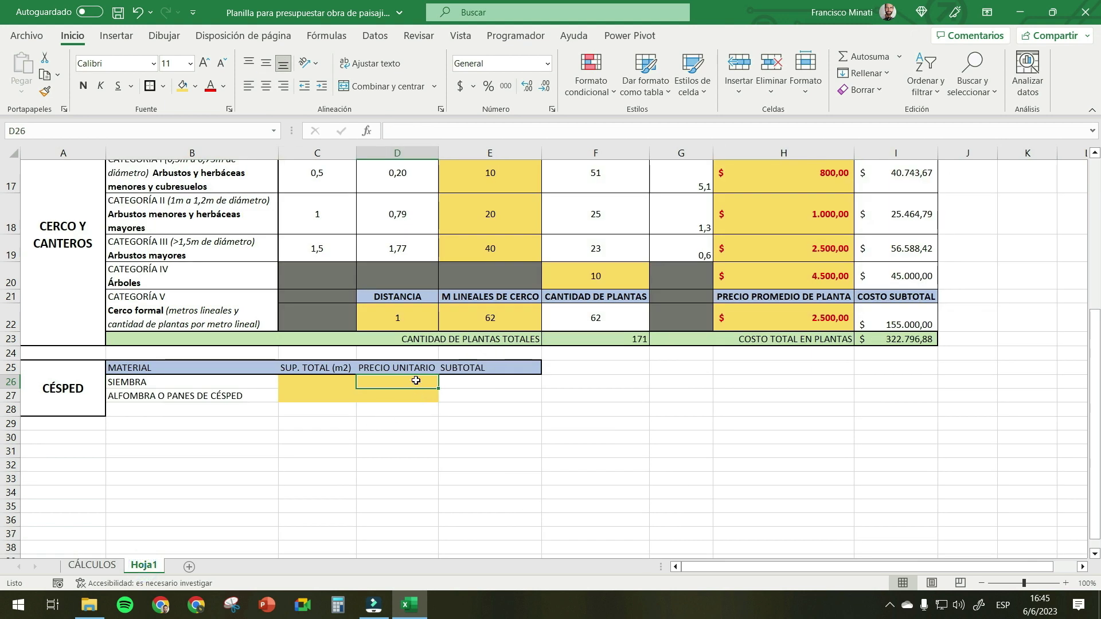
pyautogui.write('400')
pyautogui.press('Return')
pyautogui.write('1')
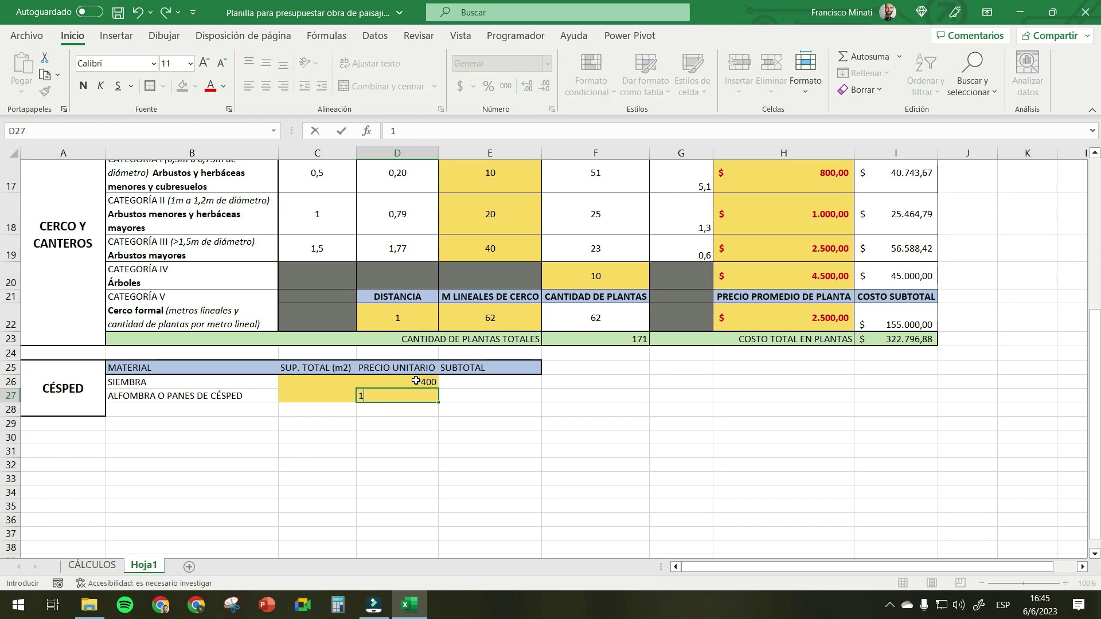
pyautogui.write('300')
pyautogui.press('Return')
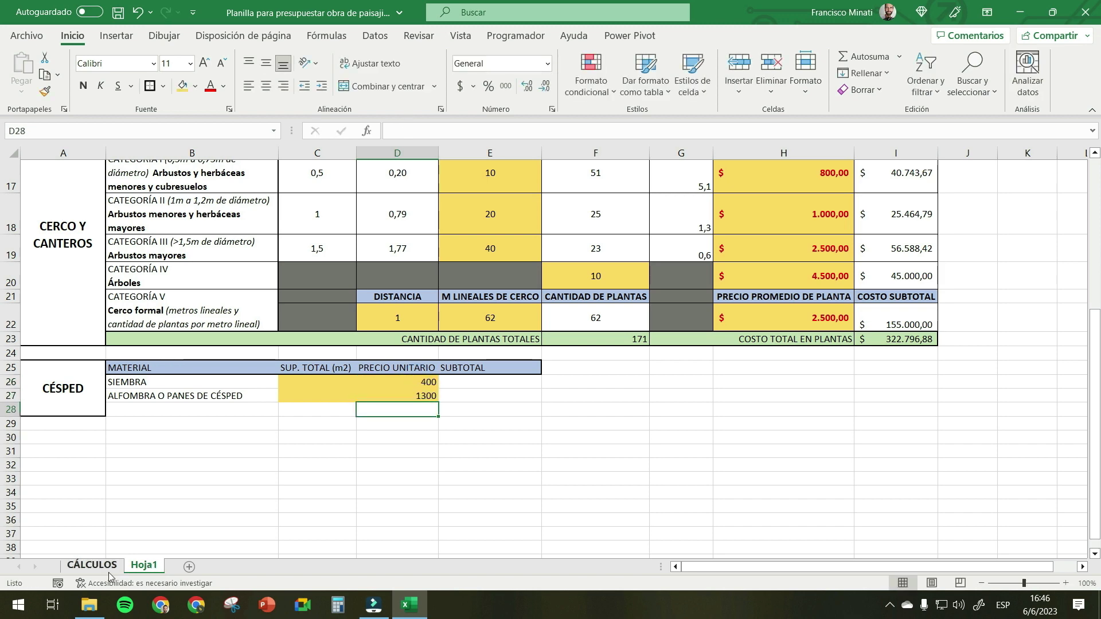
# - Following the price style in CÁLCULOS, format D26:D27 of Hoja1 as bold red text in accounting currency format
pyautogui.click(91, 565)
pyautogui.click(144, 565)
pyautogui.click(413, 435)
pyautogui.moveTo(403, 383); pyautogui.dragTo(417, 390)
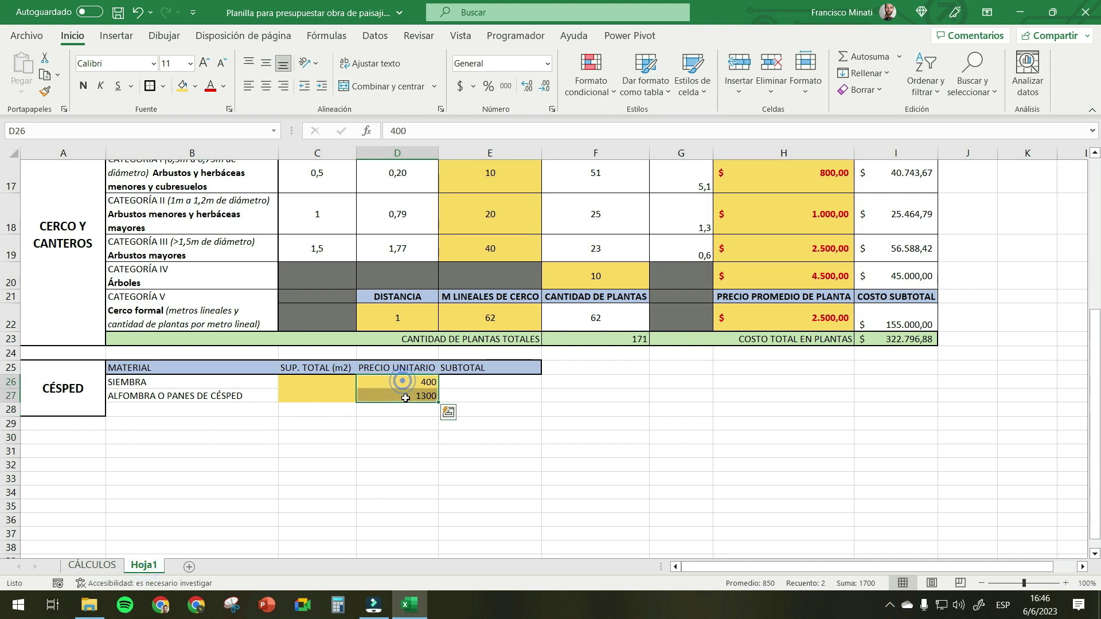
pyautogui.click(211, 87)
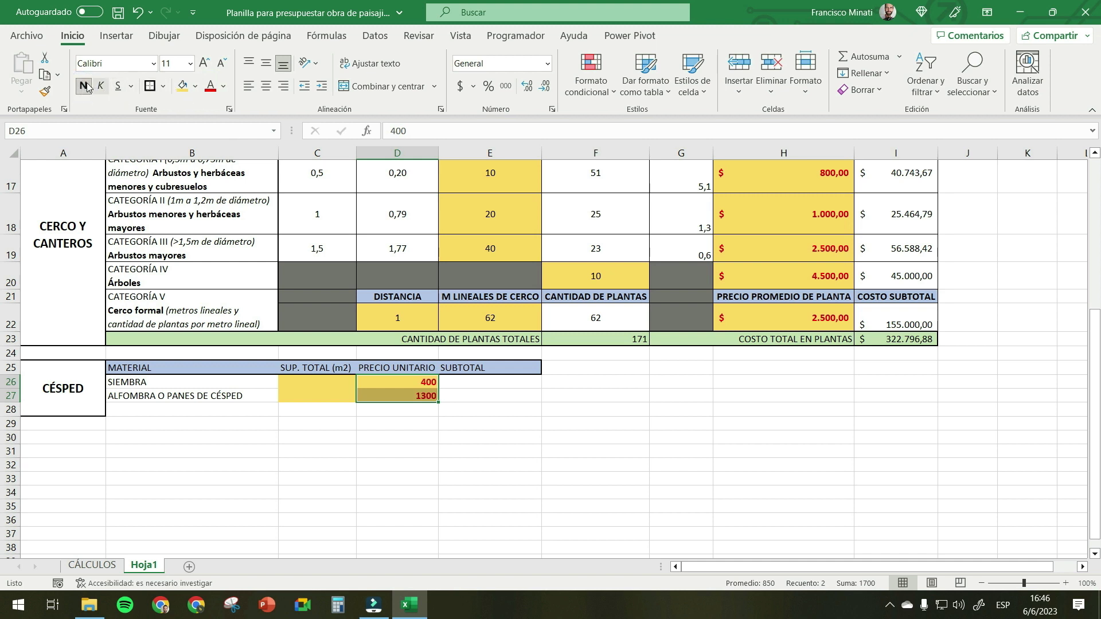
pyautogui.click(461, 88)
pyautogui.click(492, 478)
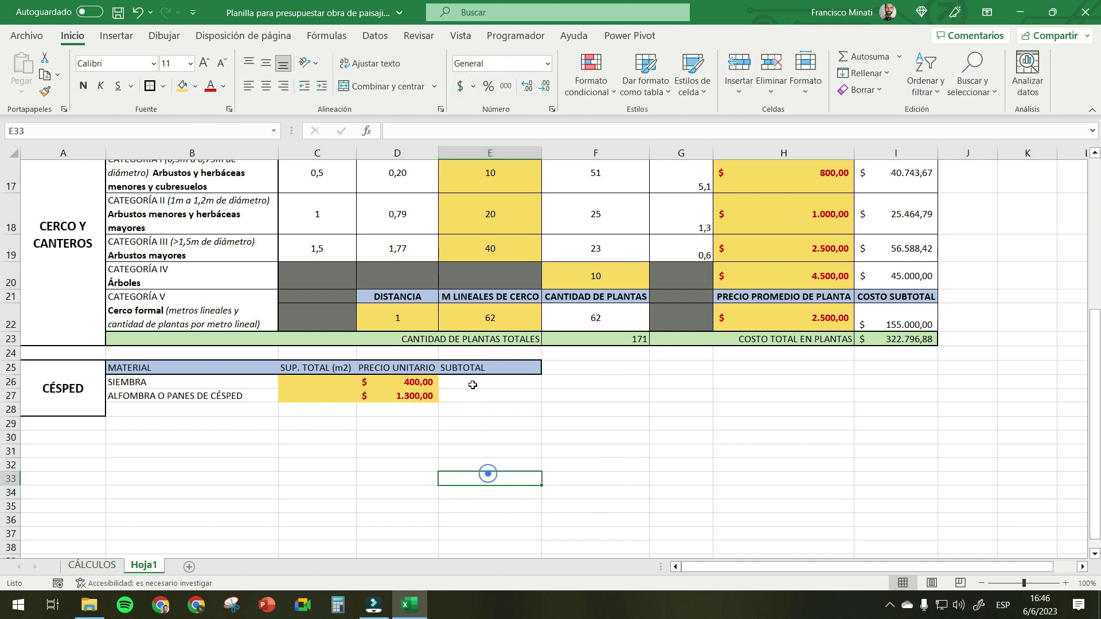
# - Calculate the SIEMBRA subtotal in E26 with the formula =C26*D26
pyautogui.click(481, 381)
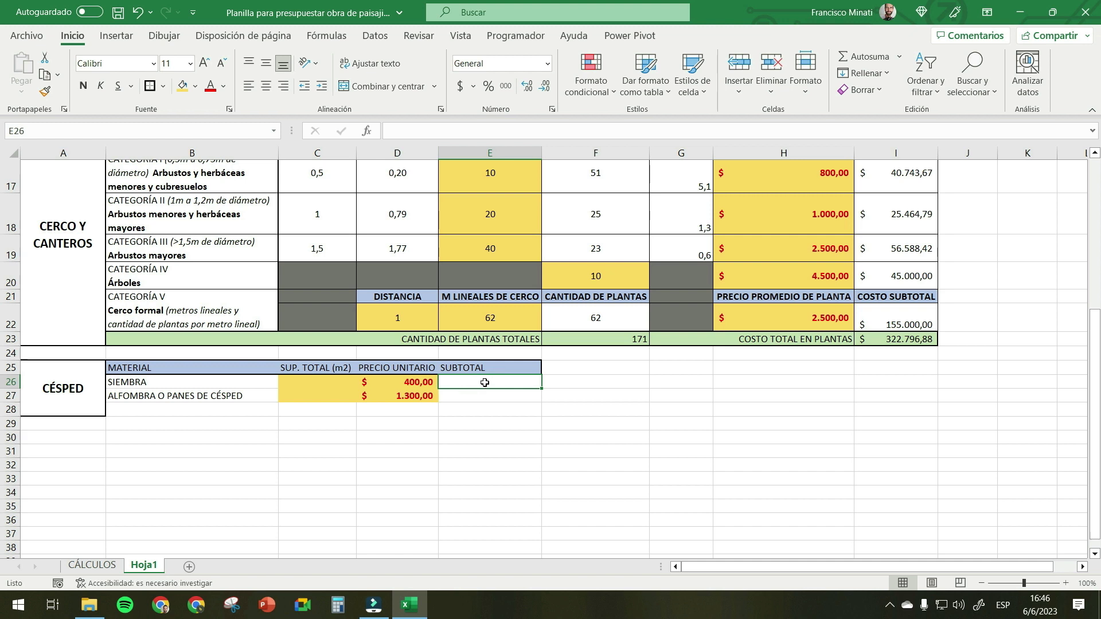
pyautogui.click(485, 382)
pyautogui.write('=')
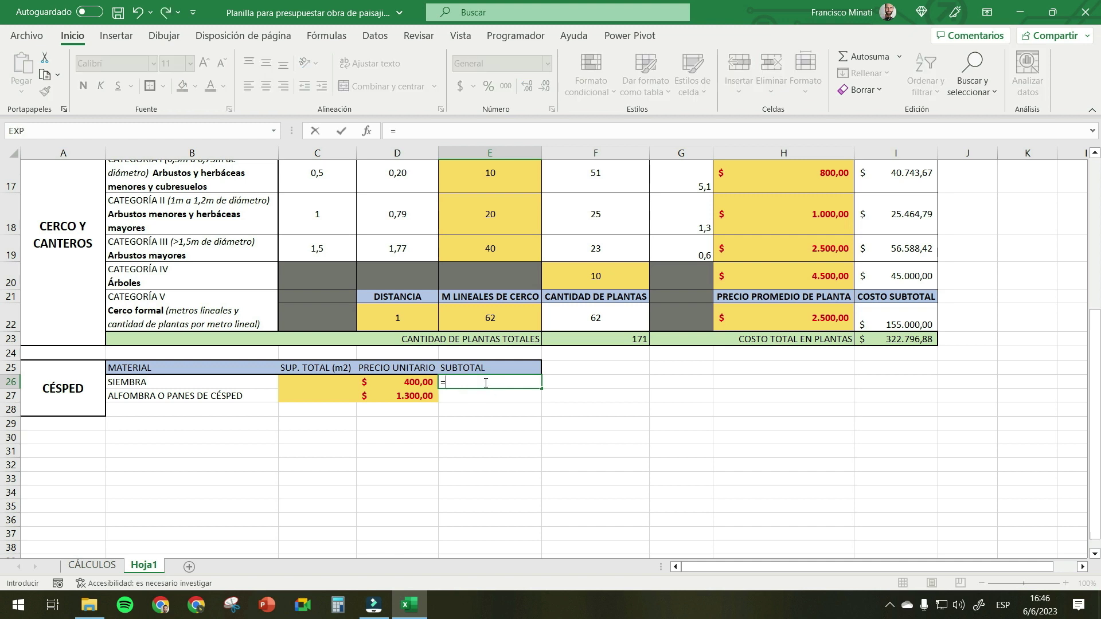
pyautogui.click(320, 381)
pyautogui.write('*')
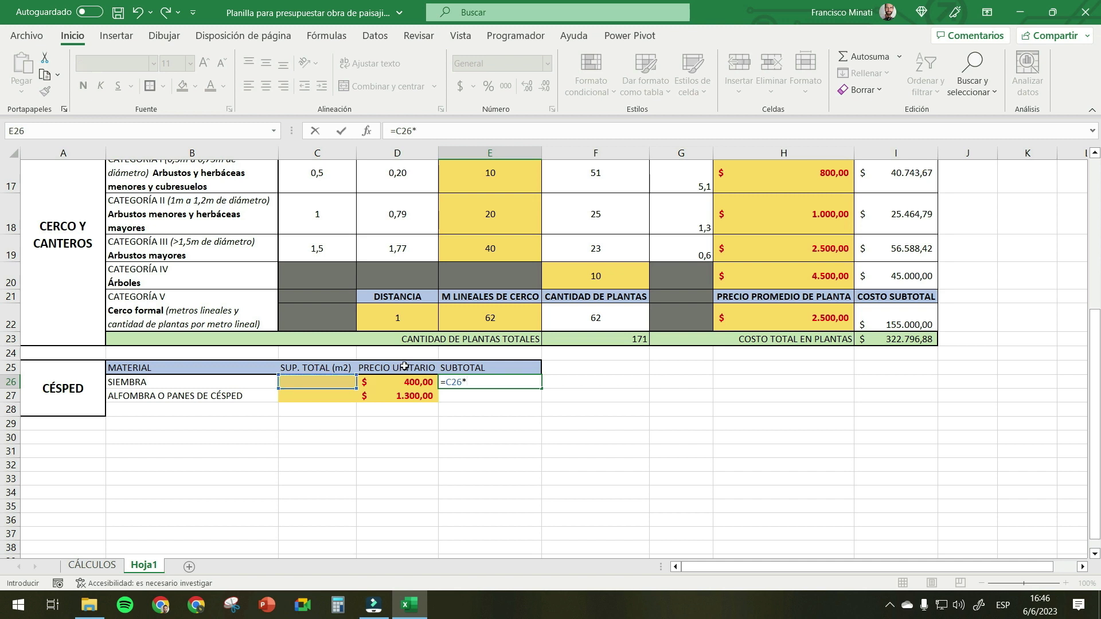
pyautogui.click(411, 383)
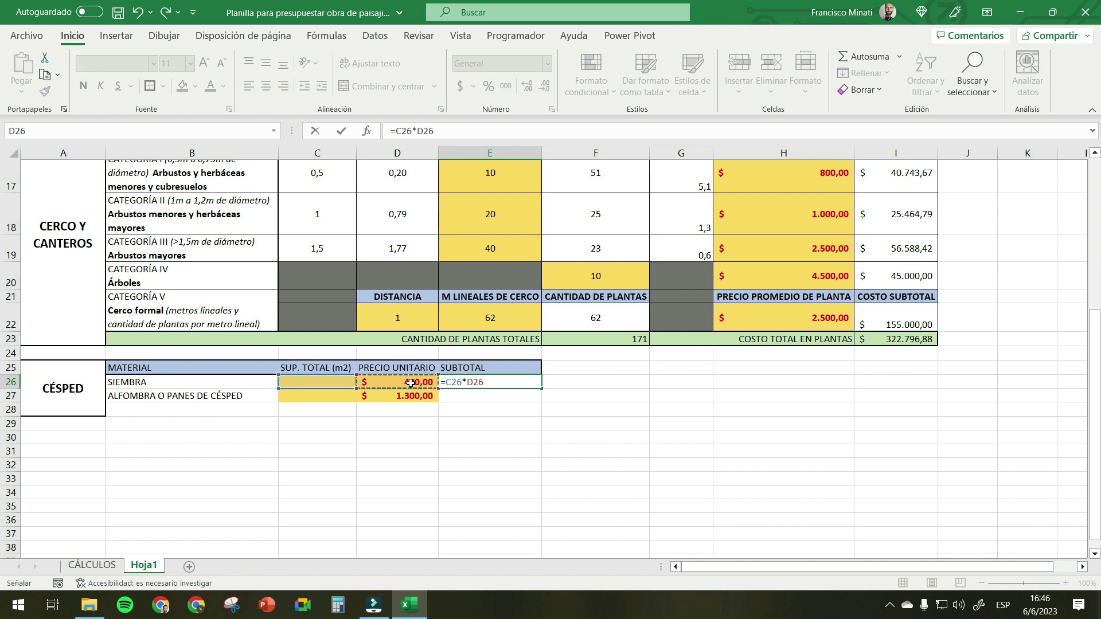
pyautogui.press('Return')
# - Copy the subtotal formula from E26 down to E27 for the ALFOMBRA O PANES DE CÉSPED row
pyautogui.click(503, 384)
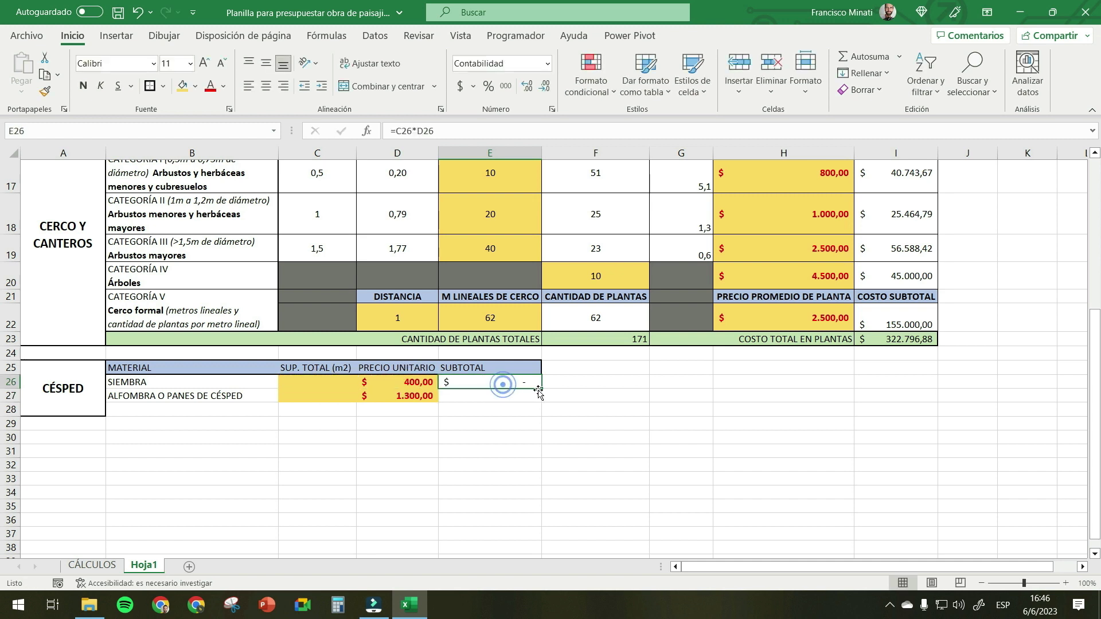
pyautogui.moveTo(541, 390); pyautogui.dragTo(539, 401)
pyautogui.click(561, 456)
pyautogui.click(487, 396)
# - Enter total areas of 50 for SIEMBRA in C26 and 100 for ALFOMBRA O PANES DE CÉSPED in C27, and check their subtotals
pyautogui.click(312, 381)
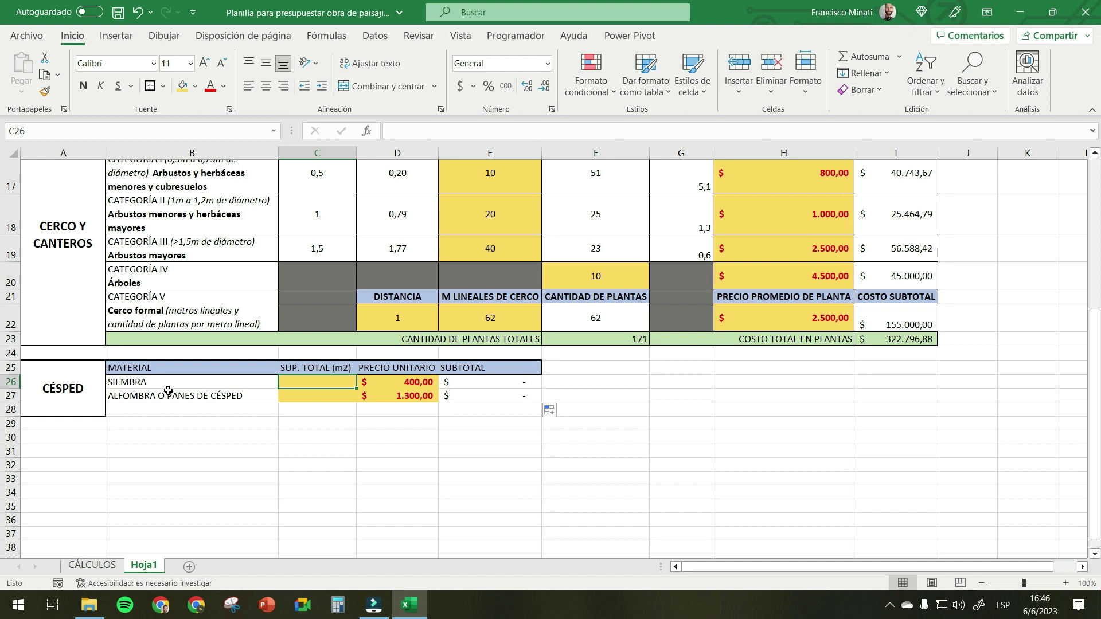
pyautogui.write('50')
pyautogui.press('Return')
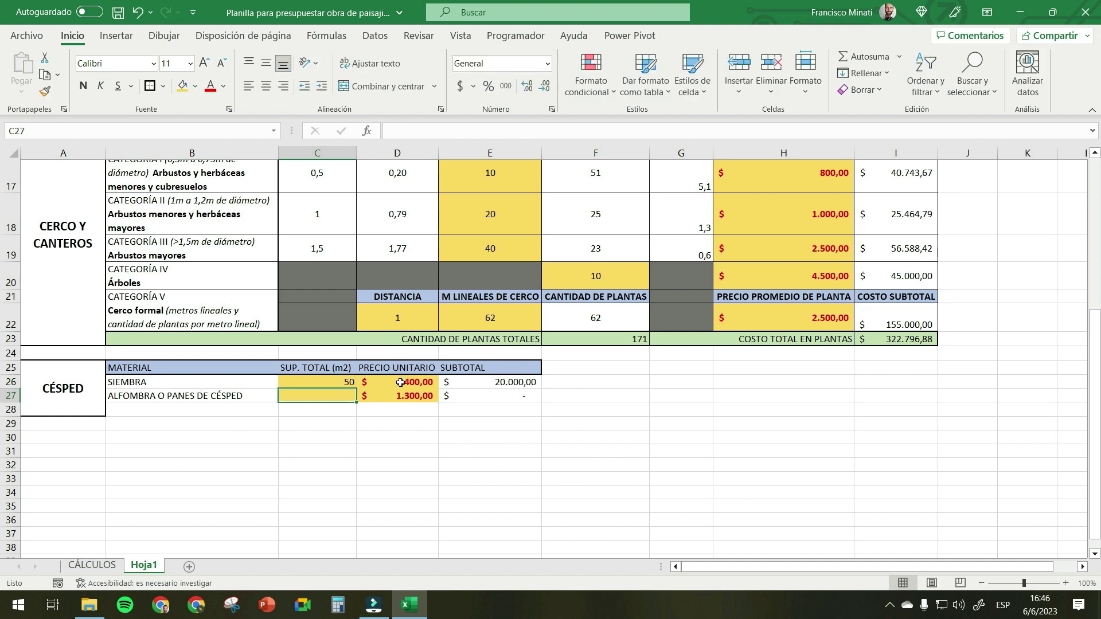
pyautogui.click(475, 383)
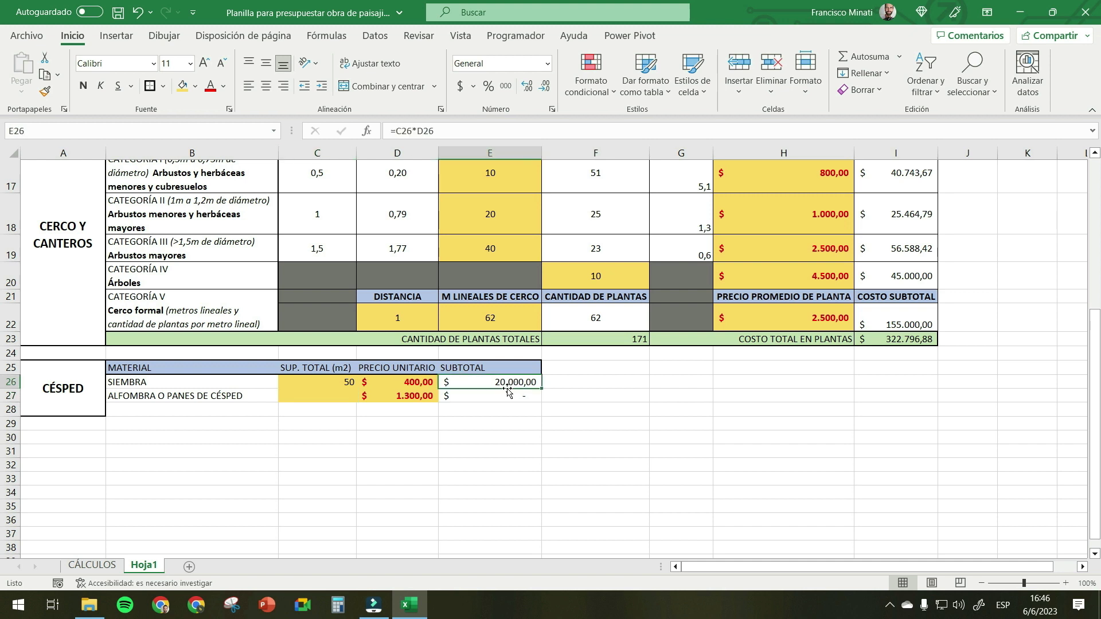
pyautogui.click(334, 396)
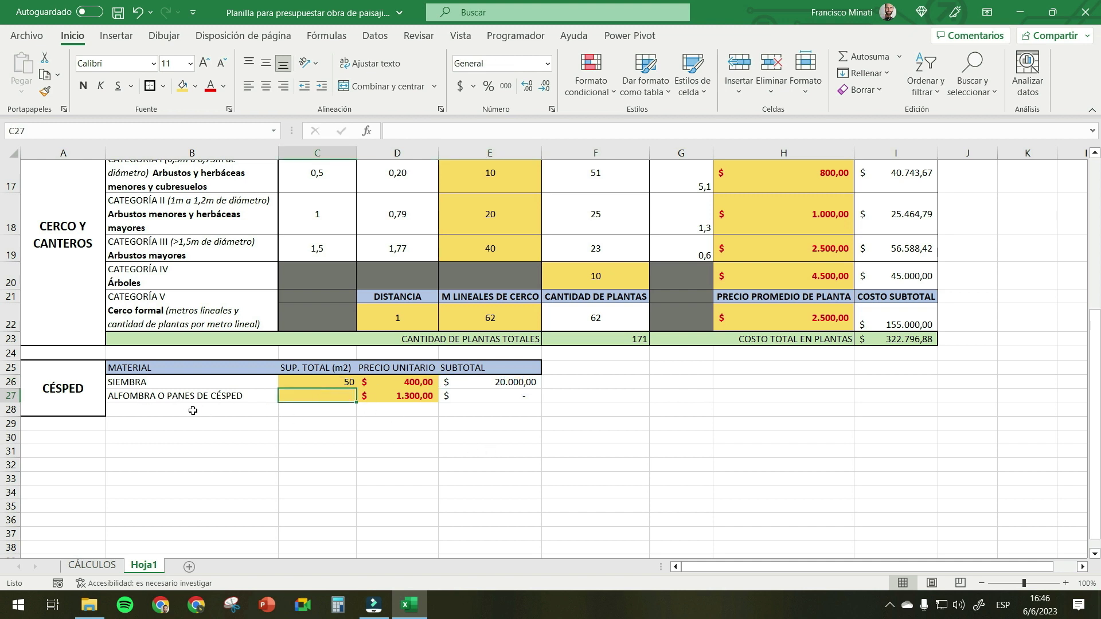
pyautogui.write('100')
pyautogui.press('Return')
pyautogui.click(511, 396)
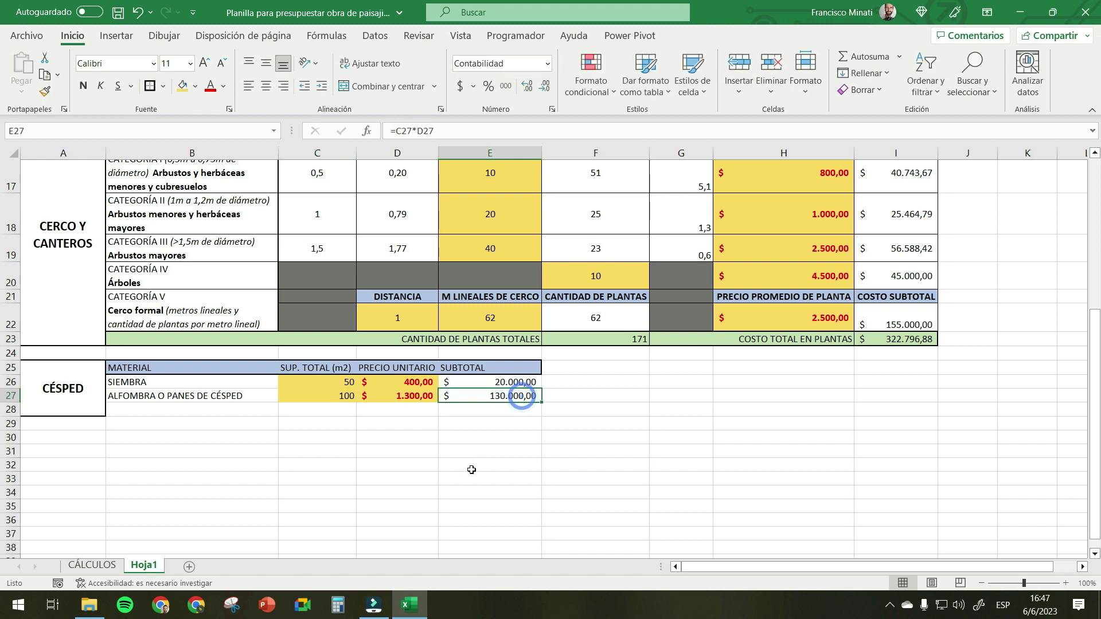
pyautogui.click(212, 425)
pyautogui.click(515, 394)
pyautogui.click(513, 422)
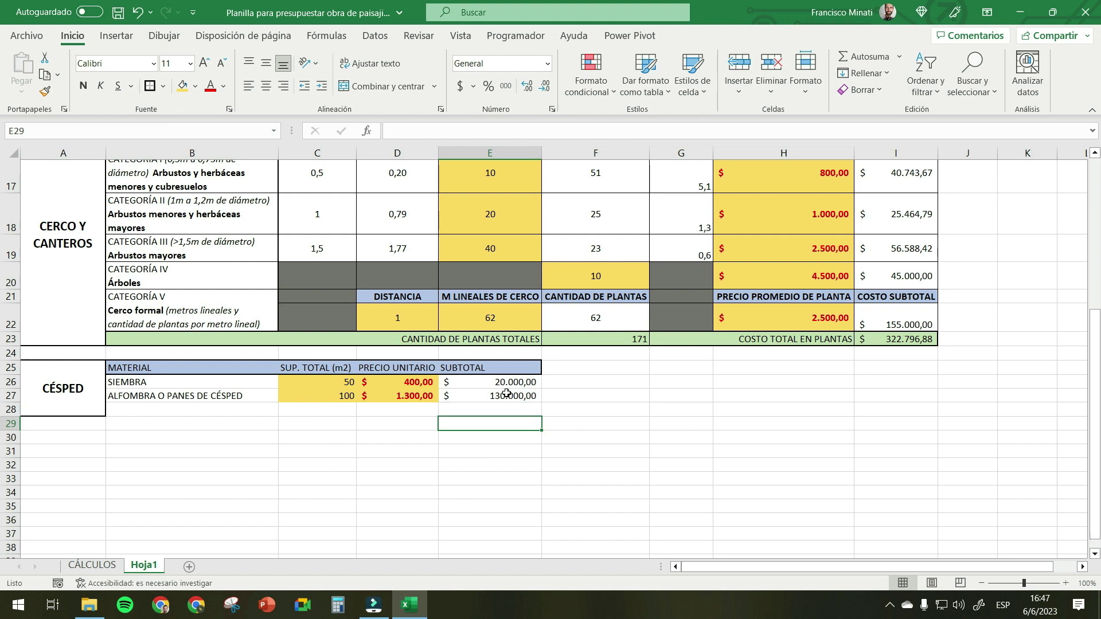
# - Merge and centre B28:D28 and enter the label PRECIO TOTAL DEL CÉSPED
pyautogui.moveTo(221, 407); pyautogui.dragTo(391, 409)
pyautogui.click(390, 90)
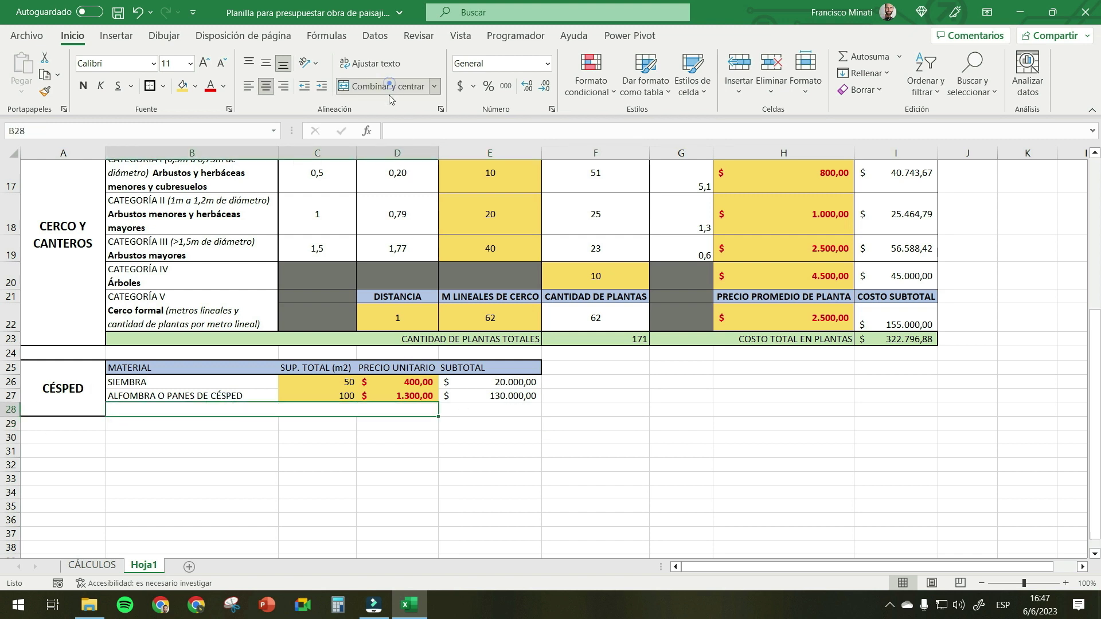
pyautogui.write('PRECIO MTOTA')
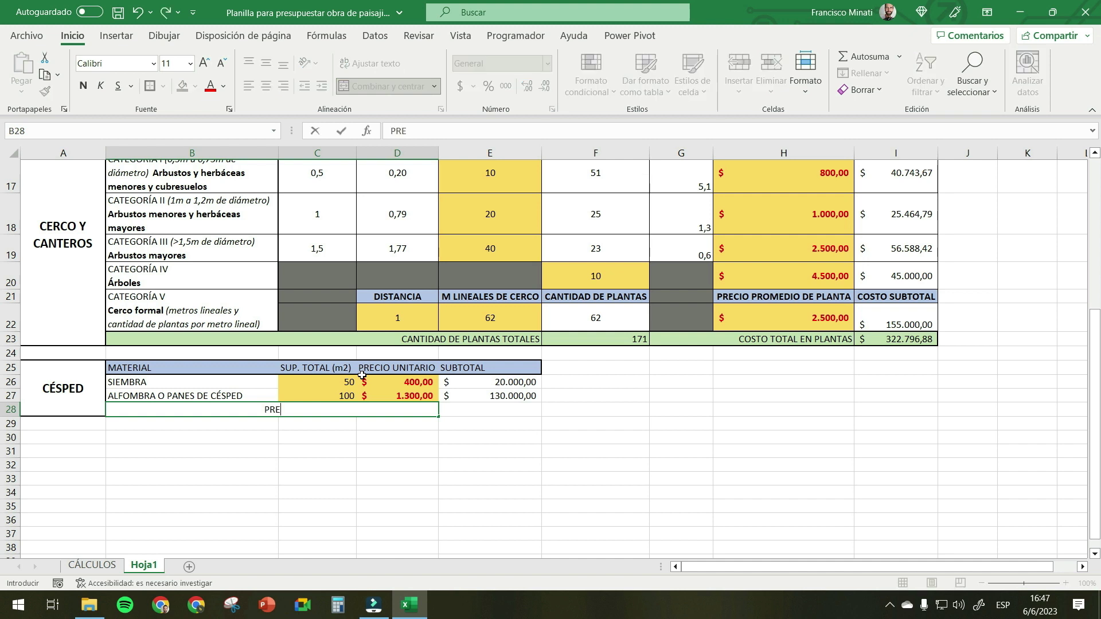
pyautogui.press('BackSpace')
pyautogui.press('BackSpace')
pyautogui.press('BackSpace')
pyautogui.press('BackSpace')
pyautogui.press('BackSpace')
pyautogui.write('TOTAL DEL CÉSPED')
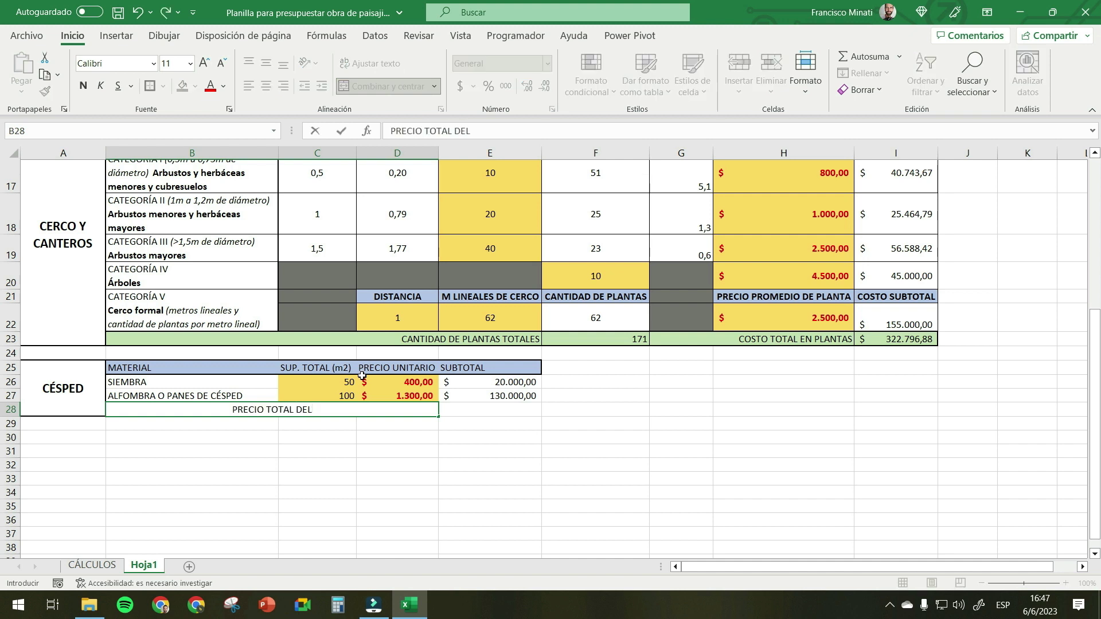
pyautogui.press('Tab')
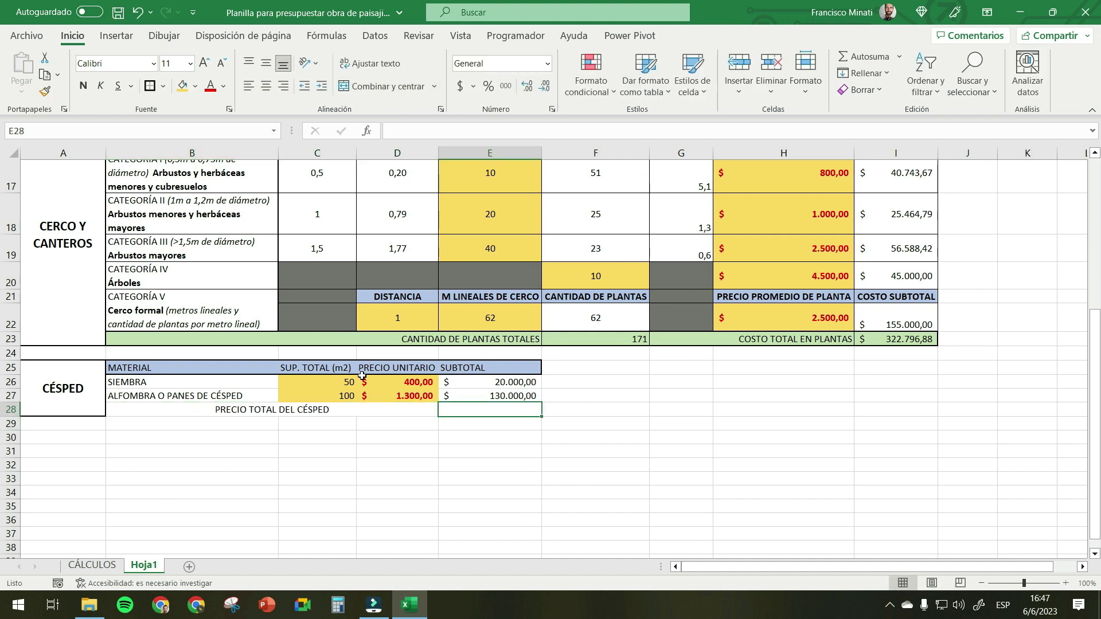
# - Total the CÉSPED subtotals in E28 with the formula =SUMA(E26:E27)
pyautogui.write('=')
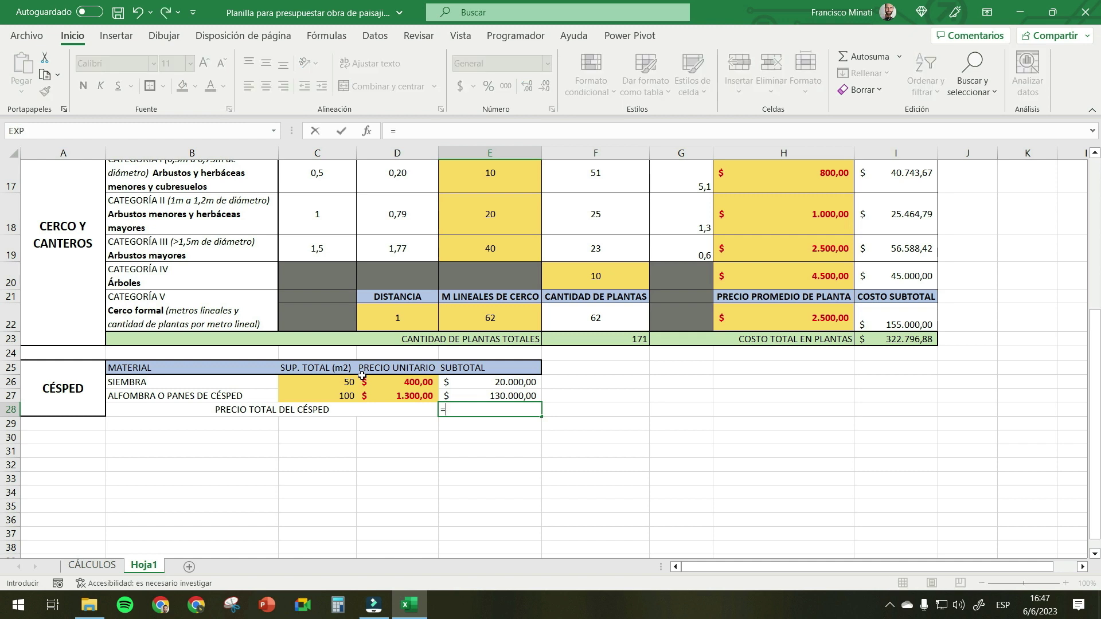
pyautogui.write('SUMA(')
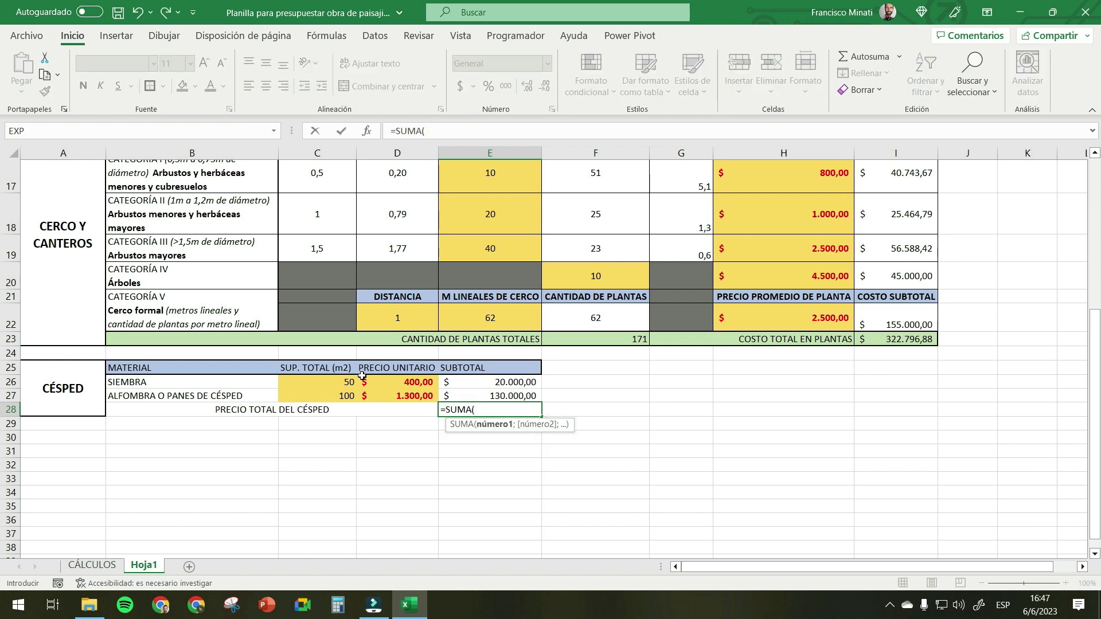
pyautogui.moveTo(476, 382); pyautogui.dragTo(476, 397)
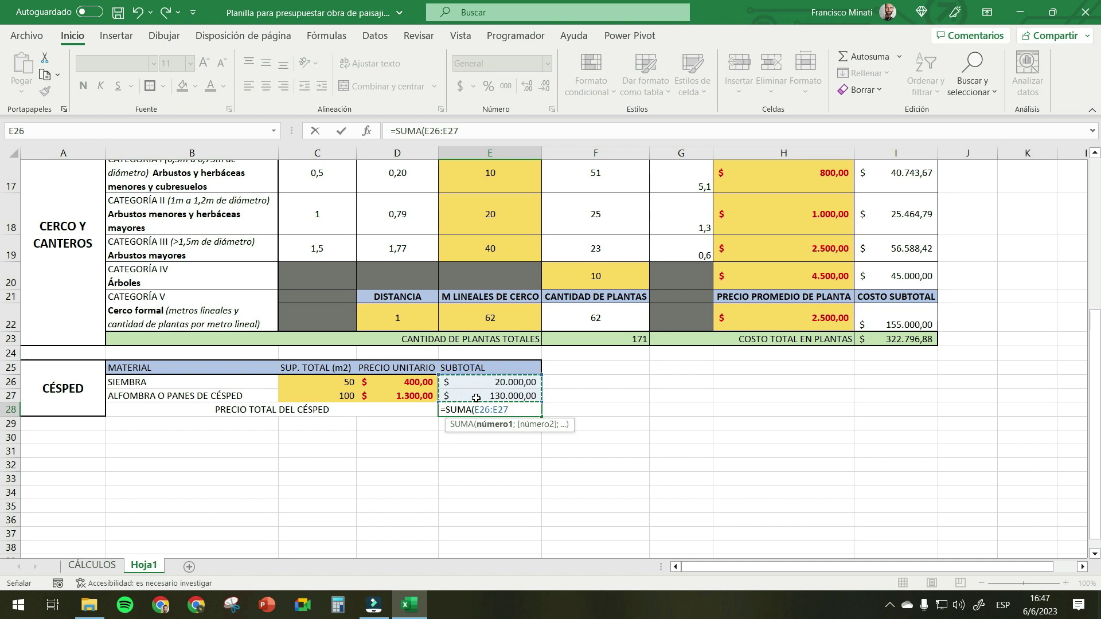
pyautogui.write(')')
pyautogui.press('Return')
# - Change the total row label in B28 to PRESUPUESTO DE CÉSPED and right-align it
pyautogui.click(266, 407)
pyautogui.doubleClick(186, 409)
pyautogui.moveTo(185, 410); pyautogui.dragTo(105, 409)
pyautogui.write('PRESUPUESTO DE')
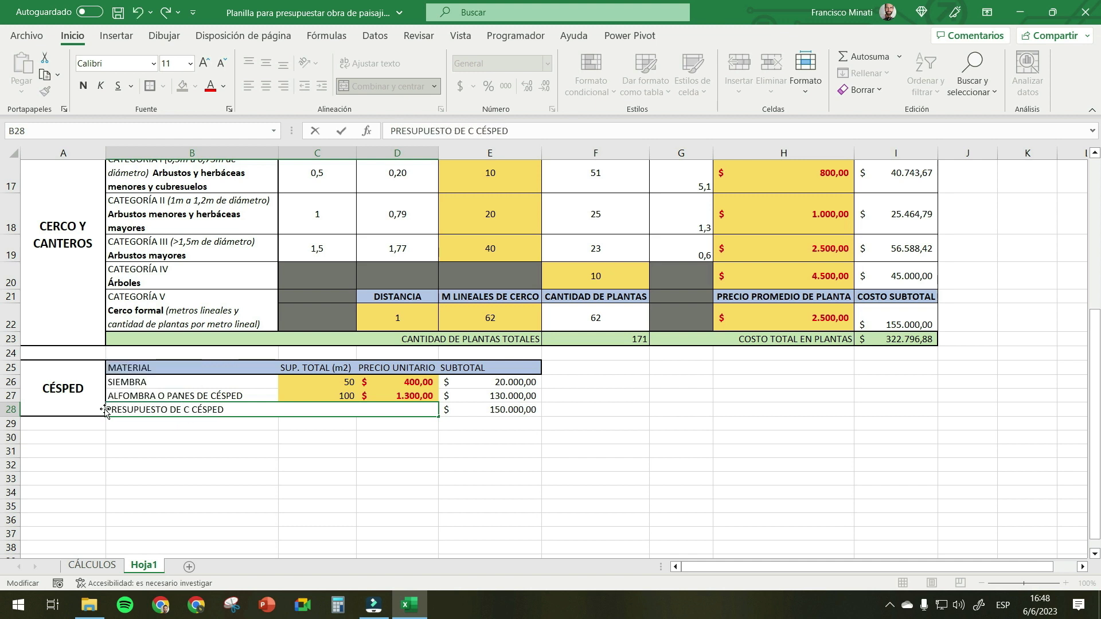
pyautogui.click(266, 86)
pyautogui.click(286, 88)
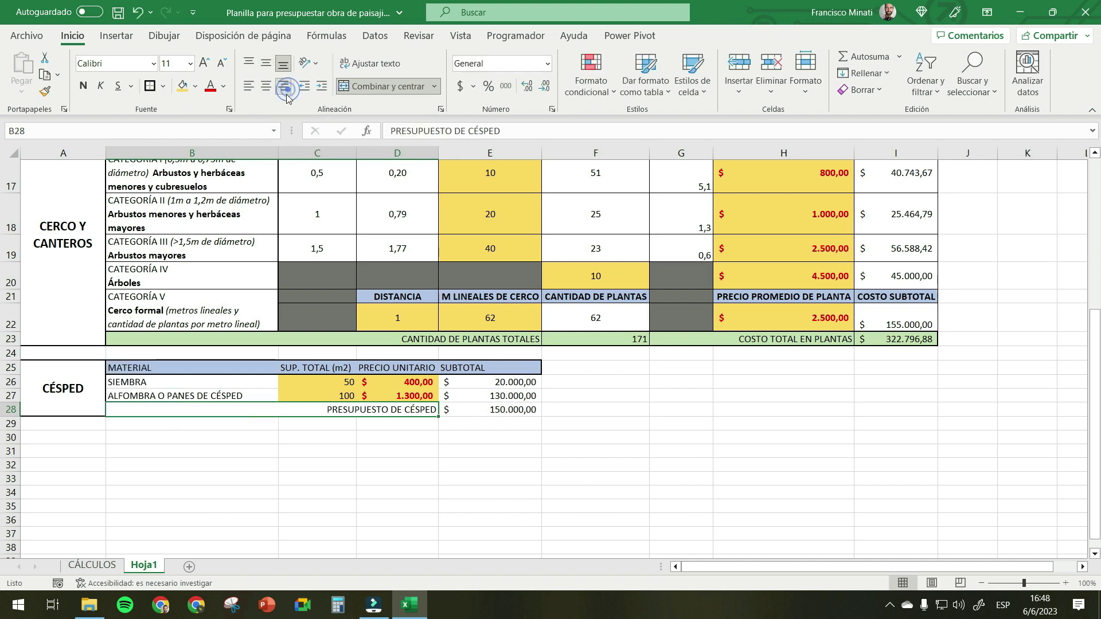
# - Make the PRESUPUESTO DE CÉSPED label bold and fill its merged cell with light green
pyautogui.click(83, 86)
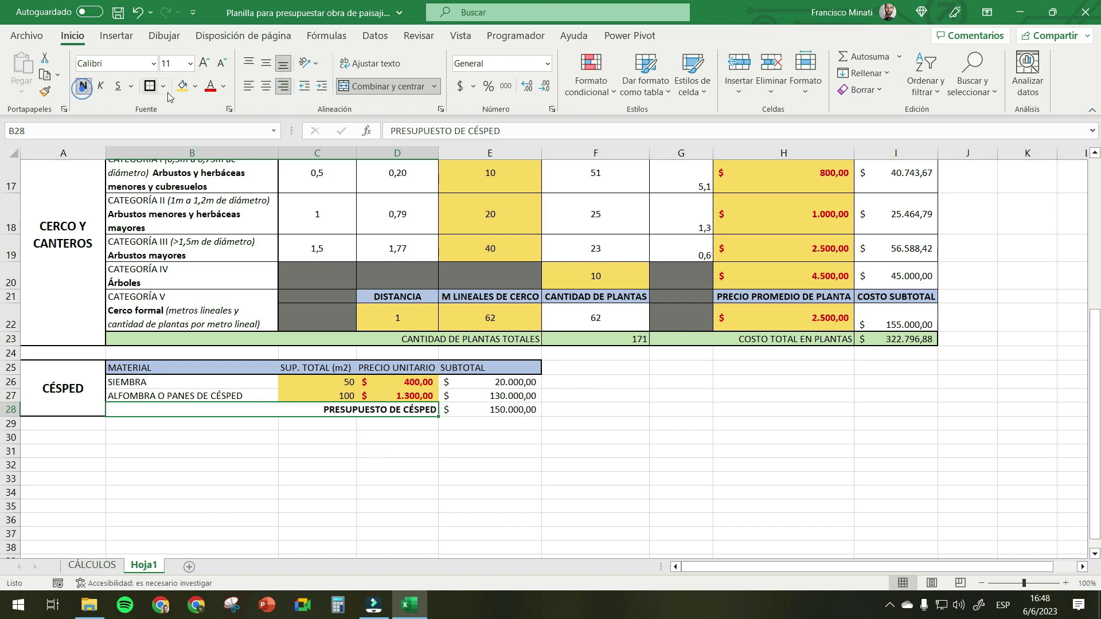
pyautogui.click(195, 86)
pyautogui.click(285, 142)
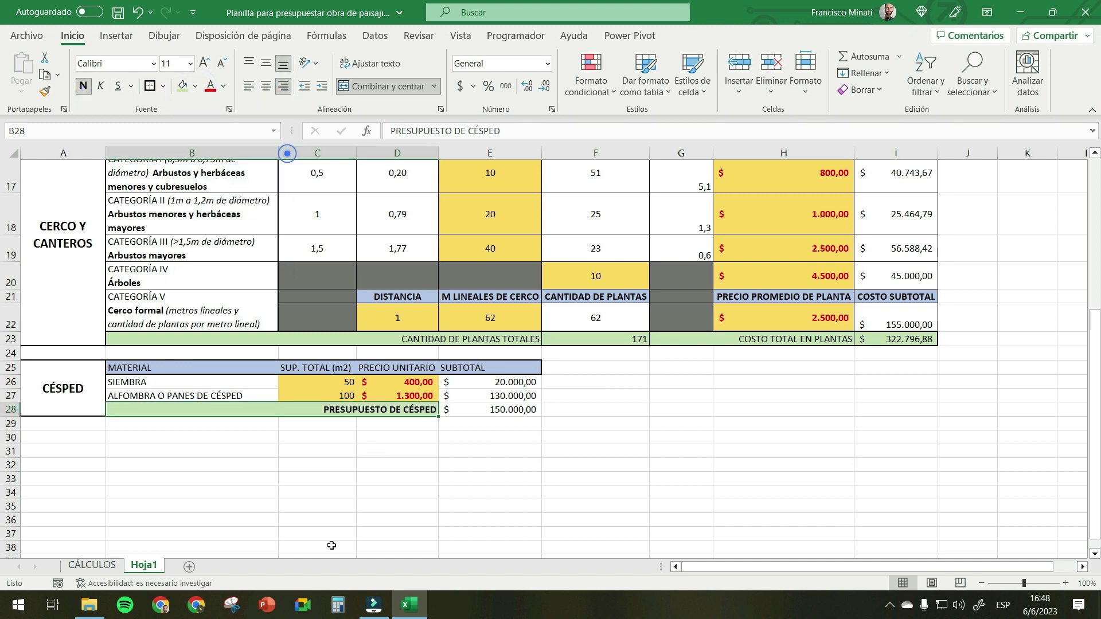
# - Apply an outside border to the whole CÉSPED block, A25:E28
pyautogui.click(84, 372)
pyautogui.moveTo(176, 372); pyautogui.dragTo(516, 410)
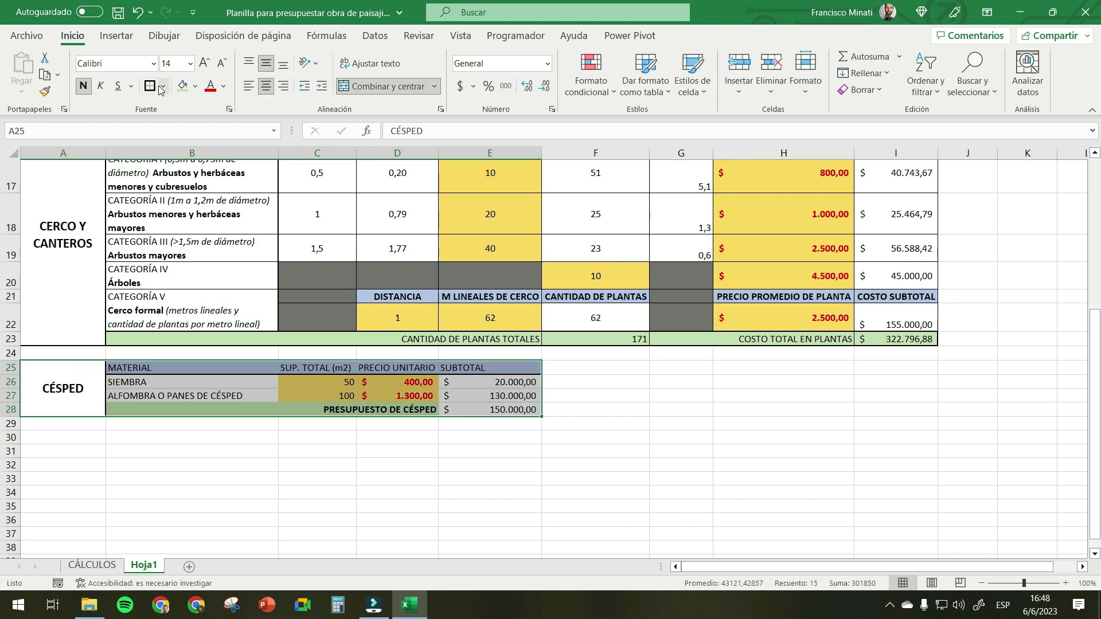
pyautogui.click(150, 86)
pyautogui.click(290, 451)
# - Give the total in E28 the same light green fill and bold text, and put a border around B28:E28
pyautogui.click(274, 408)
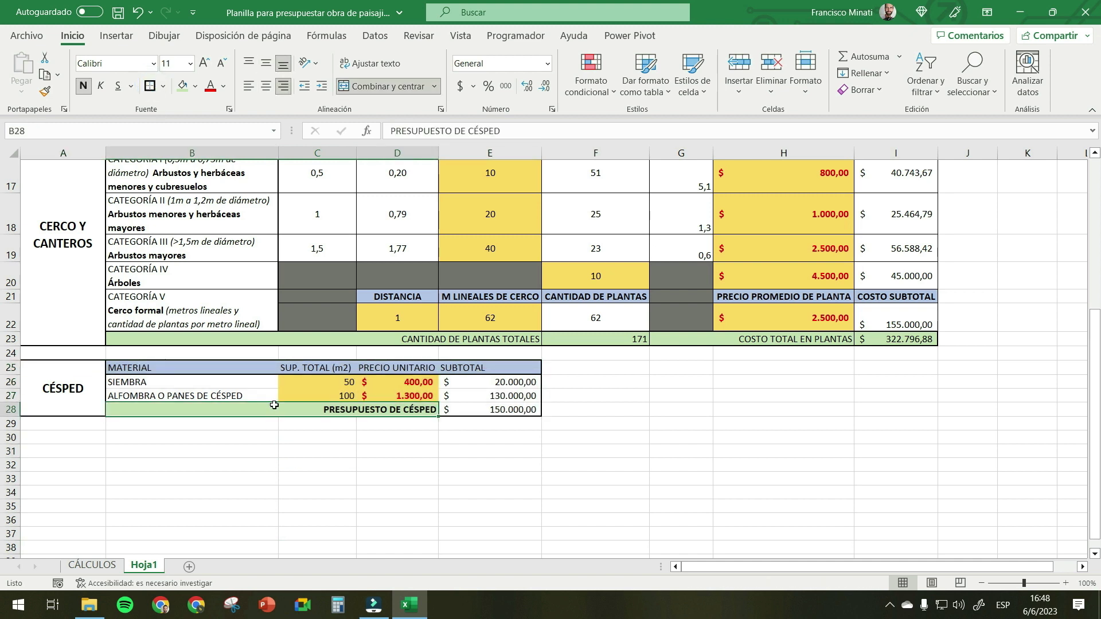
pyautogui.click(183, 86)
pyautogui.click(492, 410)
pyautogui.hotkey('ctrl', 'n')
pyautogui.click(587, 489)
pyautogui.moveTo(513, 411); pyautogui.dragTo(264, 410)
pyautogui.click(150, 86)
pyautogui.click(521, 493)
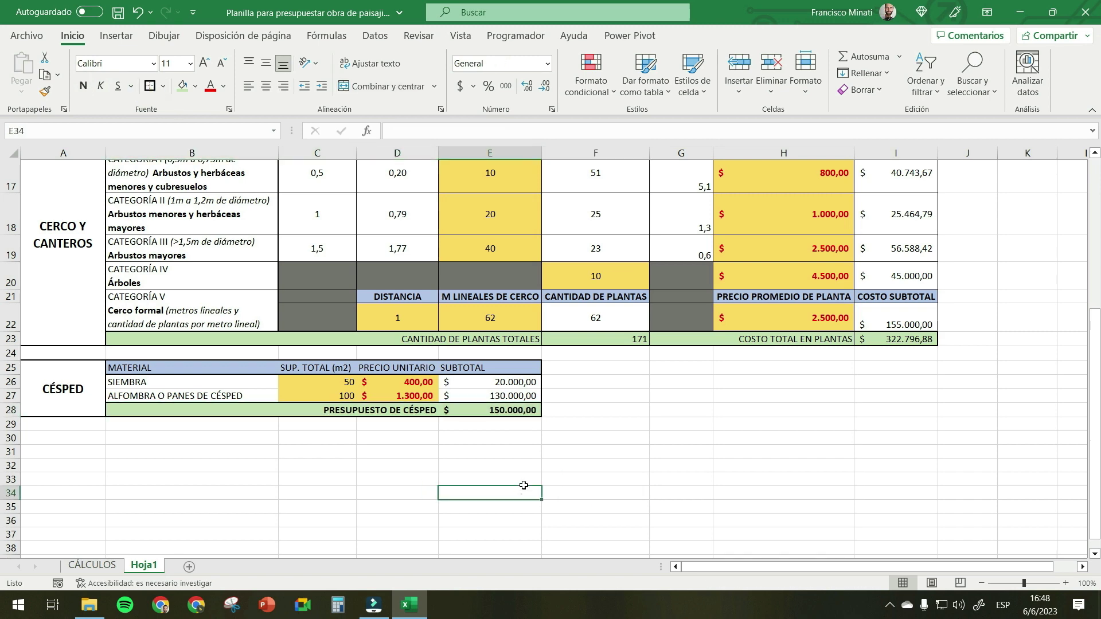
# - Match the CÉSPED areas on Hoja1 to CÁLCULOS, leaving SIEMBRA empty and setting ALFOMBRA O PANES DE CÉSPED to 74
pyautogui.click(92, 565)
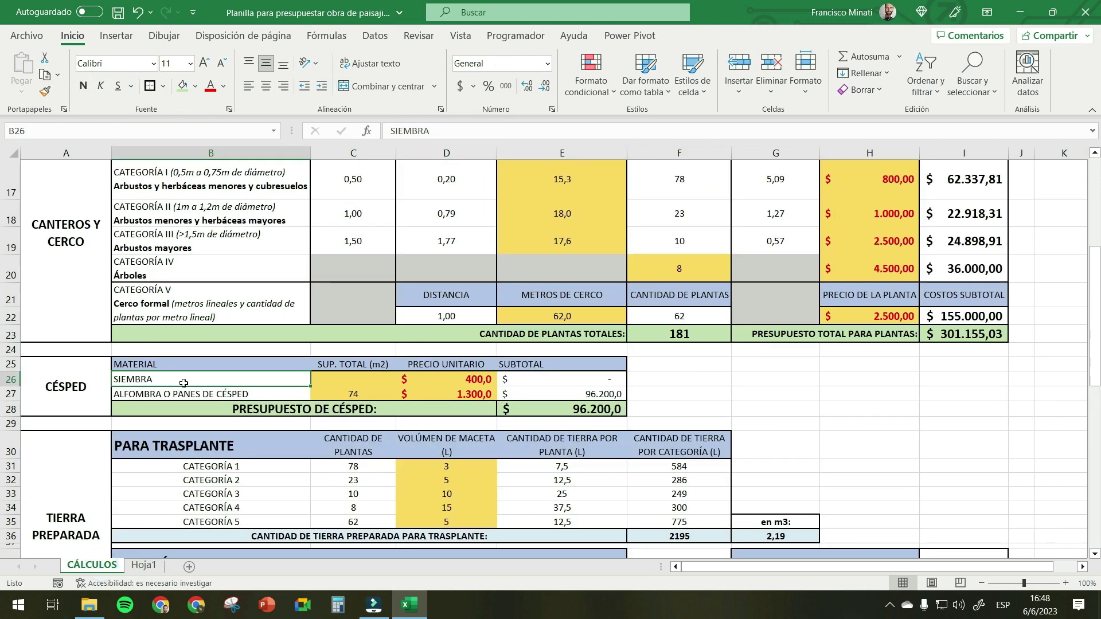
pyautogui.click(353, 392)
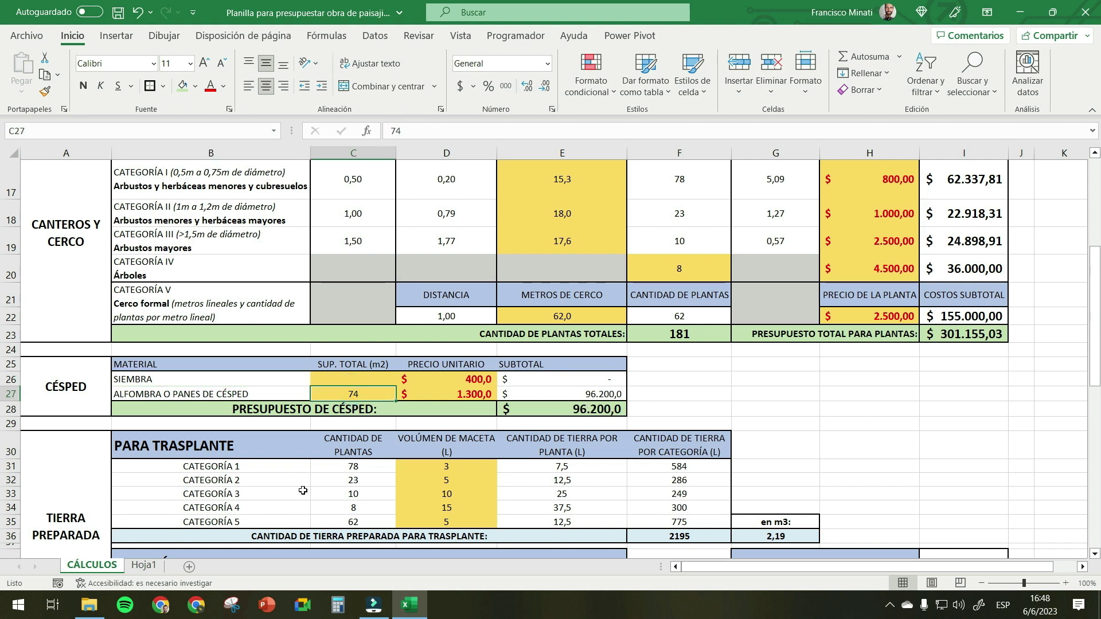
pyautogui.click(143, 566)
pyautogui.click(98, 567)
pyautogui.click(143, 566)
pyautogui.scroll(1, 850, 405)
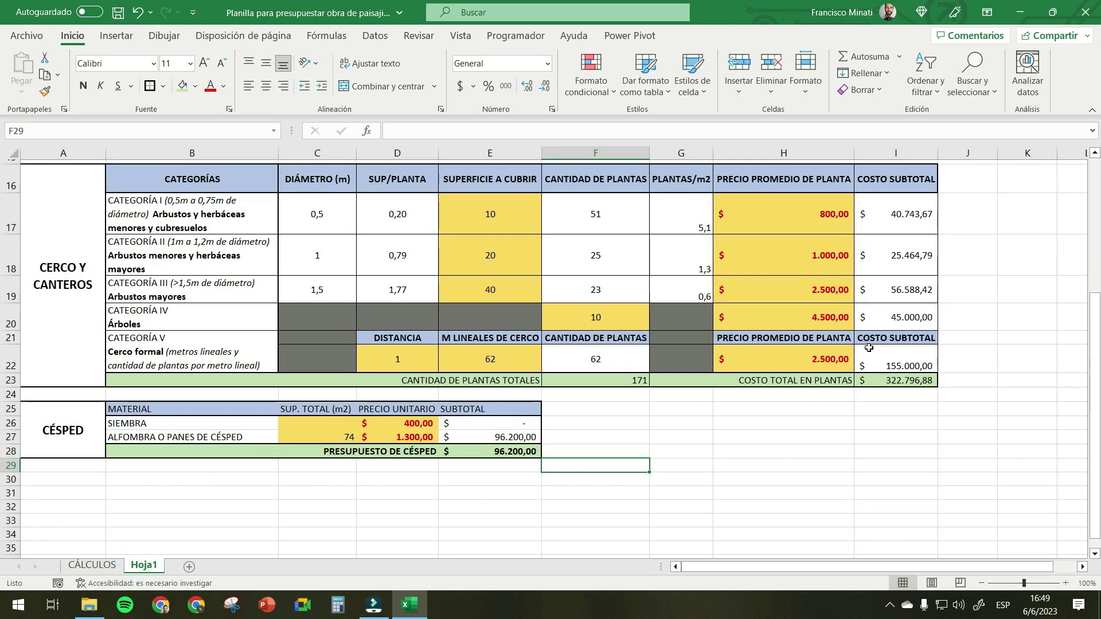
# - Match the Hoja1 planting data to CÁLCULOS with areas 15,3, 18,0 and 17,6 and 8 trees, and compare the plant budget totals
pyautogui.click(92, 565)
pyautogui.scroll(2, 559, 254)
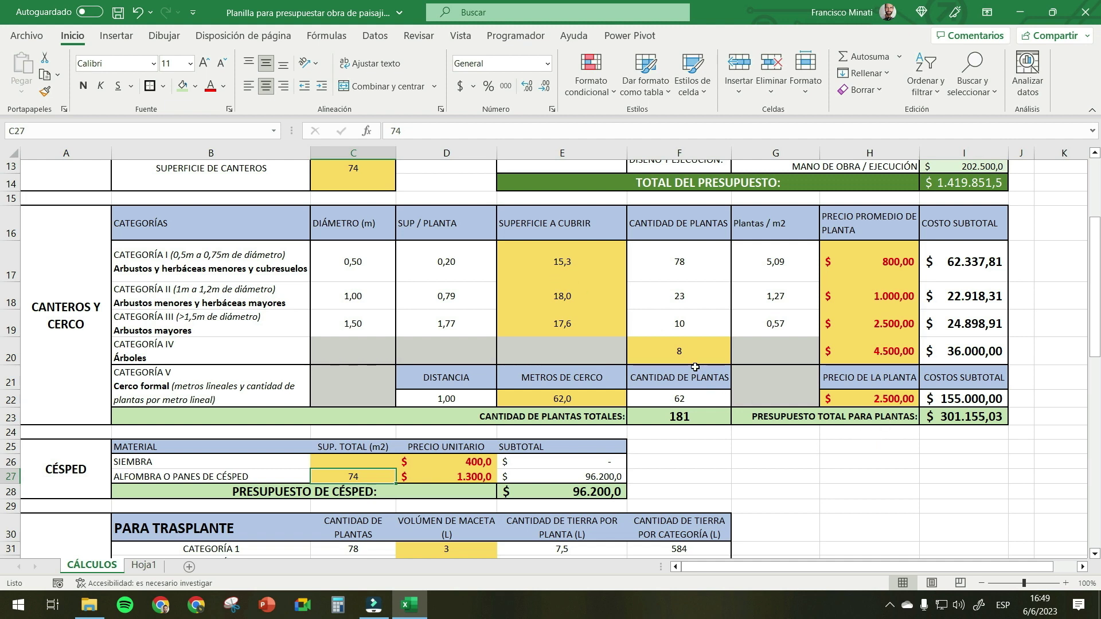
pyautogui.hotkey('ctrl', 'pagedown')
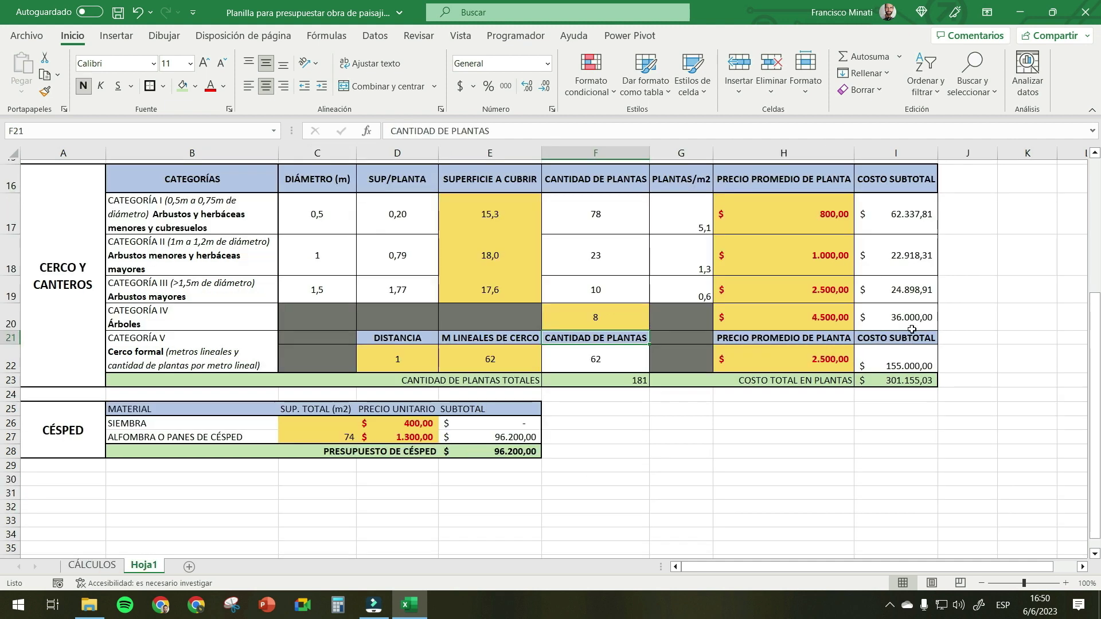
pyautogui.hotkey('ctrl', 'pageup')
pyautogui.click(975, 416)
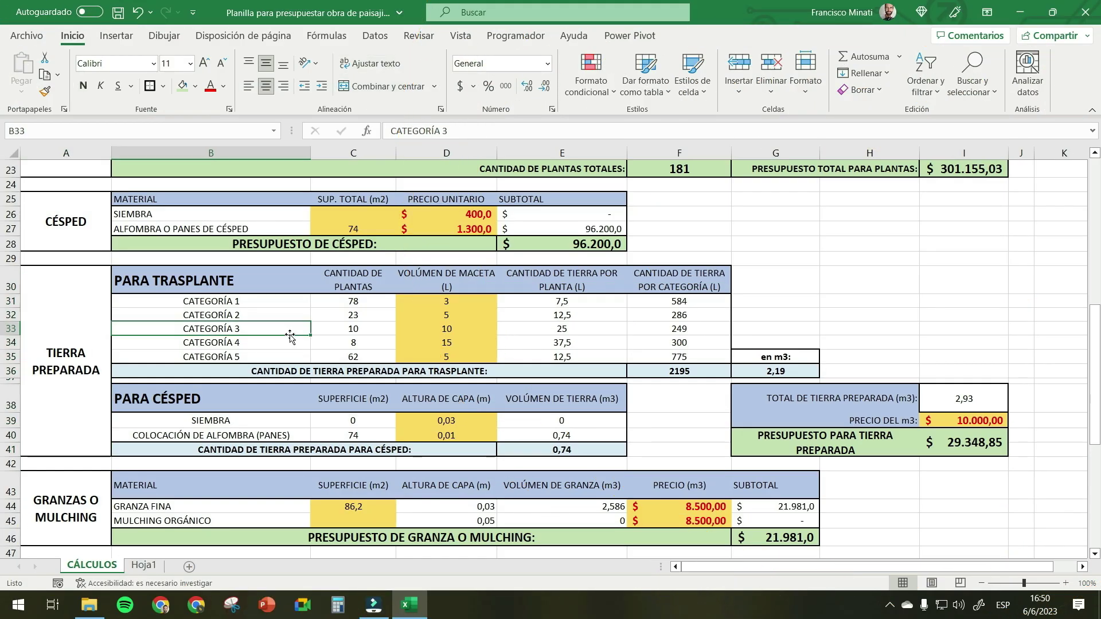
# - Merge and centre A30:A41 on Hoja1 and enter the section title TIERRA PREPARADA
pyautogui.click(68, 330)
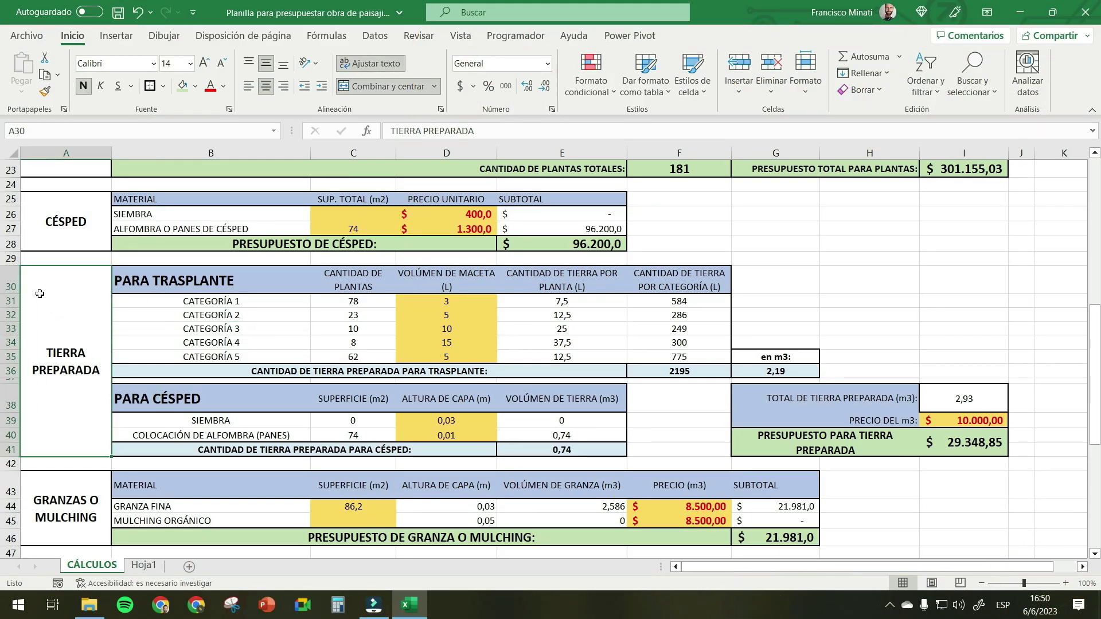
pyautogui.hotkey('ctrl', 'pagedown')
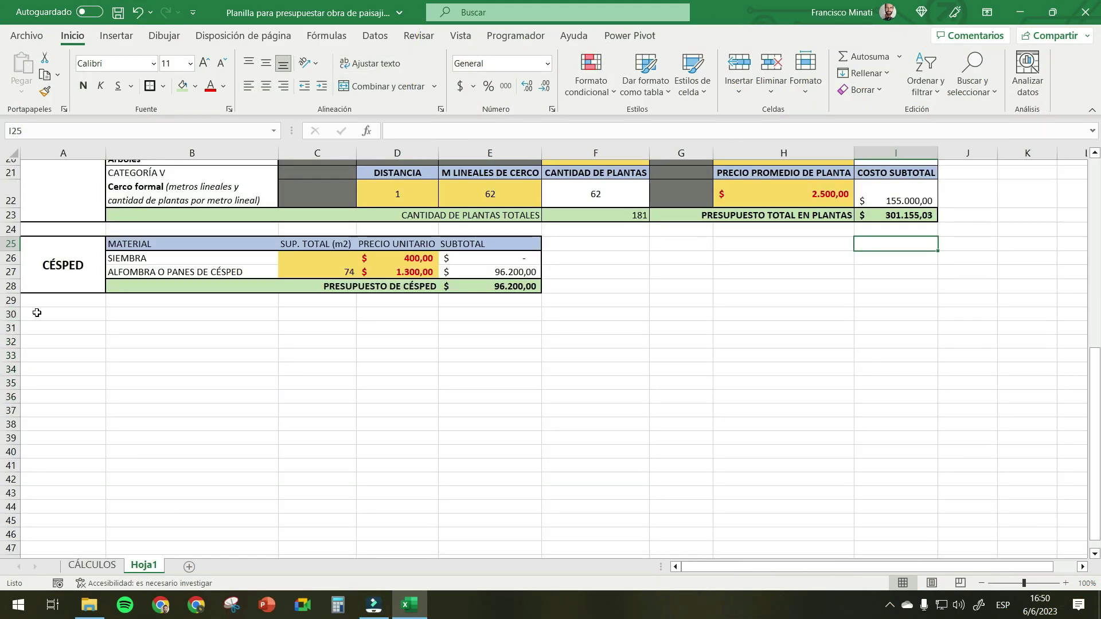
pyautogui.moveTo(37, 312); pyautogui.dragTo(51, 465)
pyautogui.click(388, 86)
pyautogui.write('TIERRA PREPARADA')
pyautogui.press('Return')
# - Format the TIERRA PREPARADA title as bold, two font sizes larger, vertically centred and with wrapped text
pyautogui.click(100, 387)
pyautogui.click(84, 86)
pyautogui.click(205, 63)
pyautogui.click(205, 63)
pyautogui.click(266, 63)
pyautogui.click(370, 63)
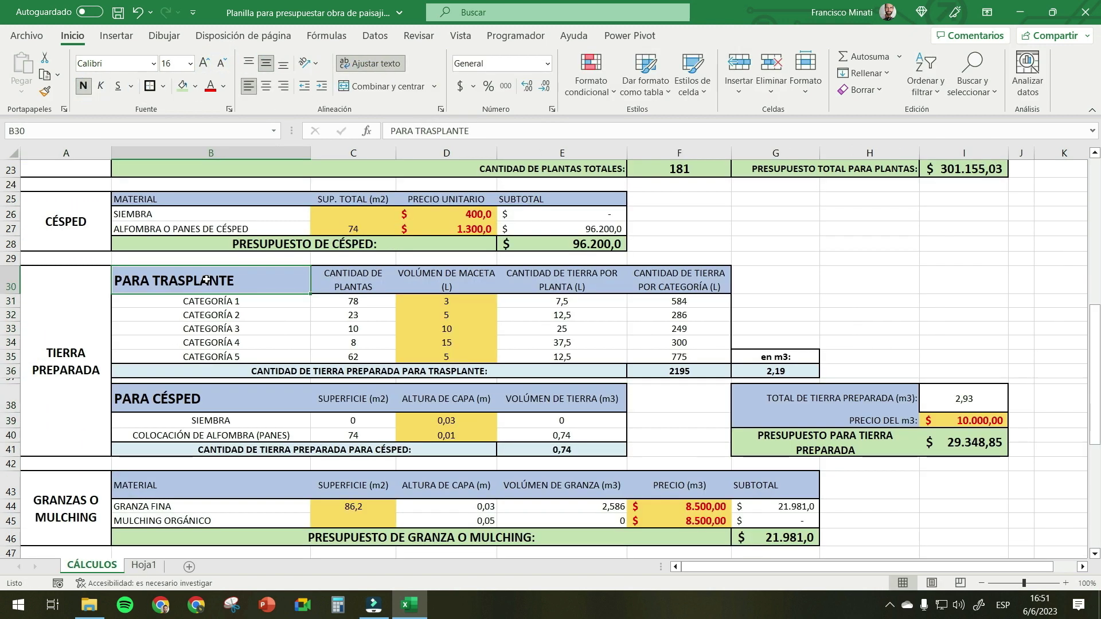
# - Examine the PARA TRASPLANTE and PARA CÉSPED headings and the list of plant categories on CÁLCULOS
pyautogui.click(145, 396)
pyautogui.click(162, 281)
pyautogui.click(180, 403)
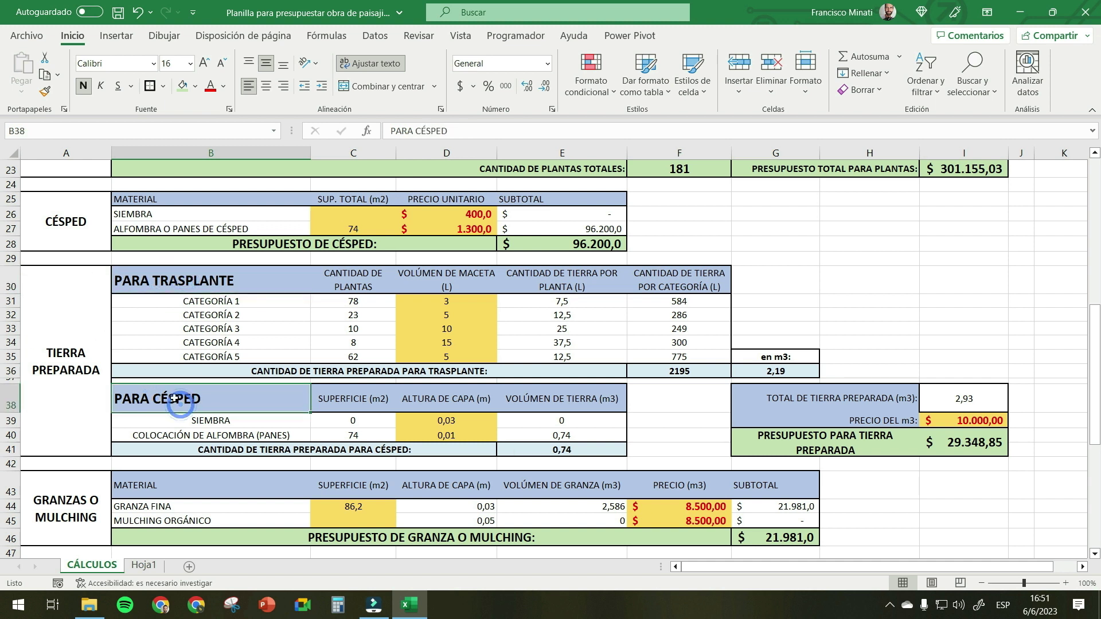
pyautogui.click(11, 280)
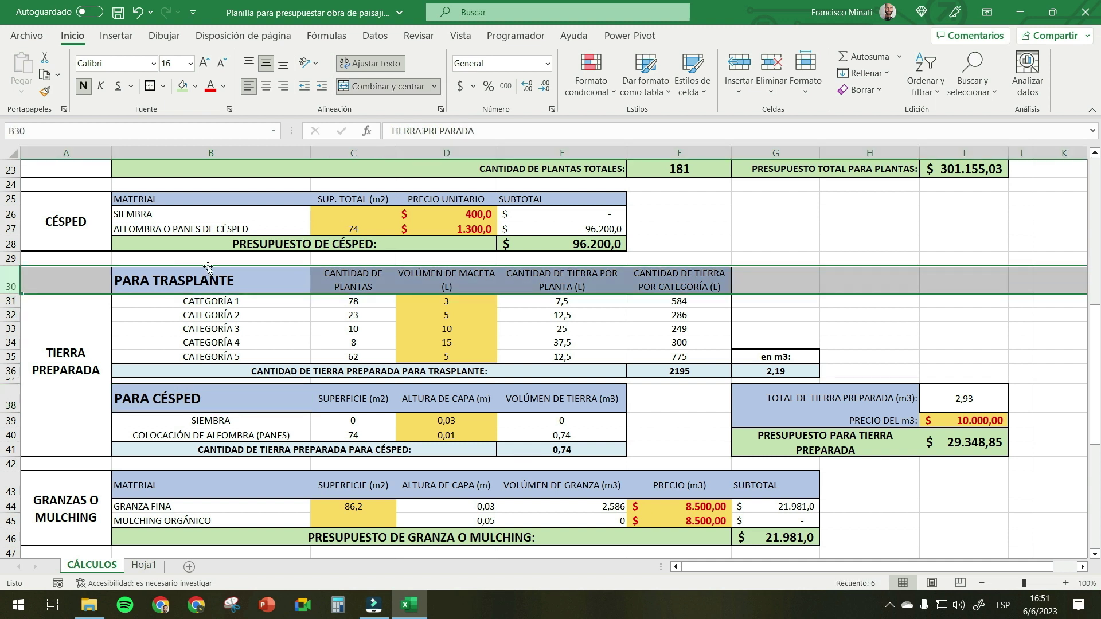
pyautogui.press('Right')
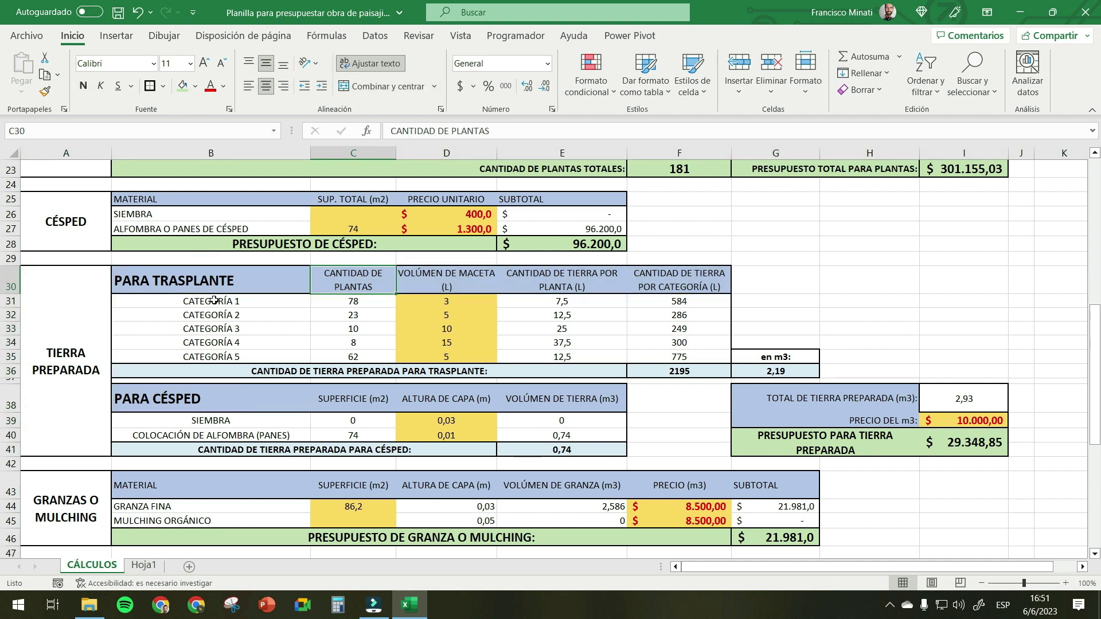
pyautogui.click(215, 300)
pyautogui.click(260, 329)
pyautogui.moveTo(251, 304); pyautogui.dragTo(256, 356)
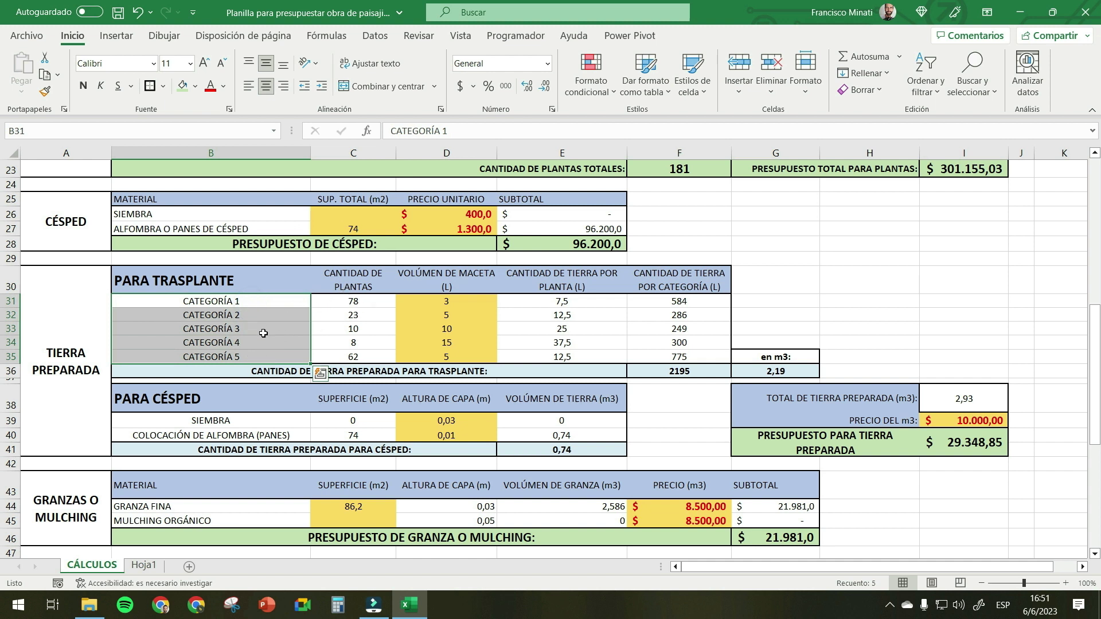
# - Examine how the PARA TRASPLANTE table gets its plant quantities, pot volumes and soil per plant on CÁLCULOS
pyautogui.click(372, 301)
pyautogui.click(460, 304)
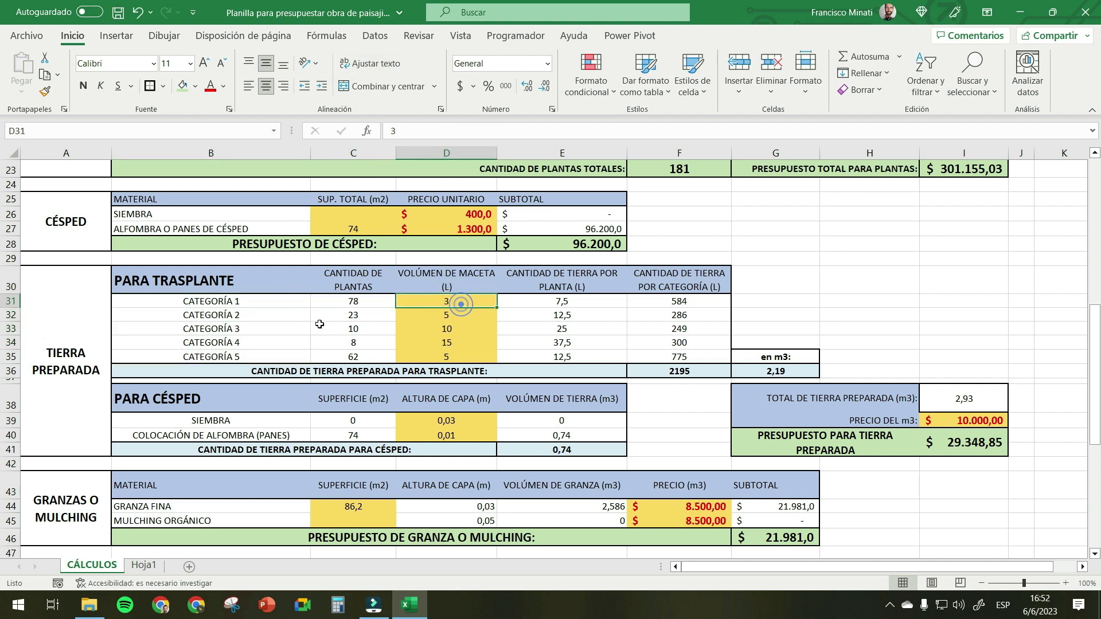
pyautogui.click(383, 320)
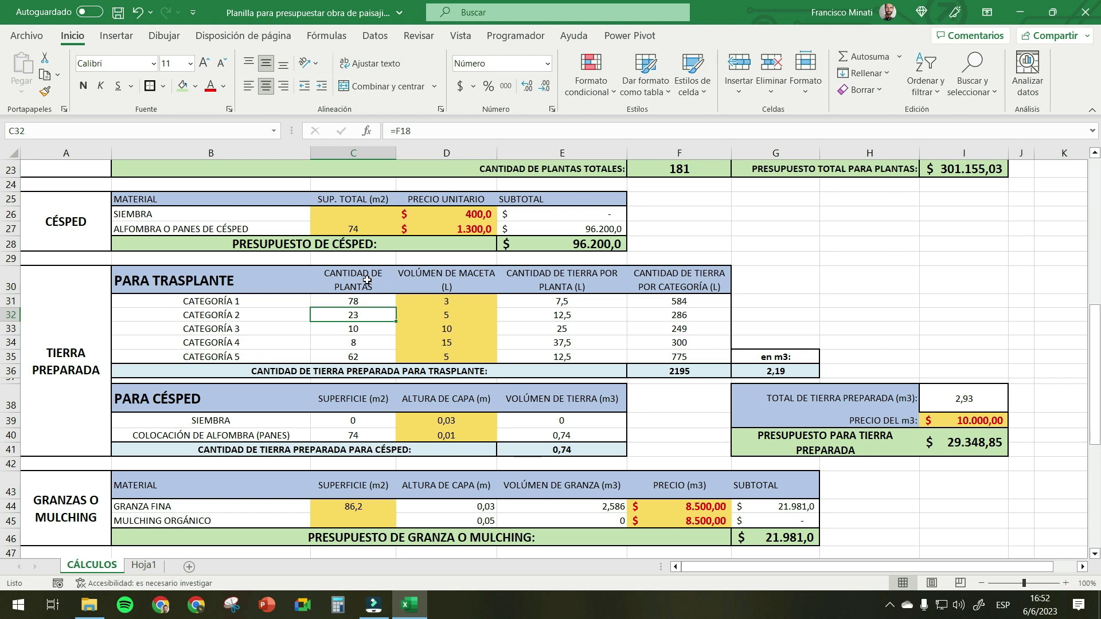
pyautogui.moveTo(364, 300); pyautogui.dragTo(374, 340)
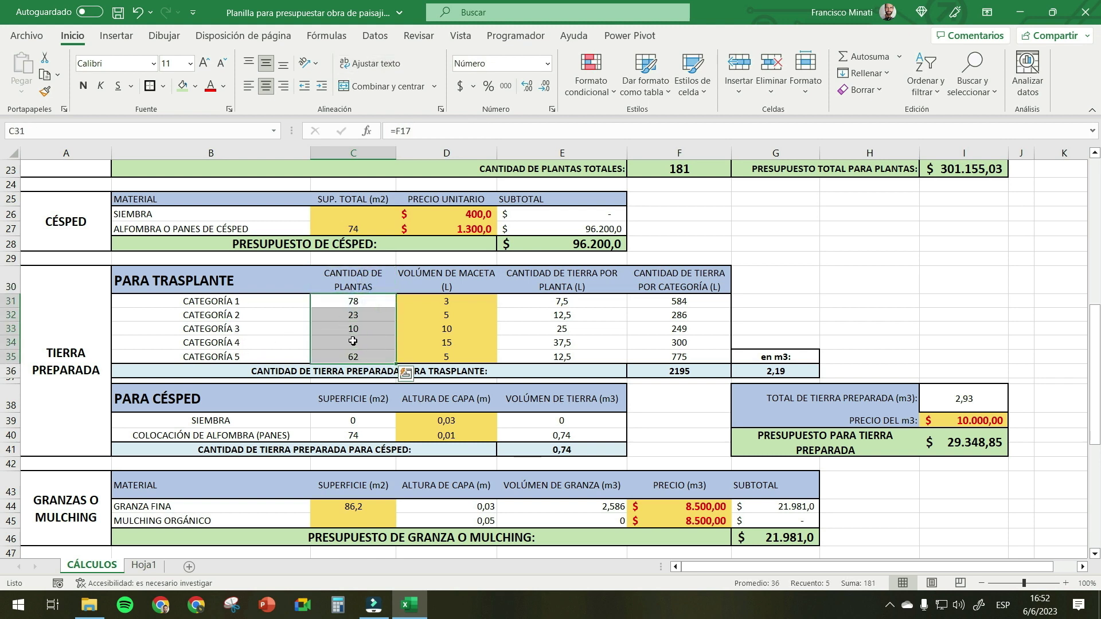
pyautogui.scroll(2, 396, 338)
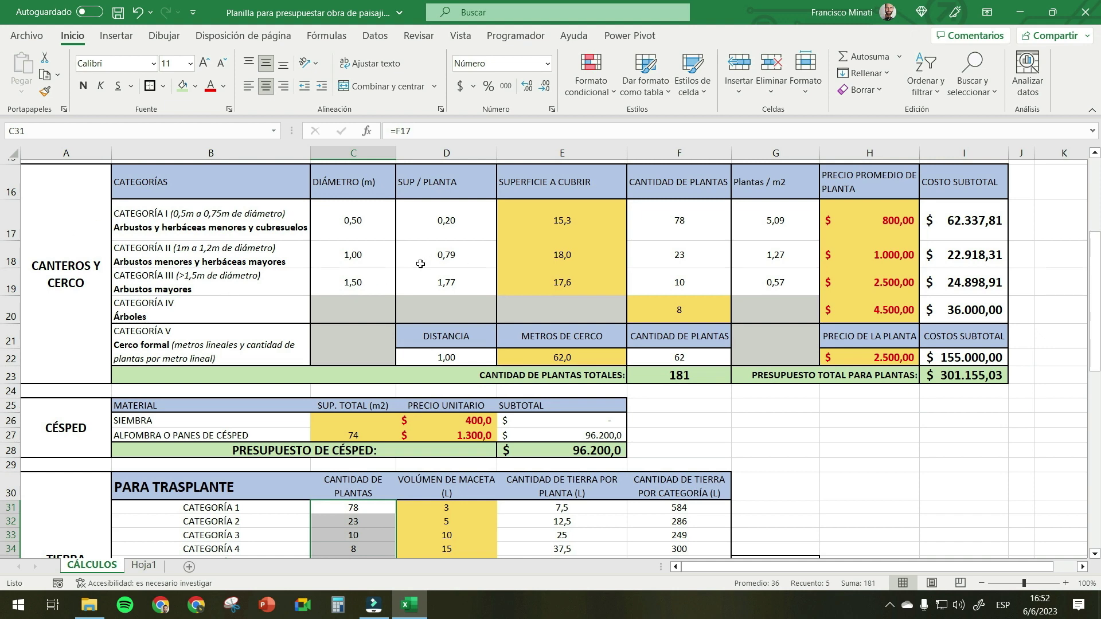
pyautogui.scroll(-1, 419, 265)
pyautogui.scroll(-1, 419, 265)
pyautogui.click(442, 284)
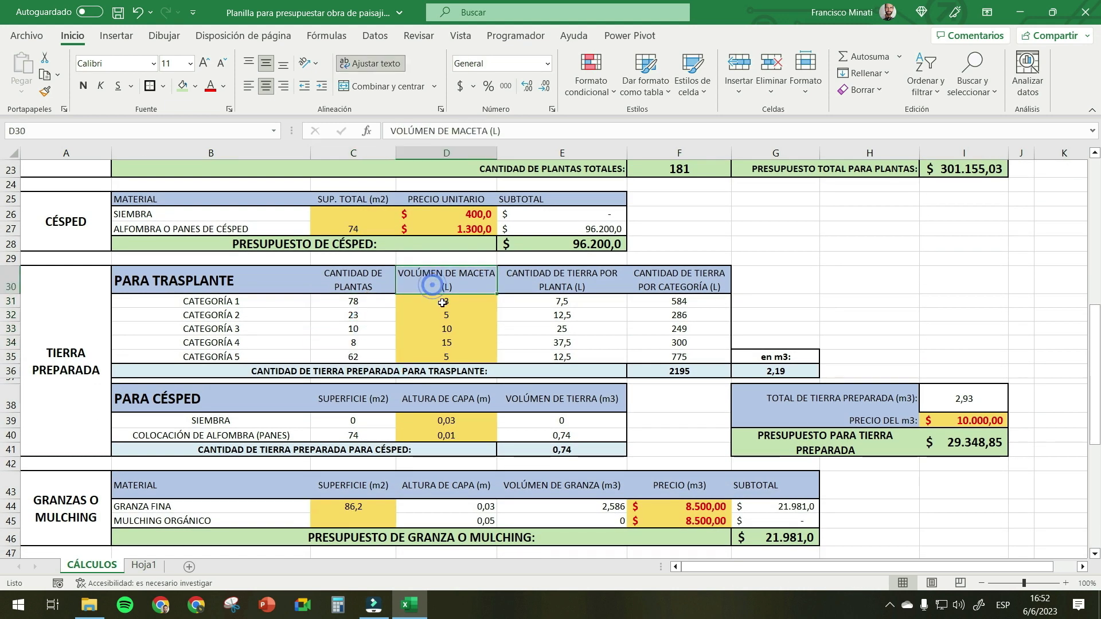
pyautogui.moveTo(457, 301); pyautogui.dragTo(459, 356)
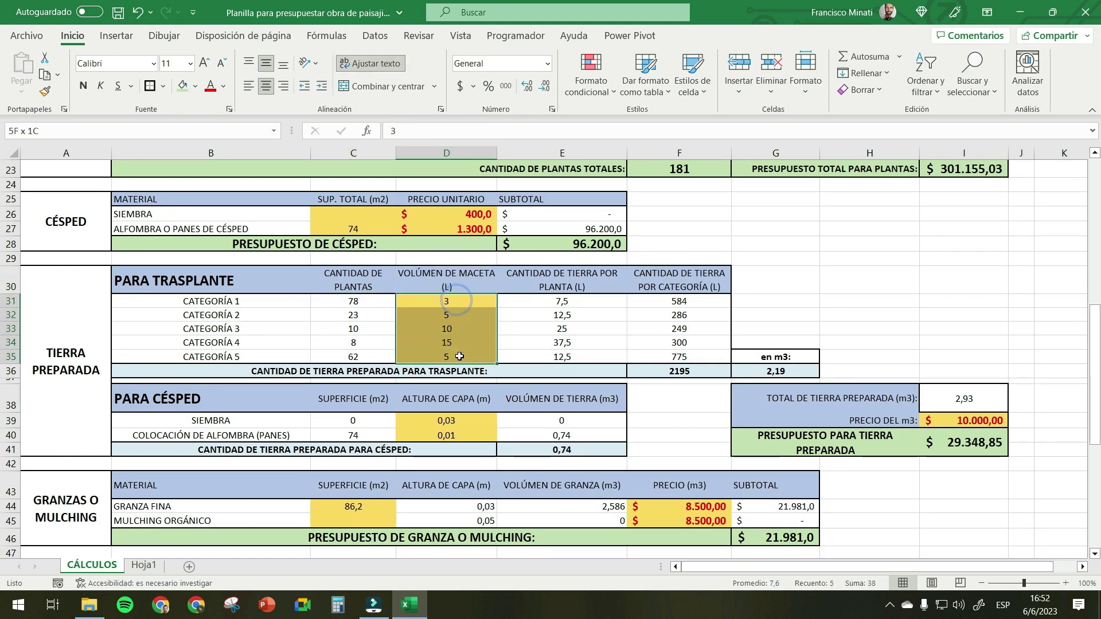
pyautogui.click(472, 316)
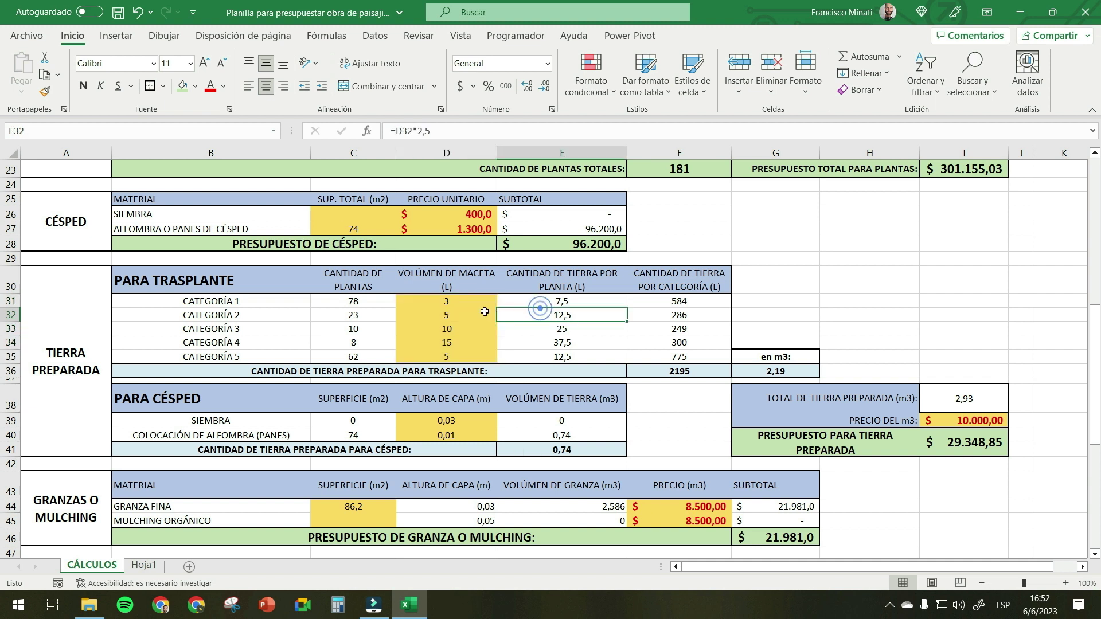
pyautogui.click(596, 281)
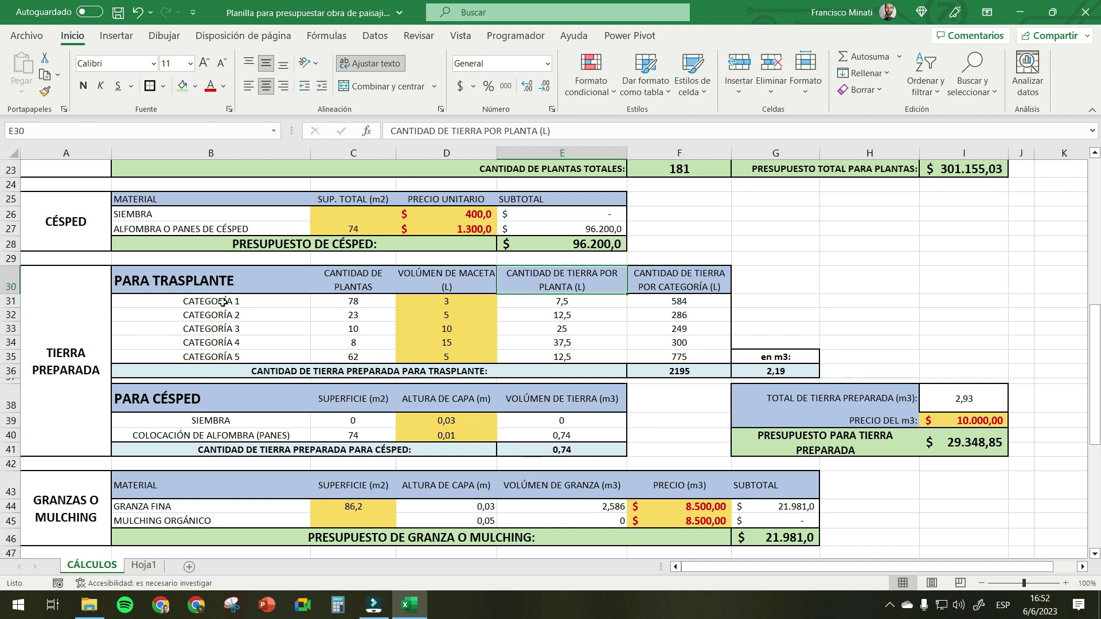
# - Copy the CATEGORÍA 1 to CATEGORÍA 5 labels from CÁLCULOS into B31:B35 on Hoja1
pyautogui.moveTo(223, 302); pyautogui.dragTo(231, 352)
pyautogui.hotkey('ctrl', 'c')
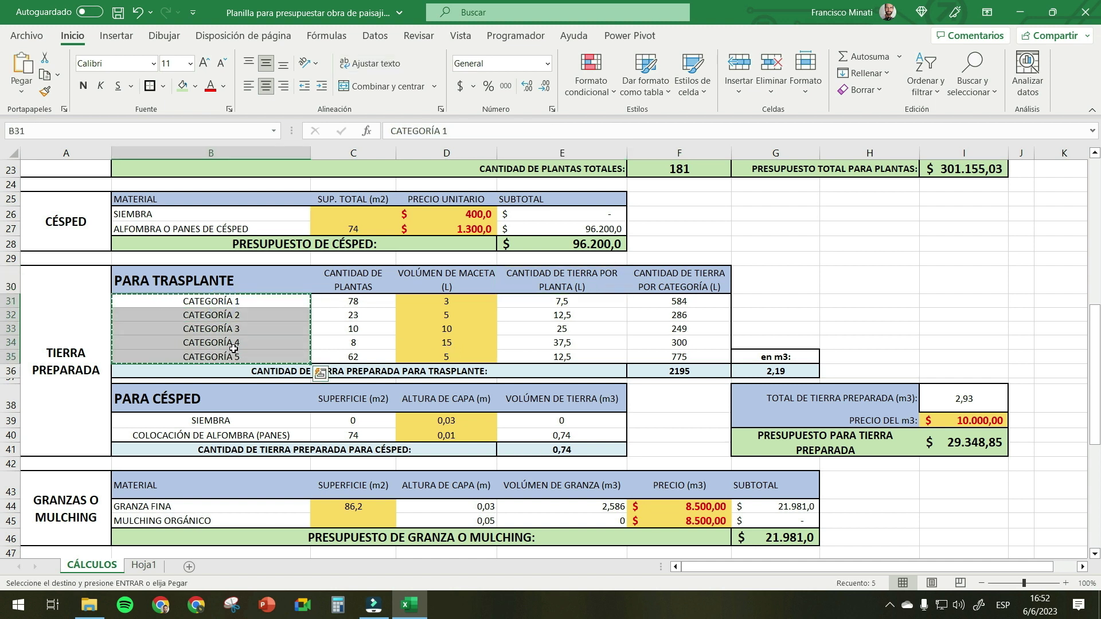
pyautogui.click(143, 565)
pyautogui.click(218, 330)
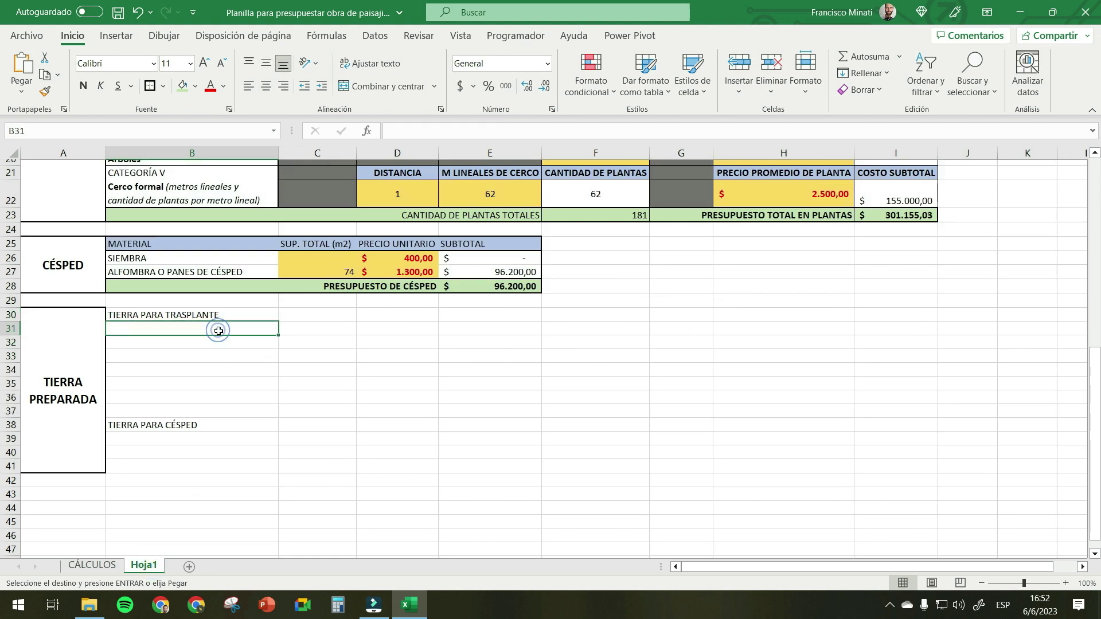
pyautogui.hotkey('ctrl', 'v')
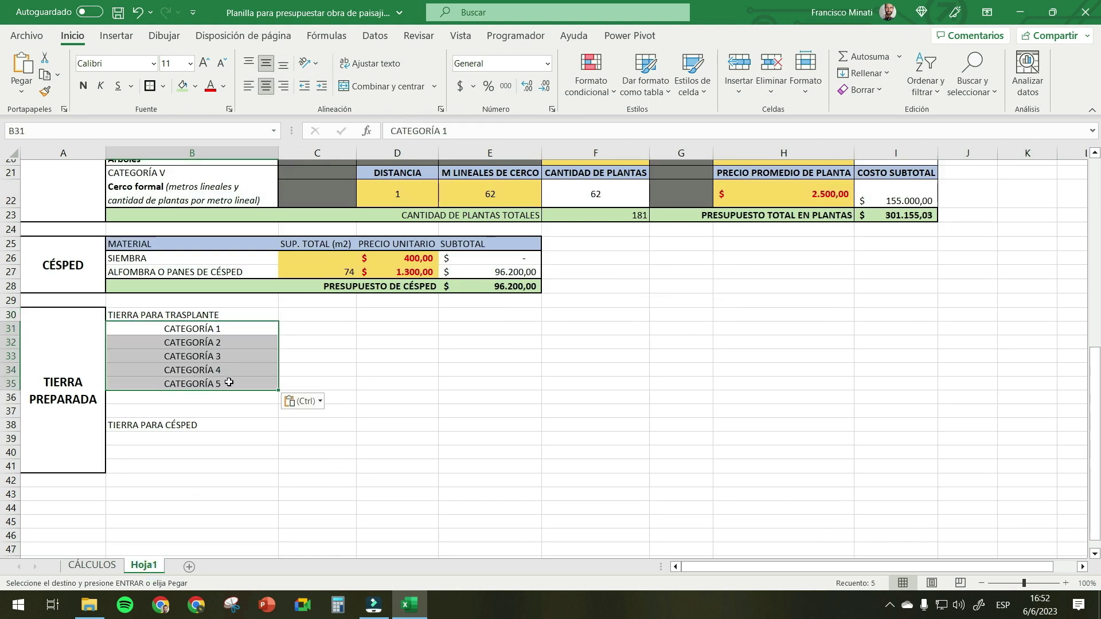
# - Check the plant-quantity header on CÁLCULOS and enter CANTIDAD DE PLANTAS in C30 on Hoja1
pyautogui.click(104, 565)
pyautogui.click(357, 284)
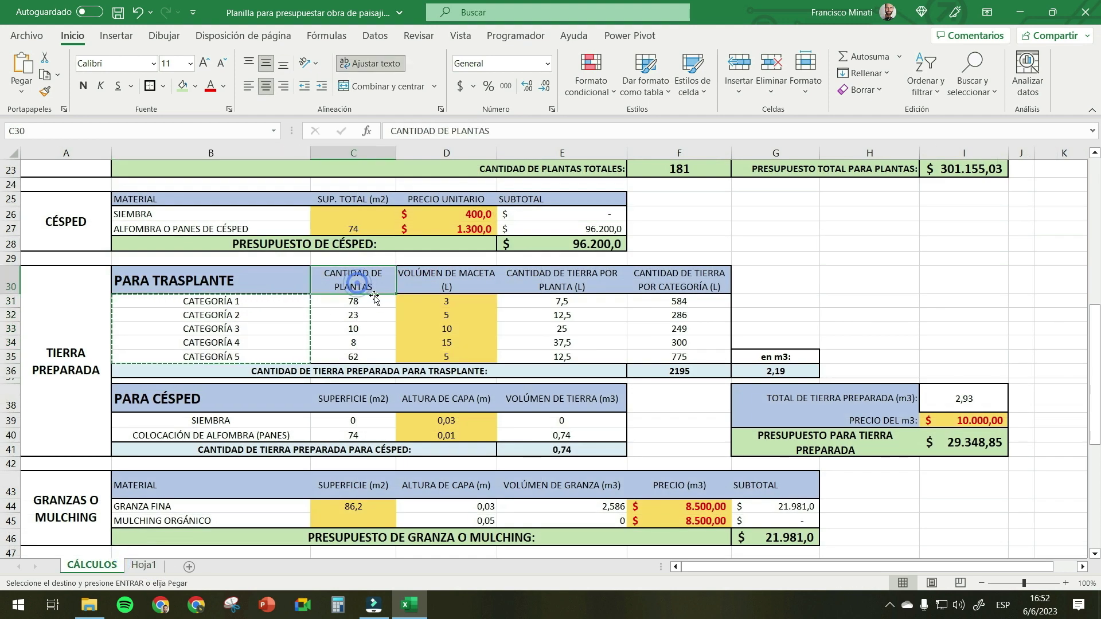
pyautogui.click(143, 564)
pyautogui.click(312, 315)
pyautogui.write('CANTIDAD DE PLANTAS')
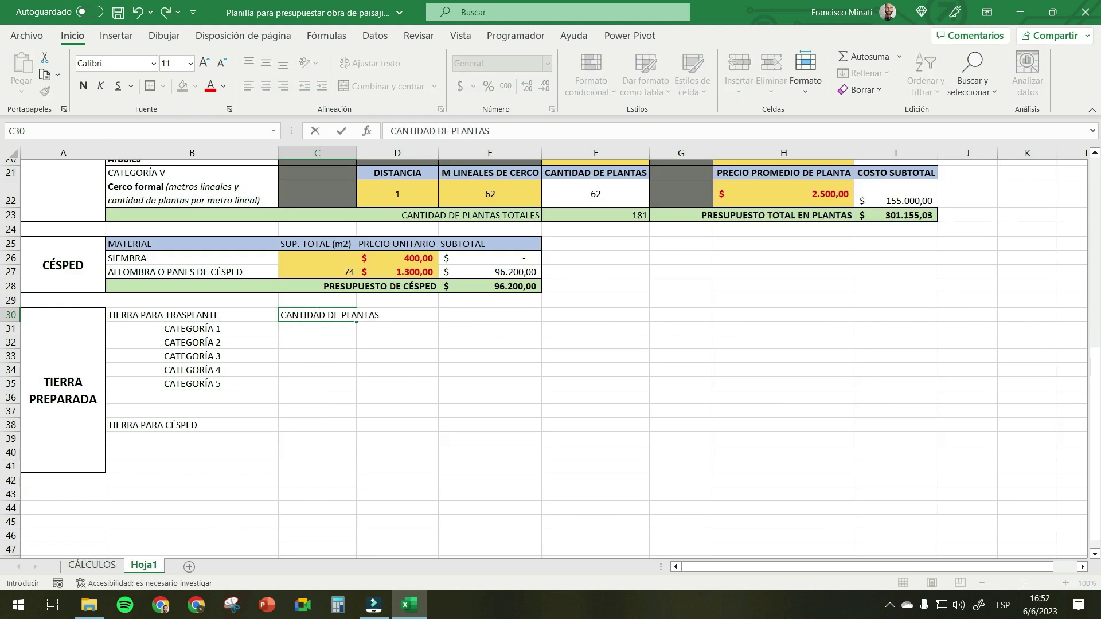
pyautogui.press('Return')
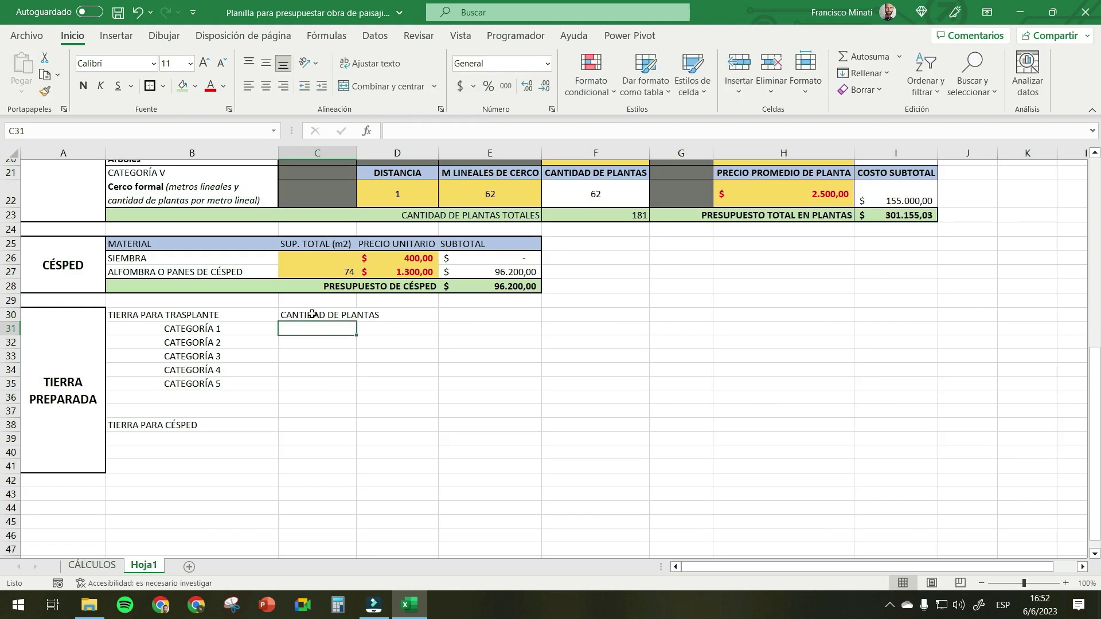
# - Link the CATEGORÍA 1 plant quantity in C31 to F17 of the CERCO Y CANTEROS table with =F17
pyautogui.scroll(5, 530, 351)
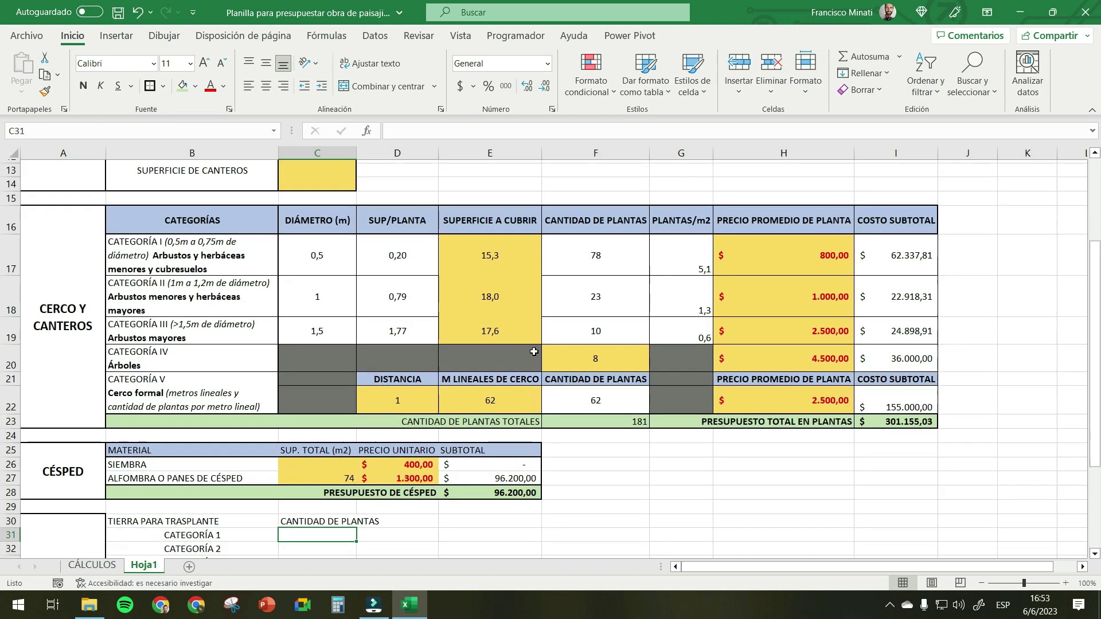
pyautogui.scroll(-4, 560, 359)
pyautogui.click(374, 406)
pyautogui.click(341, 370)
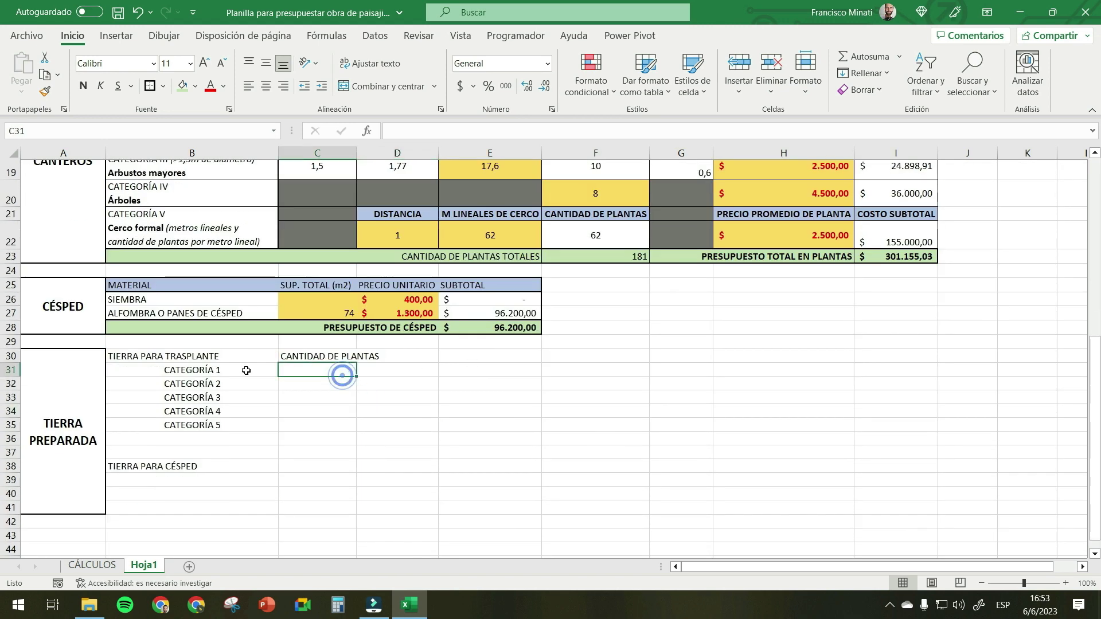
pyautogui.write('=')
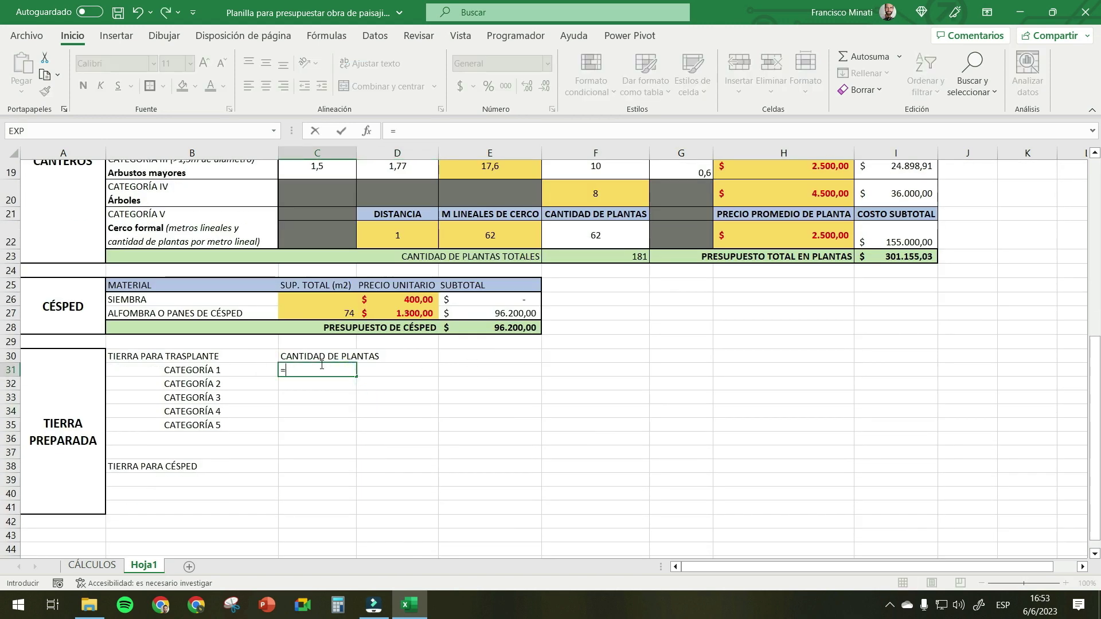
pyautogui.scroll(2, 474, 361)
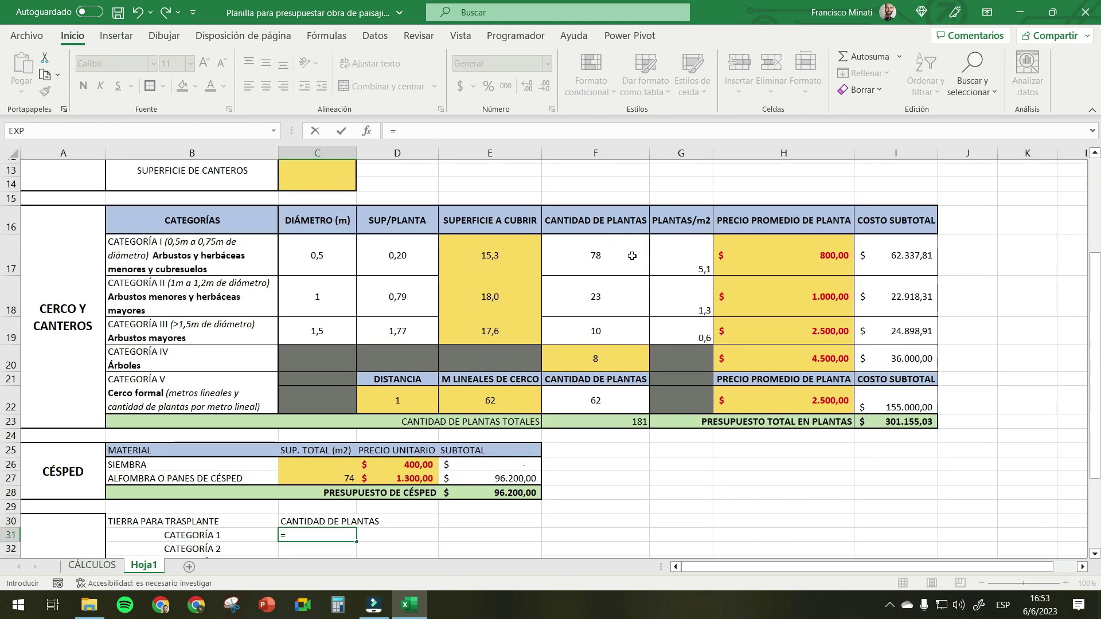
pyautogui.click(604, 252)
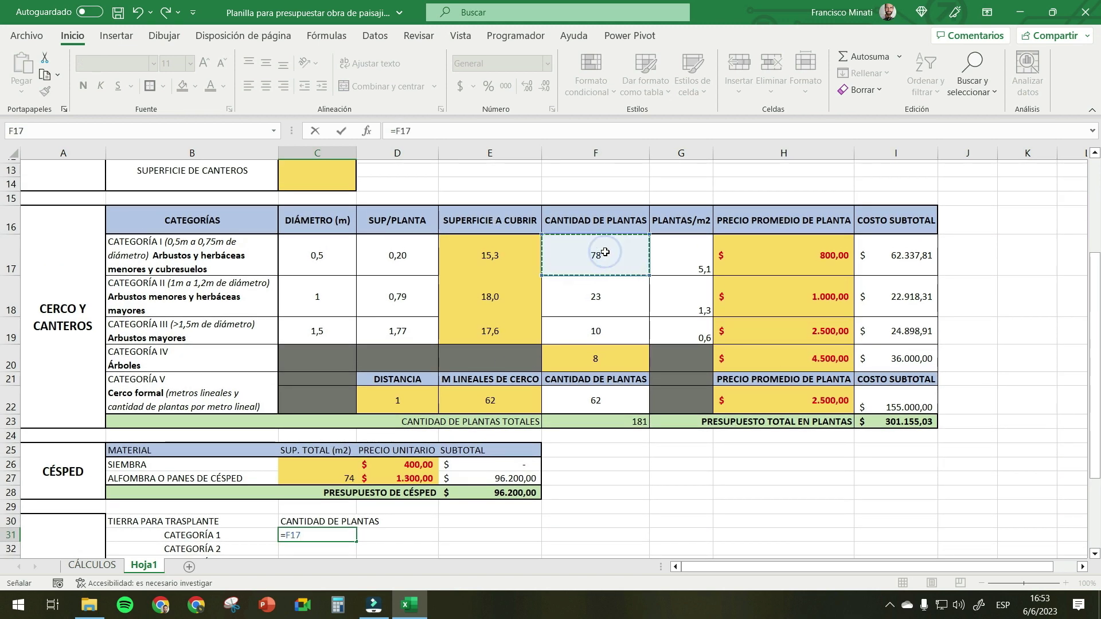
pyautogui.press('Return')
pyautogui.scroll(-1, 357, 494)
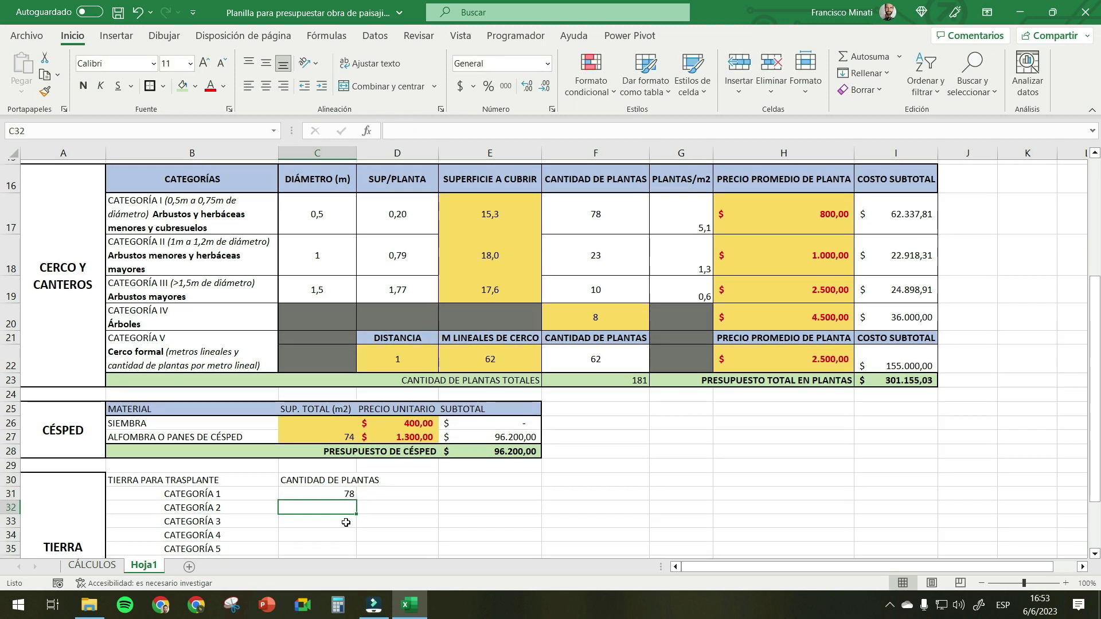
# - Link the CATEGORÍA 2 and CATEGORÍA 3 quantities in C32 and C33 to F18 and F19
pyautogui.write('=')
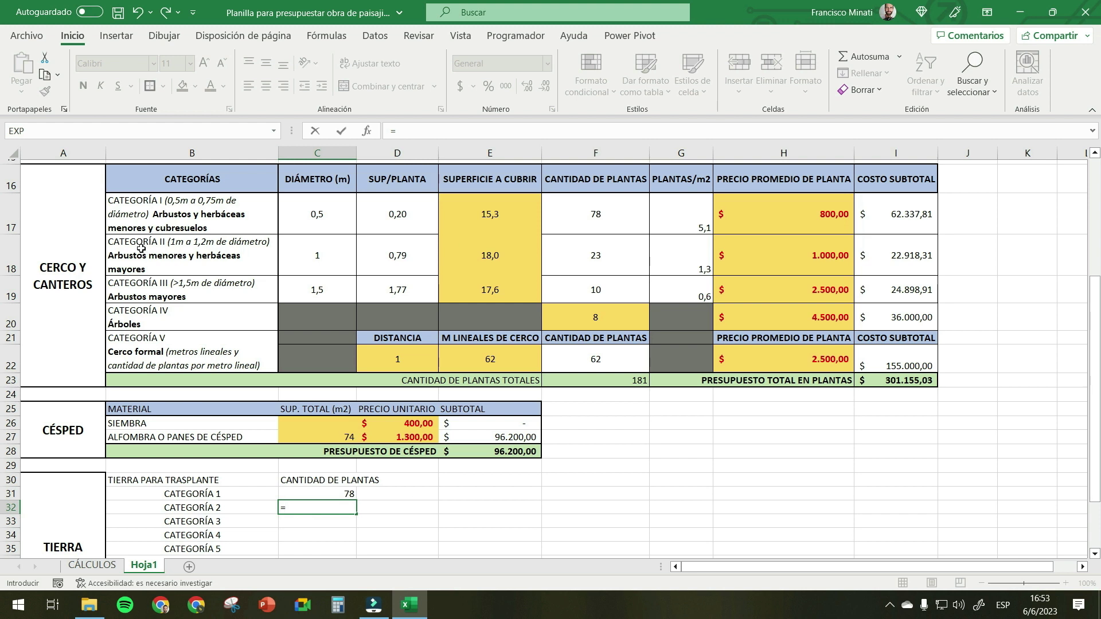
pyautogui.click(605, 253)
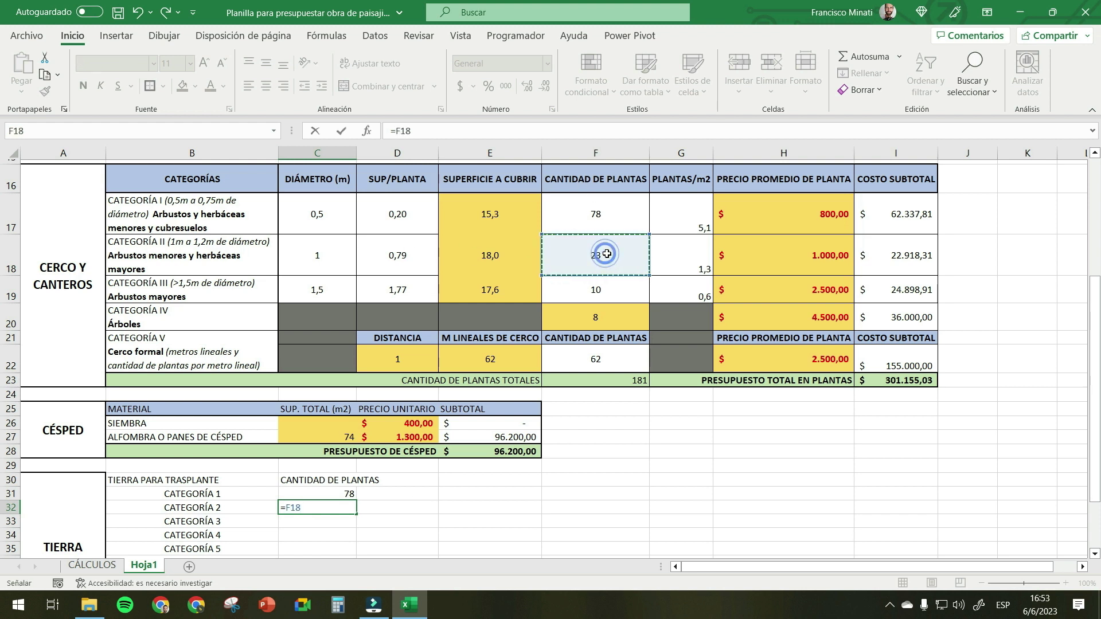
pyautogui.press('Return')
pyautogui.write('=')
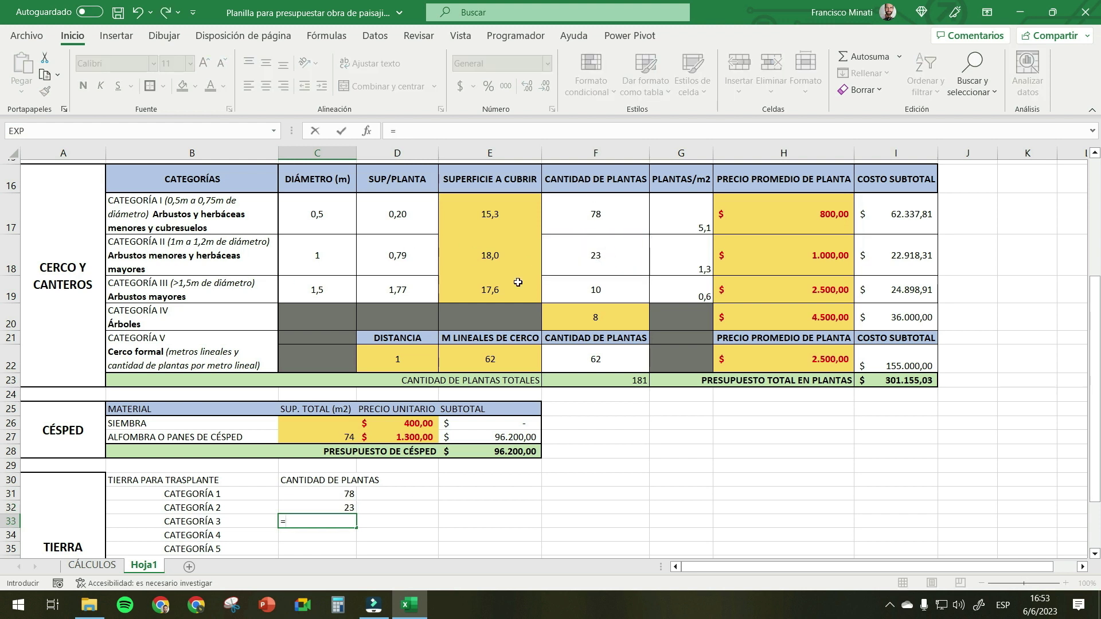
pyautogui.click(603, 286)
pyautogui.press('Return')
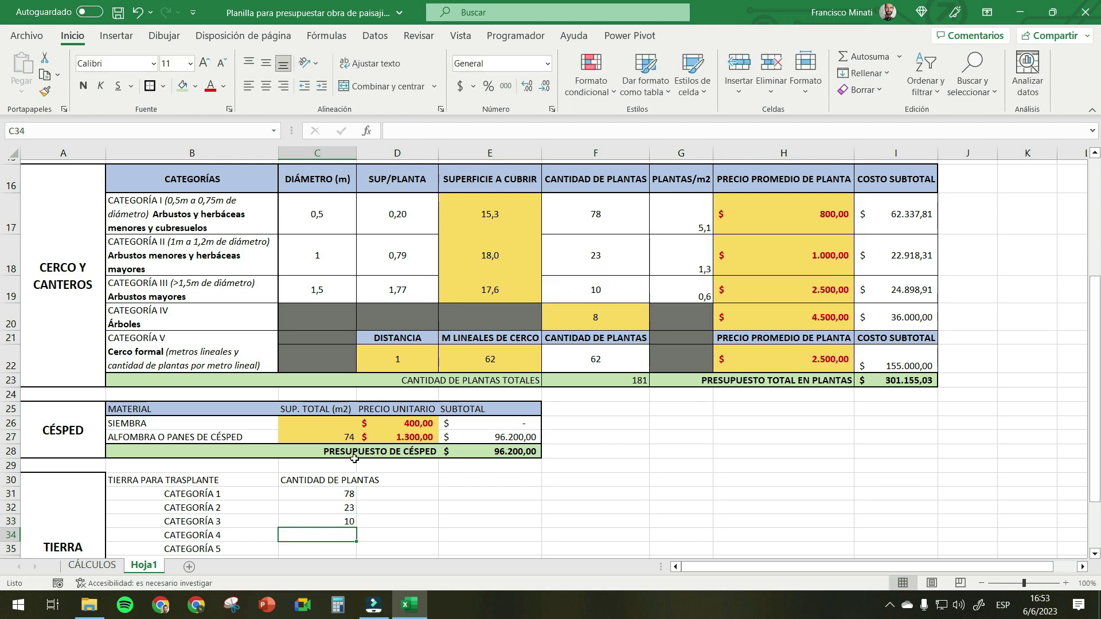
# - Link the CATEGORÍA 4 and CATEGORÍA 5 quantities in C34 and C35 to F20 and F22
pyautogui.write('=')
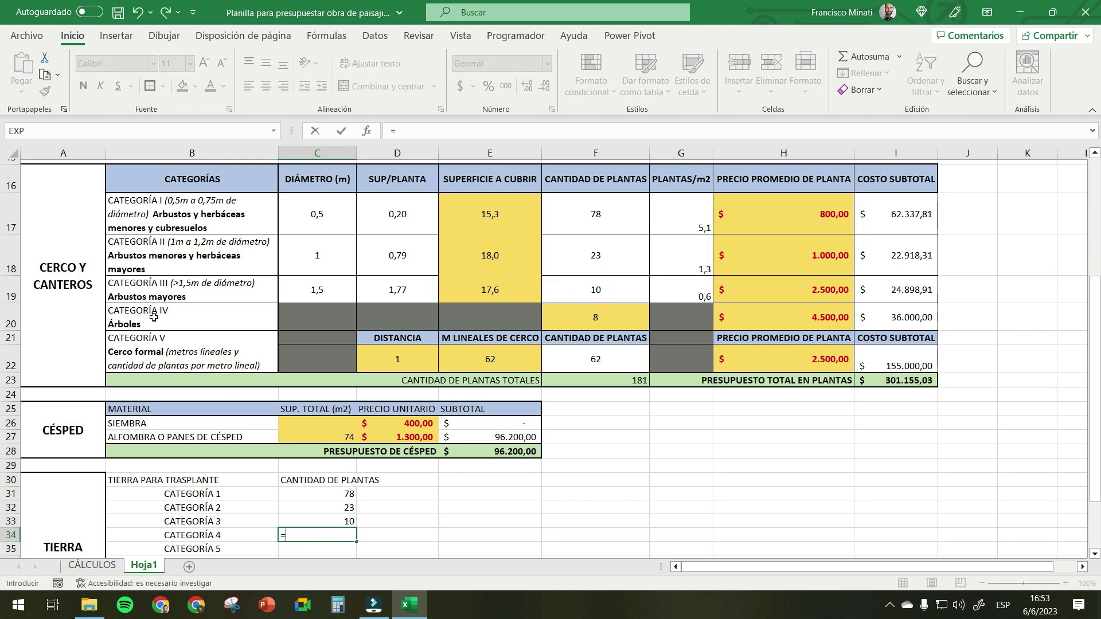
pyautogui.click(609, 319)
pyautogui.press('Return')
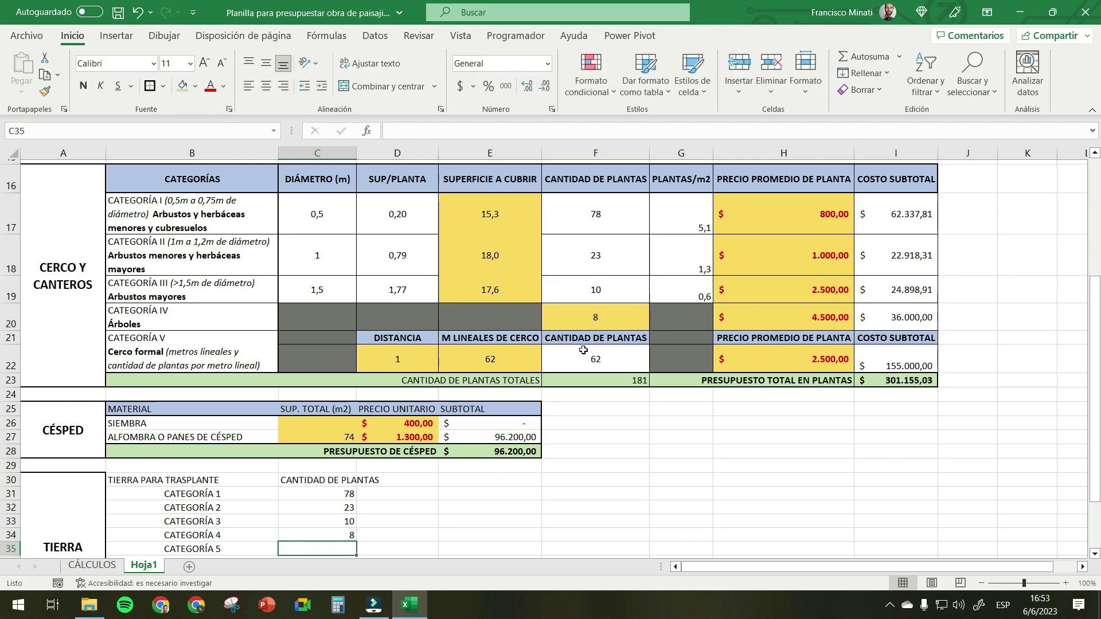
pyautogui.write('=')
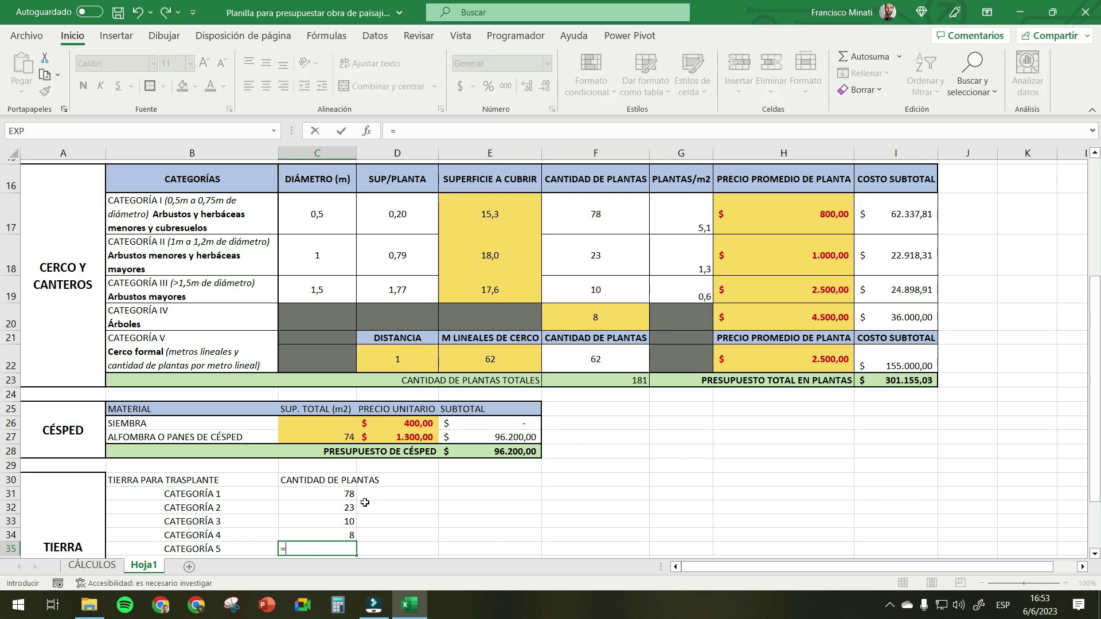
pyautogui.click(596, 361)
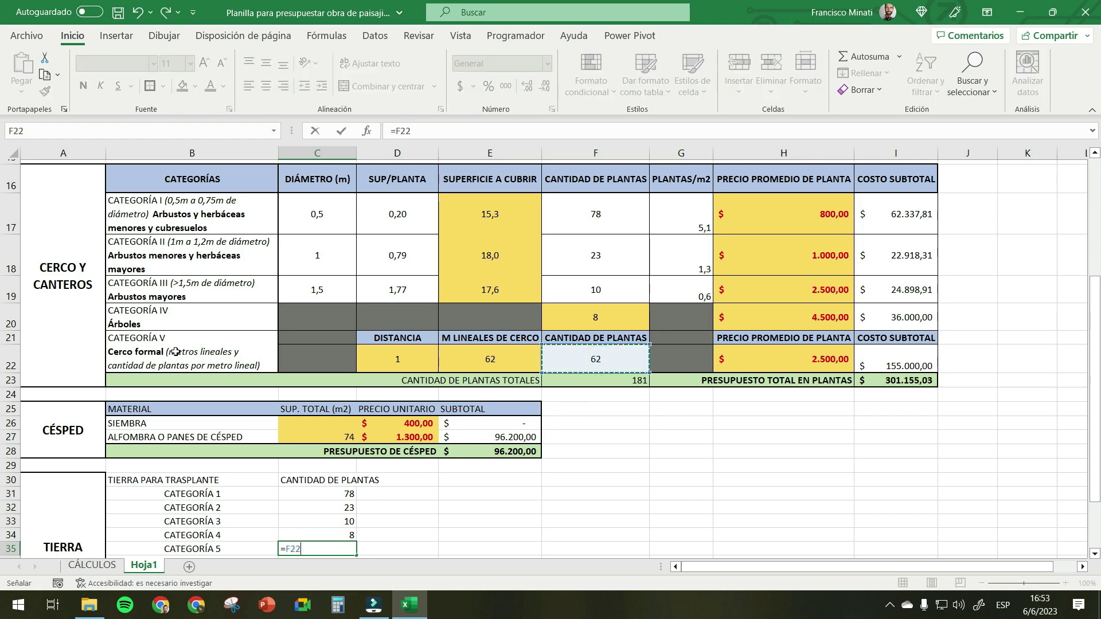
pyautogui.press('Return')
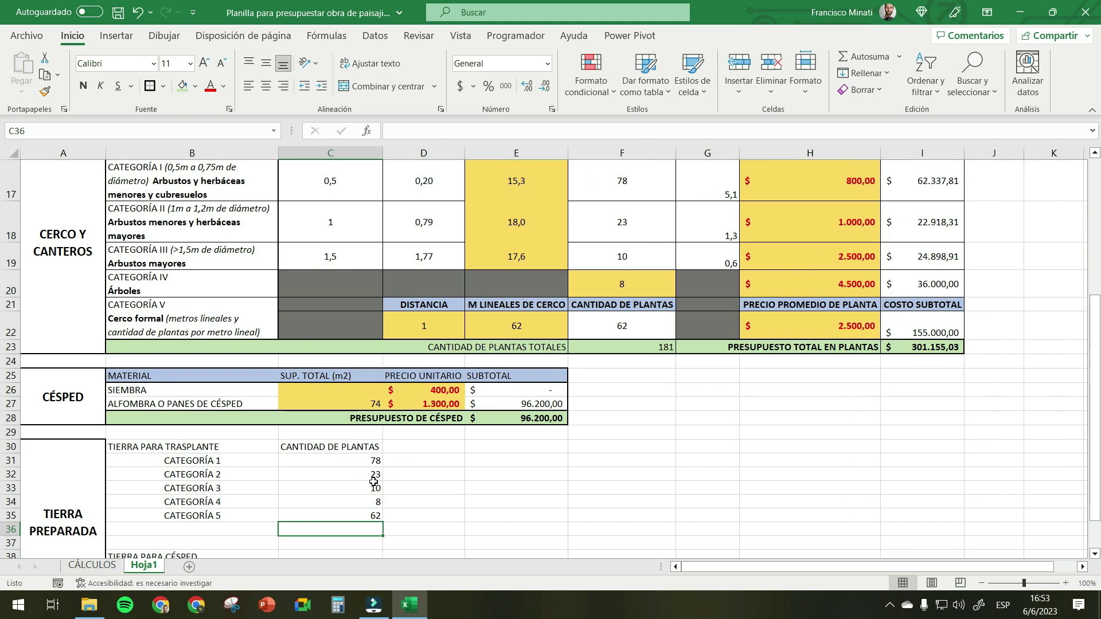
# - Check the next column's header on CÁLCULOS and enter VOLUMEN DE MACETA in D30 on Hoja1
pyautogui.click(89, 565)
pyautogui.click(439, 281)
pyautogui.write('VOLUMEN DE MACE')
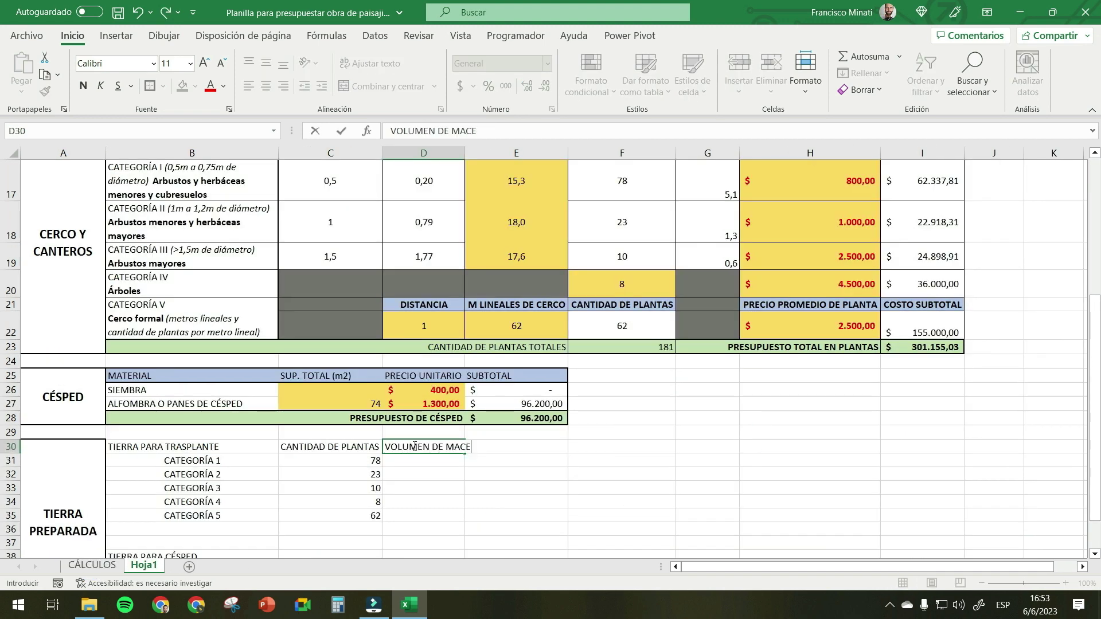
pyautogui.scroll(-1, 443, 394)
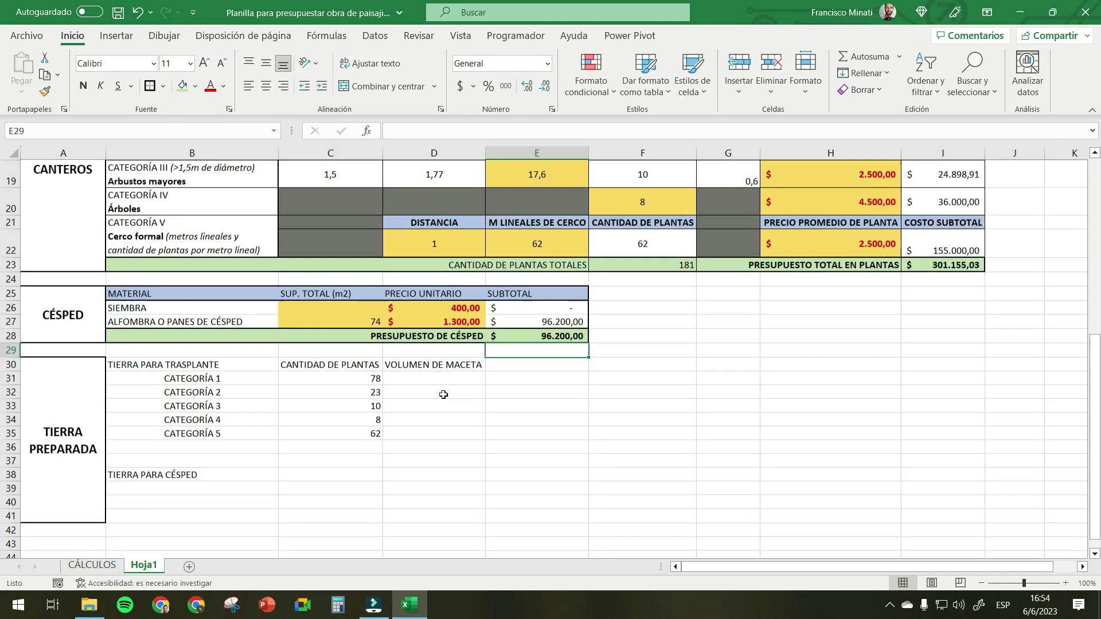
# - Fill the pot volume cells D31:D35 with the same gold colour as the other input cells
pyautogui.moveTo(440, 379); pyautogui.dragTo(441, 434)
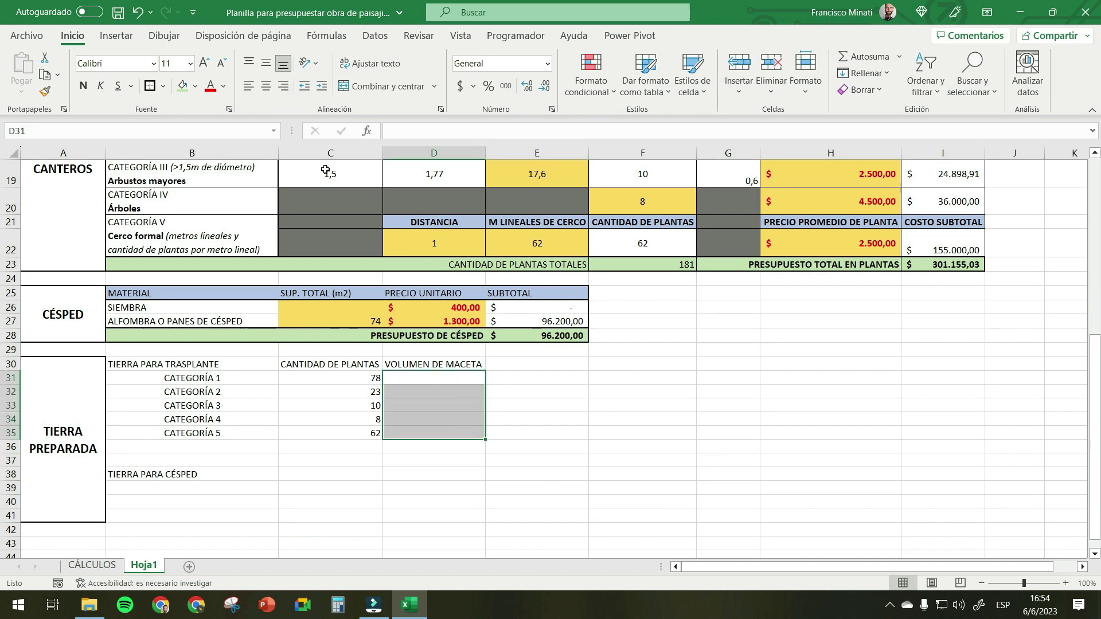
pyautogui.click(195, 86)
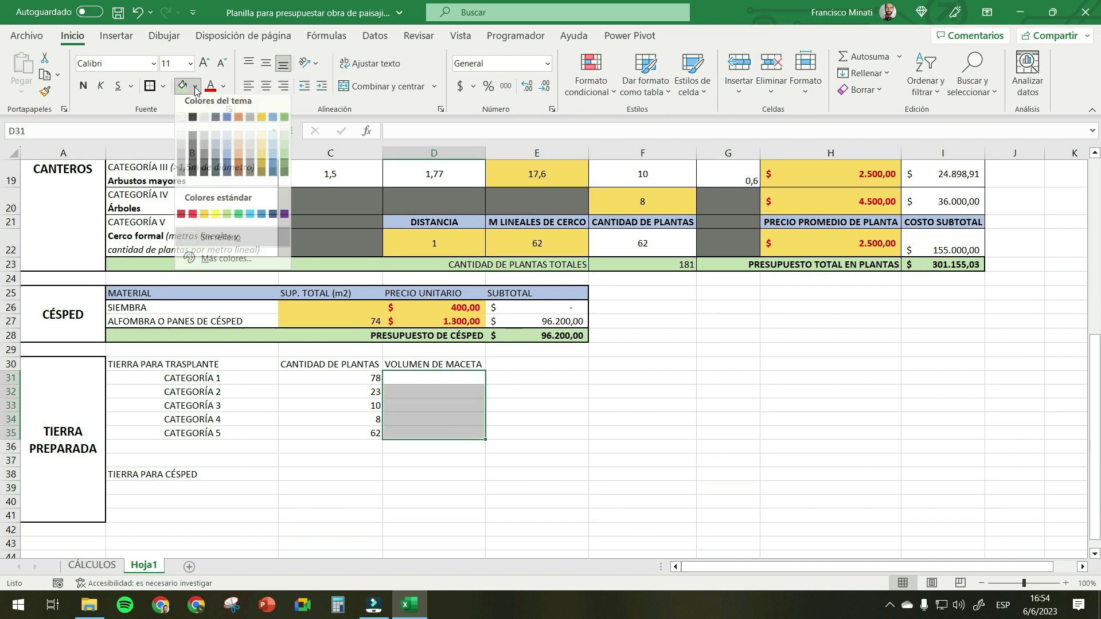
pyautogui.click(262, 156)
# - Examine the plant quantities per category and the matching category descriptions in the CERCO Y CANTEROS table
pyautogui.click(553, 432)
pyautogui.click(458, 389)
pyautogui.moveTo(456, 377); pyautogui.dragTo(456, 433)
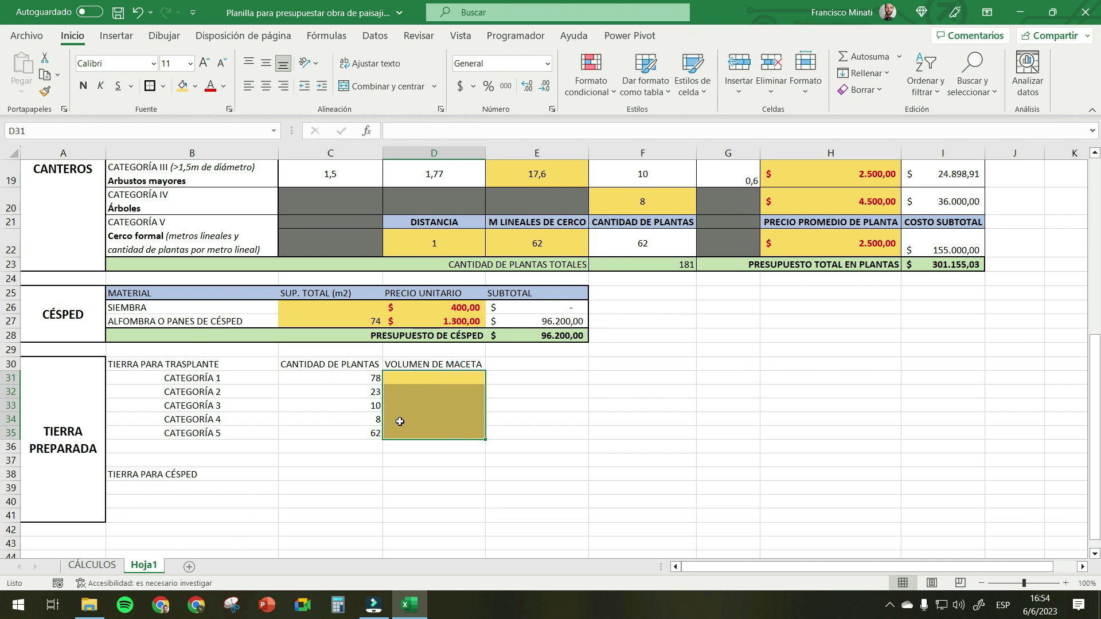
pyautogui.click(352, 378)
pyautogui.click(354, 391)
pyautogui.click(354, 405)
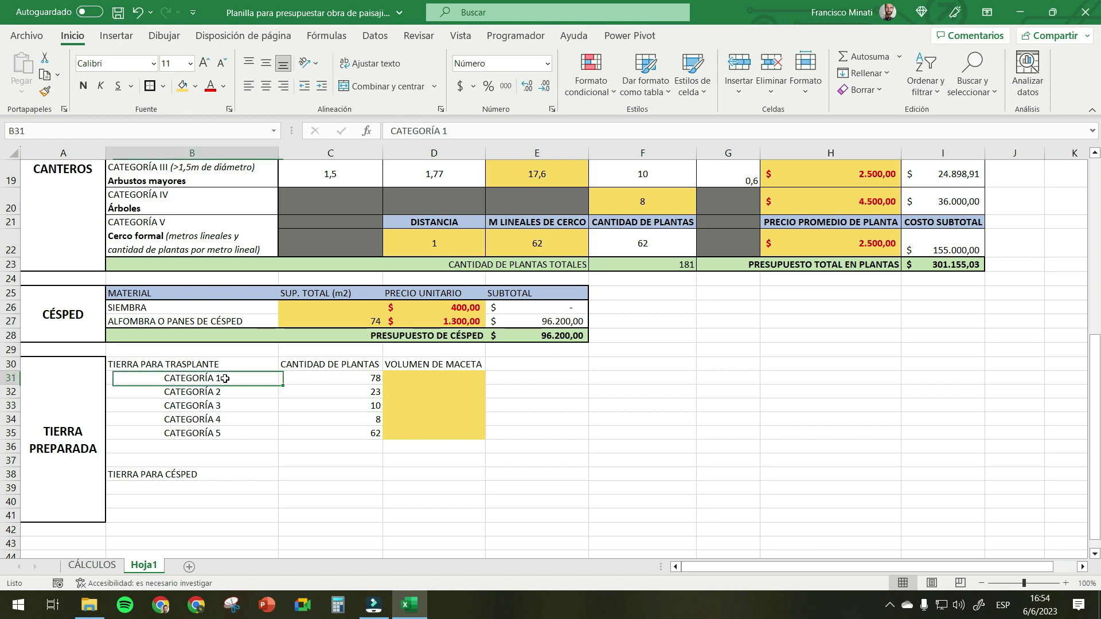
pyautogui.click(233, 379)
pyautogui.click(320, 377)
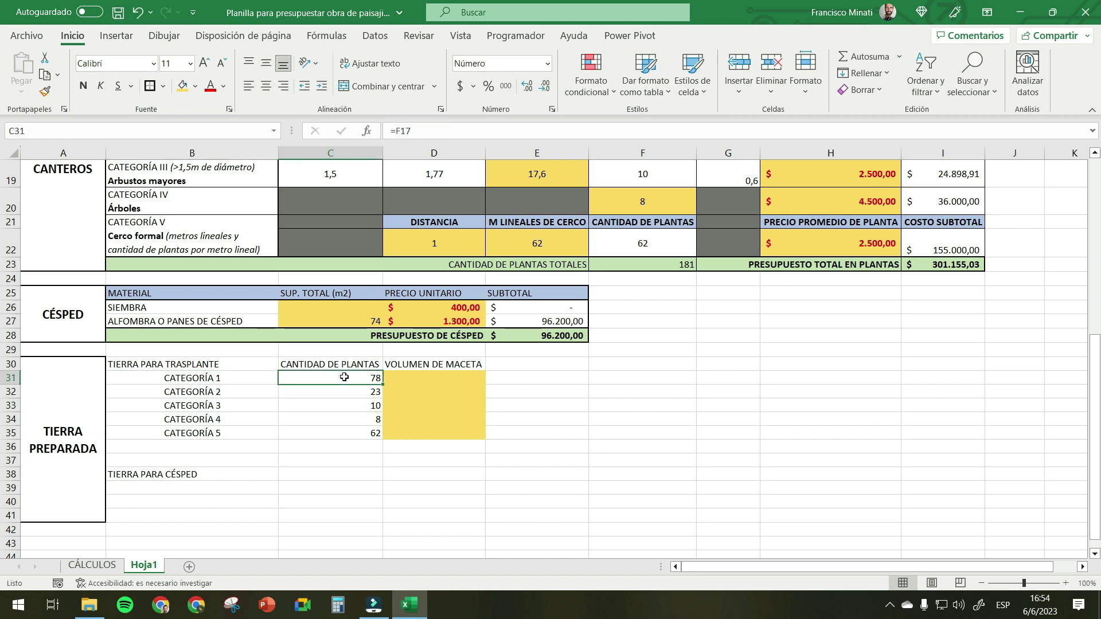
pyautogui.scroll(3, 390, 419)
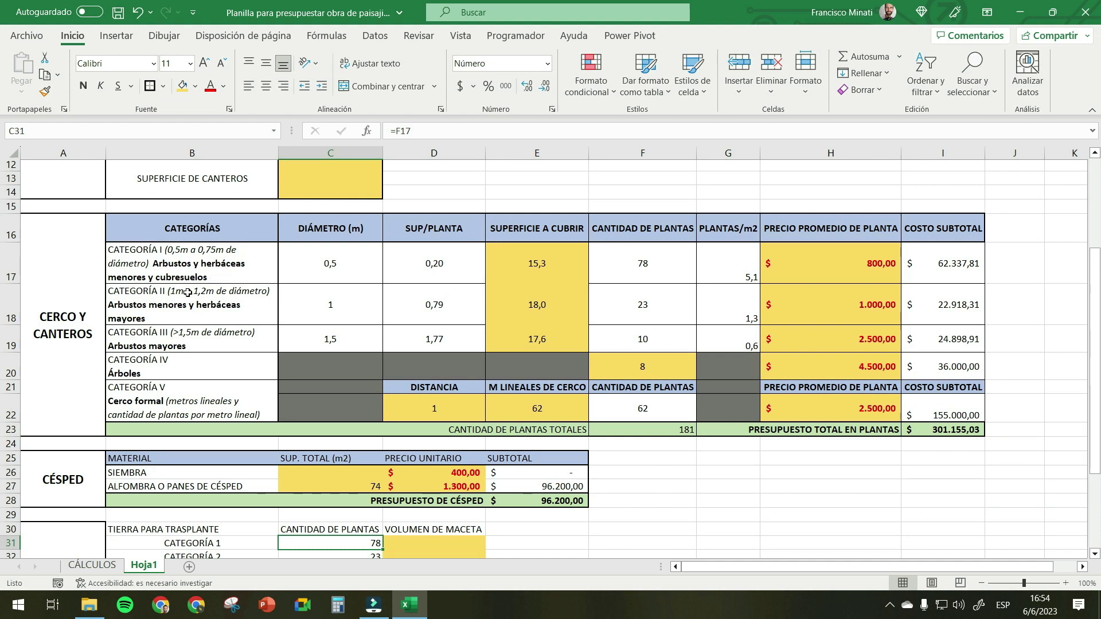
pyautogui.scroll(-2, 393, 462)
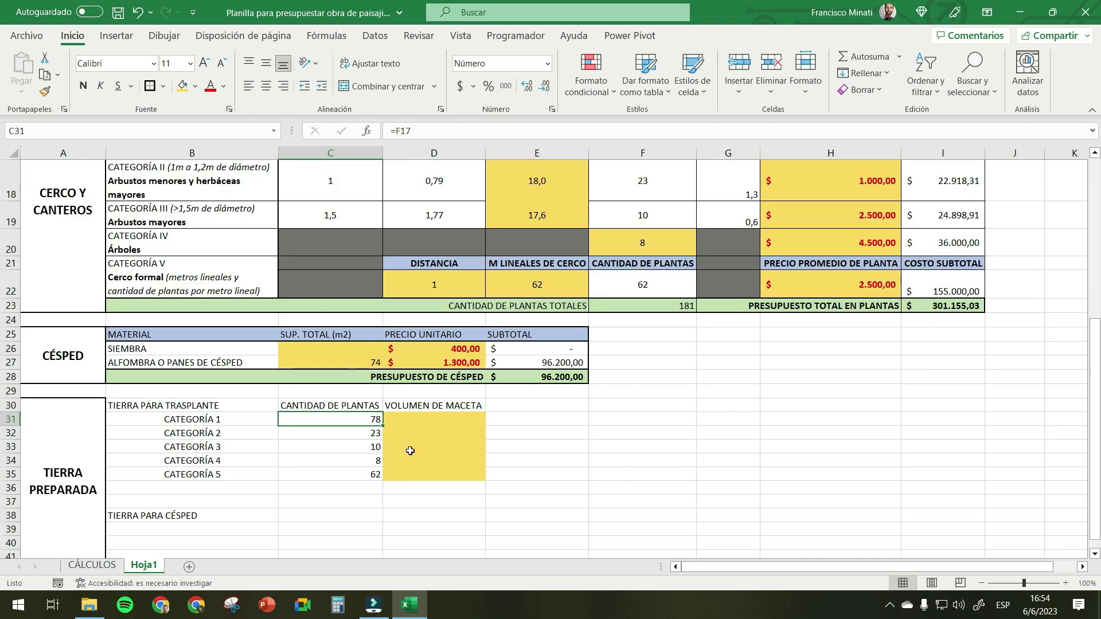
# - Set the CATEGORÍA 1 pot volume in D31 to 3
pyautogui.click(423, 416)
pyautogui.write('3')
pyautogui.press('Return')
# - Add the unit (L) to the pot volume header in D30 so it reads VOLUMEN DE MACETA (L)
pyautogui.click(463, 409)
pyautogui.click(502, 129)
pyautogui.write('(')
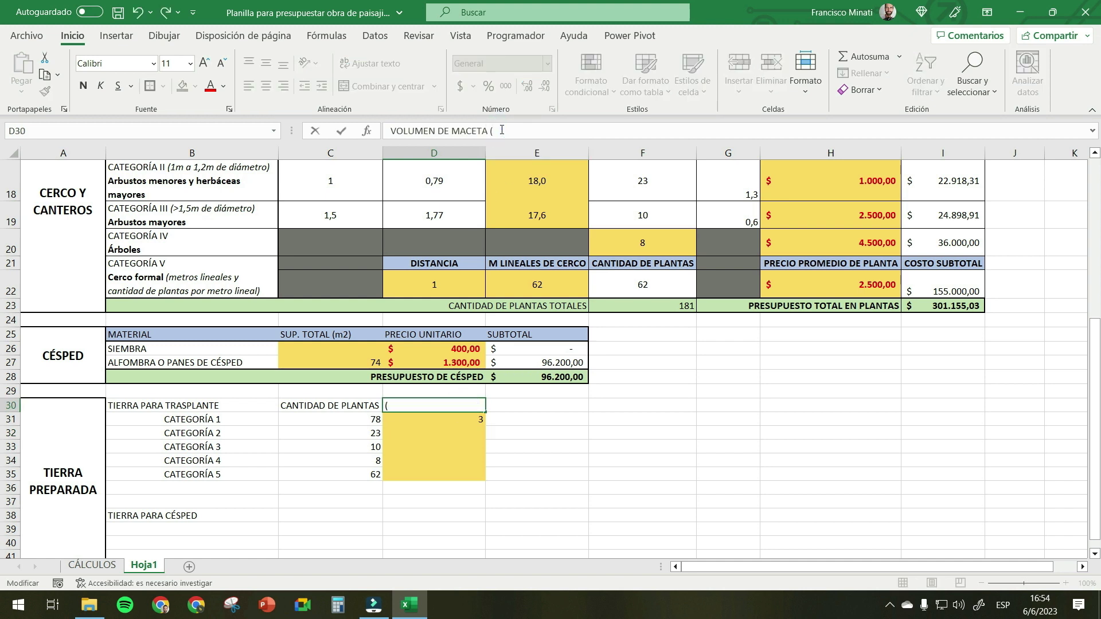
pyautogui.write('L)')
pyautogui.press('Return')
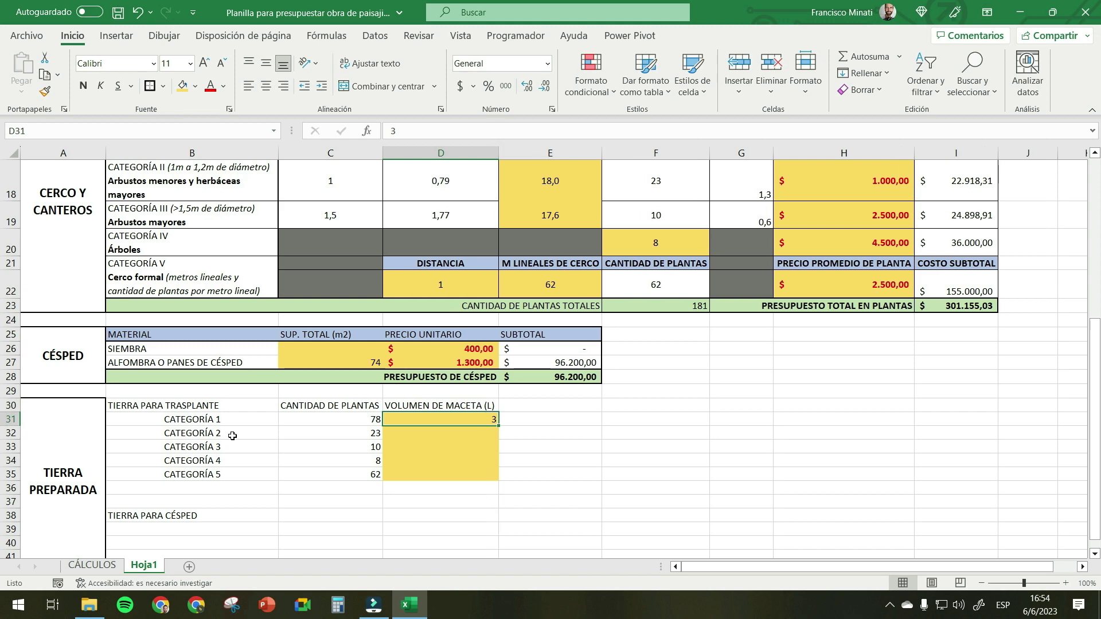
pyautogui.scroll(1, 218, 355)
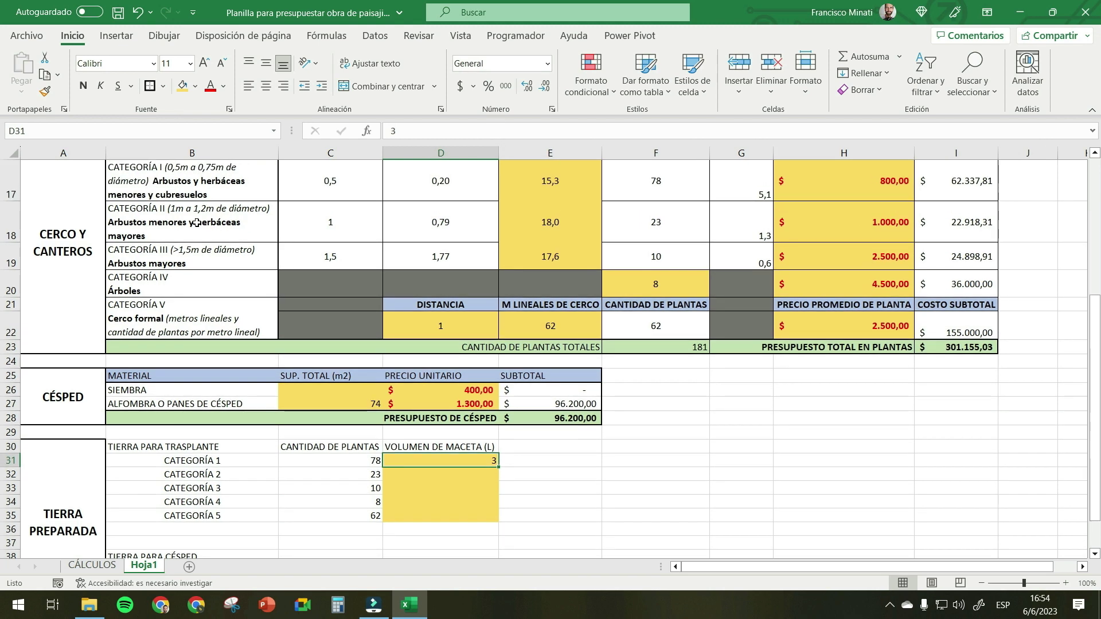
pyautogui.click(470, 471)
pyautogui.write('4')
pyautogui.press('Return')
# - Set the pot volumes of CATEGORÍA 2 to CATEGORÍA 5 in D32:D35 to 5, 10, 15 and 5
pyautogui.click(479, 472)
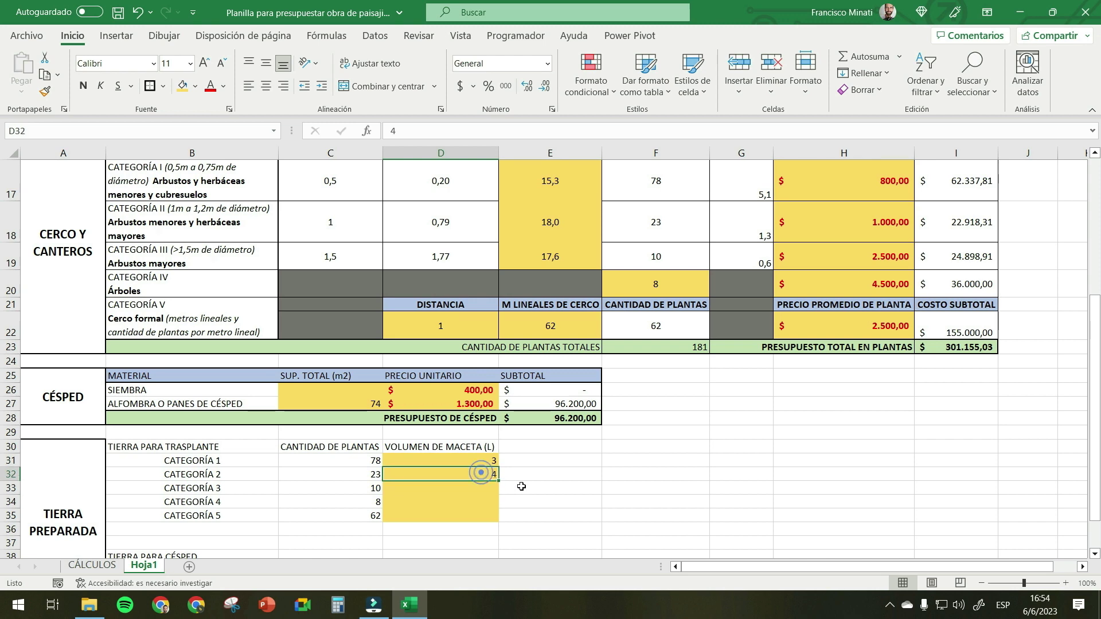
pyautogui.write('5')
pyautogui.press('Return')
pyautogui.scroll(-1, 493, 437)
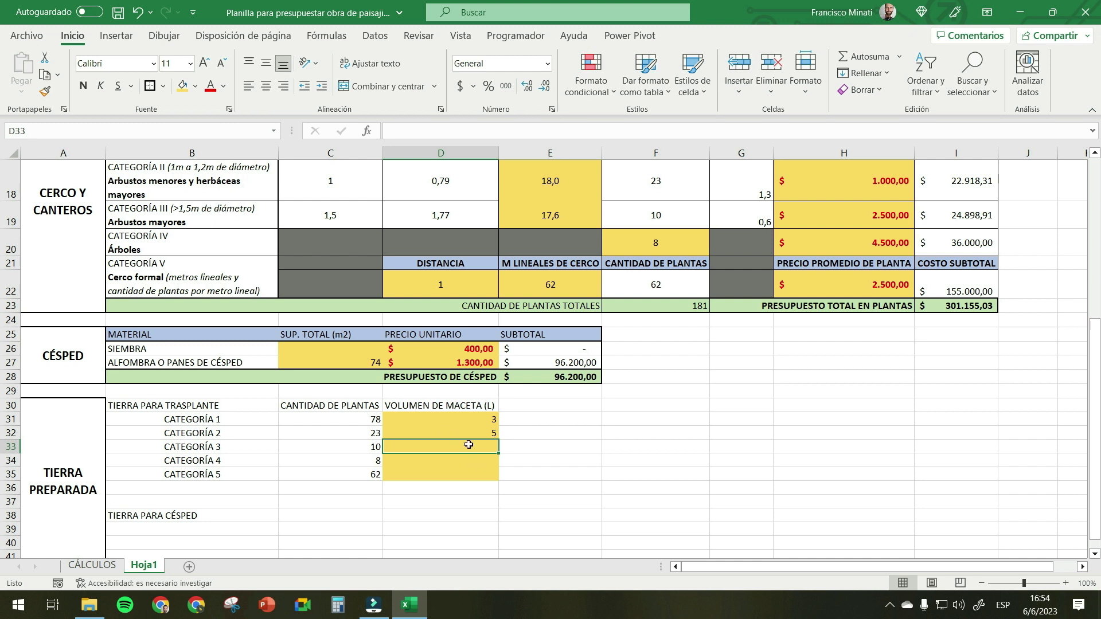
pyautogui.write('10')
pyautogui.press('Return')
pyautogui.write('15')
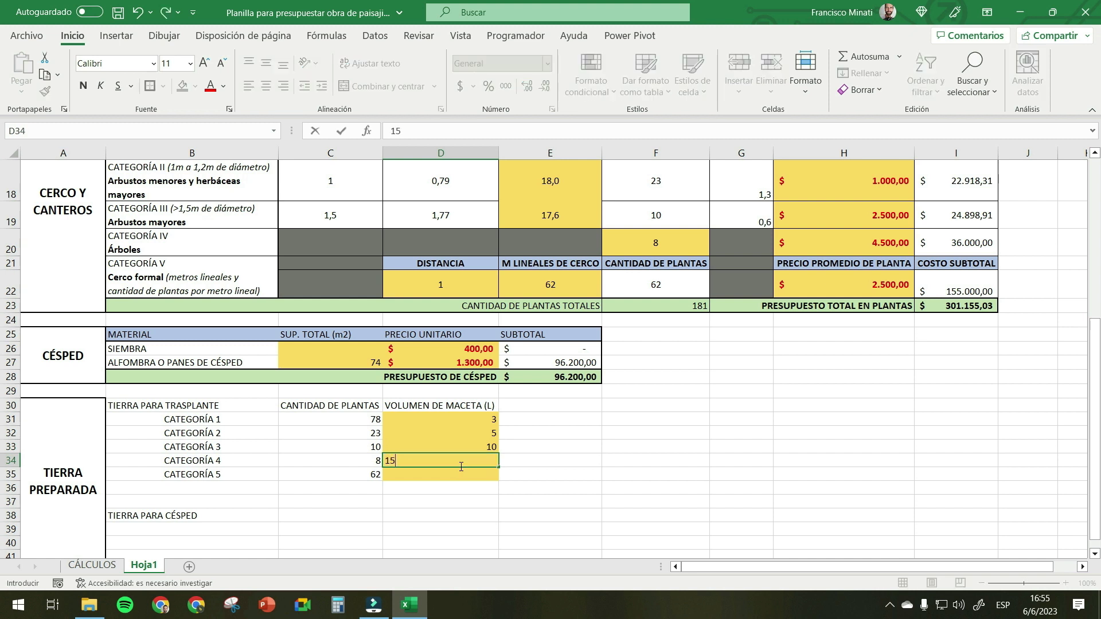
pyautogui.press('Return')
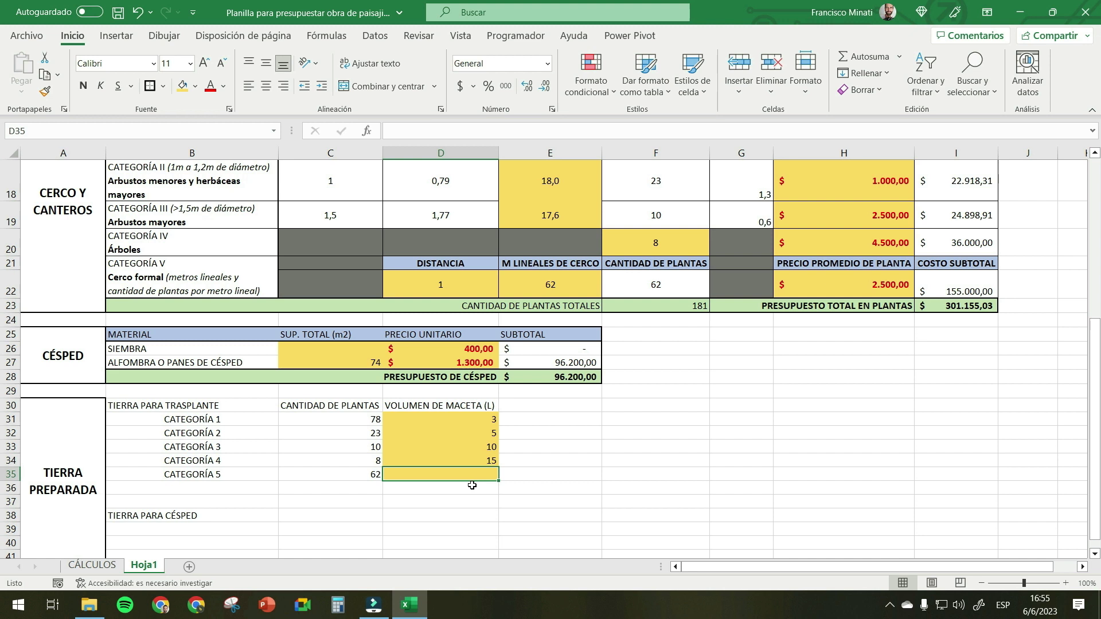
pyautogui.write('5')
pyautogui.press('Return')
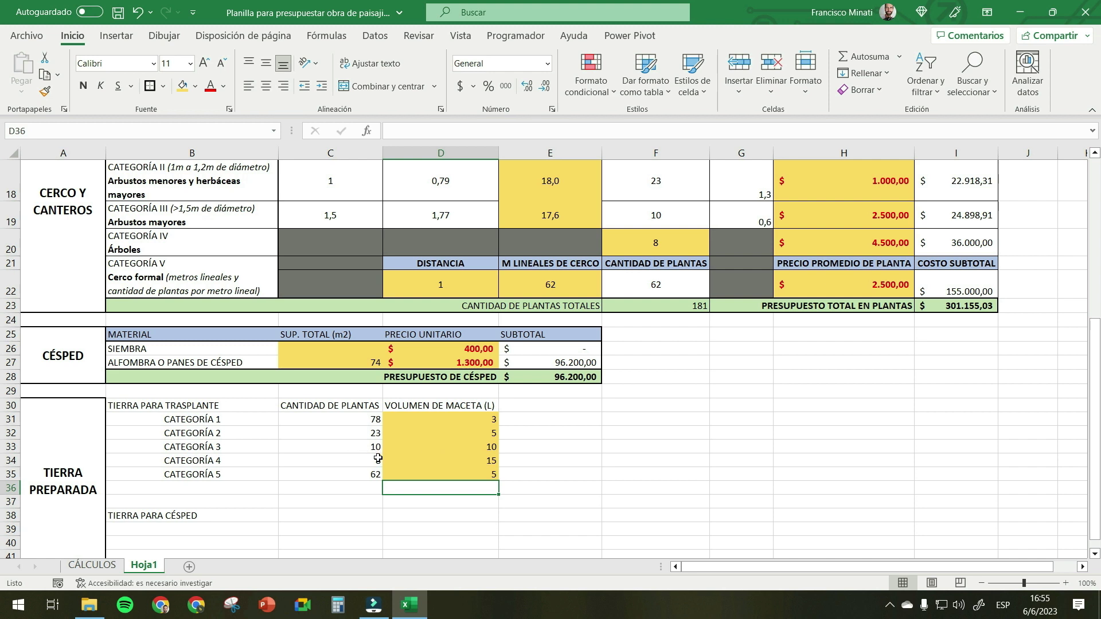
# - Review the pot volumes of CATEGORÍA 1 to CATEGORÍA 5 in D31:D35, cell by cell
pyautogui.moveTo(466, 418); pyautogui.dragTo(473, 472)
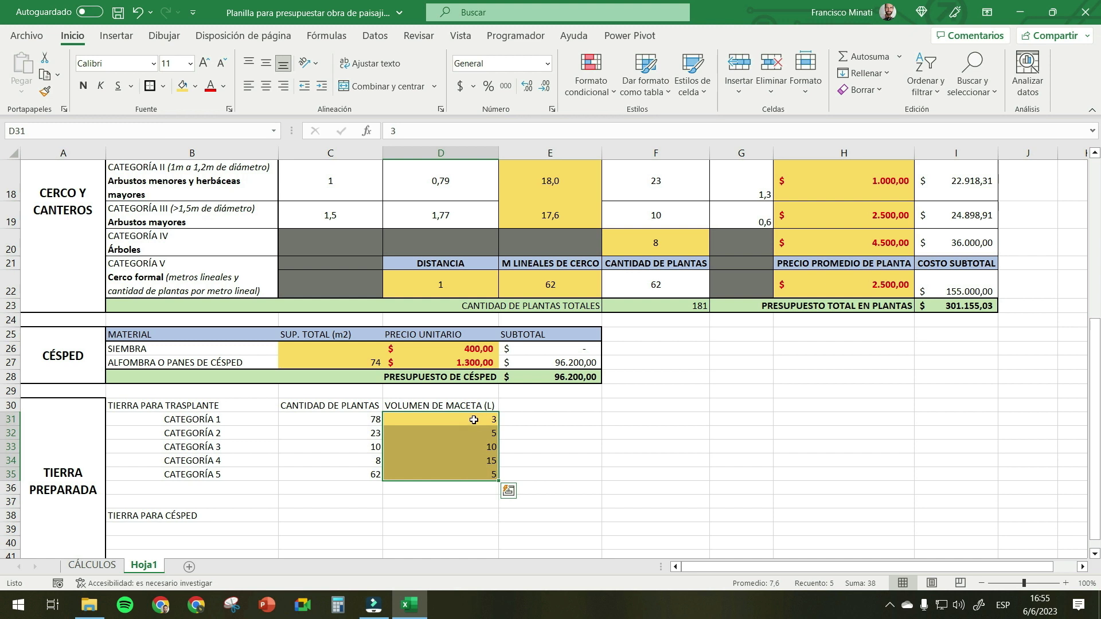
pyautogui.click(470, 420)
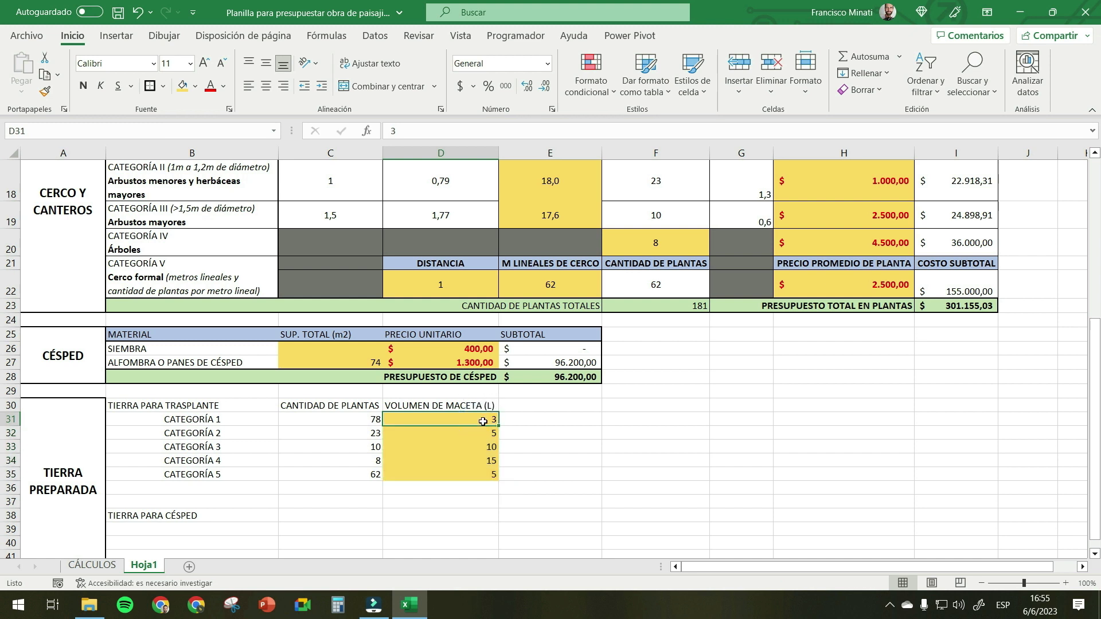
pyautogui.click(476, 434)
pyautogui.click(476, 447)
pyautogui.click(474, 460)
pyautogui.click(473, 473)
pyautogui.click(473, 419)
pyautogui.click(473, 435)
pyautogui.click(474, 458)
pyautogui.click(466, 475)
pyautogui.click(467, 477)
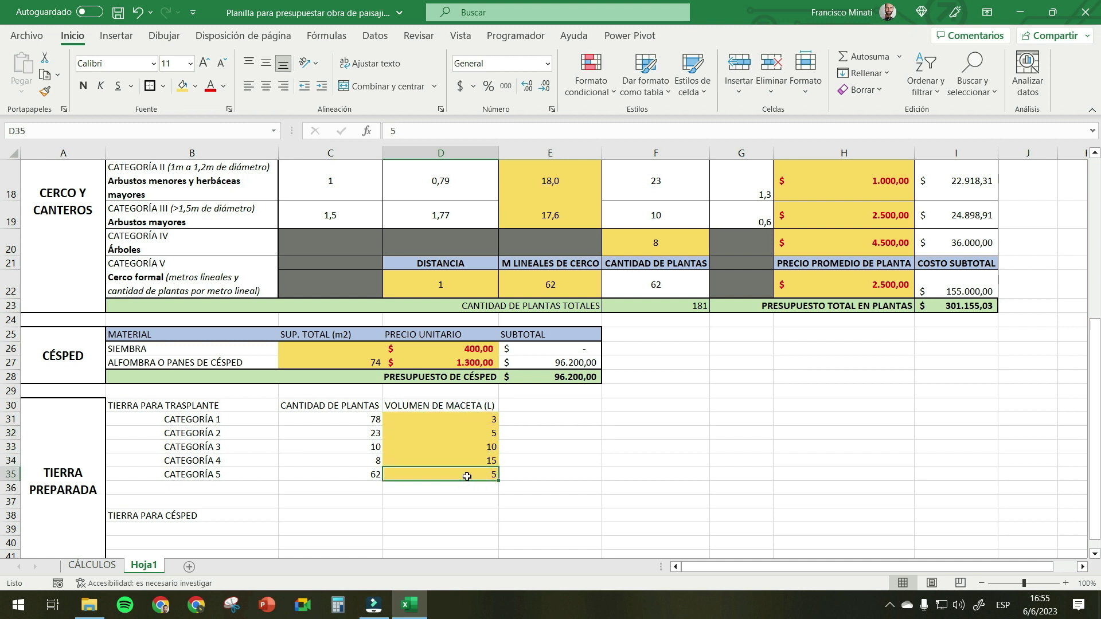
pyautogui.click(486, 422)
pyautogui.click(486, 422)
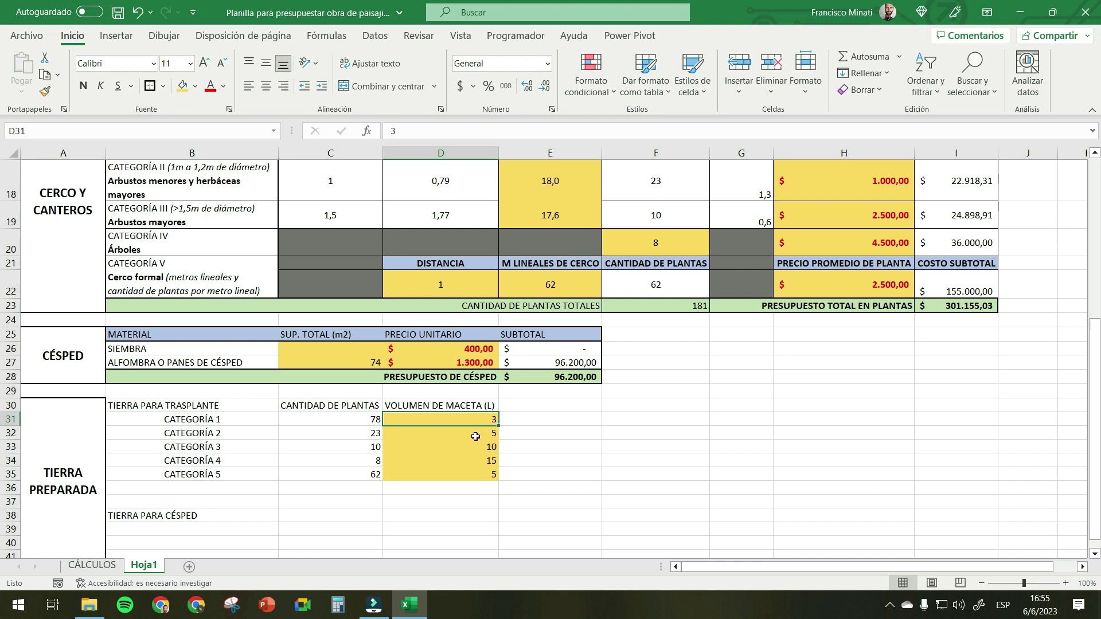
# - Enter the header CANTIDAD DE TIERRA POR PLANTA in E30, beside the pot volume column
pyautogui.click(146, 566)
pyautogui.click(526, 406)
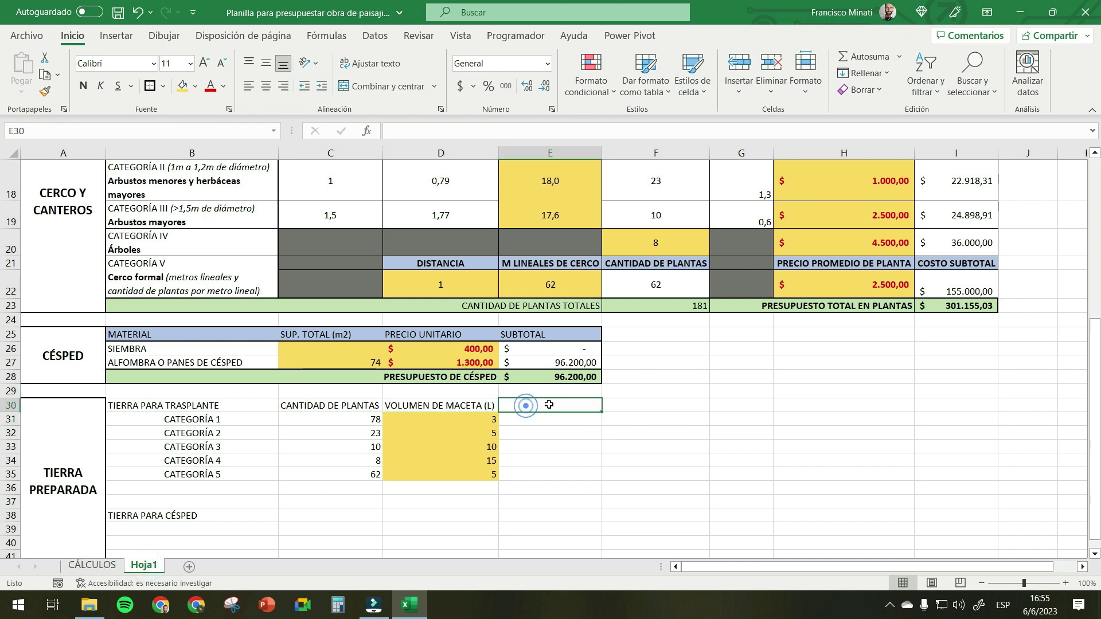
pyautogui.write('CANTIDAD DE TIERRA PO')
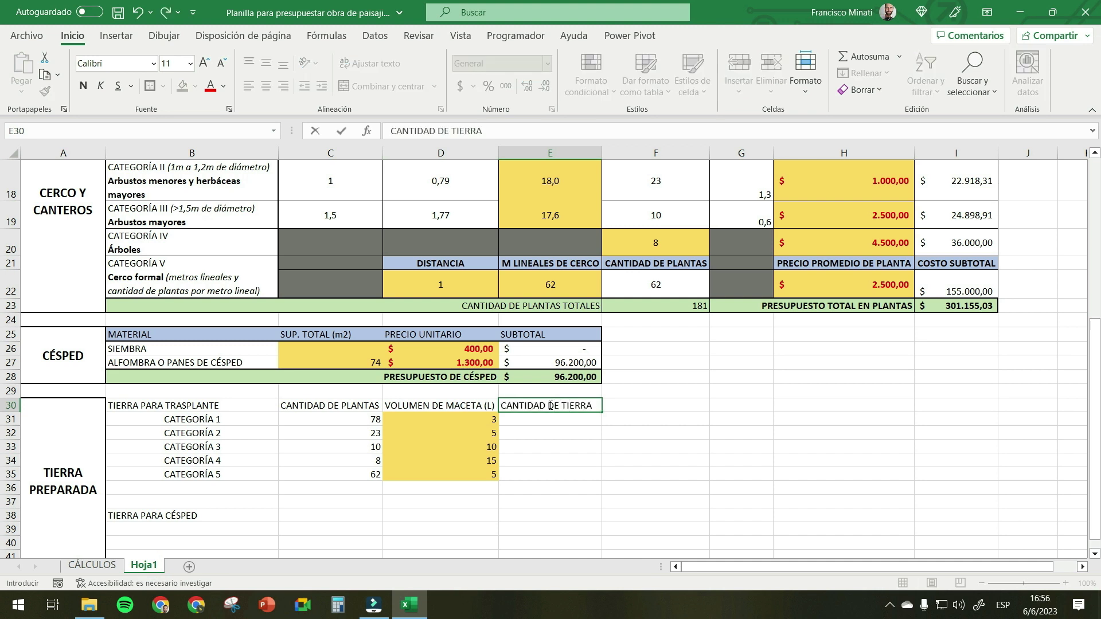
pyautogui.write('R PLANTA')
pyautogui.press('Return')
# - Make row 30 two lines tall and add the unit to the E30 header so it reads CANTIDAD DE TIERRA POR PLANTA (L)
pyautogui.moveTo(15, 412); pyautogui.dragTo(15, 427)
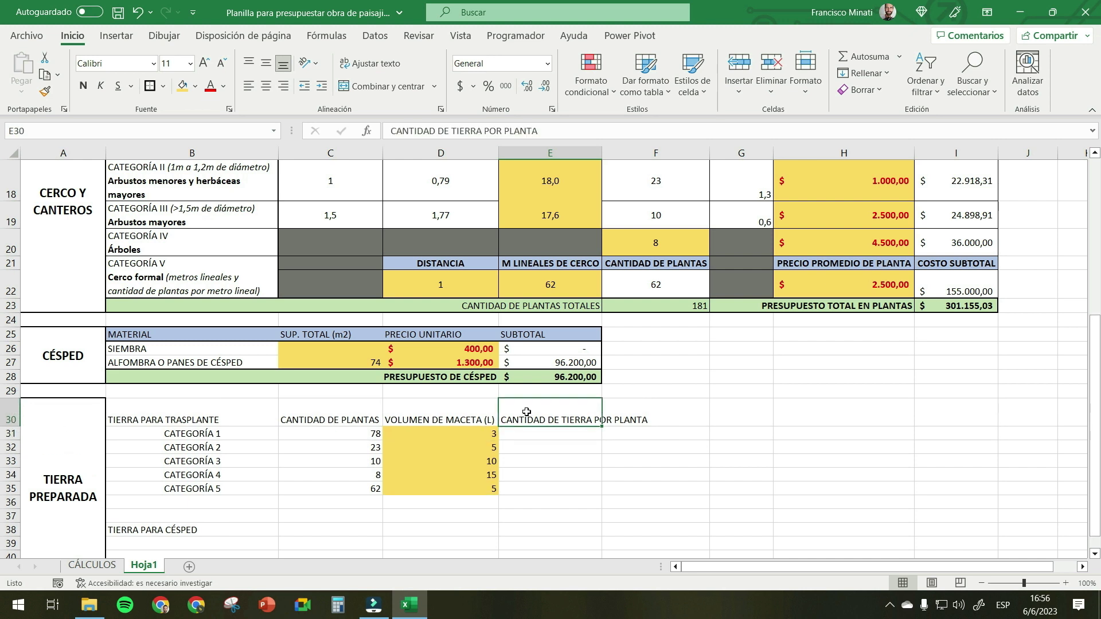
pyautogui.doubleClick(563, 418)
pyautogui.write('(')
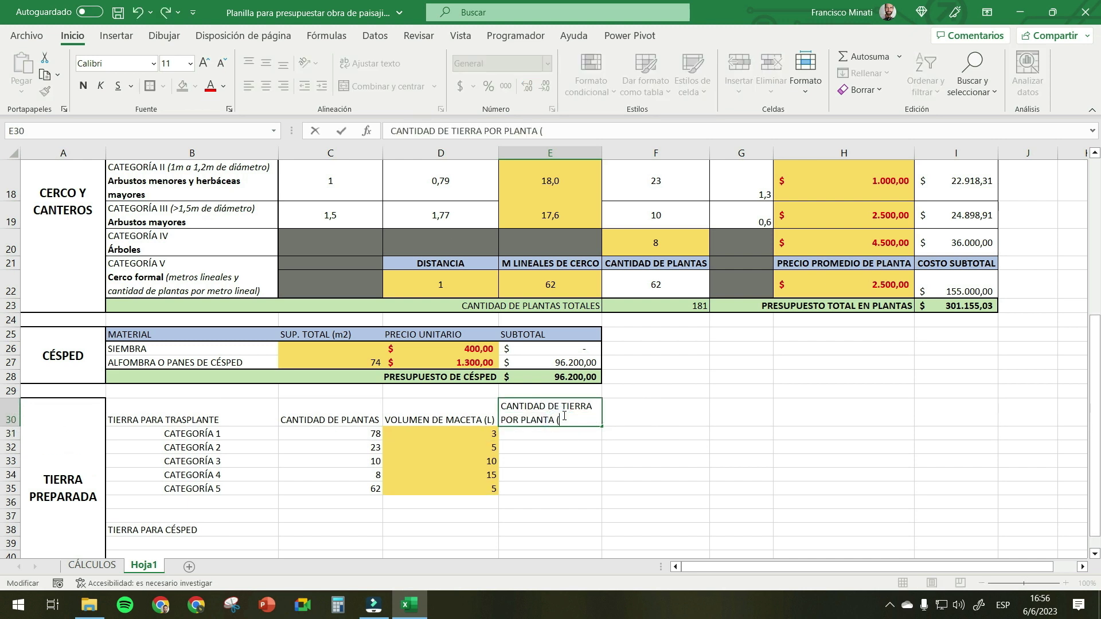
pyautogui.write('L)')
pyautogui.press('Return')
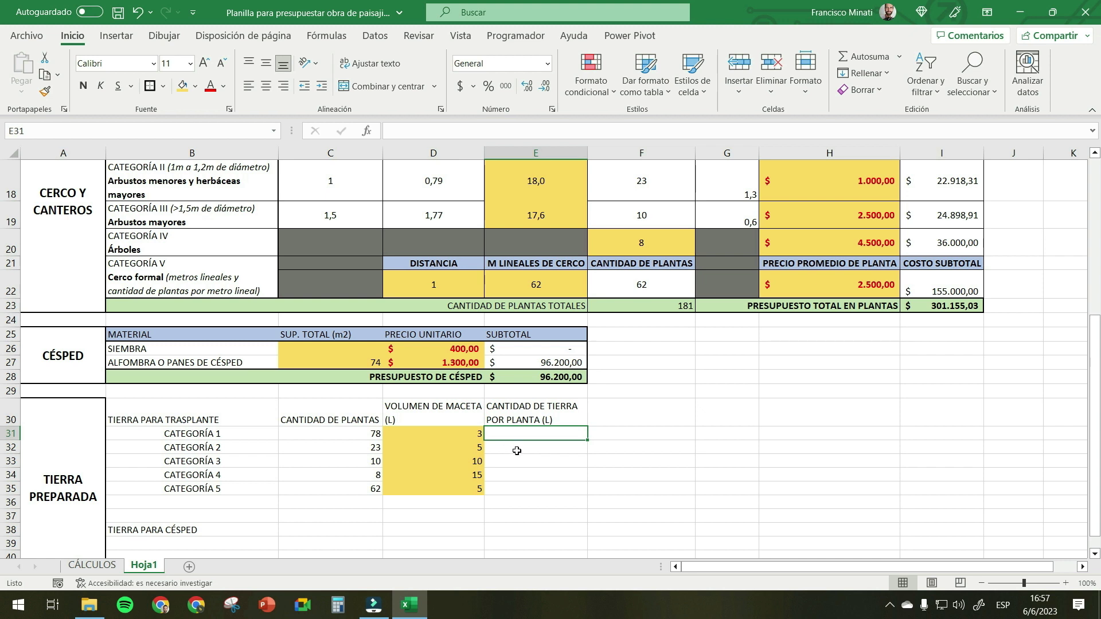
# - Calculate the soil per plant for CATEGORÍA 1 in E31 with the formula =D31*2,5
pyautogui.click(466, 437)
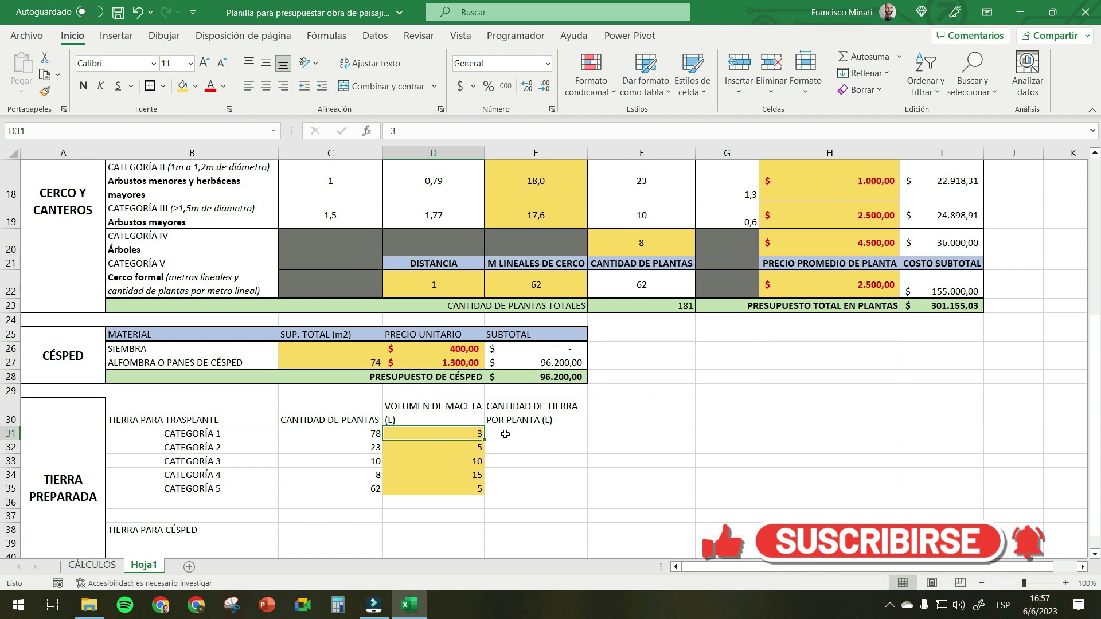
pyautogui.click(505, 435)
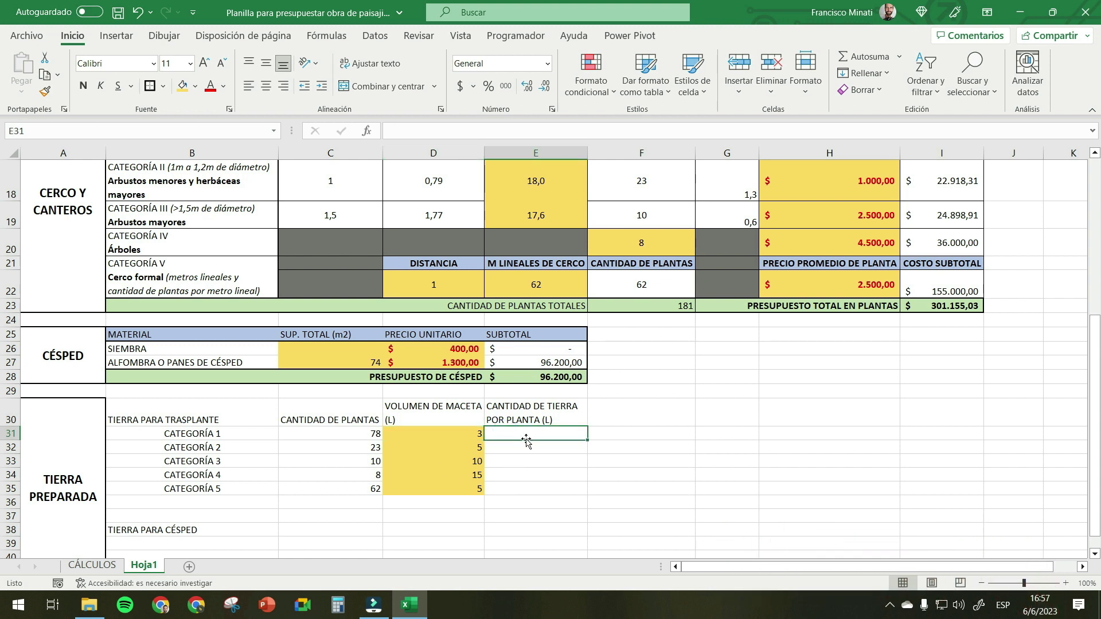
pyautogui.write('=')
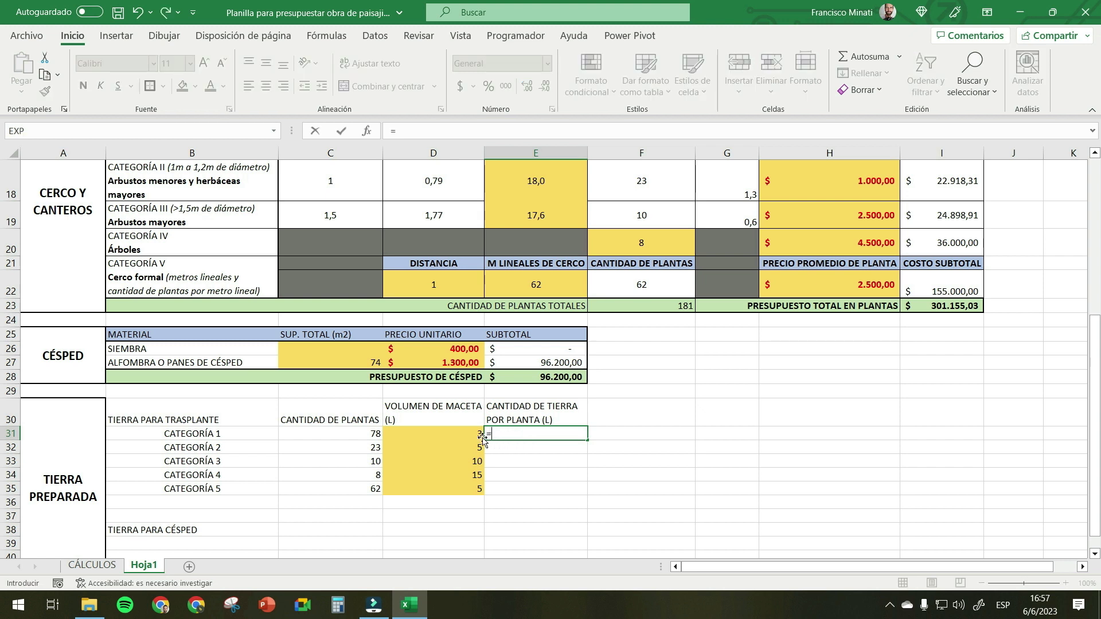
pyautogui.click(470, 434)
pyautogui.write('*')
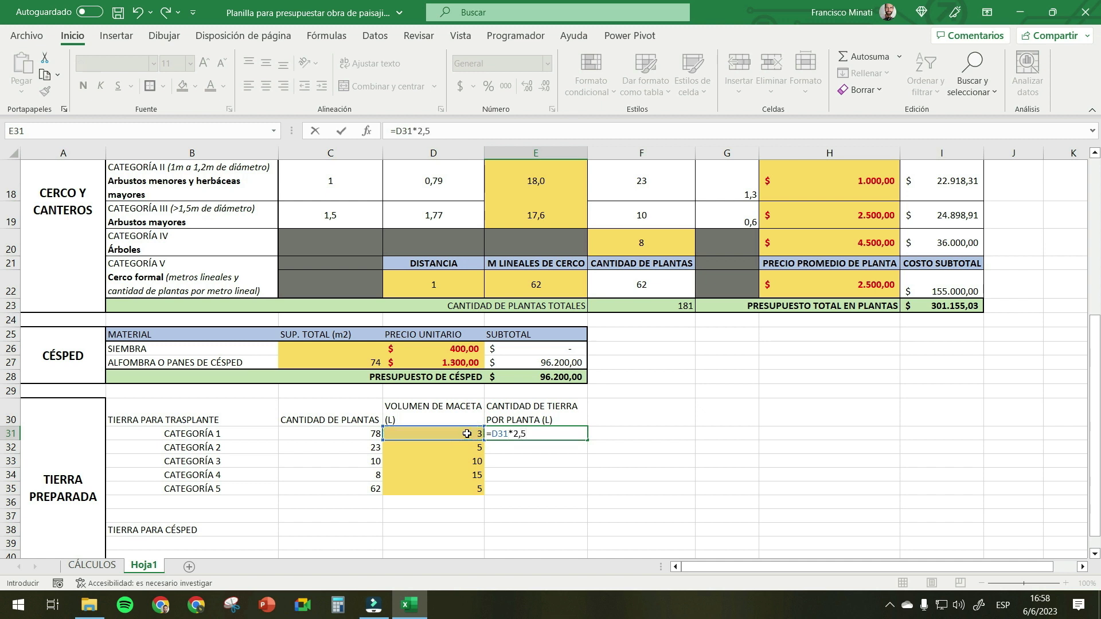
pyautogui.press('Return')
pyautogui.click(532, 429)
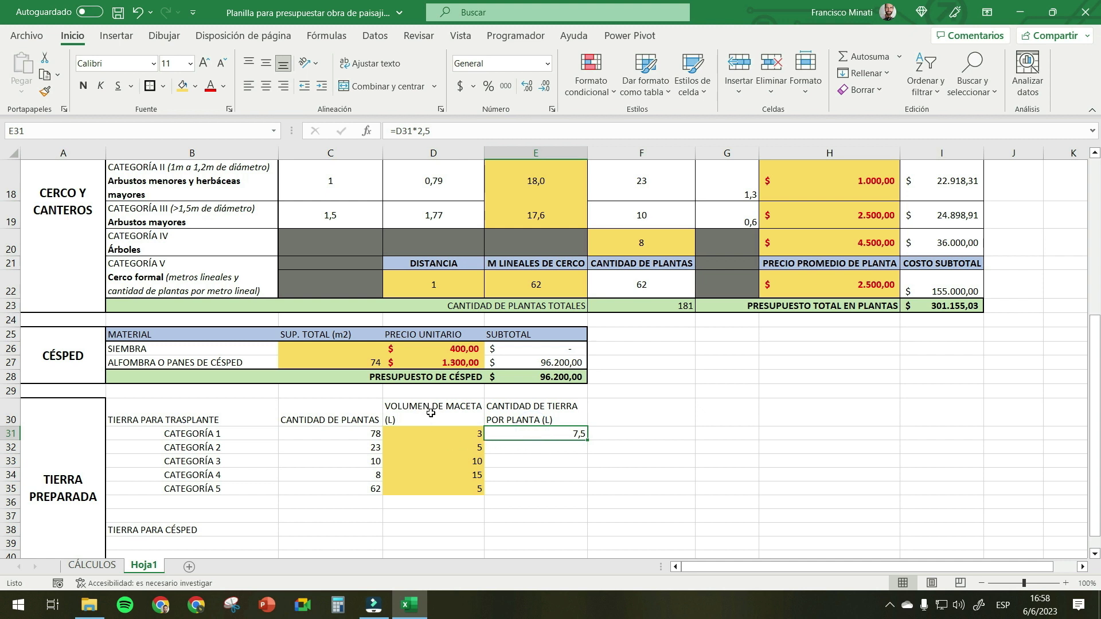
# - Enter =D32*2,5 in E32 for CATEGORÍA 2, and copy the E31 soil-per-plant formula down to E35
pyautogui.click(459, 434)
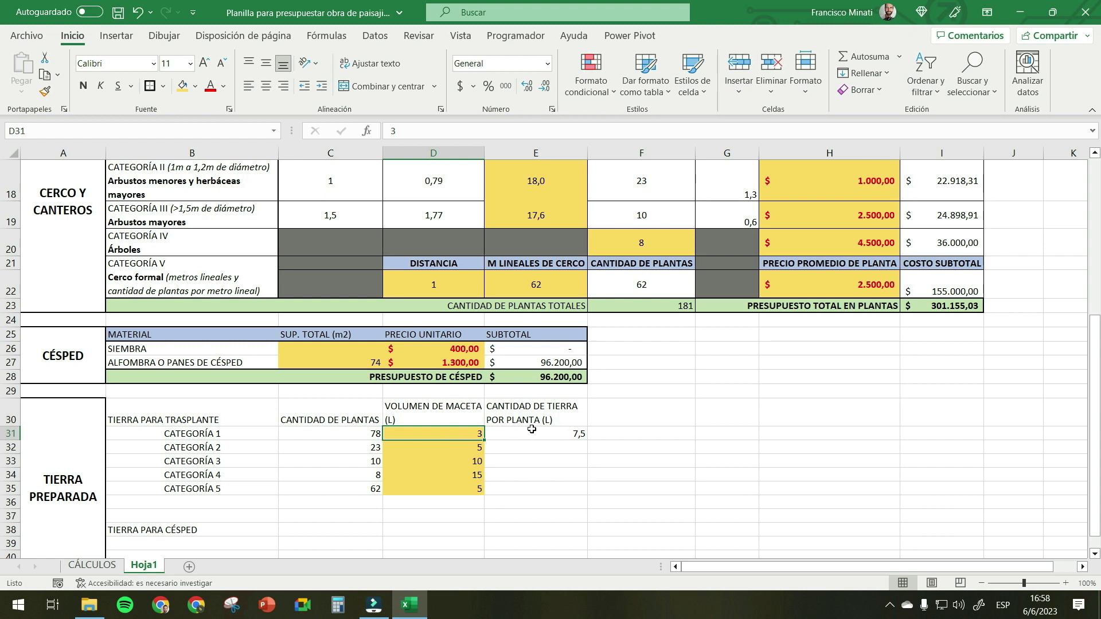
pyautogui.click(526, 450)
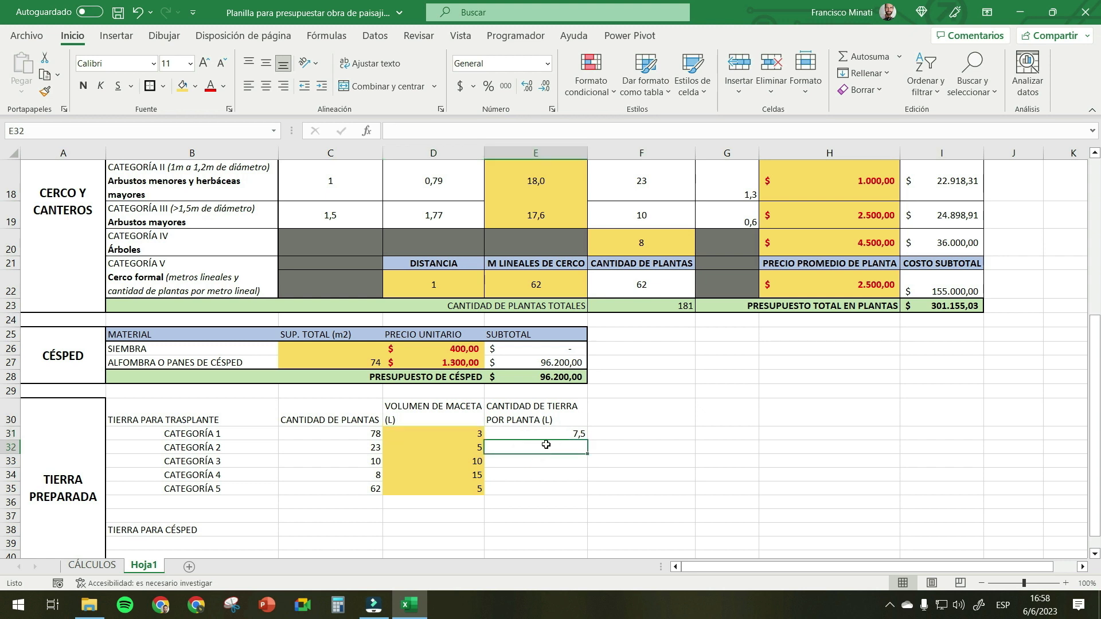
pyautogui.write('=')
pyautogui.click(459, 446)
pyautogui.write('*2,5')
pyautogui.press('Return')
pyautogui.moveTo(567, 435); pyautogui.dragTo(585, 494)
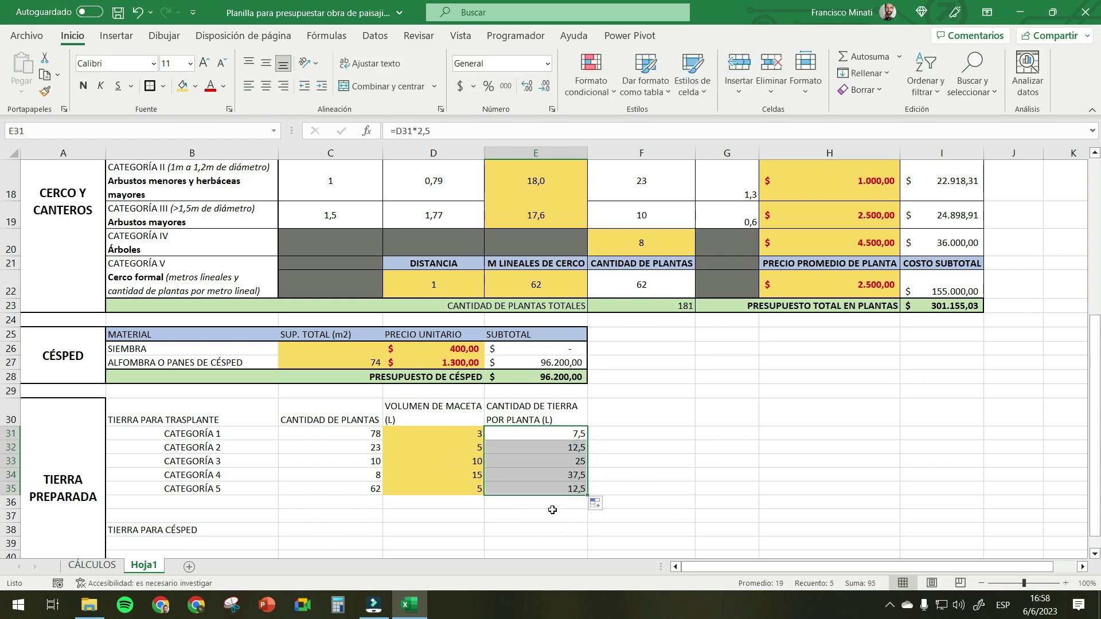
pyautogui.click(552, 510)
pyautogui.click(556, 436)
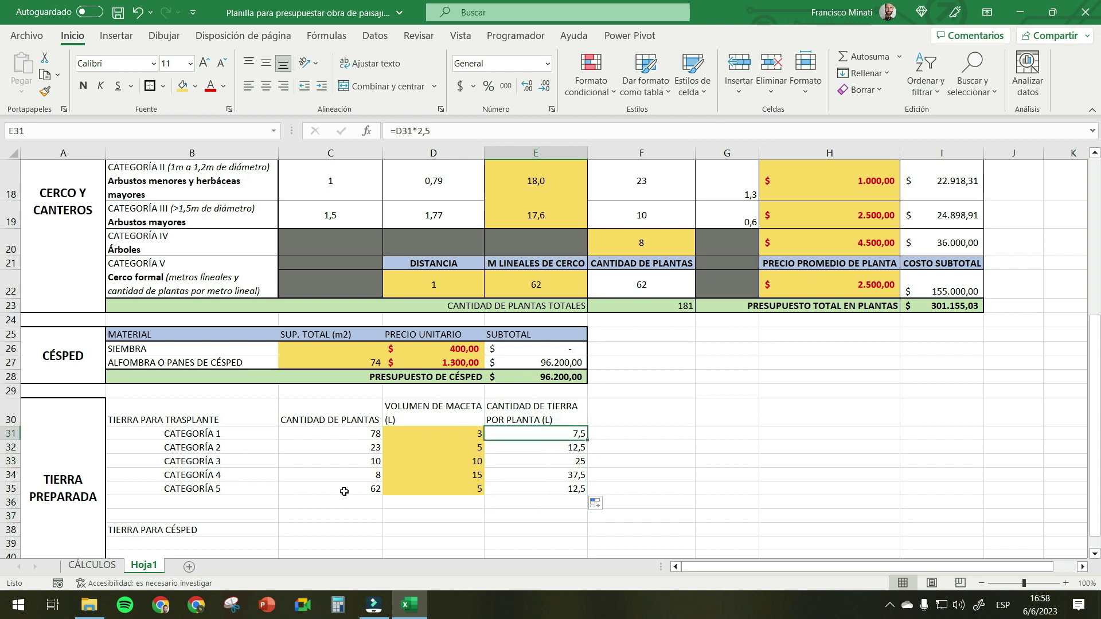
# - Add the column heading "CANTIDAD DE TIERRA POR CADA CATEGORÍA" in F30
pyautogui.click(633, 413)
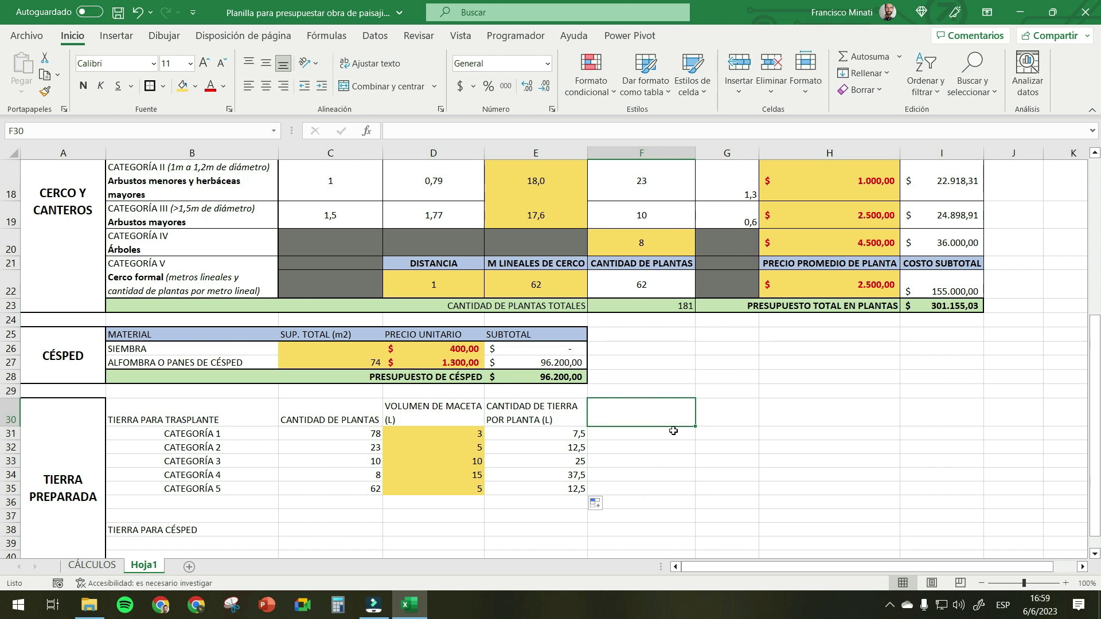
pyautogui.write('CANTIDAD DE TIERRA POR CAD')
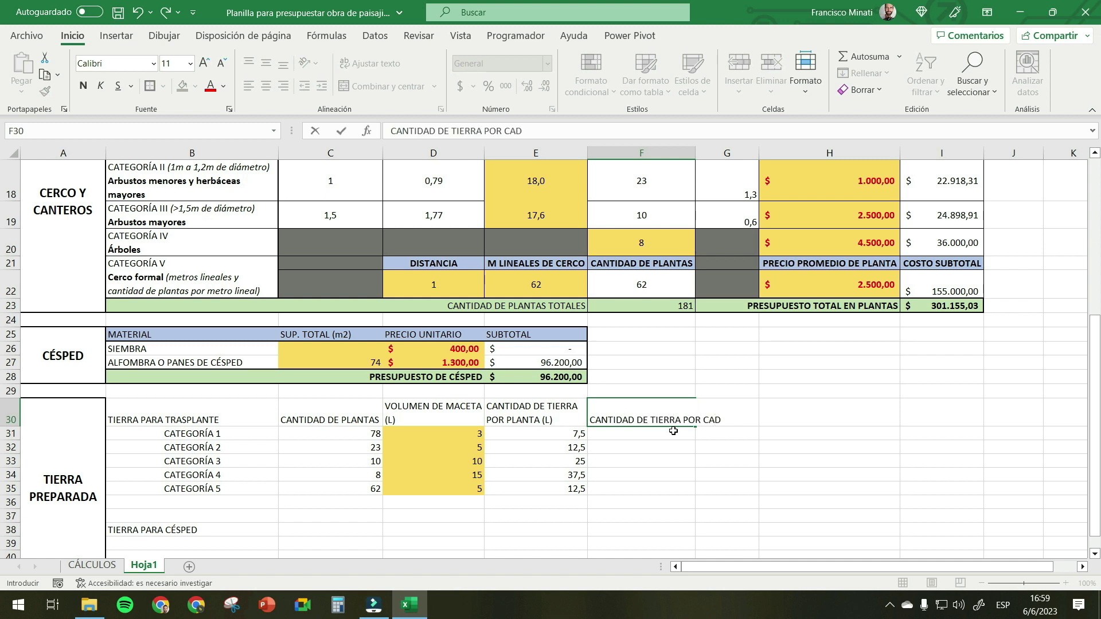
pyautogui.write('A CATEGORÍA')
pyautogui.press('Return')
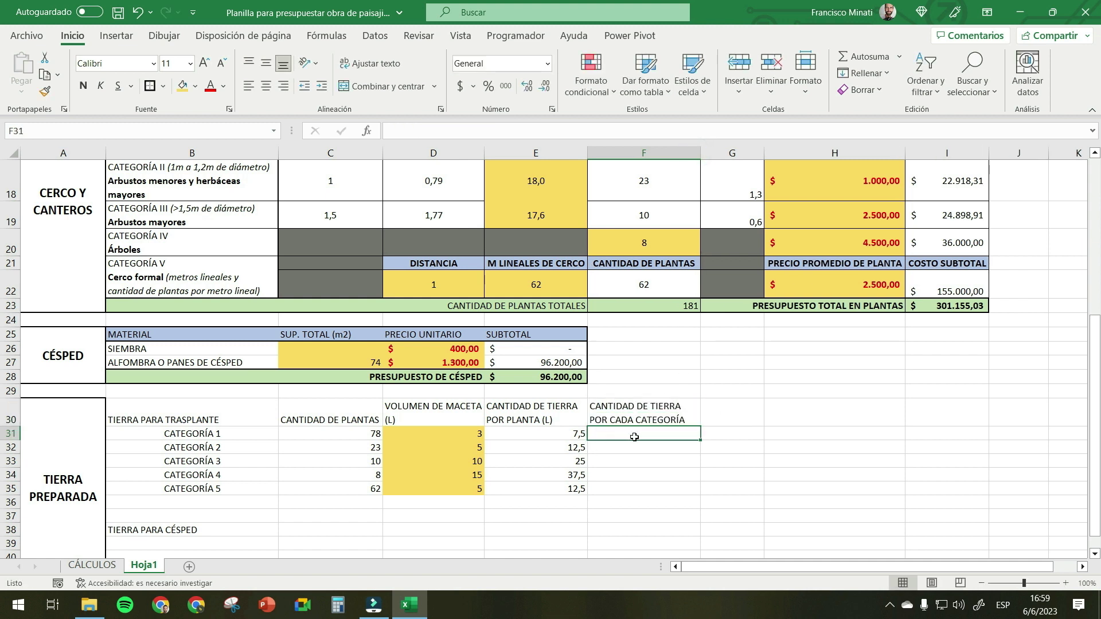
# - Calculate the total soil for CATEGORÍA 1 in F31 with the formula =E31*C31
pyautogui.write('=')
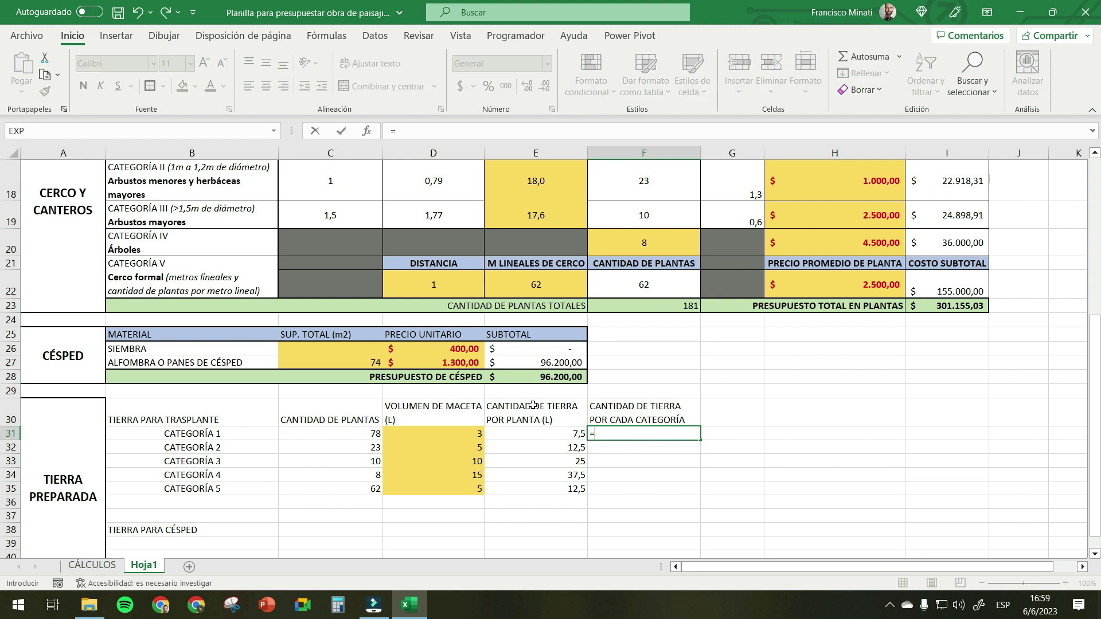
pyautogui.click(556, 434)
pyautogui.write('*')
pyautogui.click(354, 434)
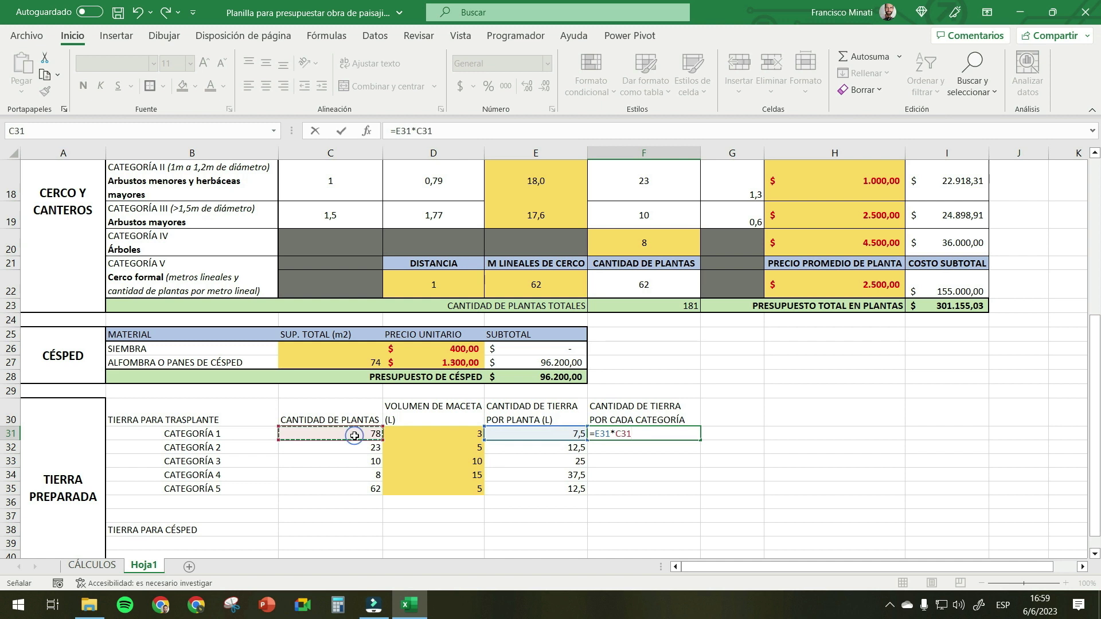
pyautogui.press('Return')
pyautogui.click(642, 436)
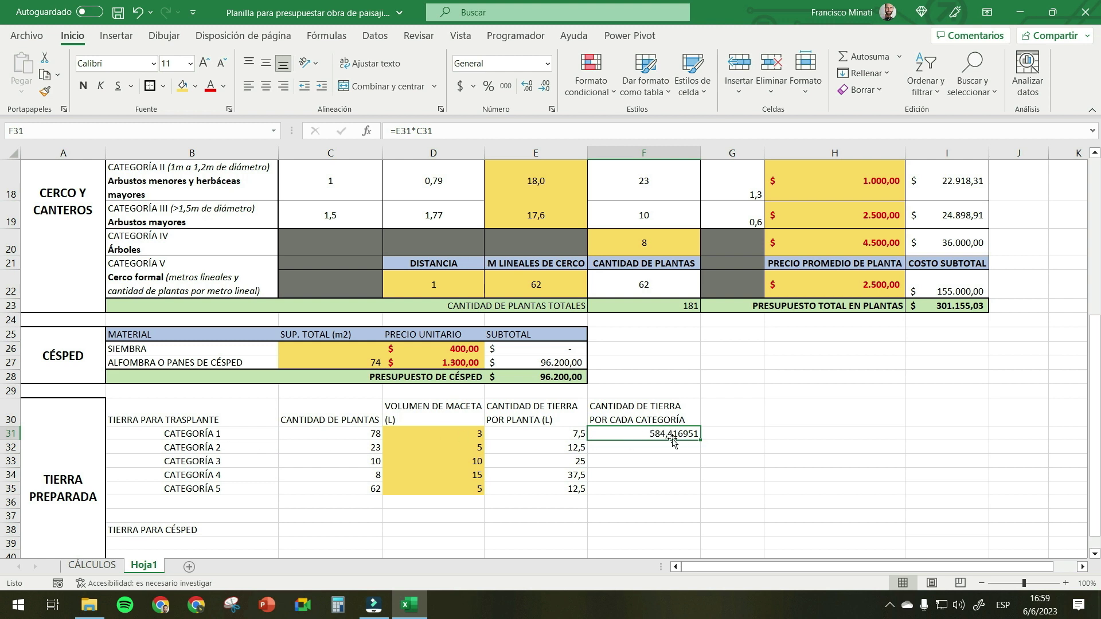
# - Append the unit "(L)" to the "CANTIDAD DE TIERRA POR CADA CATEGORÍA" heading in F30
pyautogui.doubleClick(680, 417)
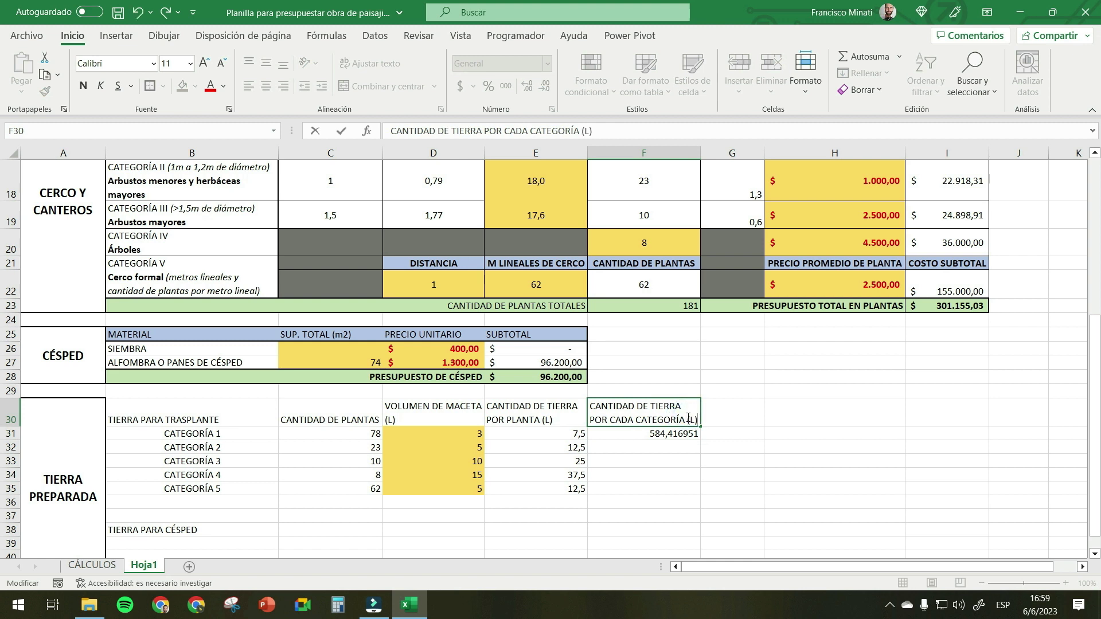
pyautogui.press('Return')
pyautogui.click(677, 417)
# - Show F31 without decimals and copy its formula down to F35 for the remaining categories
pyautogui.click(683, 435)
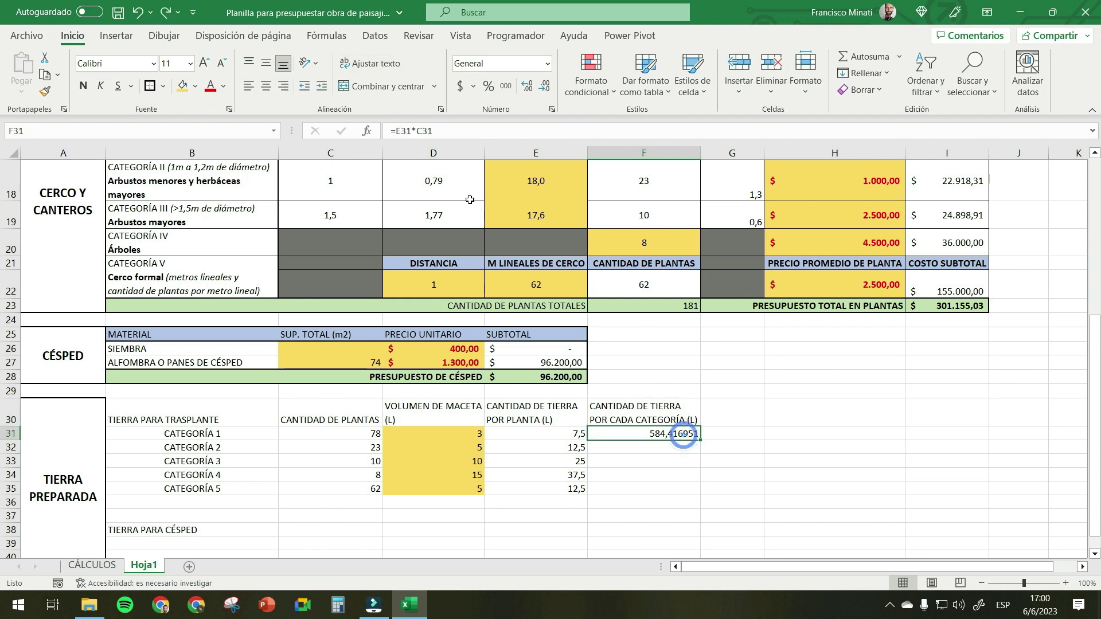
pyautogui.click(544, 87)
pyautogui.click(544, 87)
pyautogui.click(545, 87)
pyautogui.click(544, 87)
pyautogui.click(544, 88)
pyautogui.click(545, 87)
pyautogui.moveTo(700, 439); pyautogui.dragTo(700, 491)
pyautogui.click(709, 449)
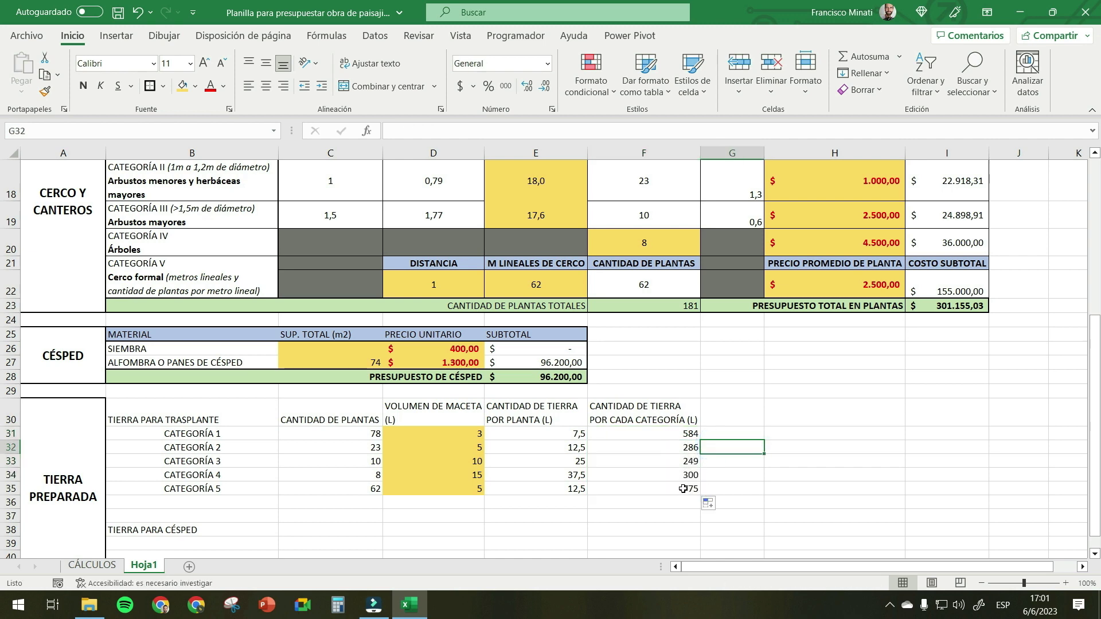
# - Merge B36:E36 into one cell and label it "CANTIDAD DE TIERRA PARA TRASPLANTE"
pyautogui.scroll(-1, 682, 489)
pyautogui.moveTo(198, 462); pyautogui.dragTo(533, 458)
pyautogui.click(381, 86)
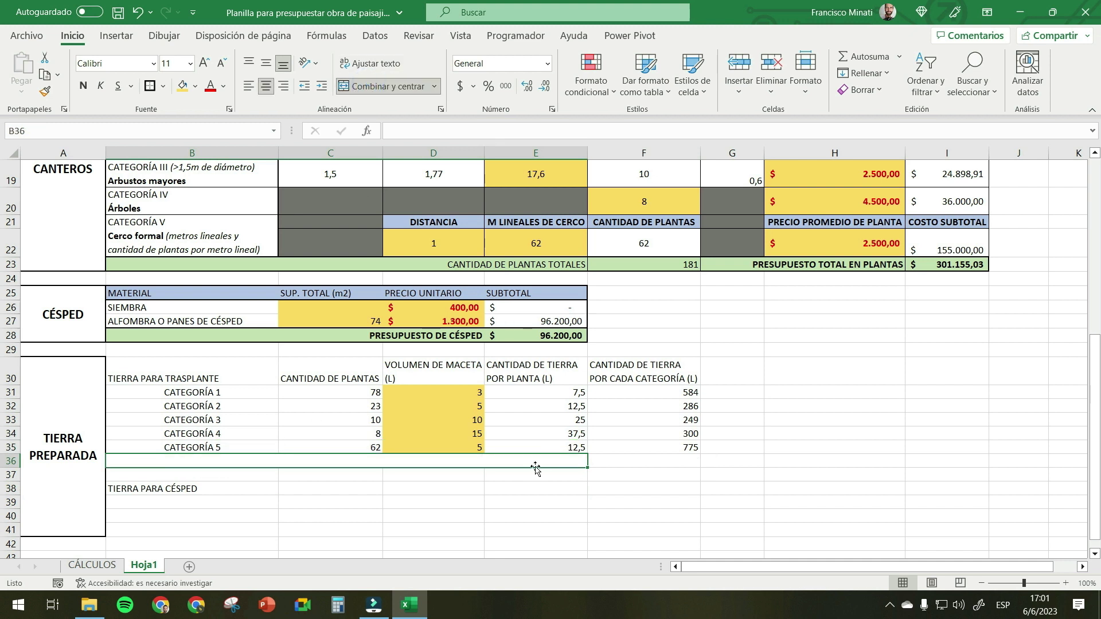
pyautogui.write('CAN')
pyautogui.press('BackSpace')
pyautogui.press('BackSpace')
pyautogui.write('DAD DE')
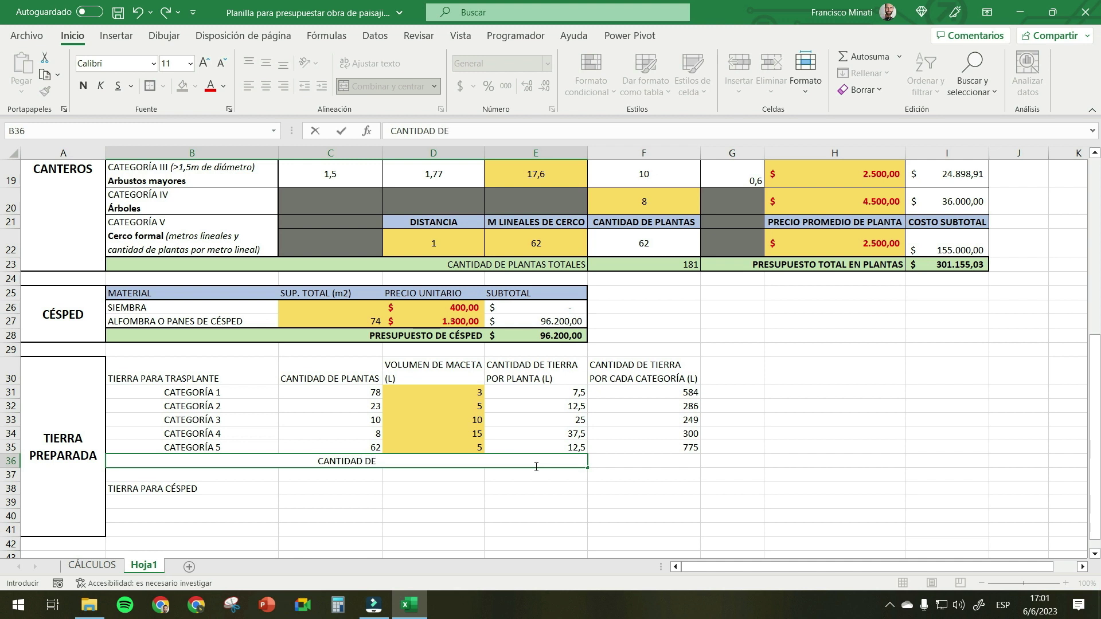
pyautogui.write(' TIERRA PARA TRASPLANTE')
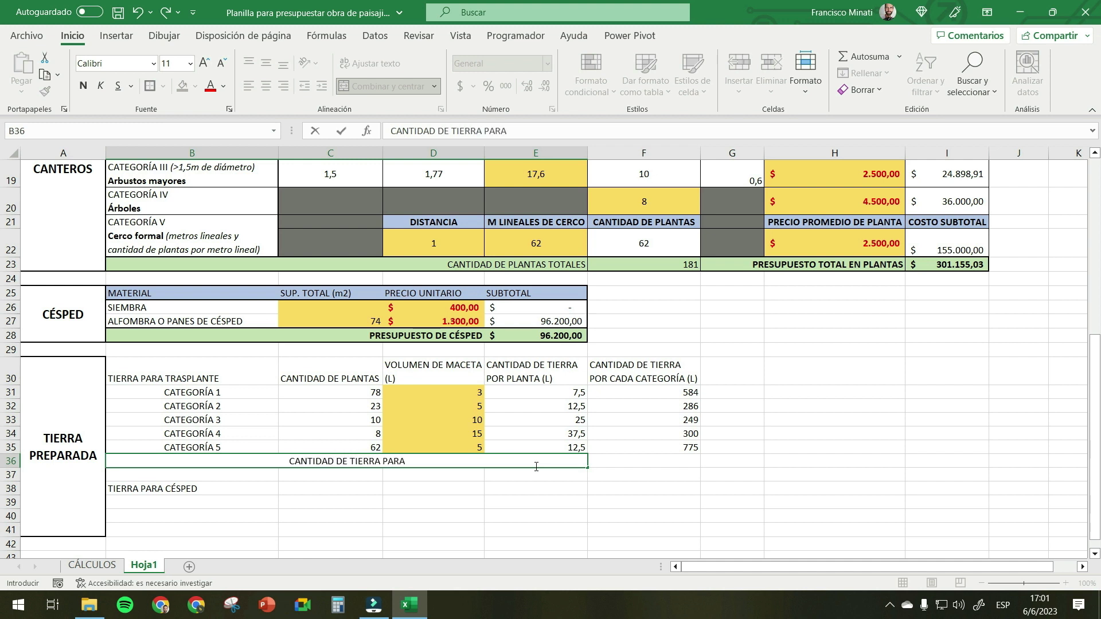
pyautogui.press('Tab')
# - Total the soil of all categories in F36 with =SUMA(F31:F35)
pyautogui.click(667, 461)
pyautogui.write('=')
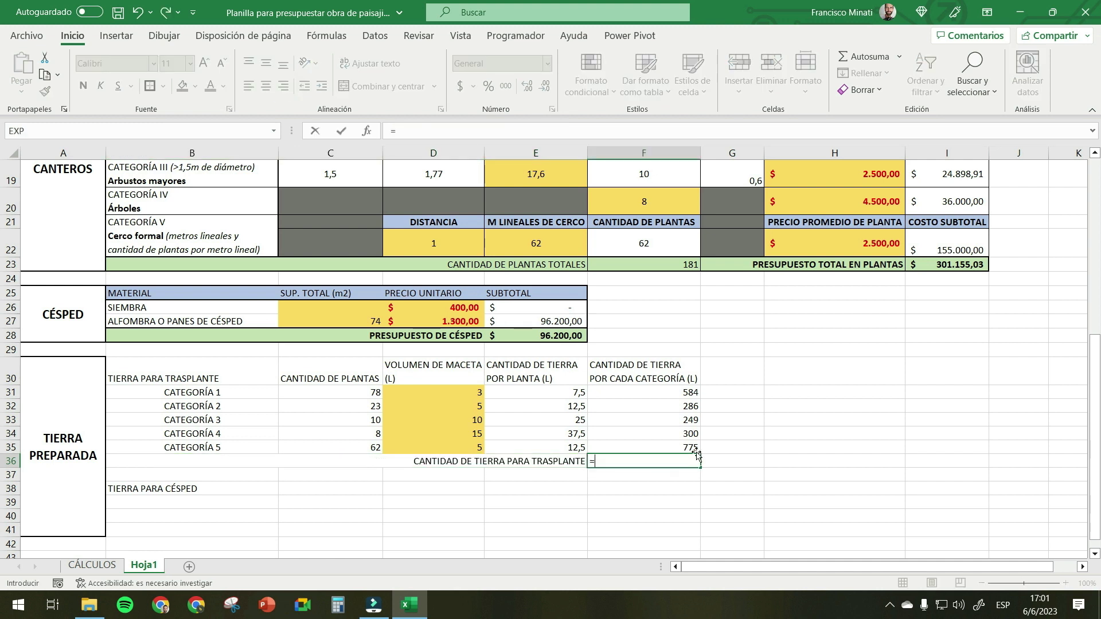
pyautogui.write('SUMA(')
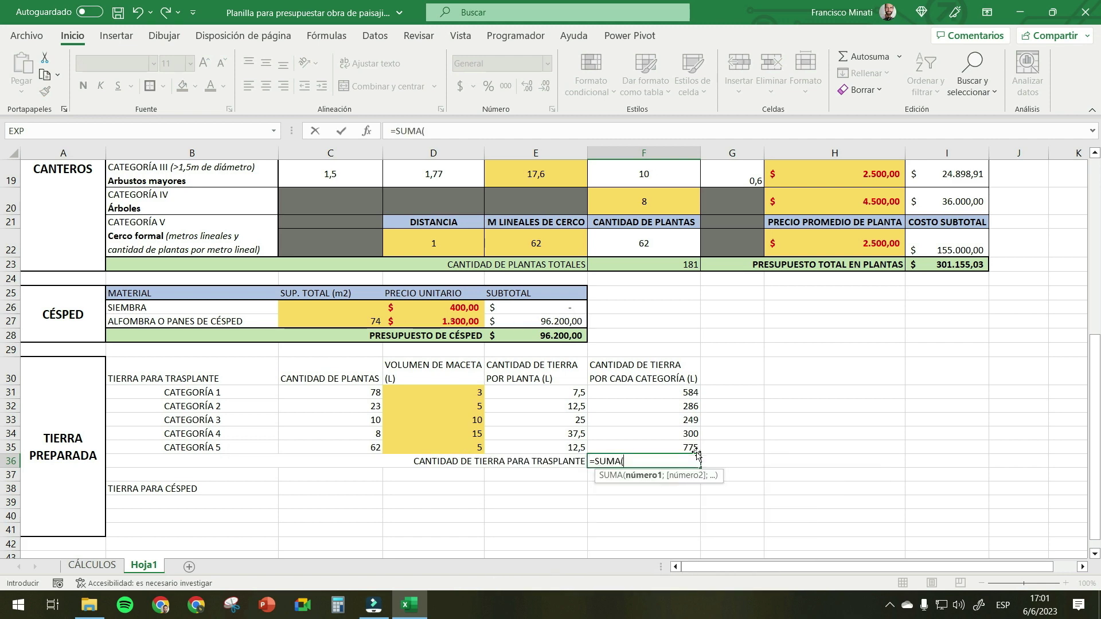
pyautogui.click(670, 392)
pyautogui.moveTo(669, 393); pyautogui.dragTo(672, 448)
pyautogui.write(')')
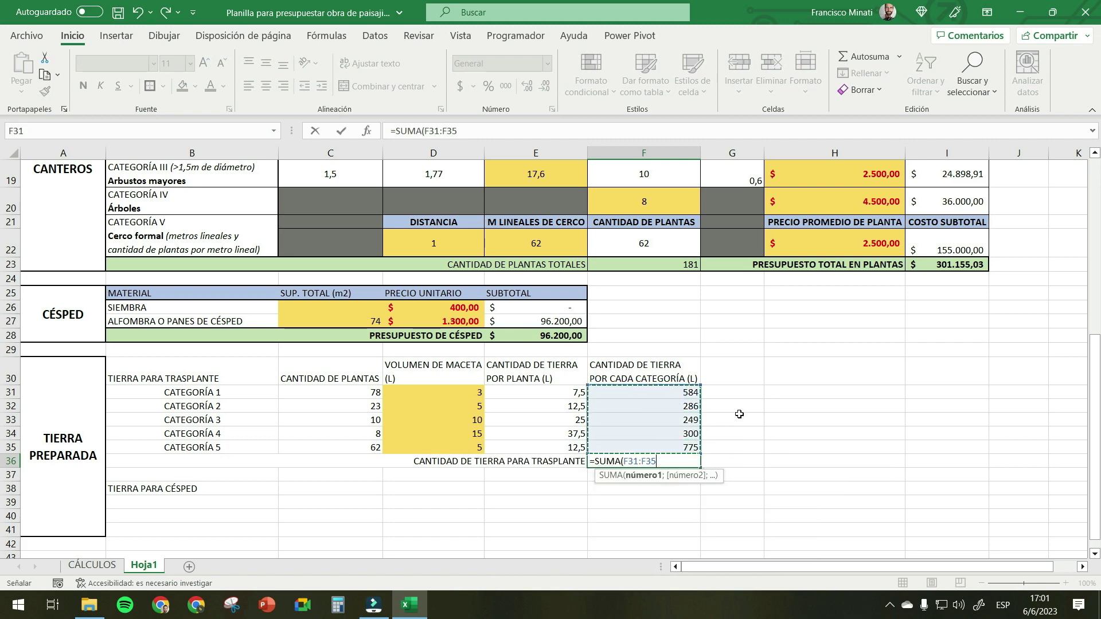
pyautogui.press('Return')
pyautogui.click(679, 461)
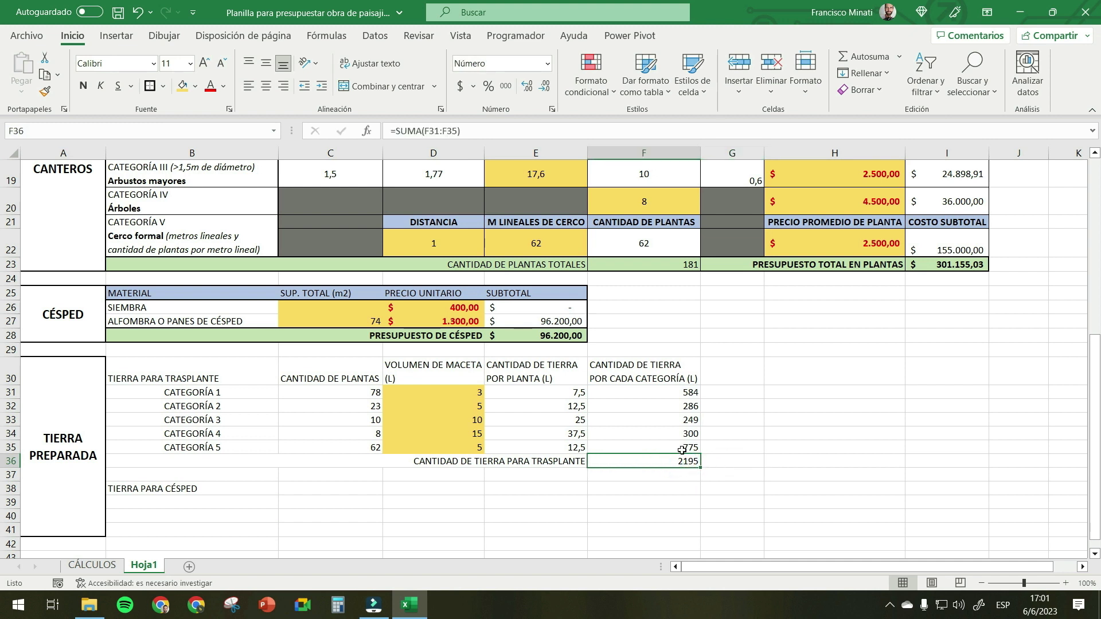
# - Convert the transplant soil total to cubic metres in G36 by dividing F36 by 1000
pyautogui.press('Right')
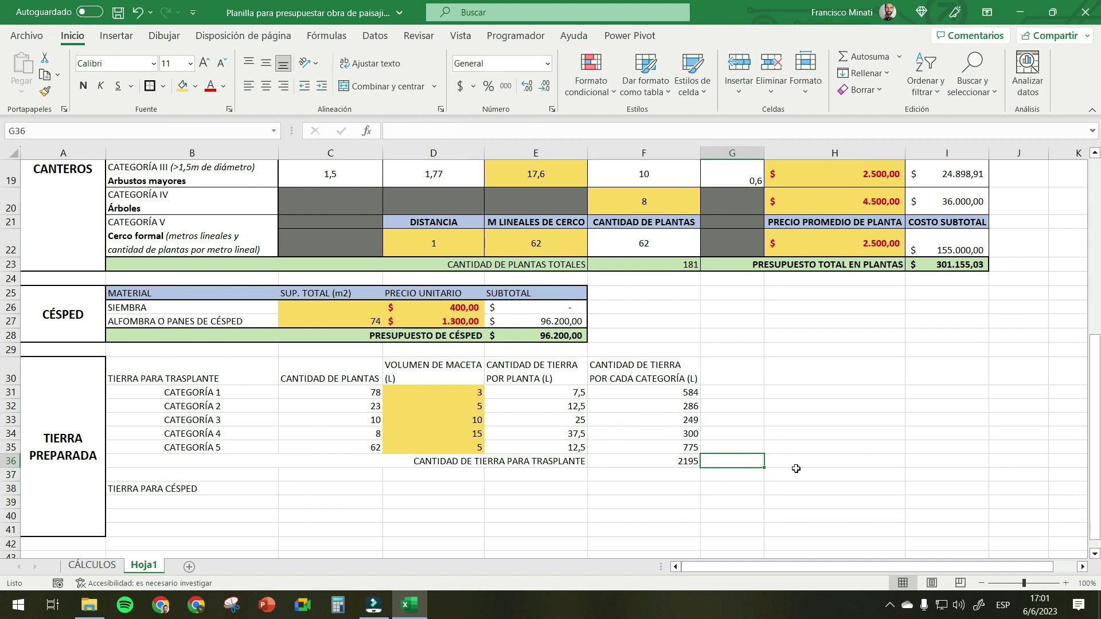
pyautogui.click(769, 480)
pyautogui.click(692, 461)
pyautogui.click(725, 460)
pyautogui.write('=')
pyautogui.click(680, 460)
pyautogui.write('/1000')
pyautogui.press('Return')
# - Reduce the cubic-metre total in G36 to one decimal place
pyautogui.click(713, 458)
pyautogui.click(545, 87)
pyautogui.click(545, 87)
pyautogui.click(545, 87)
pyautogui.click(545, 88)
pyautogui.click(545, 87)
pyautogui.click(545, 87)
pyautogui.click(545, 87)
pyautogui.click(545, 87)
# - Label the cubic-metre total with the unit "m3" in G35
pyautogui.click(745, 447)
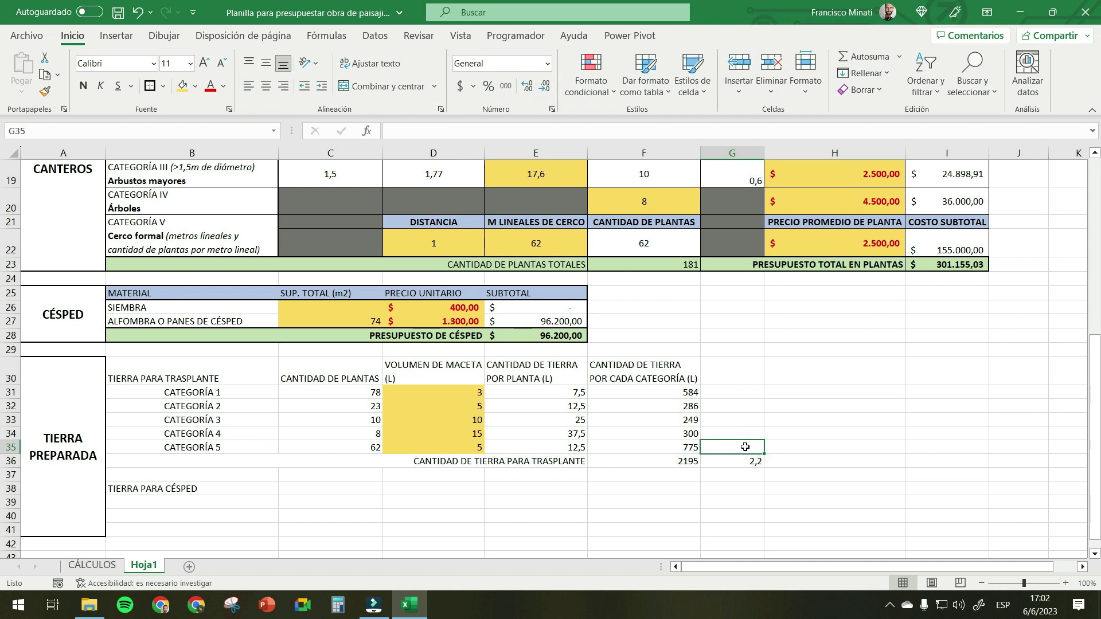
pyautogui.write('m3')
pyautogui.press('Return')
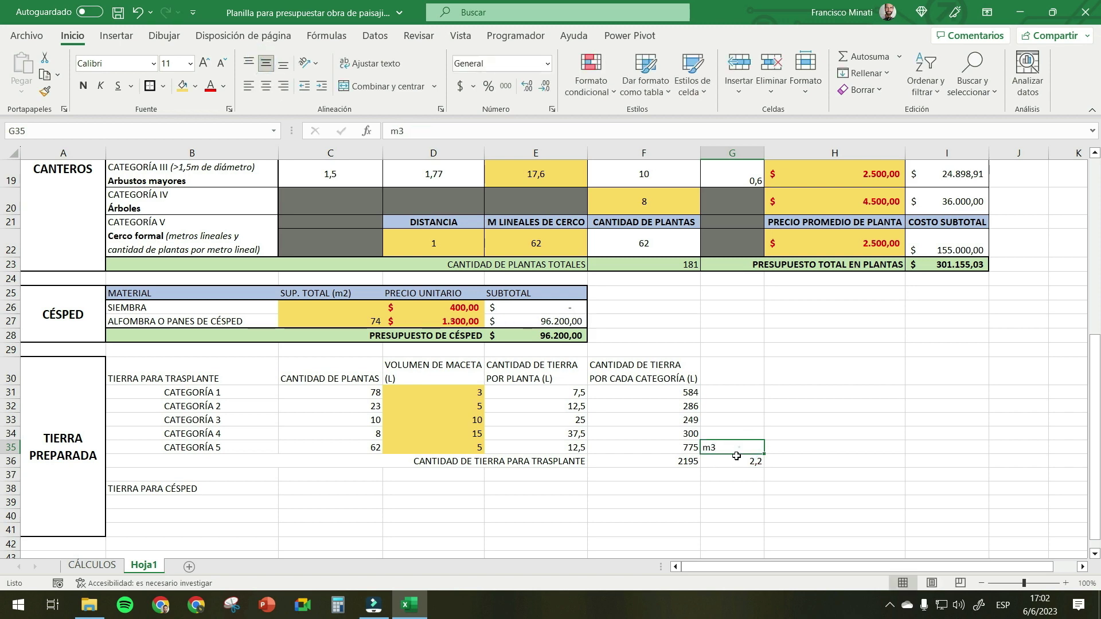
# - Centre the m3 cells and the transplant soil table B30:G36 horizontally and vertically
pyautogui.moveTo(742, 447); pyautogui.dragTo(742, 461)
pyautogui.click(265, 86)
pyautogui.click(266, 63)
pyautogui.moveTo(214, 372); pyautogui.dragTo(732, 461)
pyautogui.click(266, 63)
pyautogui.click(265, 86)
pyautogui.click(826, 475)
# - Give the transplant soil total row, B36:G36, a light blue fill and bold text
pyautogui.click(195, 86)
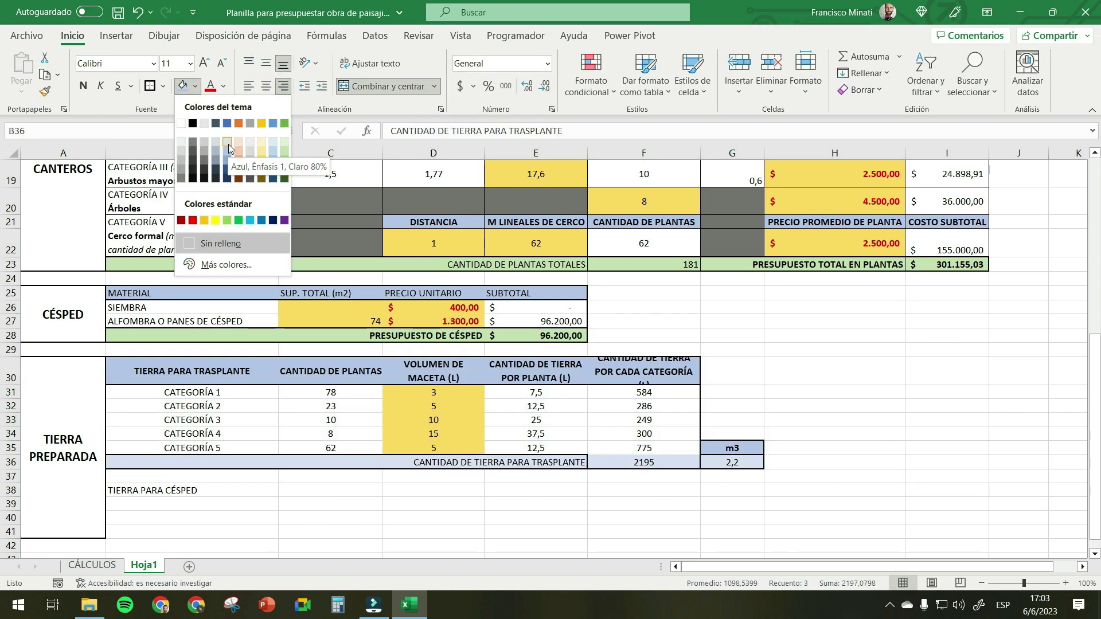
pyautogui.click(277, 139)
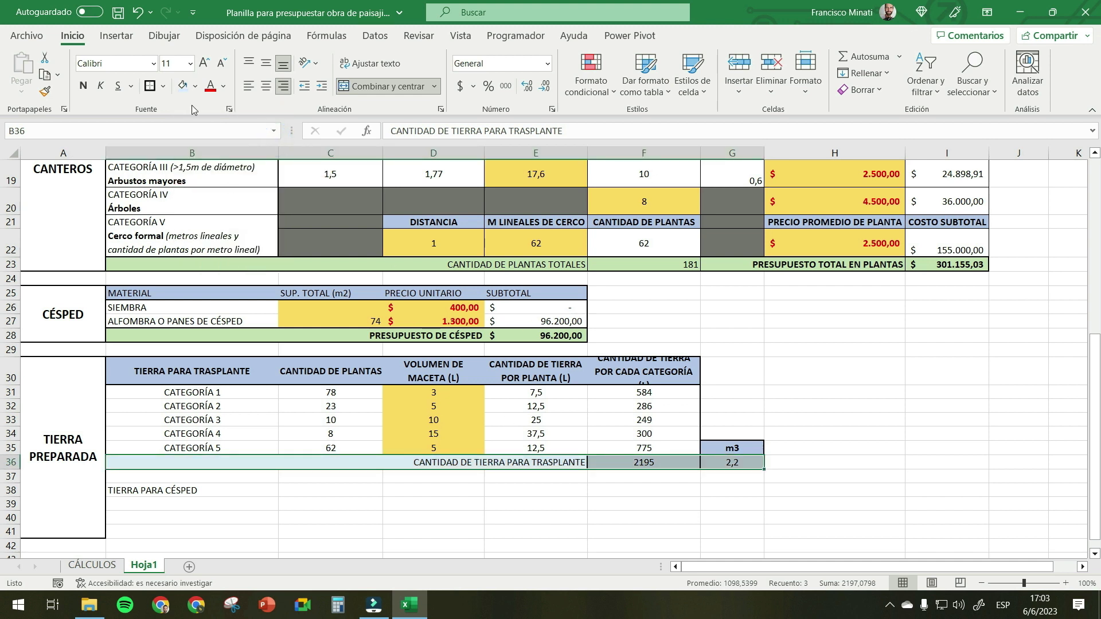
pyautogui.click(84, 86)
pyautogui.click(638, 462)
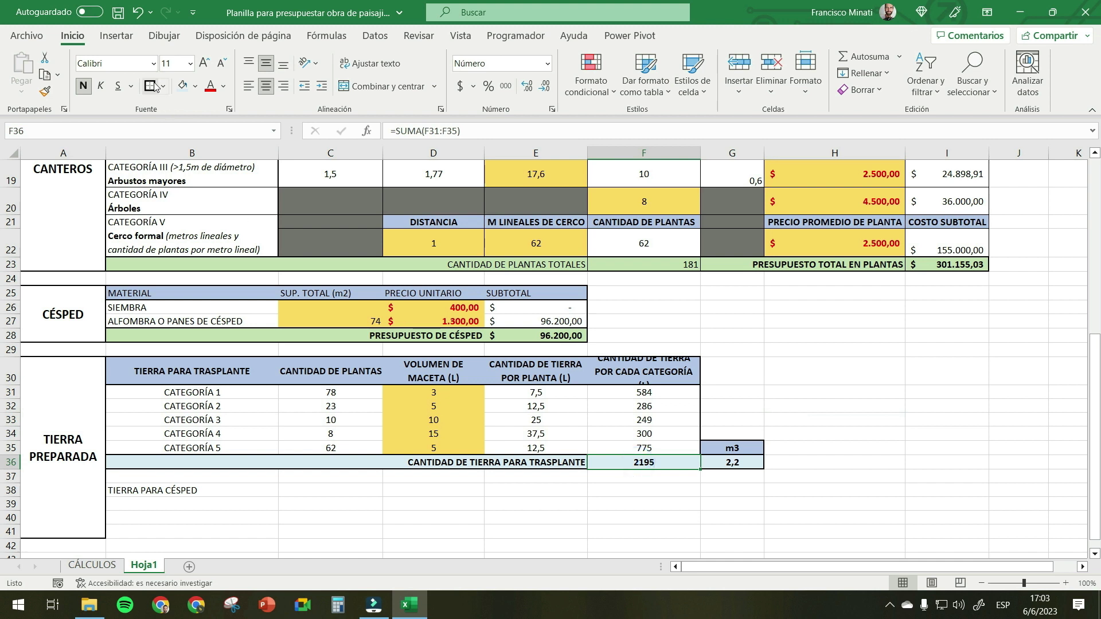
# - Increase the height of row 30 so the three-line column heading in F30 fits completely
pyautogui.click(765, 446)
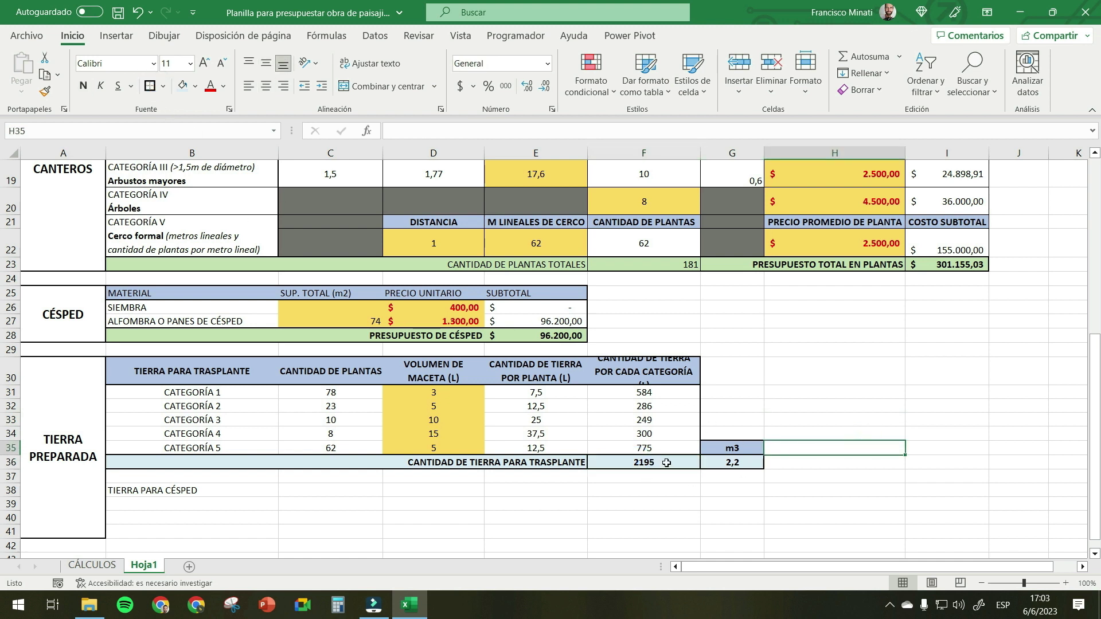
pyautogui.click(666, 463)
pyautogui.moveTo(21, 385); pyautogui.dragTo(18, 398)
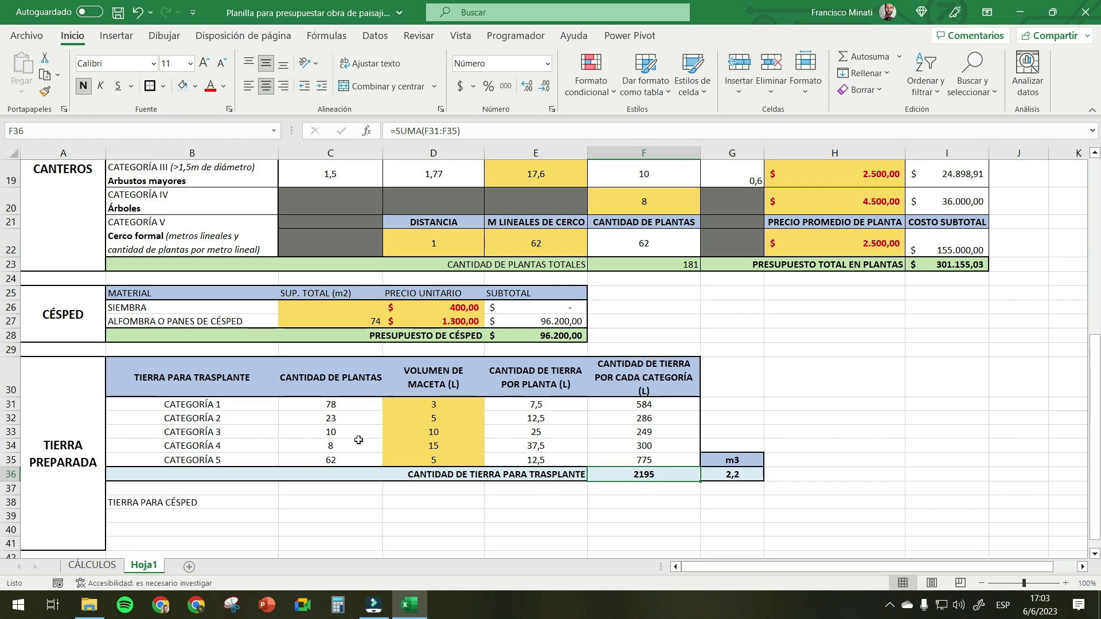
# - Add the row labels SIEMBRA in B39 and PANES DE CÉSPED in B40 under the TIERRA PARA CÉSPED heading
pyautogui.scroll(-1, 416, 407)
pyautogui.scroll(-1, 302, 406)
pyautogui.click(201, 420)
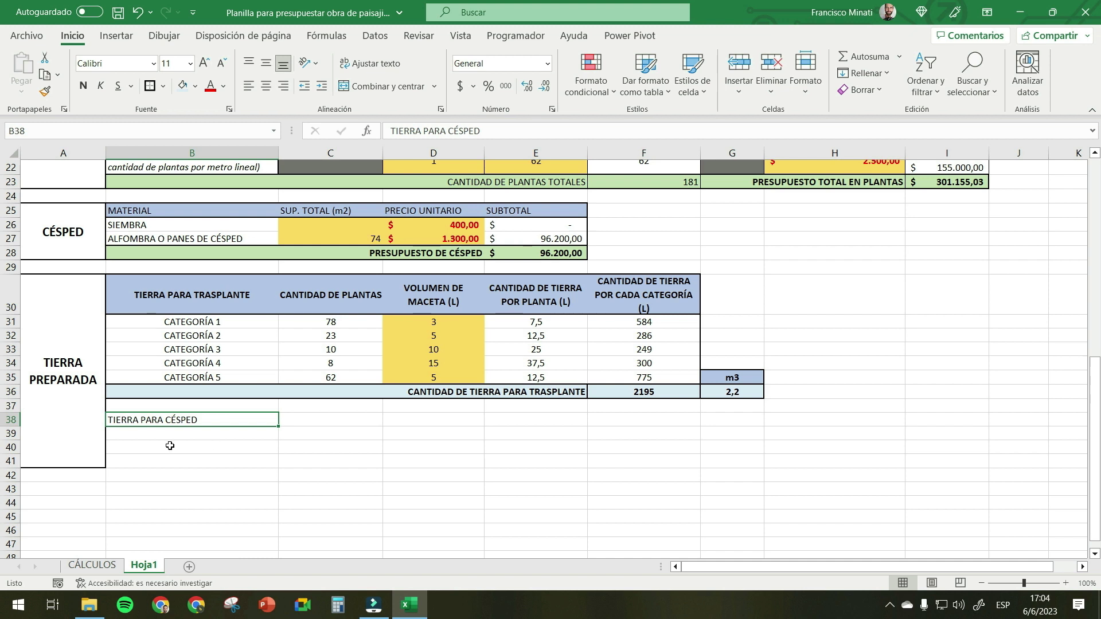
pyautogui.click(200, 434)
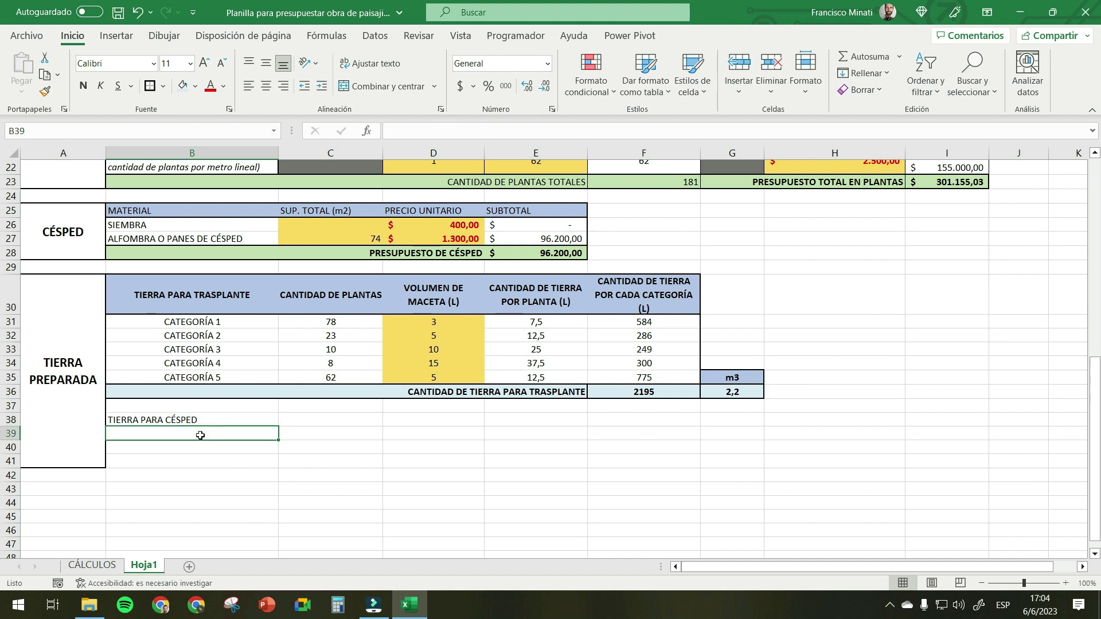
pyautogui.write('SIEMBRA')
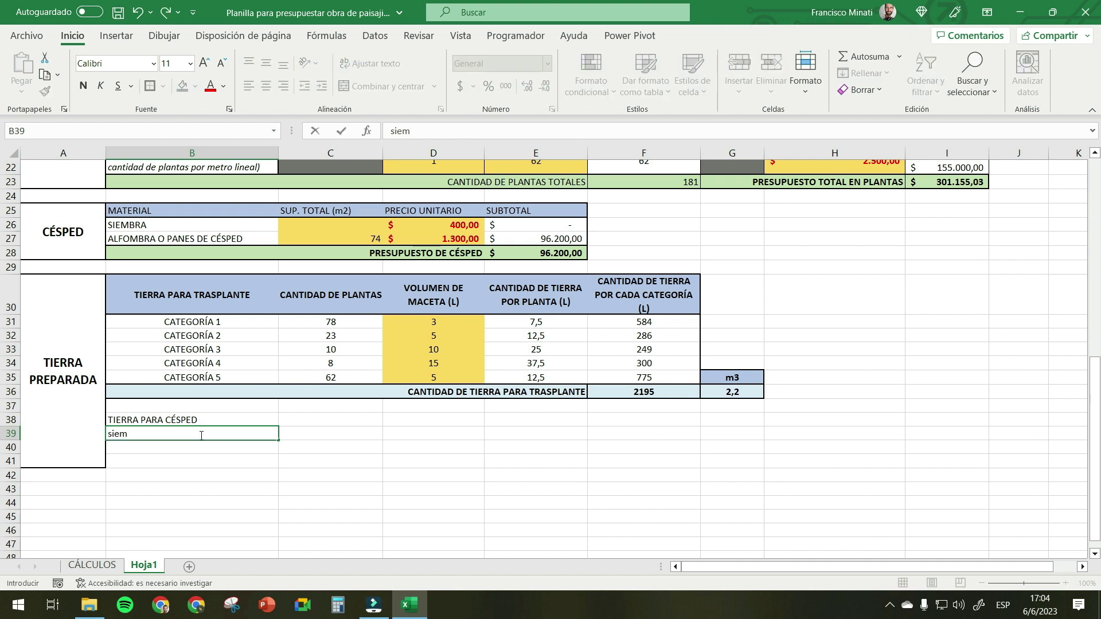
pyautogui.press('Return')
pyautogui.write('PA')
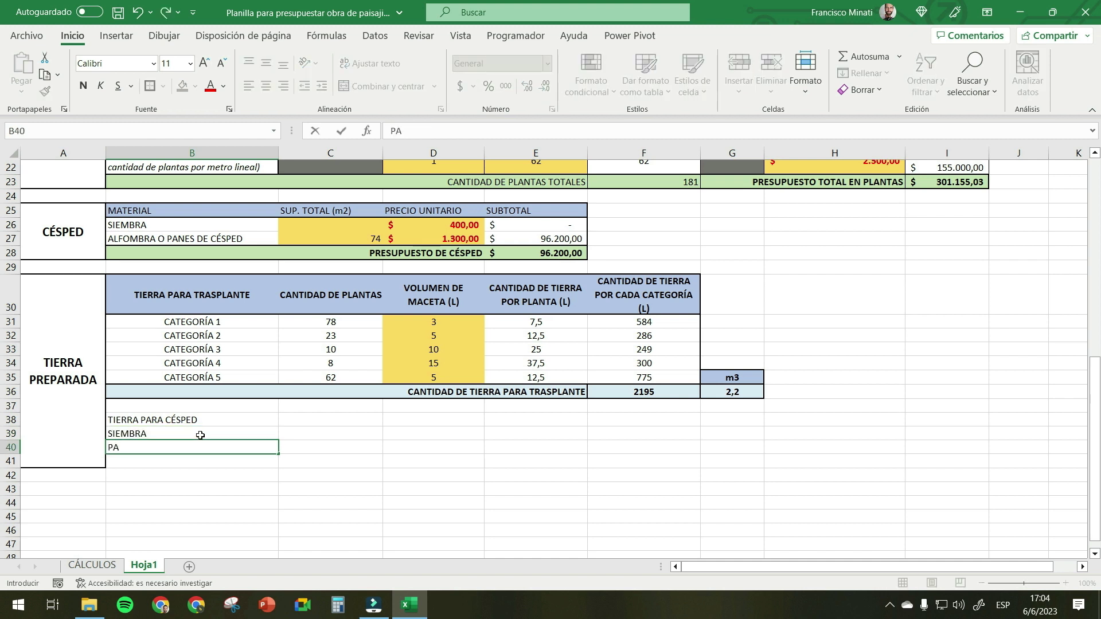
pyautogui.write('NES DE CÉSPED')
# - Enter the column headings "SUPERFICIE (m2)" in C38 and "ALTURA" in D38 of the lawn soil table
pyautogui.press('Tab')
pyautogui.press('Up')
pyautogui.press('Up')
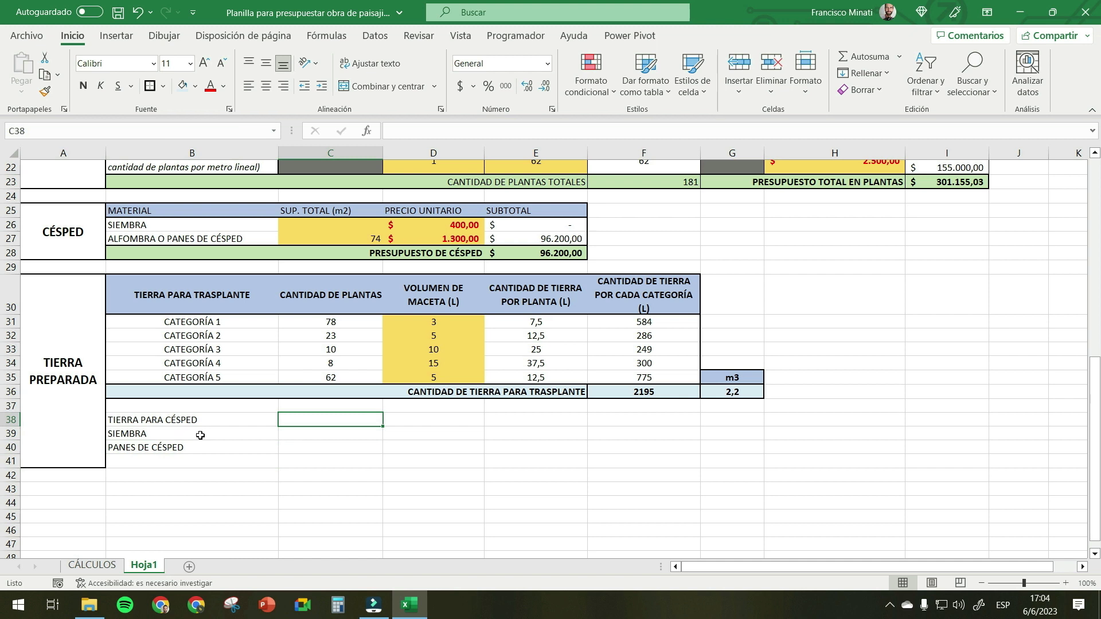
pyautogui.write('SUPERFICIE')
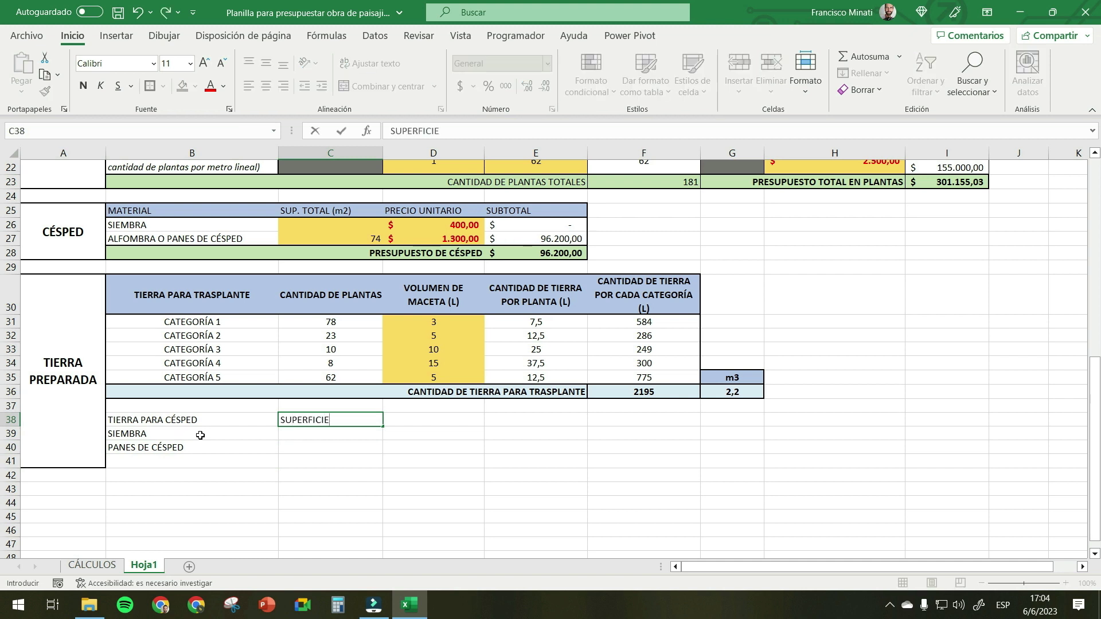
pyautogui.write('  (m2)')
pyautogui.press('Return')
pyautogui.click(431, 419)
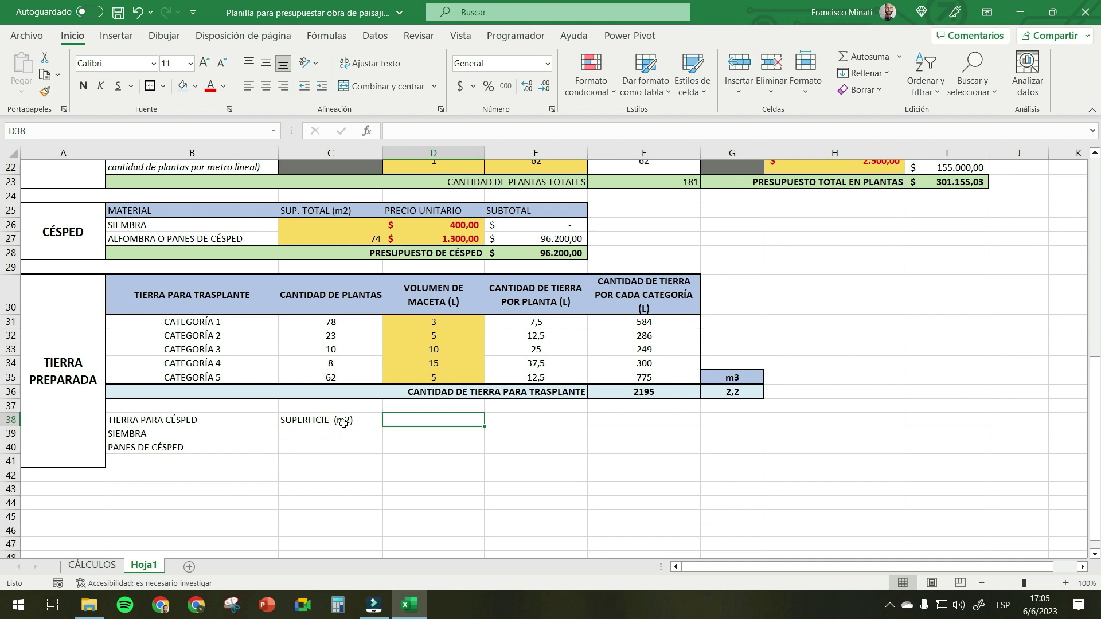
pyautogui.write('ALTURA')
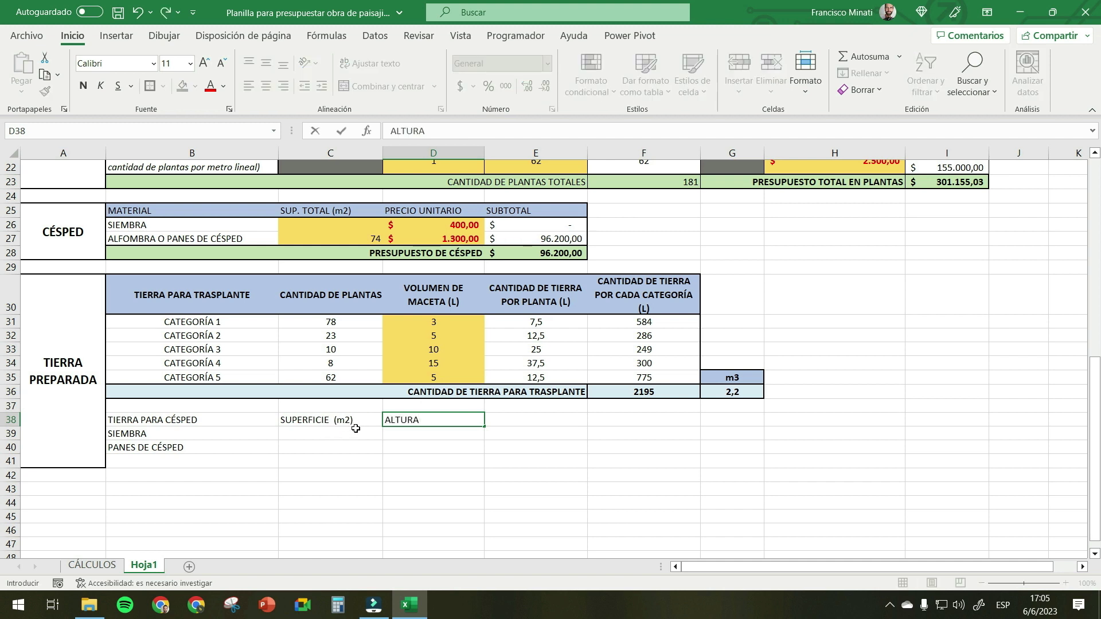
pyautogui.hotkey('ctrl', 'Return')
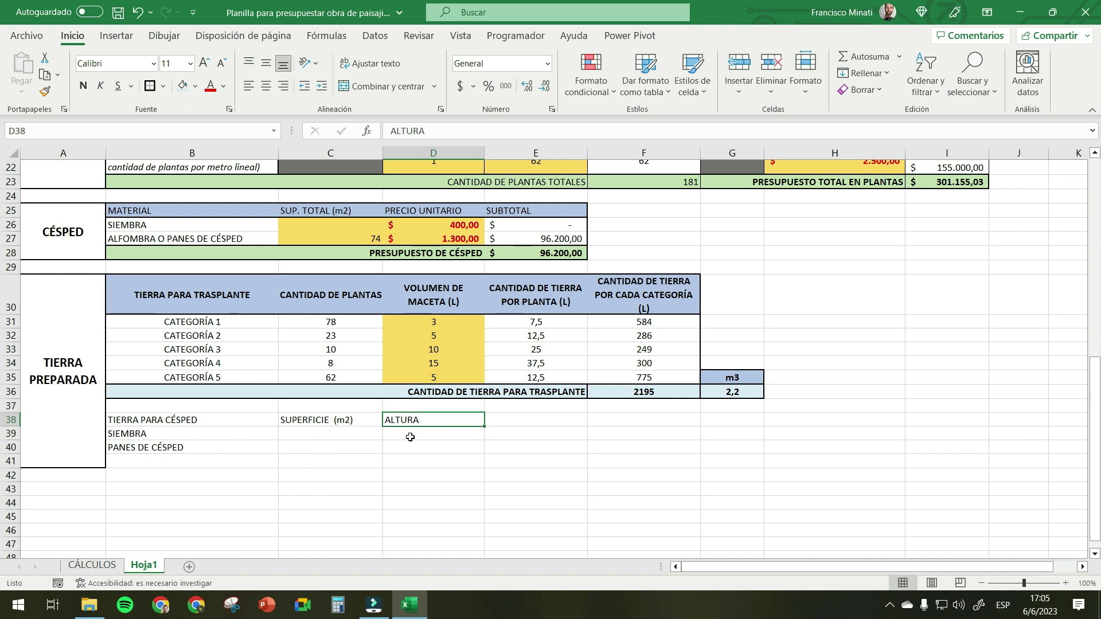
# - Head E38 "VOLÚMEN DE TIERRA PREPARADA (m3)" and add the unit to D38 so it reads "ALTURA (m)"
pyautogui.click(343, 433)
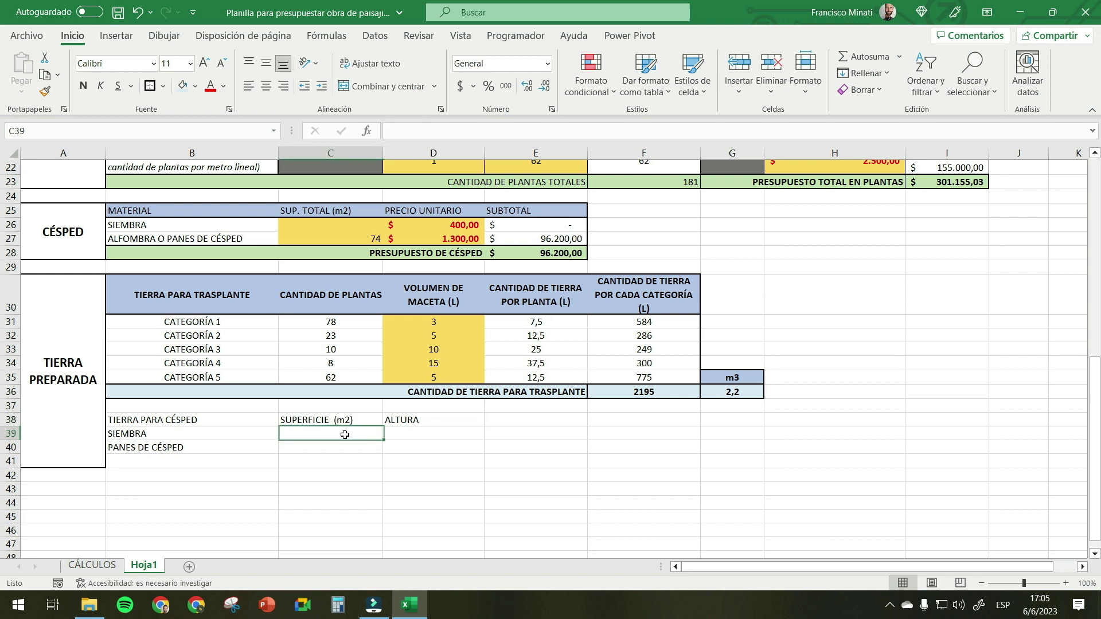
pyautogui.click(442, 435)
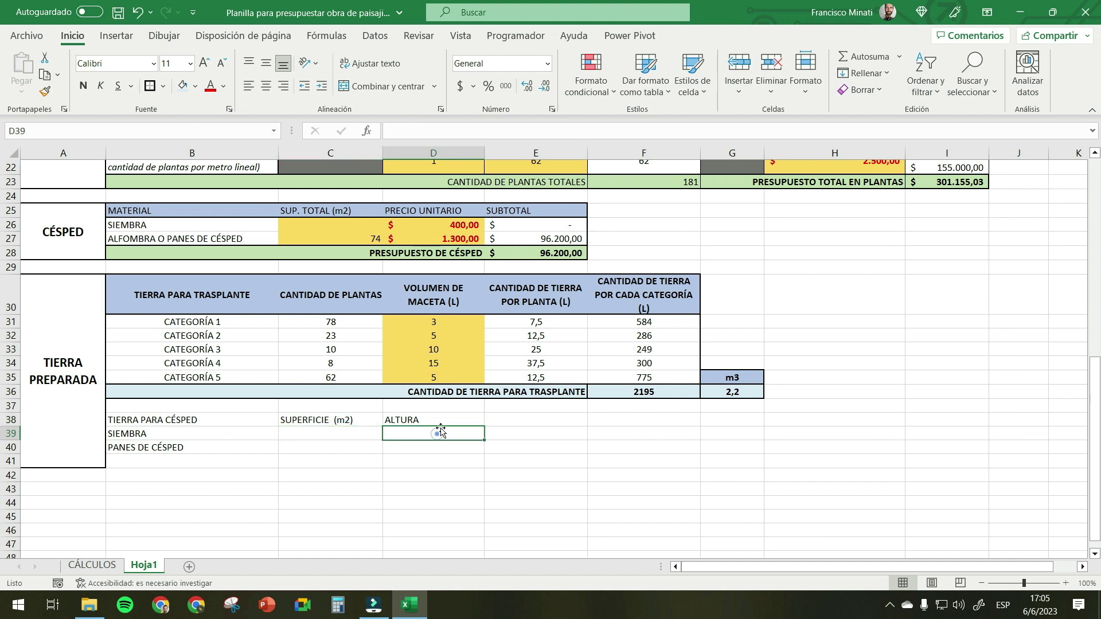
pyautogui.click(520, 419)
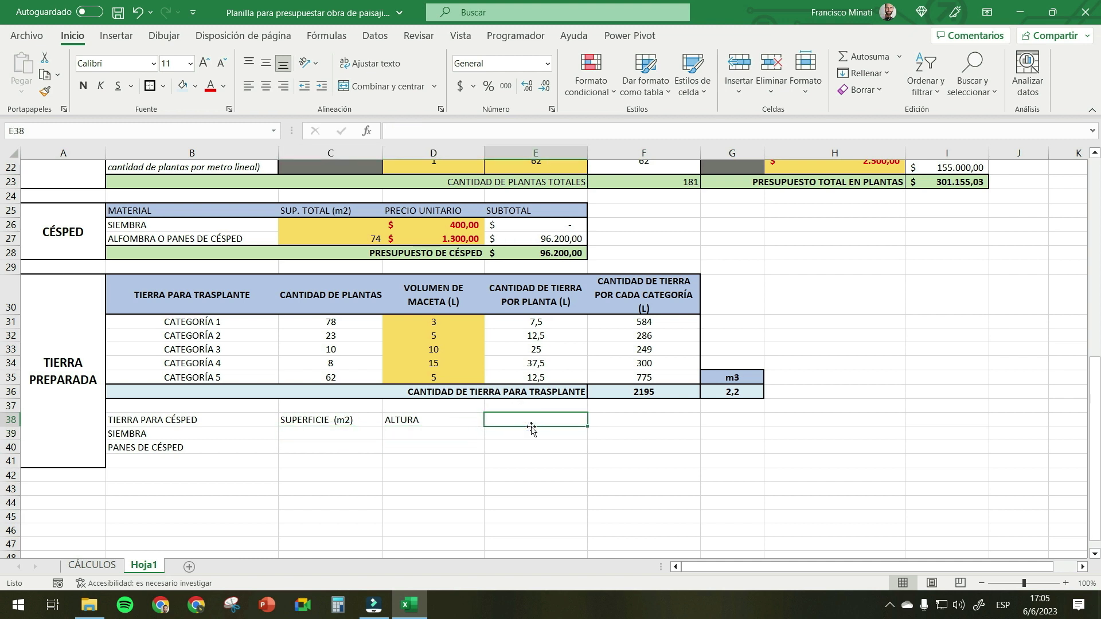
pyautogui.write('TOTAL TIE')
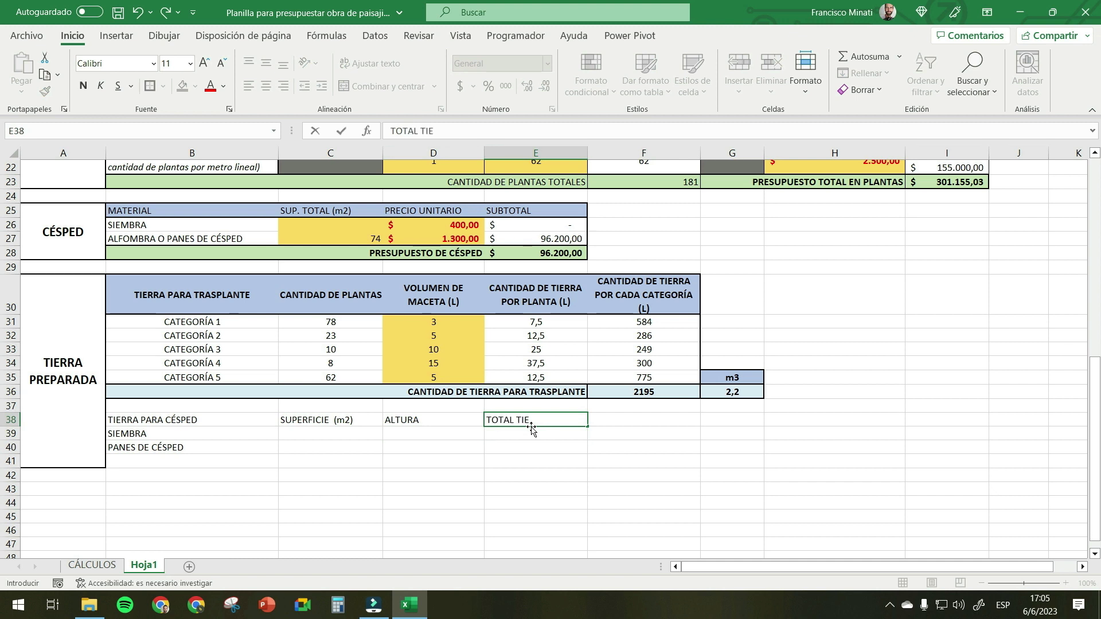
pyautogui.write('RRA PREPARADA (m3')
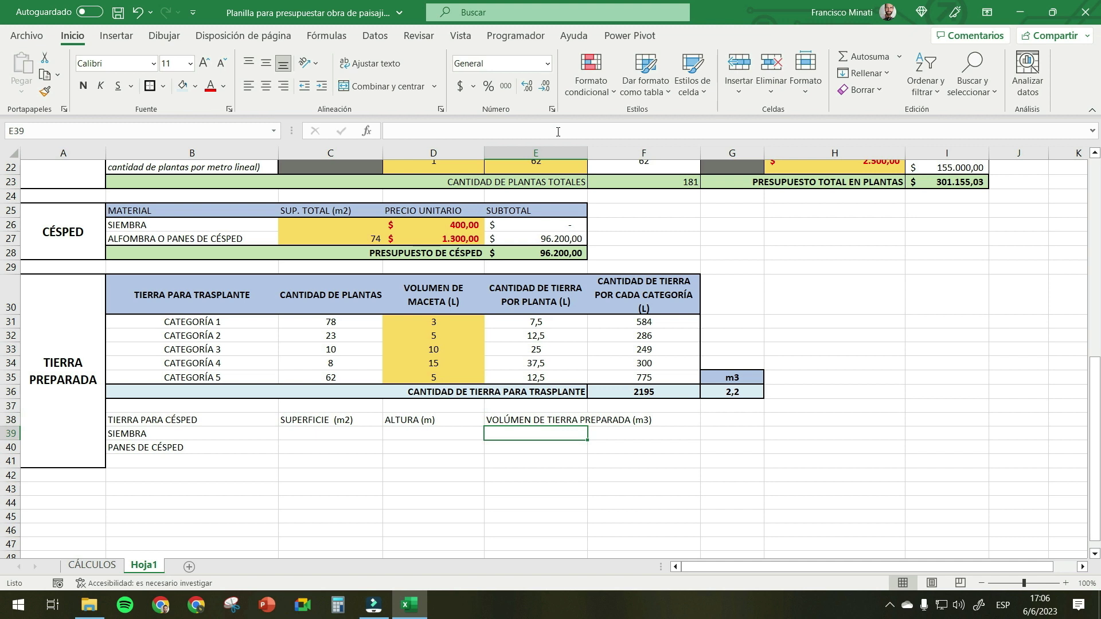
# - Calculate the SIEMBRA soil volume in E39 with =C39*D39 and copy the formula down to E40
pyautogui.write('=')
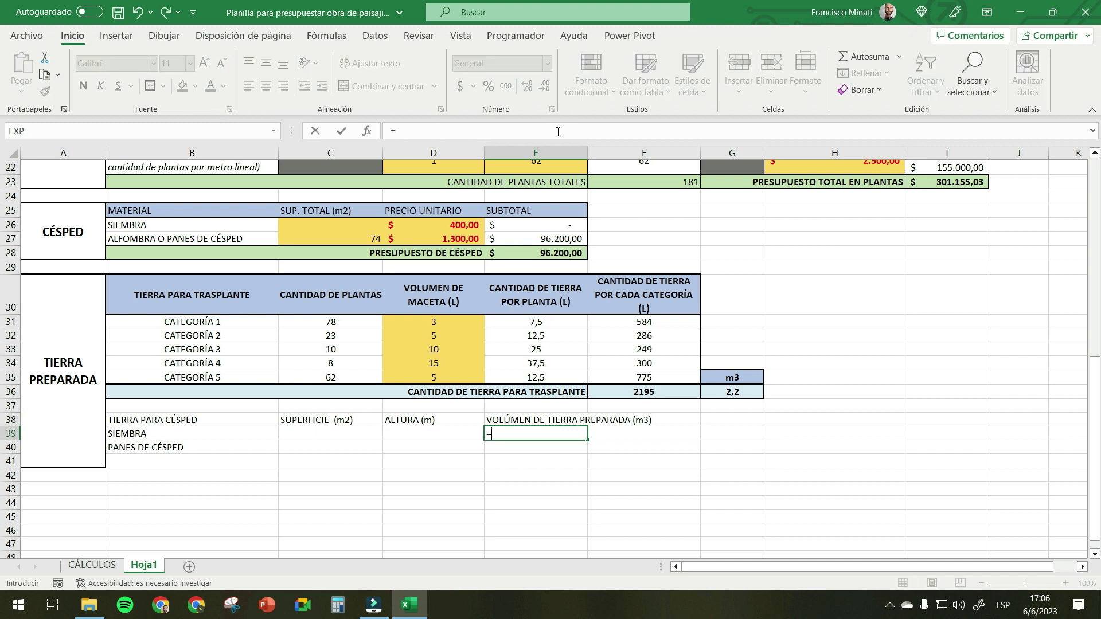
pyautogui.click(351, 435)
pyautogui.write('*')
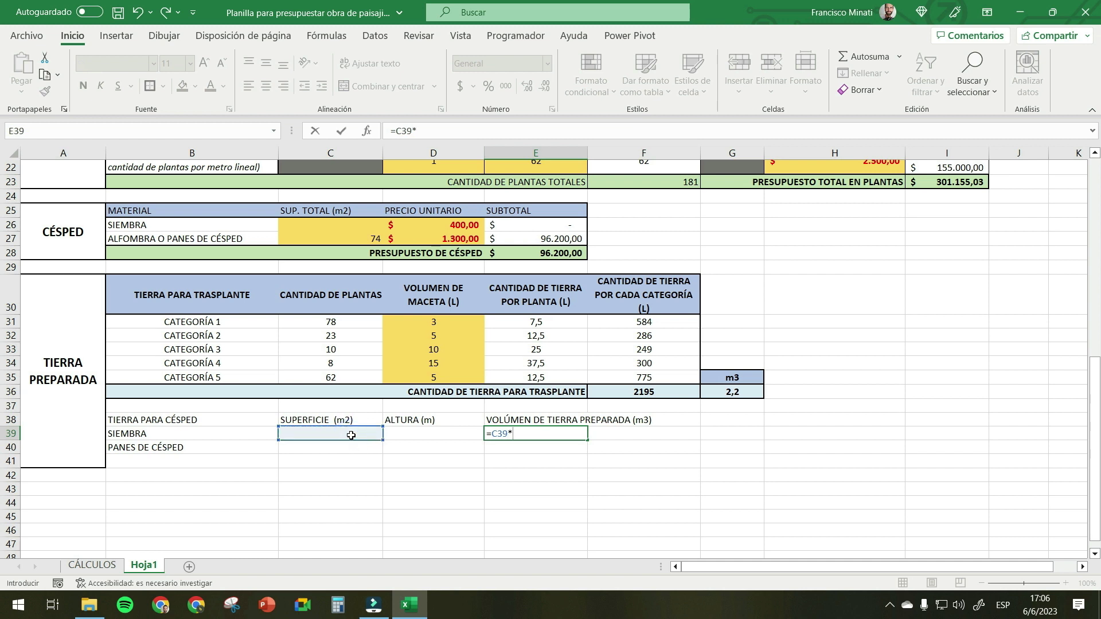
pyautogui.click(416, 431)
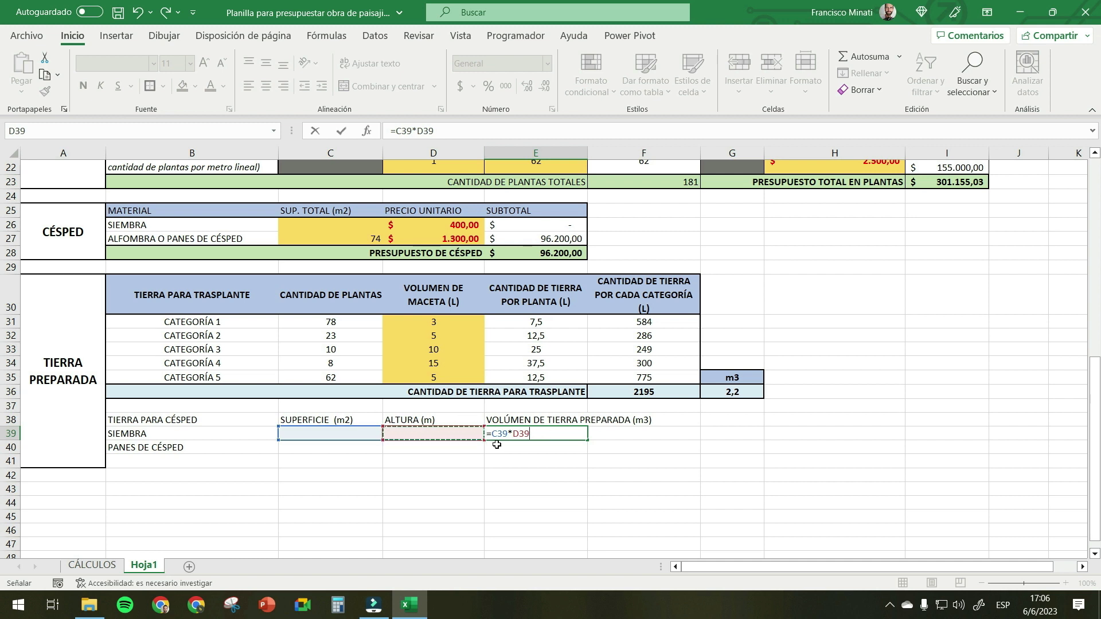
pyautogui.hotkey('ctrl', 'Return')
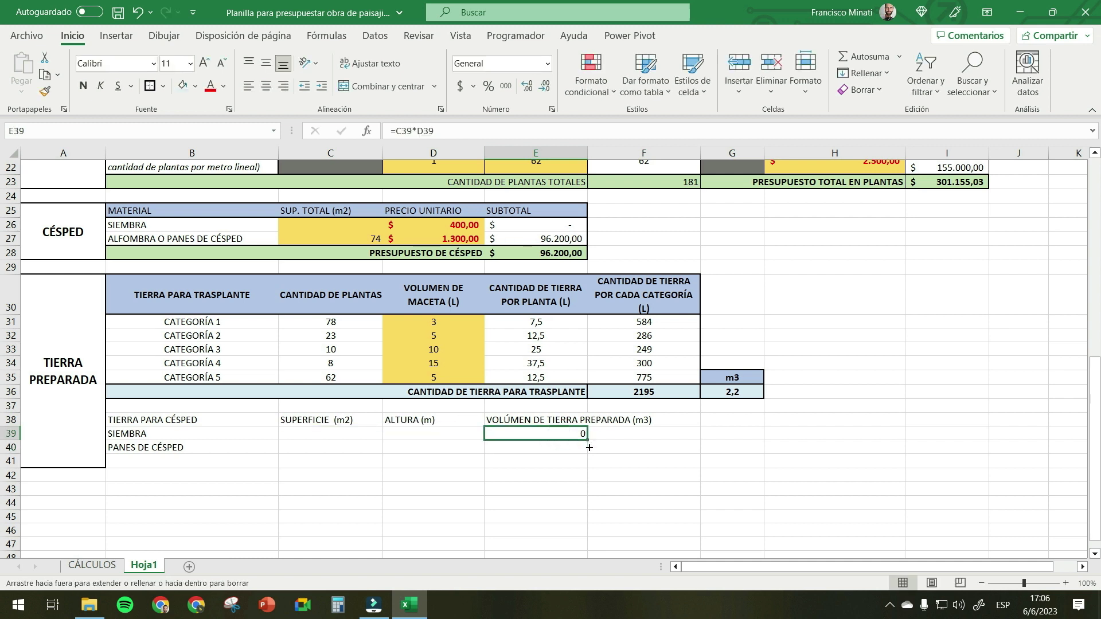
pyautogui.moveTo(589, 445); pyautogui.dragTo(588, 454)
# - Fill the surface and height input cells C39:D40 with the same yellow as the other input cells
pyautogui.click(418, 462)
pyautogui.moveTo(360, 431); pyautogui.dragTo(456, 446)
pyautogui.click(197, 86)
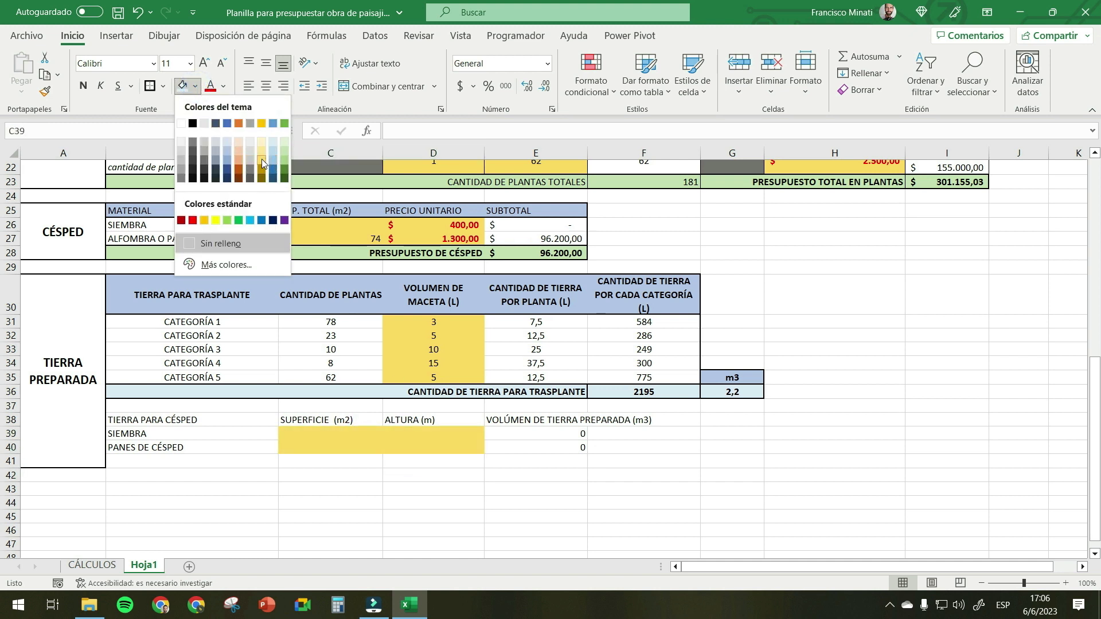
pyautogui.click(262, 159)
pyautogui.click(344, 436)
pyautogui.click(414, 434)
pyautogui.click(346, 433)
pyautogui.click(351, 450)
pyautogui.click(434, 444)
pyautogui.click(337, 451)
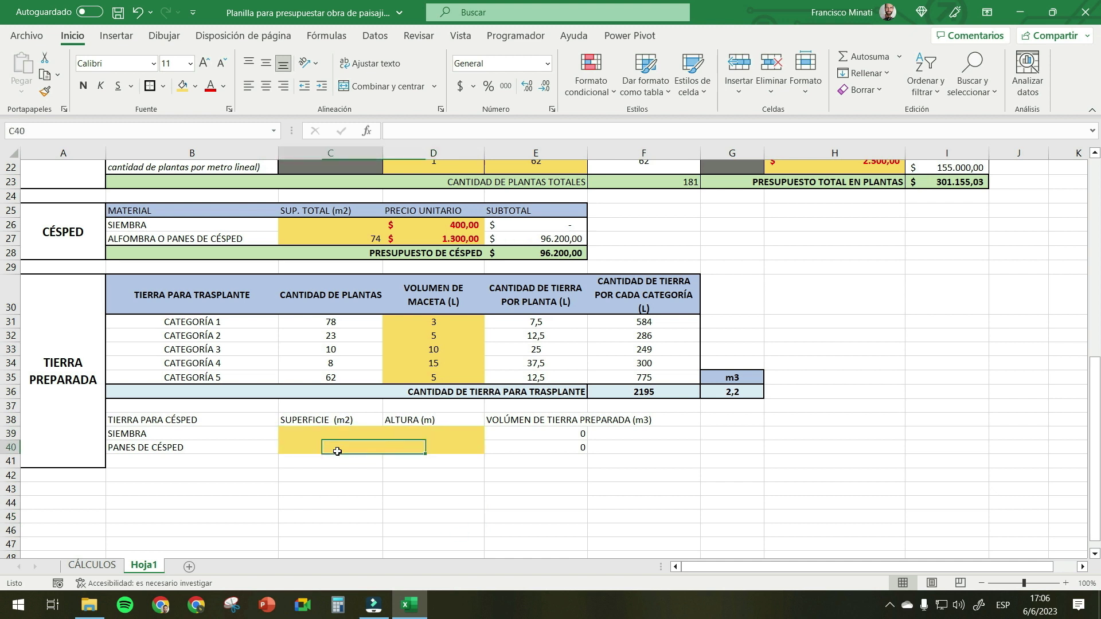
pyautogui.click(32, 236)
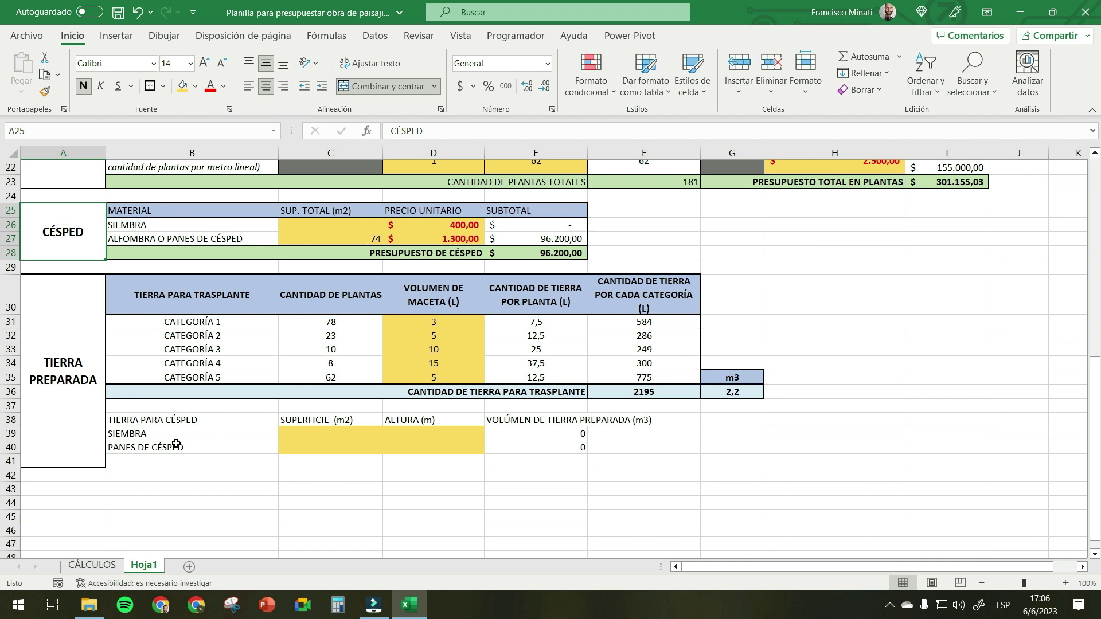
# - Enter a surface of 74 in C40 and a height of 0,01 in D40 for PANES DE CÉSPED
pyautogui.click(321, 442)
pyautogui.write('74')
pyautogui.press('Return')
pyautogui.press('Up')
pyautogui.press('Right')
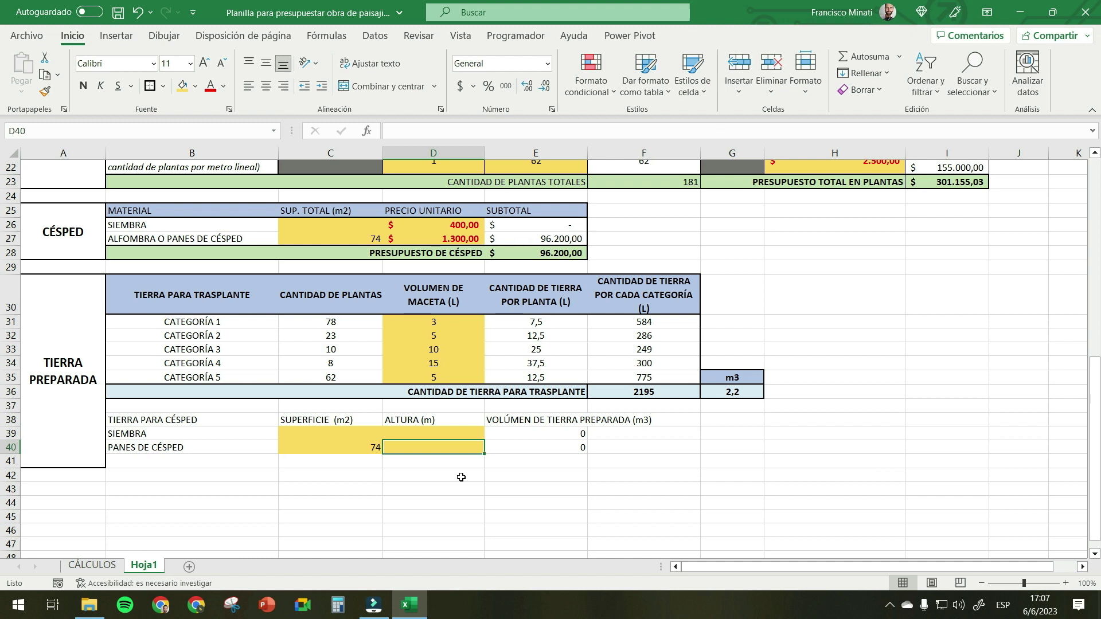
pyautogui.write('0,01')
pyautogui.press('Return')
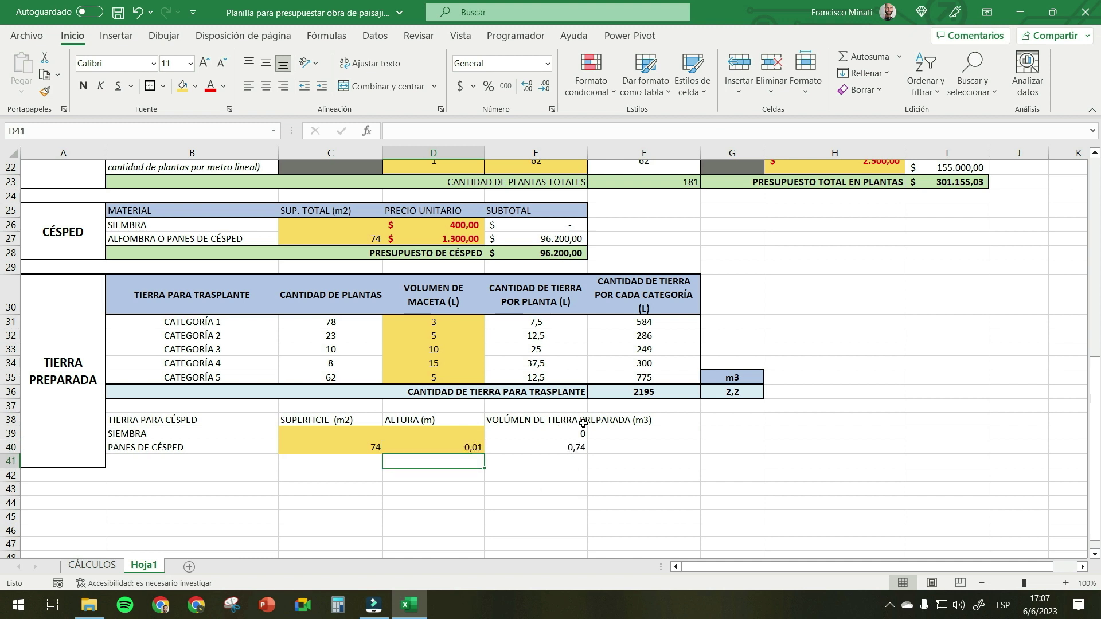
# - Set the soil height for SIEMBRA in D39 to 0,03
pyautogui.click(578, 446)
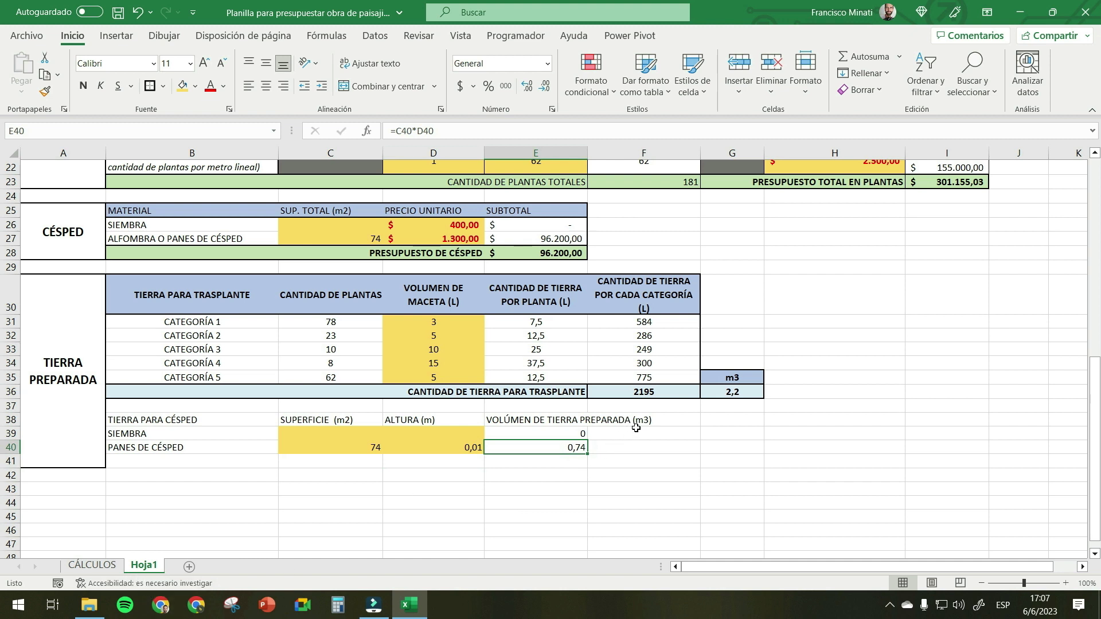
pyautogui.click(141, 562)
pyautogui.click(421, 431)
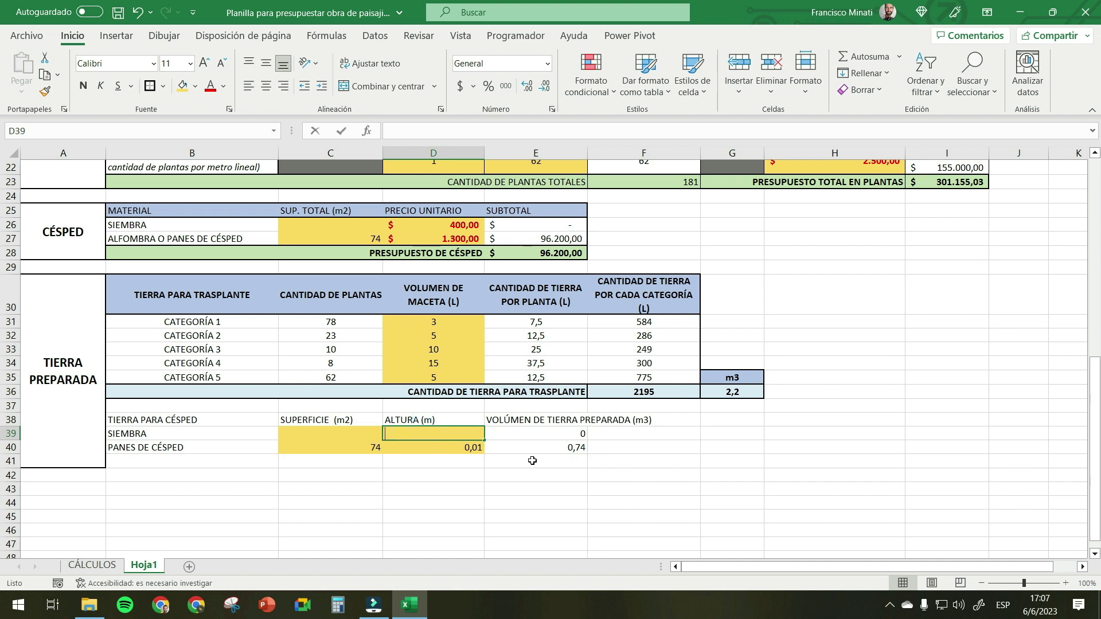
pyautogui.write('0,03')
pyautogui.press('Return')
pyautogui.click(465, 436)
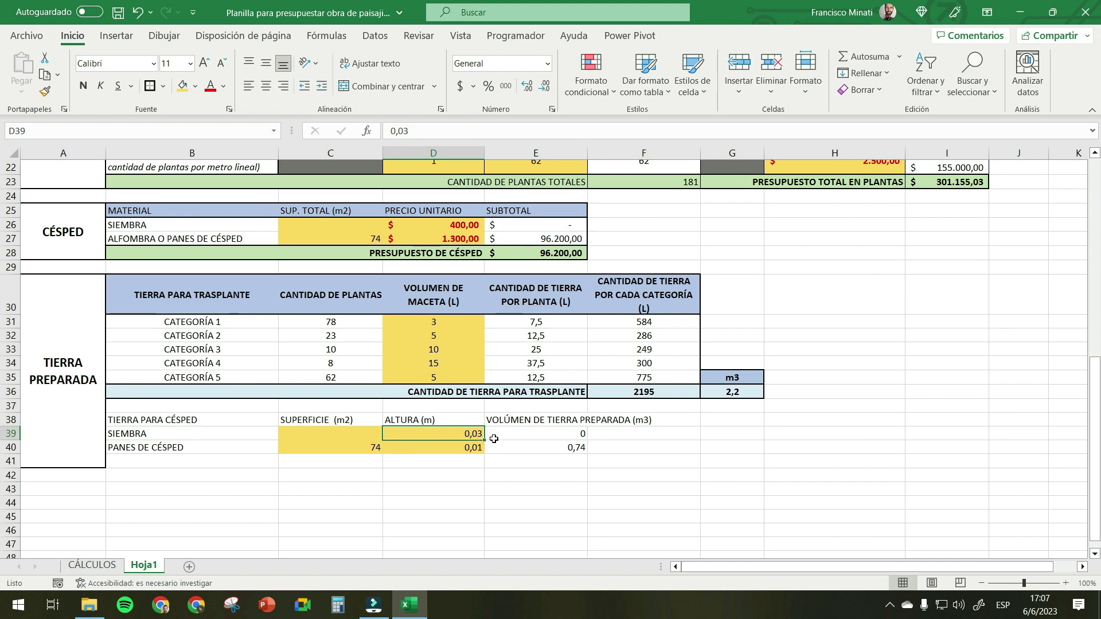
# - Link the surfaces in C39 and C40 to the CÉSPED section's total areas with =C26 and =C27
pyautogui.click(363, 434)
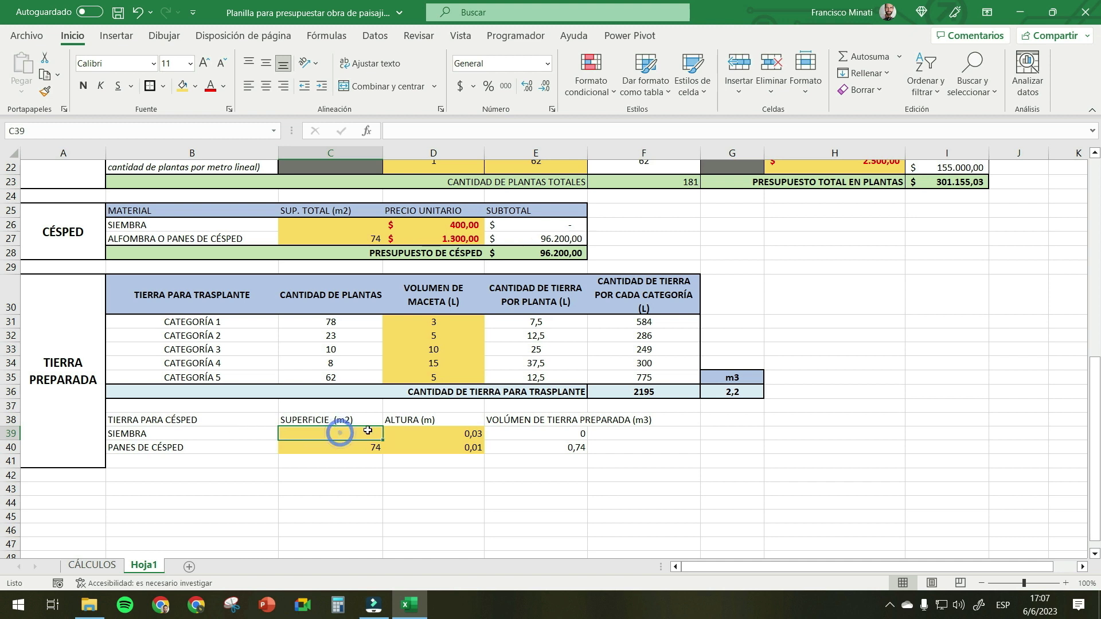
pyautogui.click(327, 225)
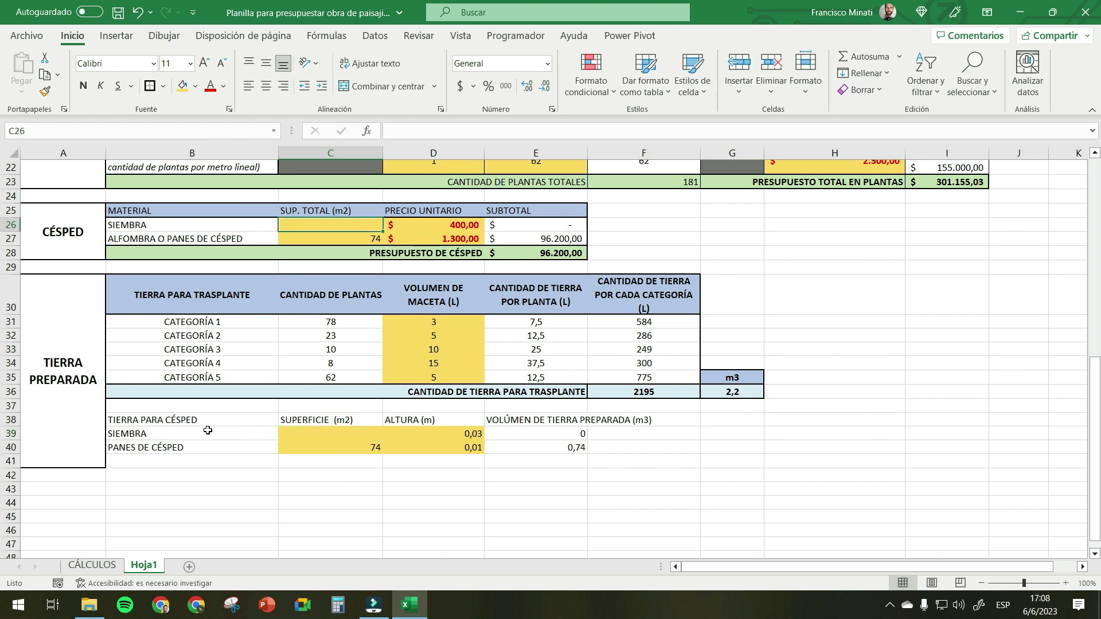
pyautogui.click(331, 535)
pyautogui.click(323, 433)
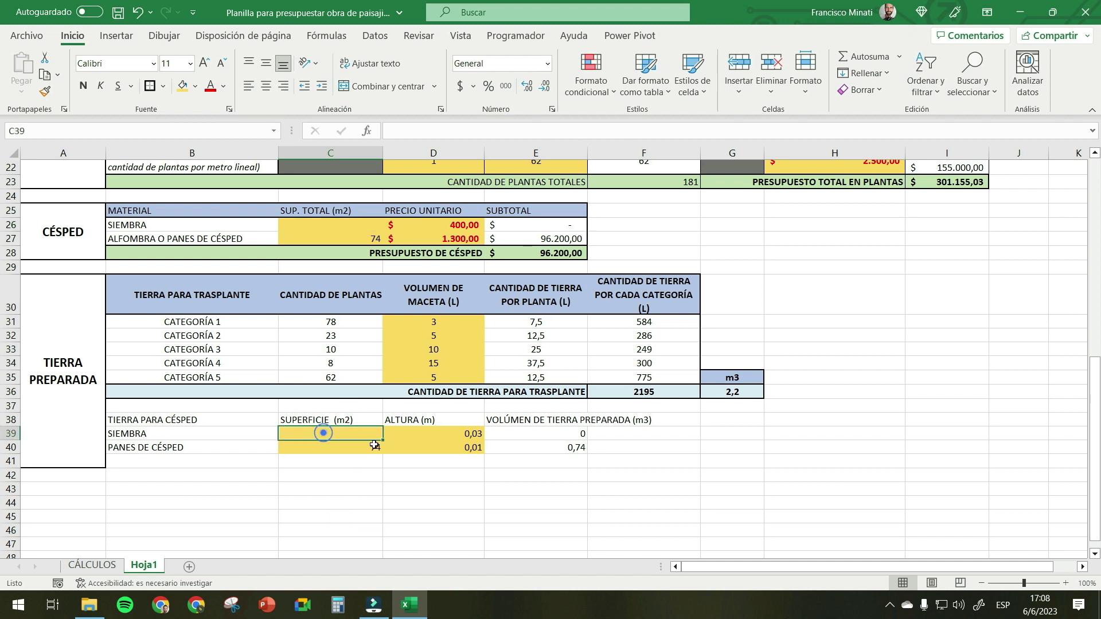
pyautogui.write('=')
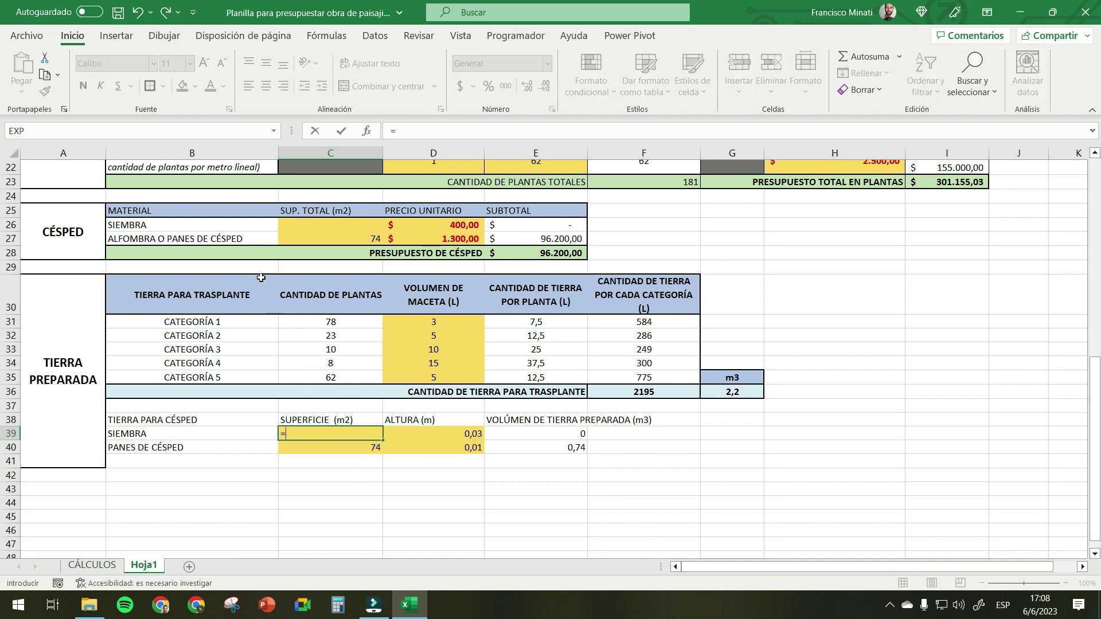
pyautogui.click(327, 226)
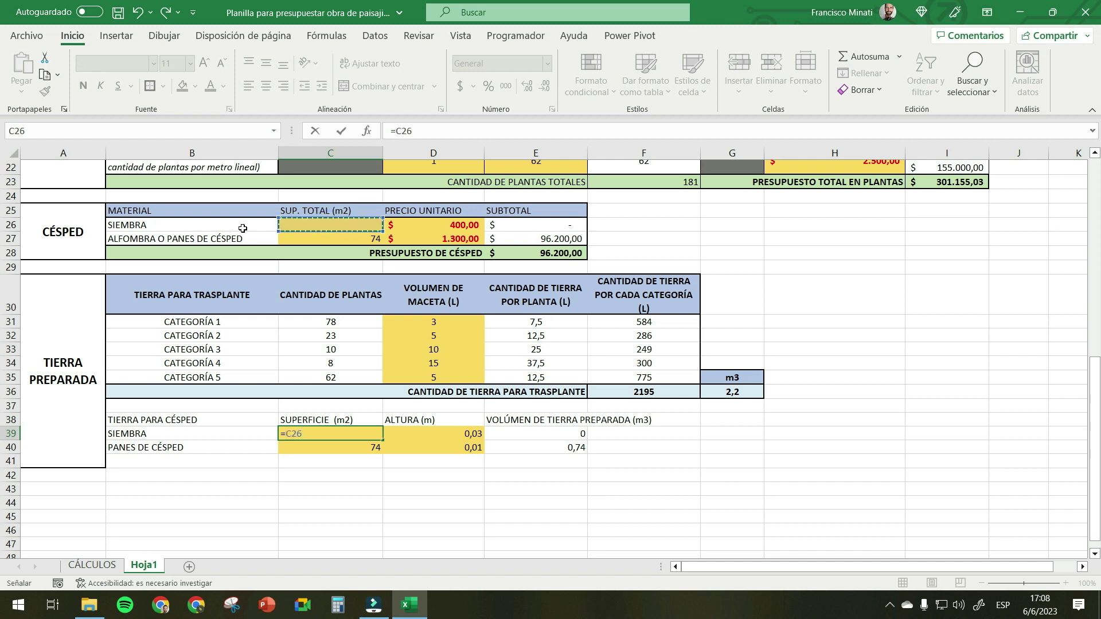
pyautogui.press('Return')
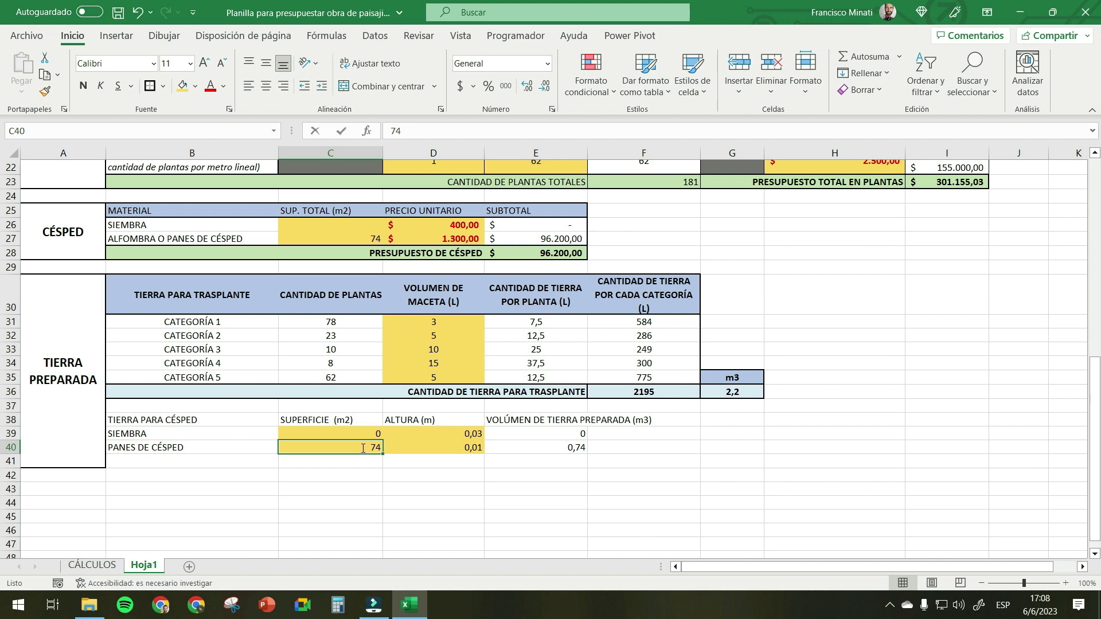
pyautogui.write('=')
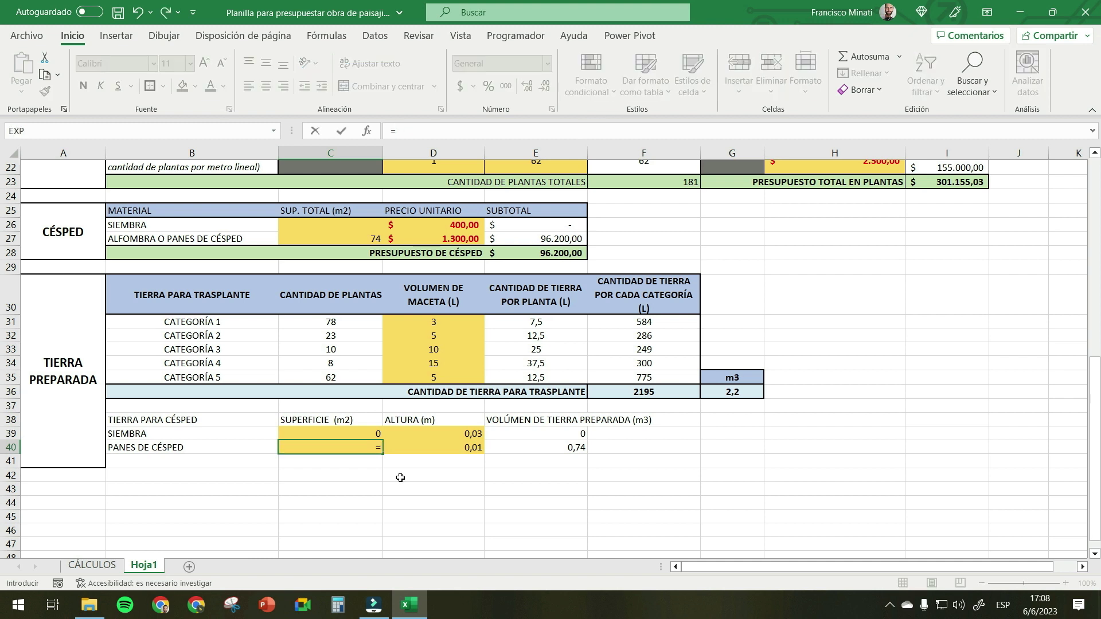
pyautogui.click(342, 236)
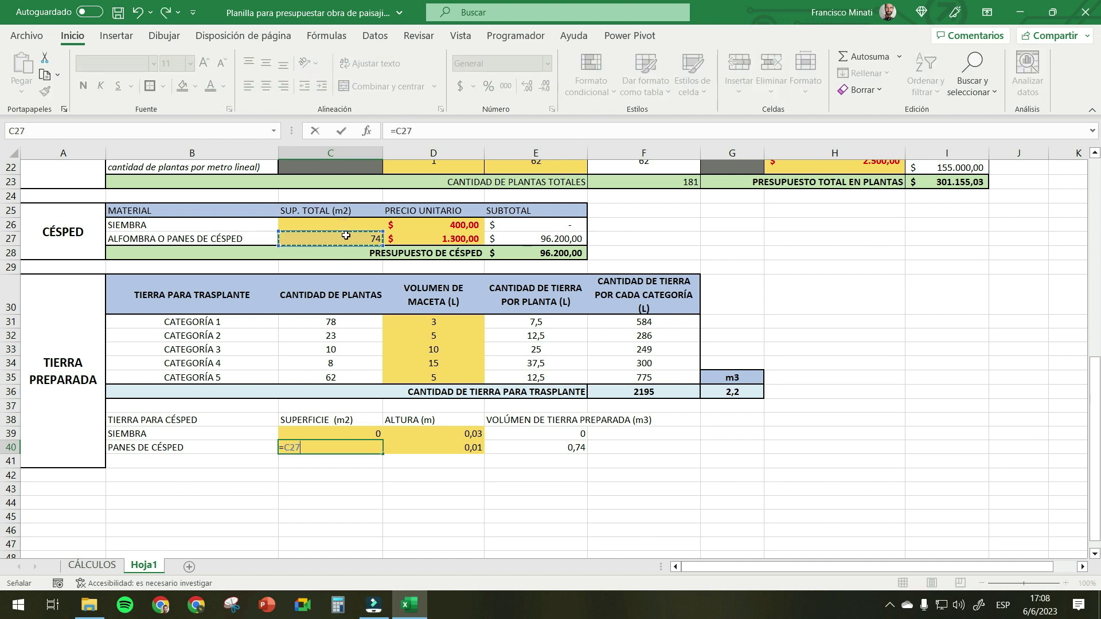
pyautogui.press('Return')
# - Remove the yellow fill from the linked surface cells C39:C40
pyautogui.moveTo(344, 434); pyautogui.dragTo(350, 447)
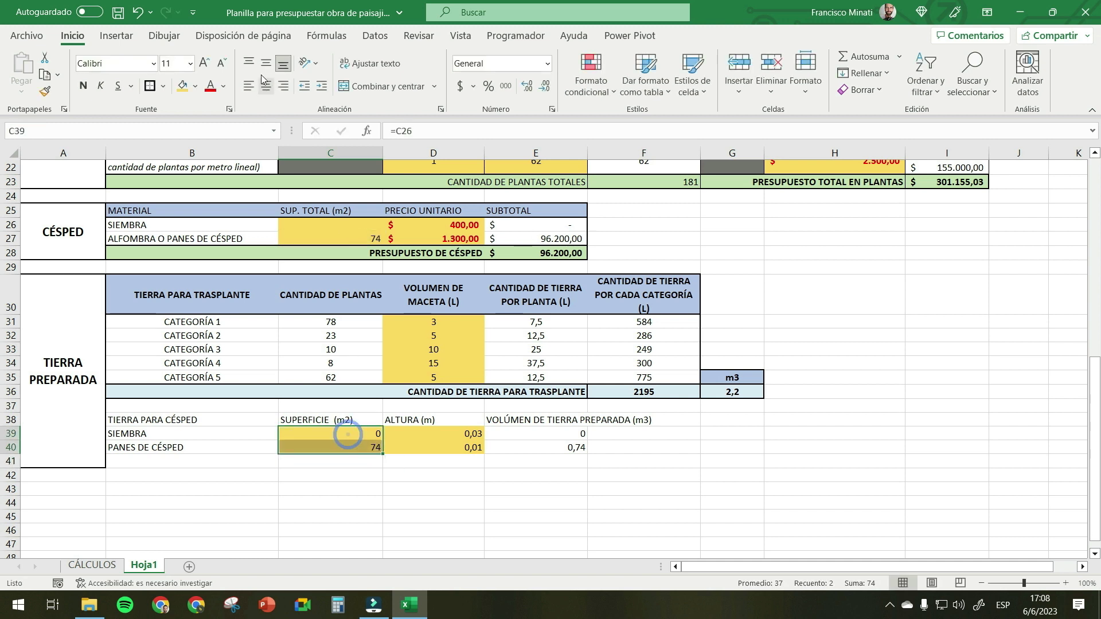
pyautogui.click(195, 86)
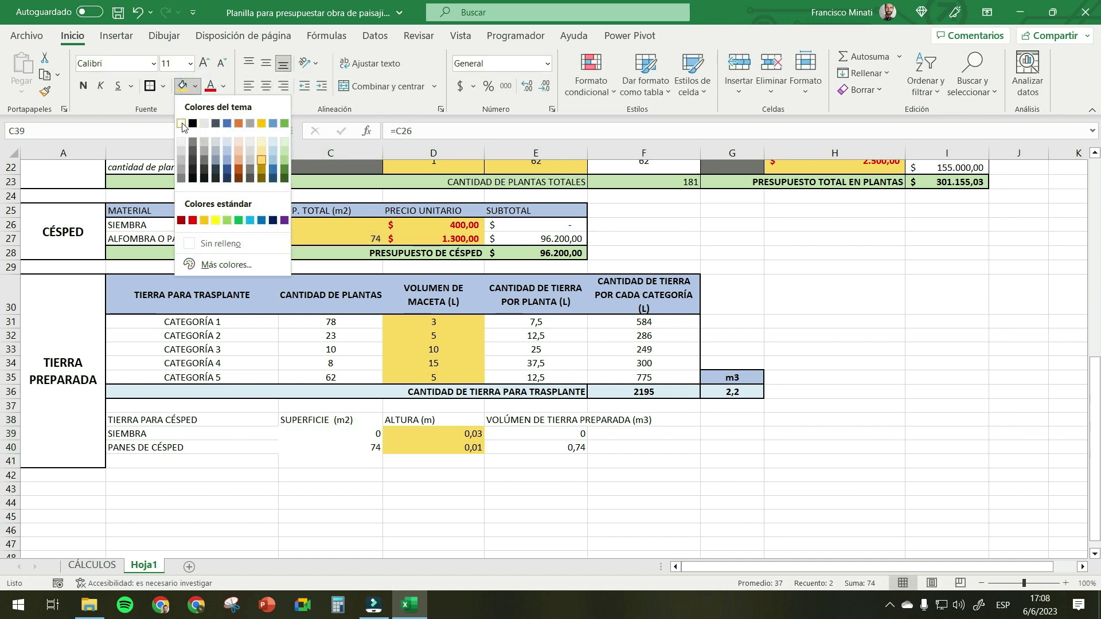
pyautogui.click(220, 243)
pyautogui.click(399, 518)
# - Test the linked surfaces by setting the ALFOMBRA O PANES DE CÉSPED area in C27 to 80 and inspecting C39:C40
pyautogui.click(344, 236)
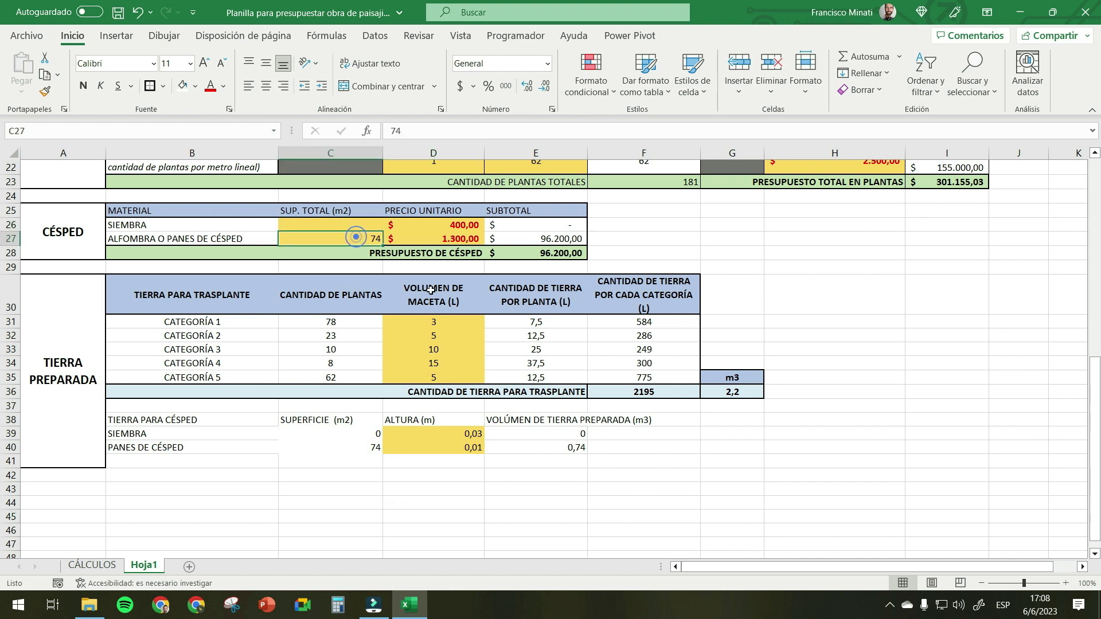
pyautogui.write('80')
pyautogui.press('Return')
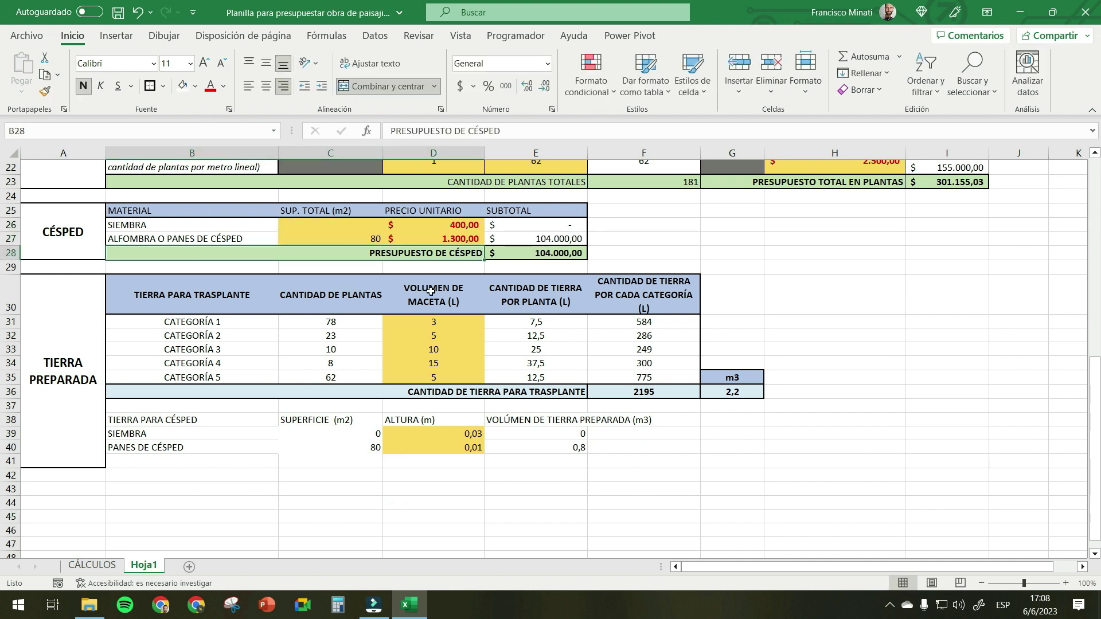
pyautogui.click(313, 448)
pyautogui.moveTo(341, 433); pyautogui.dragTo(340, 447)
pyautogui.click(196, 85)
pyautogui.click(362, 487)
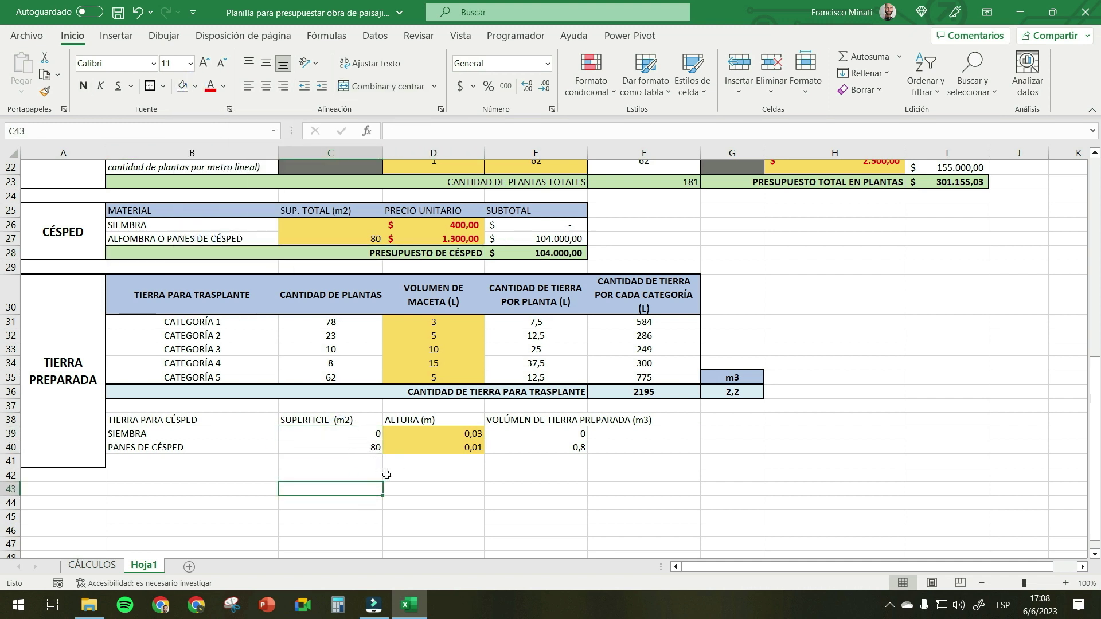
pyautogui.click(357, 434)
pyautogui.click(357, 448)
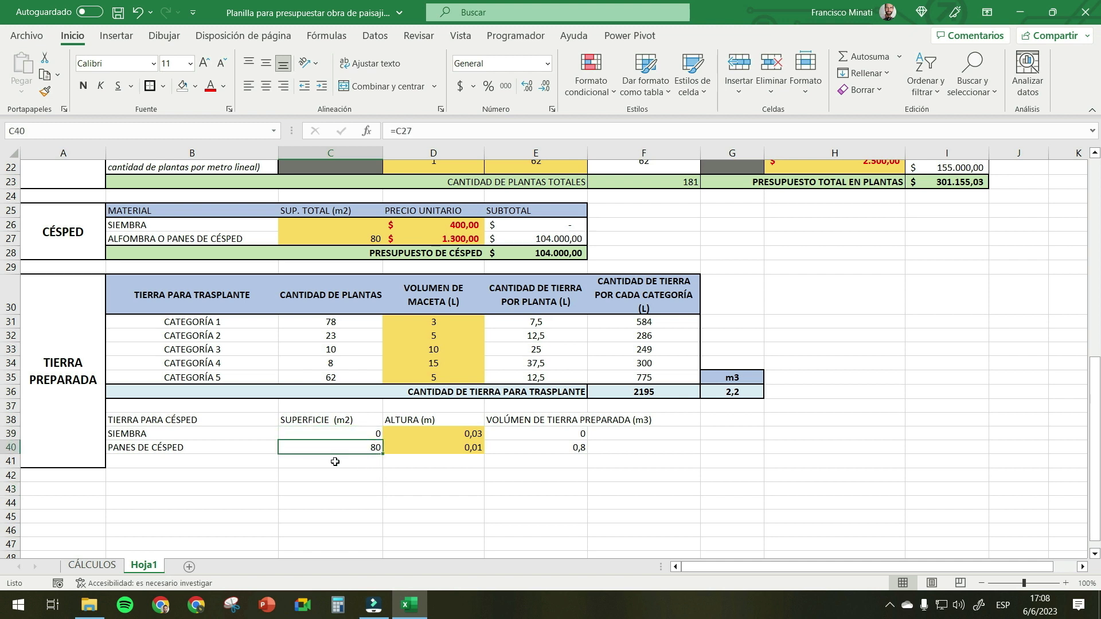
pyautogui.click(366, 498)
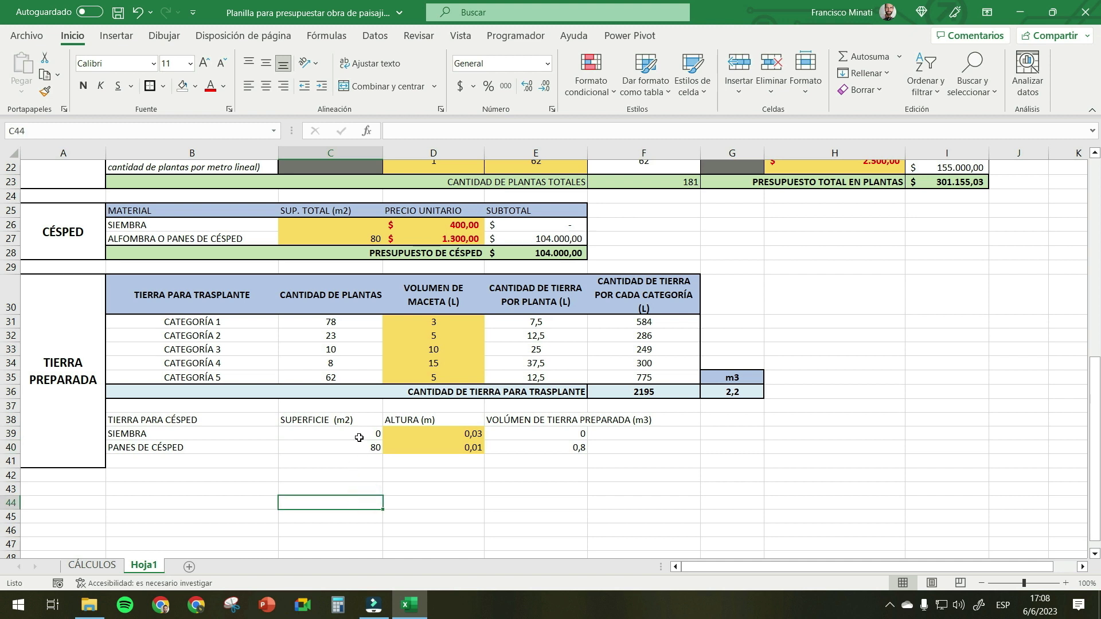
# - Set the ALFOMBRA O PANES DE CÉSPED area in C27 back to 74 and check C40
pyautogui.click(335, 239)
pyautogui.write('74')
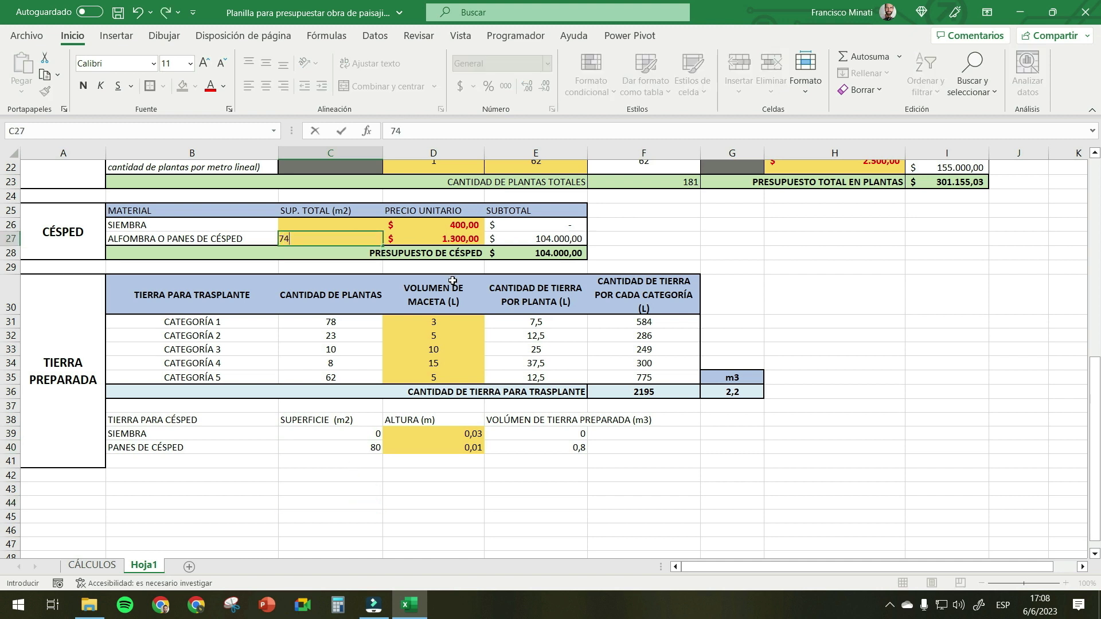
pyautogui.press('Return')
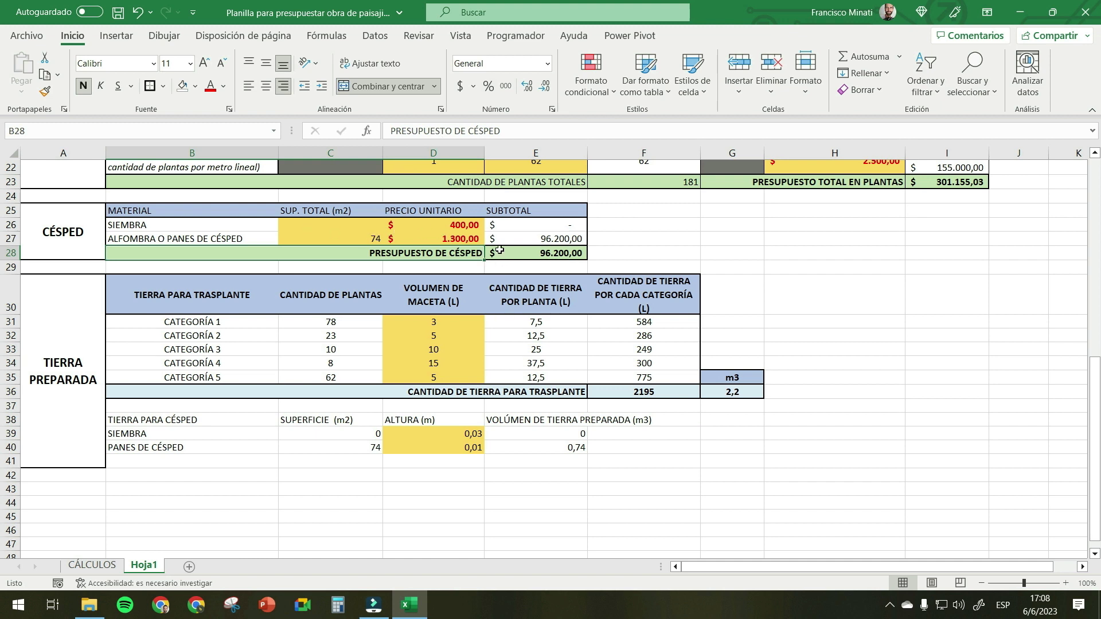
pyautogui.click(366, 447)
pyautogui.click(360, 498)
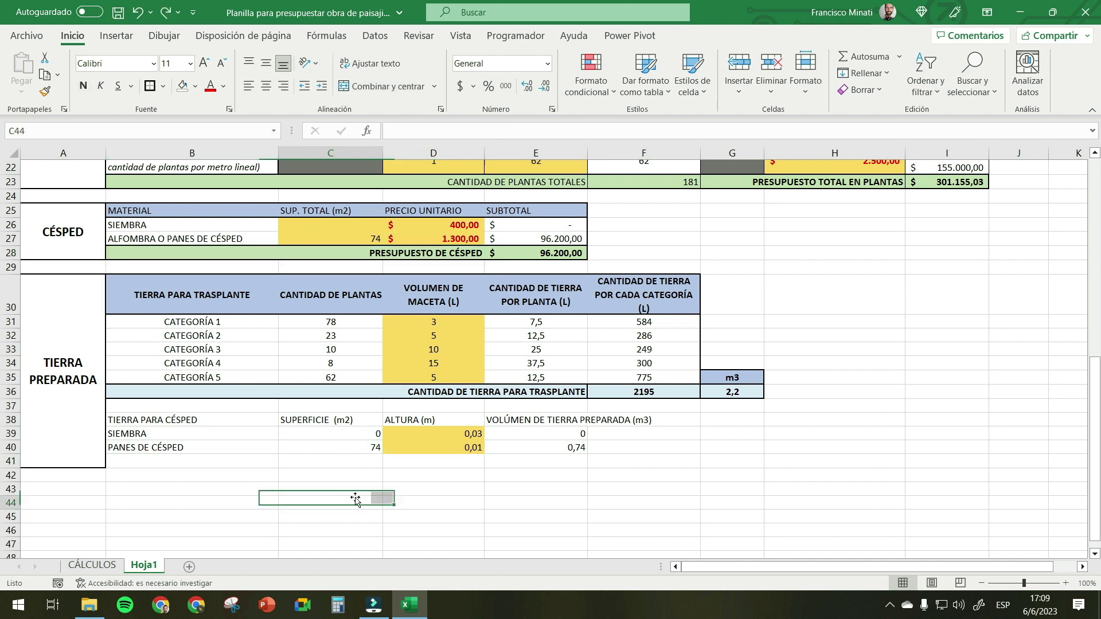
# - Merge and center B41:D41 and label it CANTIDAD DE TIERRA PARA CÉSPED
pyautogui.click(238, 460)
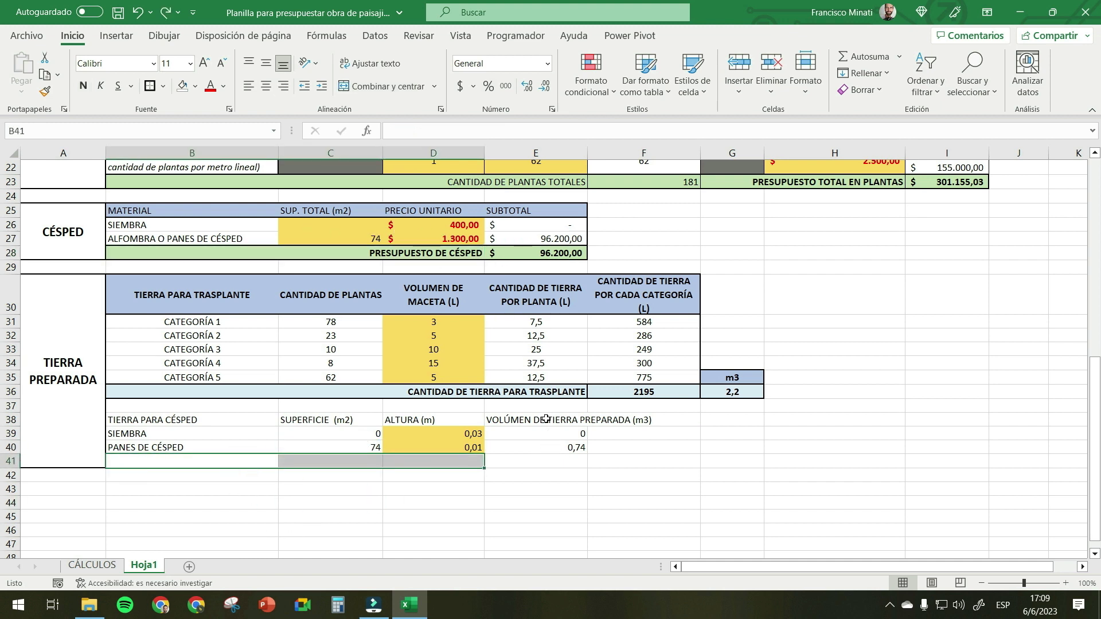
pyautogui.moveTo(246, 462); pyautogui.dragTo(447, 469)
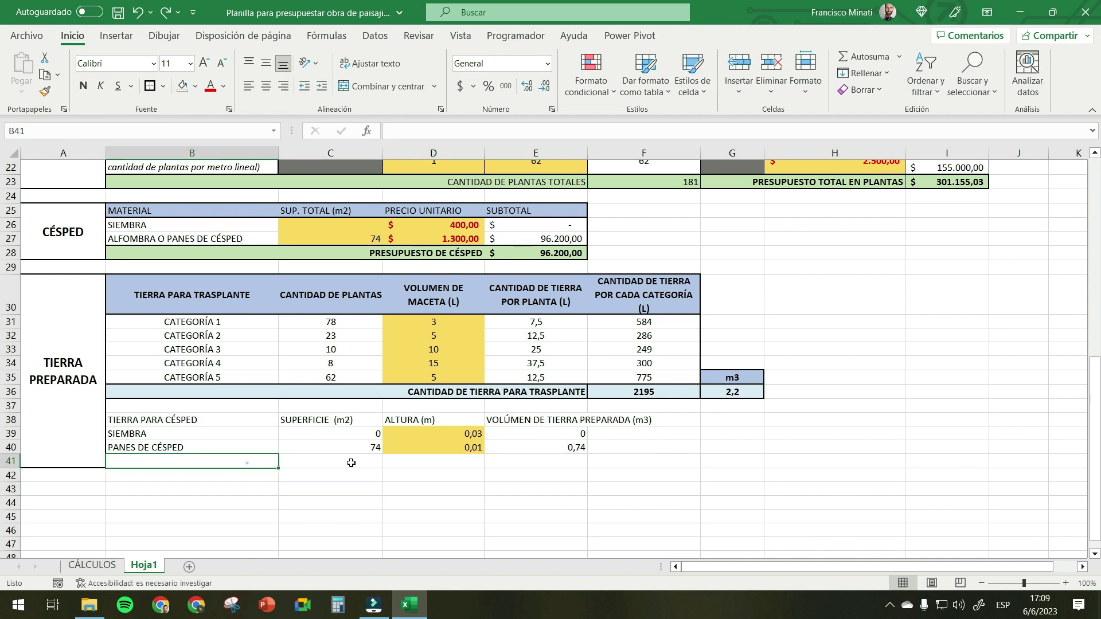
pyautogui.click(357, 500)
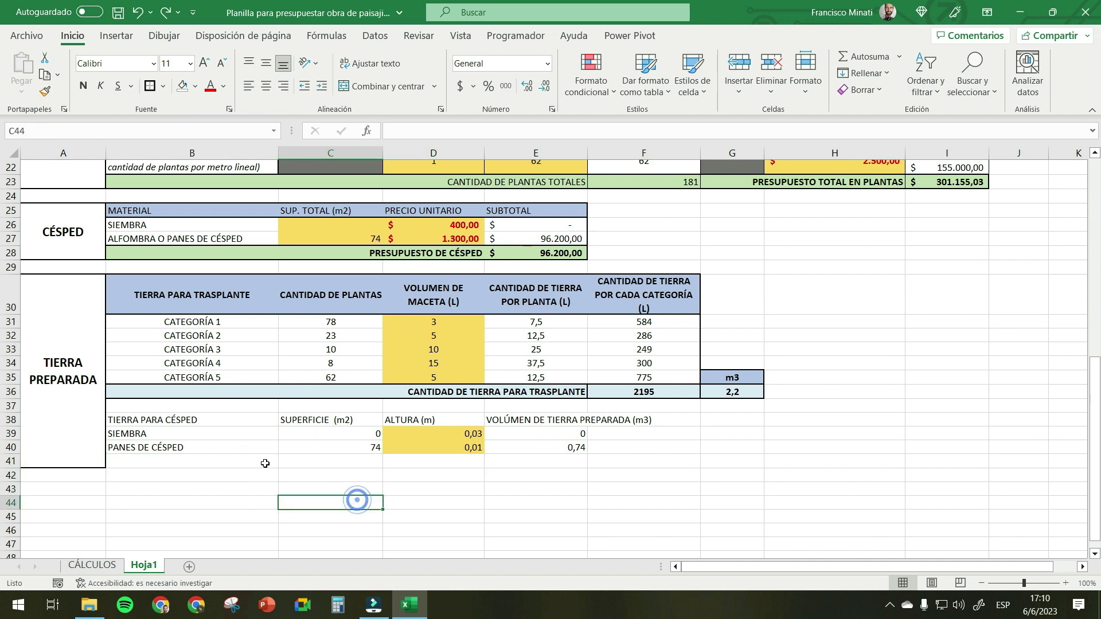
pyautogui.moveTo(265, 463); pyautogui.dragTo(442, 463)
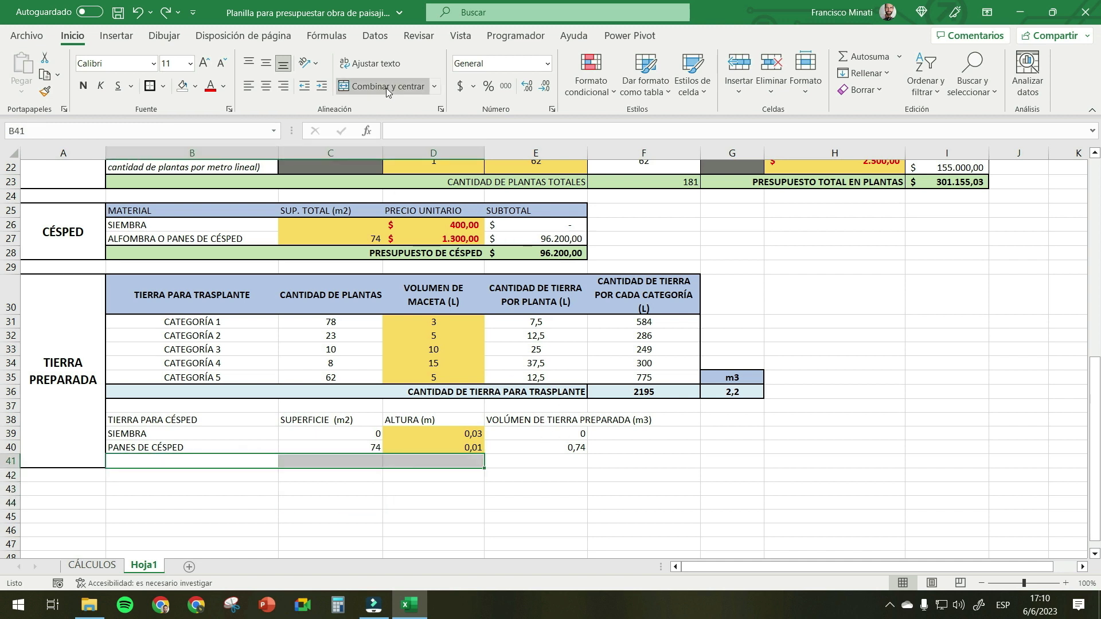
pyautogui.click(385, 87)
pyautogui.write('CANTIDAD DE TIERRA PARA C')
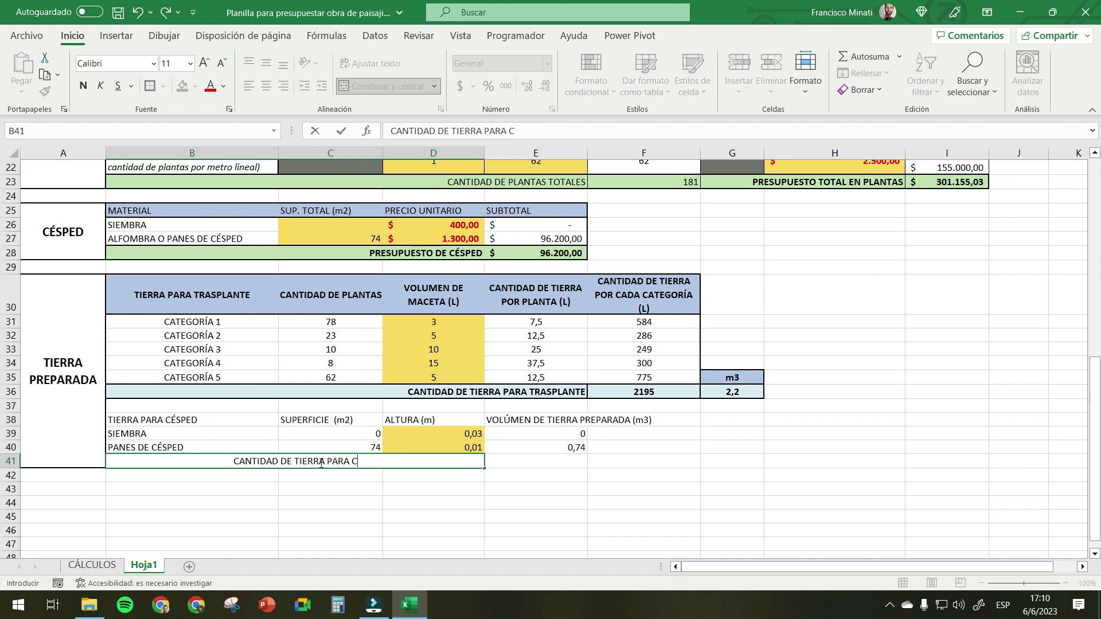
pyautogui.write('ÉSPED')
pyautogui.press('Tab')
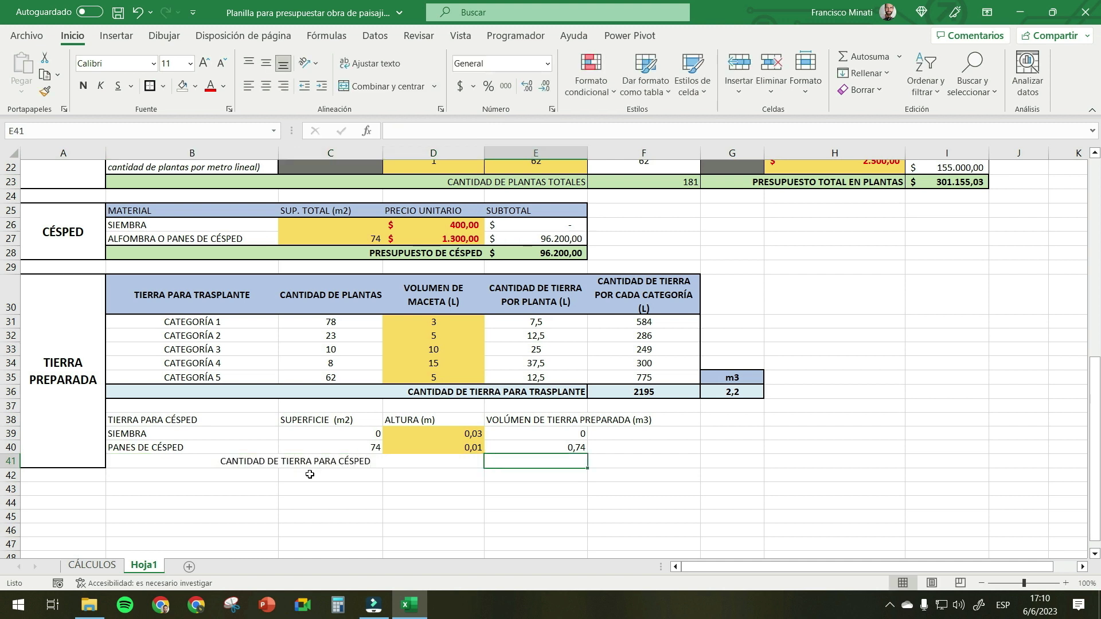
# - Total the lawn soil volumes in E41 with =E39+E40 and right-align the label in that row
pyautogui.write('=')
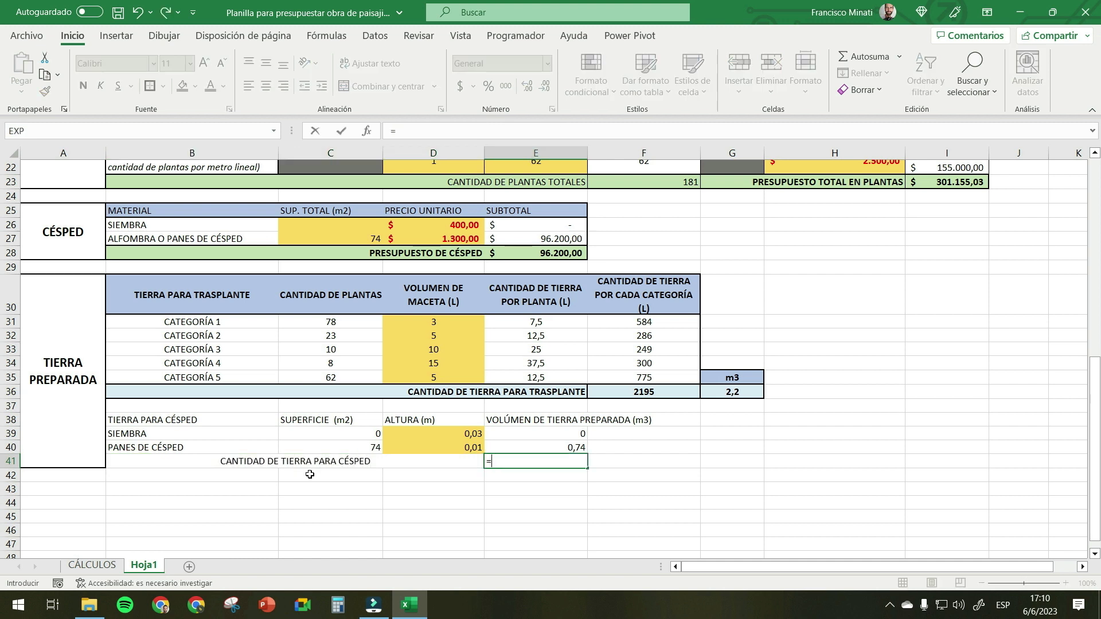
pyautogui.click(555, 436)
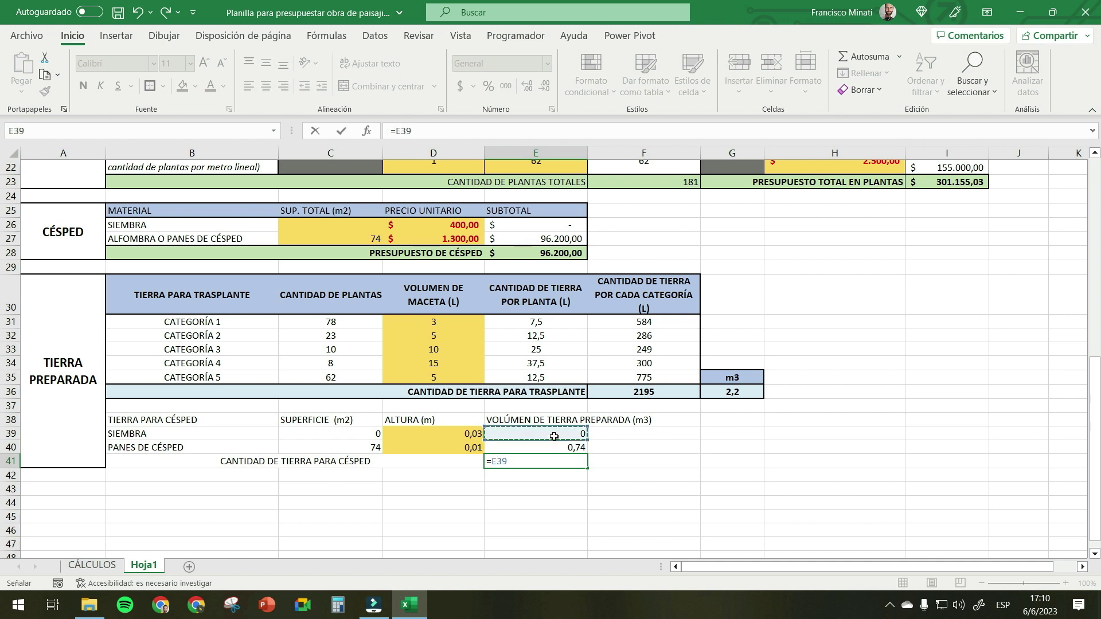
pyautogui.write('+')
pyautogui.click(544, 446)
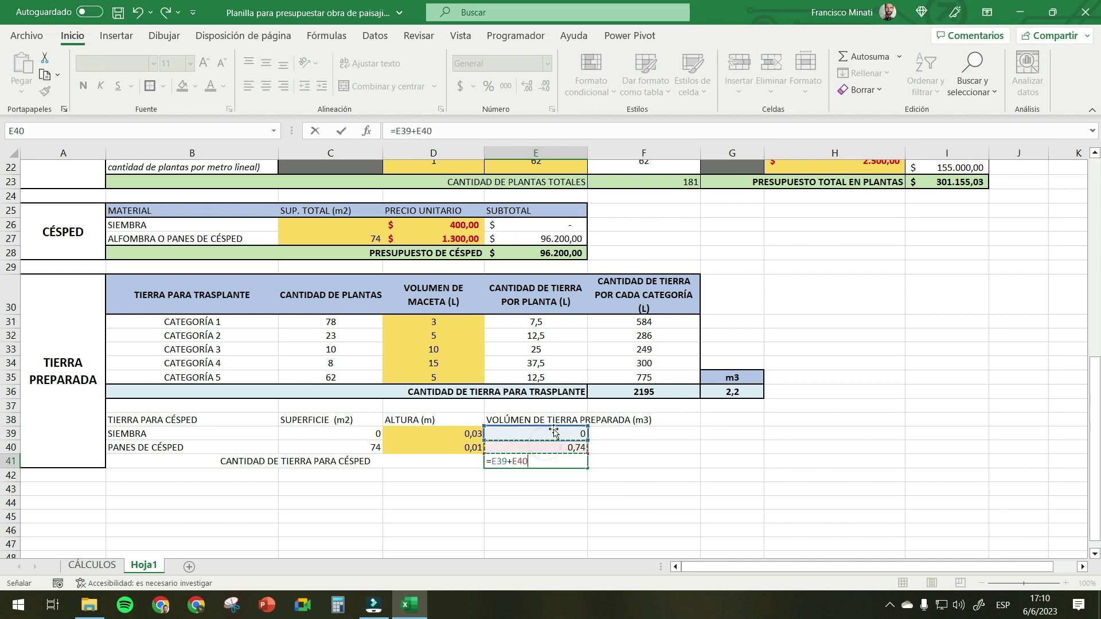
pyautogui.press('Return')
pyautogui.click(567, 461)
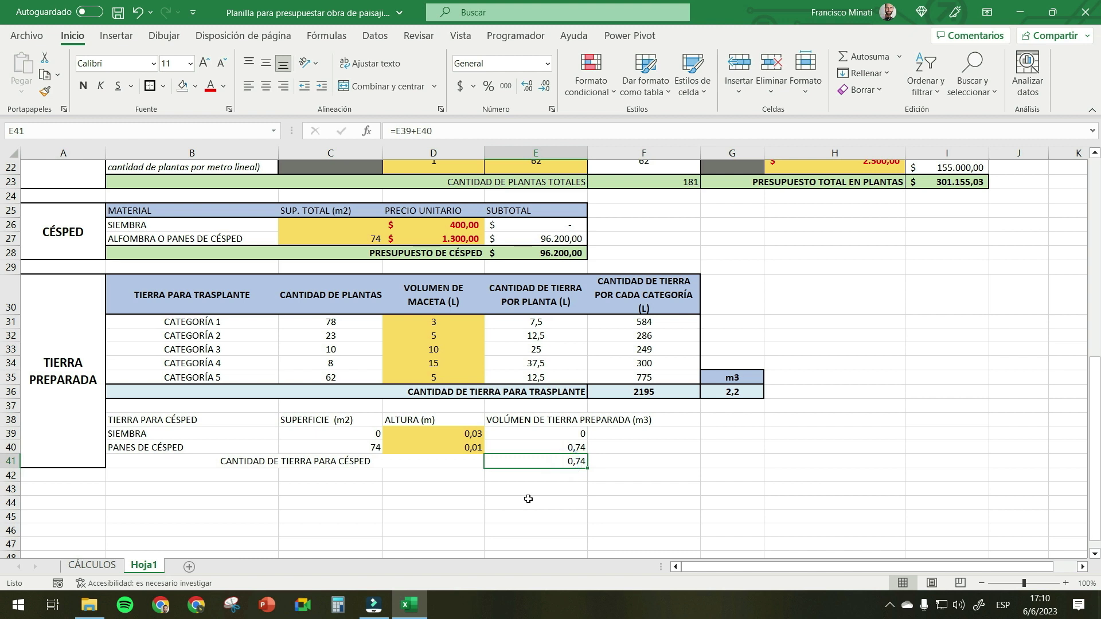
pyautogui.click(317, 461)
pyautogui.click(285, 86)
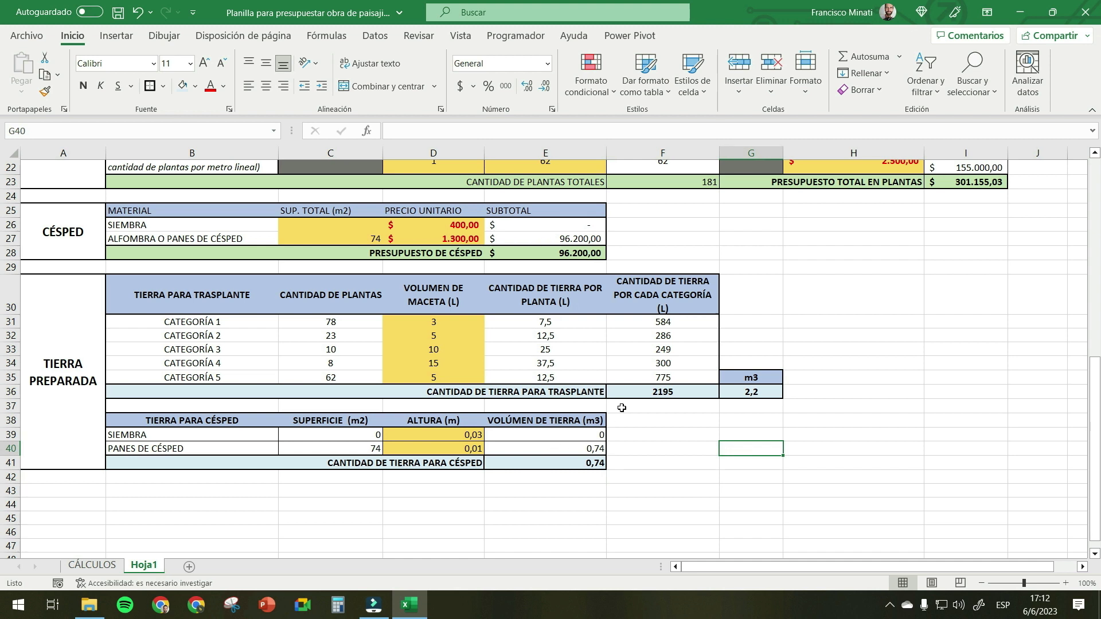
# - Inspect the soil volume totals in m3 for the lawn in E41 and for transplanting in G36
pyautogui.click(672, 437)
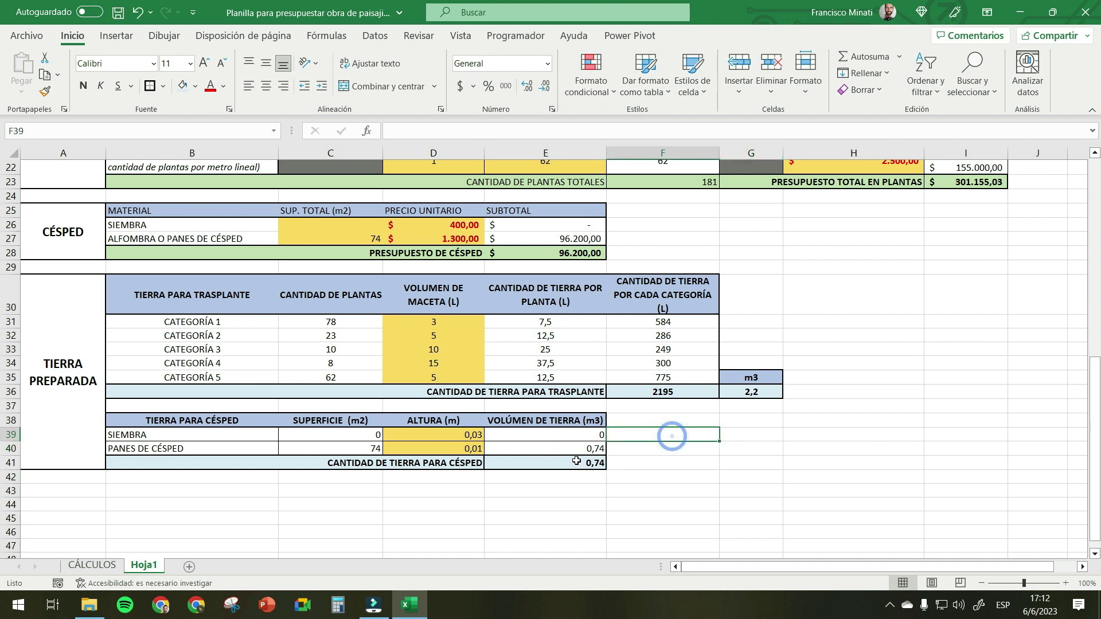
pyautogui.click(575, 460)
pyautogui.click(623, 462)
pyautogui.click(600, 464)
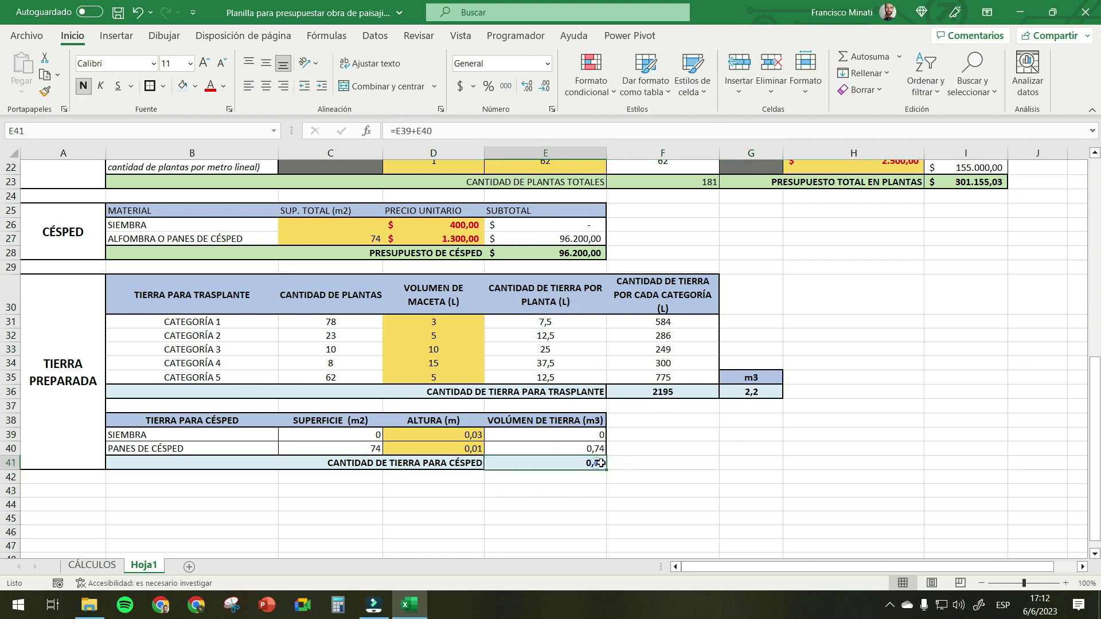
pyautogui.click(750, 393)
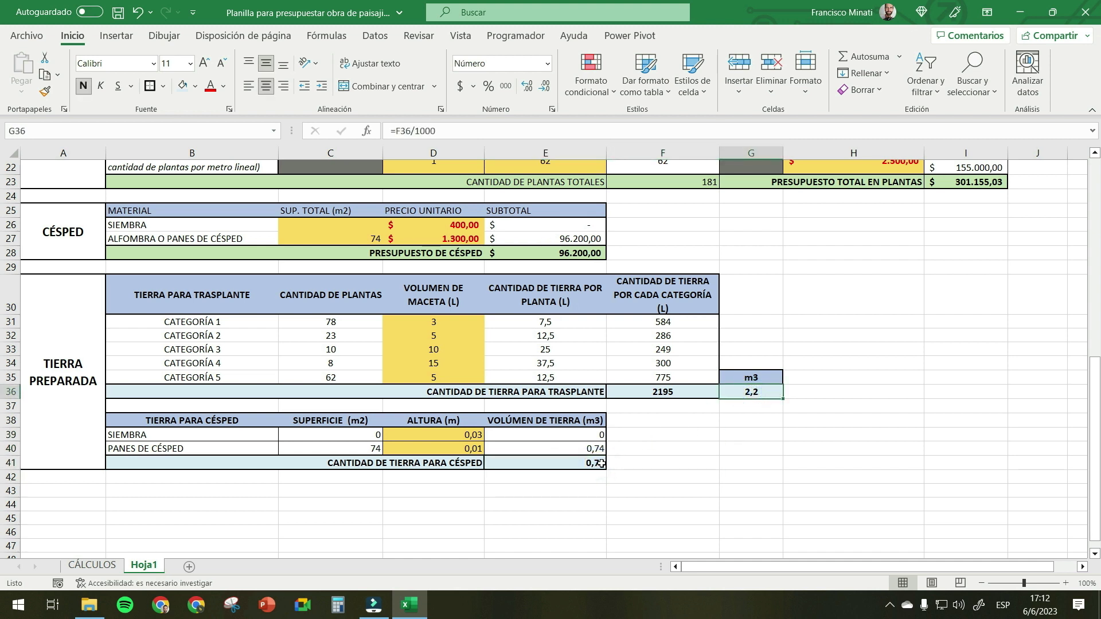
pyautogui.click(759, 394)
pyautogui.click(539, 456)
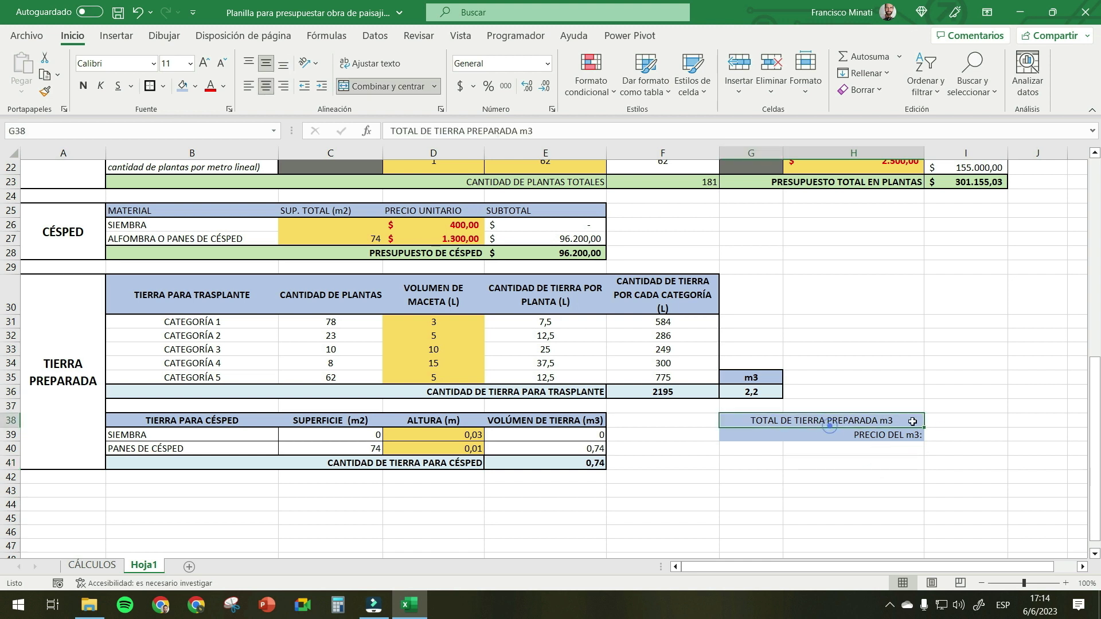
# - Calculate TOTAL DE TIERRA PREPARADA m3 in I38 with =G36+E41
pyautogui.click(957, 422)
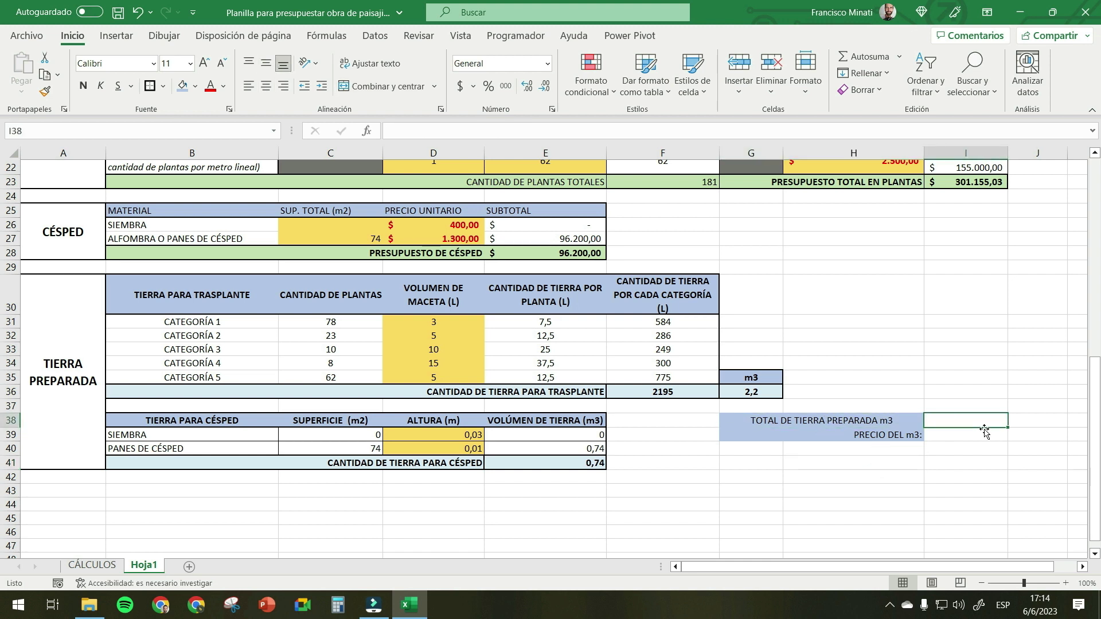
pyautogui.write('=')
pyautogui.click(739, 397)
pyautogui.write('+')
pyautogui.click(588, 465)
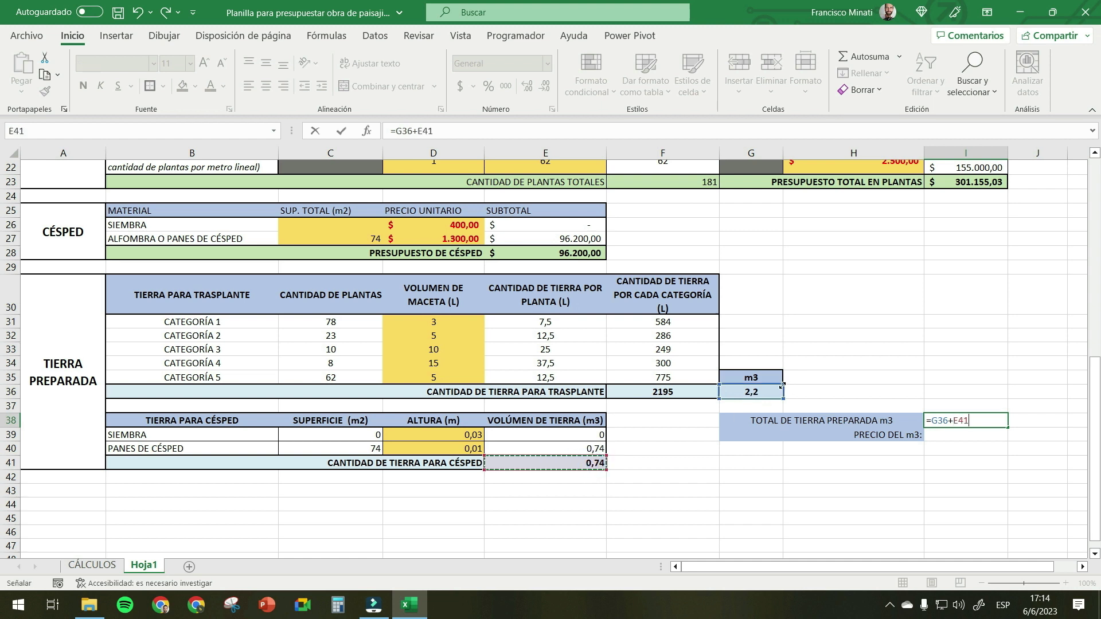
pyautogui.press('Return')
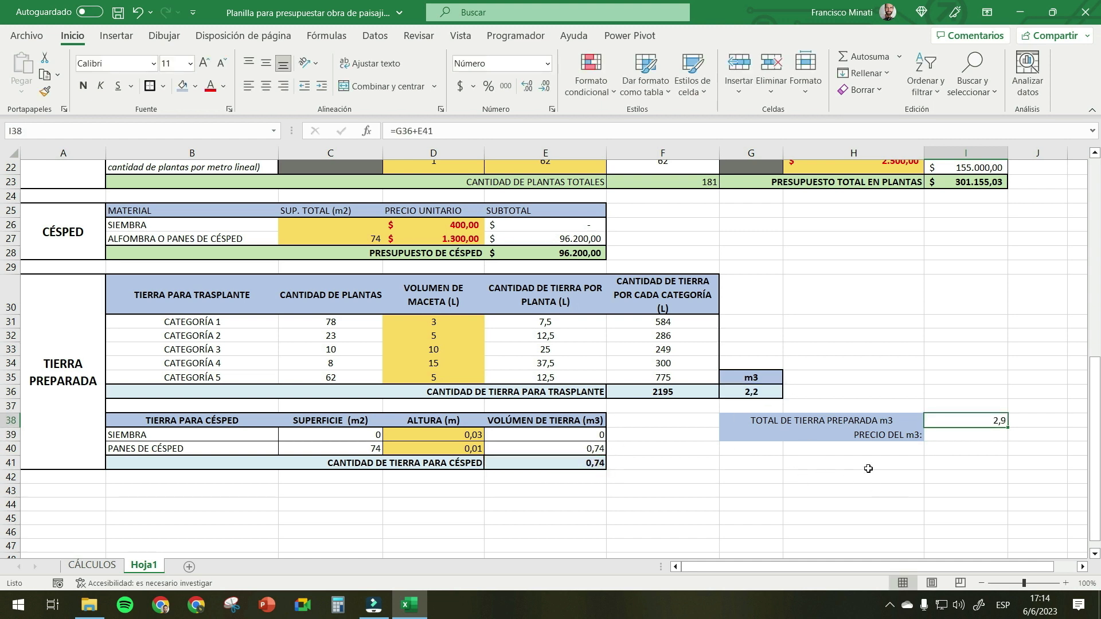
# - Look up the price per m3 on the CÁLCULOS sheet and enter 10000 for PRECIO DEL m3 in I39 of Hoja1
pyautogui.click(977, 442)
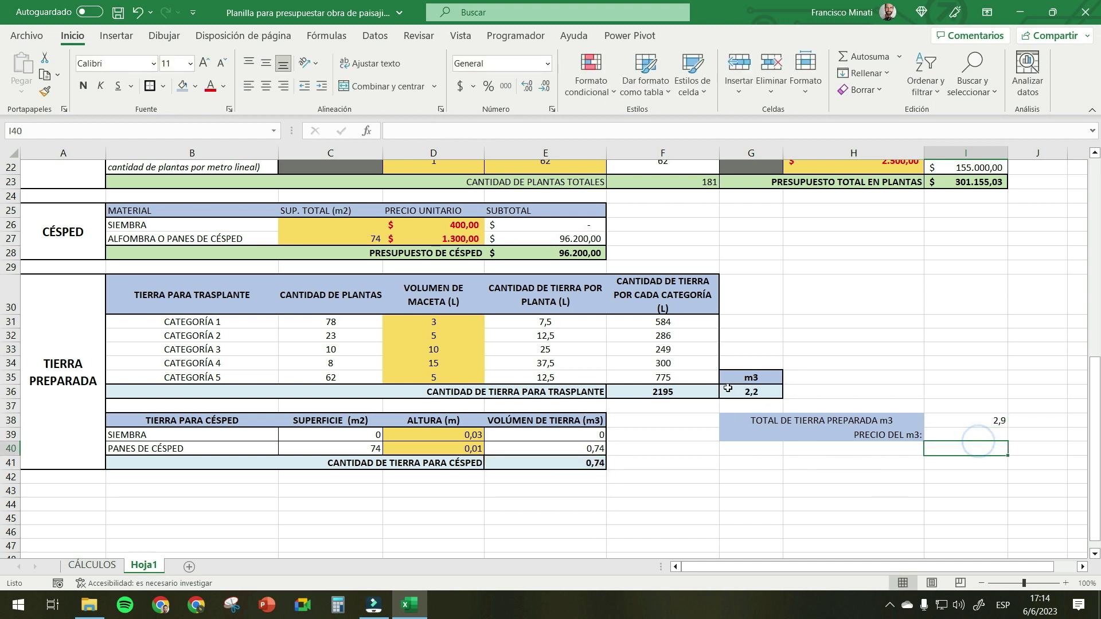
pyautogui.click(968, 432)
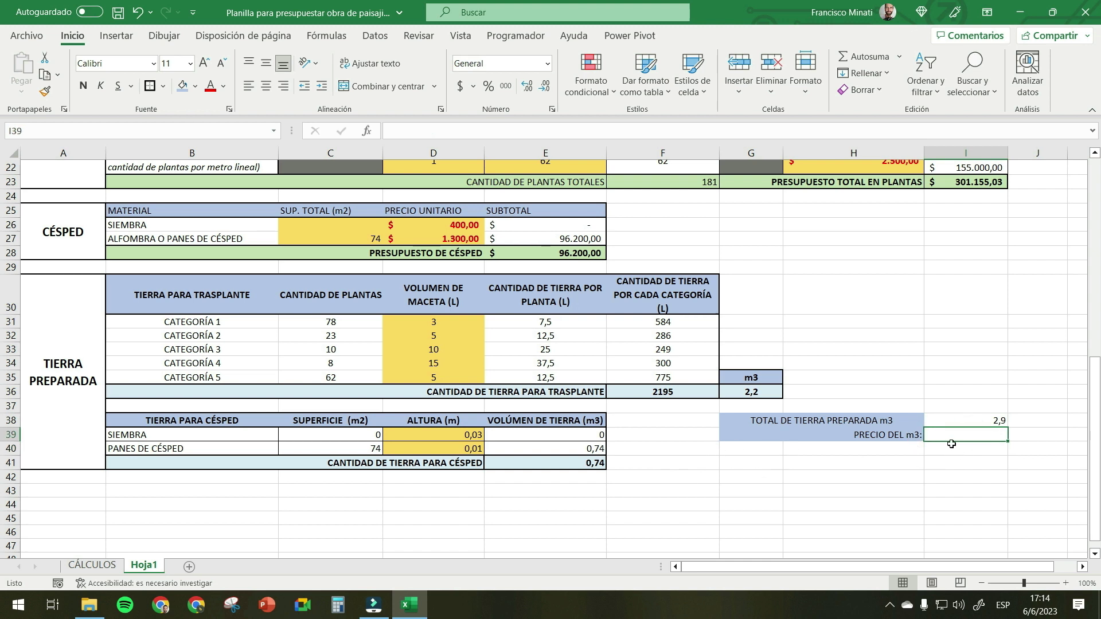
pyautogui.click(91, 565)
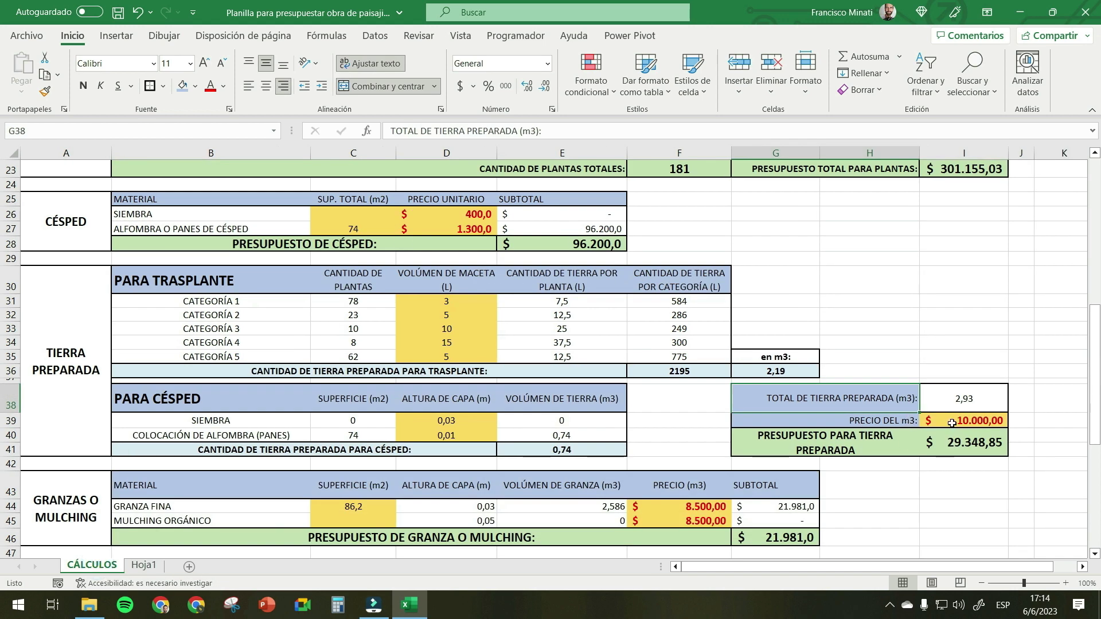
pyautogui.click(951, 421)
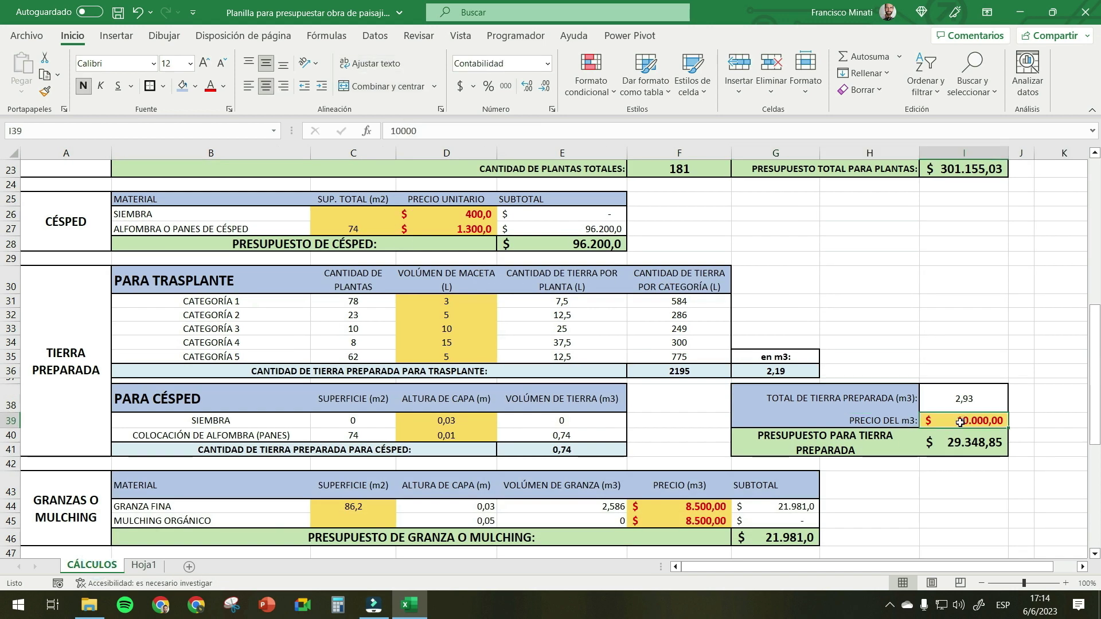
pyautogui.click(145, 565)
pyautogui.click(1004, 435)
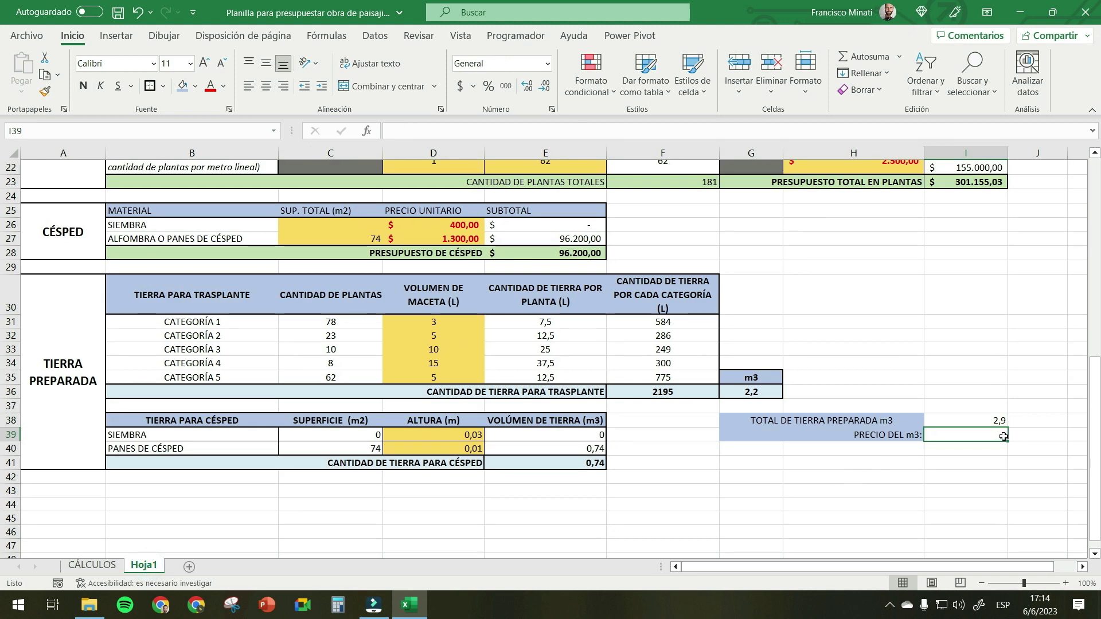
pyautogui.write('10000')
pyautogui.press('Return')
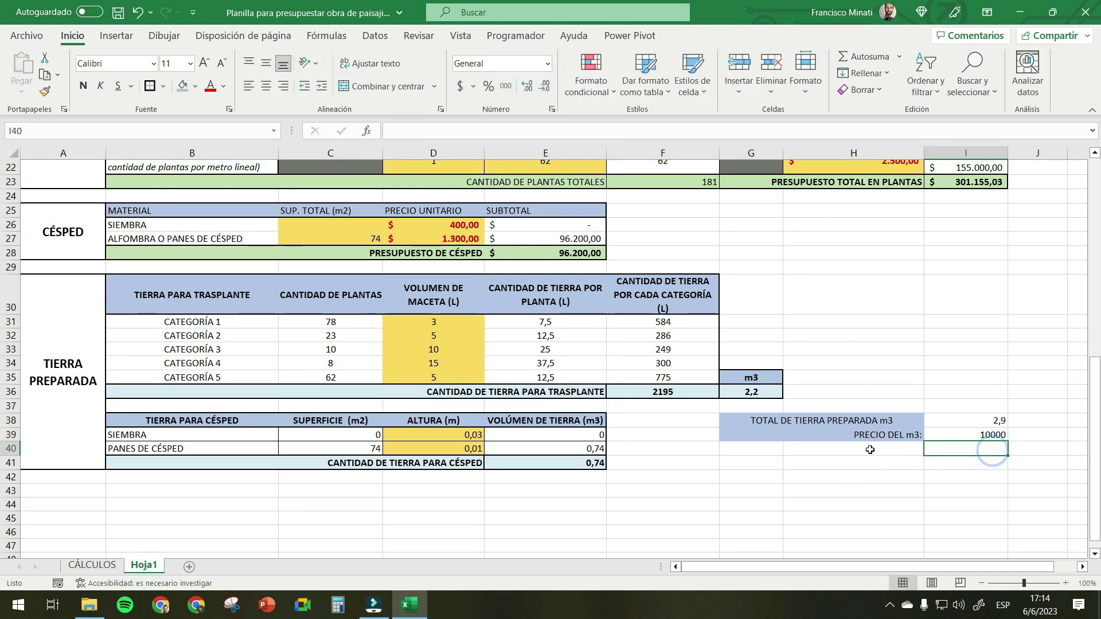
# - Calculate the prepared-soil budget in I40 by multiplying the total m3 by the price per m3 with =I38*I39
pyautogui.write('=')
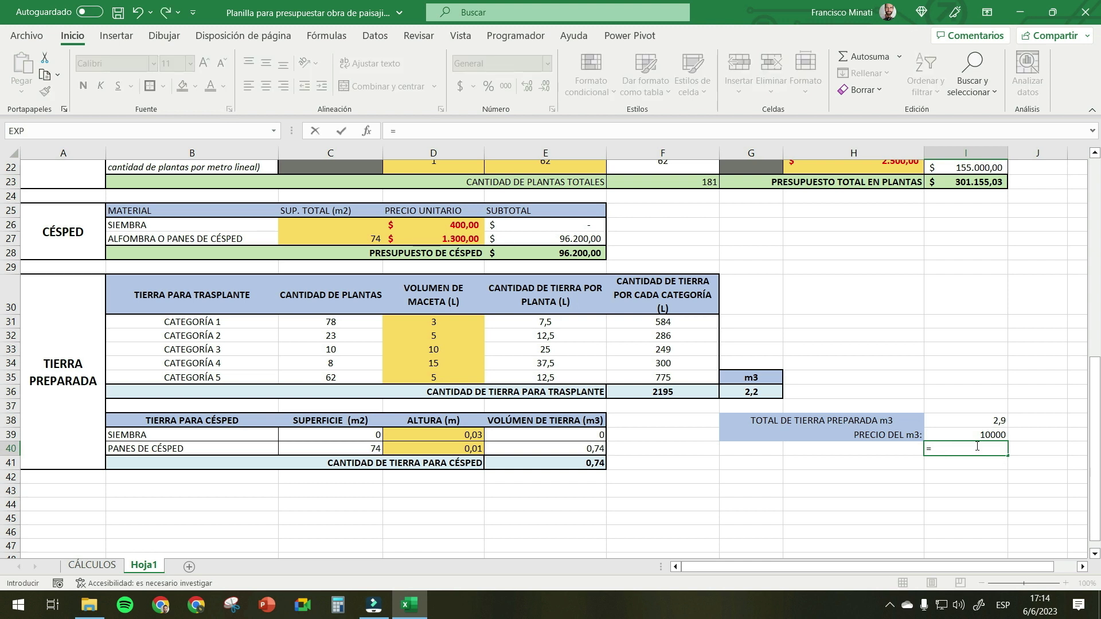
pyautogui.click(978, 422)
pyautogui.write('*')
pyautogui.click(986, 435)
pyautogui.press('Return')
# - Merge and centre I40:I41 and G40:H41, and enter the label PRESUPUESTO PARA TIERRA PREPARADA in G40
pyautogui.click(959, 448)
pyautogui.click(142, 567)
pyautogui.moveTo(961, 451); pyautogui.dragTo(960, 462)
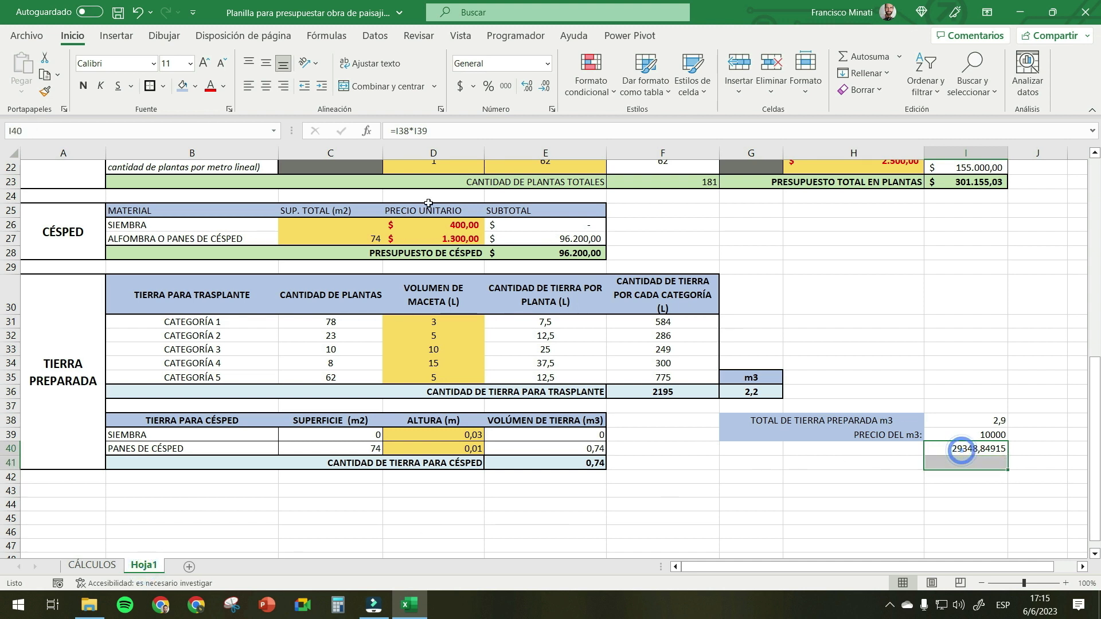
pyautogui.click(387, 86)
pyautogui.moveTo(862, 452); pyautogui.dragTo(751, 462)
pyautogui.click(396, 89)
pyautogui.write('PRESUPUESTO PARA TIERRA PREPARADA')
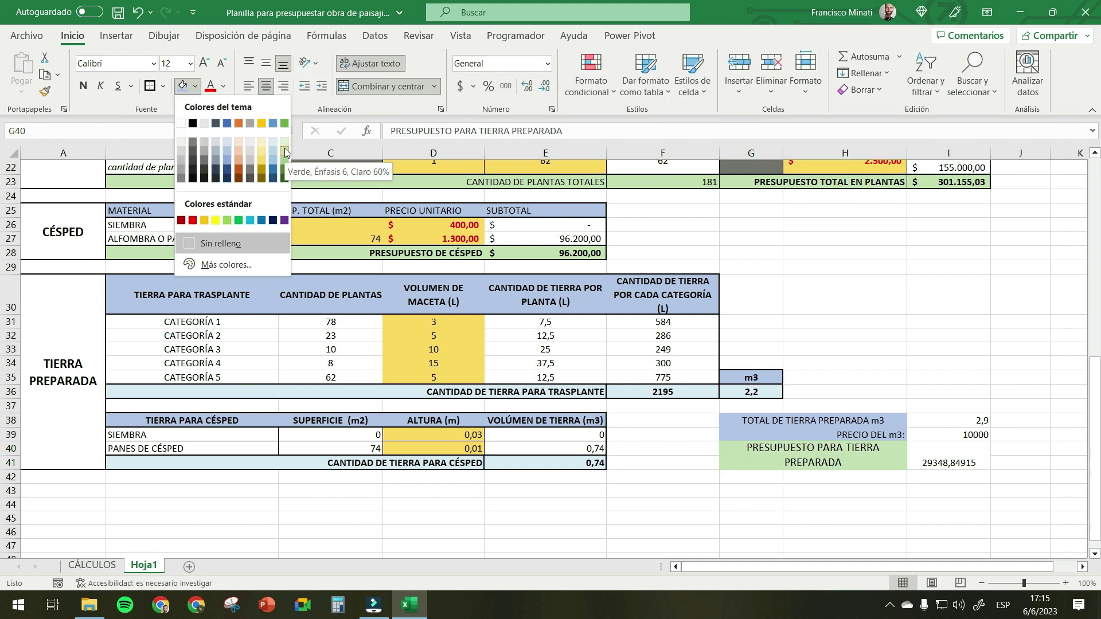
# - Fill the PRESUPUESTO PARA TIERRA PREPARADA label with Verde, Énfasis 6, Claro 60% and give it an outer border
pyautogui.click(284, 150)
pyautogui.click(150, 86)
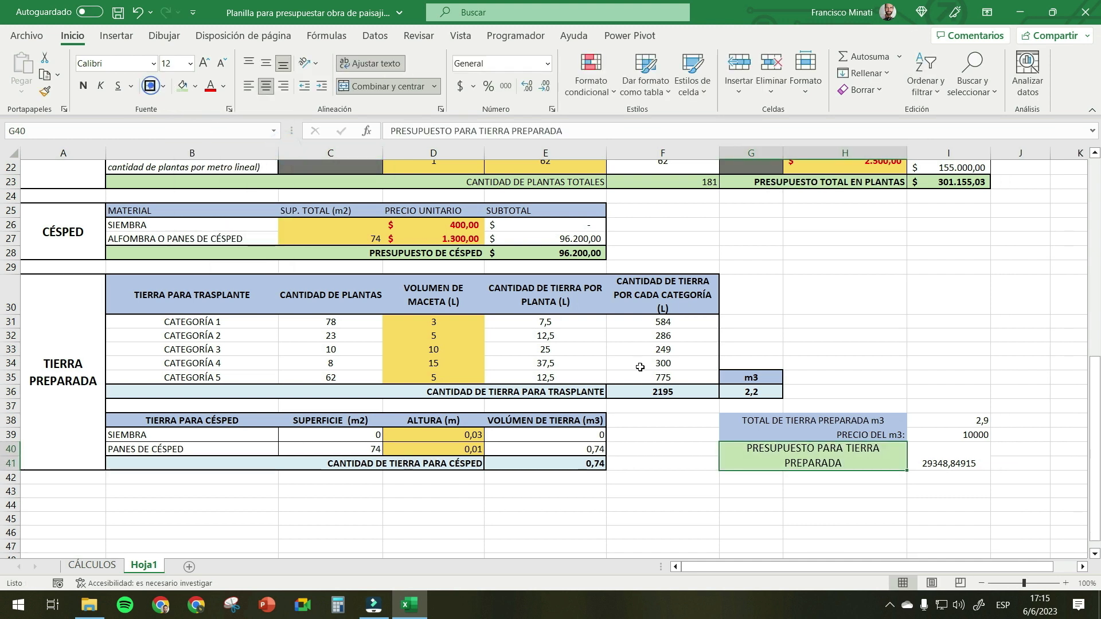
pyautogui.moveTo(948, 456); pyautogui.dragTo(814, 459)
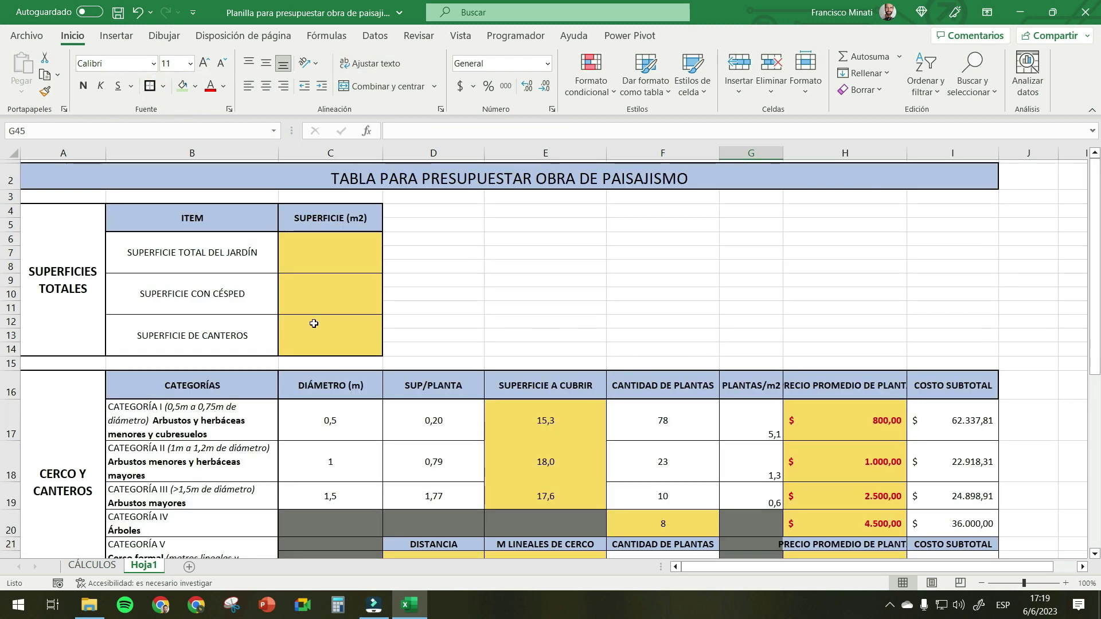
# - Look up the total garden area on the CÁLCULOS sheet and enter 175 for SUPERFICIE TOTAL DEL JARDÍN in C6 of Hoja1
pyautogui.click(322, 254)
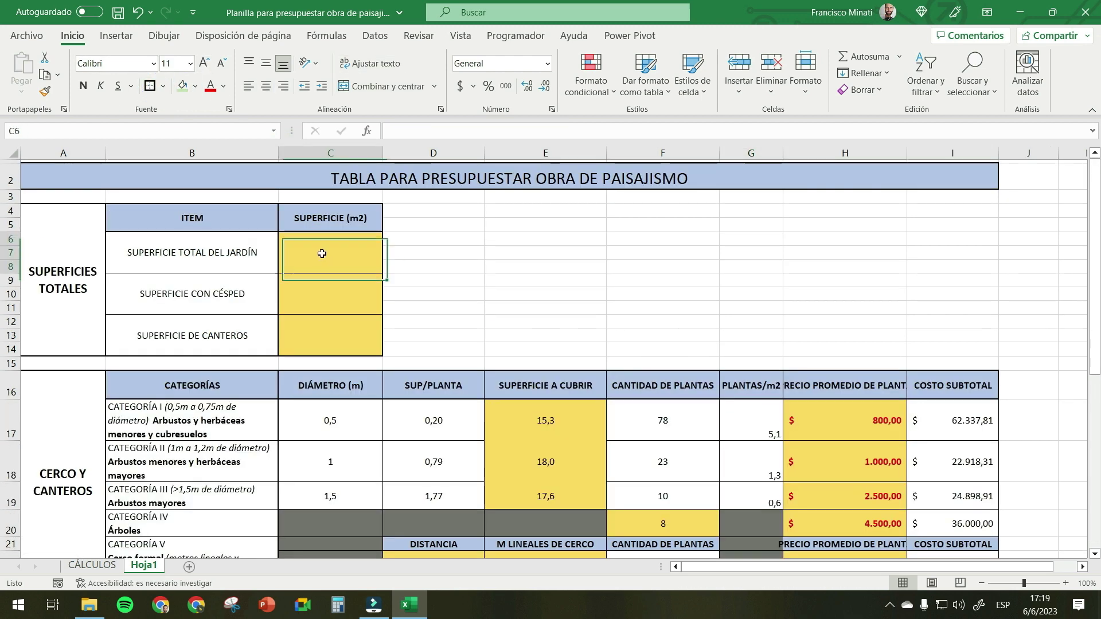
pyautogui.scroll(-1, 315, 290)
pyautogui.scroll(1, 287, 283)
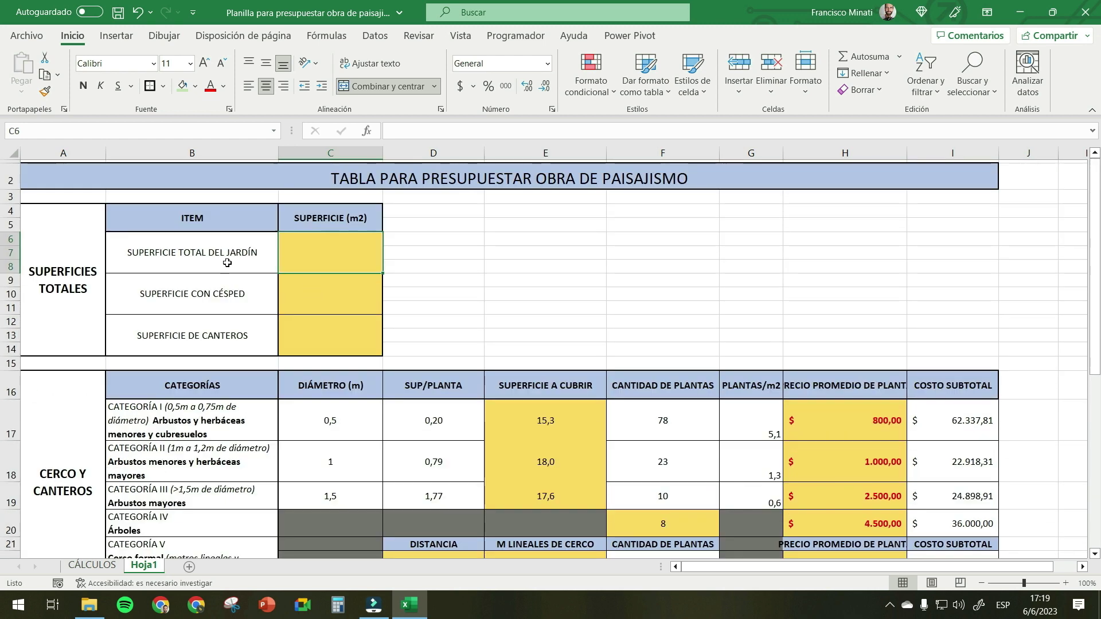
pyautogui.hotkey('ctrl', 'pageup')
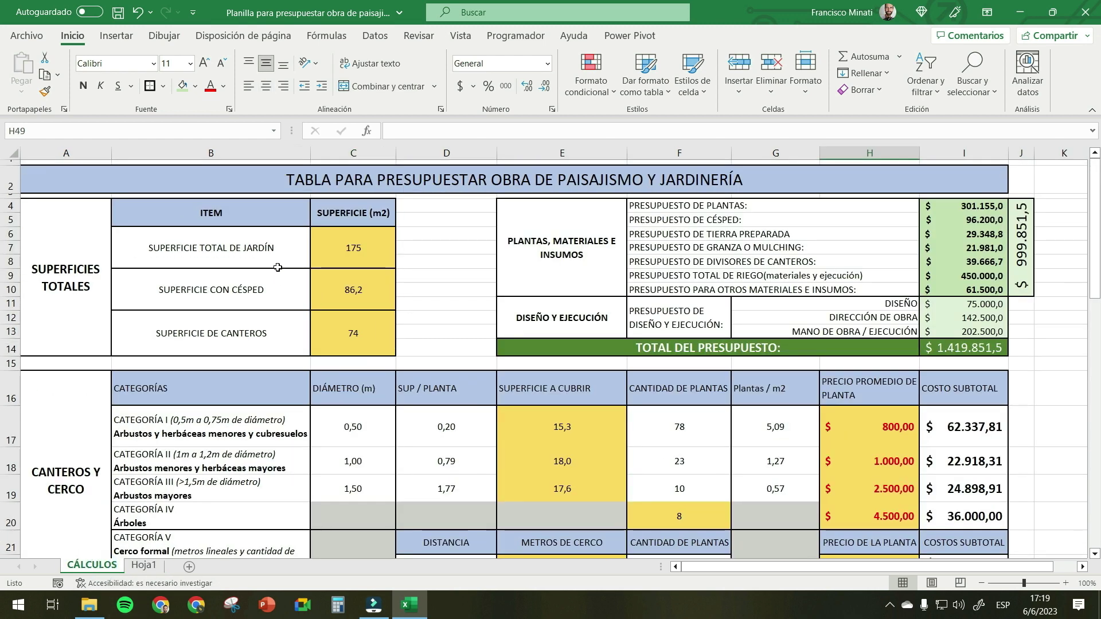
pyautogui.click(148, 569)
pyautogui.write('175')
pyautogui.press('Return')
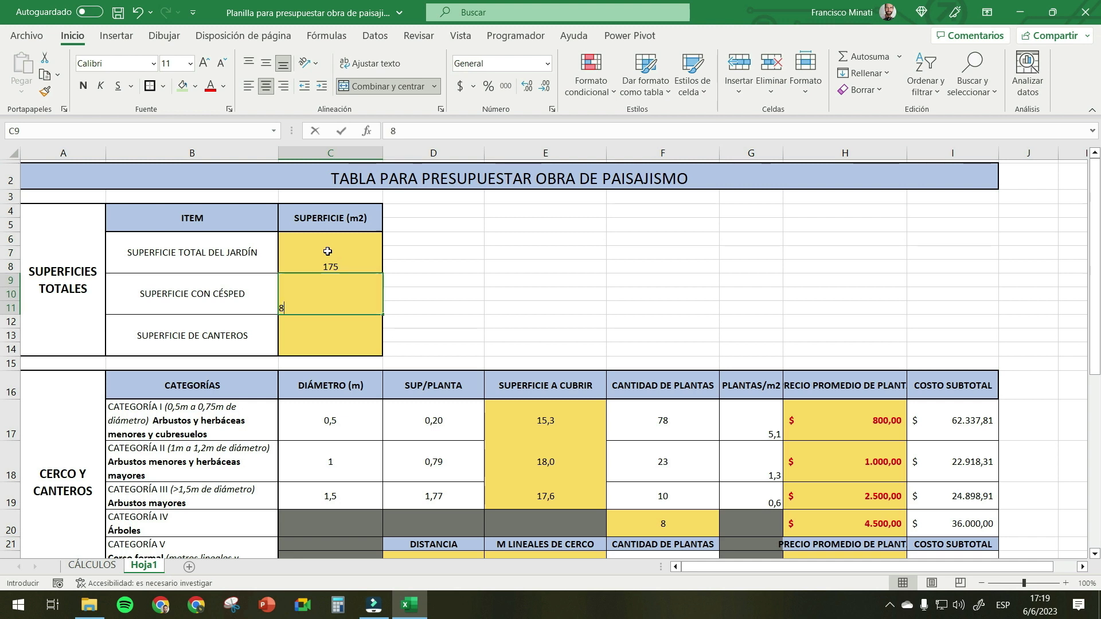
# - Enter the remaining surface areas, 86,2 in C9 and 74 in C12
pyautogui.write('86,2+74')
pyautogui.press('BackSpace')
pyautogui.press('BackSpace')
pyautogui.press('BackSpace')
pyautogui.press('Return')
pyautogui.write('74')
pyautogui.press('Return')
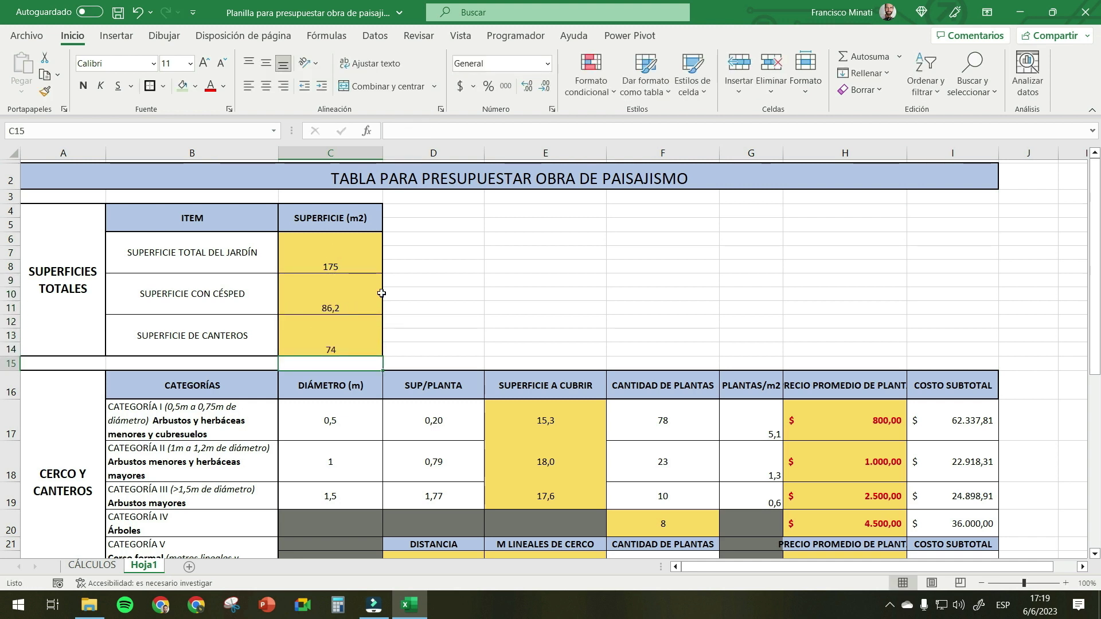
# - Compare the surface areas with the CÉSPED section and change the label in B9 to SUPERFICIE DE CANTEROS
pyautogui.click(278, 302)
pyautogui.scroll(-1, 309, 298)
pyautogui.scroll(1, 312, 292)
pyautogui.scroll(-5, 246, 321)
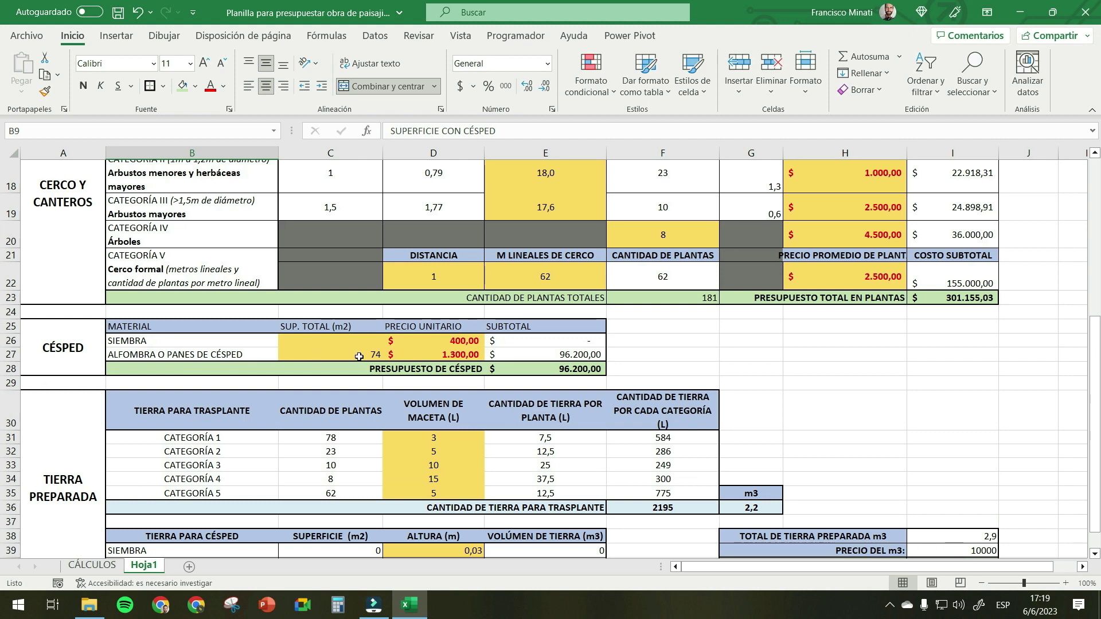
pyautogui.scroll(5, 371, 359)
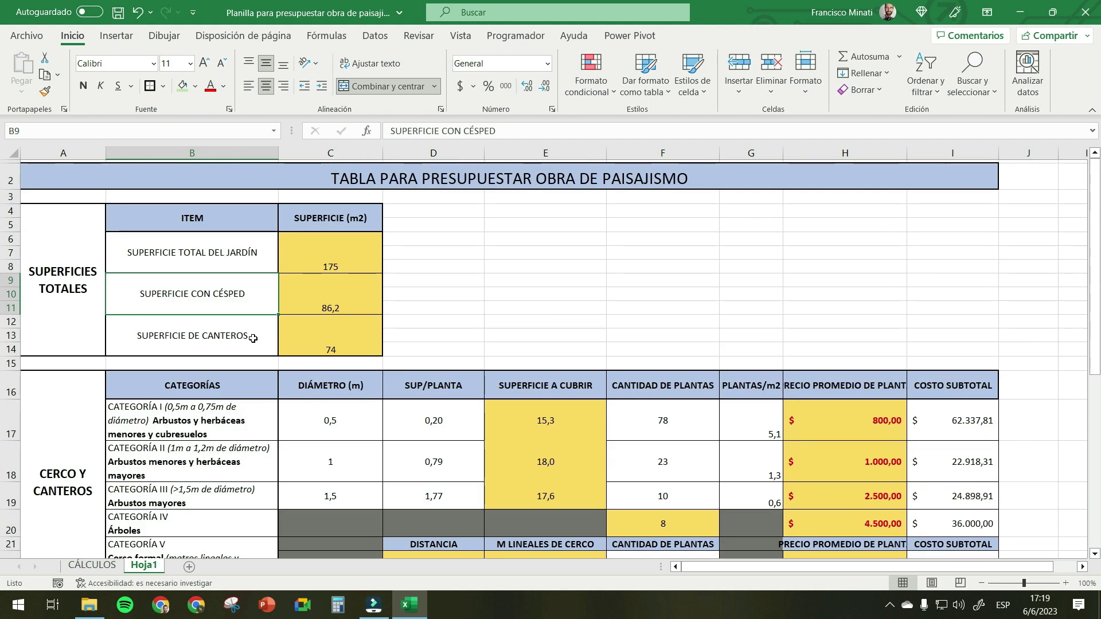
pyautogui.doubleClick(210, 300)
pyautogui.moveTo(211, 299); pyautogui.dragTo(161, 301)
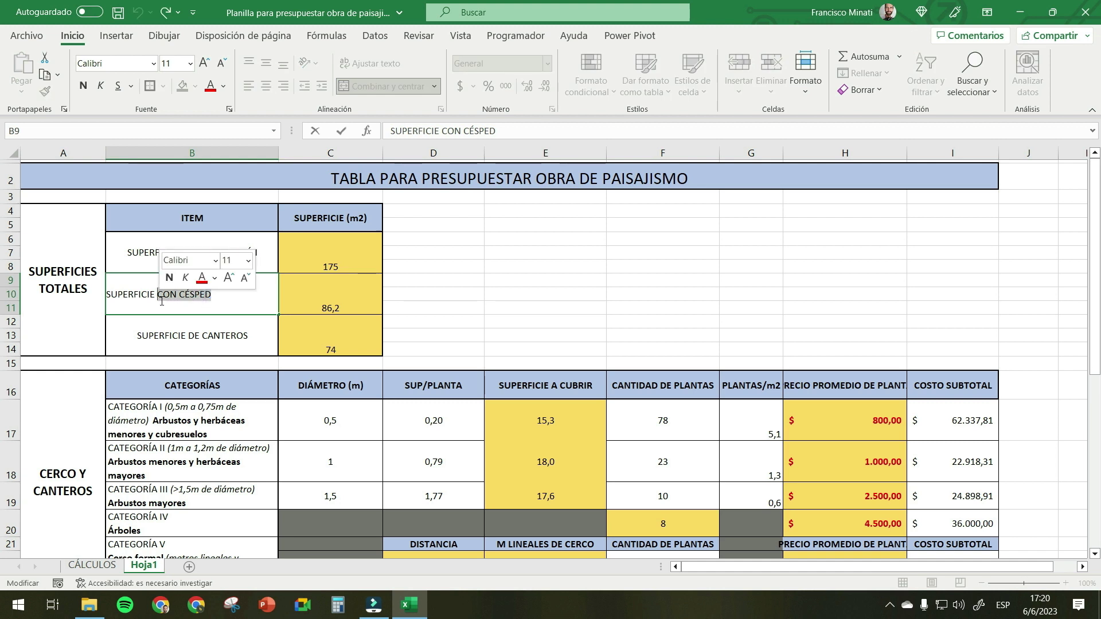
pyautogui.write('DE')
pyautogui.press('Return')
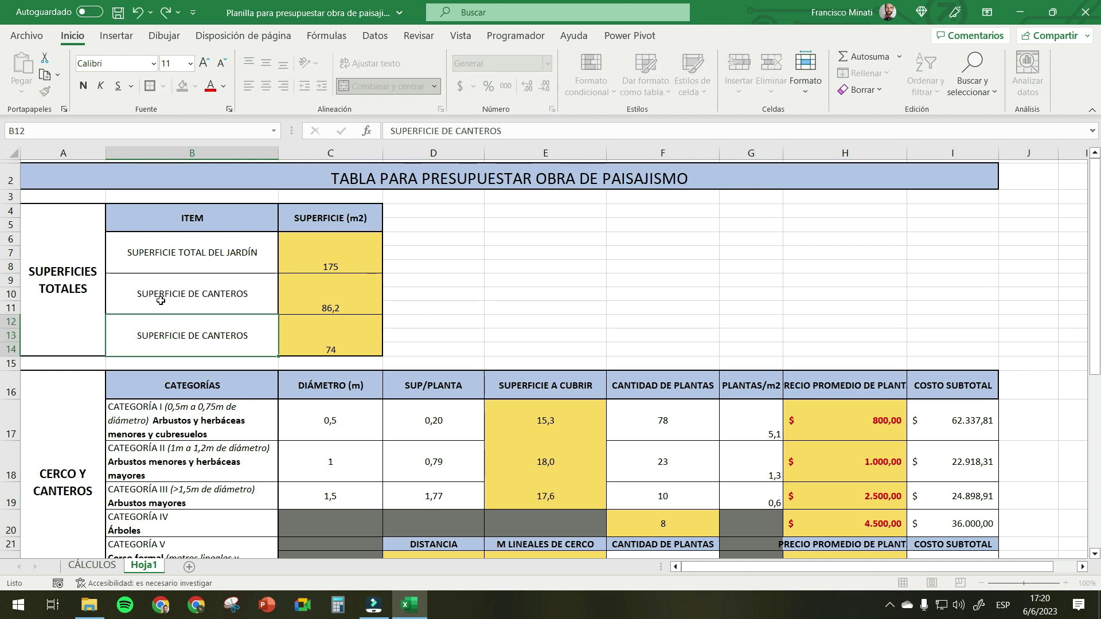
# - Change the label in B12 to SUPERFICIE DE CÉSPED
pyautogui.doubleClick(221, 338)
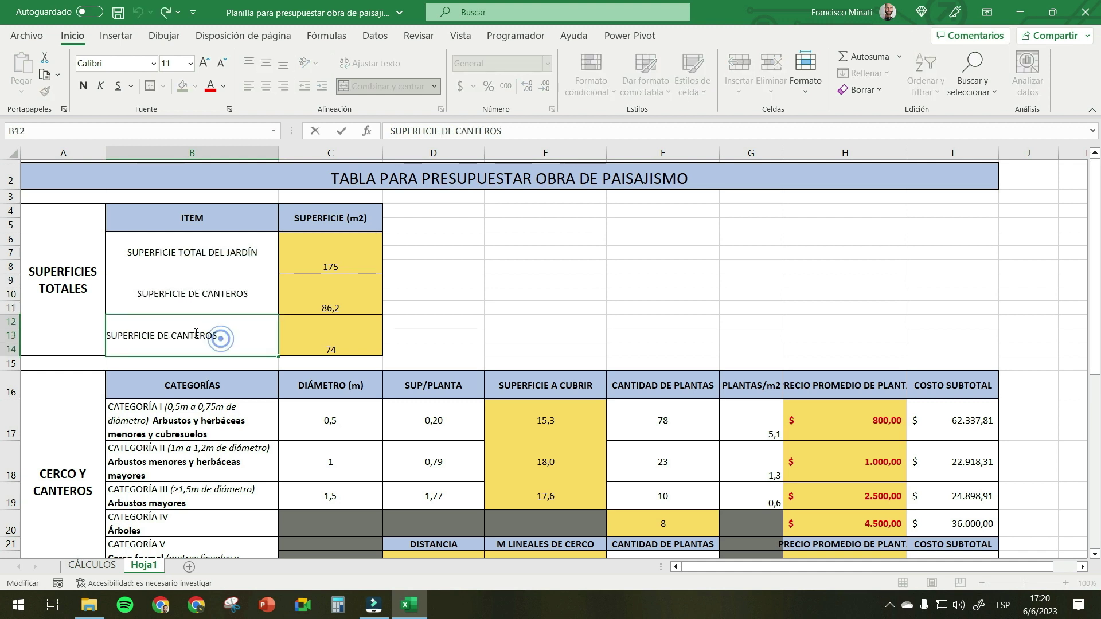
pyautogui.doubleClick(219, 333)
pyautogui.write('CÉS')
# - Centre the surface values in C6:C14 vertically and horizontally
pyautogui.click(266, 64)
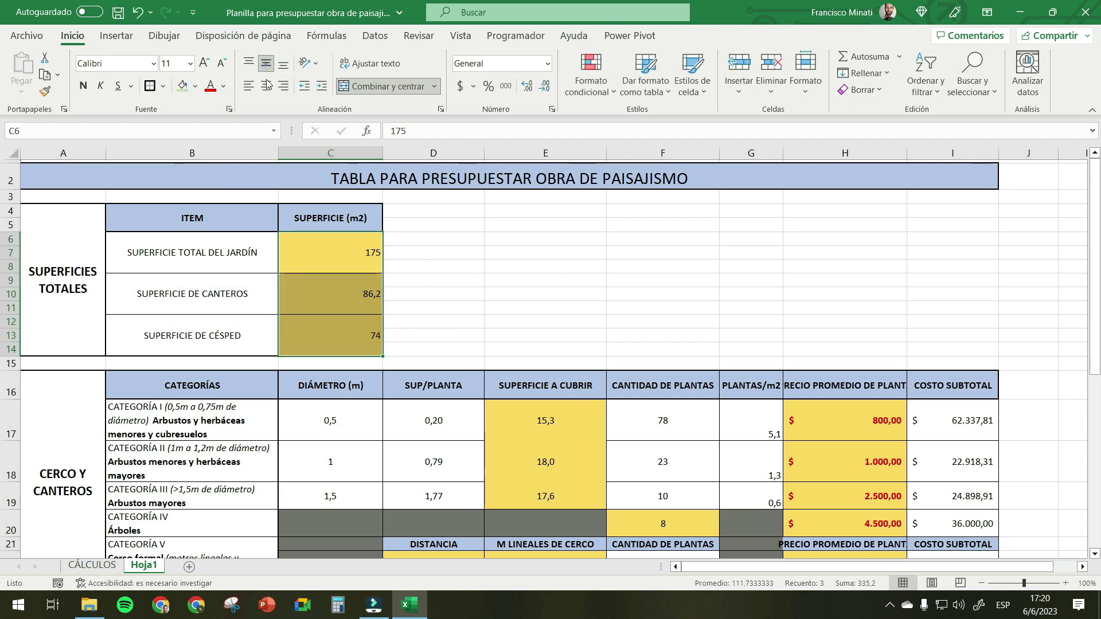
pyautogui.click(266, 86)
pyautogui.click(341, 340)
# - Check the next section on CÁLCULOS, then merge A43:A46 on Hoja1 and title it GRANZAS O MULCHING in bold, wrapped text
pyautogui.scroll(-5, 330, 328)
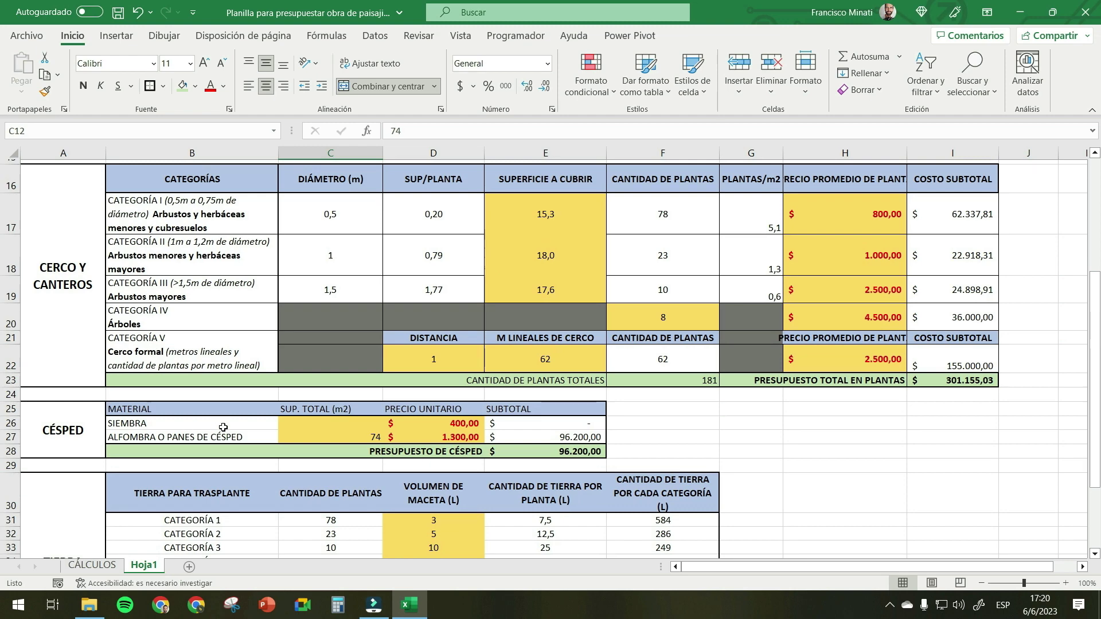
pyautogui.scroll(-2, 195, 430)
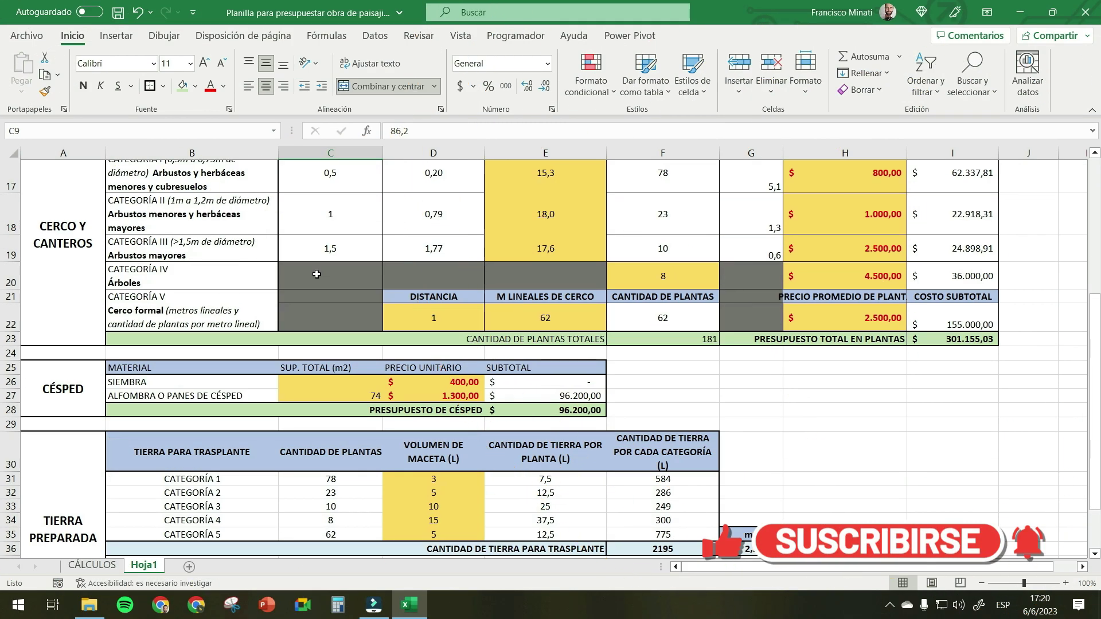
pyautogui.scroll(-3, 317, 274)
pyautogui.click(92, 565)
pyautogui.scroll(-1, 76, 333)
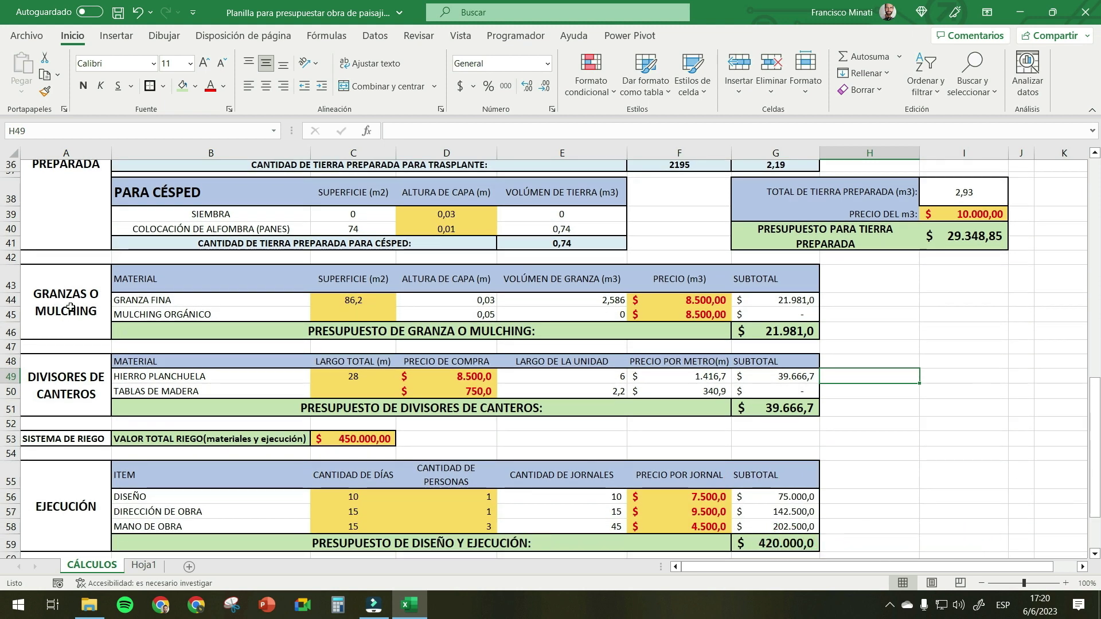
pyautogui.click(37, 374)
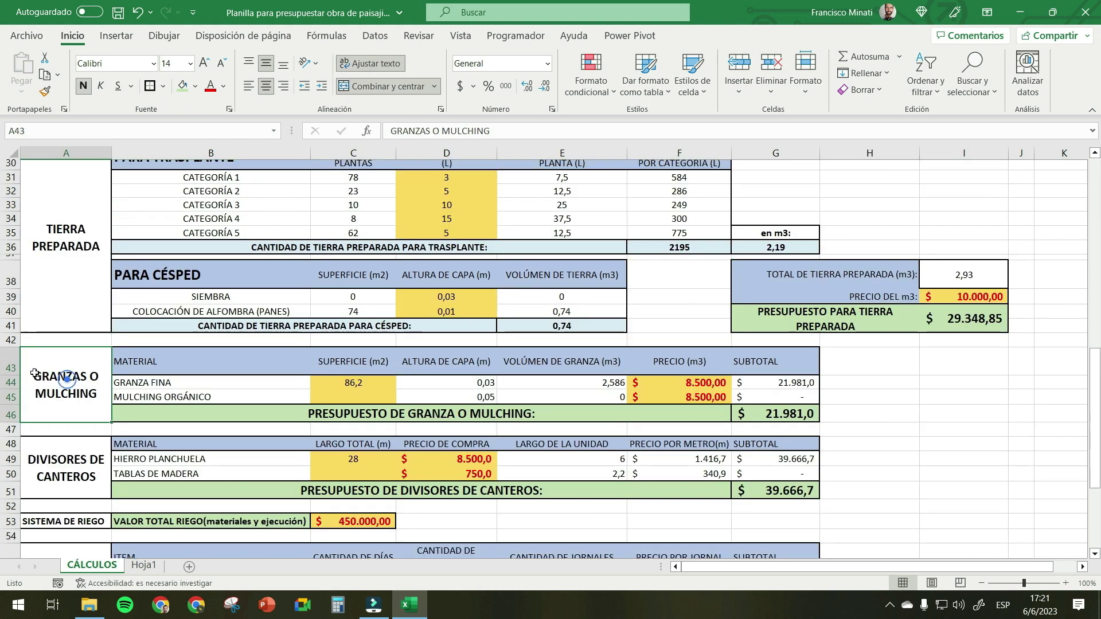
pyautogui.click(143, 565)
pyautogui.moveTo(64, 442); pyautogui.dragTo(68, 483)
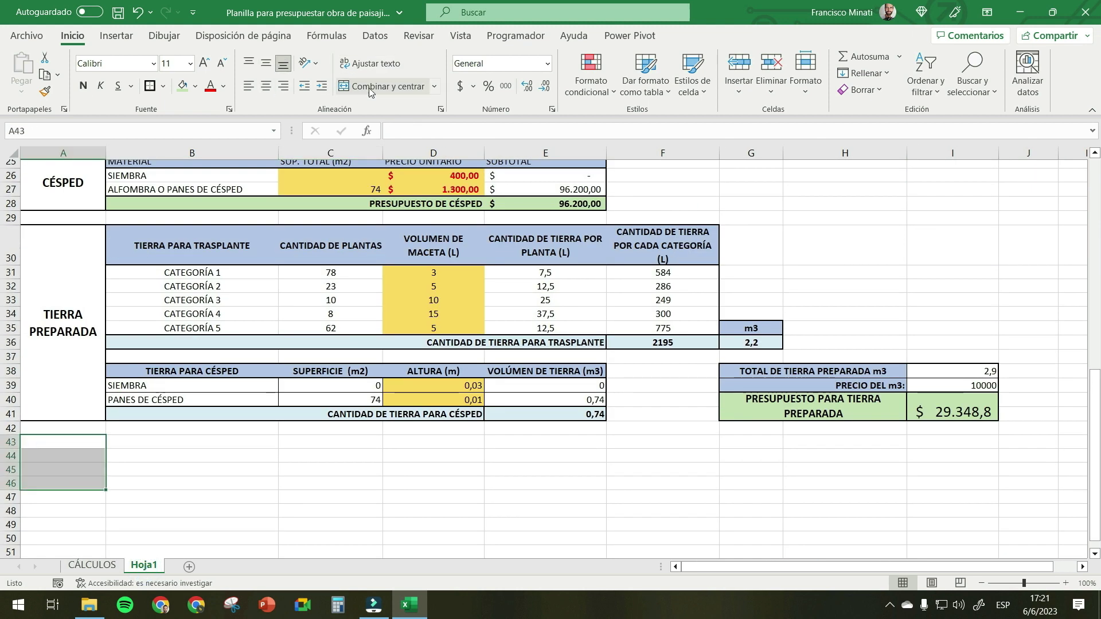
pyautogui.click(359, 88)
pyautogui.write('GRANZAS O MULCHING')
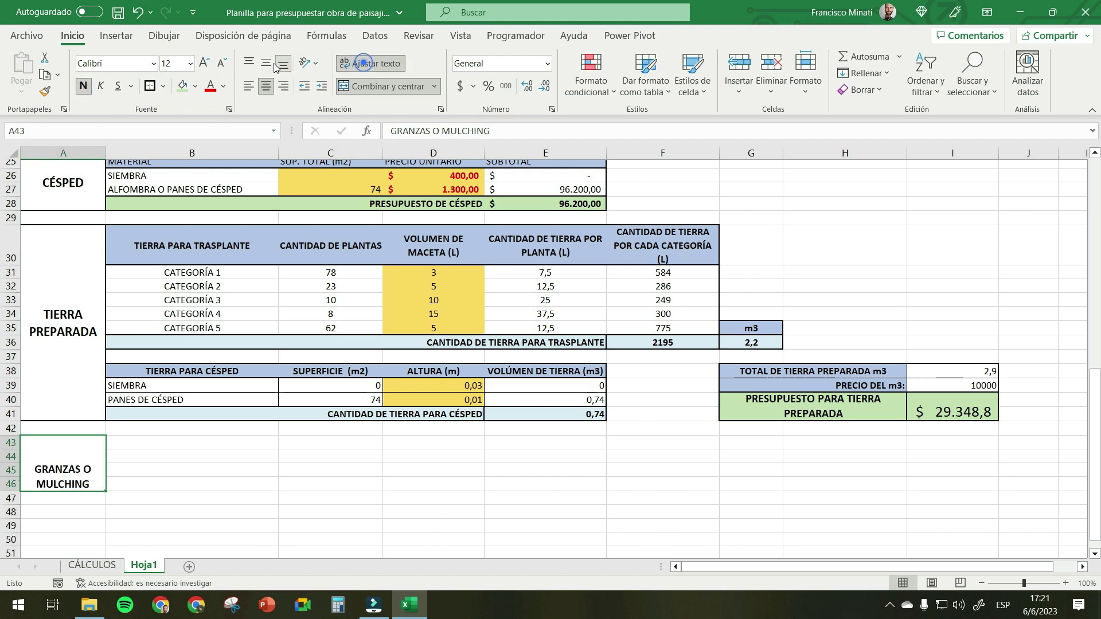
# - Following the CÁLCULOS sheet, enter the heading MATERIAL in B43 of Hoja1 with GRANZA FINA and MULCHING ORGÁNICO below it
pyautogui.click(185, 322)
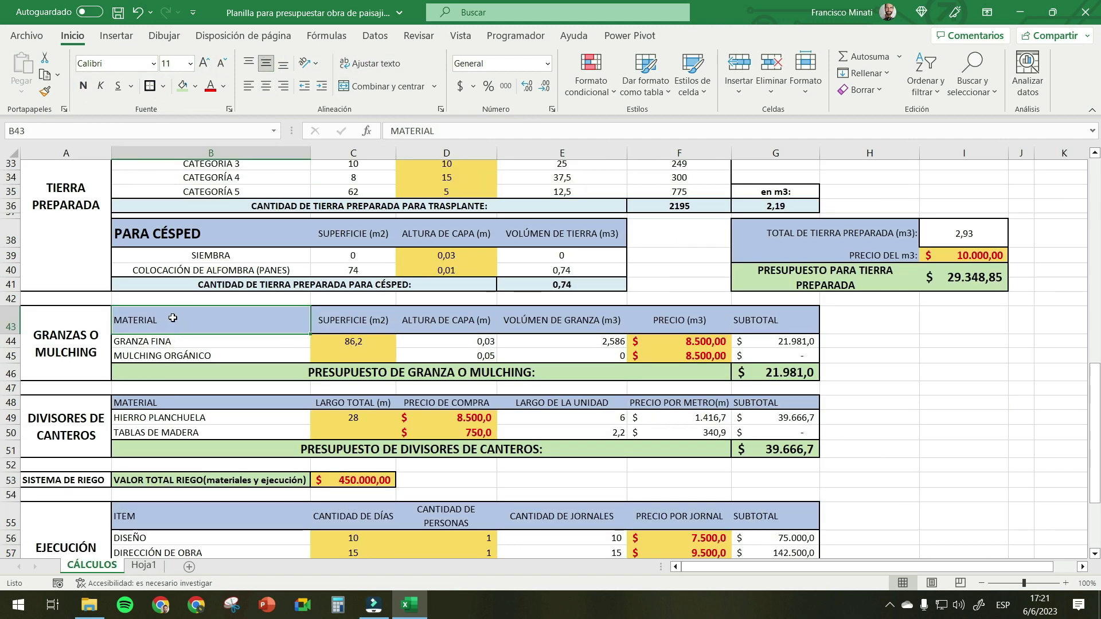
pyautogui.click(143, 565)
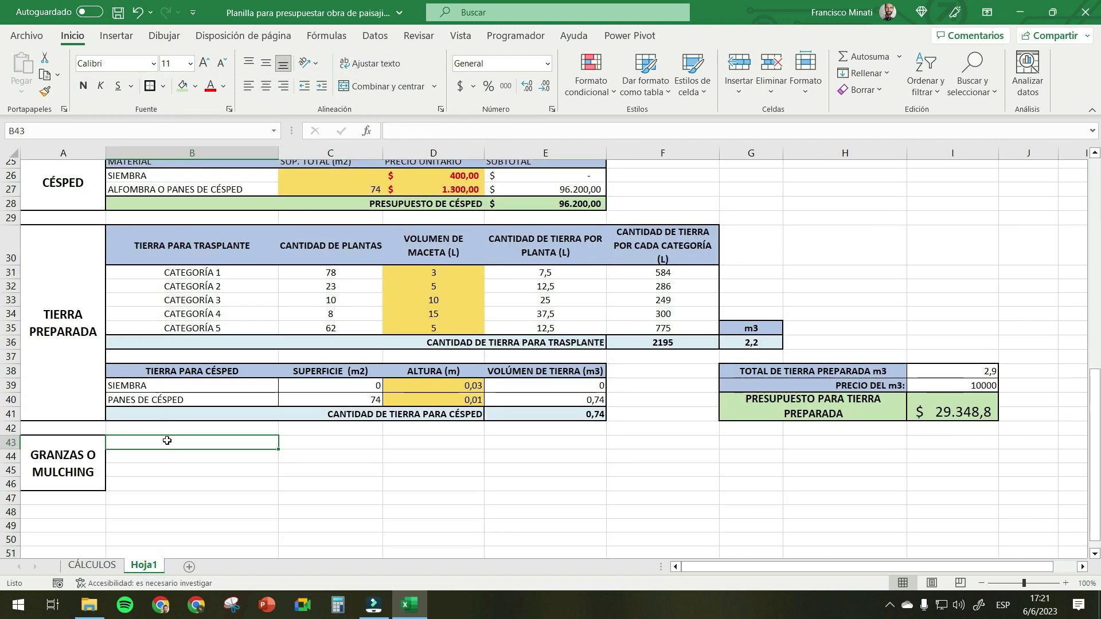
pyautogui.write('MATERIAL')
pyautogui.press('Return')
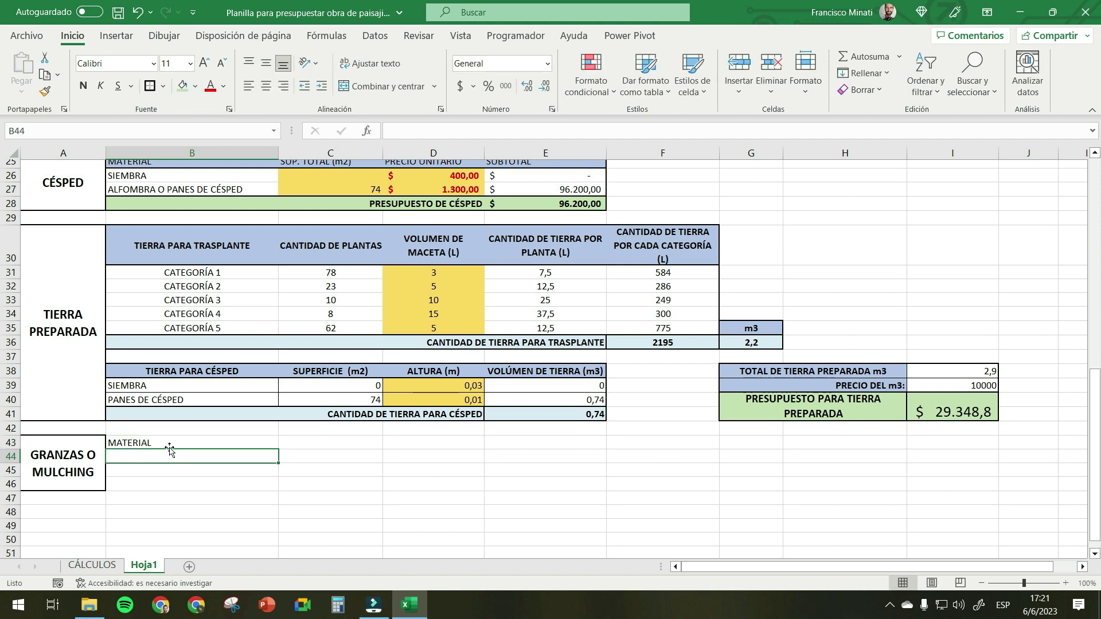
pyautogui.click(92, 565)
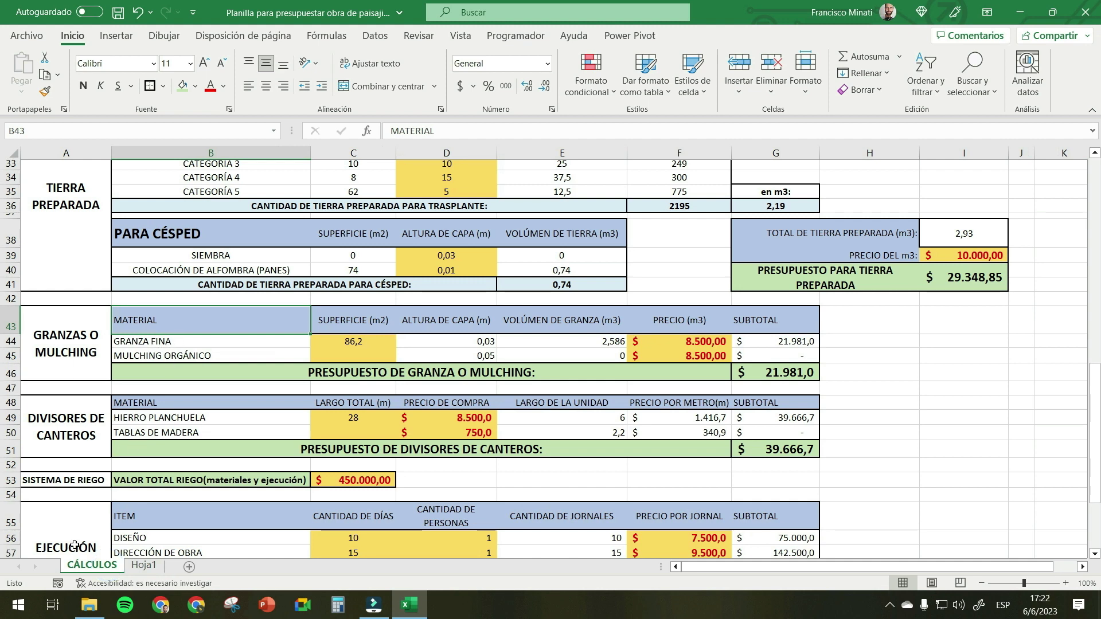
pyautogui.click(143, 566)
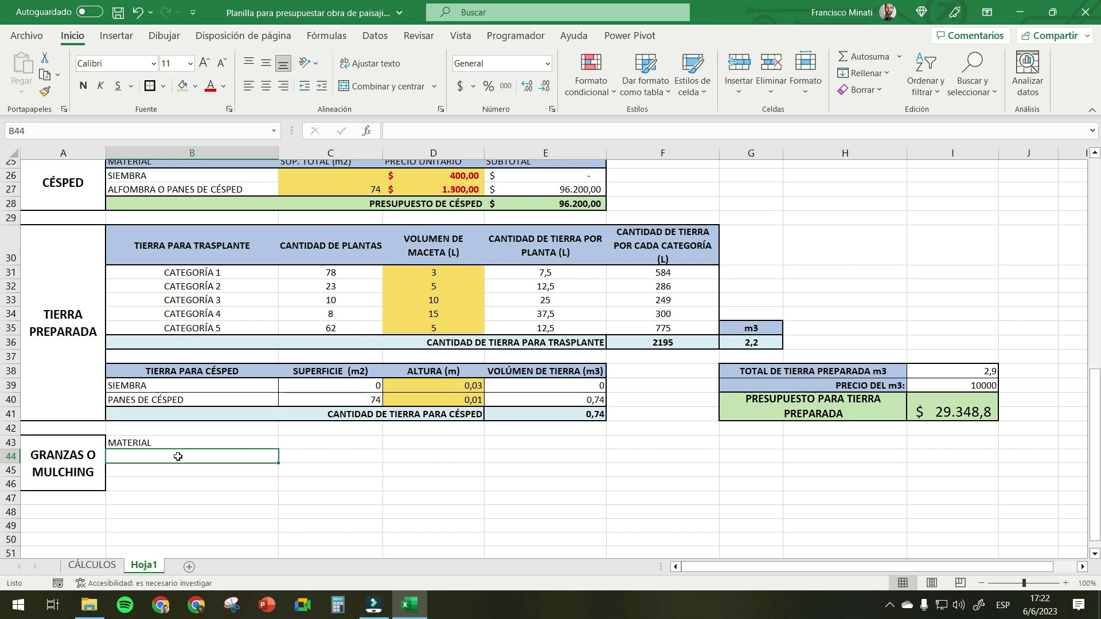
# - Check the next column heading on CÁLCULOS and enter SUPERFICIE (m2) in C43 of Hoja1
pyautogui.hotkey('ctrl', 'pageup')
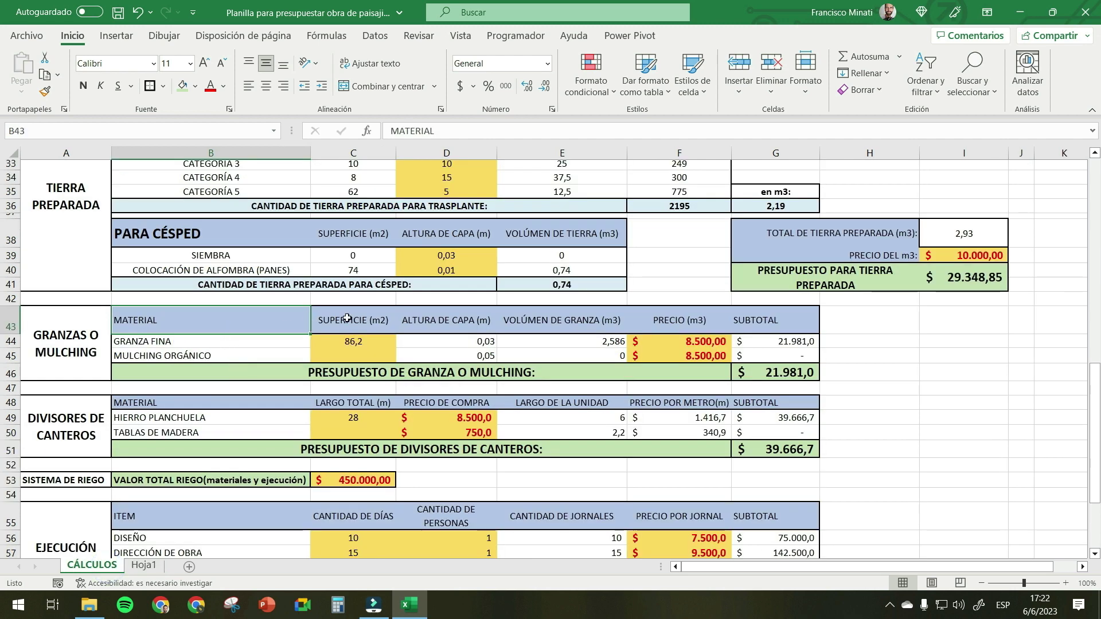
pyautogui.click(361, 319)
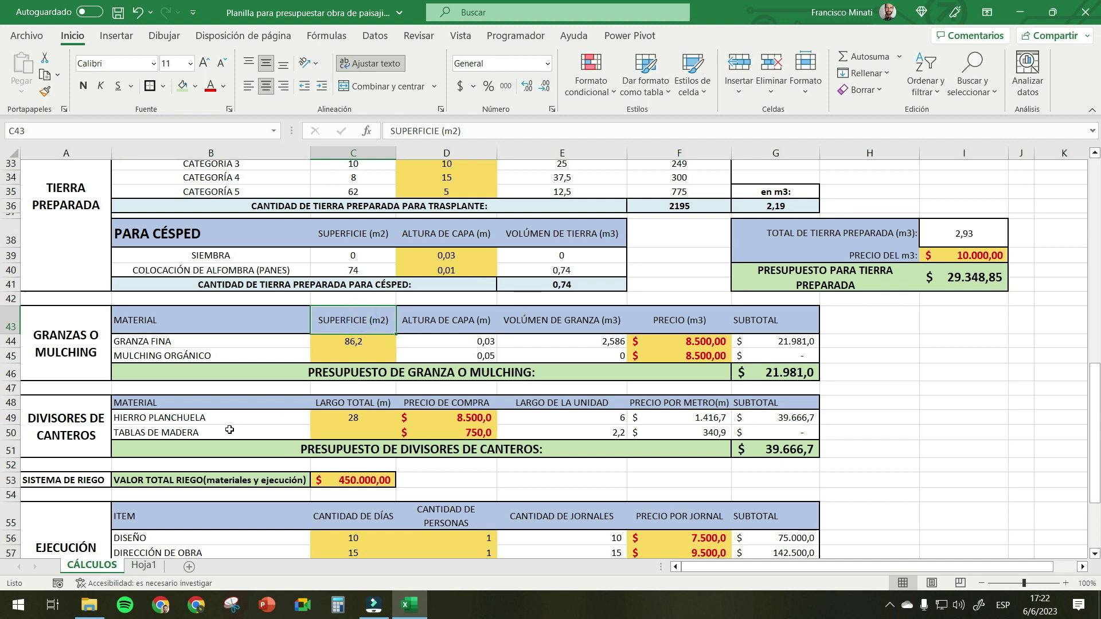
pyautogui.click(144, 565)
pyautogui.click(320, 441)
pyautogui.write('SUPERFICIE (m2')
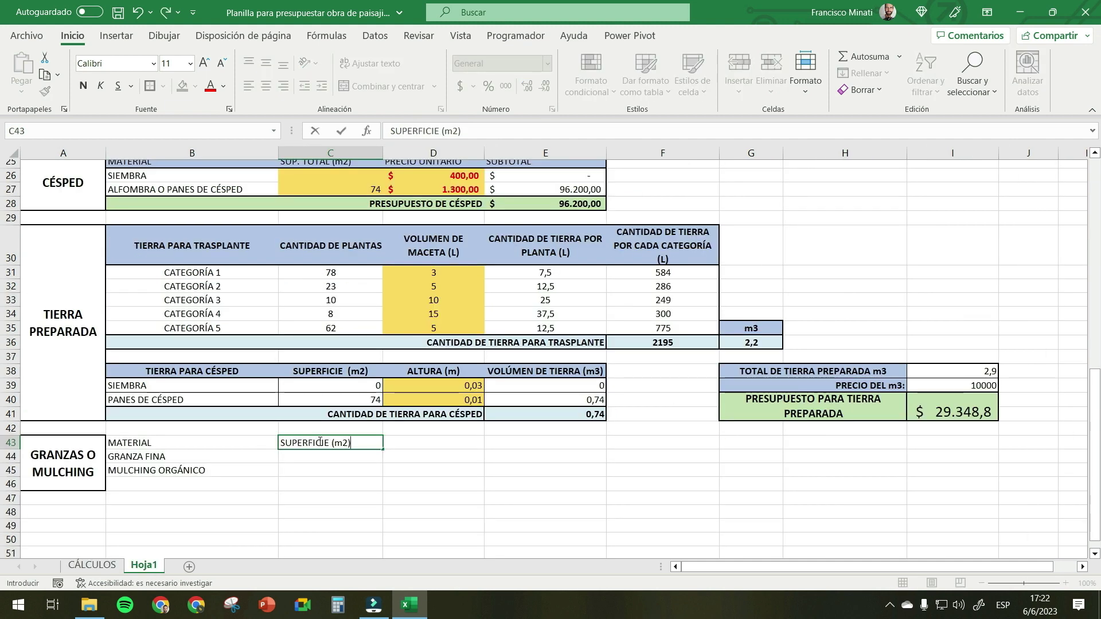
pyautogui.write(')')
# - Enter the column headings ALTURA DE LA CAPA (m) in D43 and VOLUMEN DE MULCHING in E43
pyautogui.click(429, 441)
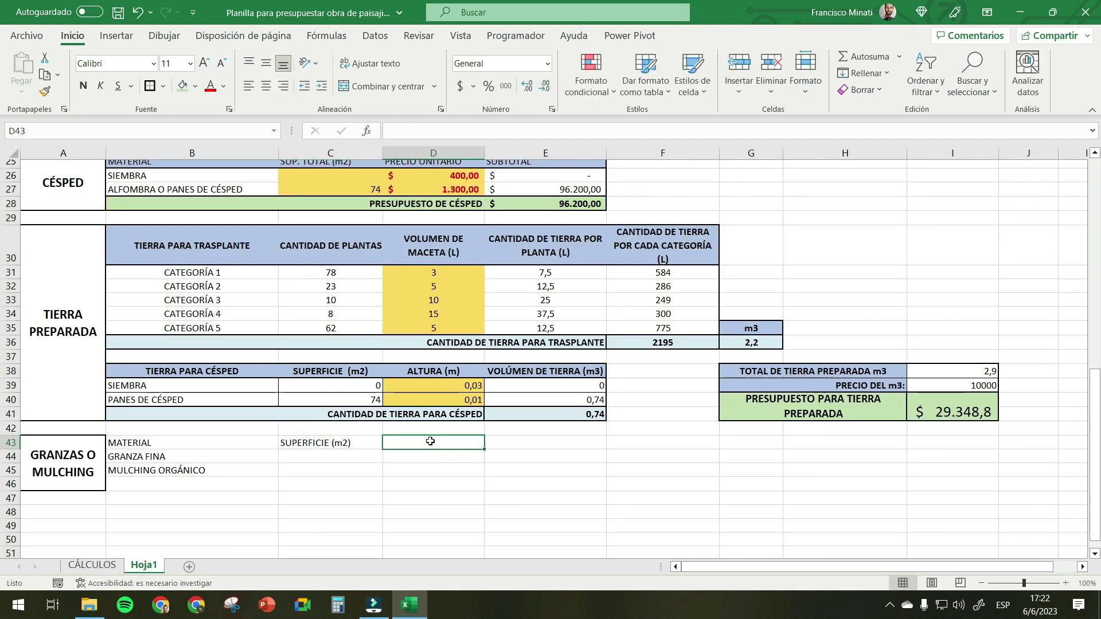
pyautogui.write('ALTURA DE LA CAPA')
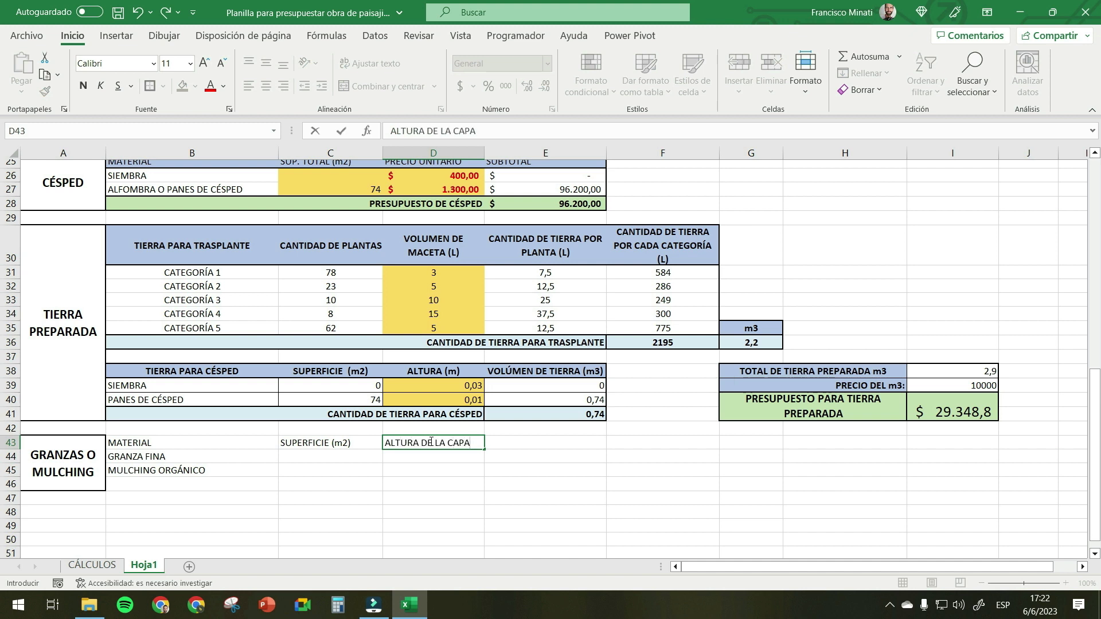
pyautogui.write(' (m)')
pyautogui.press('Tab')
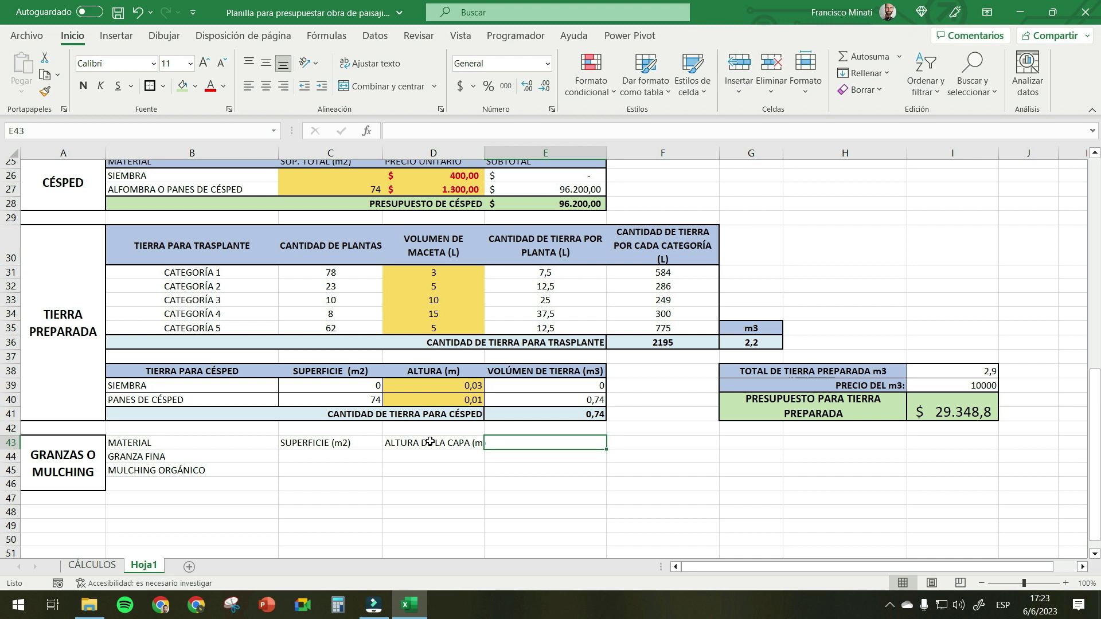
pyautogui.write('VOLUMEN DE MULCHING')
# - Calculate the GRANZA FINA mulching volume in E44 as surface times layer height, =C44*D44
pyautogui.scroll(-2, 542, 372)
pyautogui.click(545, 375)
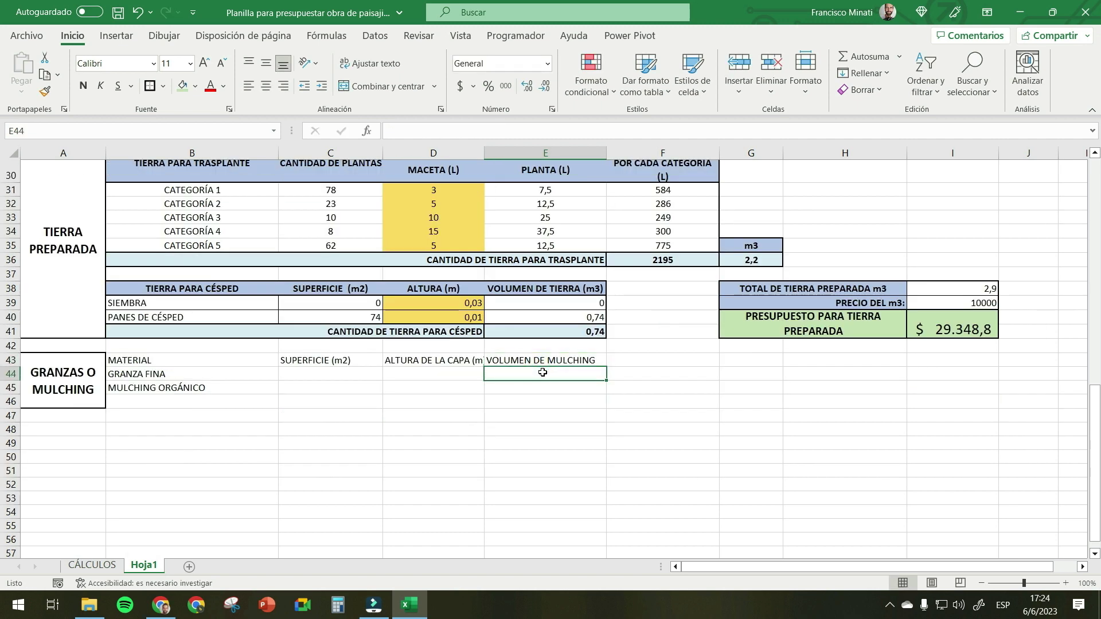
pyautogui.write('=')
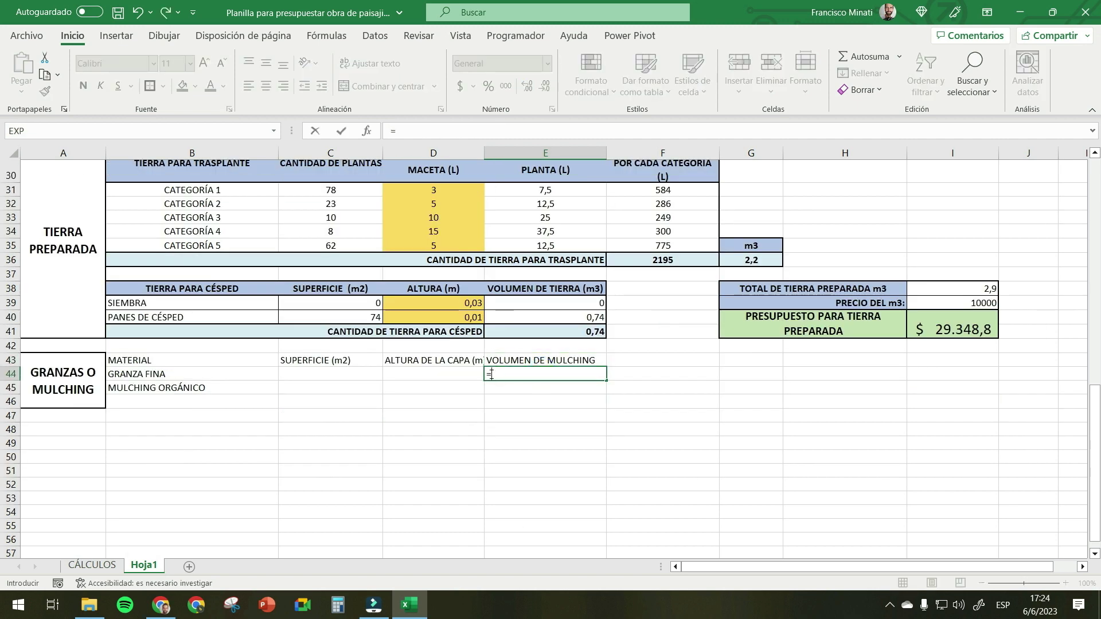
pyautogui.click(345, 374)
pyautogui.write('*')
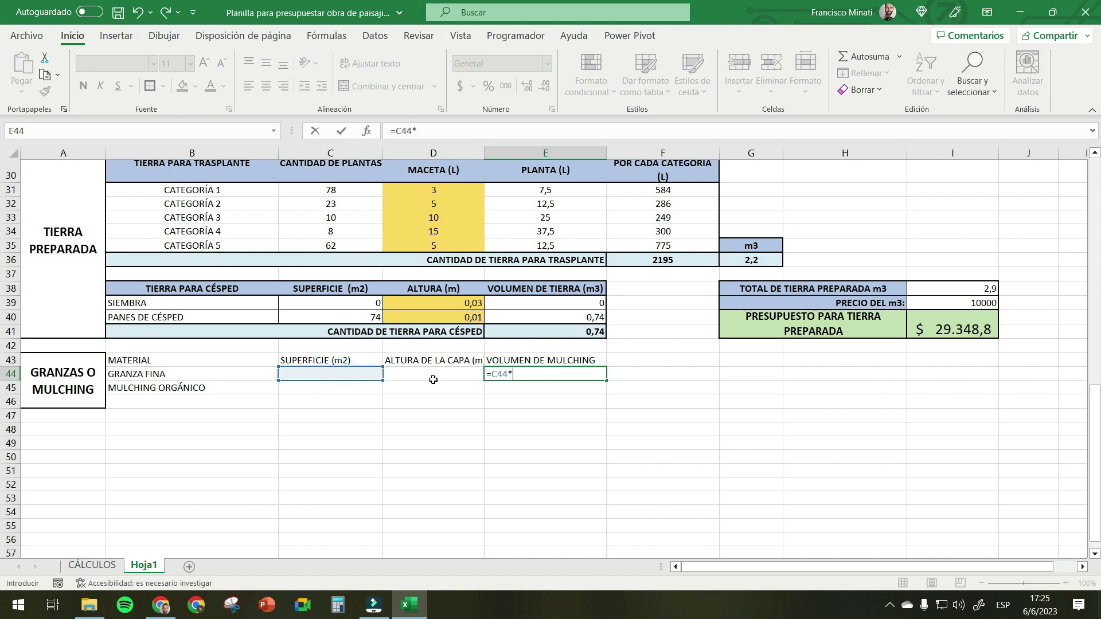
pyautogui.click(434, 379)
pyautogui.press('Return')
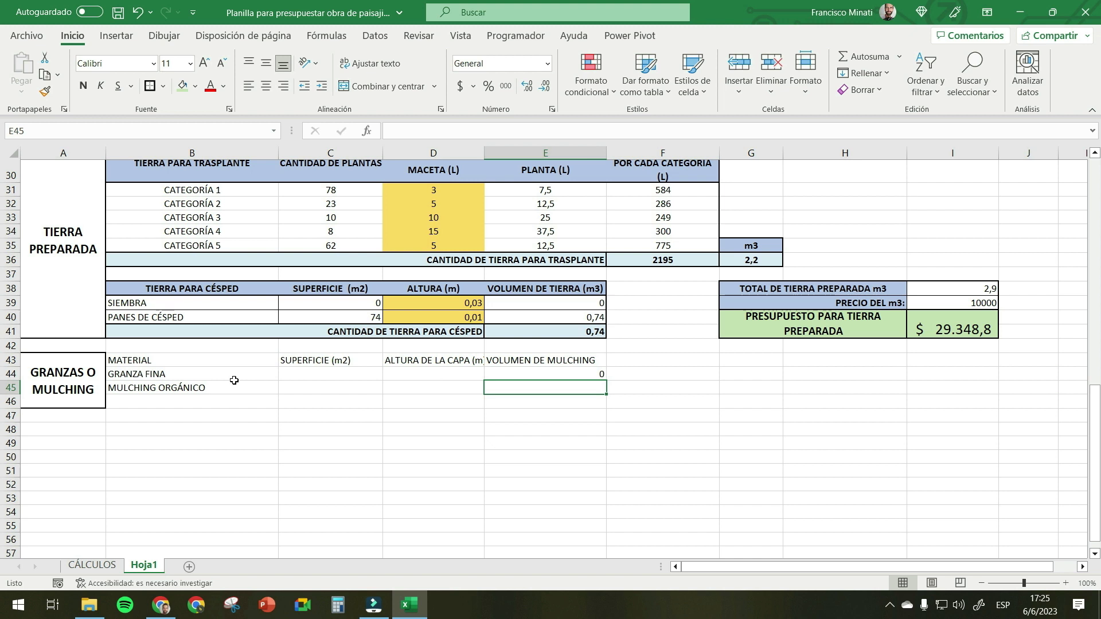
# - Link the GRANZA FINA surface in C44 to the SUPERFICIE DE CANTEROS value in C9
pyautogui.click(322, 373)
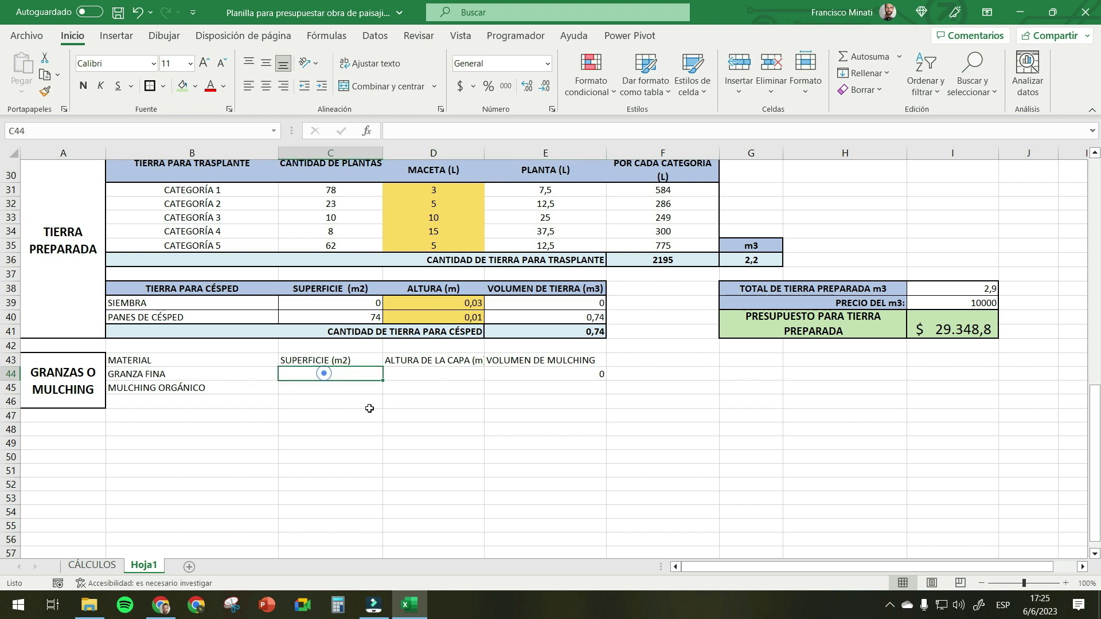
pyautogui.write('=')
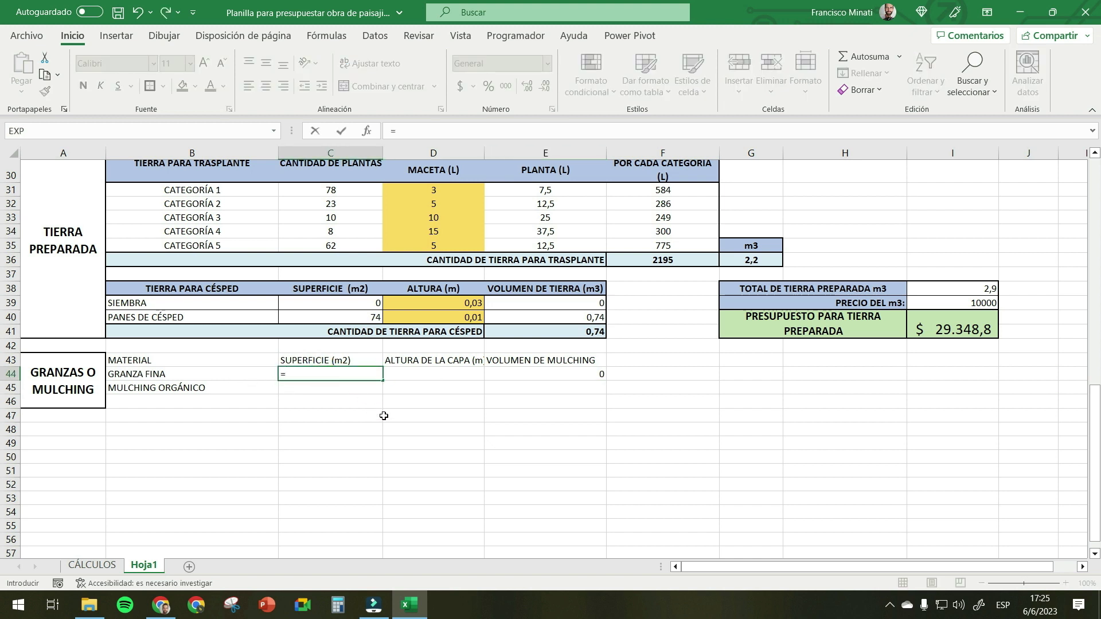
pyautogui.scroll(9, 229, 344)
pyautogui.click(332, 294)
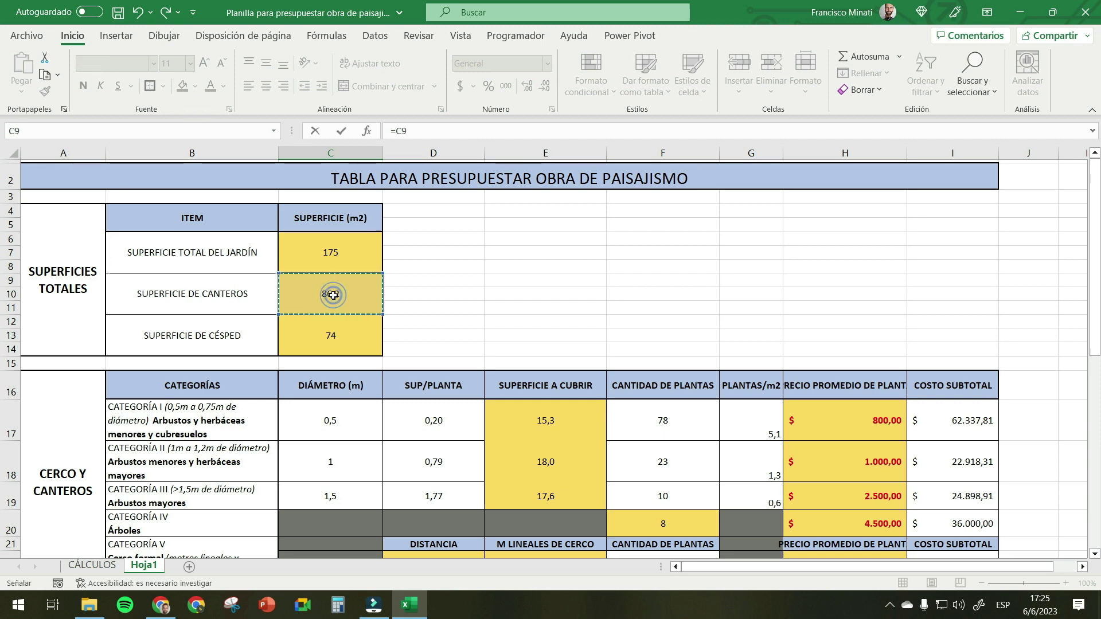
pyautogui.press('Return')
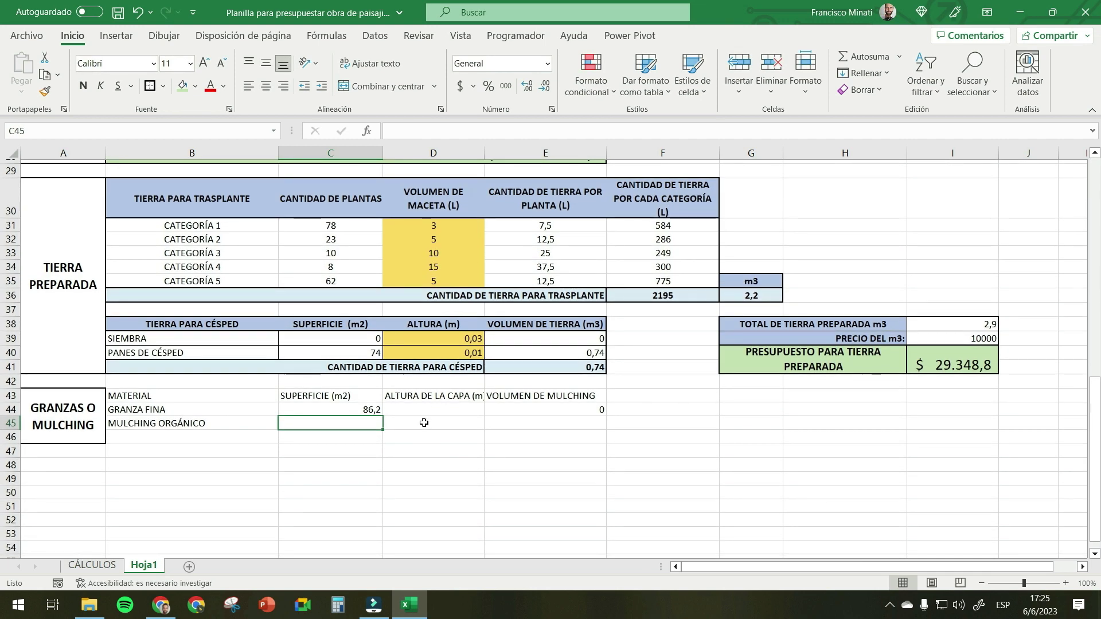
# - Enter a layer height of 0,03 m for GRANZA FINA in D44
pyautogui.click(435, 409)
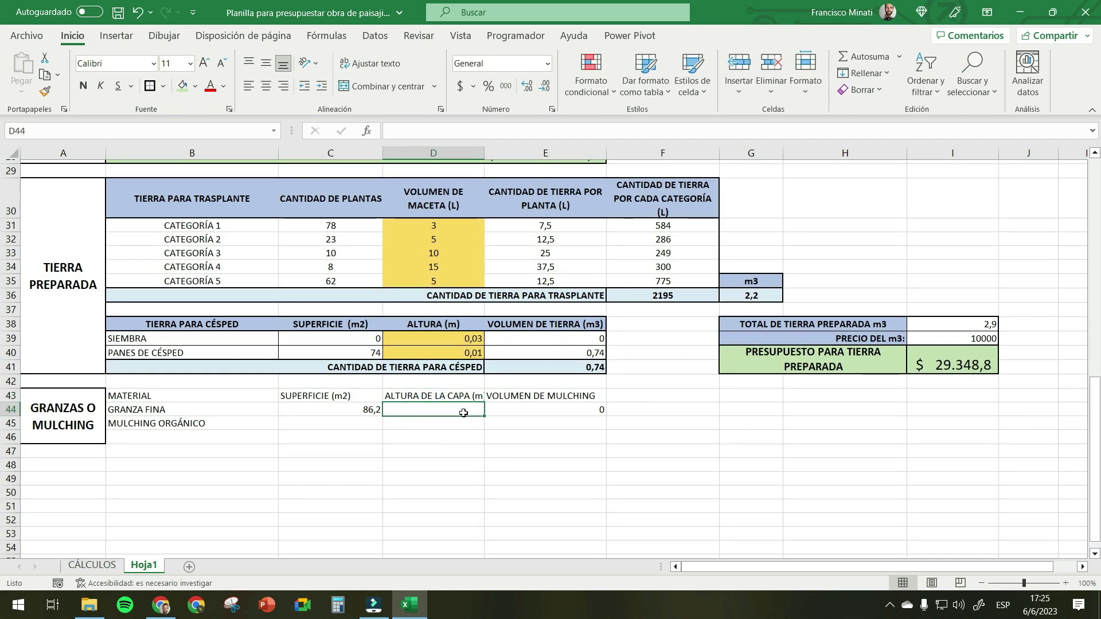
pyautogui.write('0,03')
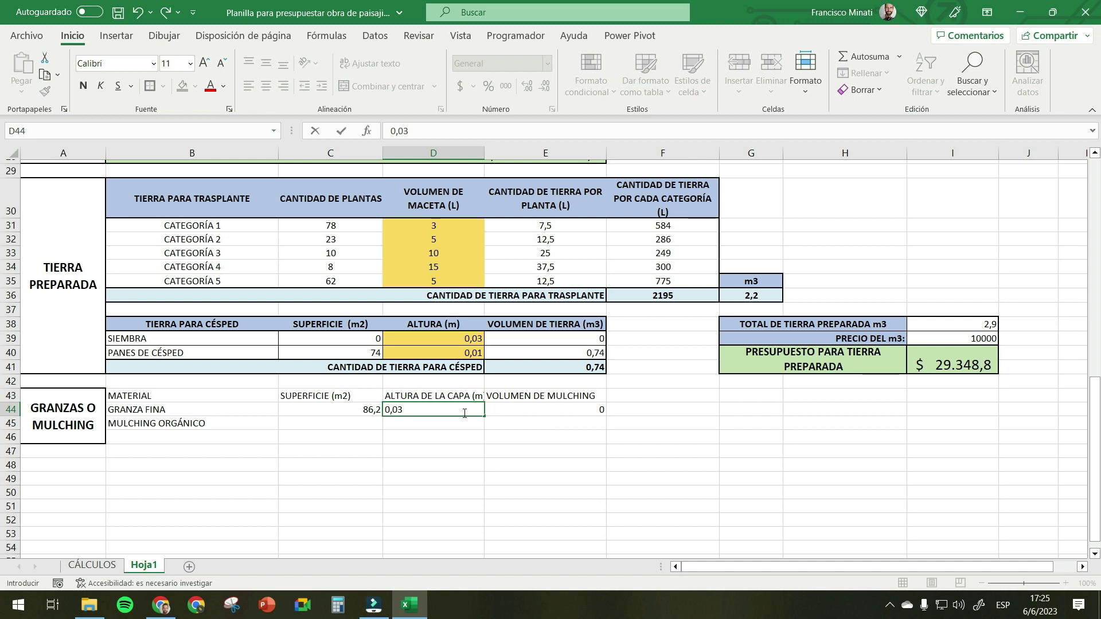
pyautogui.press('Return')
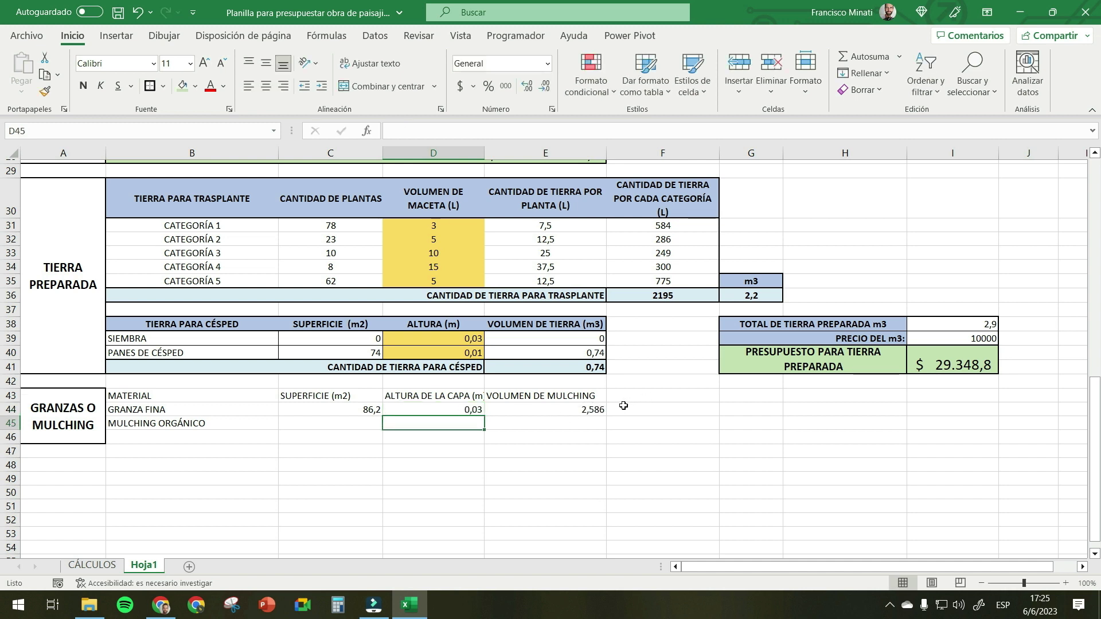
# - Reduce the volume in E44 to one decimal and add the unit (m3) to the VOLUMEN DE MULCHING heading in E43
pyautogui.click(597, 410)
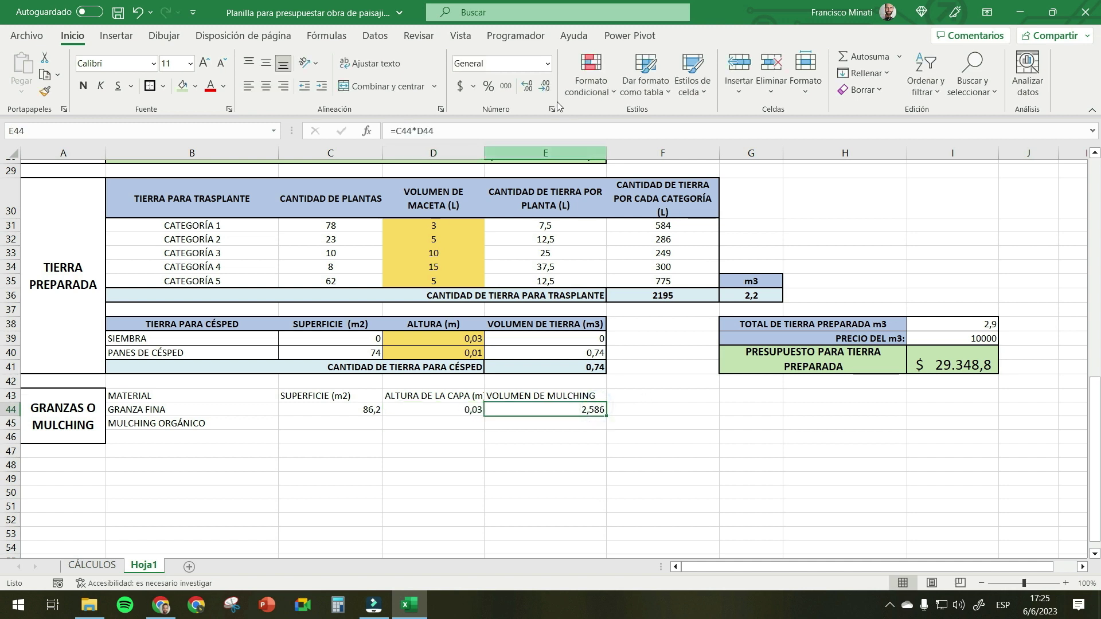
pyautogui.click(544, 86)
pyautogui.click(544, 86)
pyautogui.click(576, 428)
pyautogui.click(567, 395)
pyautogui.click(513, 131)
pyautogui.write('(m3)')
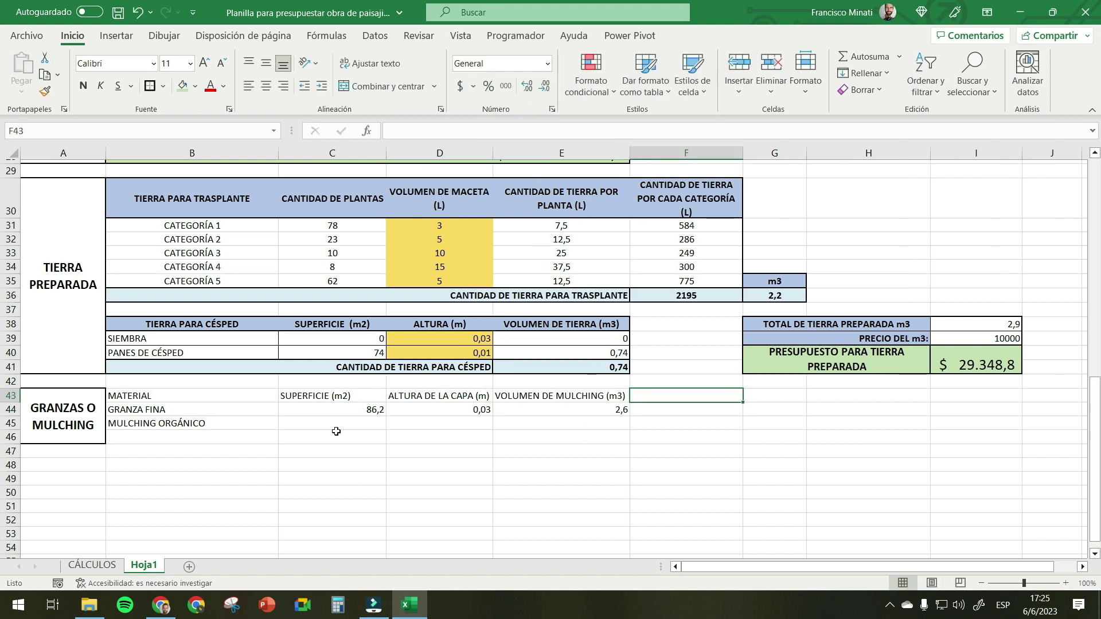
# - Copy the volume formula from E44 down to the MULCHING ORGÁNICO row in E45
pyautogui.click(217, 429)
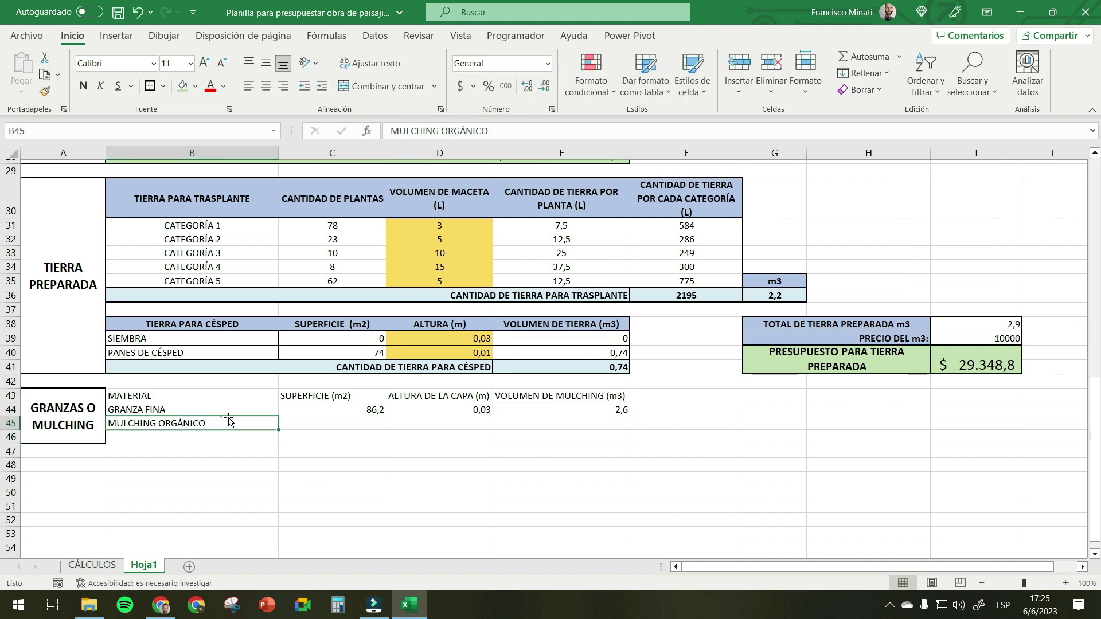
pyautogui.click(327, 422)
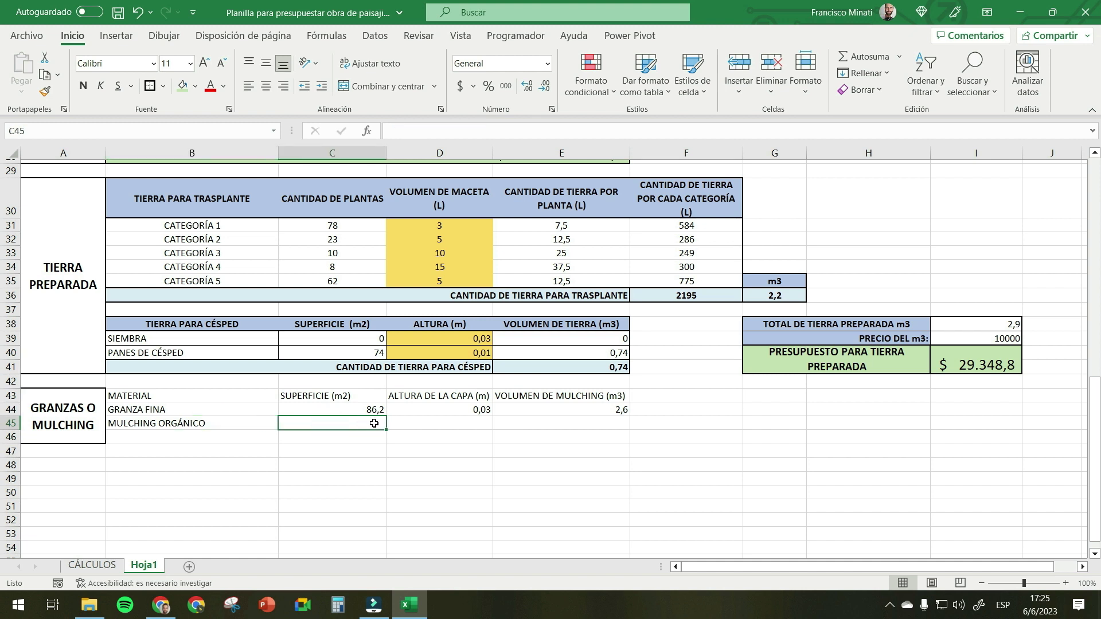
pyautogui.click(415, 422)
pyautogui.click(547, 408)
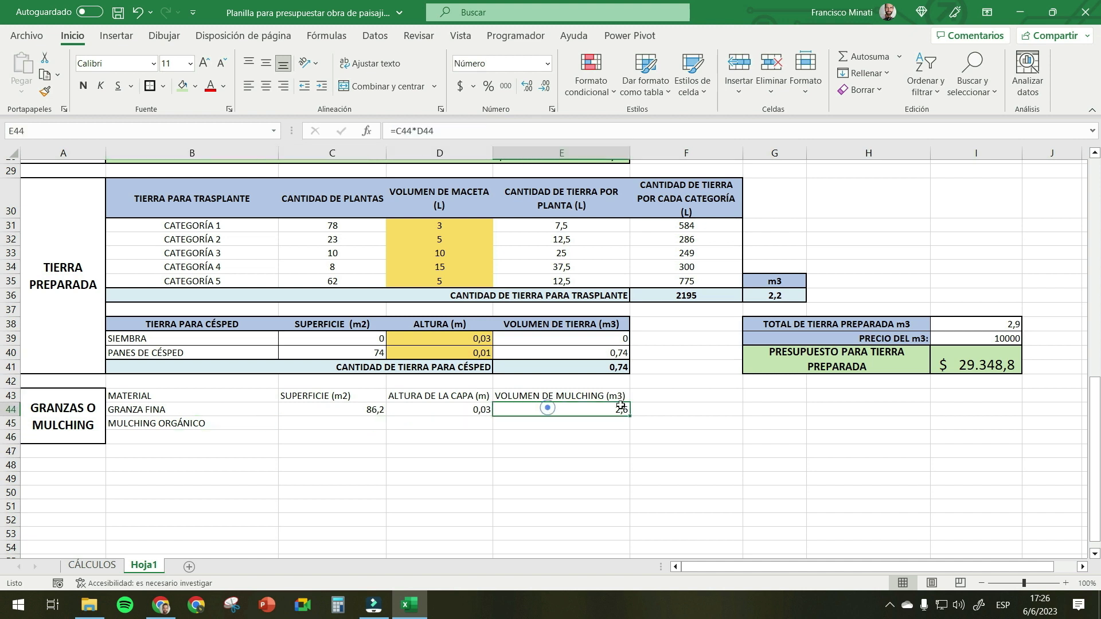
pyautogui.moveTo(630, 413); pyautogui.dragTo(629, 427)
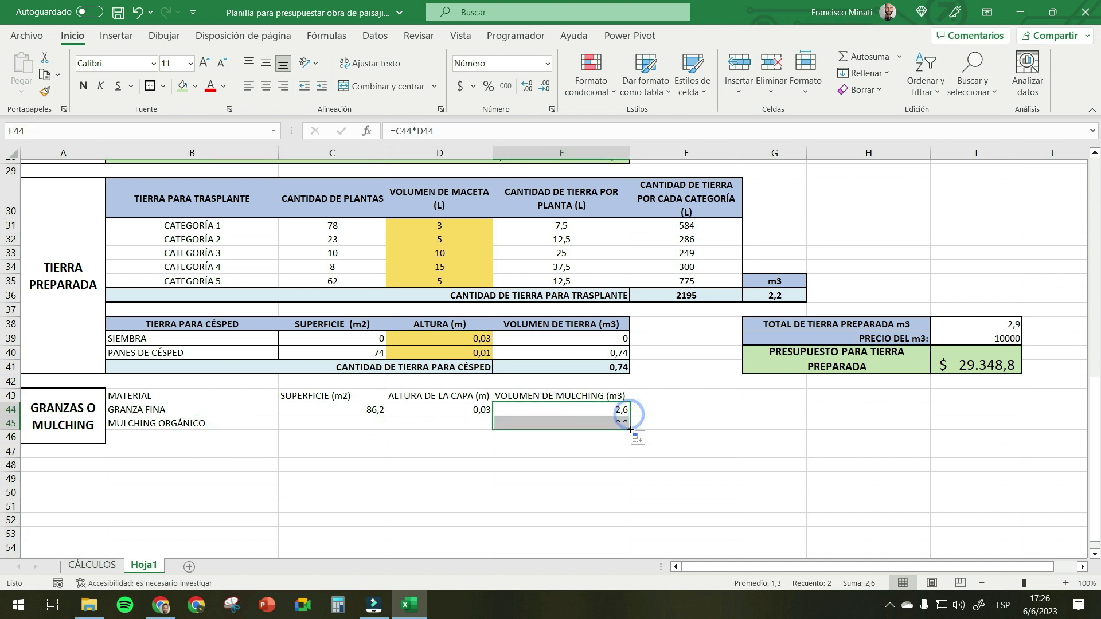
pyautogui.click(602, 453)
pyautogui.click(620, 423)
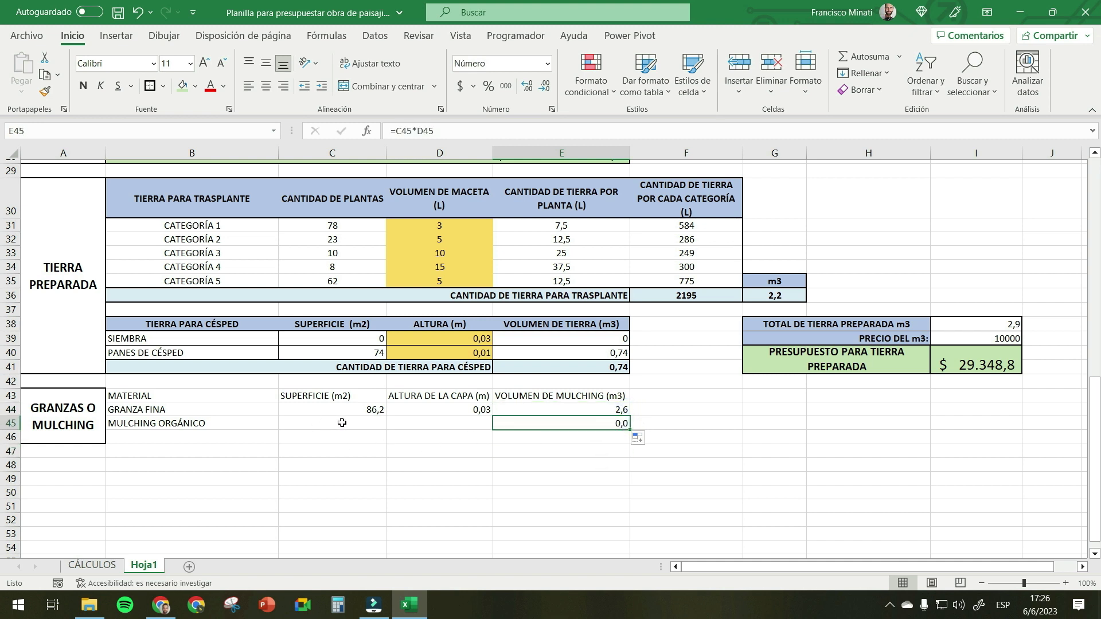
# - Enter the column headings PRECIO (m3) in F43 and SUBTOTAL in G43
pyautogui.click(684, 395)
pyautogui.write('PRECIO')
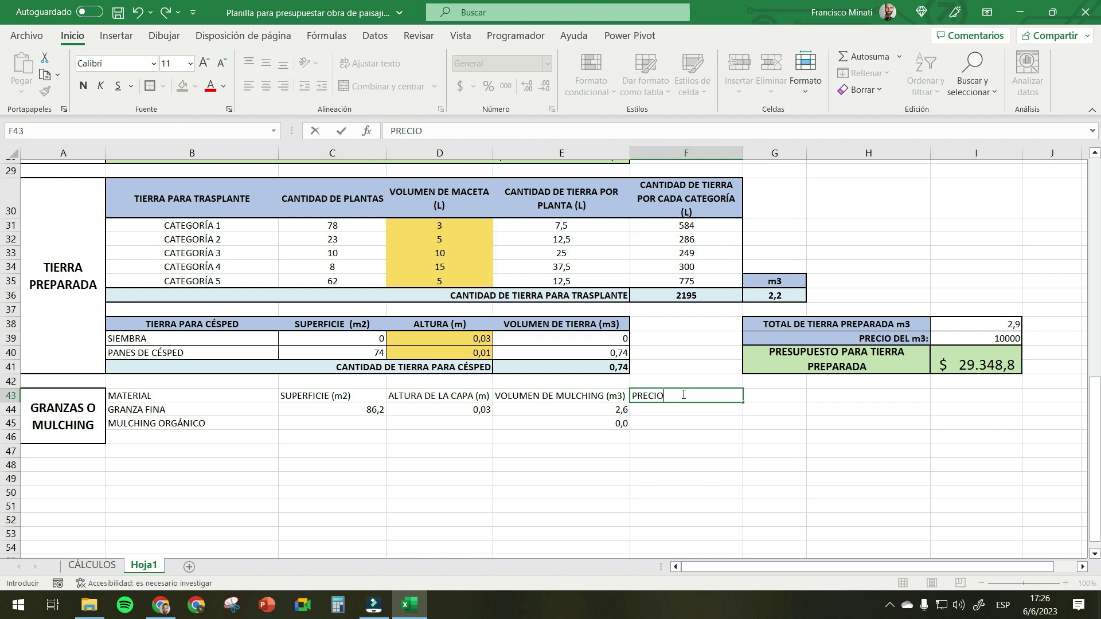
pyautogui.write(' (m3)')
pyautogui.press('Tab')
pyautogui.write('SUBTOTAL')
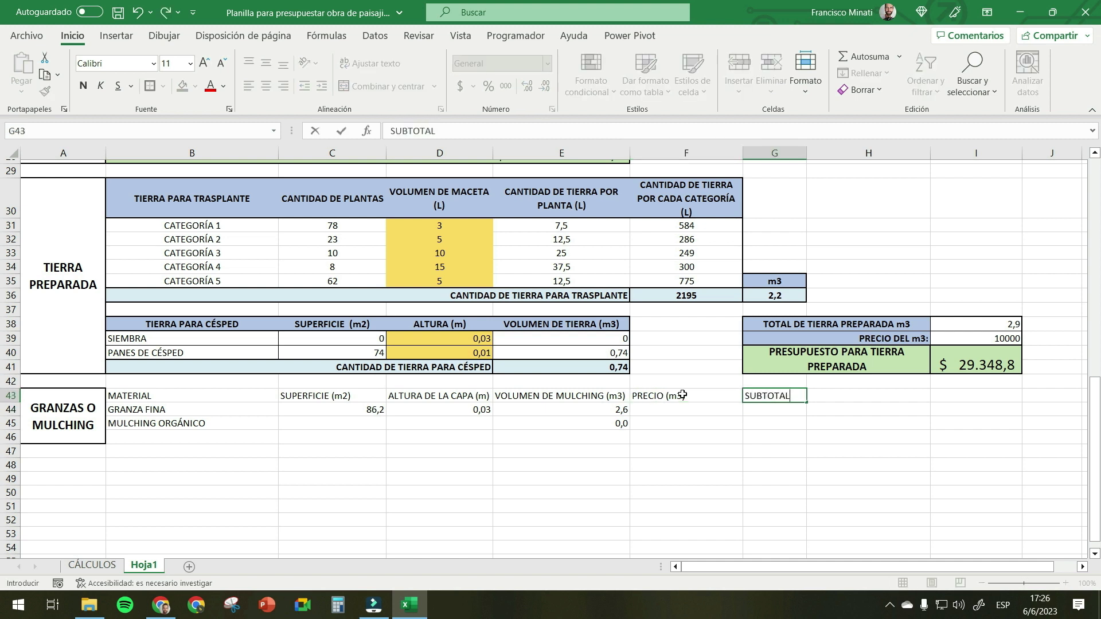
pyautogui.press('Return')
# - Enter a price of 8500 for both GRANZA FINA and MULCHING ORGÁNICO in F44 and F45
pyautogui.press('Left')
pyautogui.write('8500')
pyautogui.press('Return')
pyautogui.write('8500')
pyautogui.press('Return')
# - Format the prices in F44:F45 as accounting currency with a yellow fill and bold red text
pyautogui.press('Up')
pyautogui.press('Up')
pyautogui.press('Right')
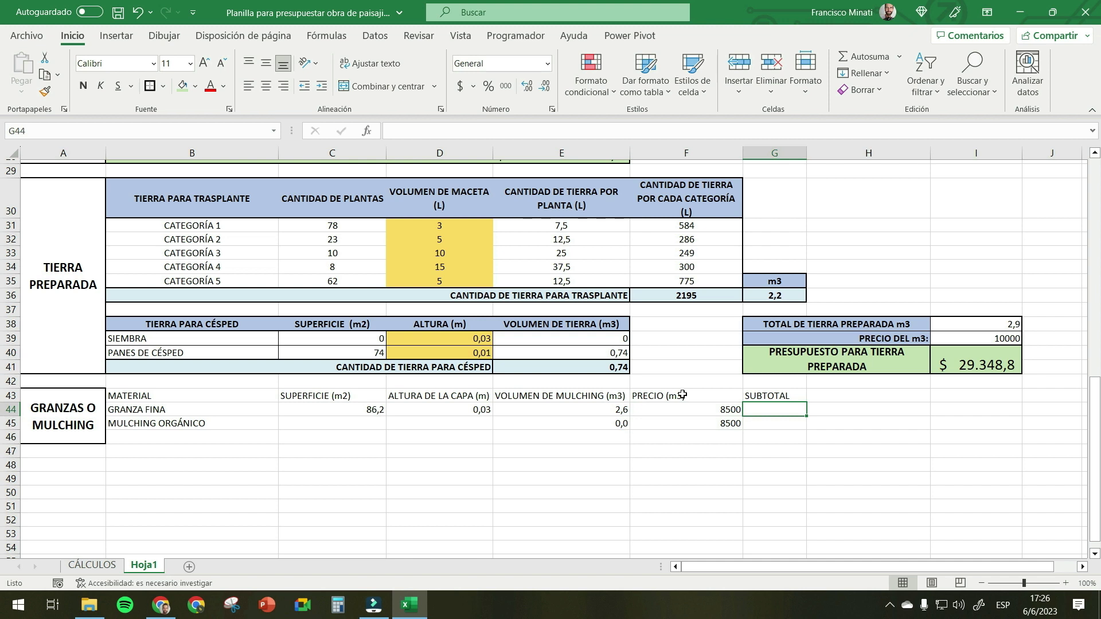
pyautogui.press('Left')
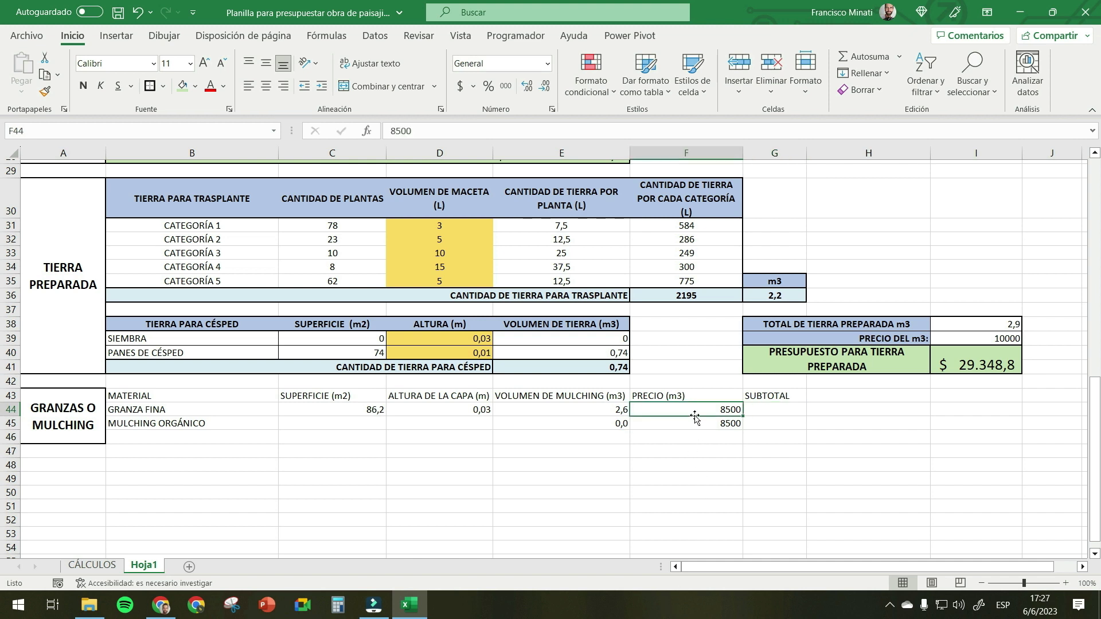
pyautogui.moveTo(694, 417); pyautogui.dragTo(695, 424)
pyautogui.click(195, 86)
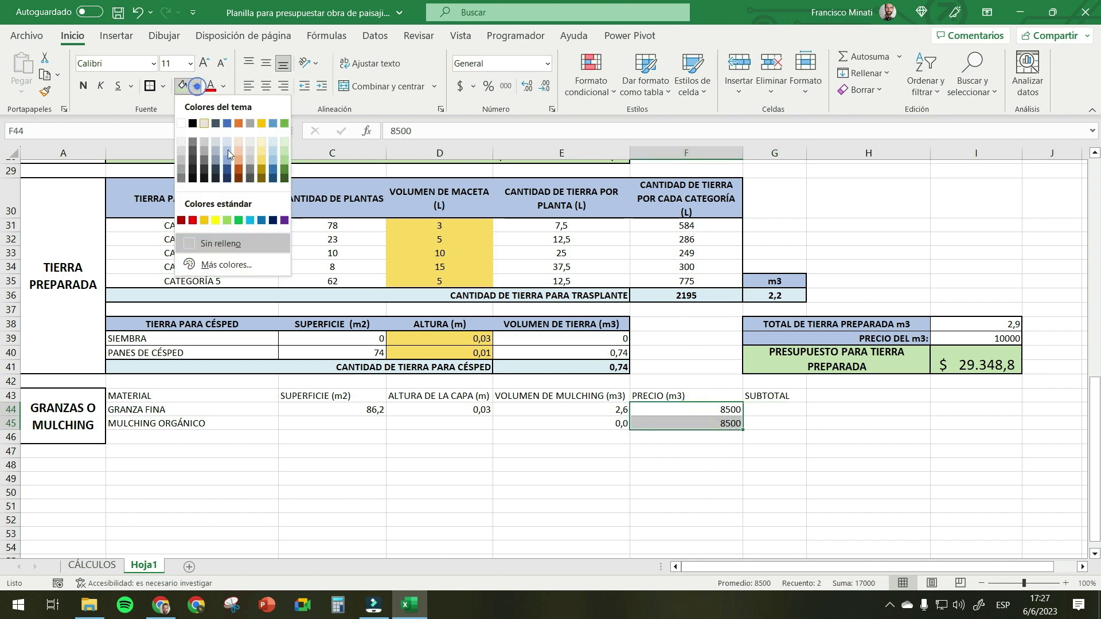
pyautogui.click(261, 160)
pyautogui.click(460, 86)
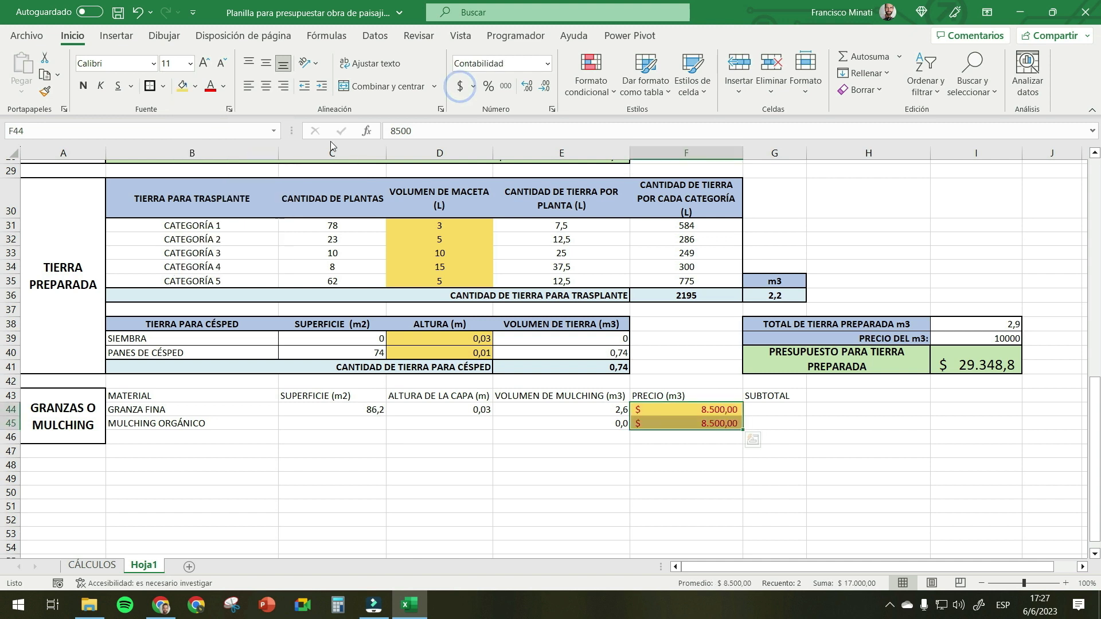
pyautogui.hotkey('ctrl', 'n')
pyautogui.click(698, 406)
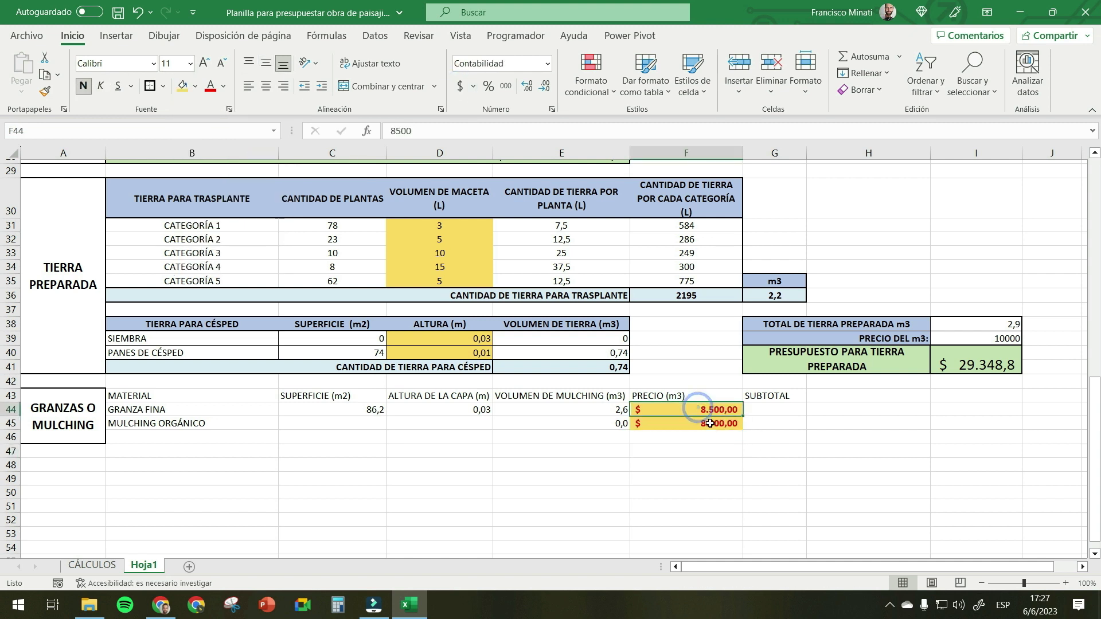
# - Calculate the GRANZA FINA subtotal in G44 as =F44*E44 and copy the formula down to G45
pyautogui.click(753, 412)
pyautogui.click(771, 395)
pyautogui.click(780, 412)
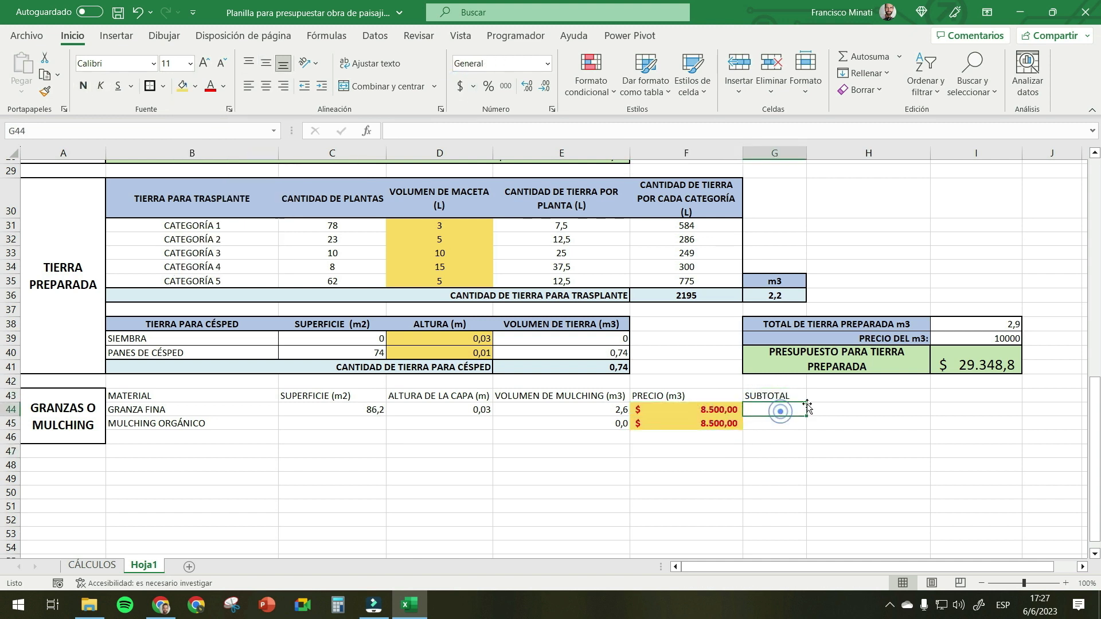
pyautogui.write('=')
pyautogui.click(683, 412)
pyautogui.write('*')
pyautogui.click(591, 407)
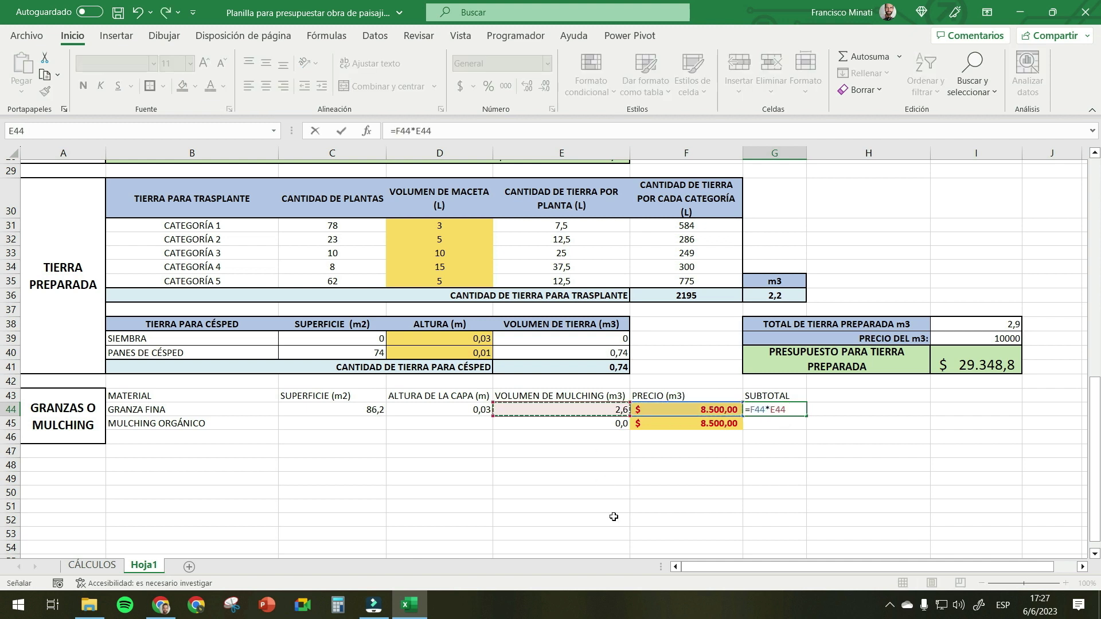
pyautogui.press('Return')
pyautogui.click(783, 412)
pyautogui.doubleClick(809, 415)
pyautogui.click(774, 505)
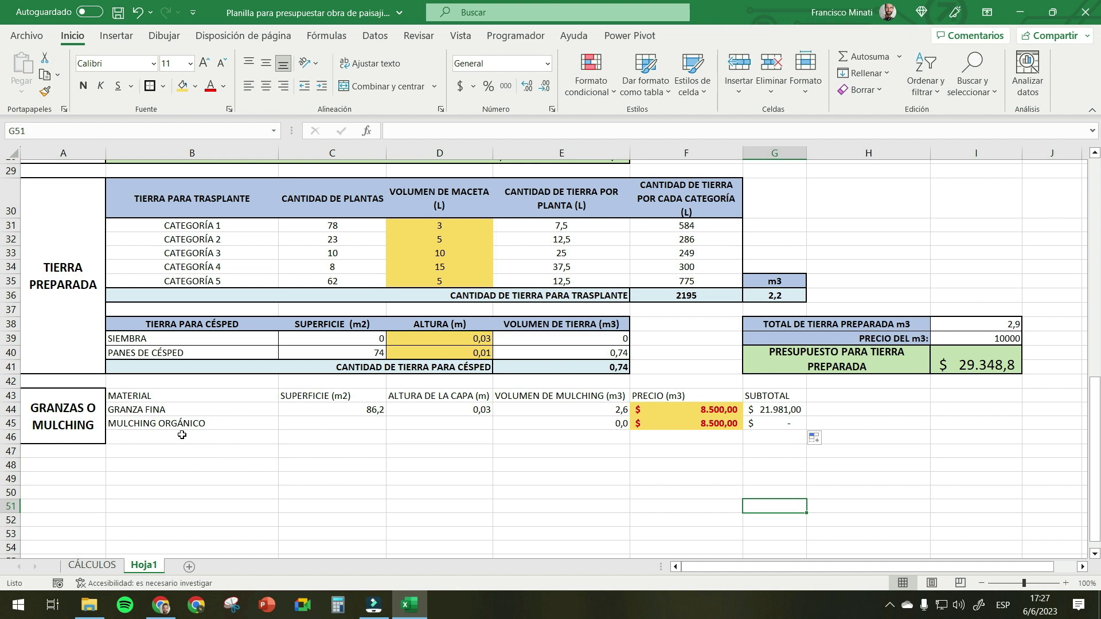
# - Merge B46:F46 and enter the label PRESUPUESTO PARA MULCHING O GRANZA
pyautogui.moveTo(181, 437); pyautogui.dragTo(691, 439)
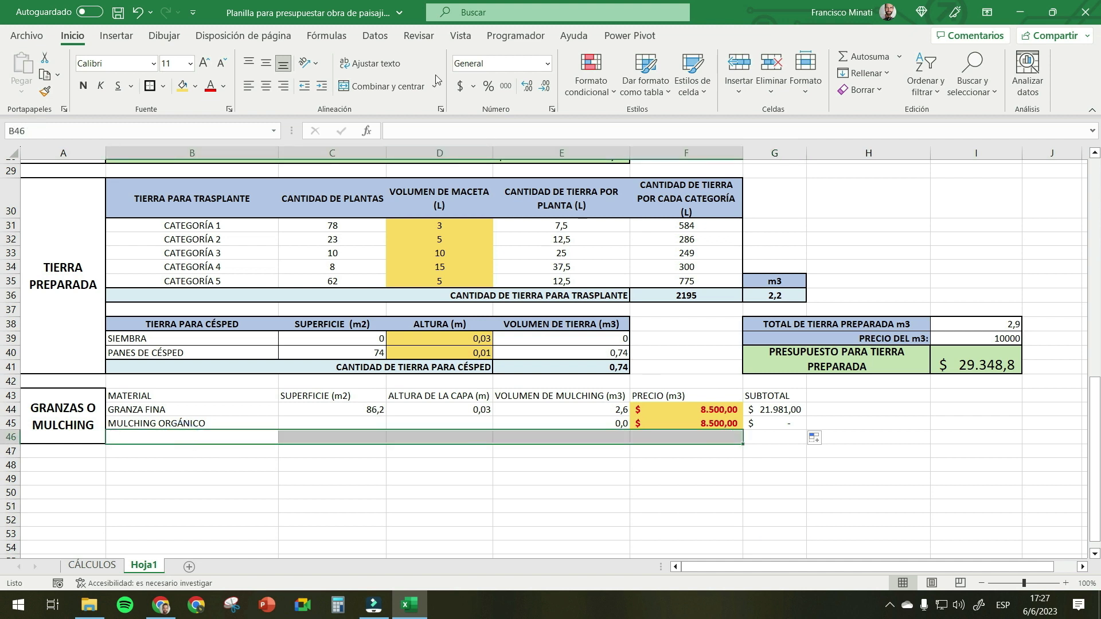
pyautogui.click(396, 90)
pyautogui.write('PRE')
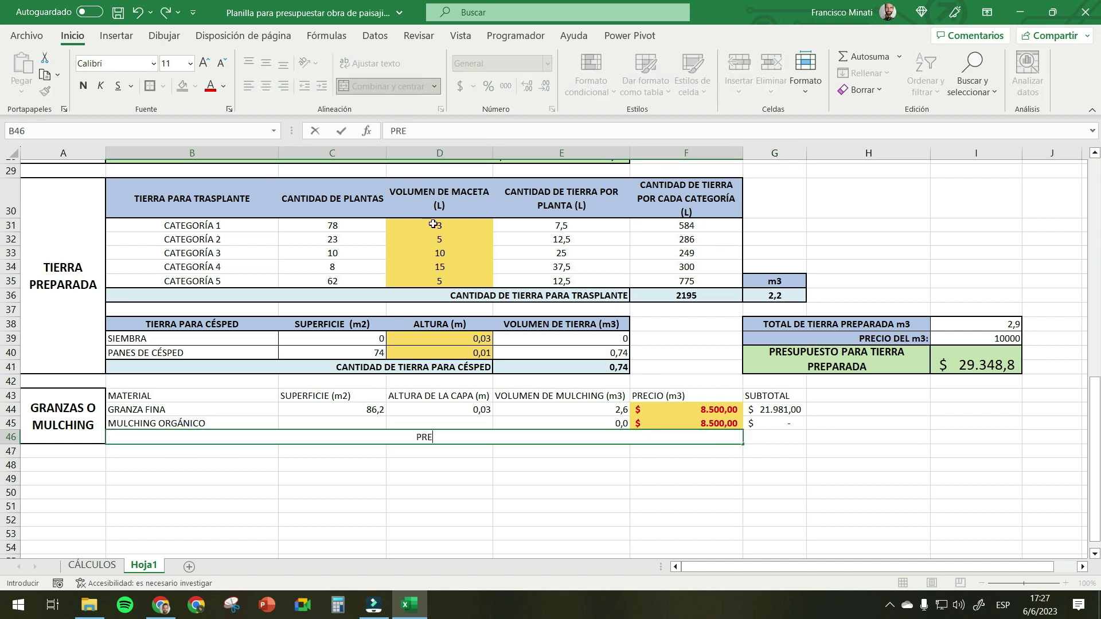
pyautogui.write('SUPUESTO PARA M')
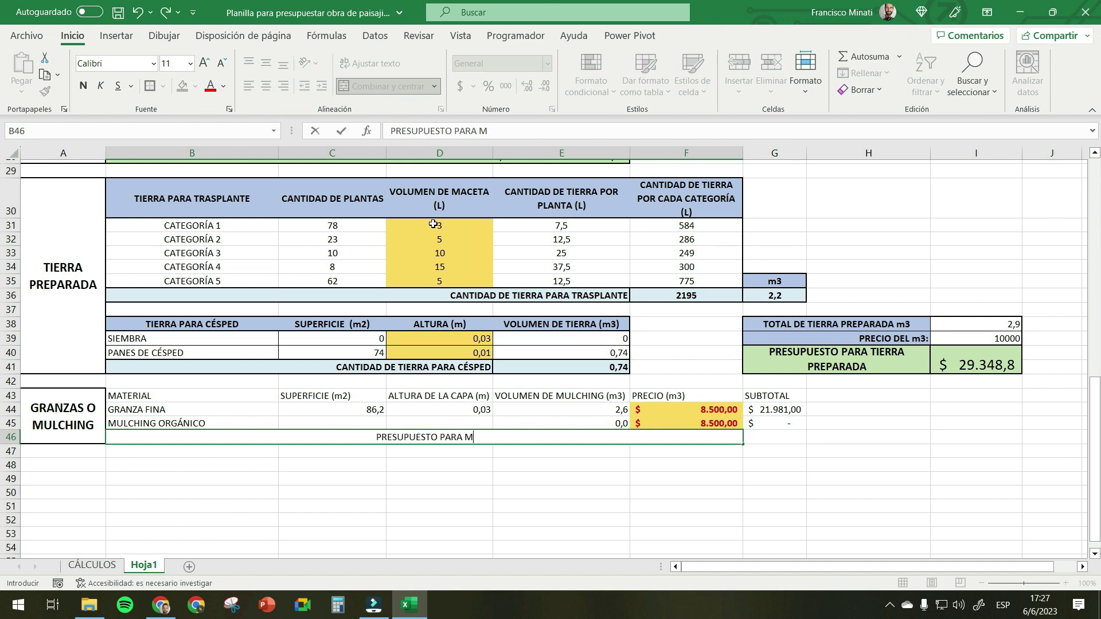
pyautogui.write('ULCHING O GRANZA')
pyautogui.press('Return')
# - Total the subtotals in G46 with =SUMA(G44:G45)
pyautogui.moveTo(146, 395); pyautogui.dragTo(764, 435)
pyautogui.click(771, 474)
pyautogui.click(774, 438)
pyautogui.write('=')
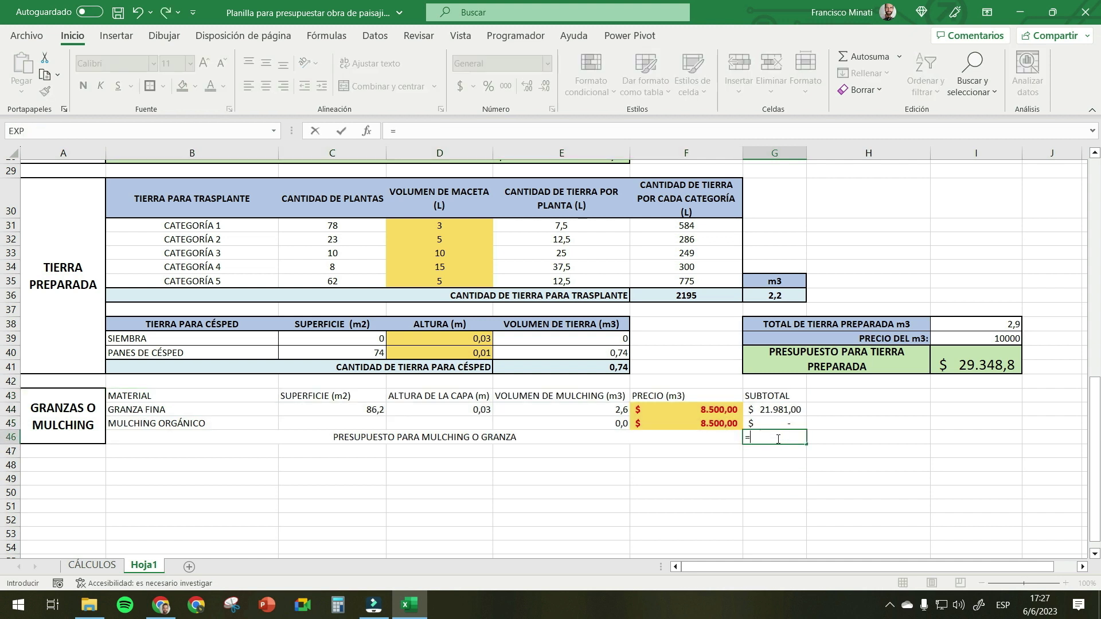
pyautogui.write('SU')
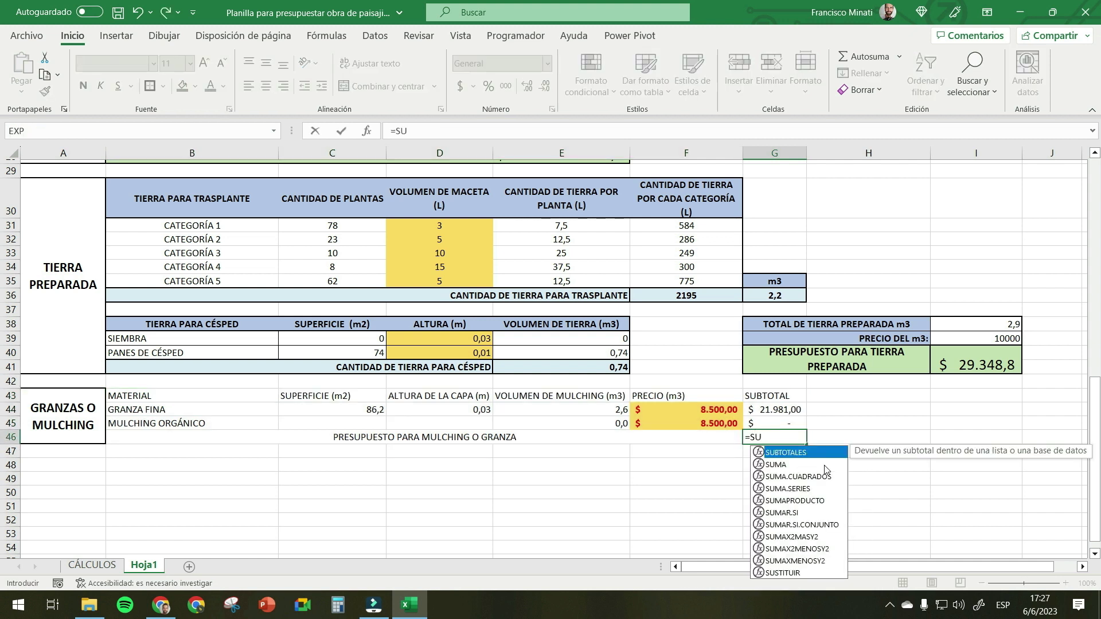
pyautogui.doubleClick(824, 465)
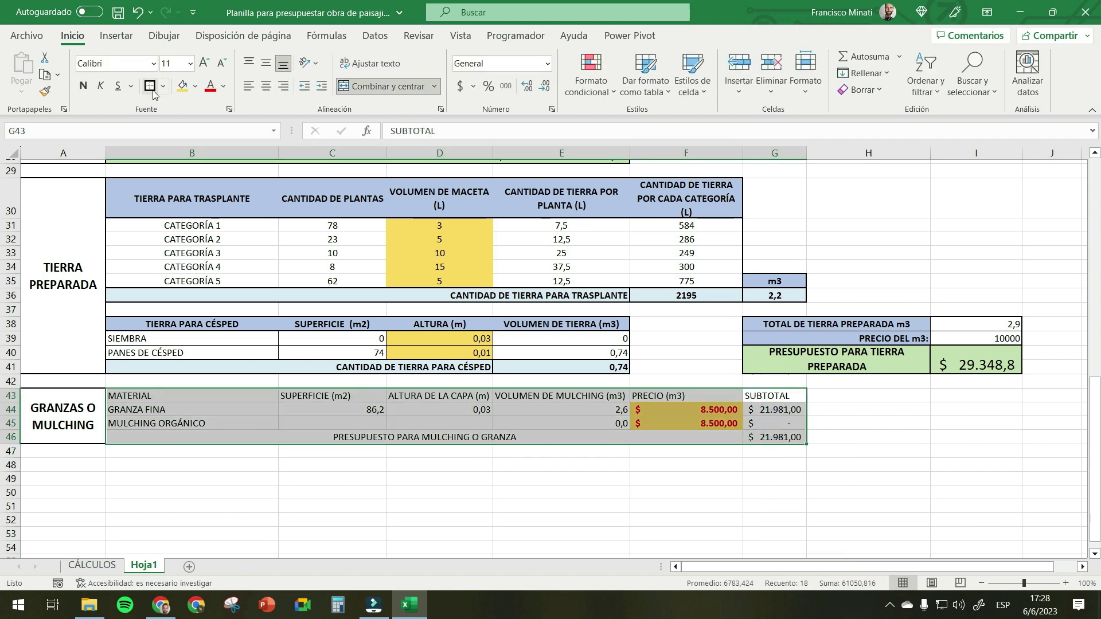
# - Format B43:G46 like the tables above, with borders, a bold blue heading row and a bold green budget row
pyautogui.click(195, 86)
pyautogui.click(189, 134)
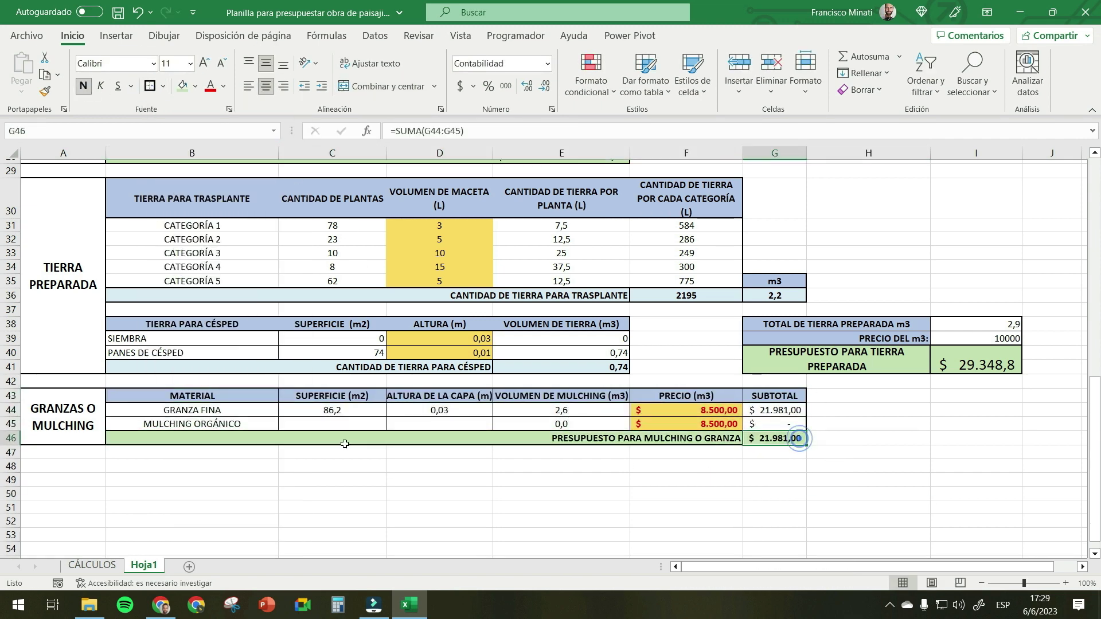
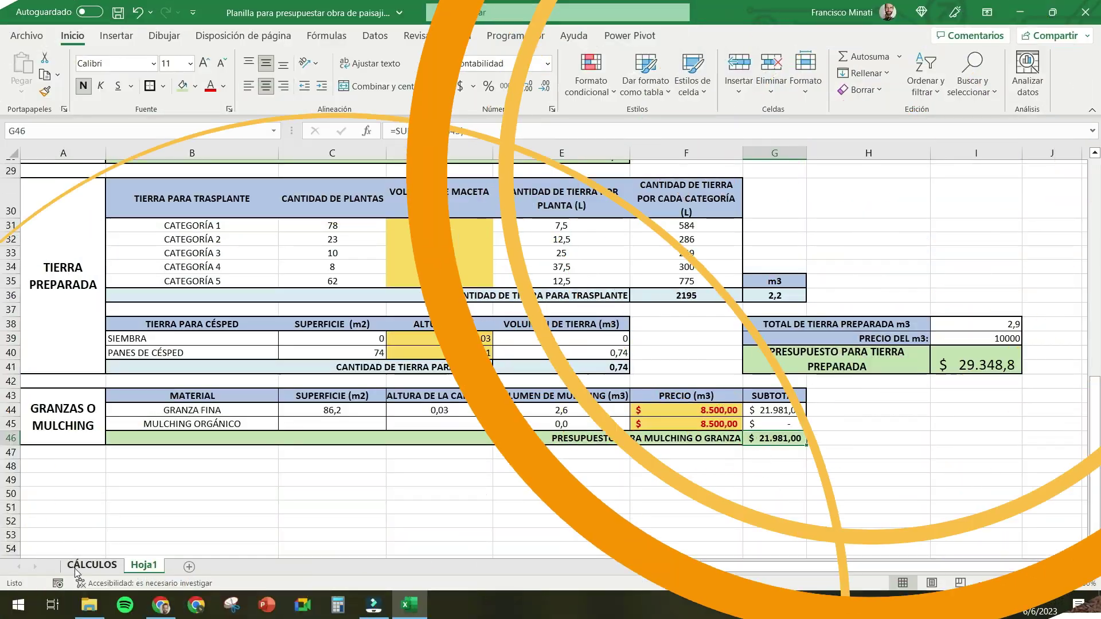
# - Enter the section label DIVISORES DE CANTEROS in the merged cells A48:A51 of Hoja1, following the CÁLCULOS sheet
pyautogui.scroll(-2, 96, 431)
pyautogui.click(96, 431)
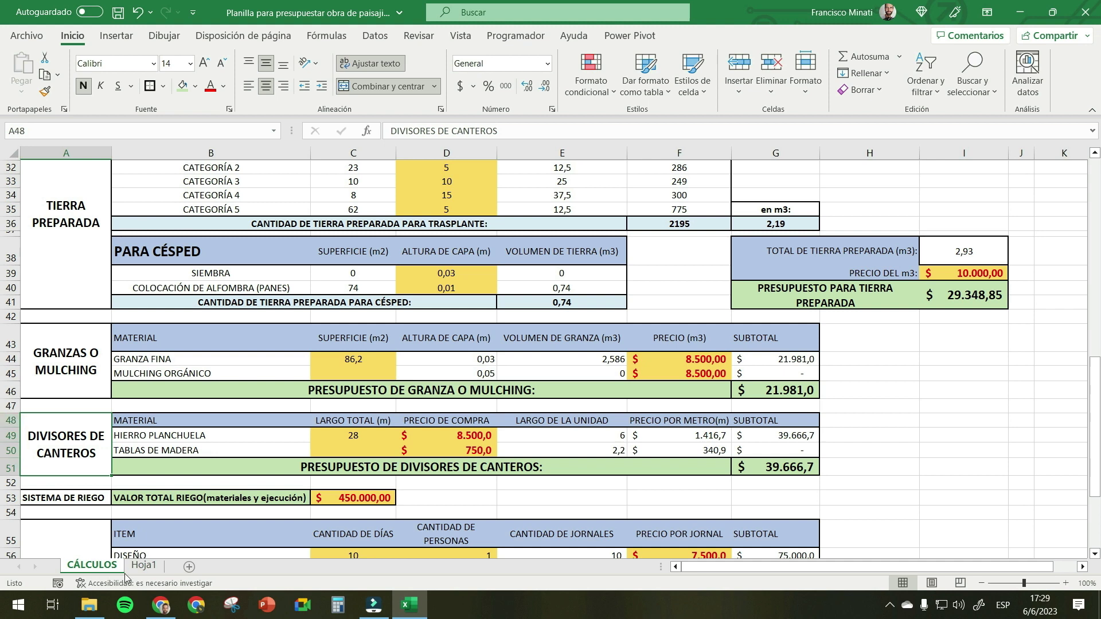
pyautogui.hotkey('ctrl', 'pagedown')
pyautogui.write('DIVISORES DE CANTEROS')
# - Enter the heading MATERIAL in B48, with HIERRO PLANCHUELA in B49 and TABLAS DE MADERA in B50
pyautogui.hotkey('ctrl', 'pageup')
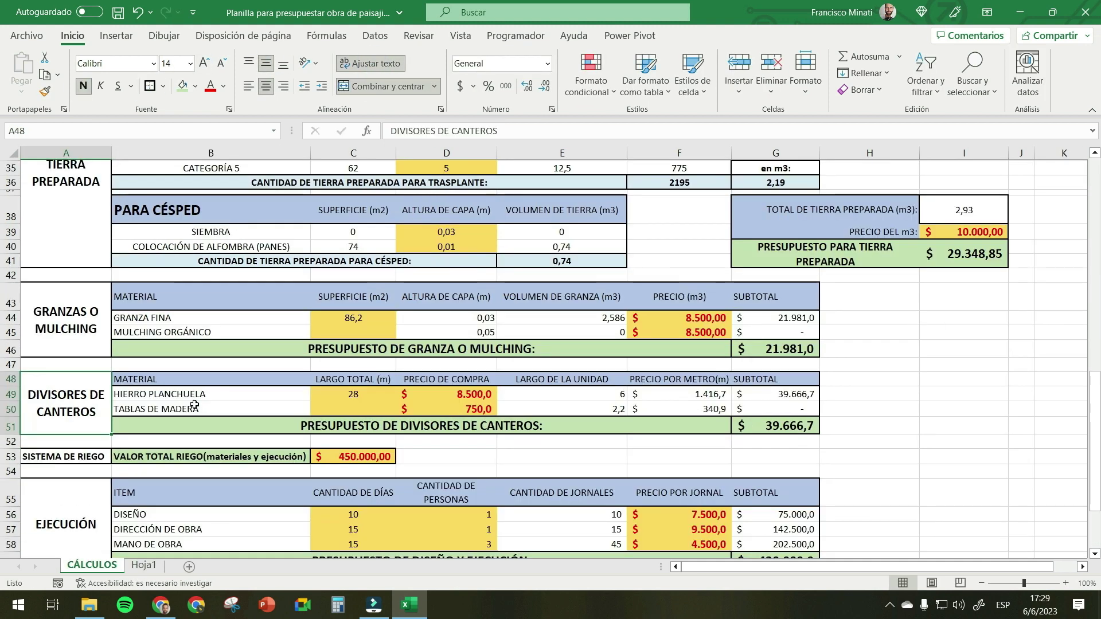
pyautogui.click(188, 379)
pyautogui.click(189, 394)
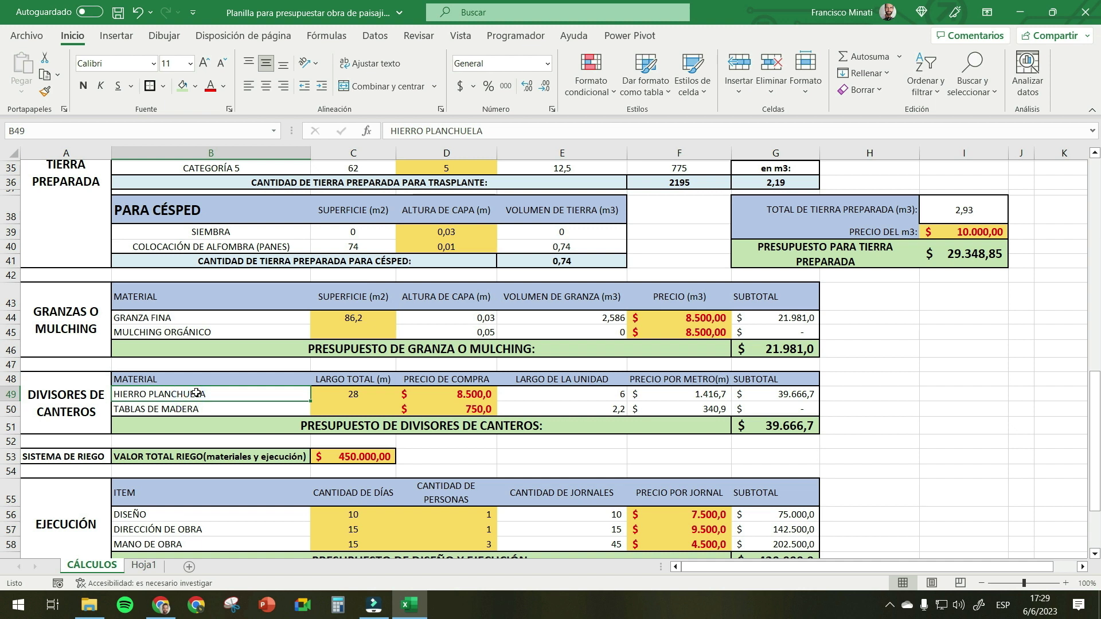
pyautogui.click(169, 411)
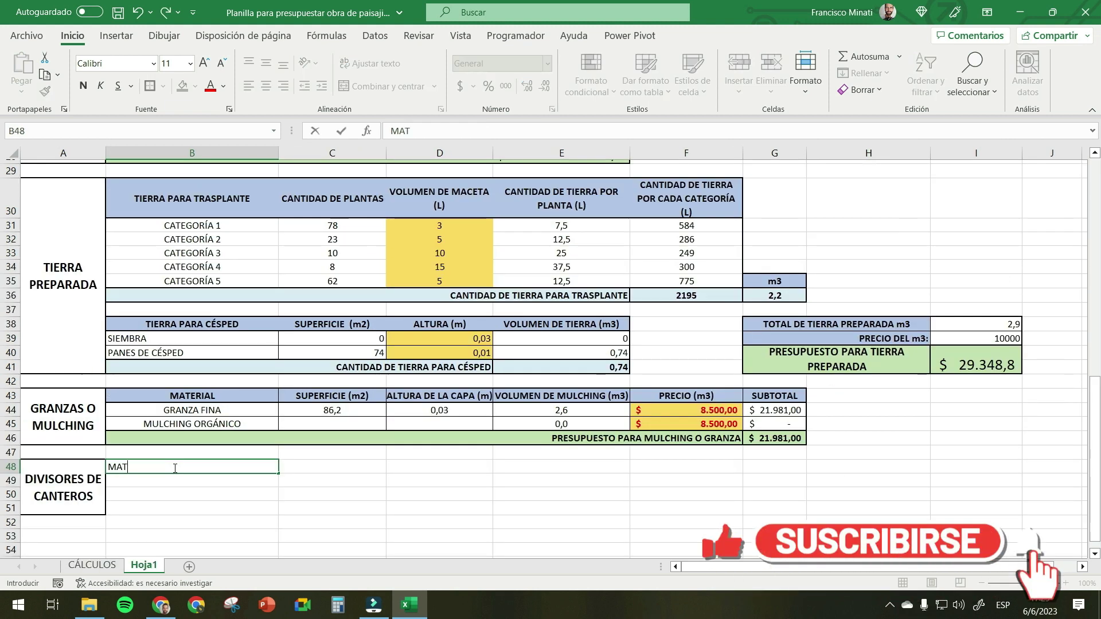
pyautogui.write('ERIAL')
pyautogui.press('Return')
pyautogui.write('HIERRO PLANCHUELA')
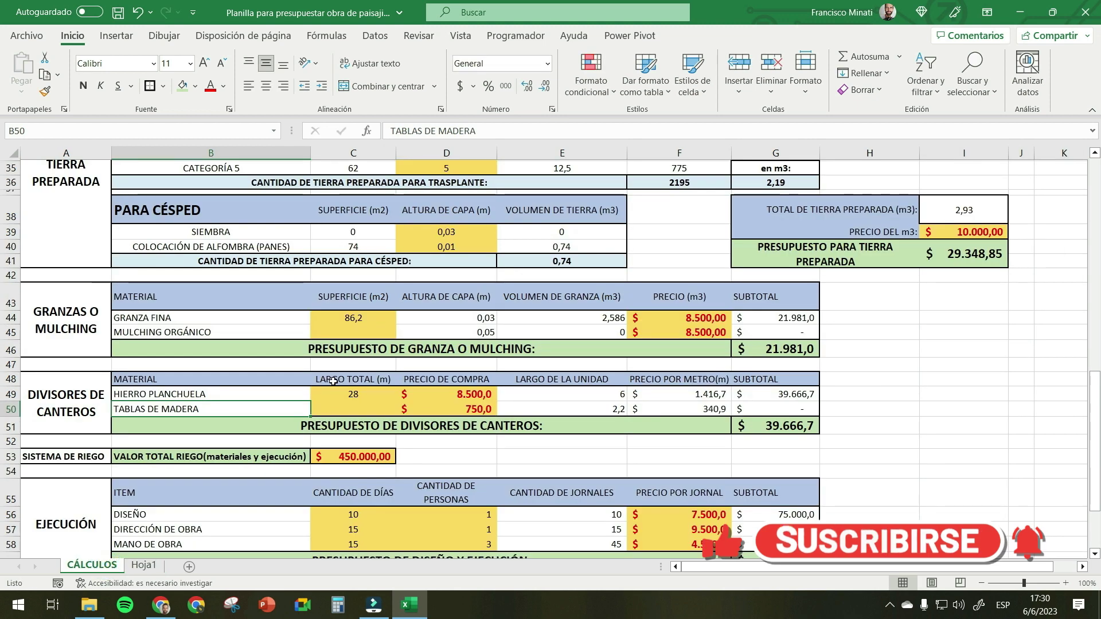
# - Enter the heading LARGO TOTAL (m) in C48 and fill C49:C50 with the light gold input colour
pyautogui.click(333, 380)
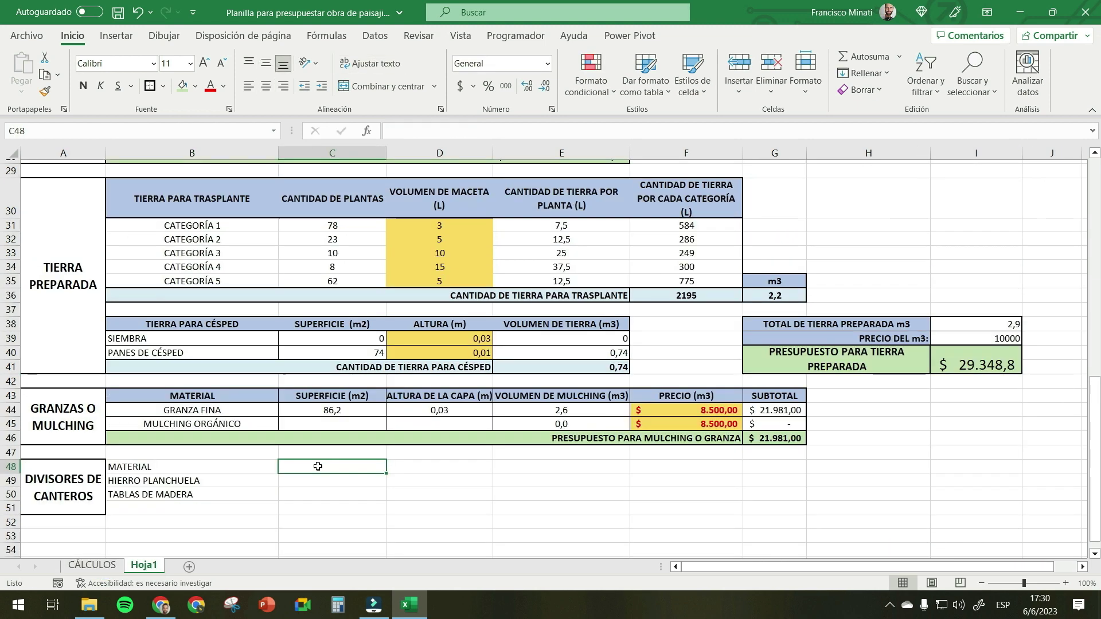
pyautogui.write('LARGO TOTAL (m)')
pyautogui.moveTo(332, 480); pyautogui.dragTo(332, 494)
pyautogui.click(195, 86)
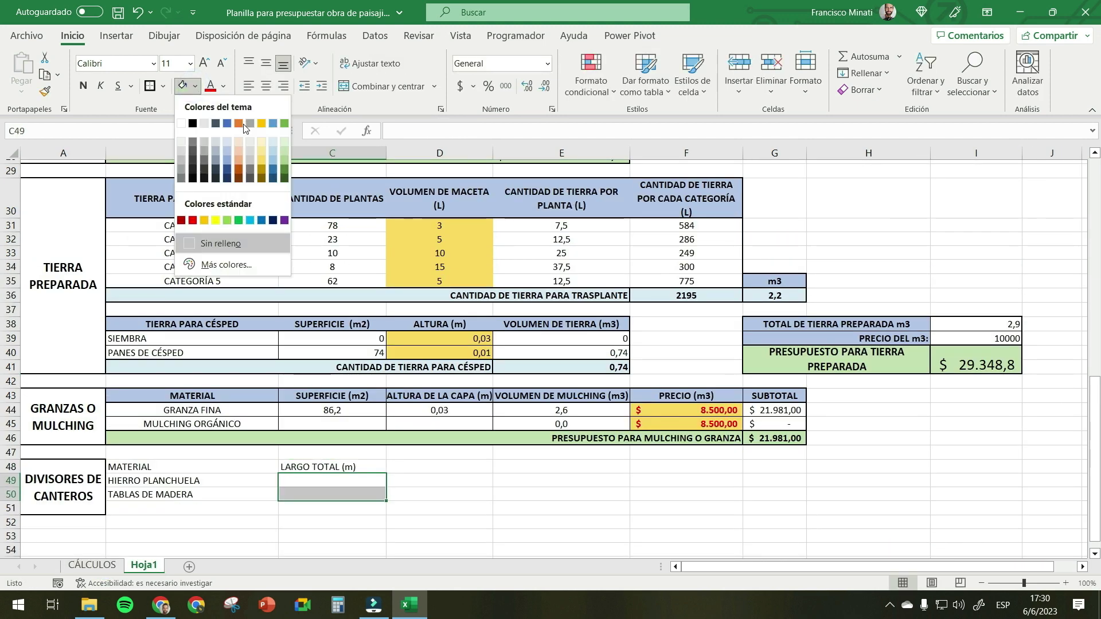
pyautogui.click(264, 165)
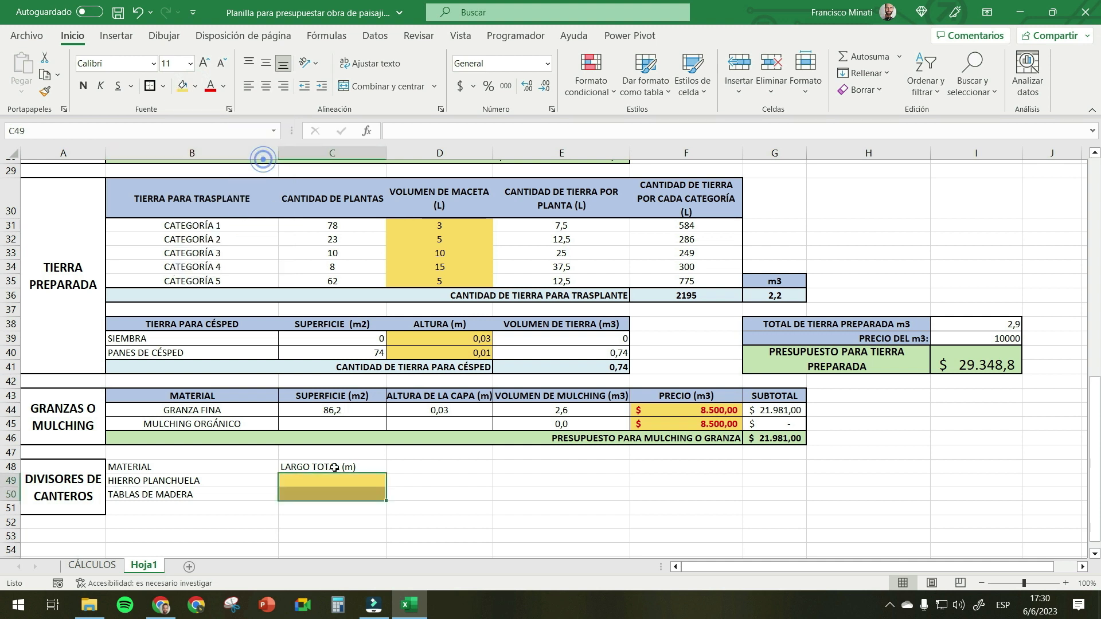
pyautogui.click(352, 512)
pyautogui.moveTo(347, 480); pyautogui.dragTo(349, 493)
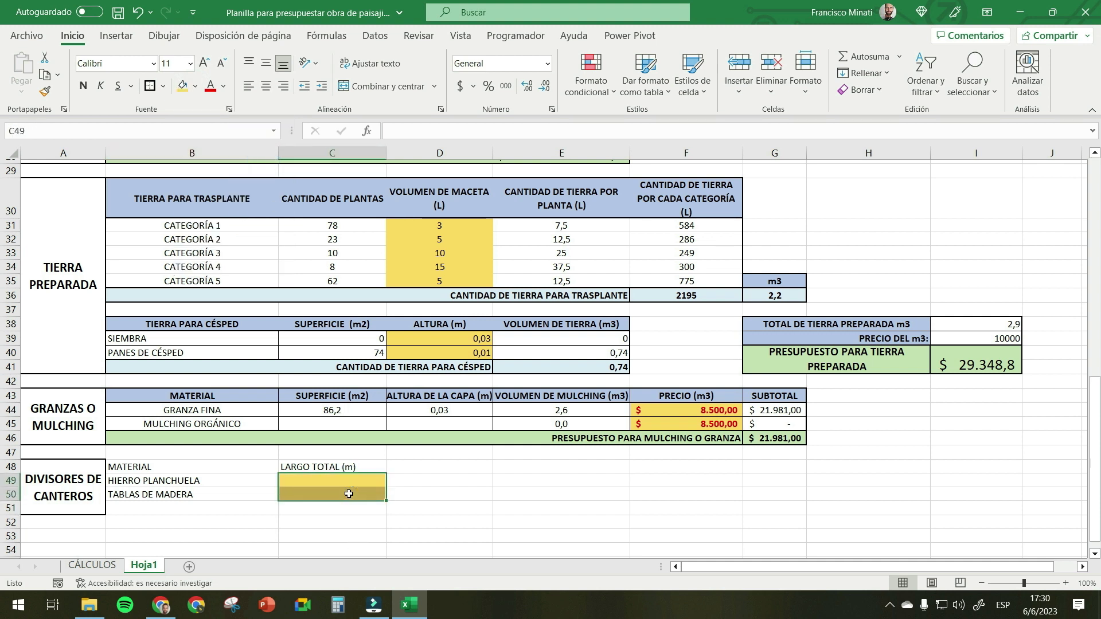
# - Add the headings PRECIO DE COMPRA in D48 and LARGO DE LA UNIDAD in E48
pyautogui.click(424, 467)
pyautogui.write('PRECIO DE COM')
pyautogui.click(543, 466)
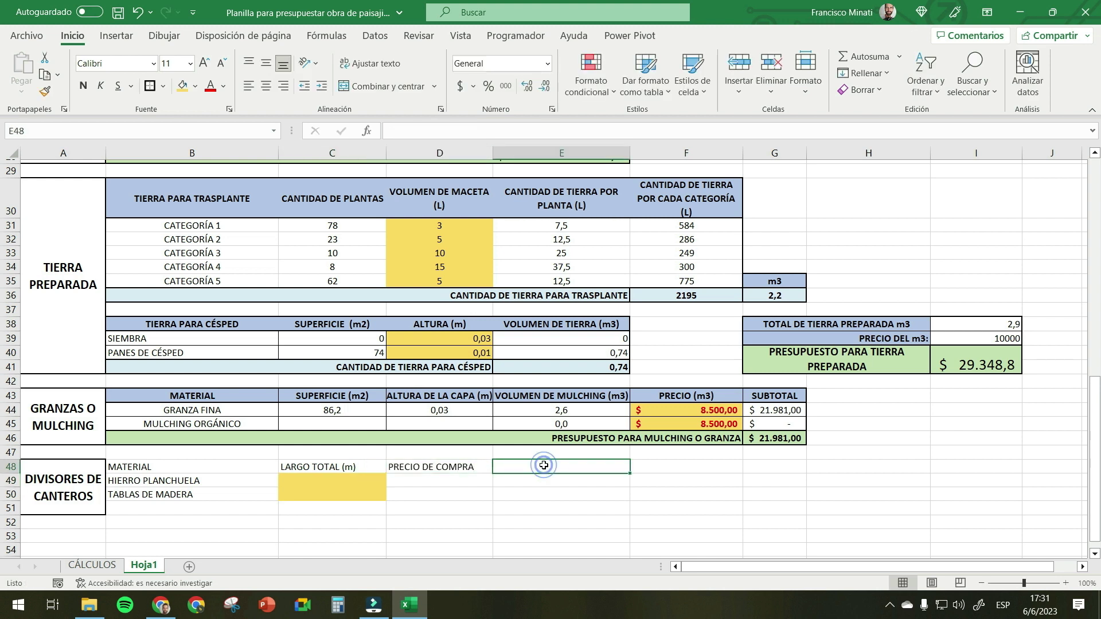
pyautogui.write('LARGO DE LA UNIDAD')
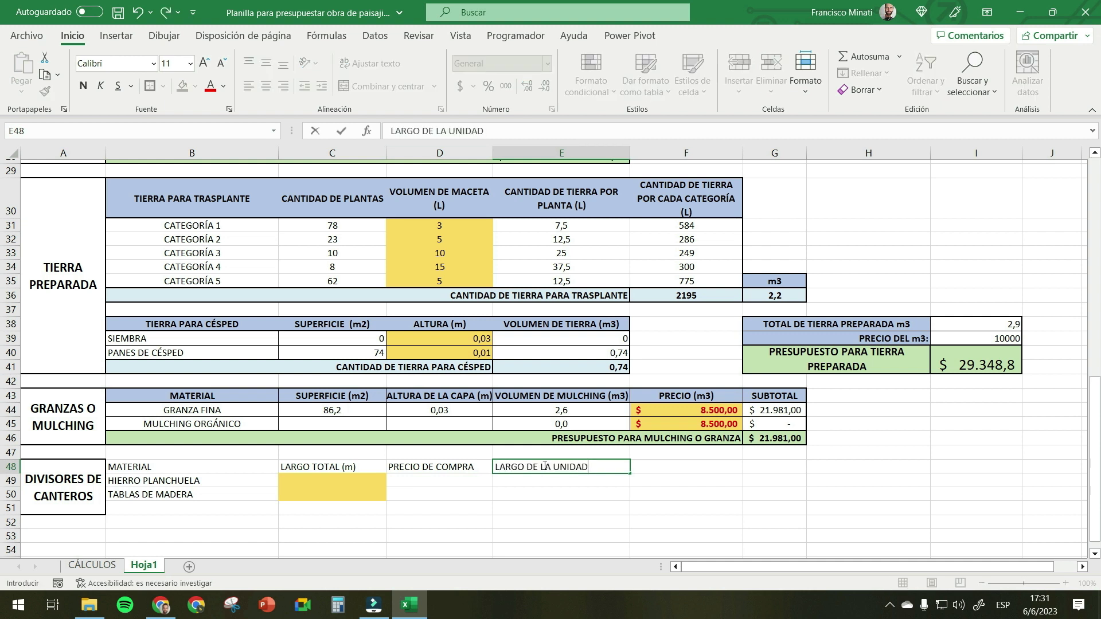
pyautogui.press('Return')
# - Enter the HIERRO PLANCHUELA purchase price 8500 in D49 and its unit length 6 in E49
pyautogui.press('Left')
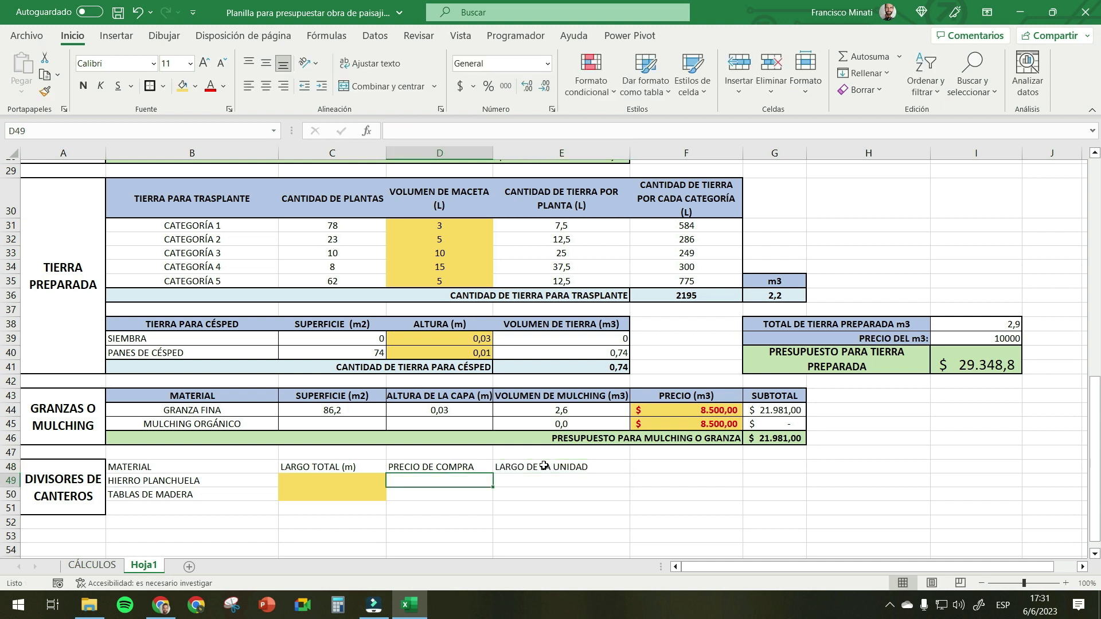
pyautogui.write('8500')
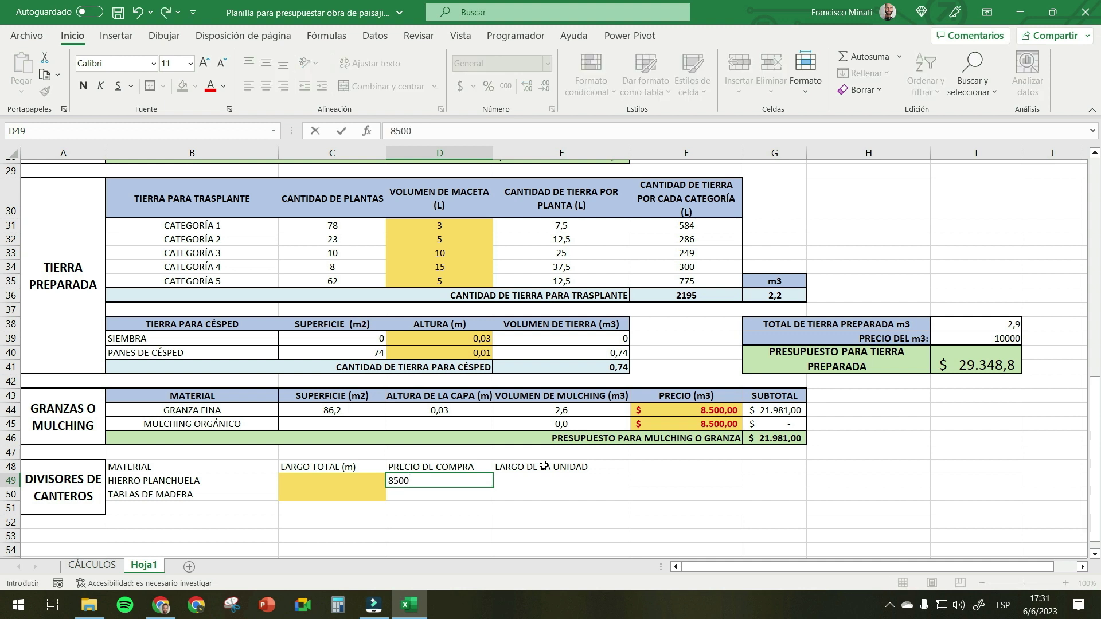
pyautogui.hotkey('ctrl', 'Return')
pyautogui.click(540, 475)
pyautogui.write('6')
pyautogui.press('Return')
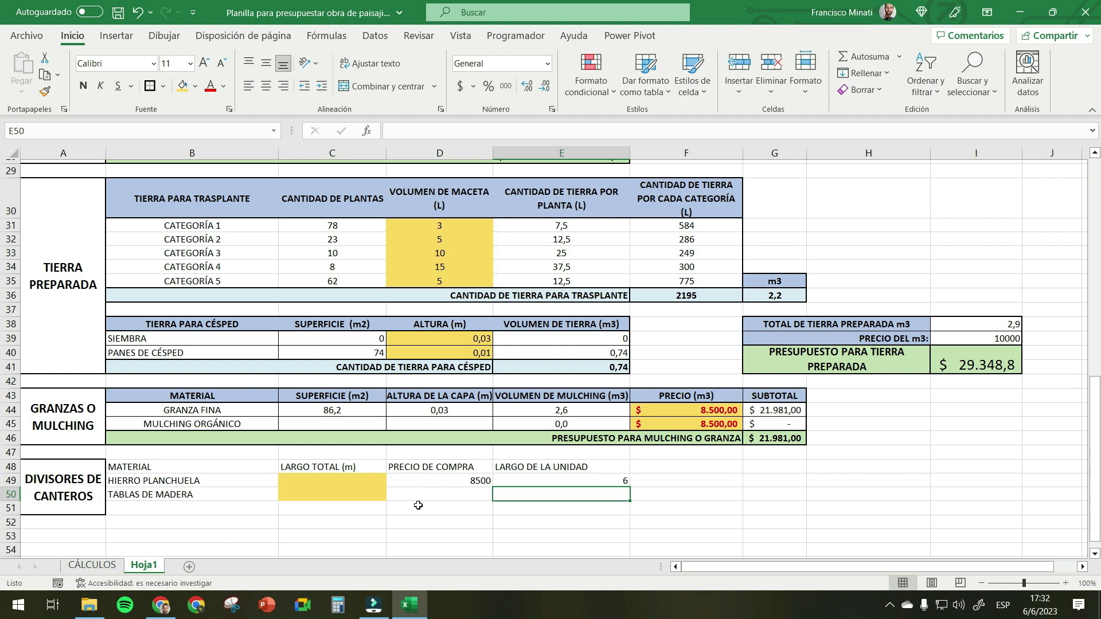
# - Enter the TABLAS DE MADERA purchase price 750 in D50 and unit length 2,2 in E50, as in the CÁLCULOS sheet
pyautogui.click(437, 499)
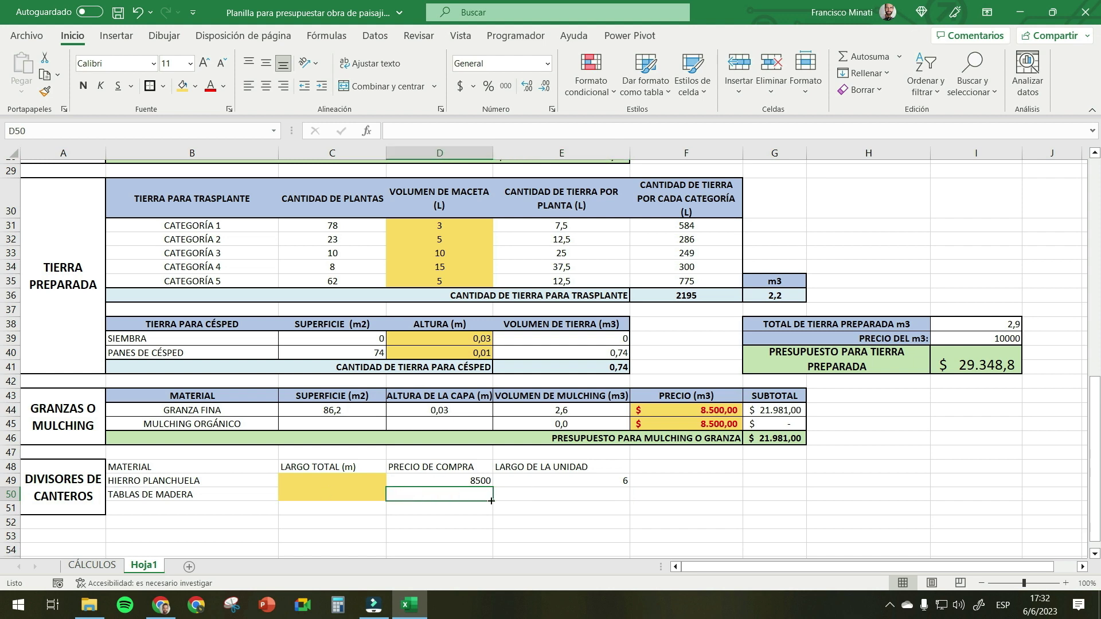
pyautogui.click(92, 565)
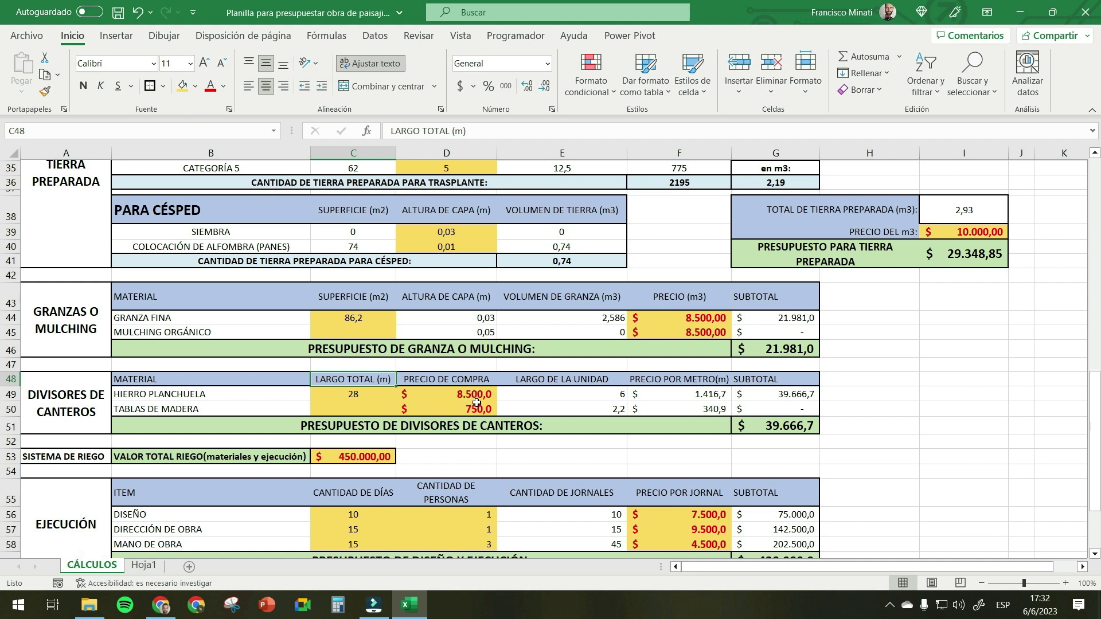
pyautogui.click(144, 565)
pyautogui.write('750')
pyautogui.press('Tab')
pyautogui.write('2,2')
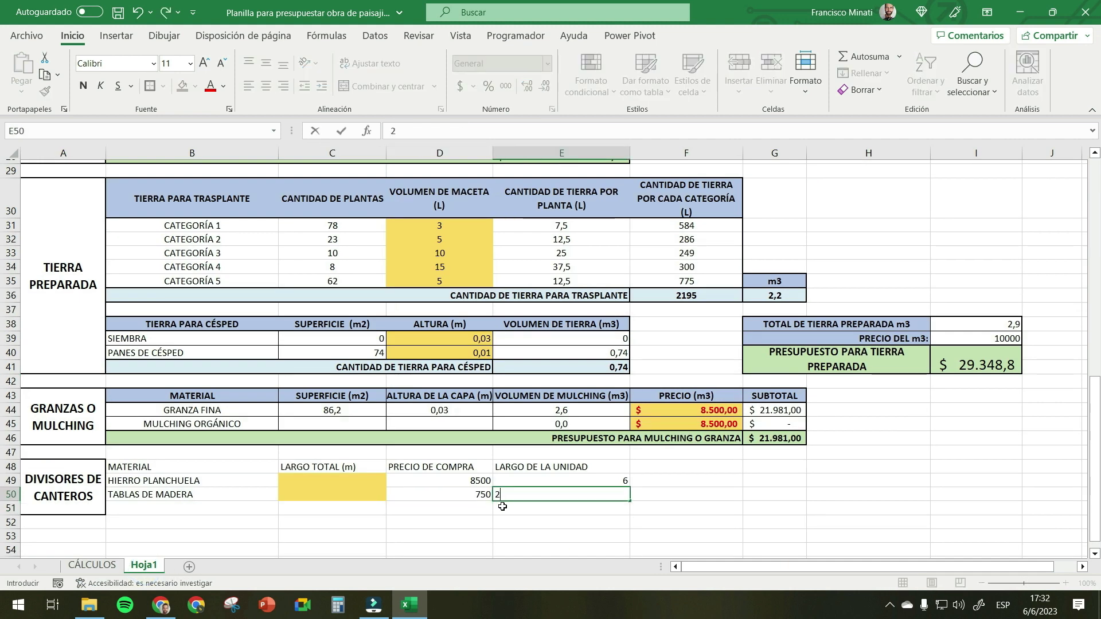
pyautogui.press('Return')
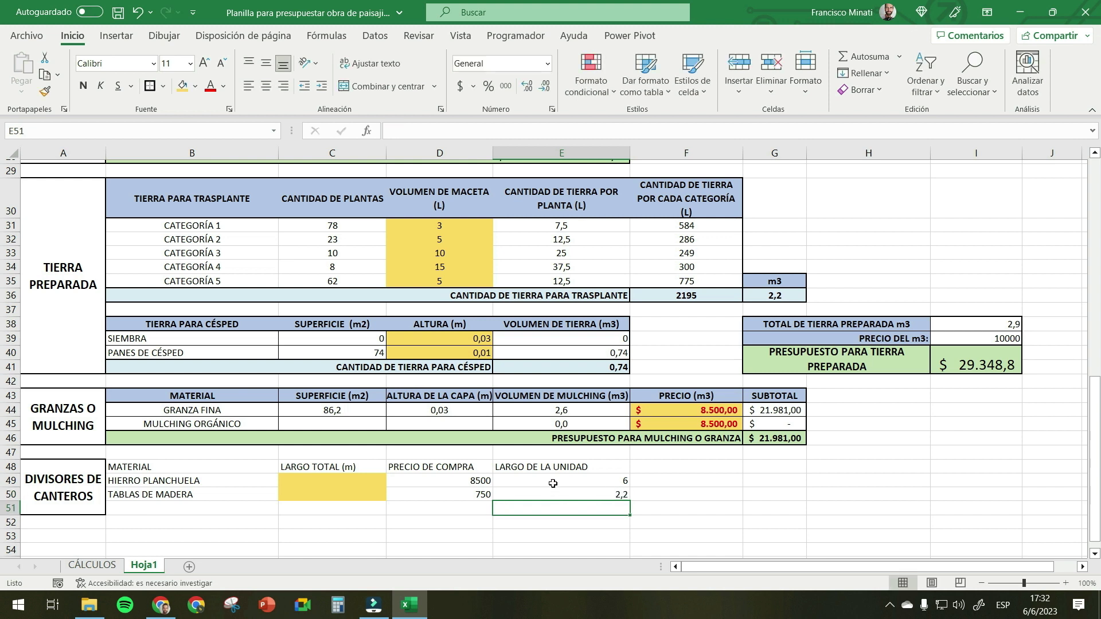
# - Add the heading PRECIO UNITARIO (m lineal) in F48
pyautogui.moveTo(552, 483); pyautogui.dragTo(554, 494)
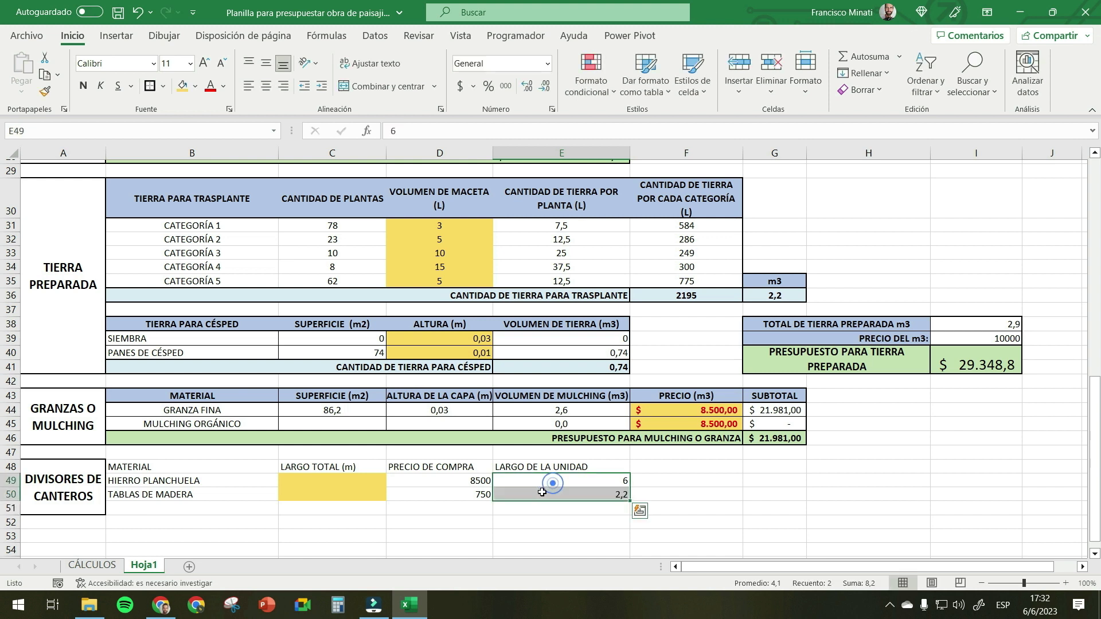
pyautogui.click(650, 481)
pyautogui.click(663, 463)
pyautogui.write('PRECIO UNITARIO (m lineal')
pyautogui.press('Return')
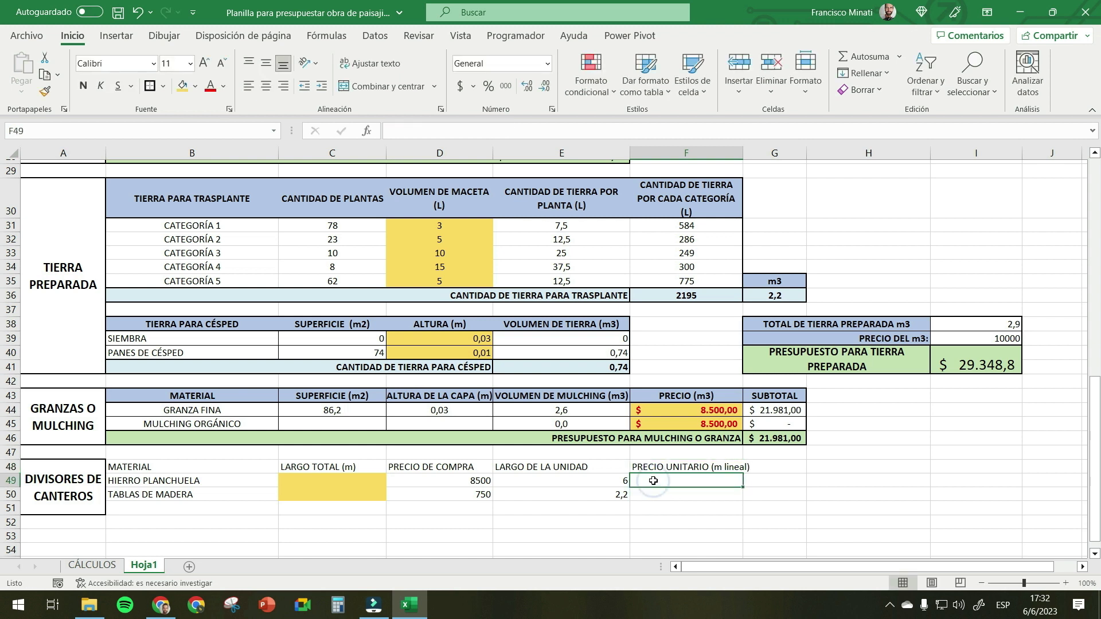
# - Calculate the unit prices with =D49/E49 in F49 and =D50/E50 in F50, shown in accounting format
pyautogui.write('=')
pyautogui.click(470, 482)
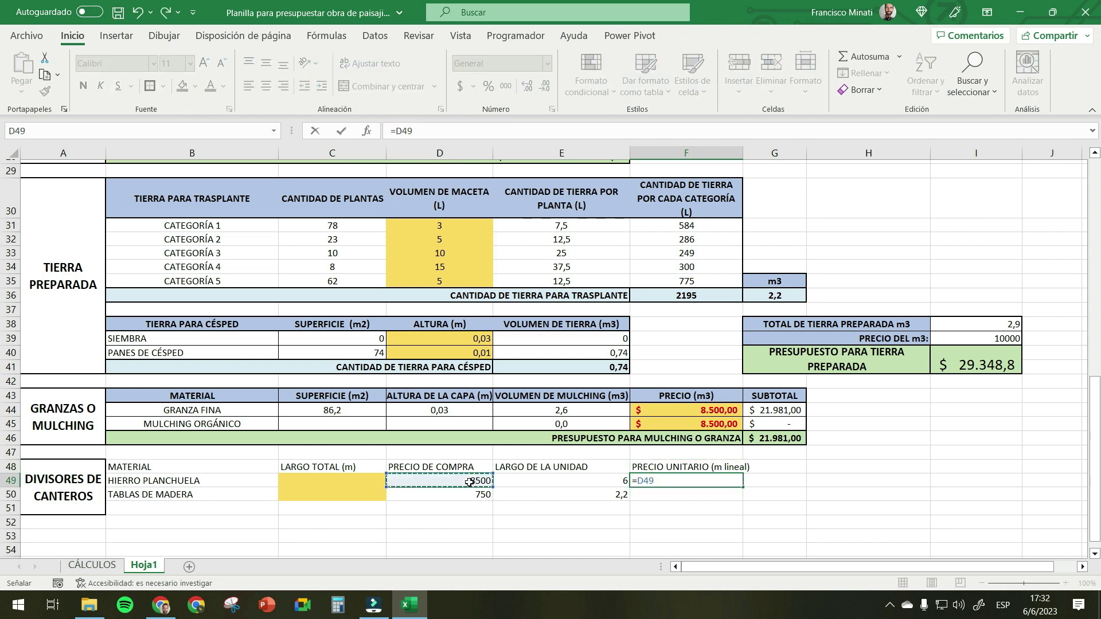
pyautogui.write('/')
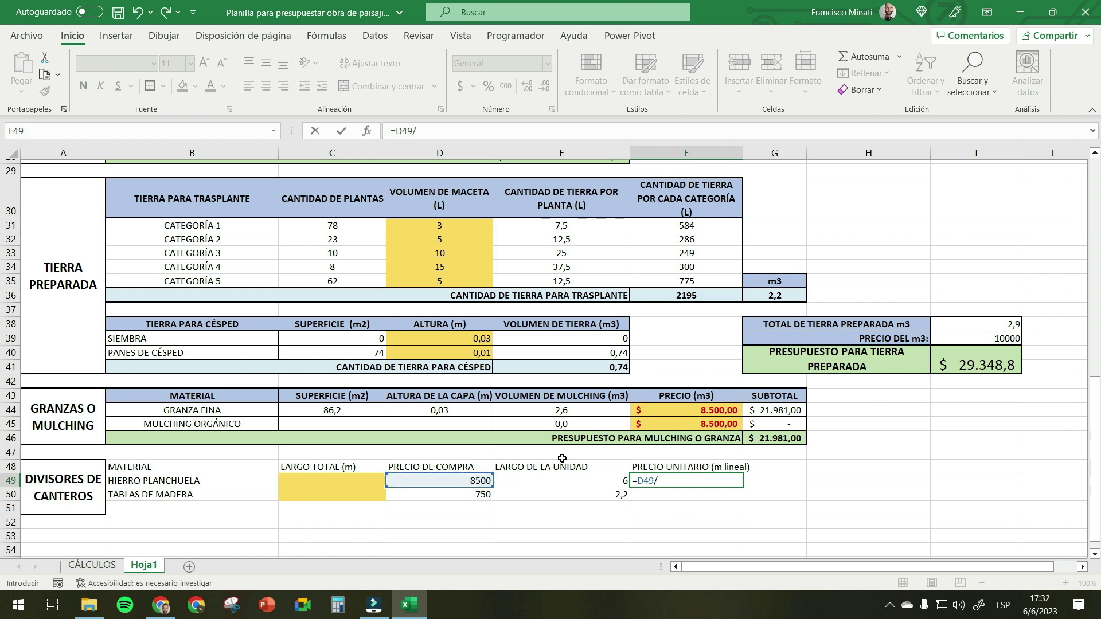
pyautogui.click(593, 484)
pyautogui.press('Return')
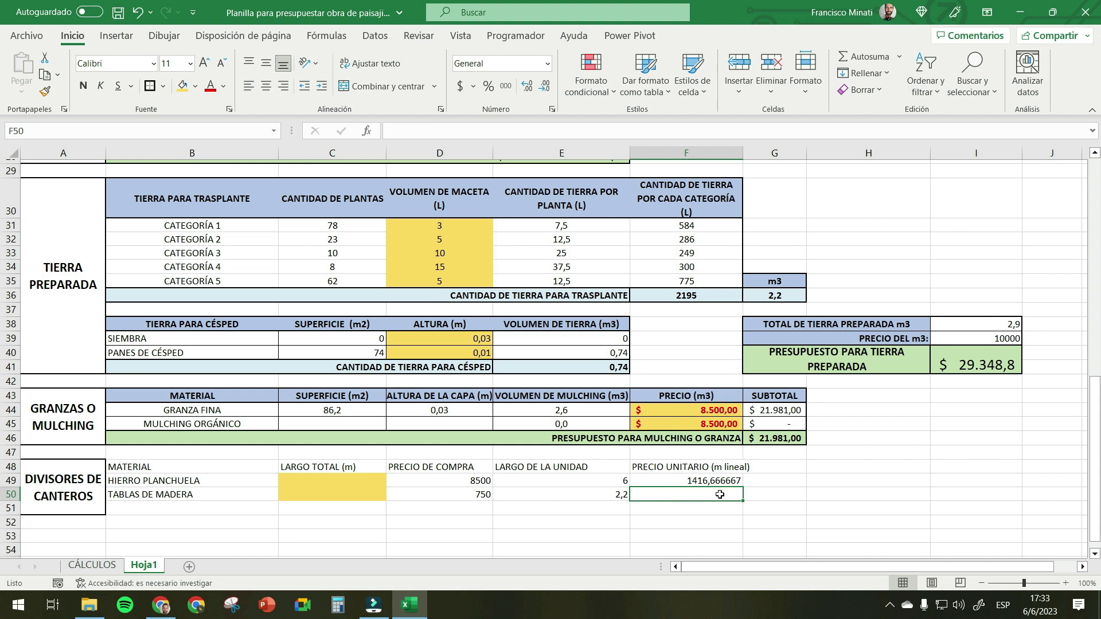
pyautogui.write('=')
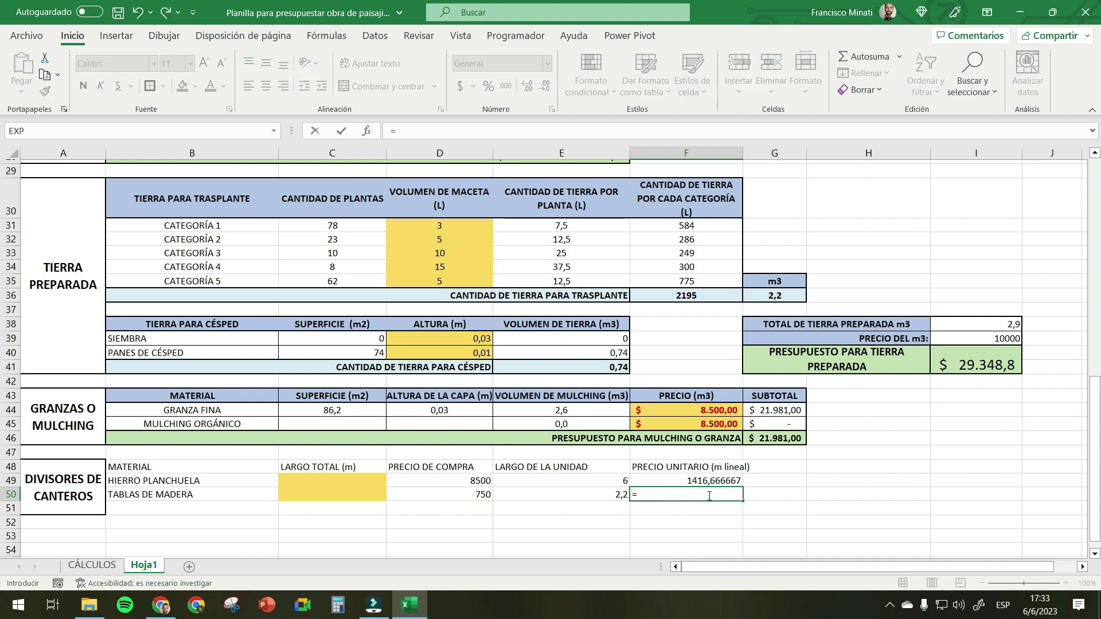
pyautogui.click(457, 493)
pyautogui.write('/')
pyautogui.click(577, 496)
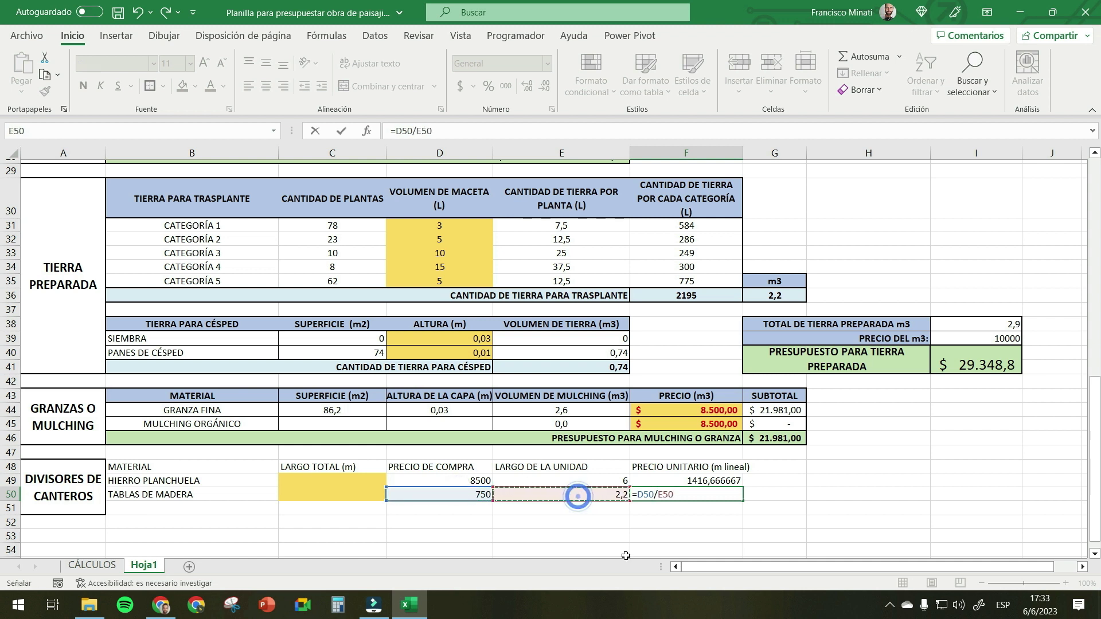
pyautogui.press('Return')
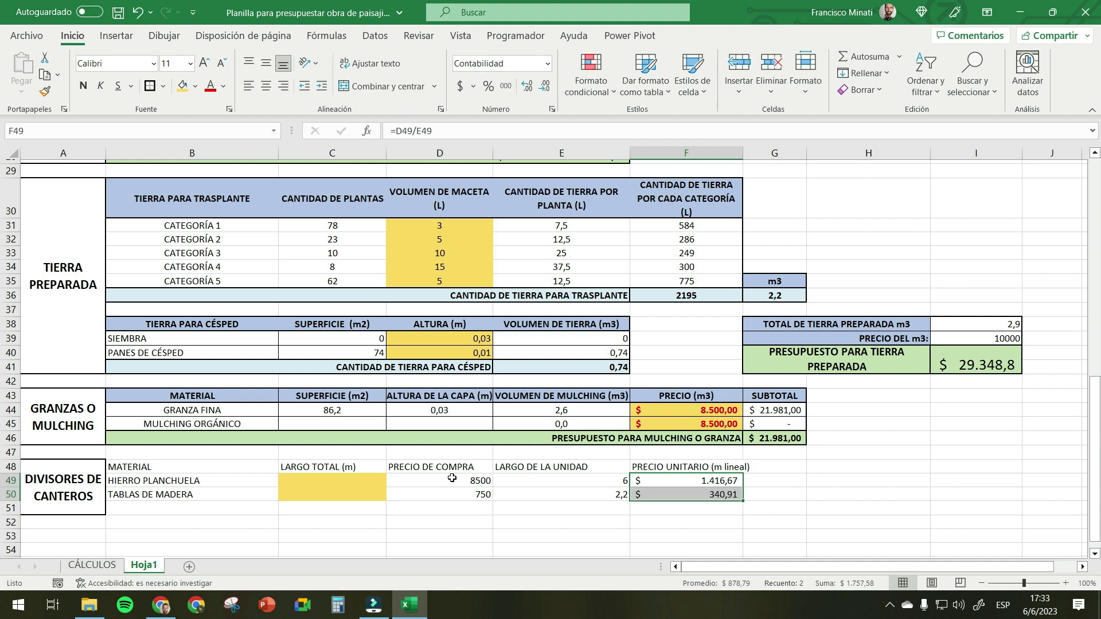
# - Format the purchase prices in D49:D50 with gold fill, bold red text and the accounting number format
pyautogui.moveTo(452, 477); pyautogui.dragTo(452, 494)
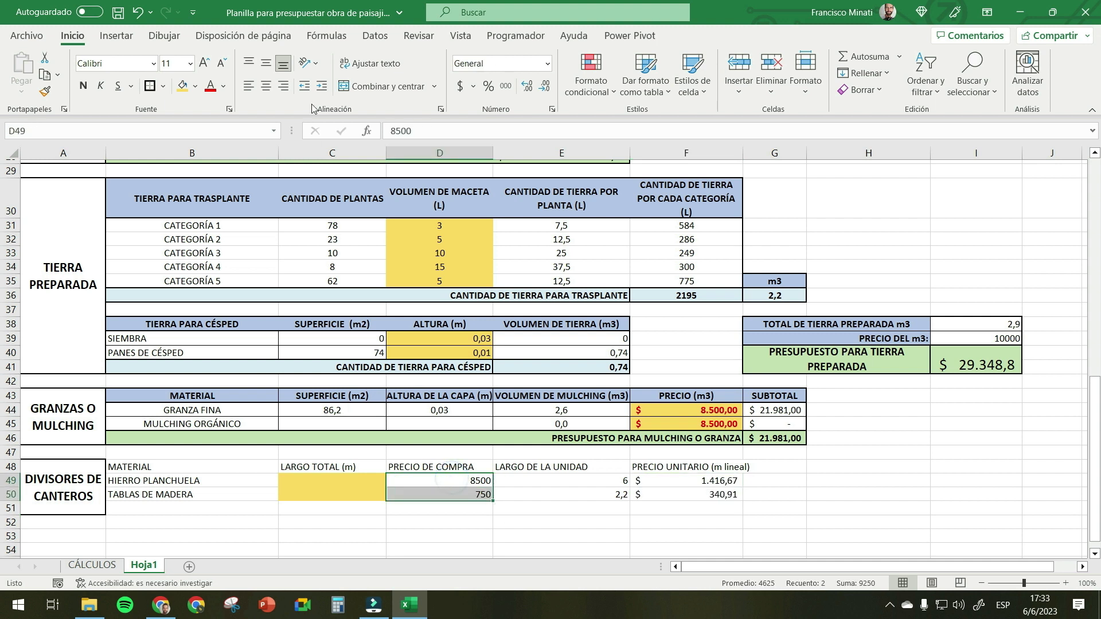
pyautogui.click(183, 89)
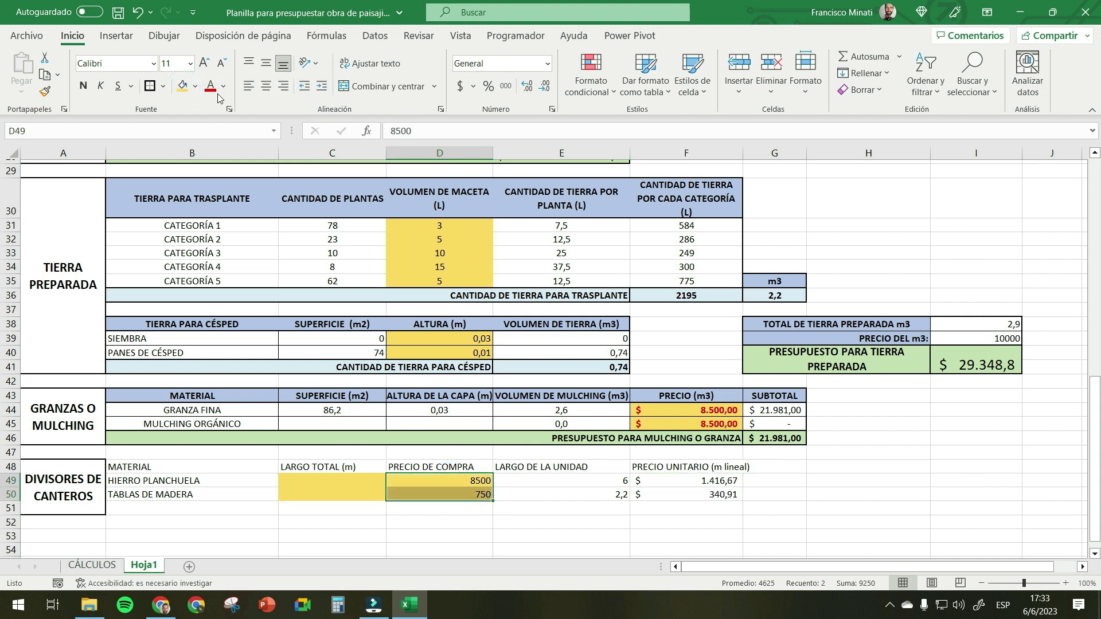
pyautogui.click(211, 85)
pyautogui.click(83, 86)
pyautogui.click(459, 85)
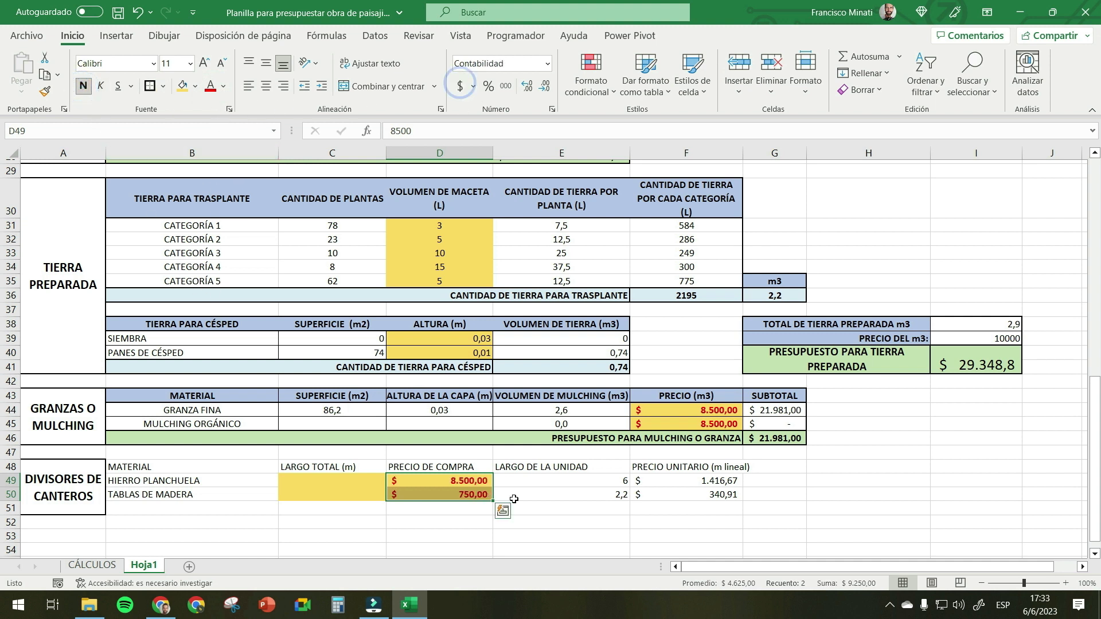
# - Autofit the widths of columns F, E and D to their contents
pyautogui.click(771, 466)
pyautogui.doubleClick(742, 153)
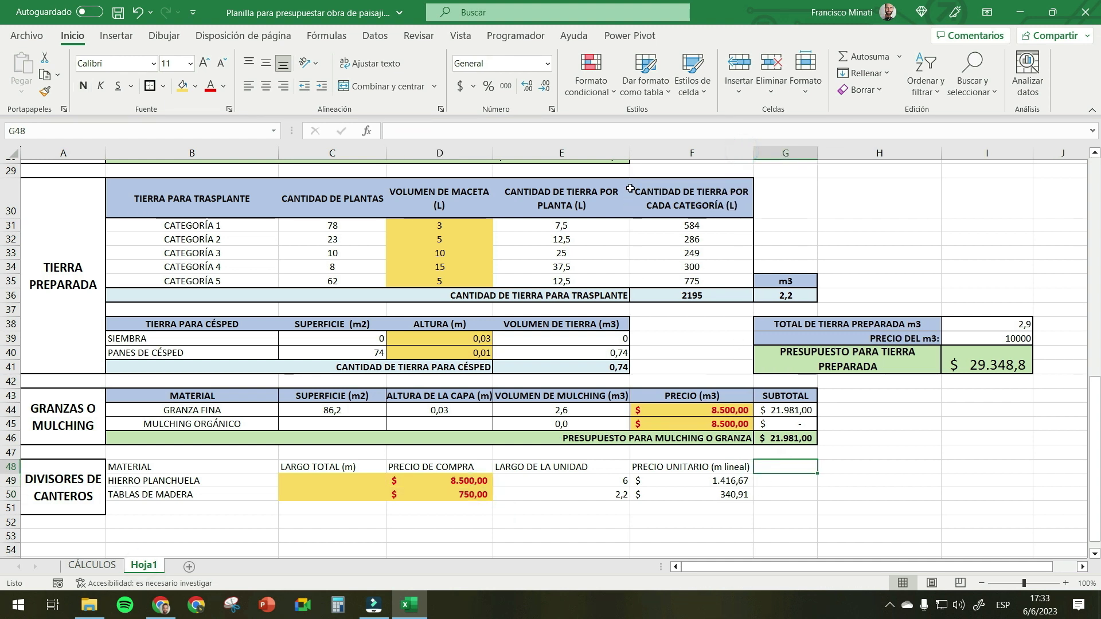
pyautogui.doubleClick(629, 152)
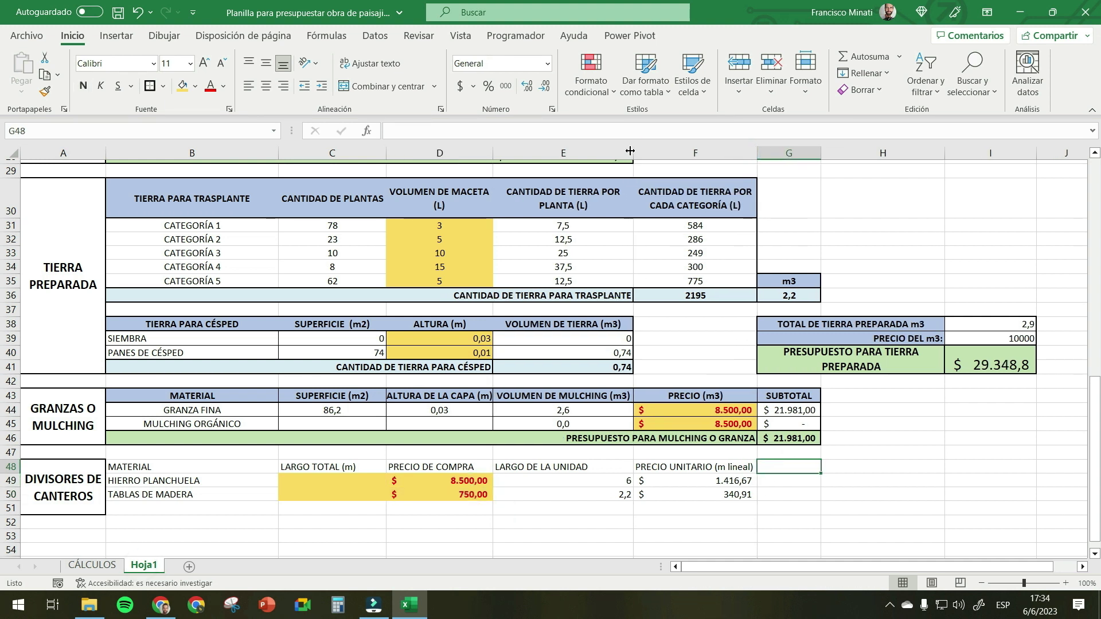
pyautogui.doubleClick(493, 153)
# - Enter the heading SUBTOTAL in G48 of the DIVISORES DE CANTEROS table
pyautogui.write('sub')
pyautogui.press('BackSpace')
pyautogui.press('BackSpace')
pyautogui.press('BackSpace')
pyautogui.write('SUBTOTAL')
pyautogui.press('Return')
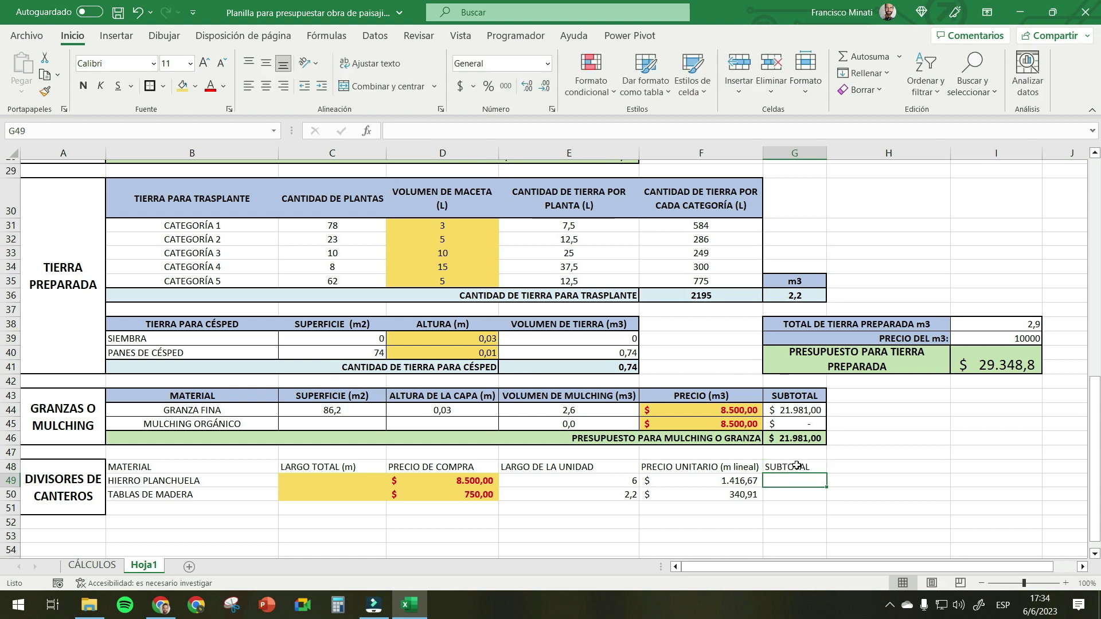
# - Calculate the divider subtotals with =F49*C49 in G49 and =C50*F50 in G50
pyautogui.write('=')
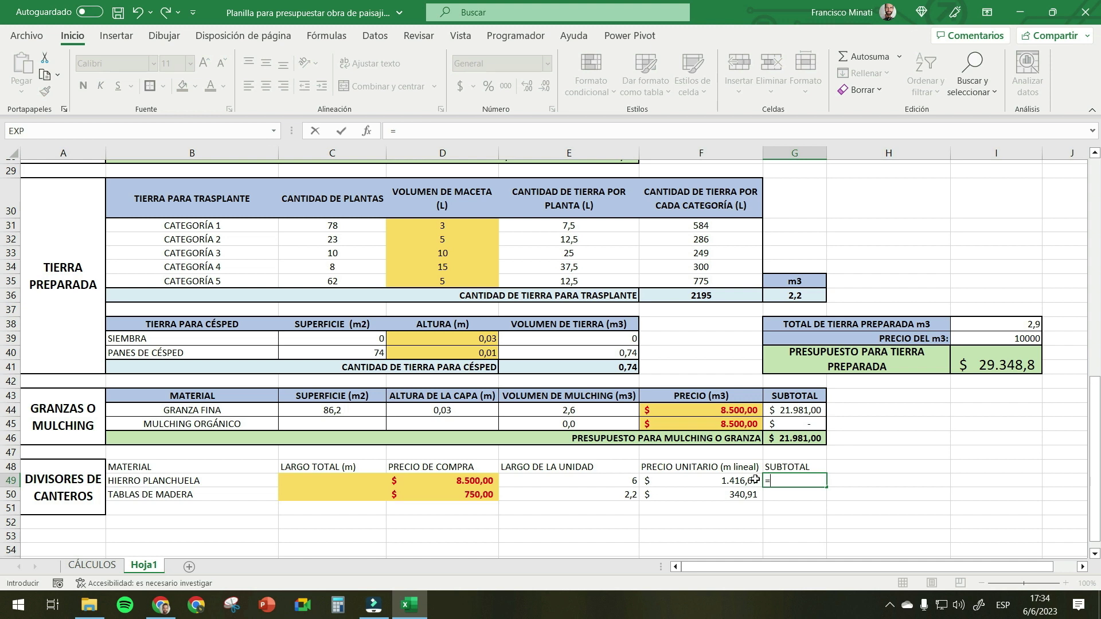
pyautogui.click(725, 478)
pyautogui.write('*')
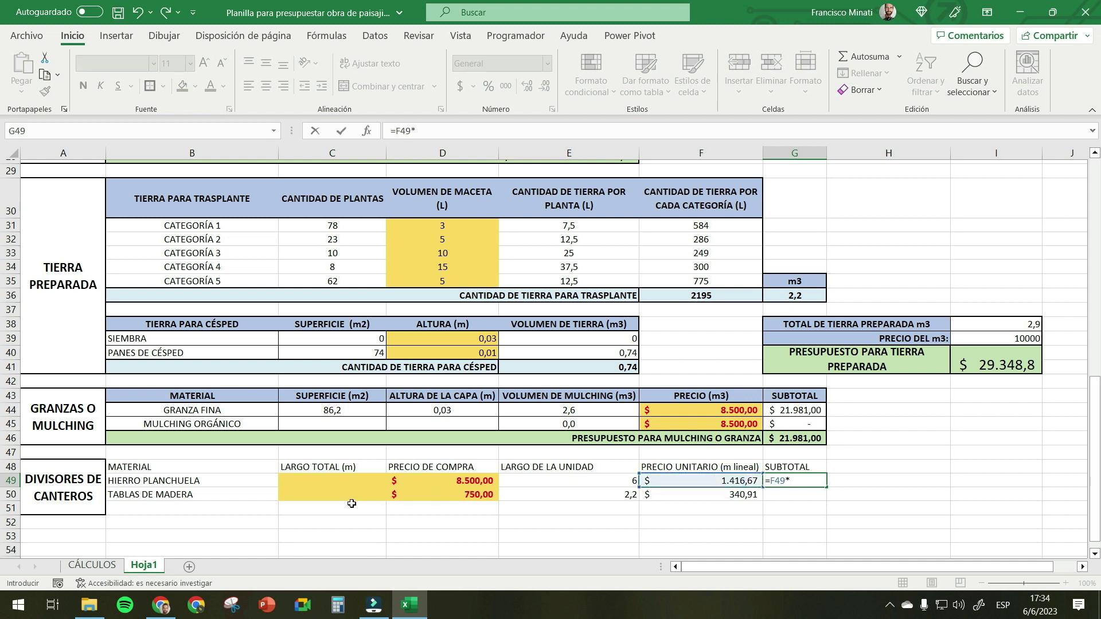
pyautogui.click(339, 479)
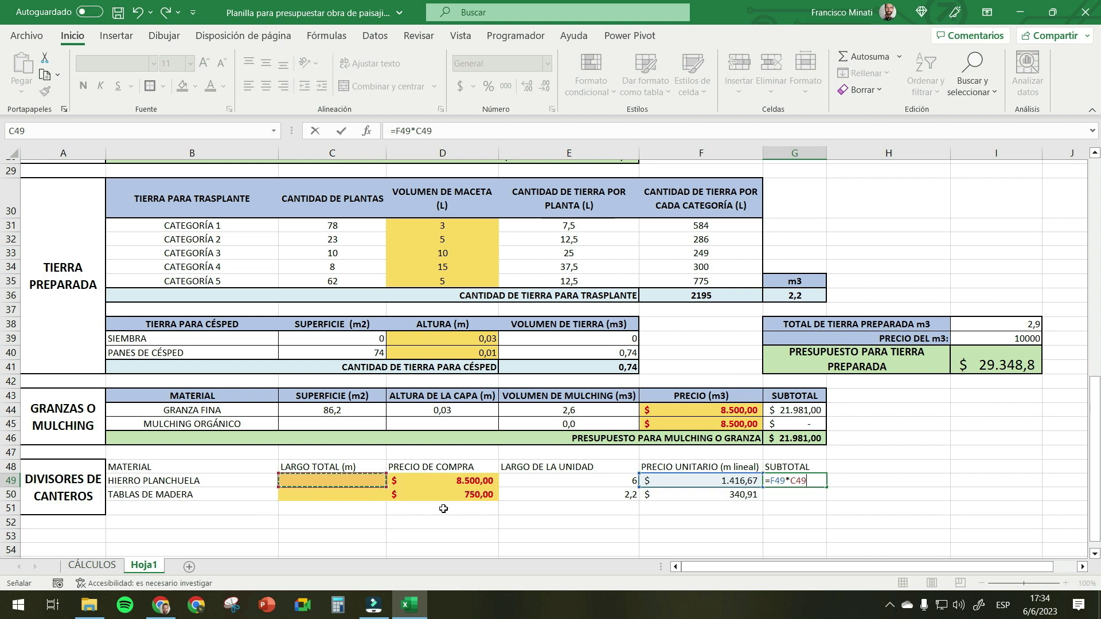
pyautogui.press('Return')
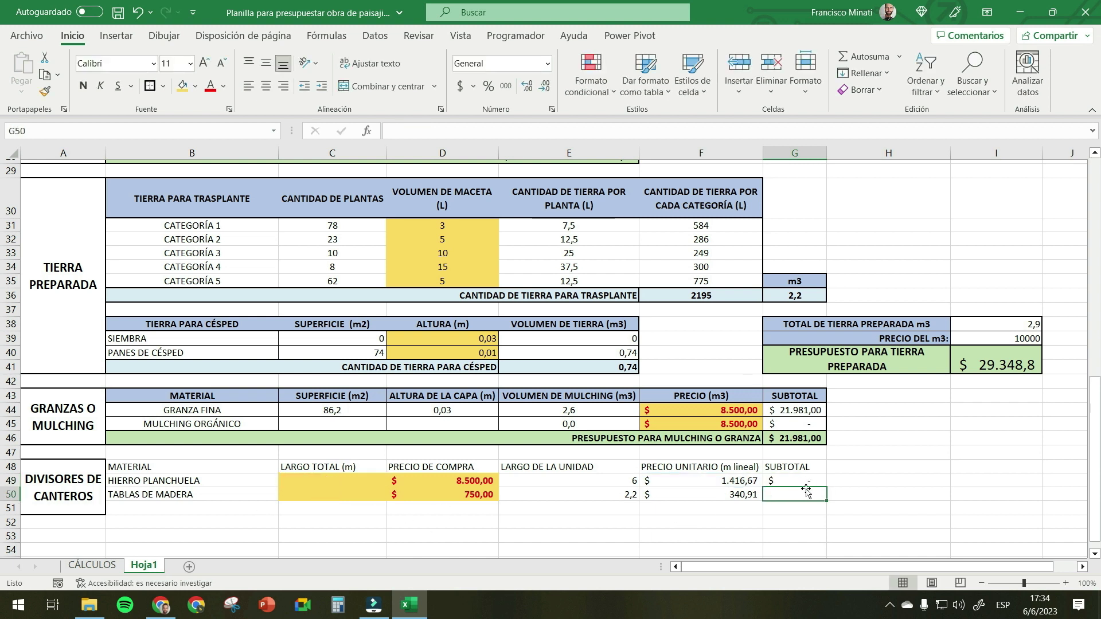
pyautogui.write('=')
pyautogui.click(326, 493)
pyautogui.write('*')
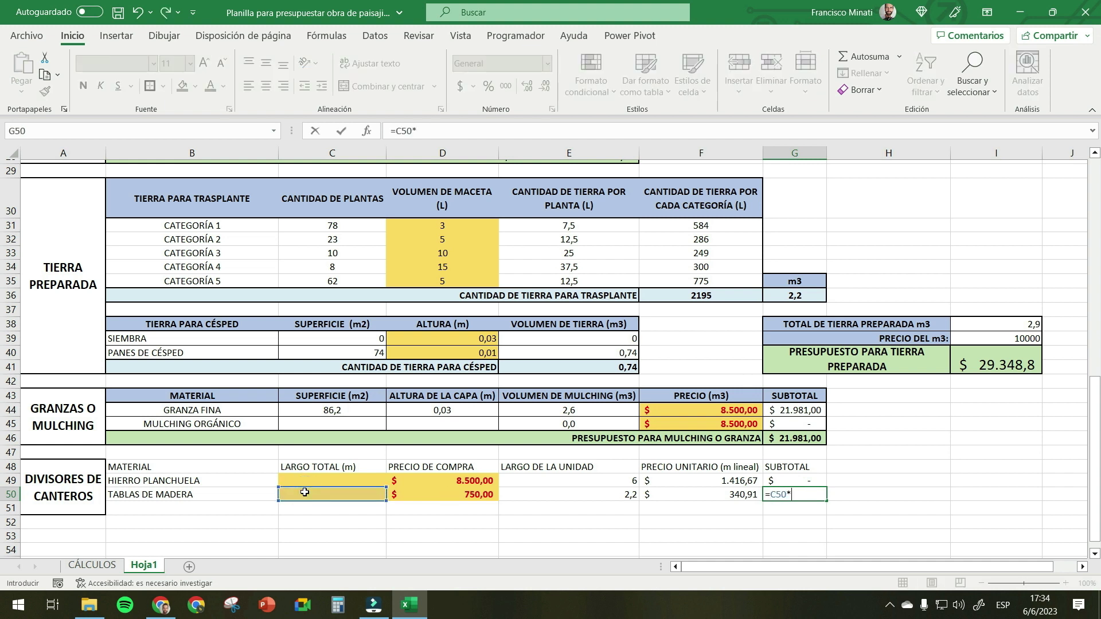
pyautogui.click(737, 494)
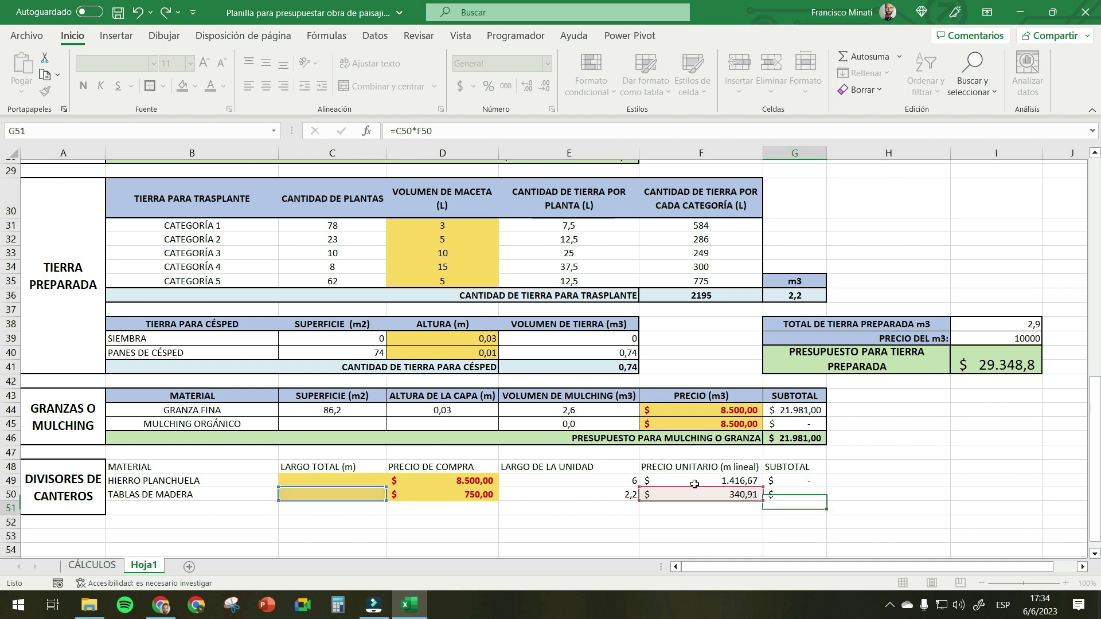
pyautogui.press('Return')
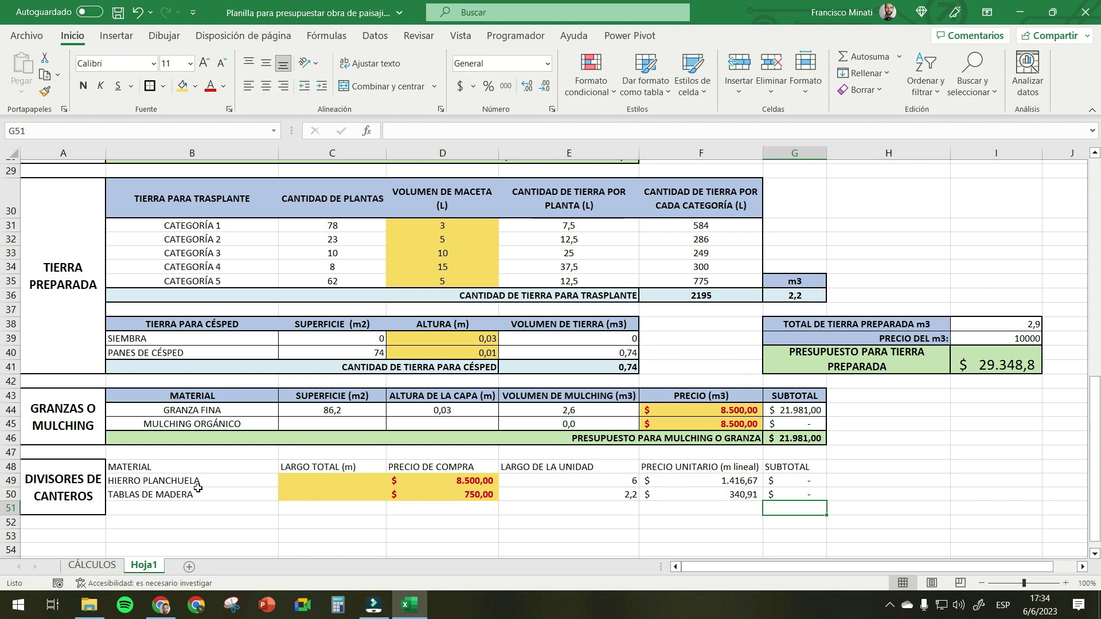
# - Enter 28 as the total length of HIERRO PLANCHUELA in C49 of Hoja1, checking it against the CÁLCULOS sheet
pyautogui.click(86, 565)
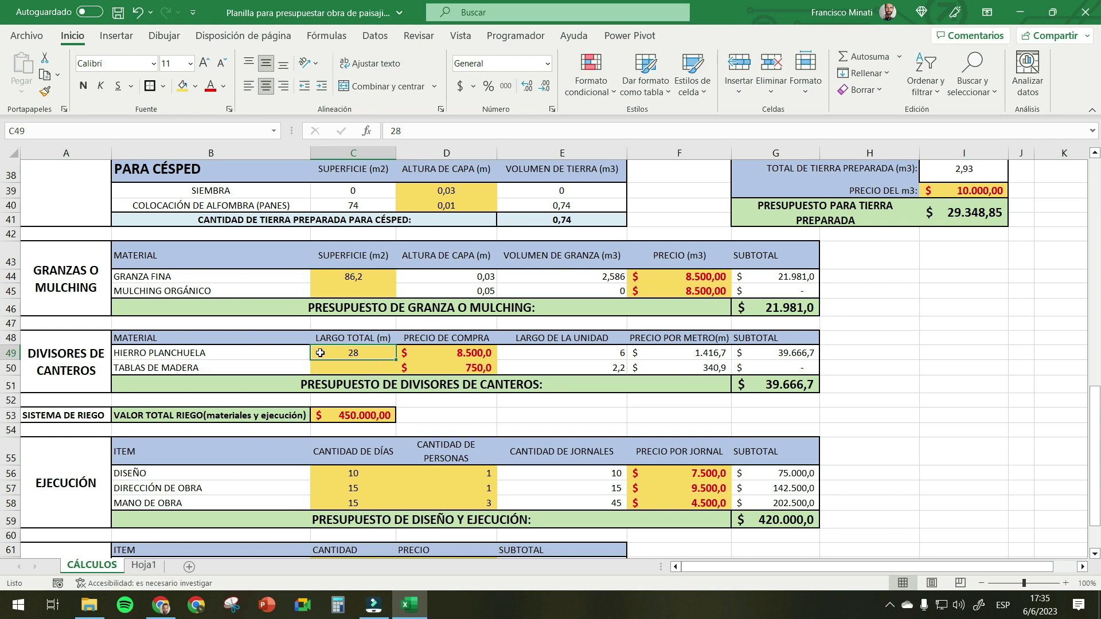
pyautogui.click(144, 565)
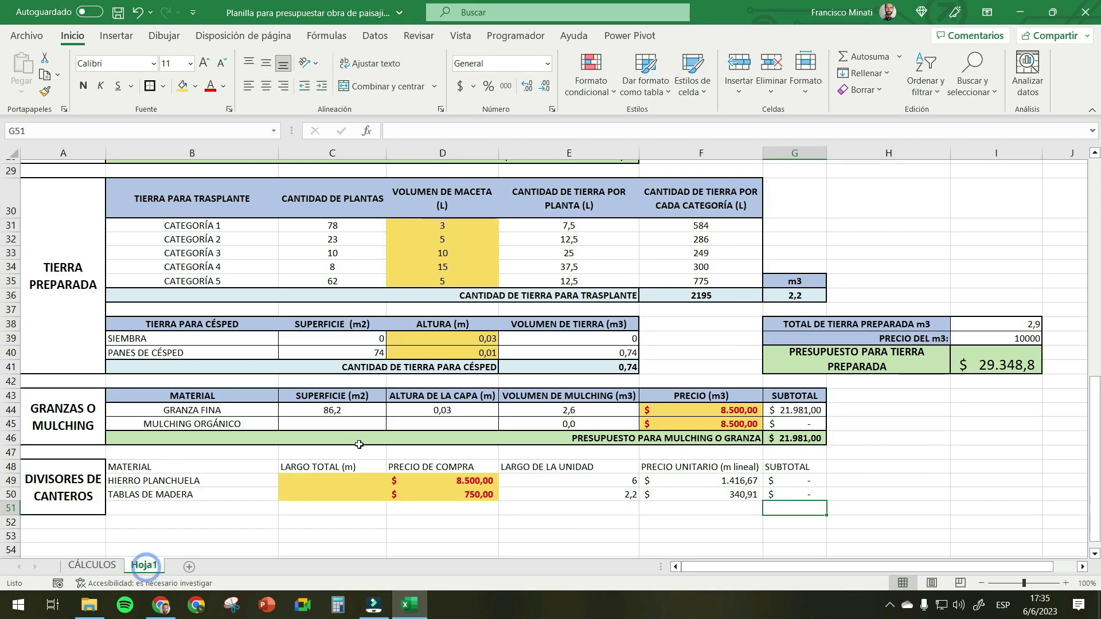
pyautogui.click(340, 482)
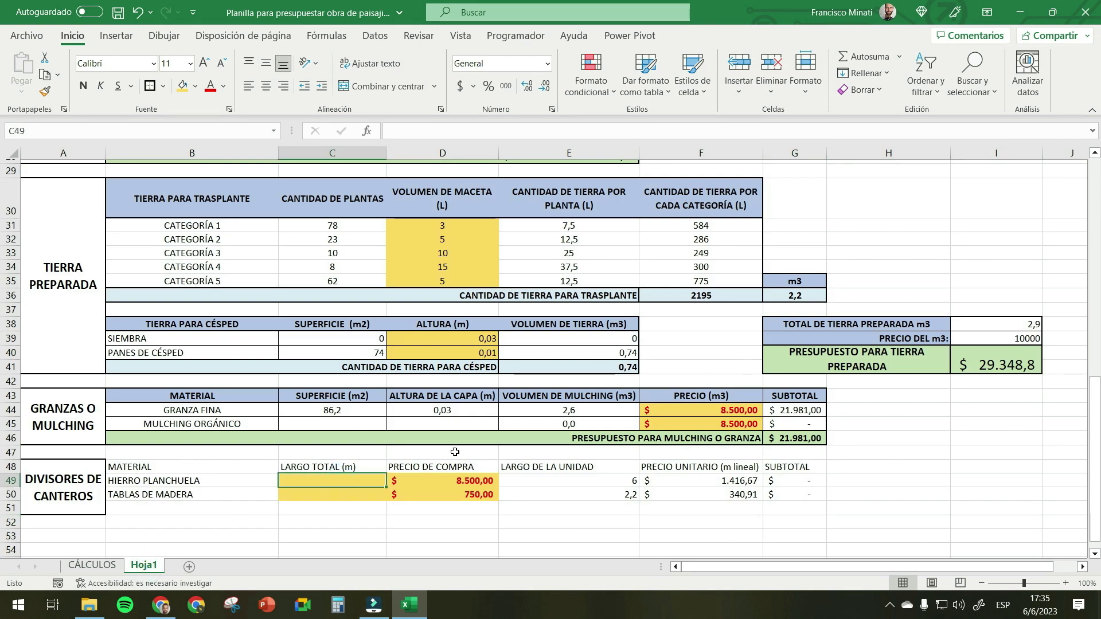
pyautogui.write('28')
pyautogui.press('Return')
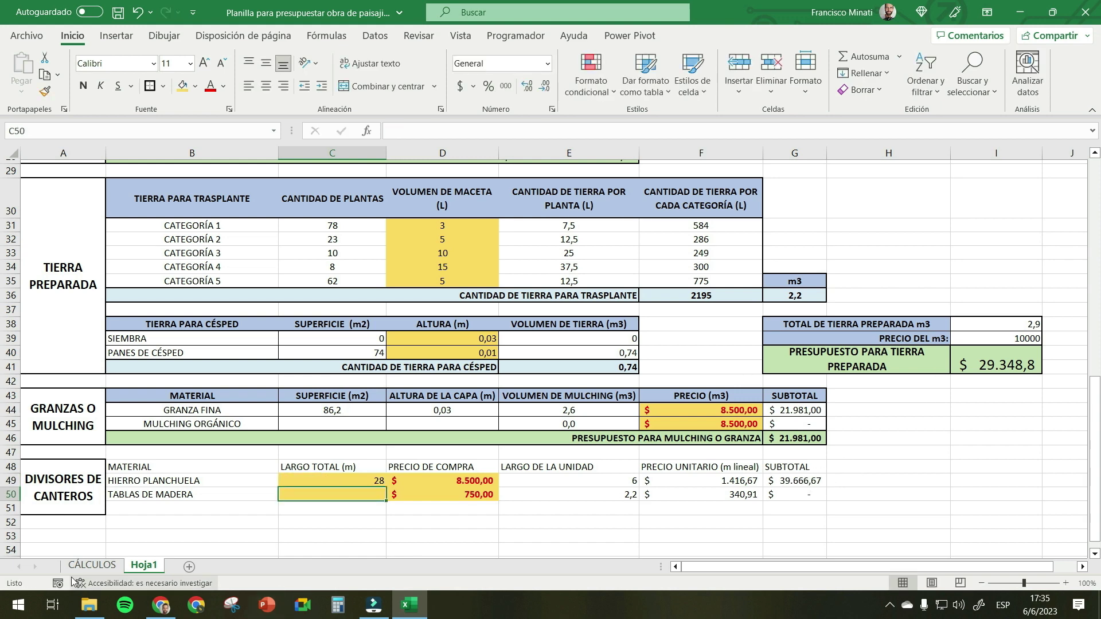
pyautogui.click(94, 565)
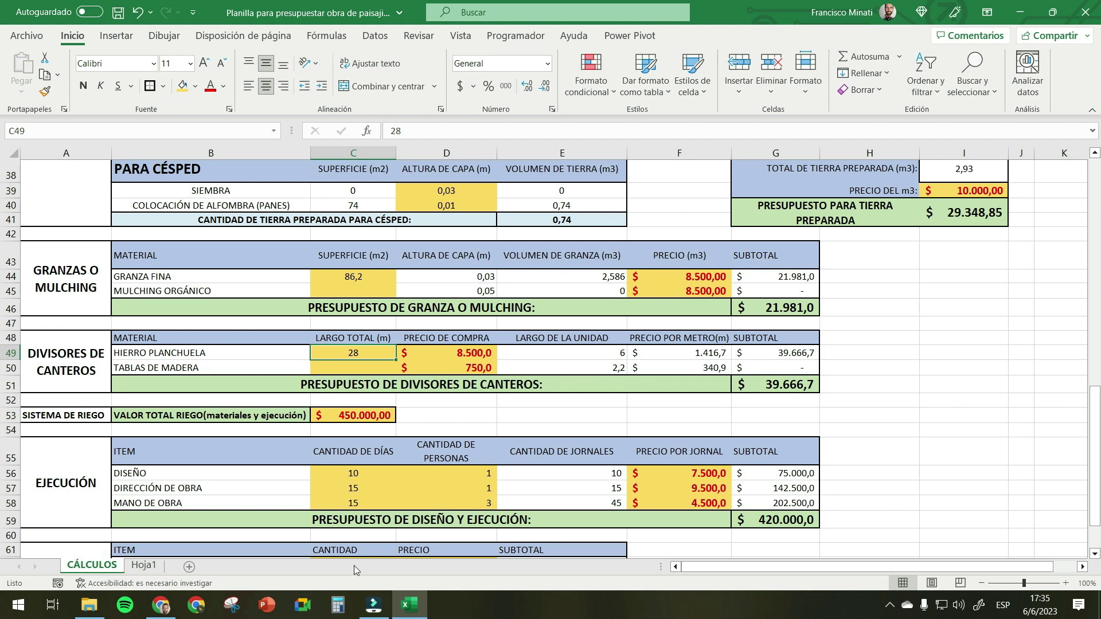
pyautogui.click(143, 565)
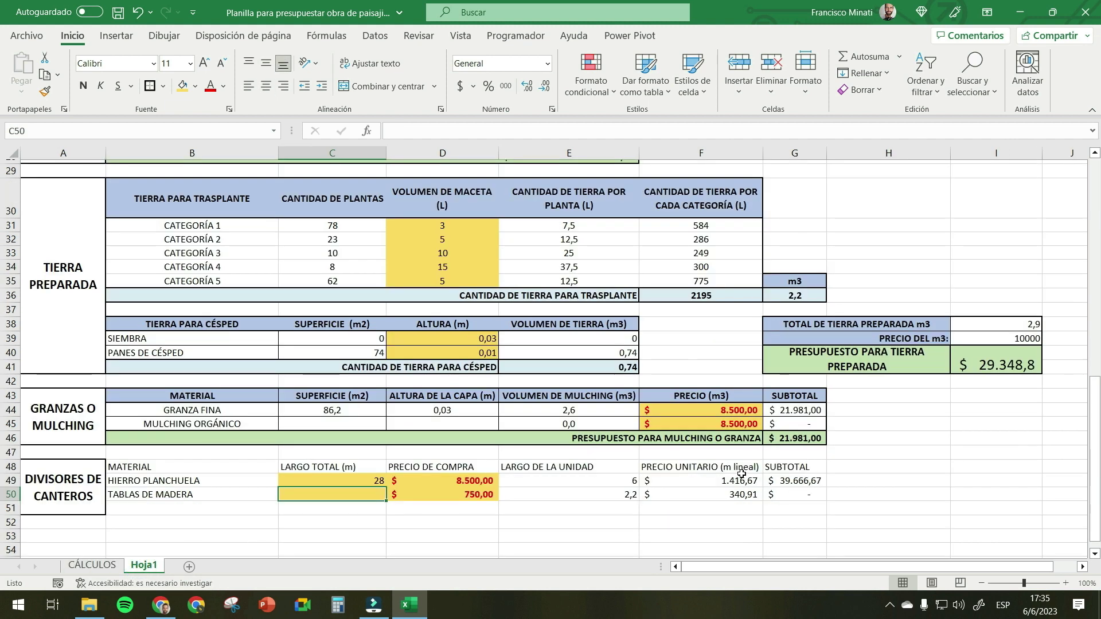
# - Merge and centre B51:F51 and enter the label PRESUPUESTO TOTAL PARA DIVISORES DE CANTEROS
pyautogui.scroll(-1, 742, 478)
pyautogui.moveTo(214, 467); pyautogui.dragTo(689, 467)
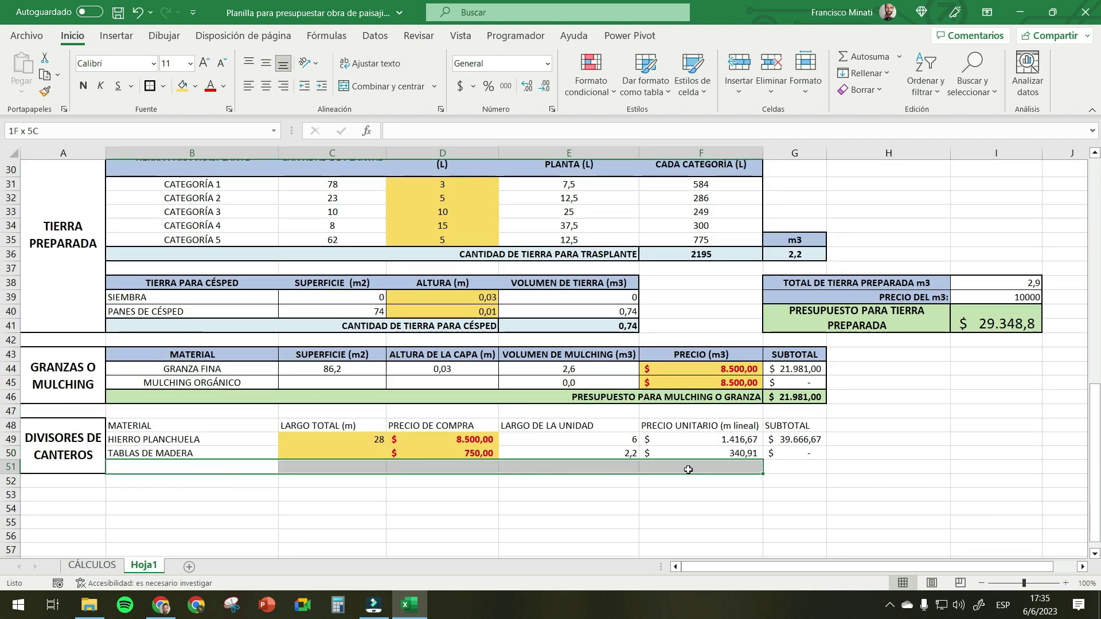
pyautogui.click(383, 87)
pyautogui.write('PRESUP')
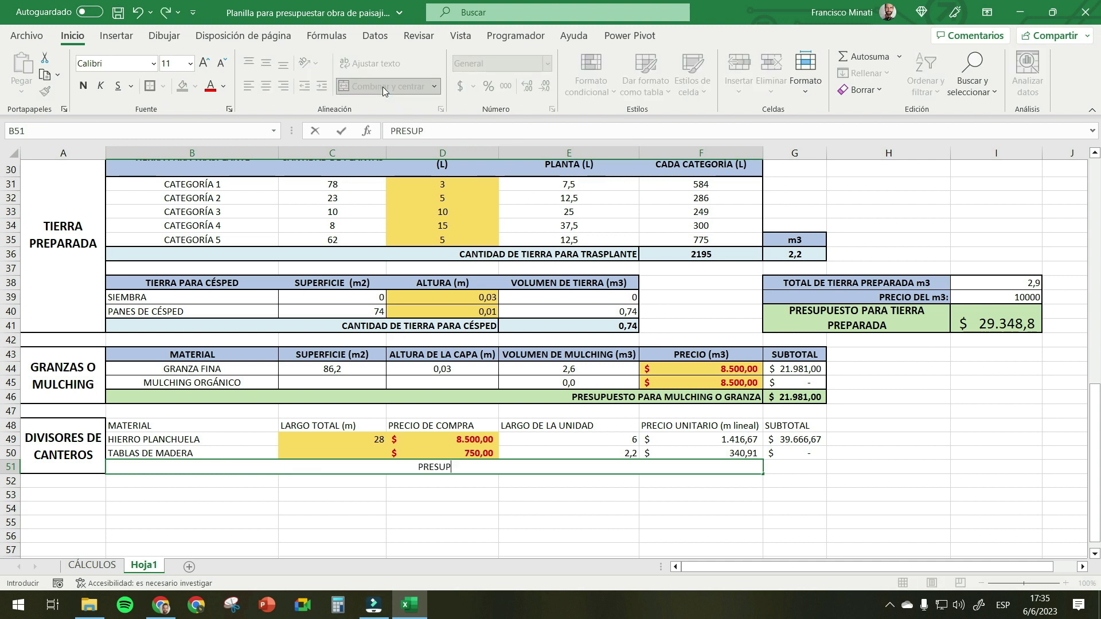
pyautogui.write('UESTO TOTAL PARA DIVISORES DE CANTEROS')
pyautogui.hotkey('ctrl', 'Return')
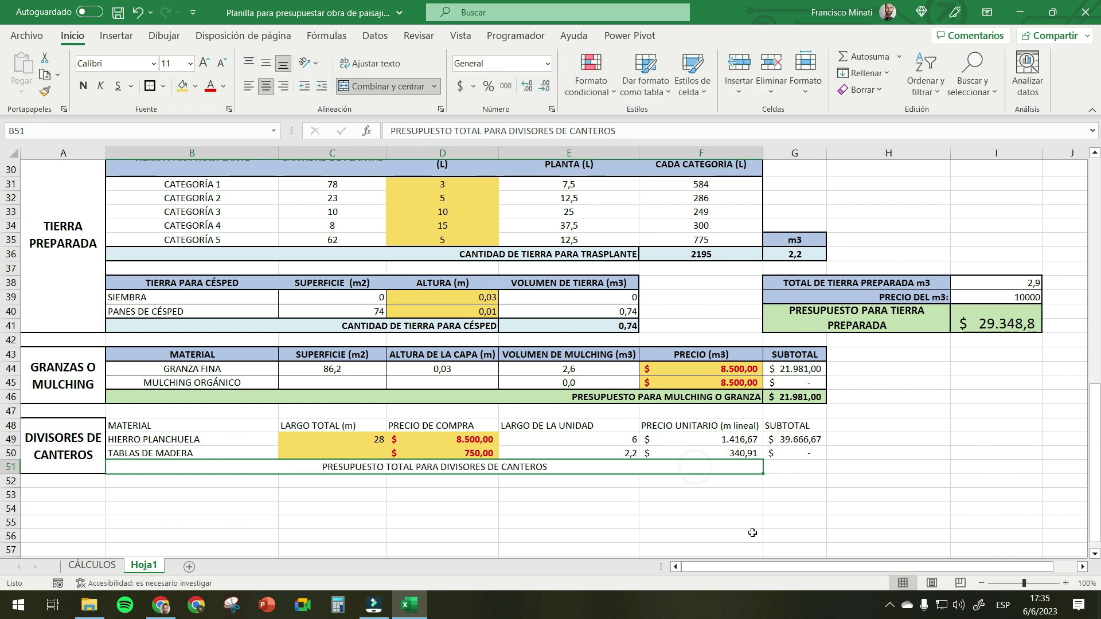
# - Calculate the total budget for bed dividers with =G49+G50 in G51
pyautogui.click(784, 466)
pyautogui.write('=')
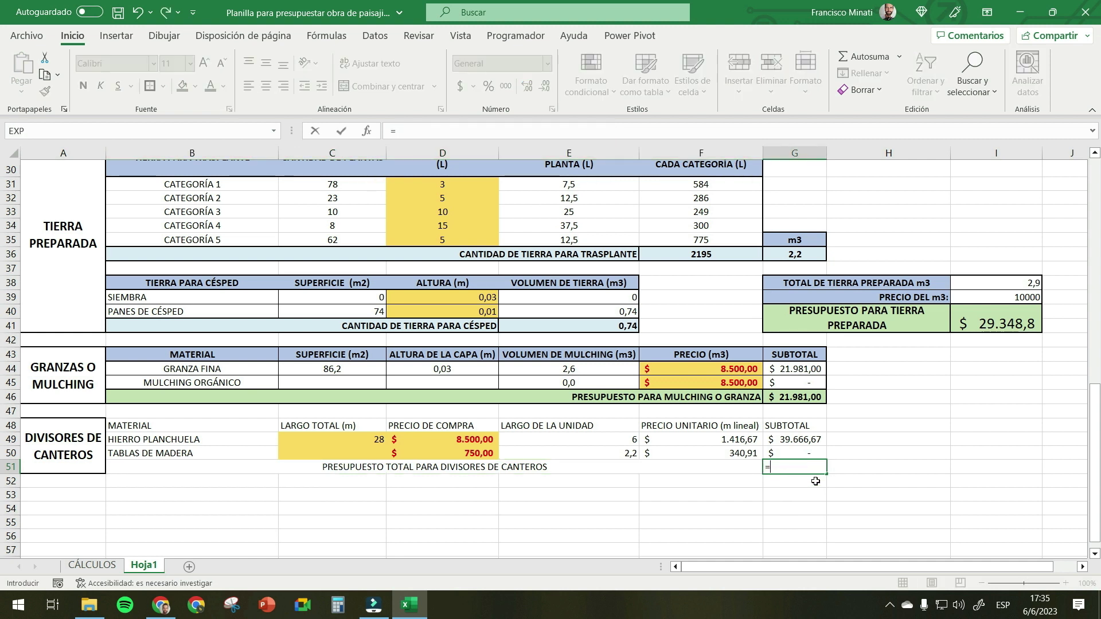
pyautogui.click(800, 439)
pyautogui.write('+')
pyautogui.click(806, 451)
pyautogui.press('Return')
pyautogui.click(800, 466)
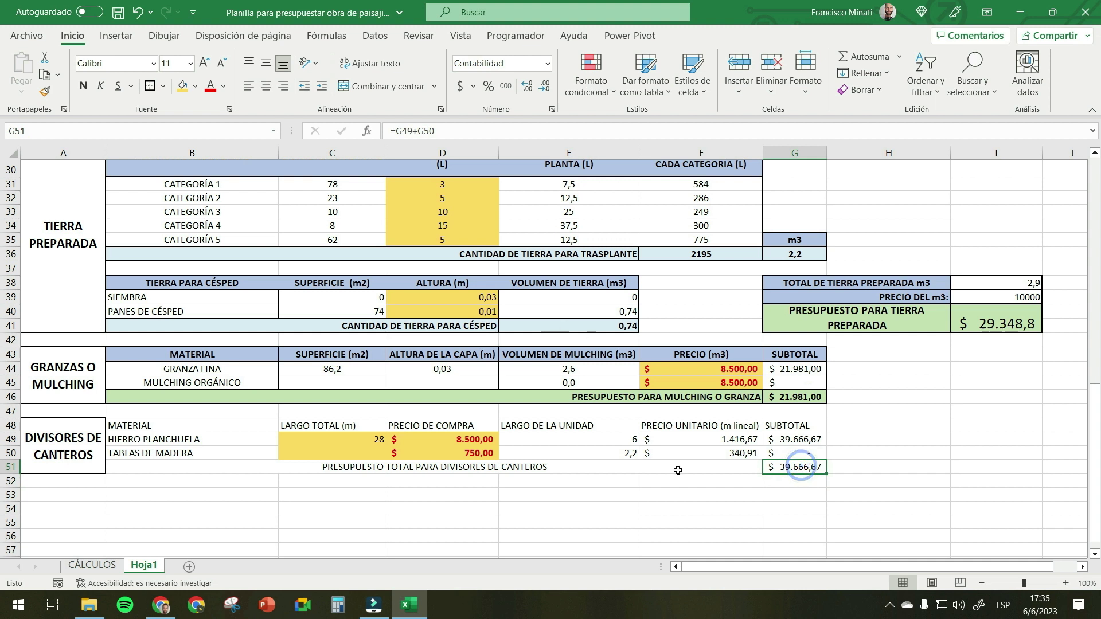
# - Format the header row B48:G48 with borders, light blue fill and bold text, and make the total label in B51 bold
pyautogui.click(548, 516)
pyautogui.moveTo(220, 426); pyautogui.dragTo(795, 424)
pyautogui.click(149, 86)
pyautogui.click(195, 86)
pyautogui.click(234, 149)
pyautogui.click(84, 86)
pyautogui.click(434, 467)
pyautogui.click(84, 86)
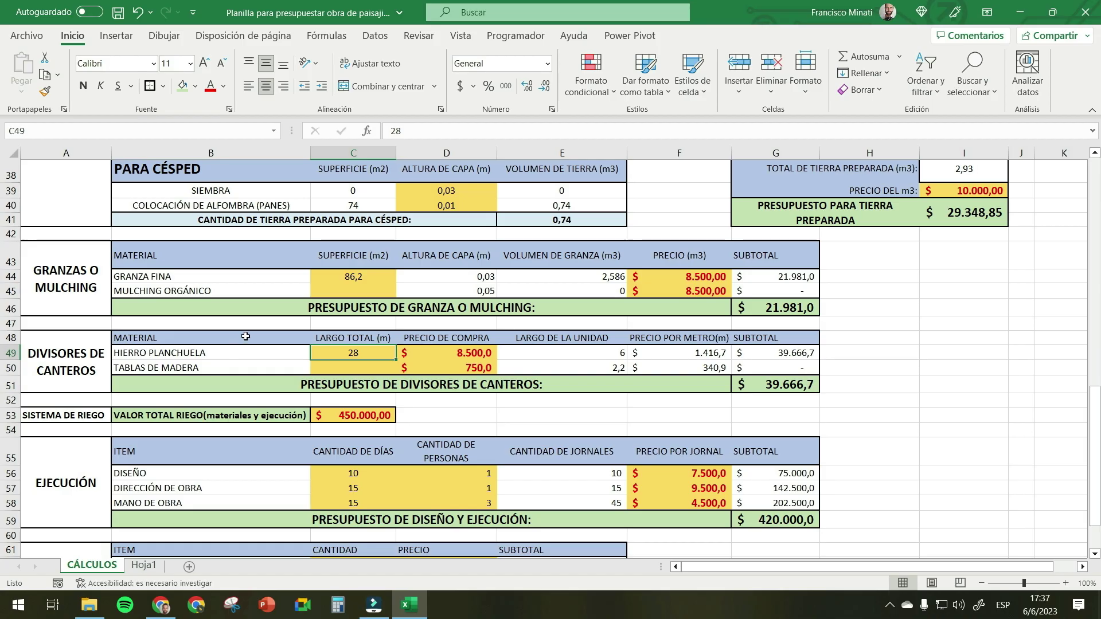
# - Copy the SISTEMA DE RIEGO row A53:C53 from the CÁLCULOS sheet into row 53 of Hoja1
pyautogui.scroll(-2, 247, 337)
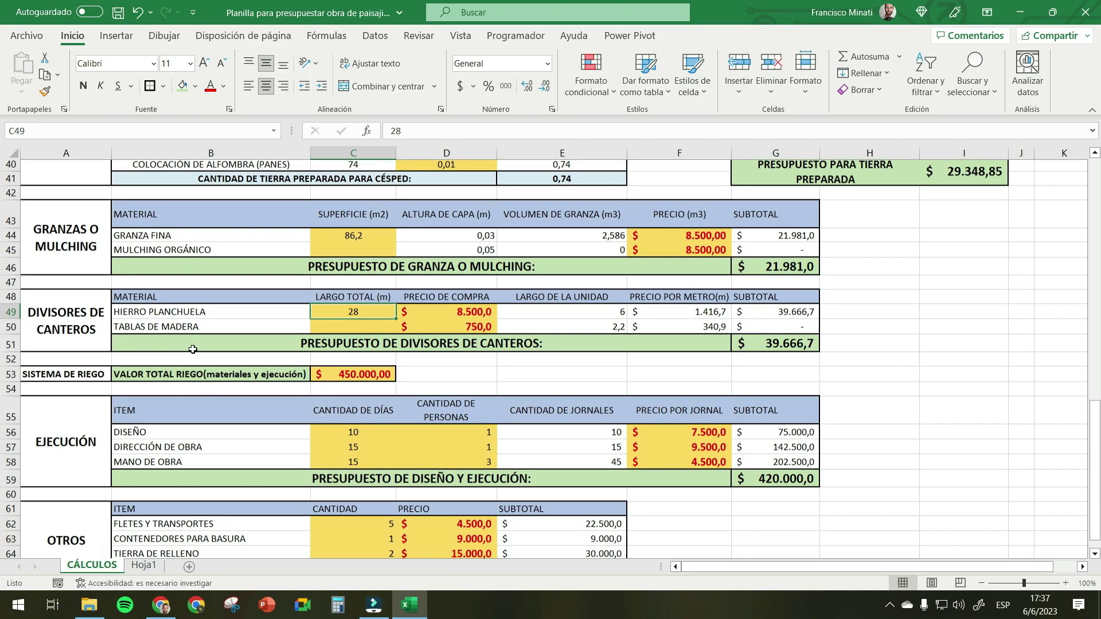
pyautogui.click(88, 374)
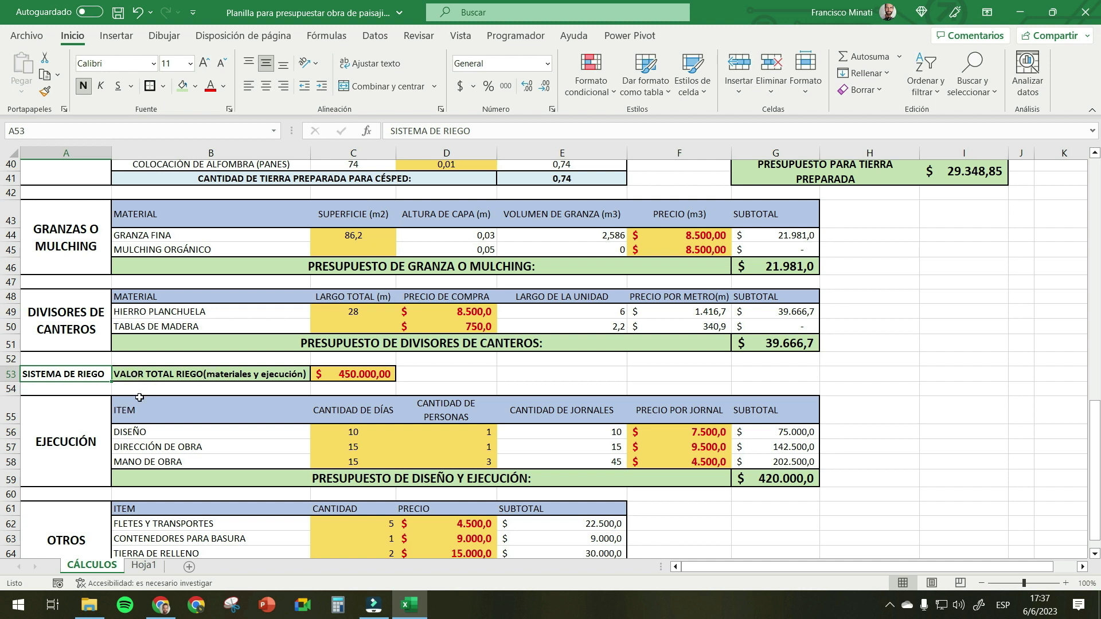
pyautogui.click(361, 374)
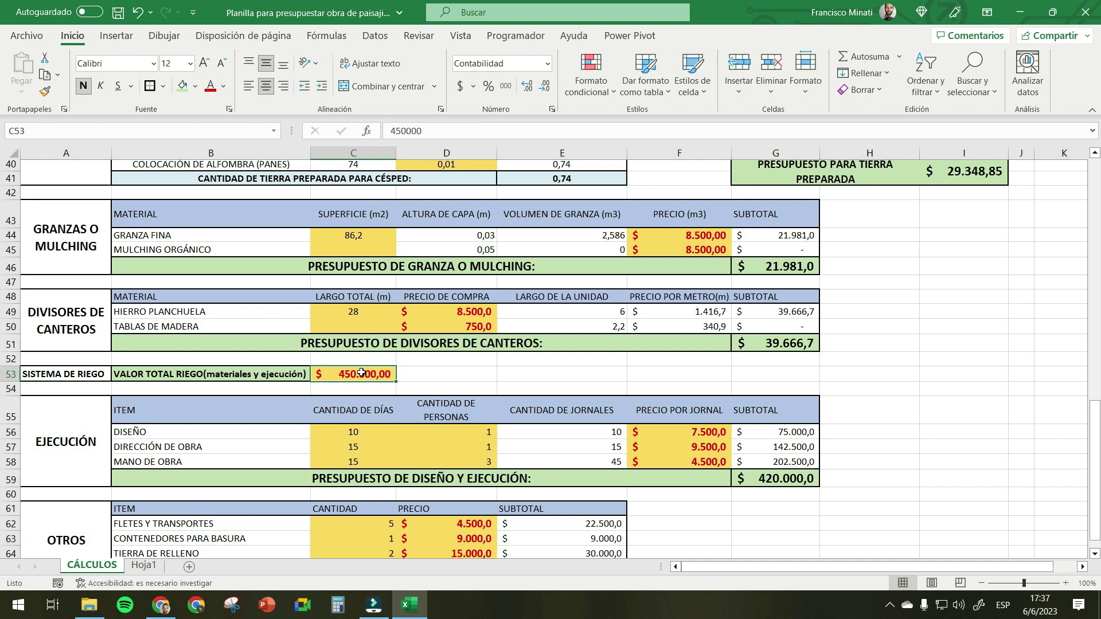
pyautogui.moveTo(66, 374); pyautogui.dragTo(343, 384)
pyautogui.click(343, 387)
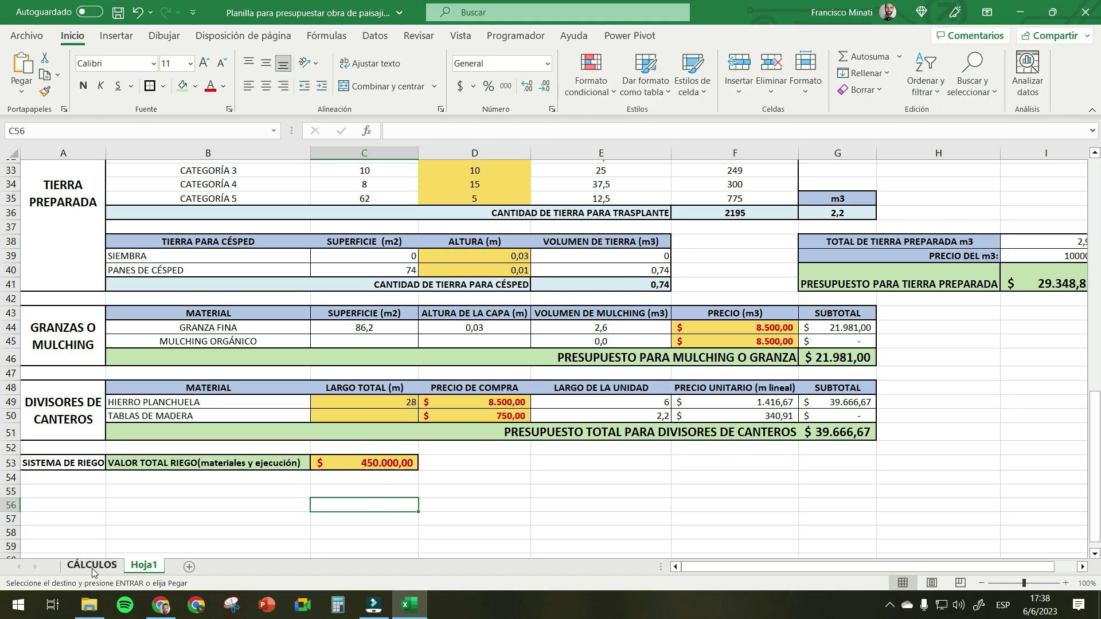
# - Merge and centre A55:A59 on Hoja1 and enter the section title EJECUCIÓN, following the CÁLCULOS sheet
pyautogui.scroll(-4, 143, 426)
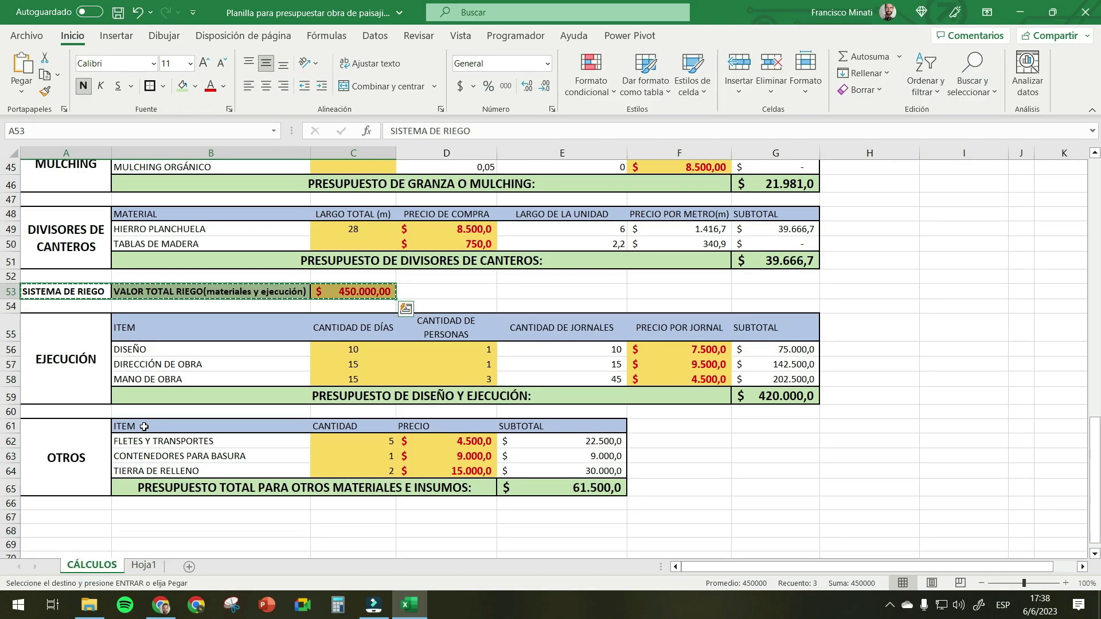
pyautogui.click(101, 398)
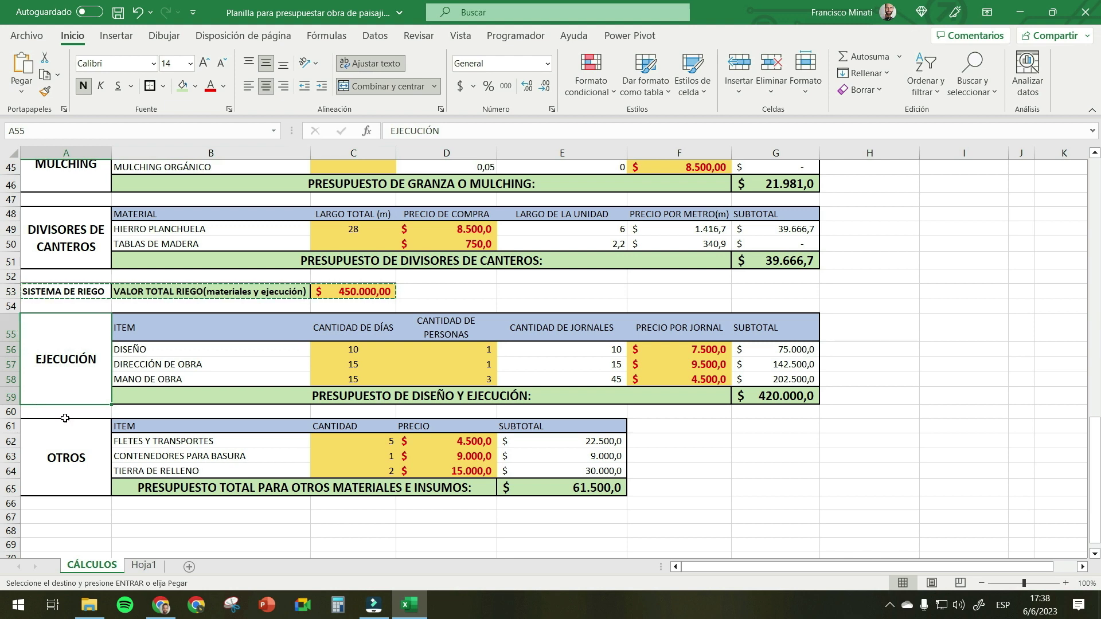
pyautogui.click(145, 565)
pyautogui.scroll(-2, 74, 460)
pyautogui.moveTo(63, 408); pyautogui.dragTo(63, 463)
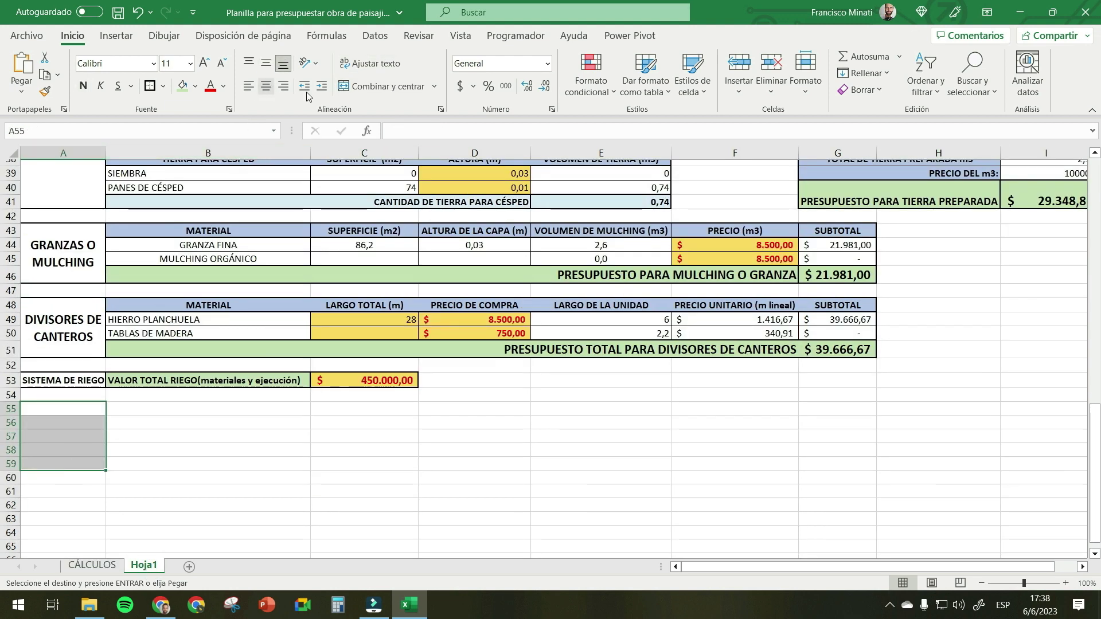
pyautogui.click(394, 86)
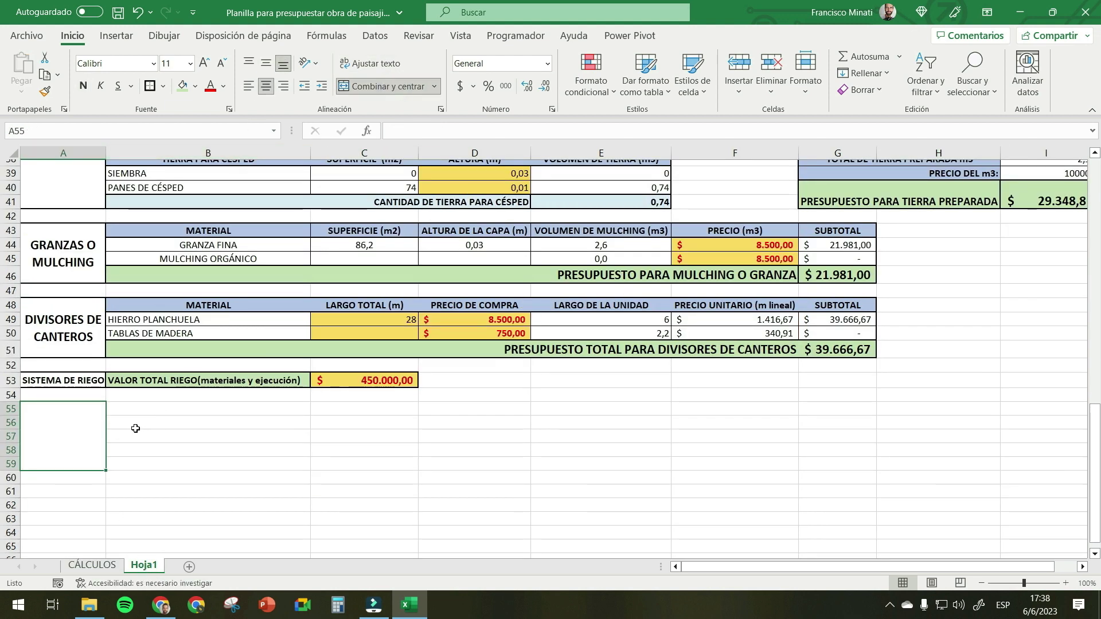
pyautogui.write('EJECUCIÓN')
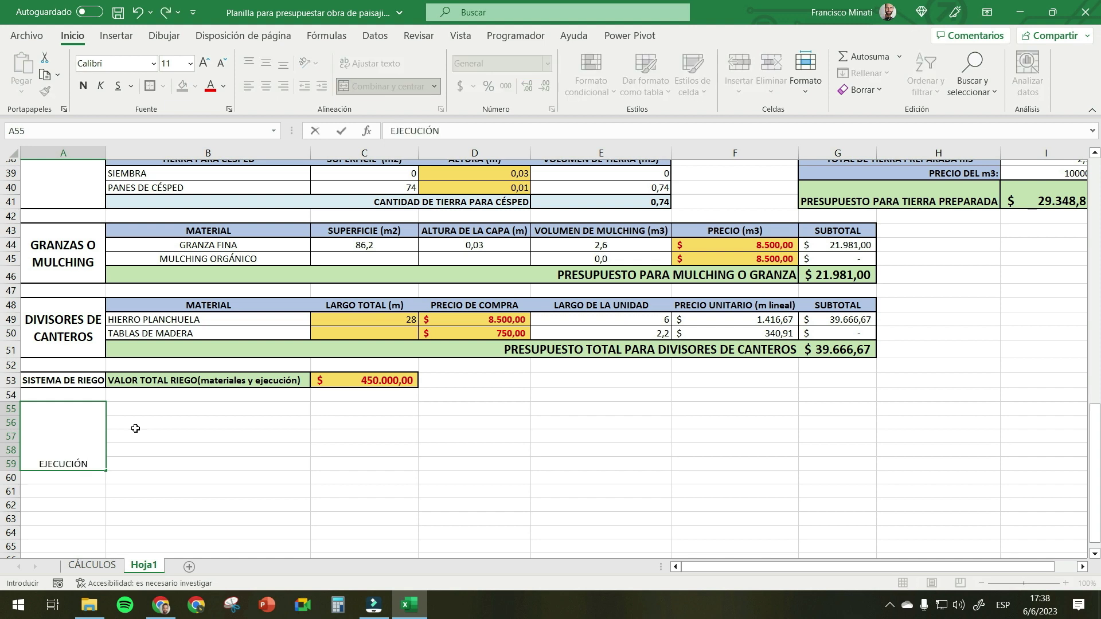
pyautogui.press('Return')
pyautogui.press('Up')
# - Following CÁLCULOS, enter ITEM, DISEÑO, DIRECCIÓN DE OBRA and MANO DE OBRA in B55:B58 of Hoja1 and CANTIDAD DE DÍAS in C55
pyautogui.hotkey('ctrl', 'pageup')
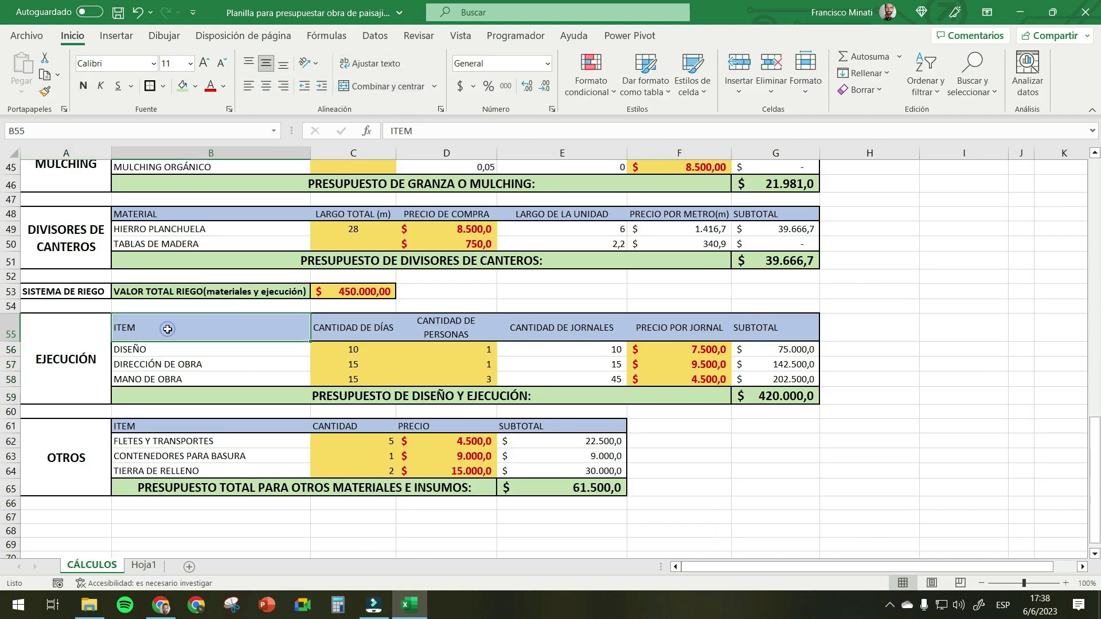
pyautogui.click(153, 352)
pyautogui.click(161, 366)
pyautogui.click(171, 382)
pyautogui.hotkey('ctrl', 'pagedown')
pyautogui.click(144, 412)
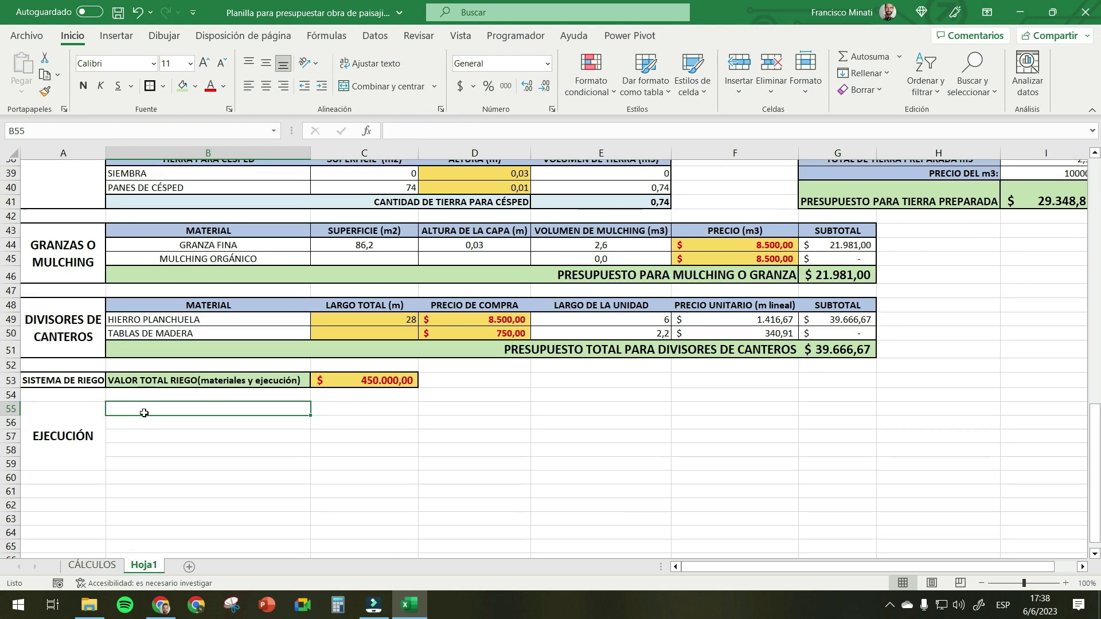
pyautogui.write('ITEM')
pyautogui.press('Return')
pyautogui.write('DISEÑO')
pyautogui.press('Return')
pyautogui.write('DIRECCIÓN DE OBRA')
pyautogui.press('Return')
pyautogui.write('MANO DE OBRA')
pyautogui.press('Return')
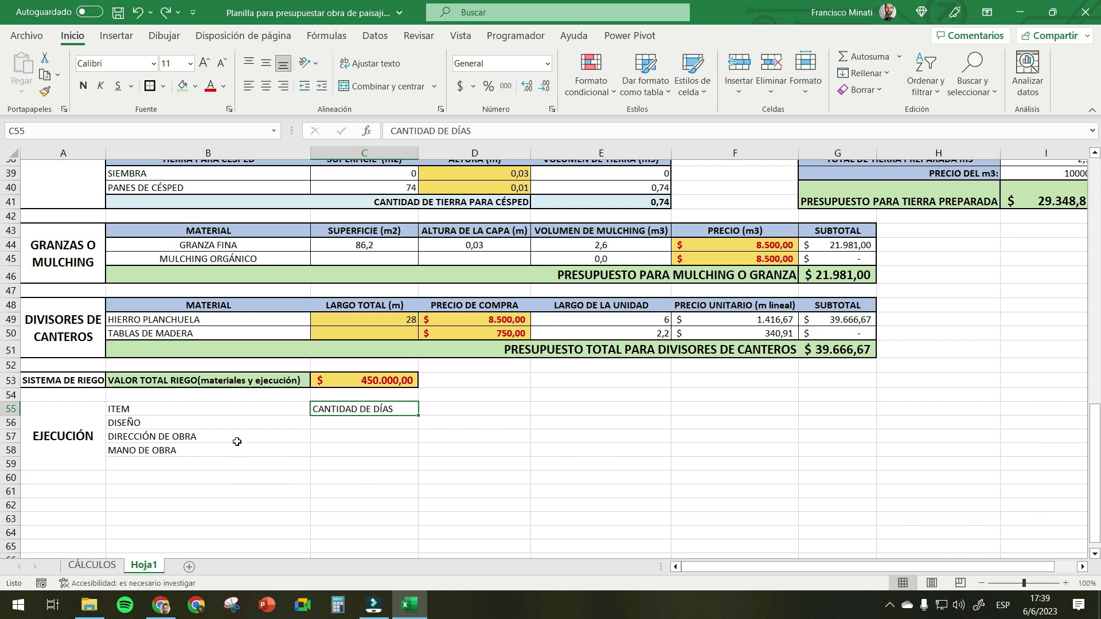
# - Enter the heading CANTIDAD DE PERSONAS in D55 and select E55 for the next column heading
pyautogui.click(467, 411)
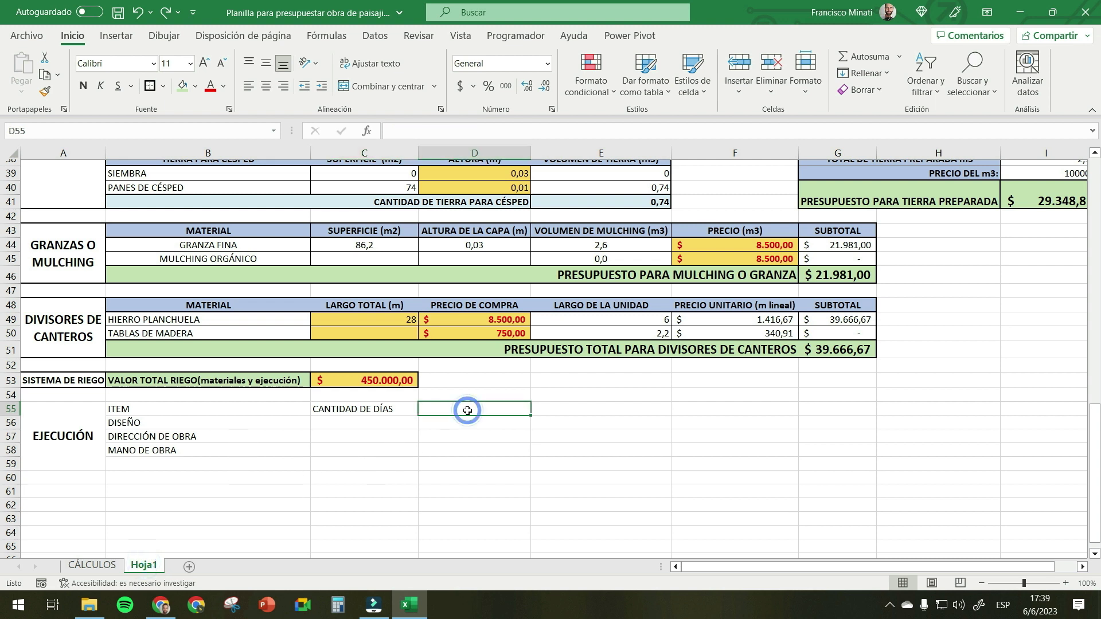
pyautogui.write('CANTIDAD DE PERSONAS')
pyautogui.press('Return')
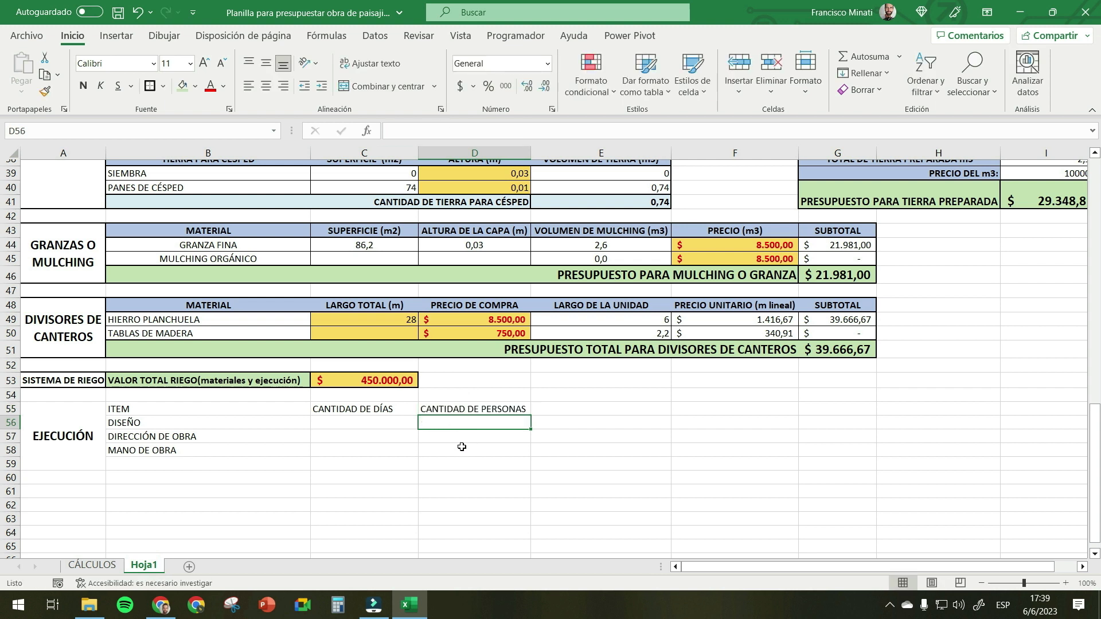
pyautogui.click(533, 432)
pyautogui.click(401, 415)
pyautogui.click(457, 407)
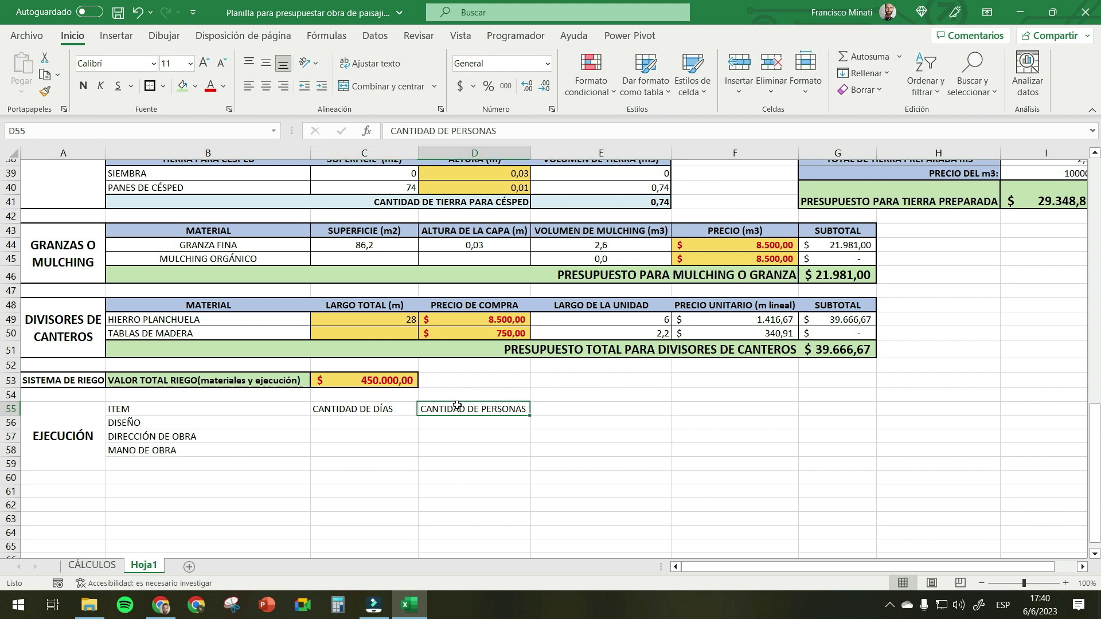
pyautogui.click(567, 405)
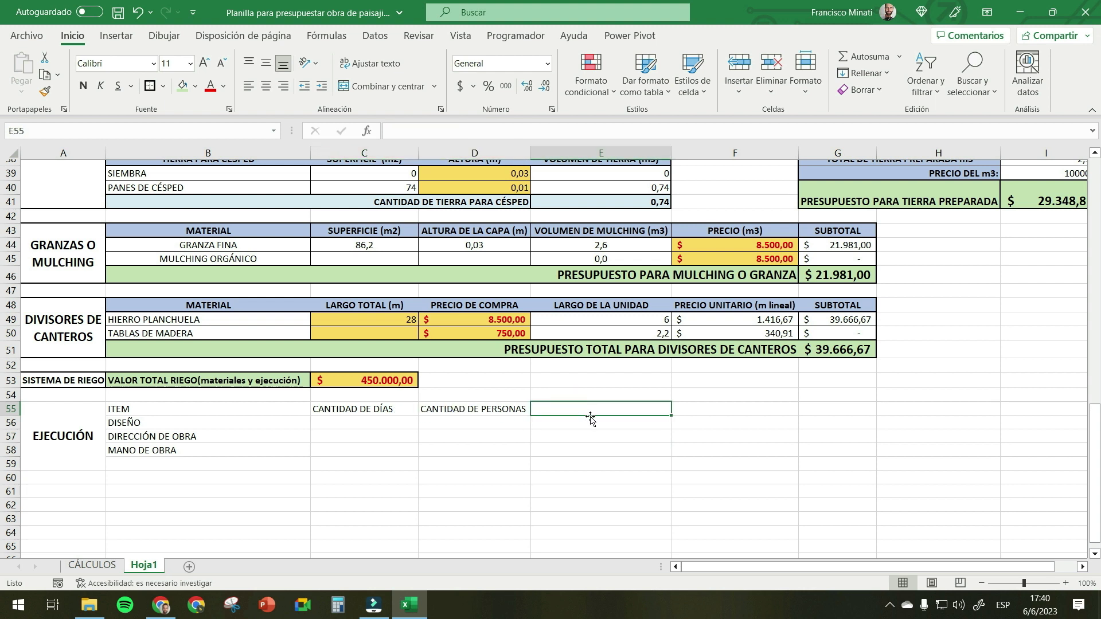
# - Enter the heading CANTIDAD DE JORNALES in E55 and calculate days times people in E56 with =C56*D56
pyautogui.write('CANTIDAD DE JORNALES')
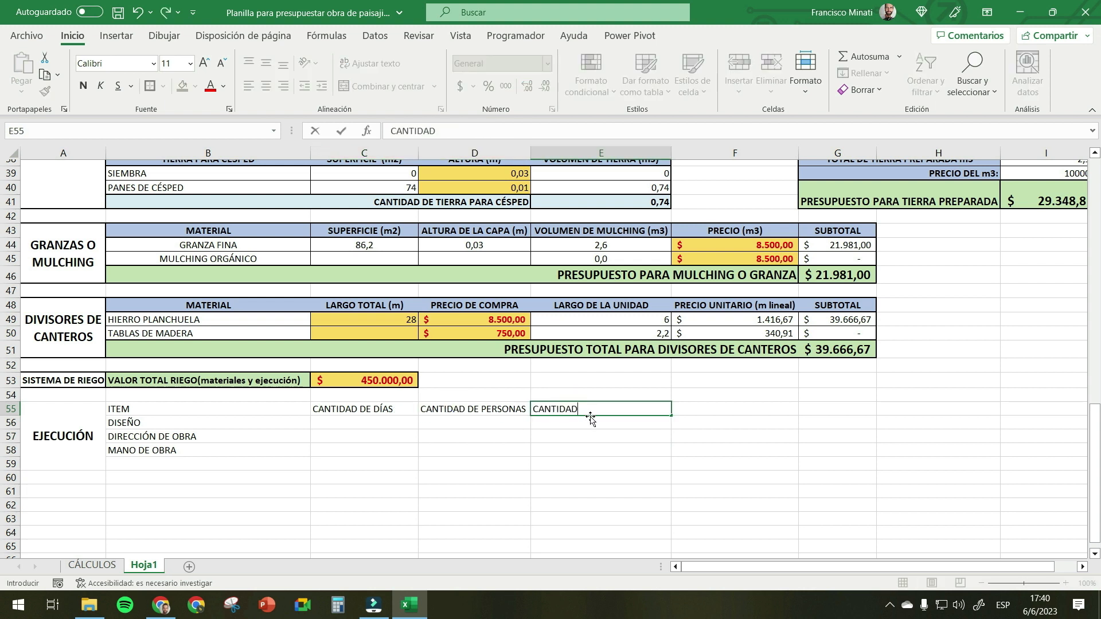
pyautogui.press('Return')
pyautogui.click(574, 423)
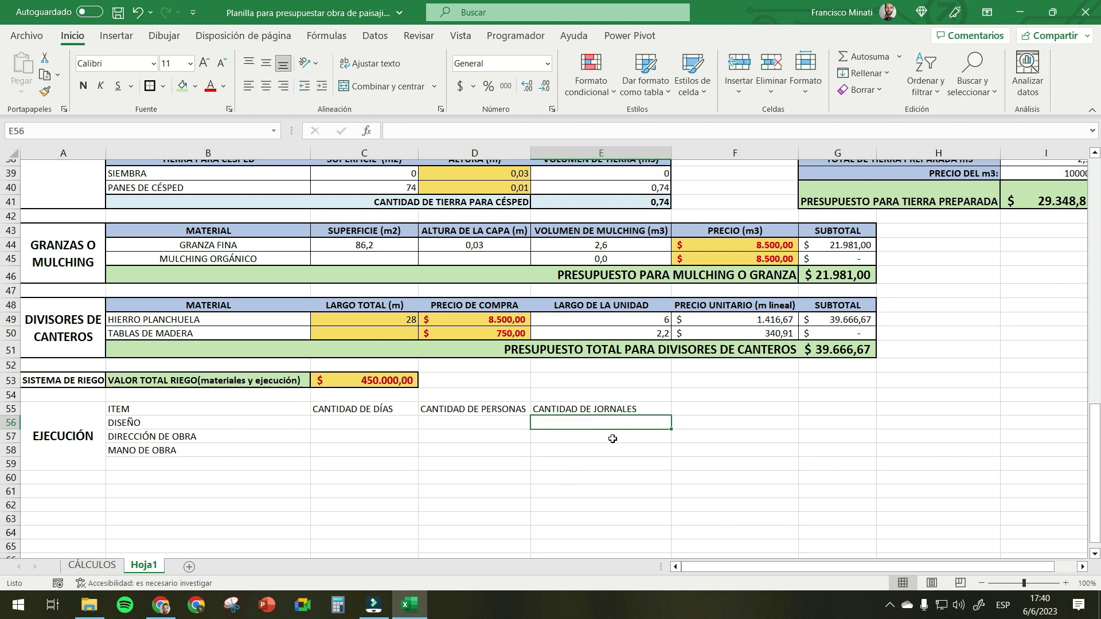
pyautogui.write('=')
pyautogui.click(403, 421)
pyautogui.write('*')
pyautogui.click(484, 418)
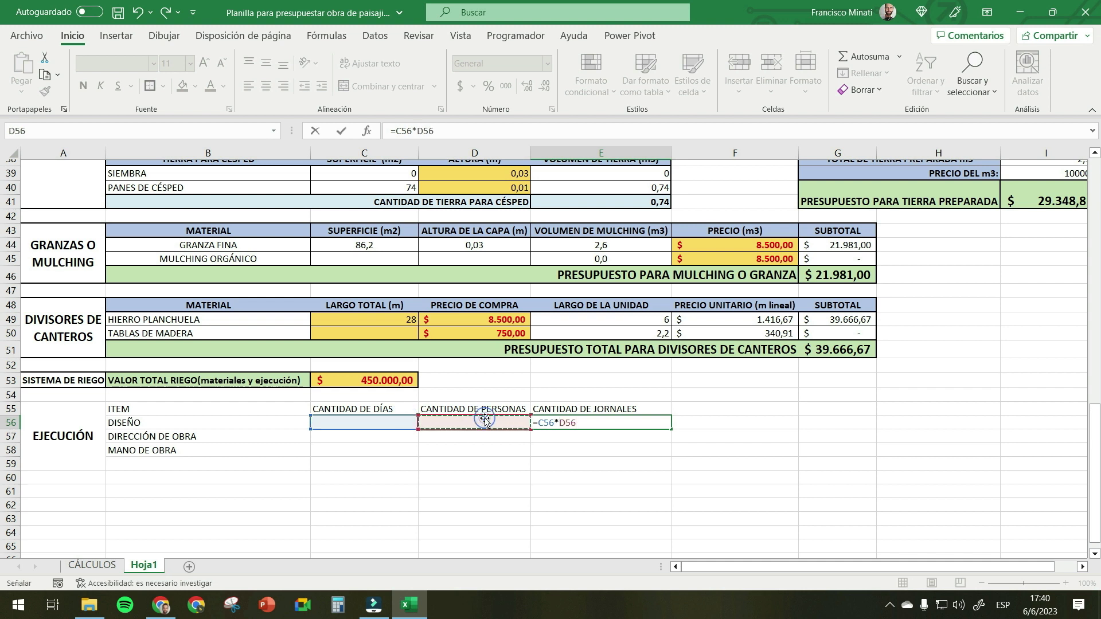
pyautogui.hotkey('ctrl', 'Return')
pyautogui.press('Down')
# - Enter 10 days and 1 person for DISEÑO in row 56, and extend the E56 formula down to E58
pyautogui.click(379, 418)
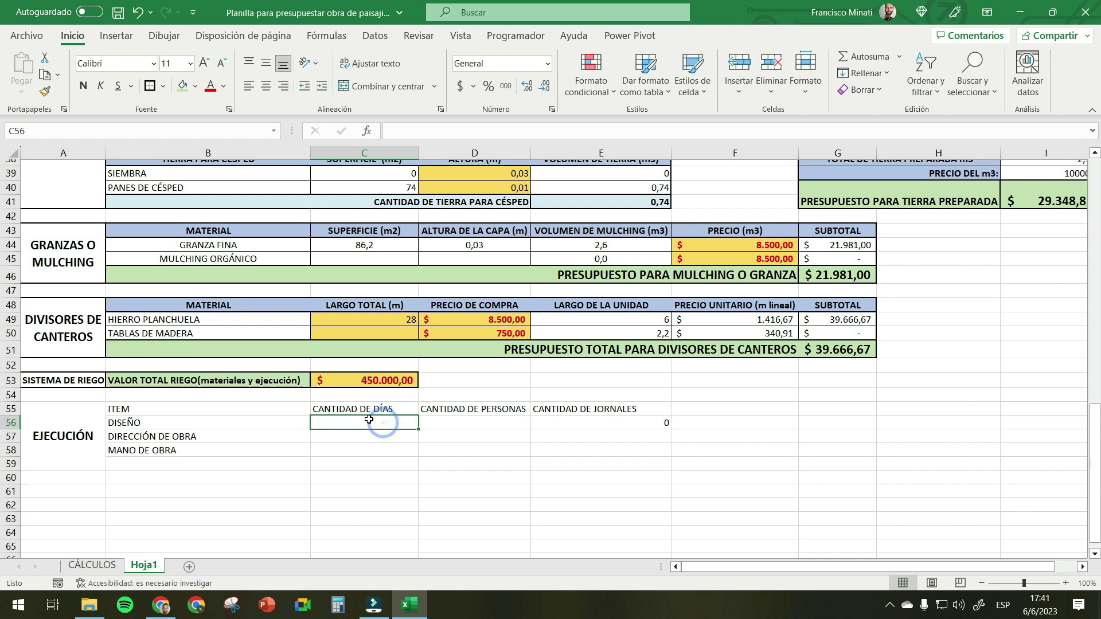
pyautogui.click(454, 433)
pyautogui.click(391, 425)
pyautogui.write('10')
pyautogui.press('Return')
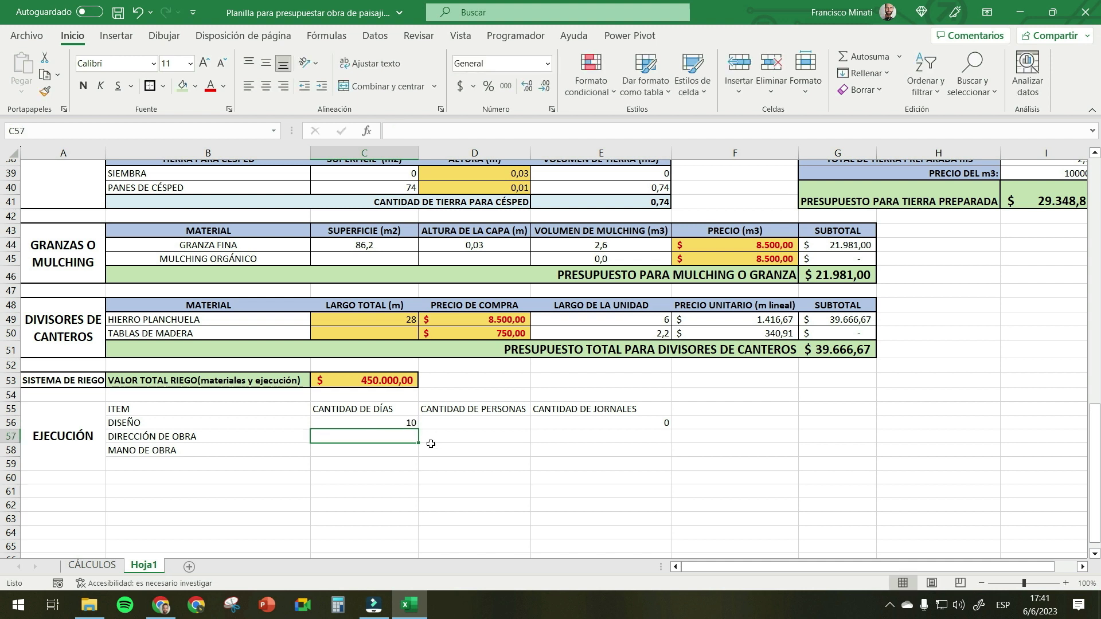
pyautogui.click(480, 409)
pyautogui.click(489, 423)
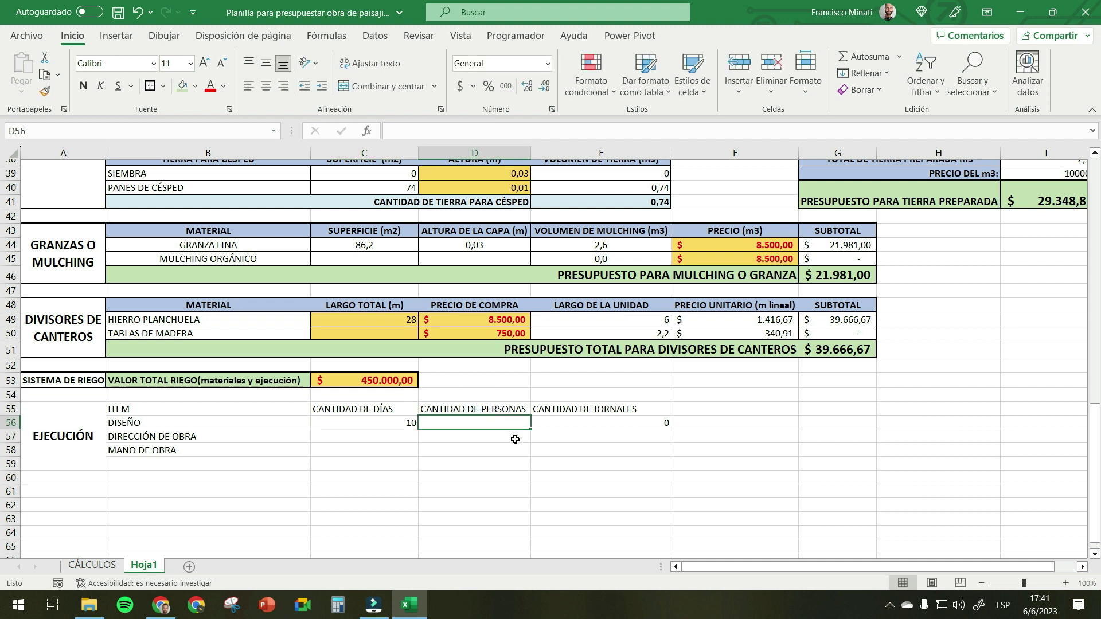
pyautogui.write('1')
pyautogui.press('Return')
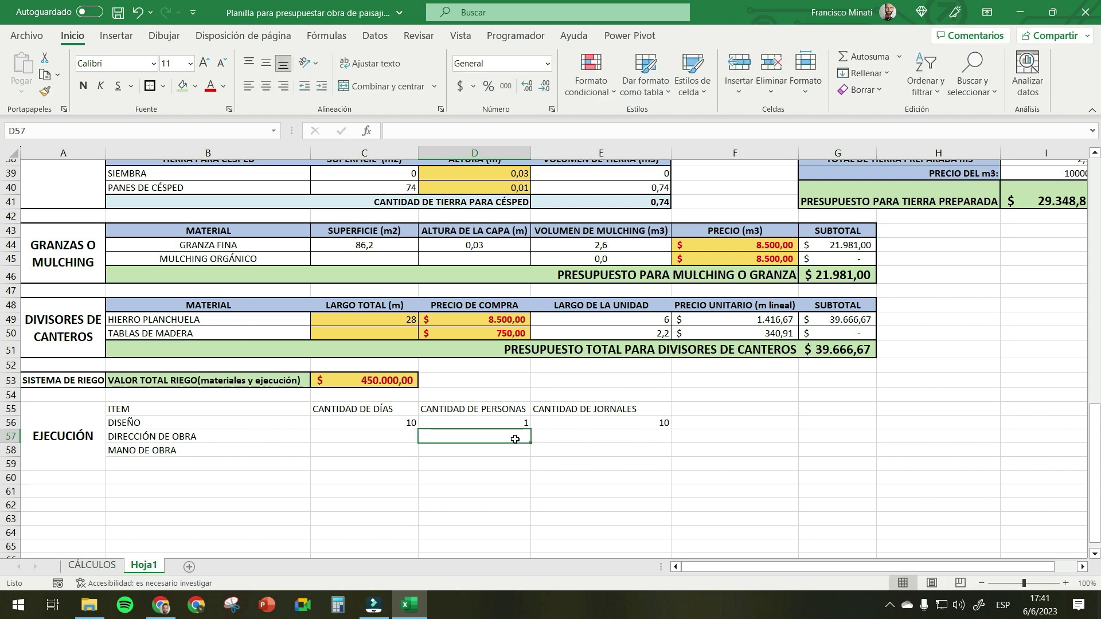
pyautogui.click(625, 425)
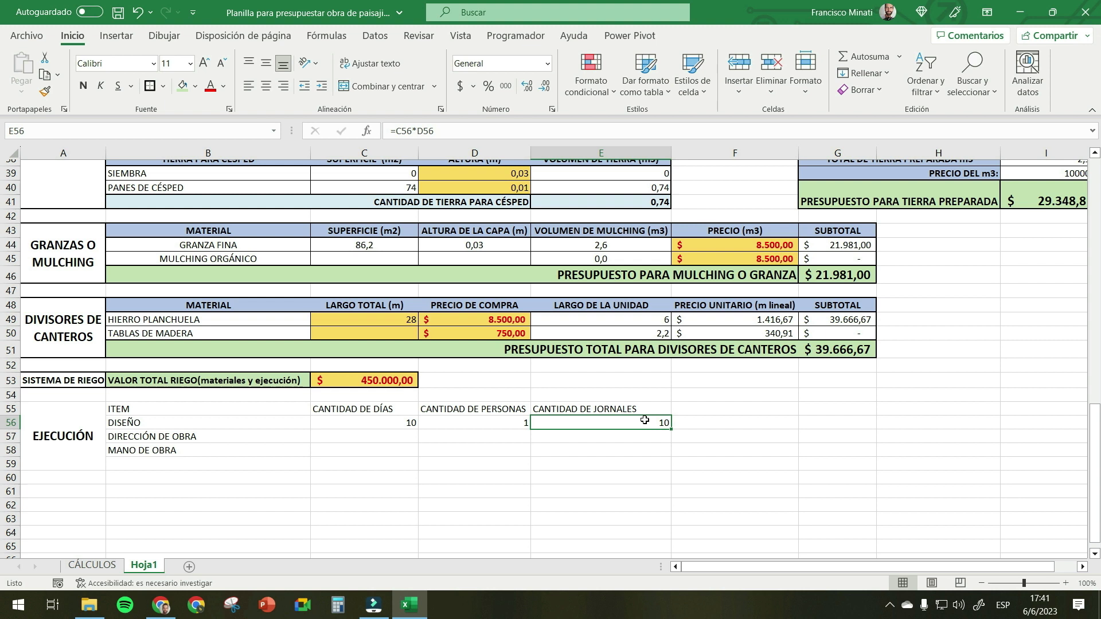
pyautogui.moveTo(673, 430); pyautogui.dragTo(669, 457)
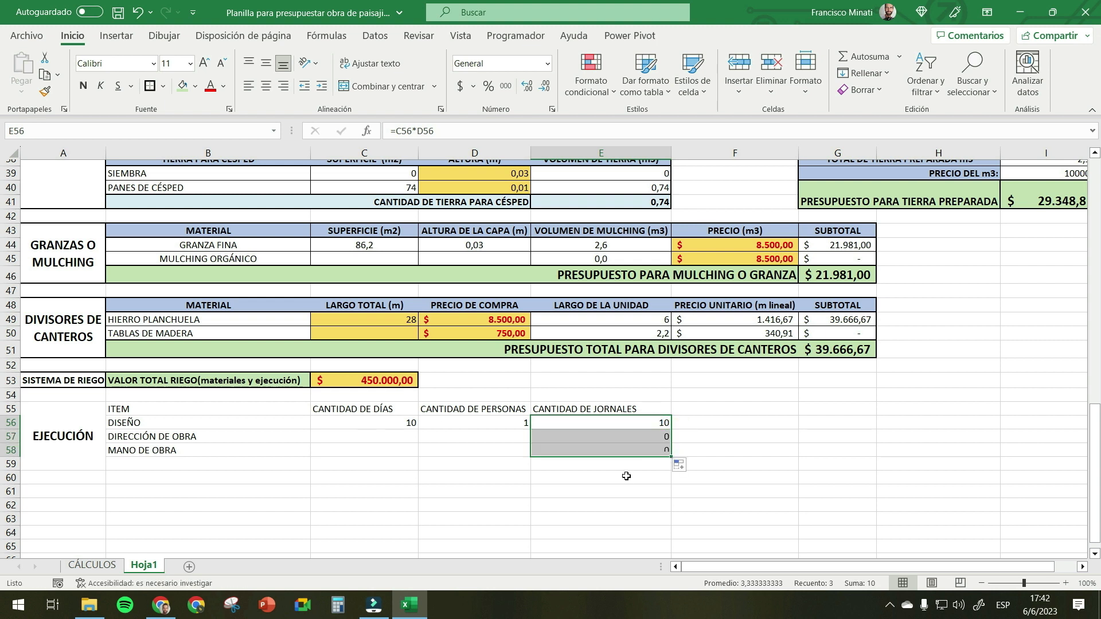
# - Enter 15 days in C58 and 3 people in D58 for MANO DE OBRA
pyautogui.click(385, 450)
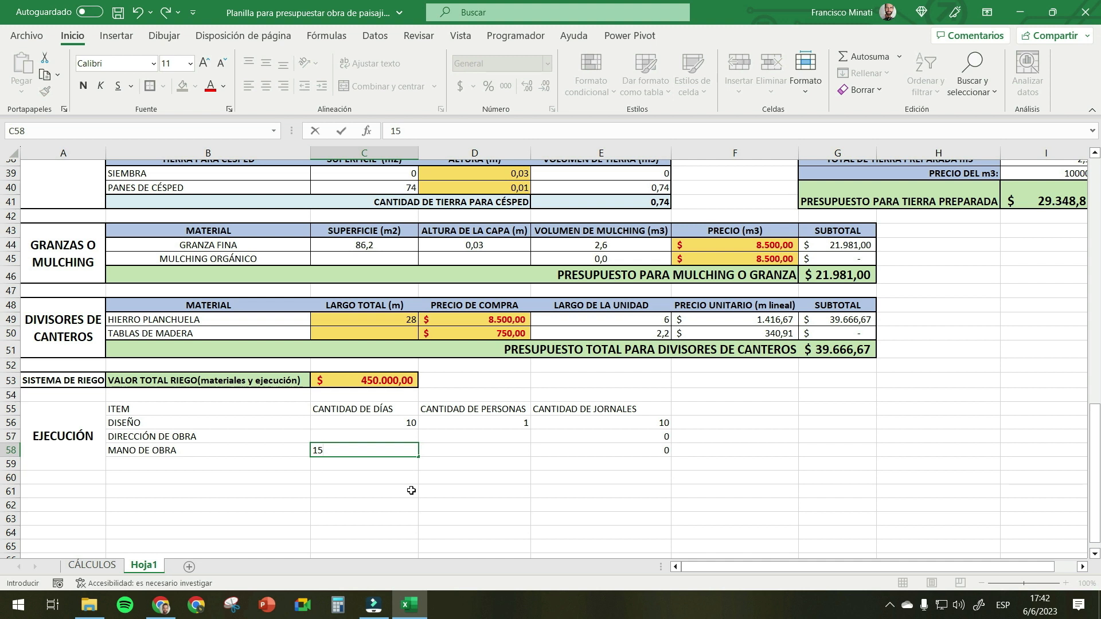
pyautogui.press('Return')
pyautogui.press('Right')
pyautogui.press('Up')
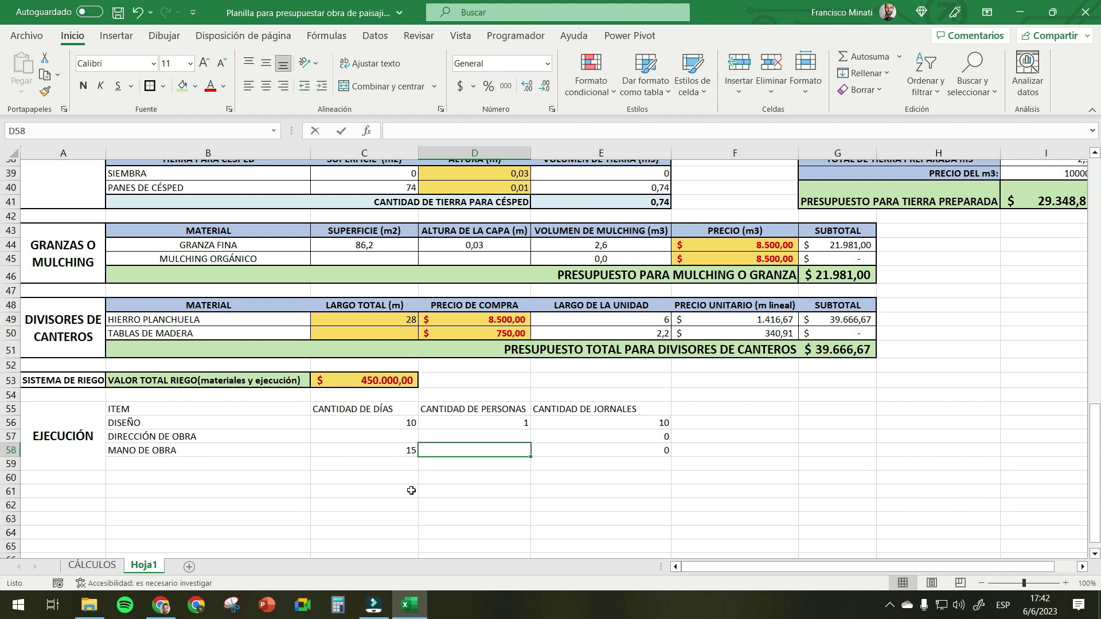
pyautogui.write('3')
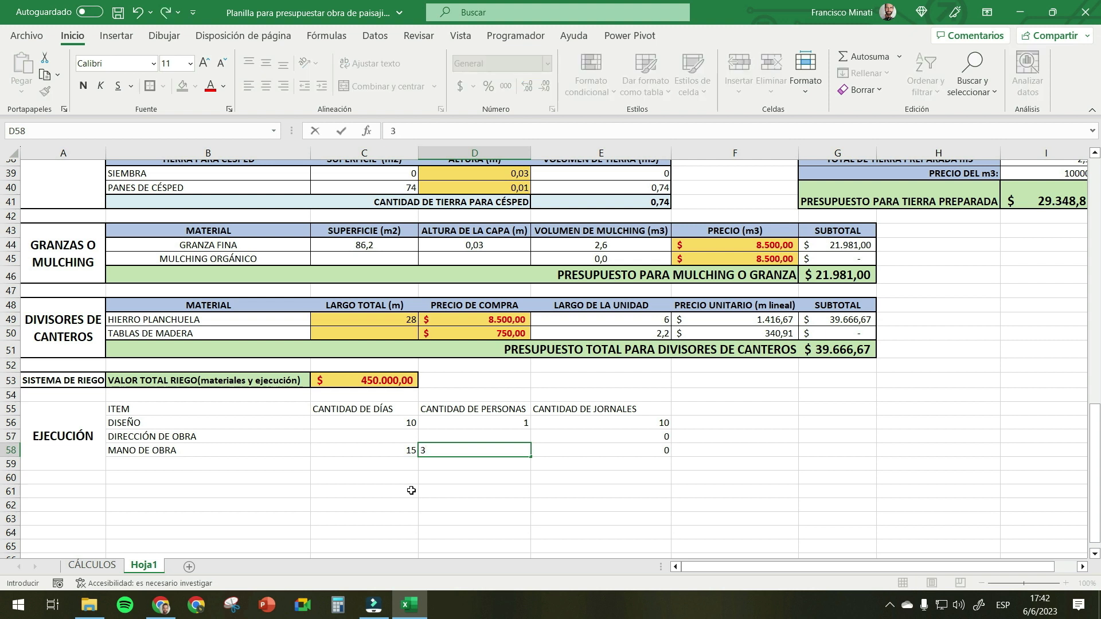
pyautogui.press('Return')
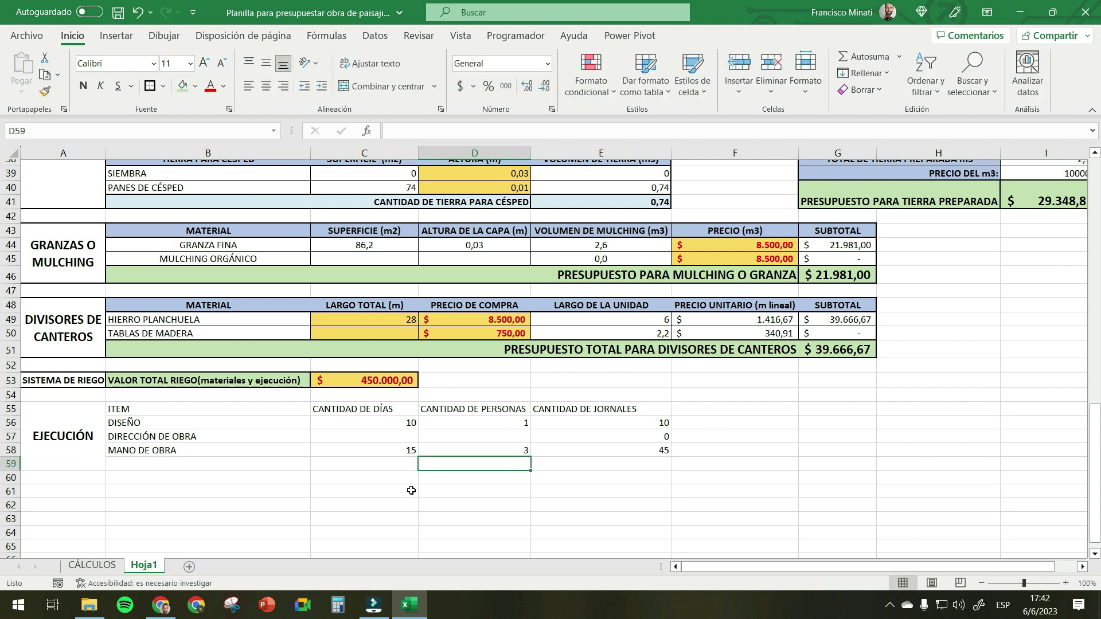
pyautogui.press('Right')
pyautogui.press('Up')
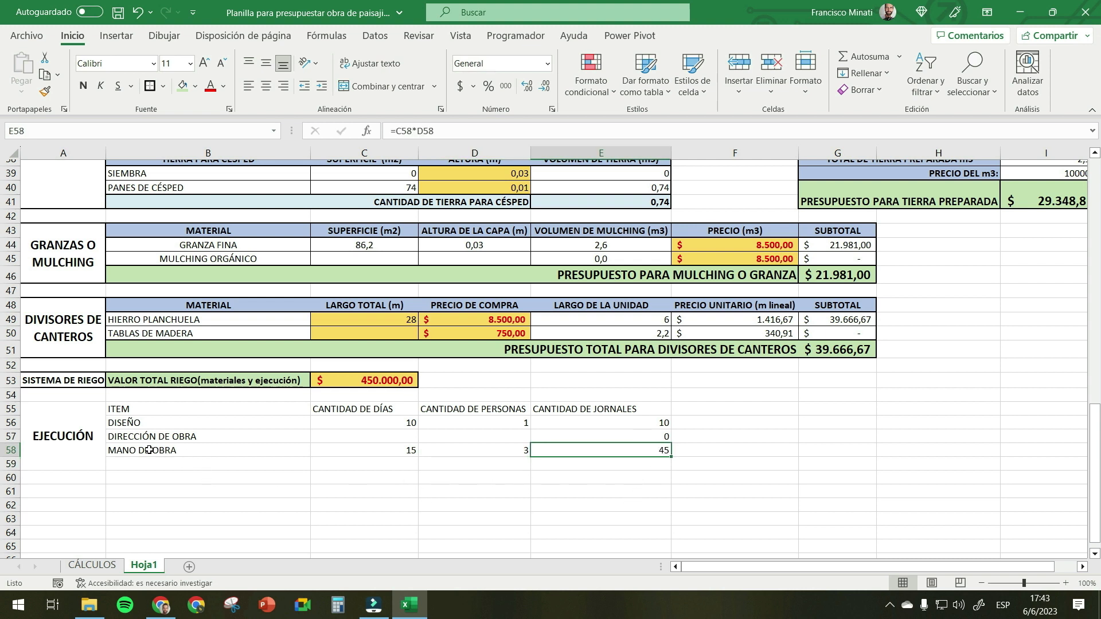
# - Enter 15 days in C57 and 1 person in D57 for DIRECCIÓN DE OBRA
pyautogui.click(394, 453)
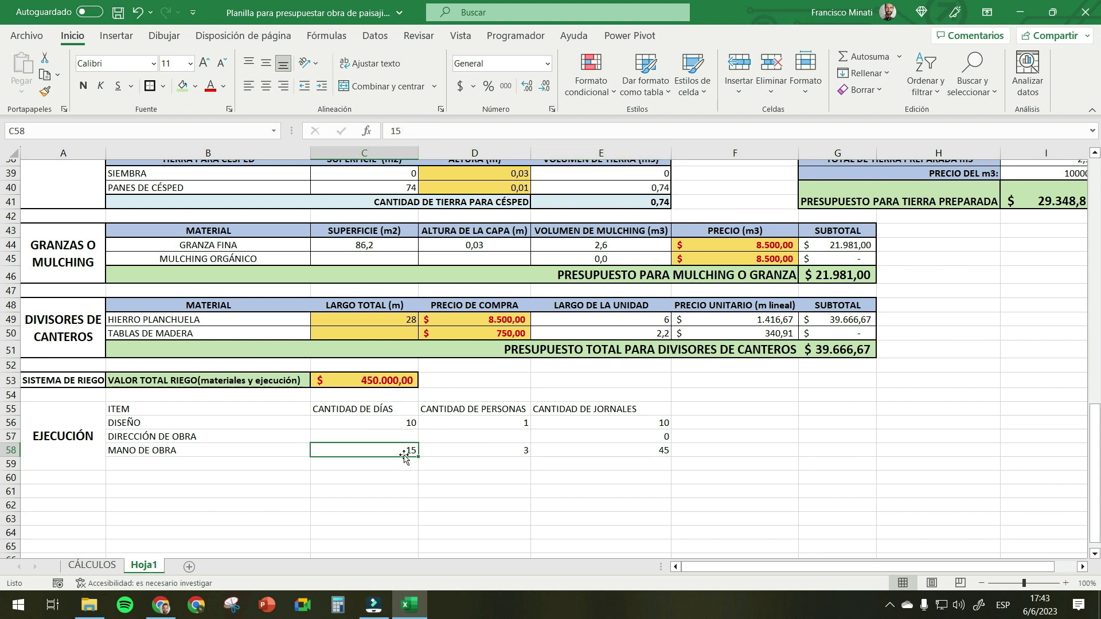
pyautogui.click(167, 443)
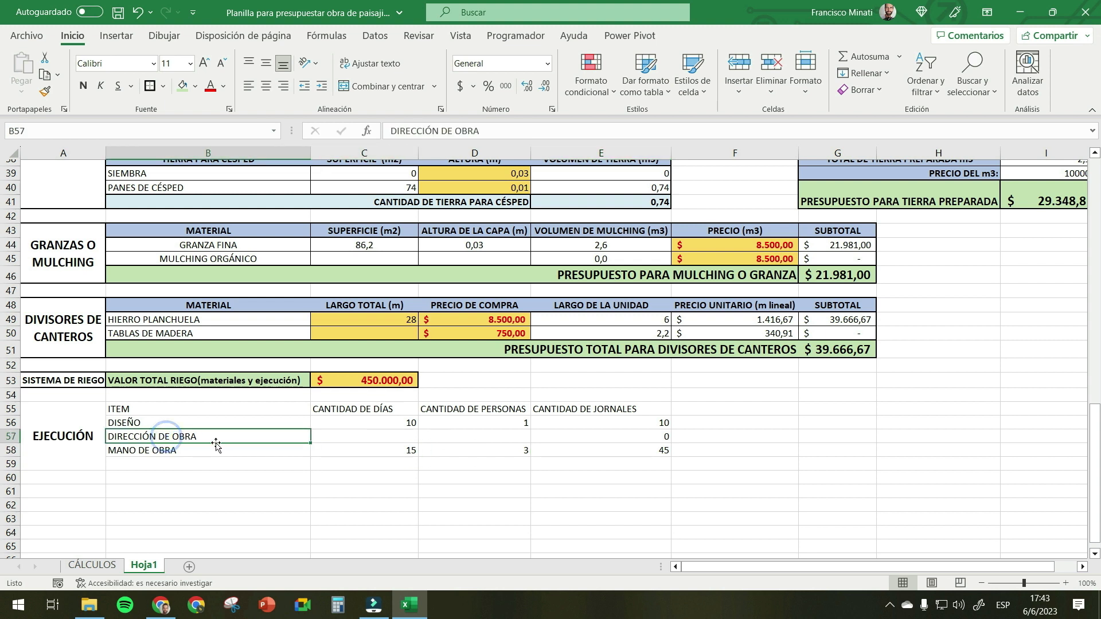
pyautogui.click(380, 438)
pyautogui.write('15')
pyautogui.press('Return')
pyautogui.press('Up')
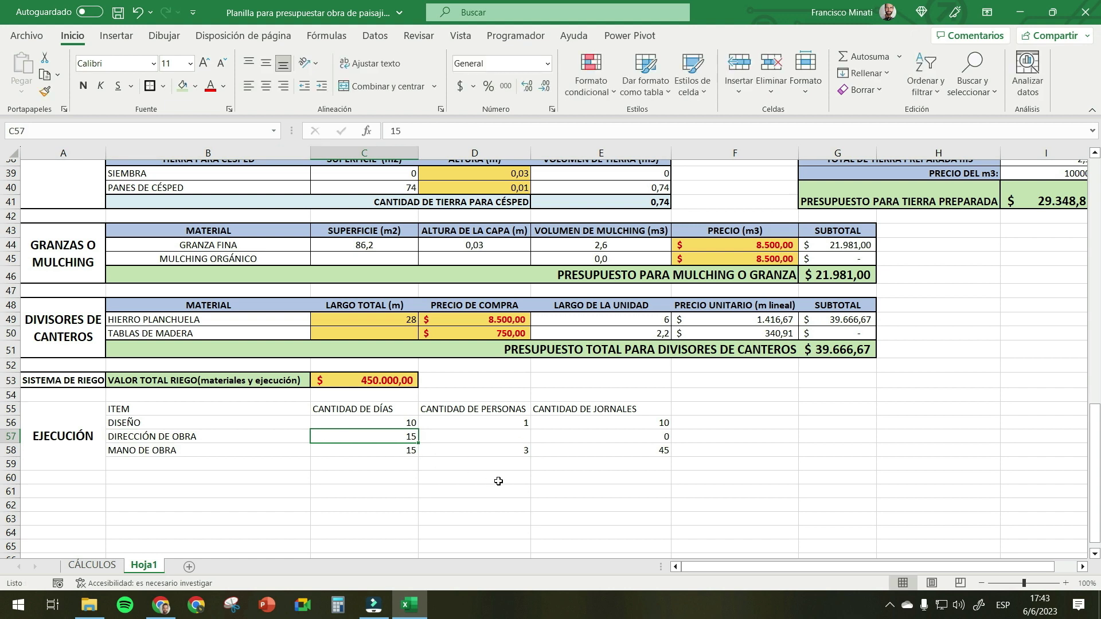
pyautogui.press('Right')
pyautogui.write('1')
pyautogui.press('Return')
pyautogui.press('Up')
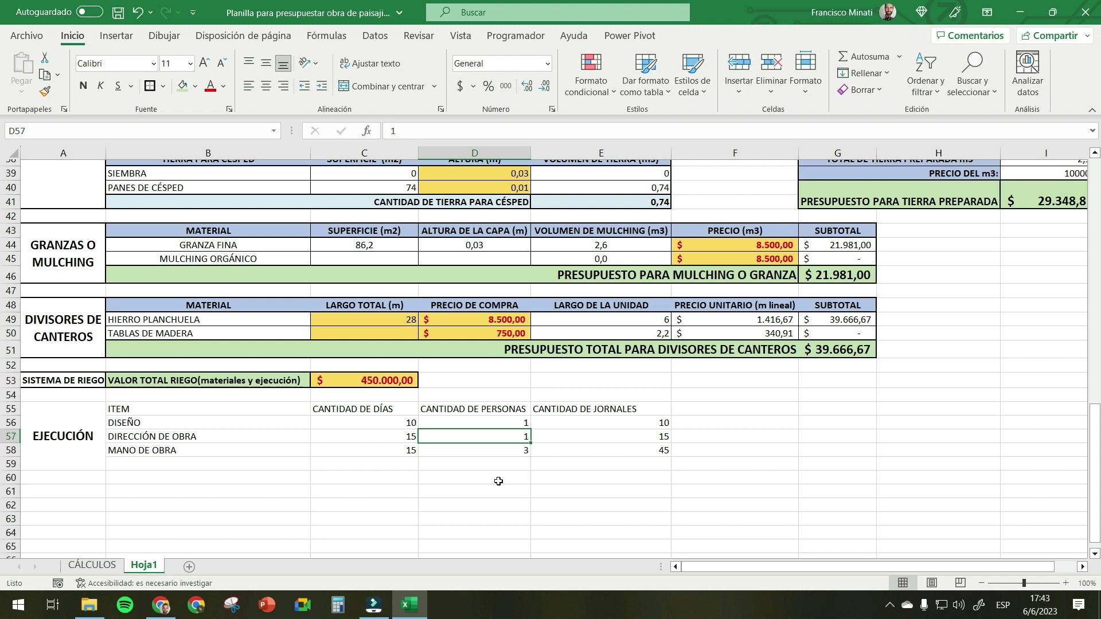
# - Review the CANTIDAD DE JORNALES formulas and results for the three items in E56:E58
pyautogui.click(647, 435)
pyautogui.click(616, 408)
pyautogui.click(640, 436)
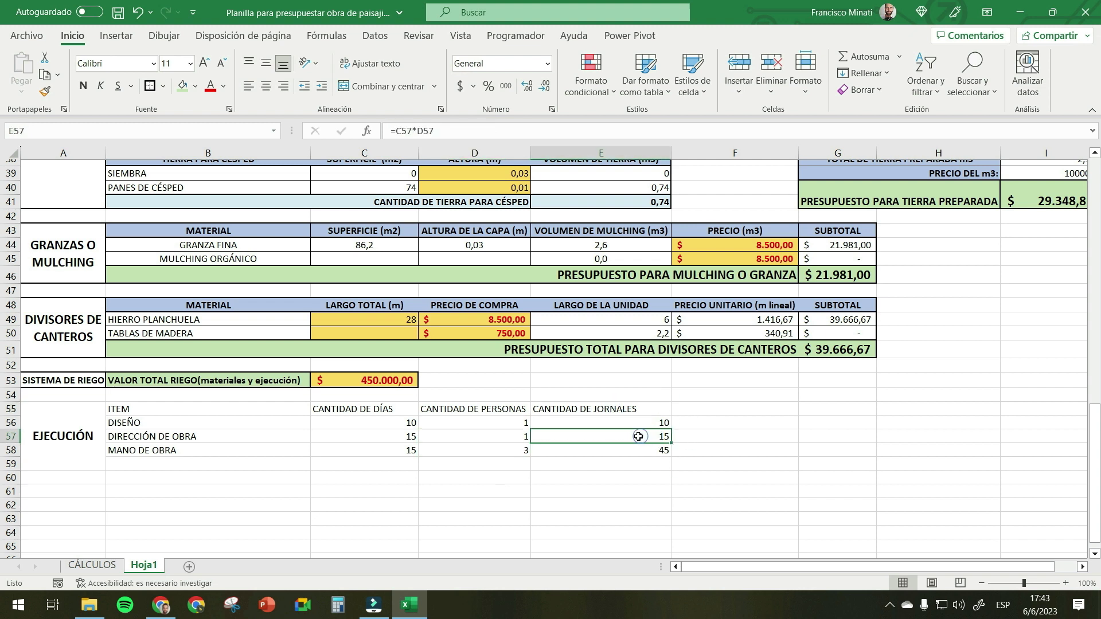
pyautogui.click(614, 439)
pyautogui.click(660, 455)
pyautogui.click(665, 424)
pyautogui.click(663, 450)
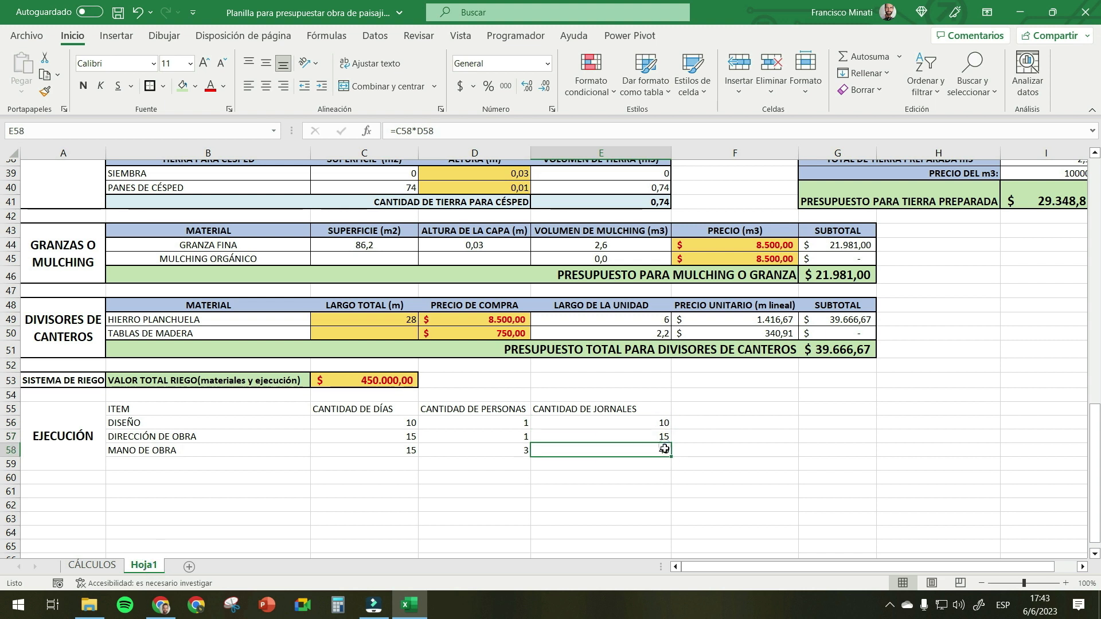
# - Enter the heading SUBTOTAL DE CADA ITEM in G55 and PRECIO DEL JORNAL in F55
pyautogui.click(707, 415)
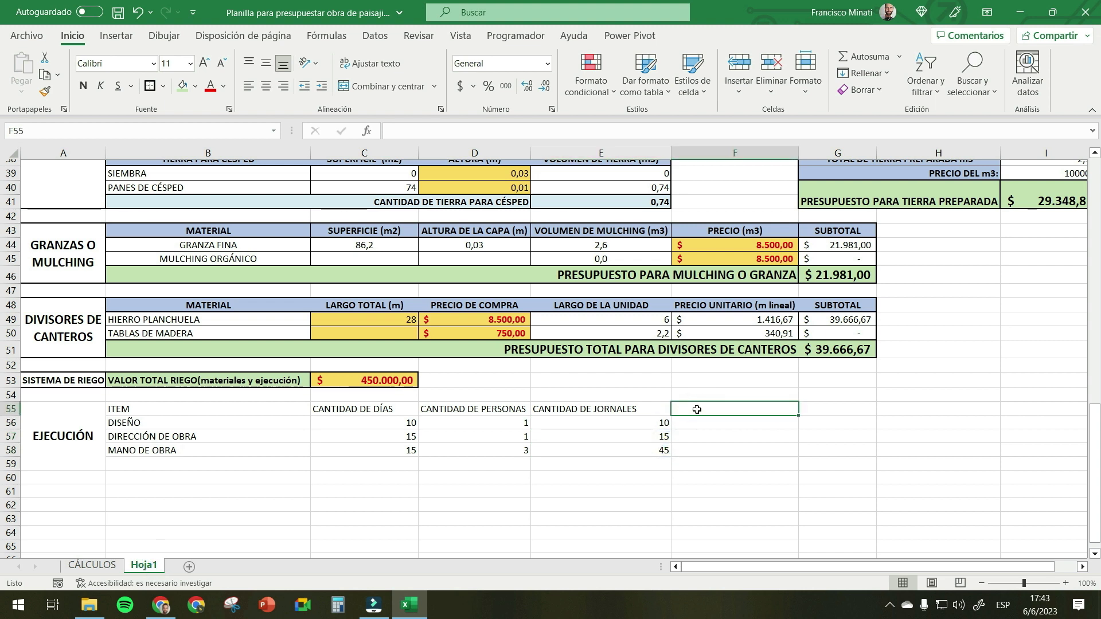
pyautogui.click(829, 409)
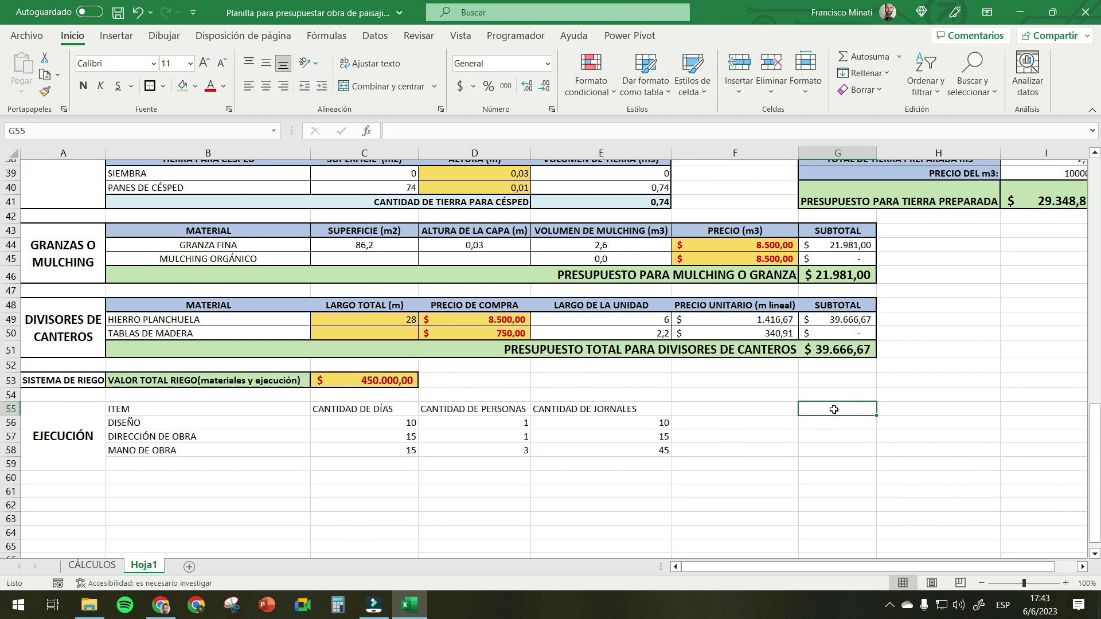
pyautogui.write('SUBTOTAL DE')
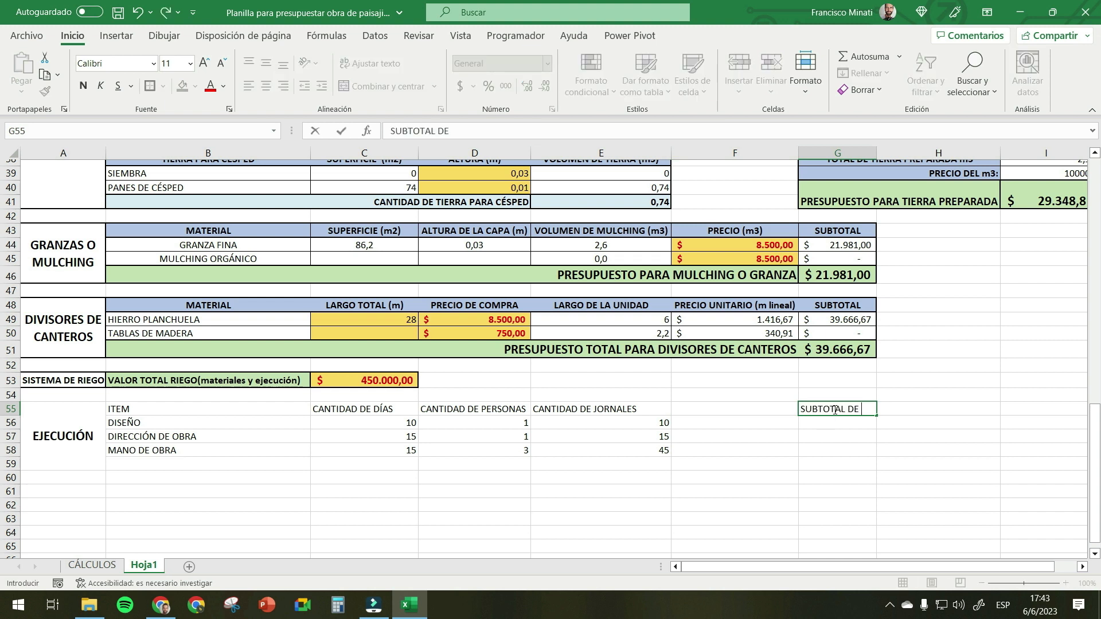
pyautogui.write(' CADA ITEM')
pyautogui.click(759, 410)
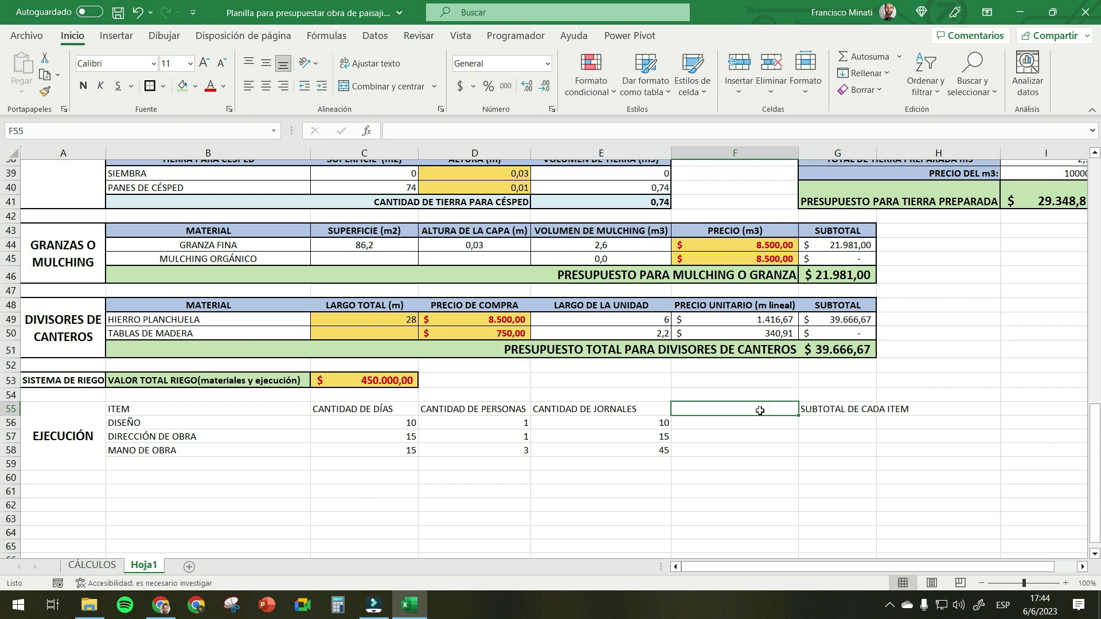
pyautogui.write('PRECIO')
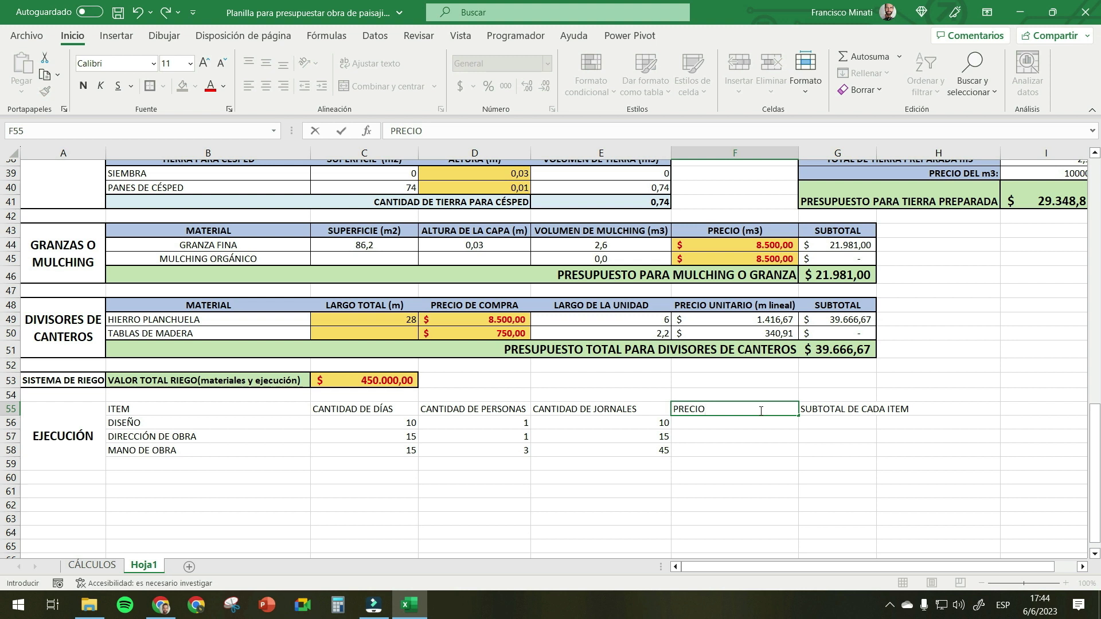
pyautogui.write(' DEL JORNAL')
pyautogui.press('Return')
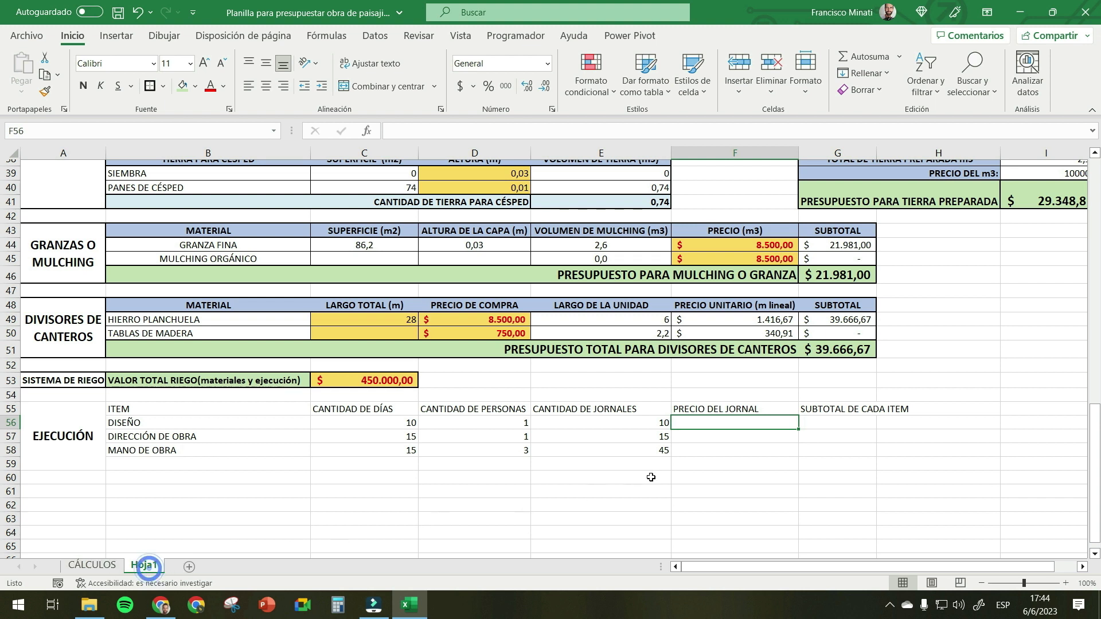
# - Enter the daily wage prices 7500, 9500 and 4500 in F56:F58 for DISEÑO, DIRECCIÓN DE OBRA and MANO DE OBRA
pyautogui.write('7500')
pyautogui.press('Return')
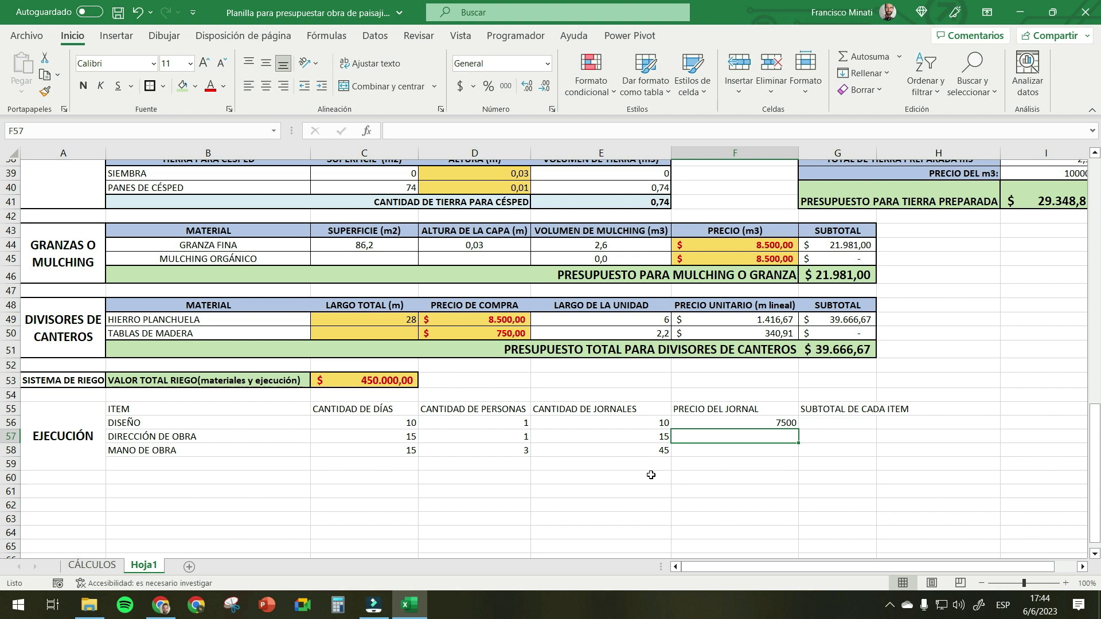
pyautogui.write('9500')
pyautogui.press('Return')
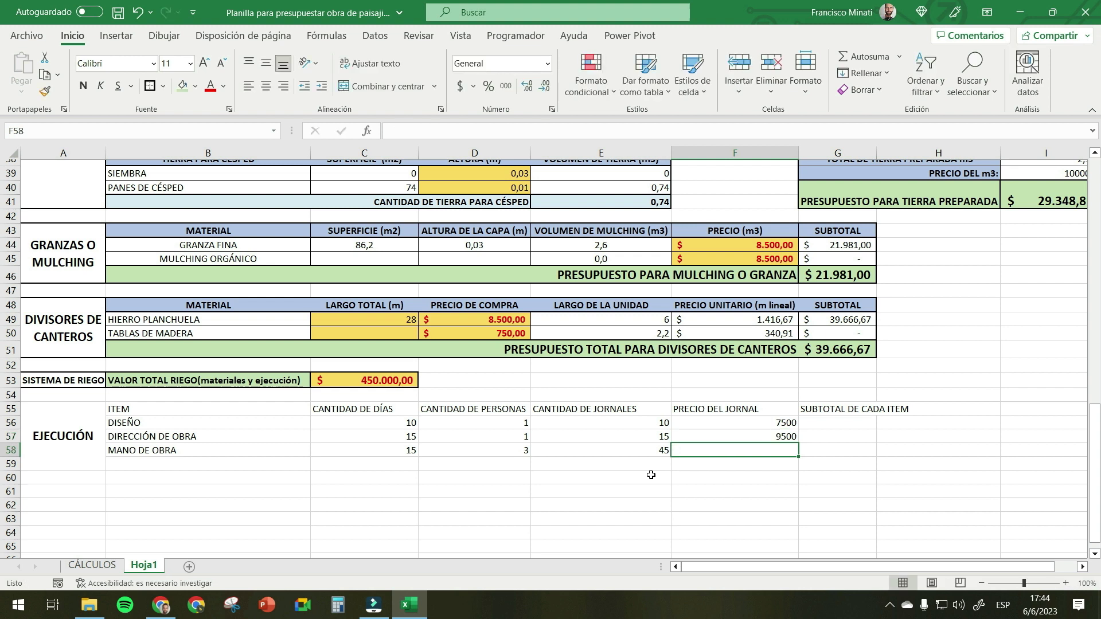
pyautogui.write('4')
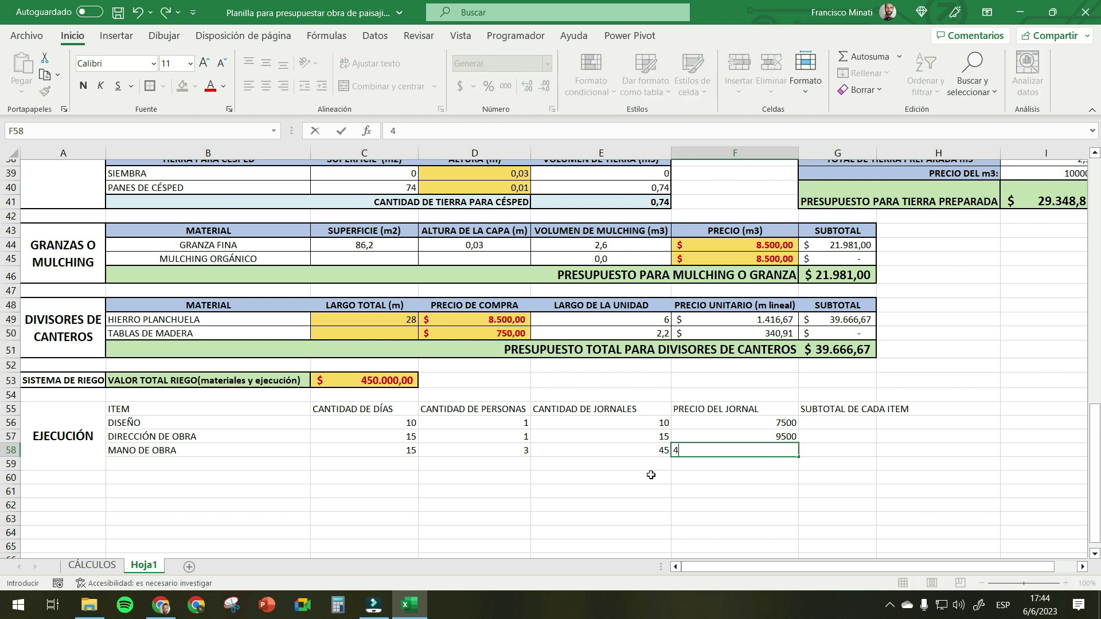
pyautogui.write('500')
pyautogui.press('Return')
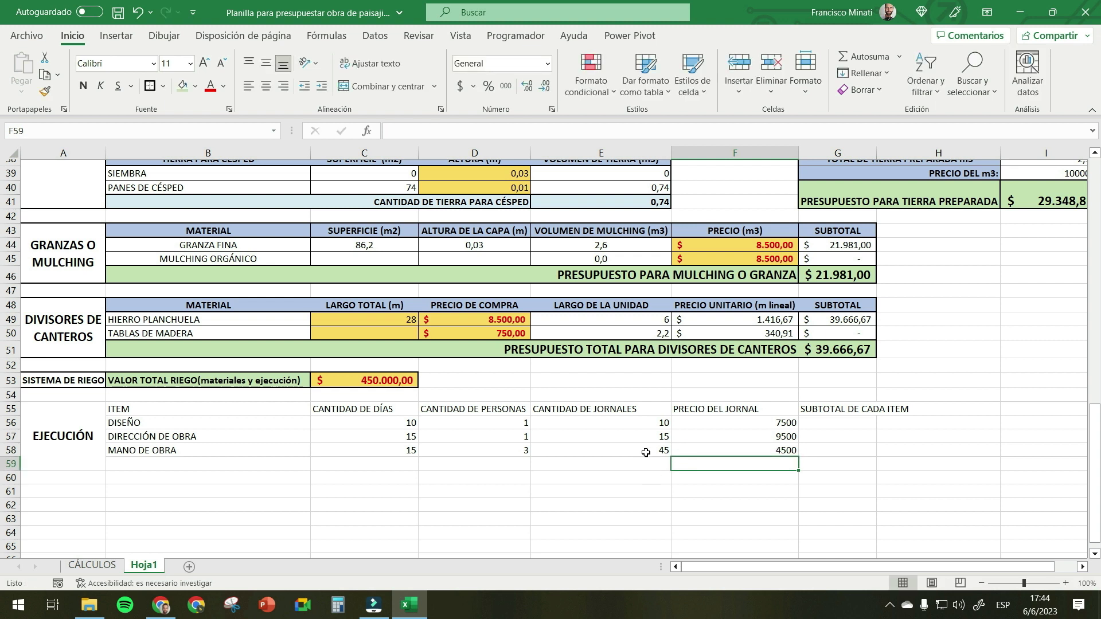
pyautogui.moveTo(714, 423); pyautogui.dragTo(740, 450)
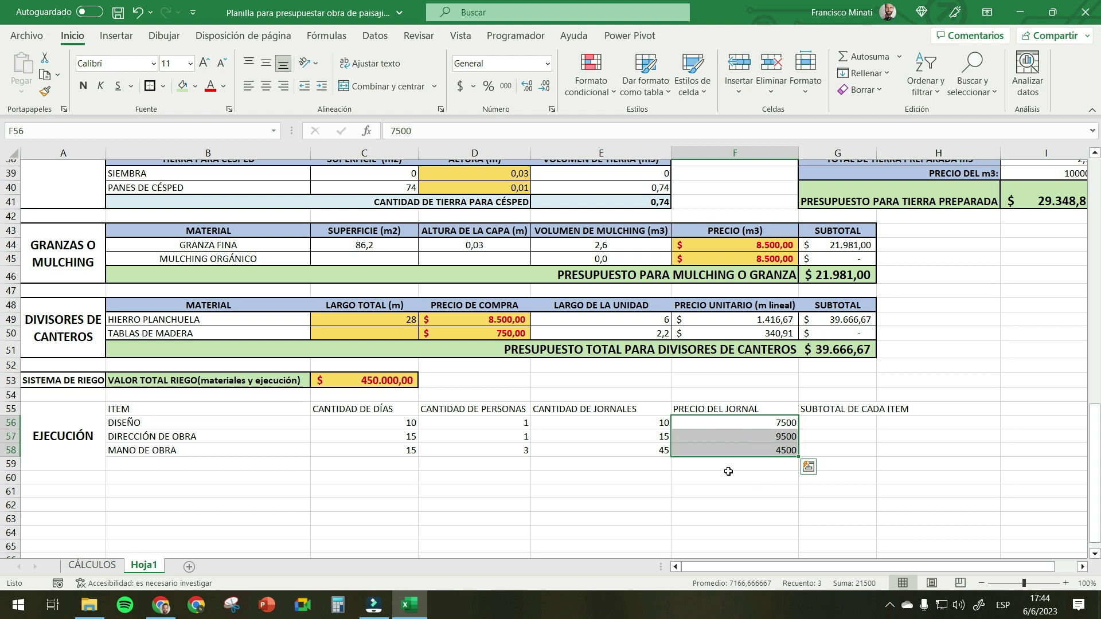
pyautogui.click(721, 487)
pyautogui.click(724, 425)
pyautogui.click(744, 436)
pyautogui.click(749, 453)
pyautogui.click(759, 425)
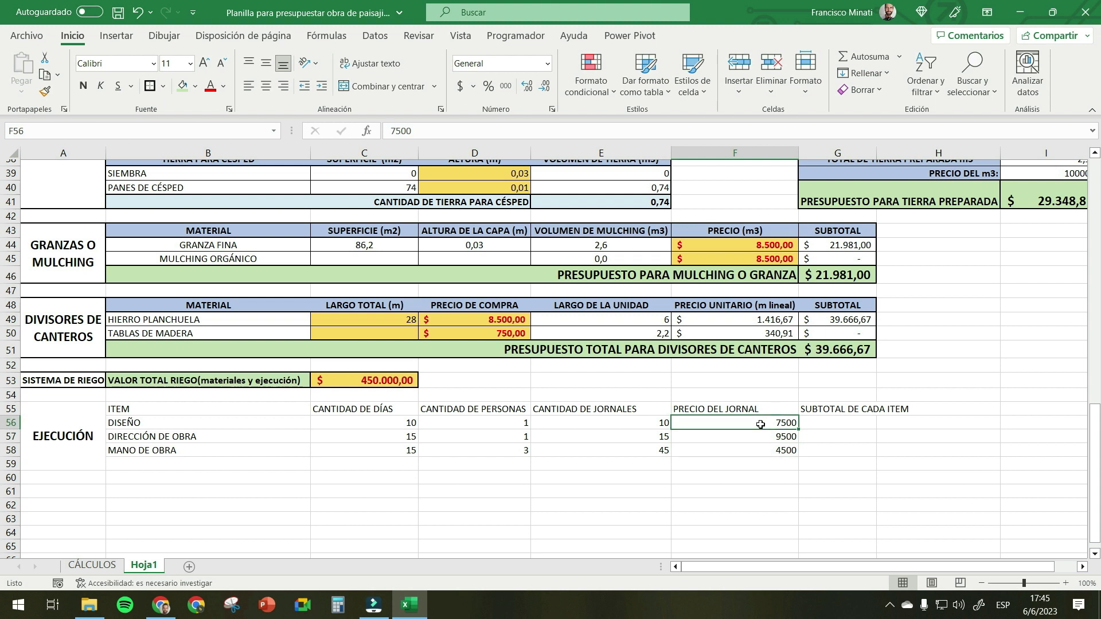
# - Calculate the DISEÑO subtotal in G56 as wage price times number of jornales with =F56*E56, and select the cell again
pyautogui.click(824, 424)
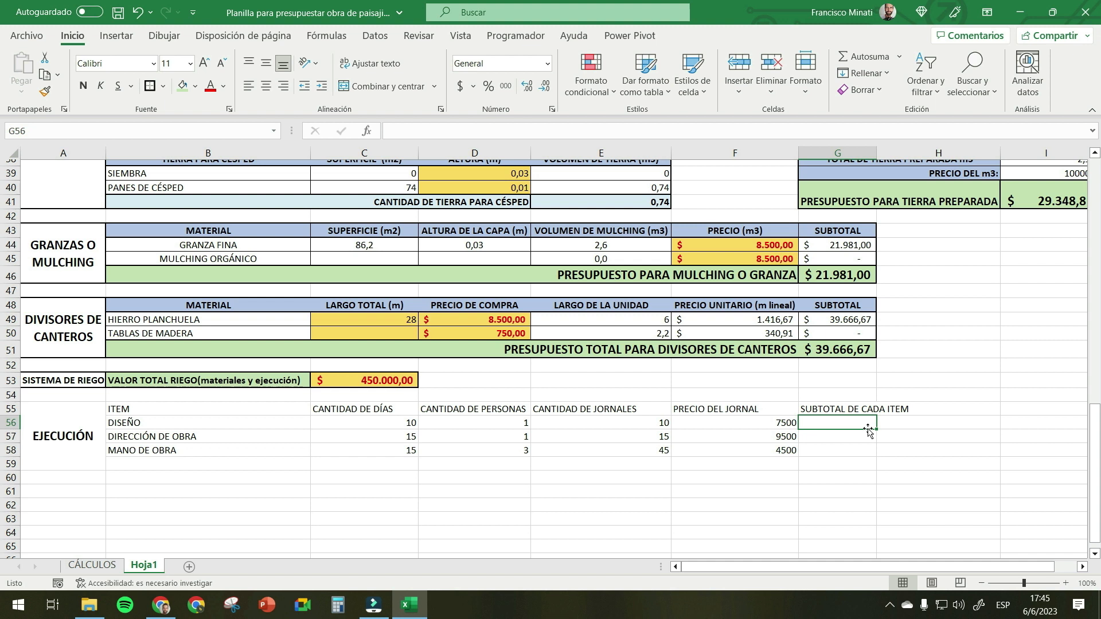
pyautogui.write('=')
pyautogui.click(735, 425)
pyautogui.write('*')
pyautogui.click(640, 423)
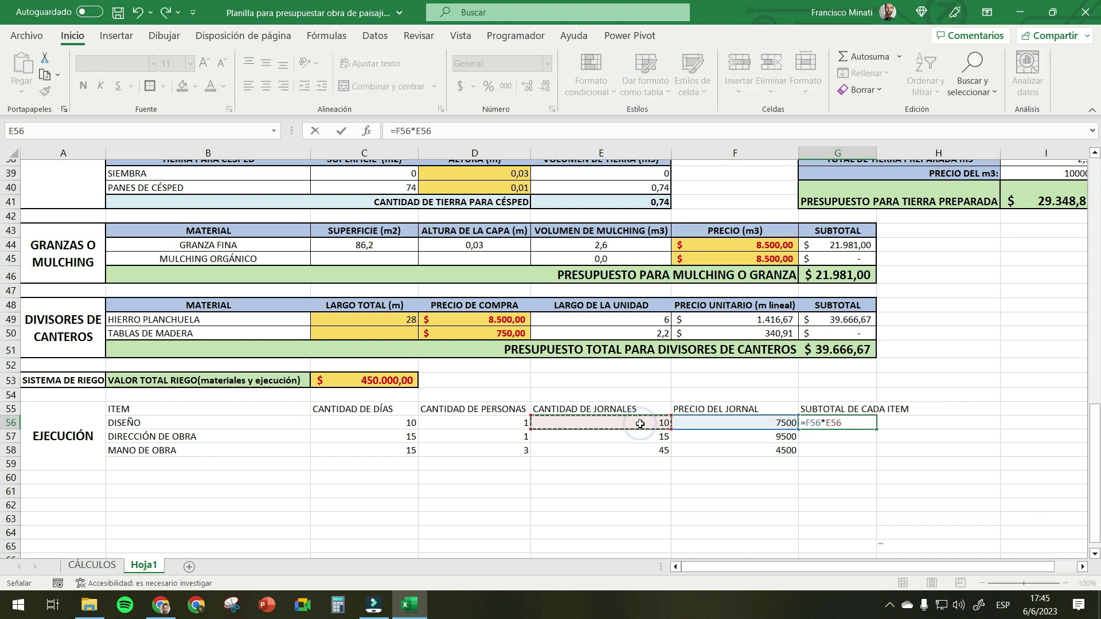
pyautogui.press('Return')
pyautogui.click(837, 425)
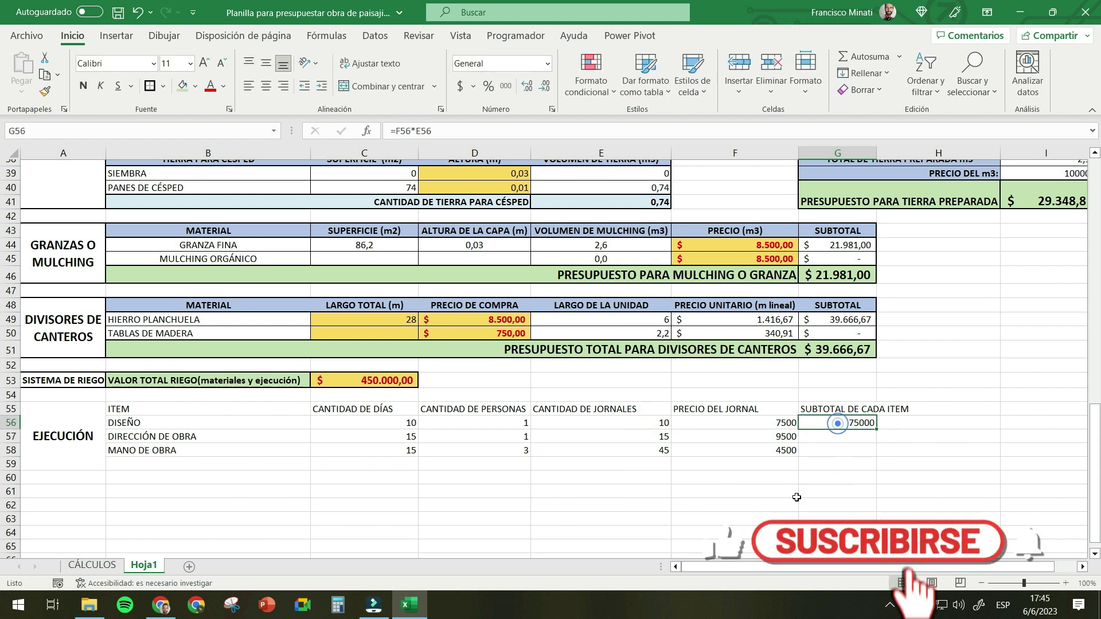
# - Calculate the DIRECCIÓN DE OBRA subtotal in G57 with =F57*E57 and extend the formula to MANO DE OBRA in G58
pyautogui.click(853, 437)
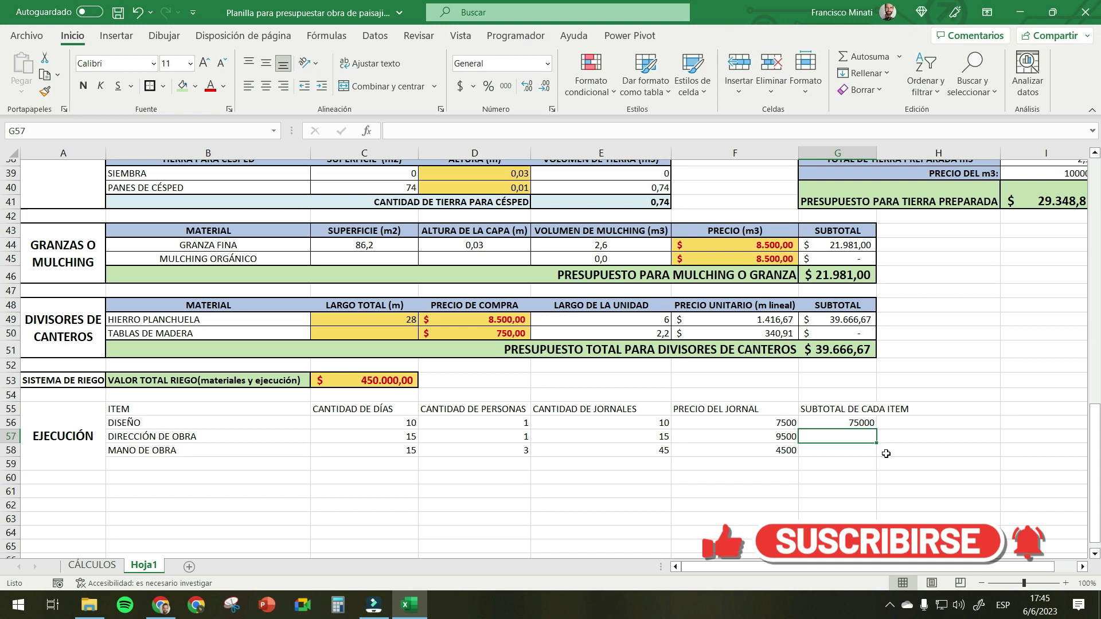
pyautogui.write('=')
pyautogui.click(748, 440)
pyautogui.write('*')
pyautogui.click(649, 436)
pyautogui.press('Return')
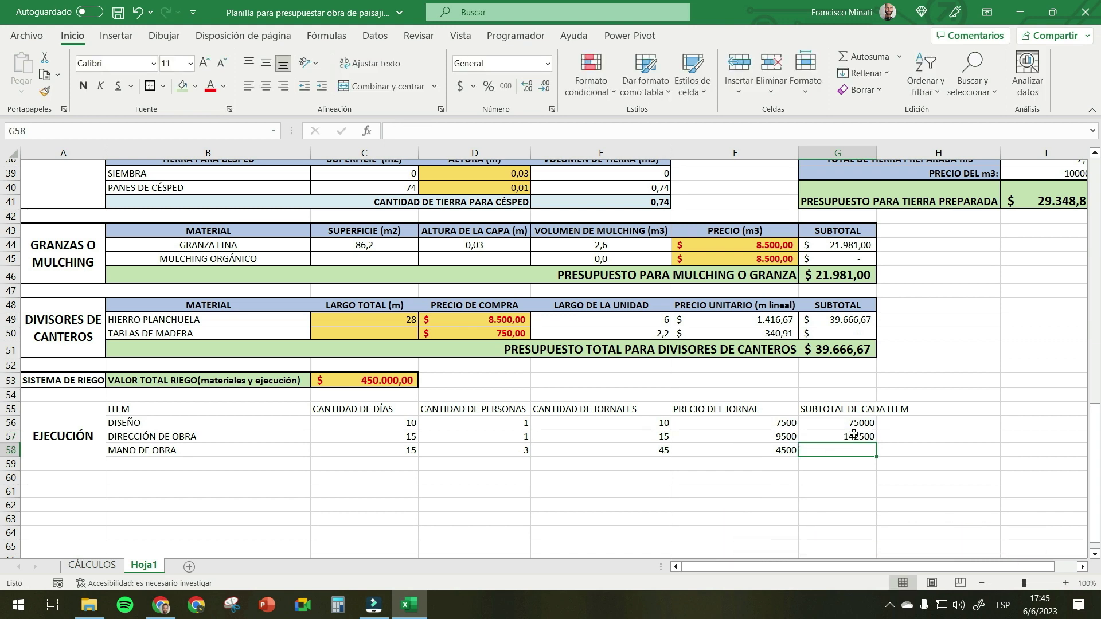
pyautogui.click(860, 437)
pyautogui.moveTo(876, 443); pyautogui.dragTo(871, 456)
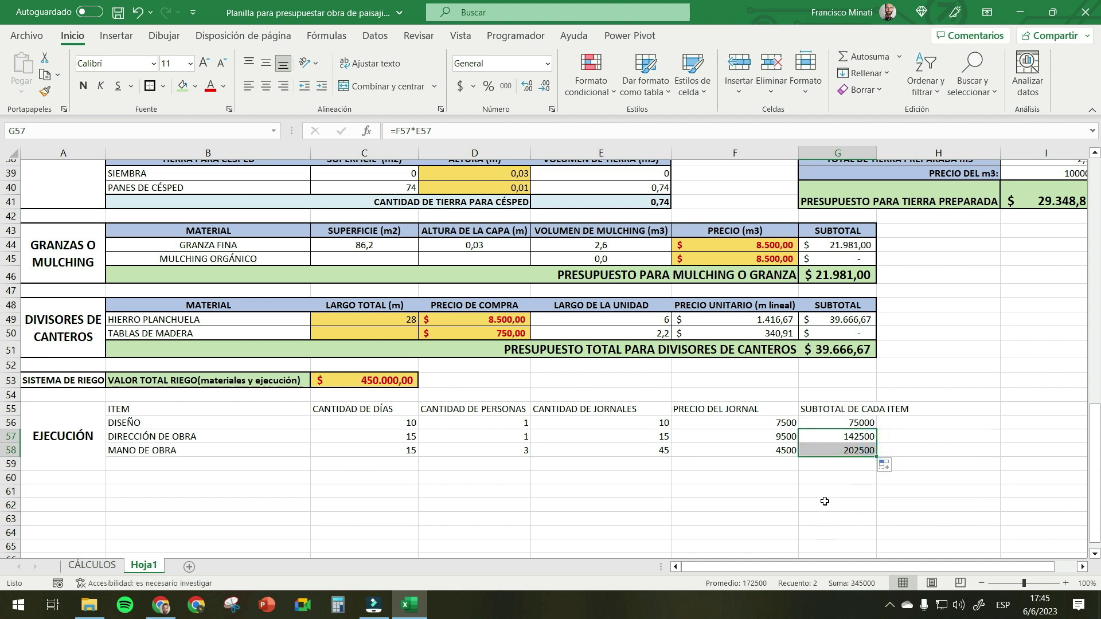
# - Fit column G to its heading and add the label PRESUPUESTO PARA EJECUCIÓN in the merged, centred cells B59:F59
pyautogui.click(826, 497)
pyautogui.click(879, 424)
pyautogui.click(172, 450)
pyautogui.moveTo(192, 466); pyautogui.dragTo(736, 470)
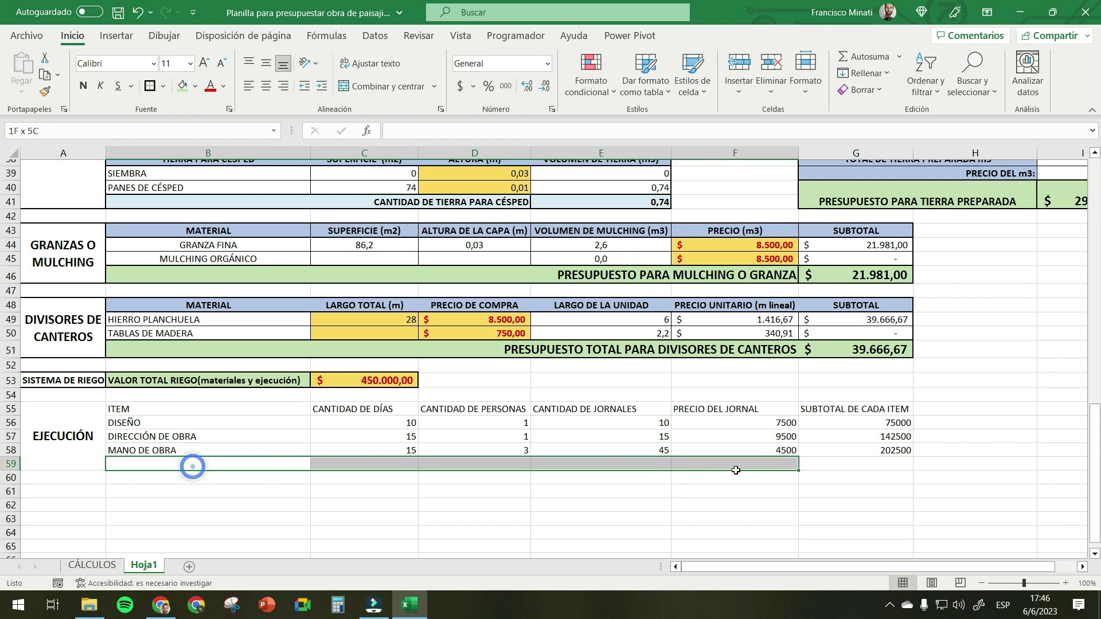
pyautogui.click(367, 86)
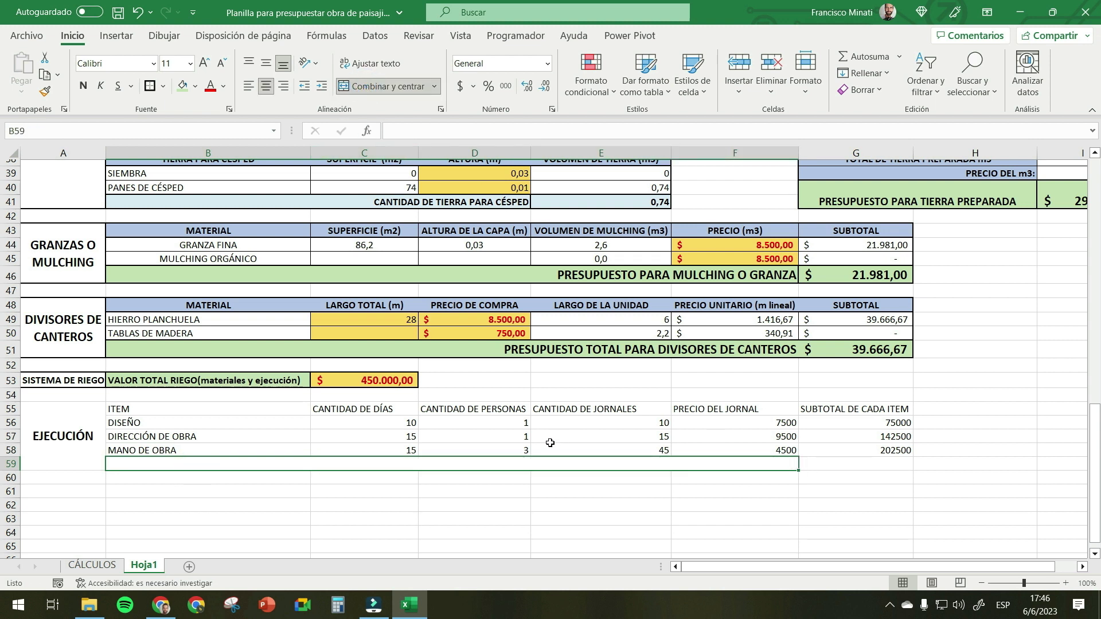
pyautogui.write('PRESUPUES')
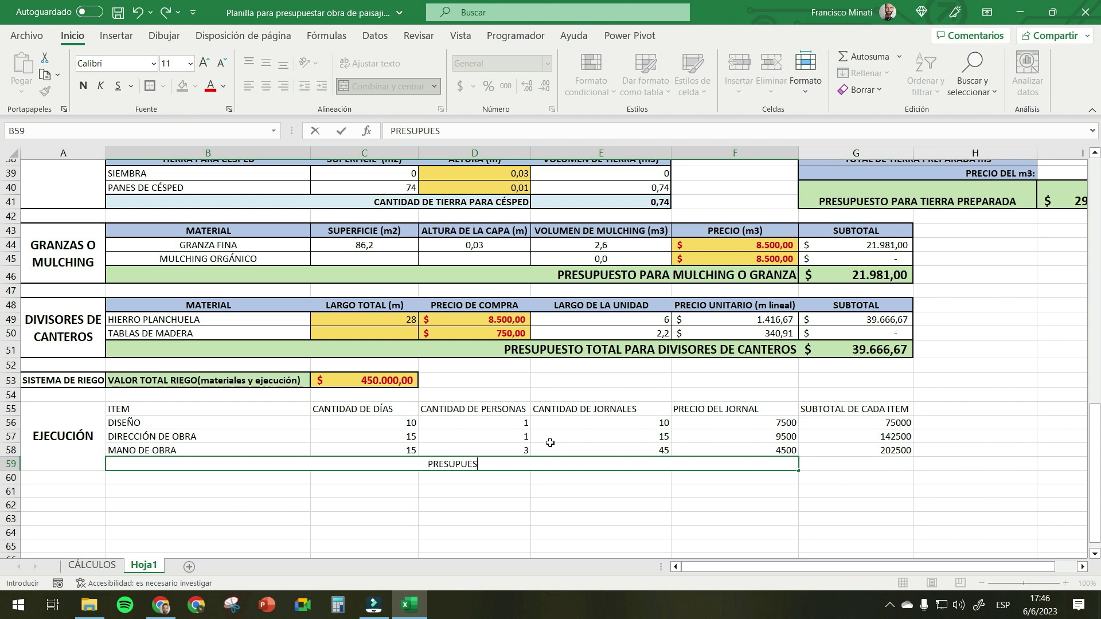
pyautogui.write('TO PARA EJECUCIÓN')
pyautogui.hotkey('ctrl', 'Return')
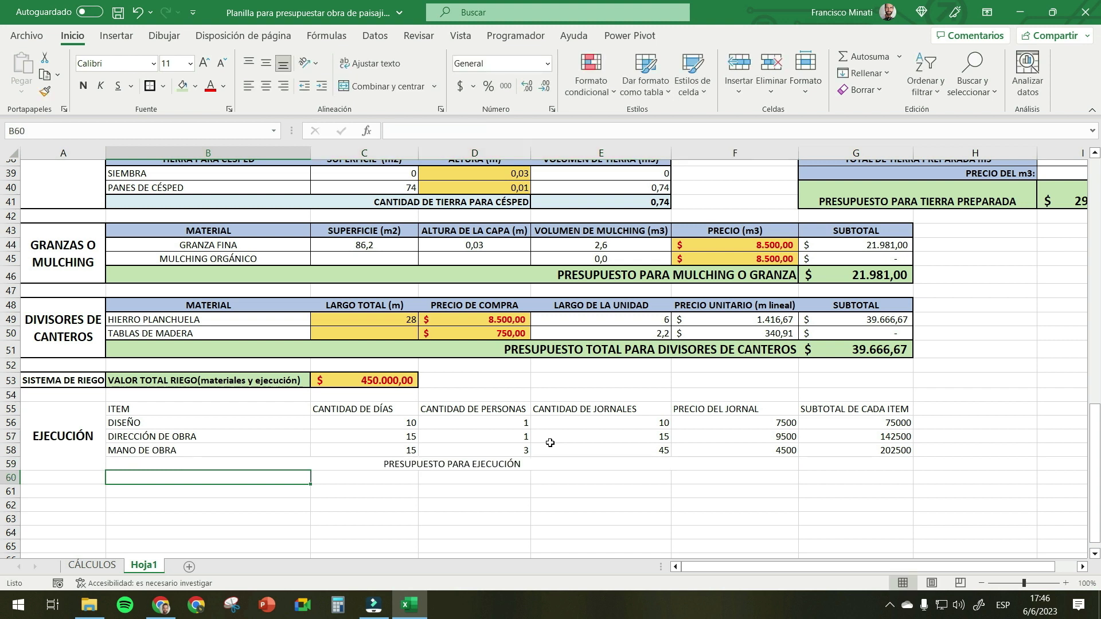
# - Total the three EJECUCIÓN subtotals in G59 and reword the B59 label as PRESUPUESTO POR DISEÑO Y EJECUCIÓN
pyautogui.press('Tab')
pyautogui.write('=')
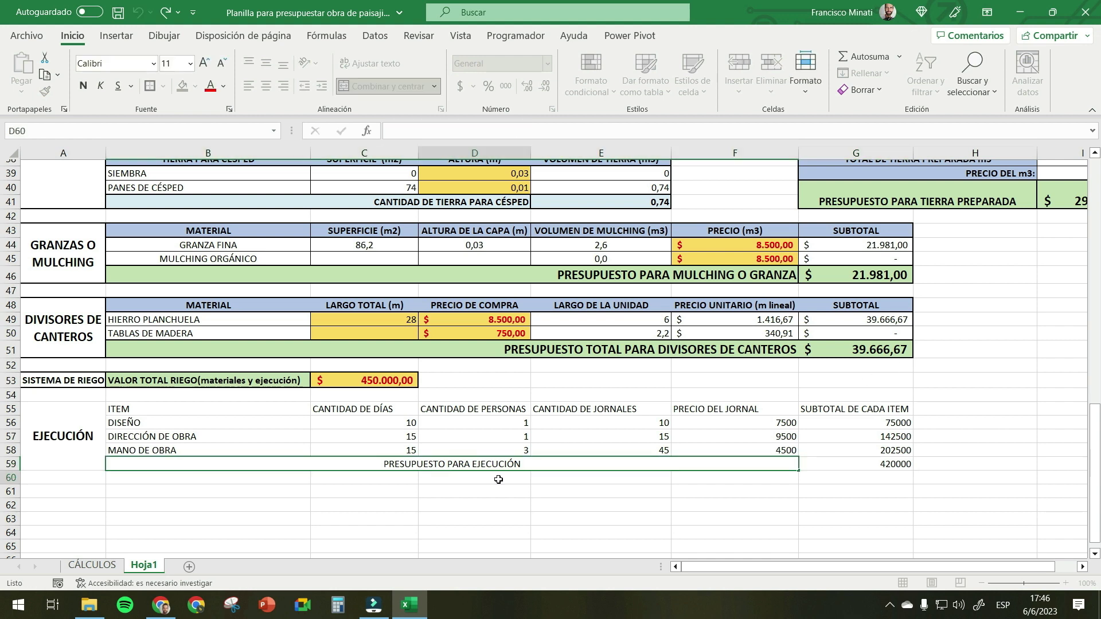
pyautogui.doubleClick(187, 464)
pyautogui.write('POR DISEÑO Y')
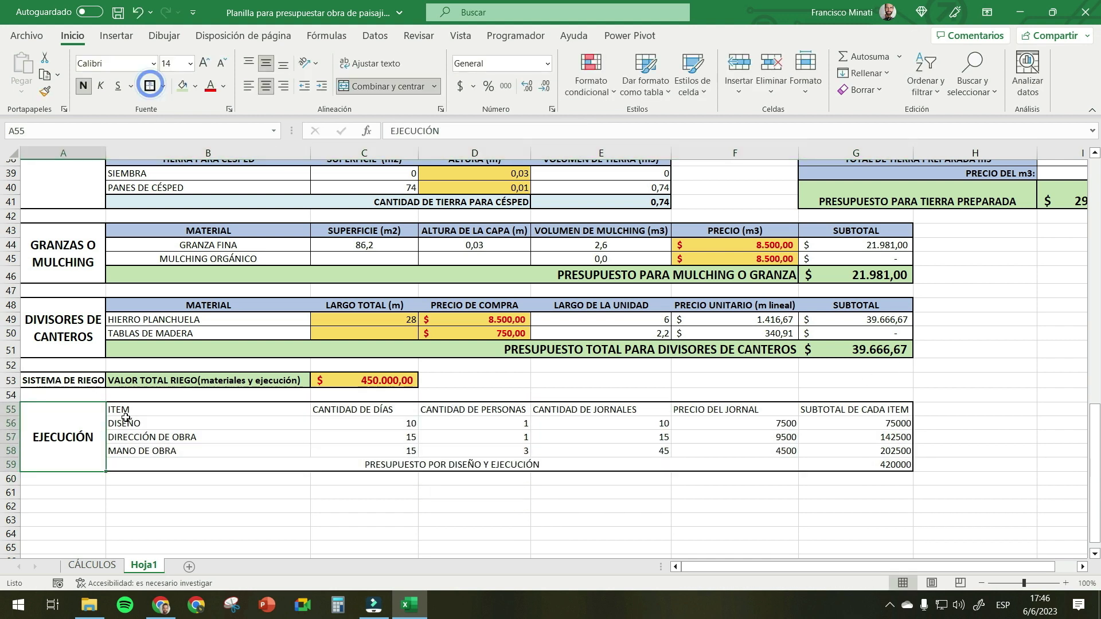
# - Format the EJECUCIÓN table B55:G59 with centred text, borders, a bold blue header row and a bold green total row
pyautogui.hotkey('ctrl', 'n')
pyautogui.moveTo(284, 411); pyautogui.dragTo(859, 466)
pyautogui.click(266, 86)
# - Centre the contents of the DIVISORES DE CANTEROS item rows to match the EJECUCIÓN table
pyautogui.moveTo(229, 305); pyautogui.dragTo(903, 345)
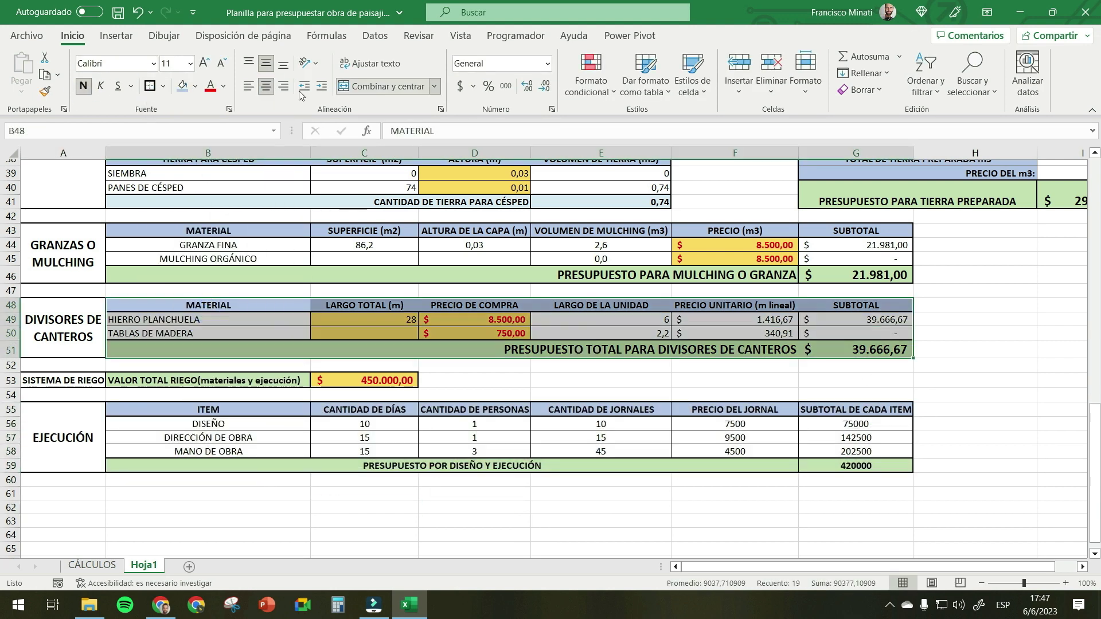
pyautogui.click(266, 86)
pyautogui.click(565, 502)
pyautogui.click(450, 502)
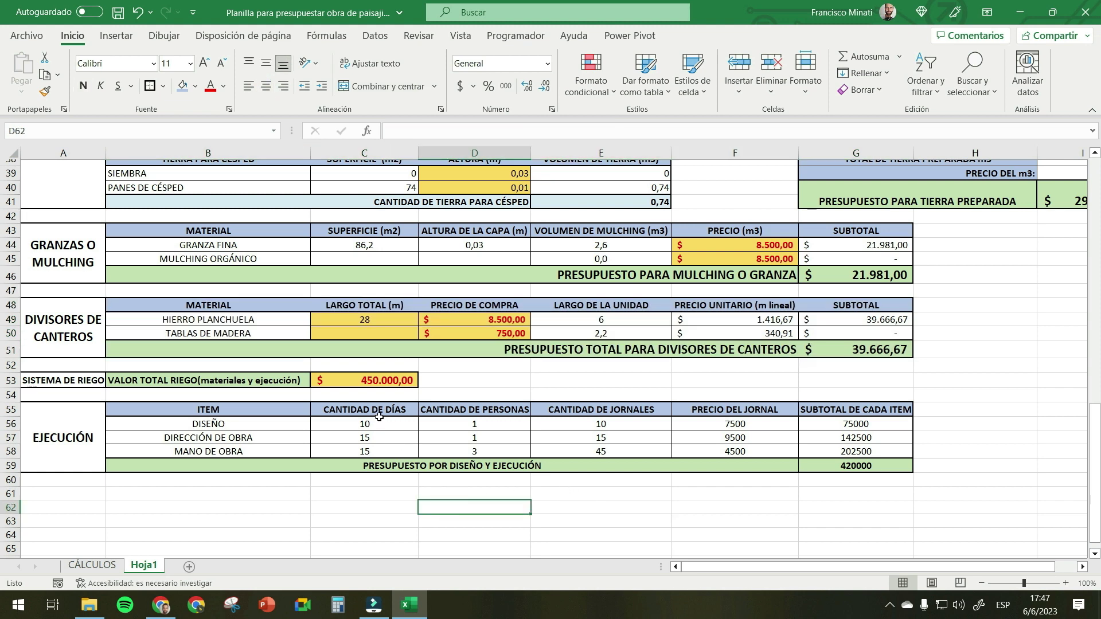
# - Fill the days and people cells C56:D58 in the EJECUCIÓN table with golden yellow
pyautogui.moveTo(381, 422); pyautogui.dragTo(367, 451)
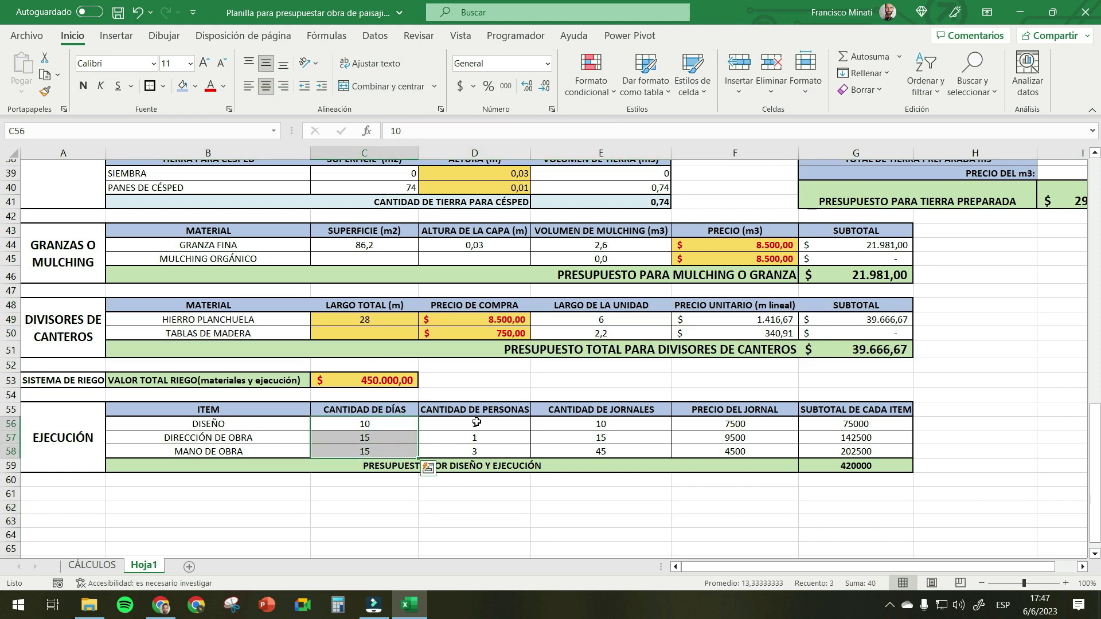
pyautogui.moveTo(476, 423); pyautogui.dragTo(474, 452)
pyautogui.click(196, 86)
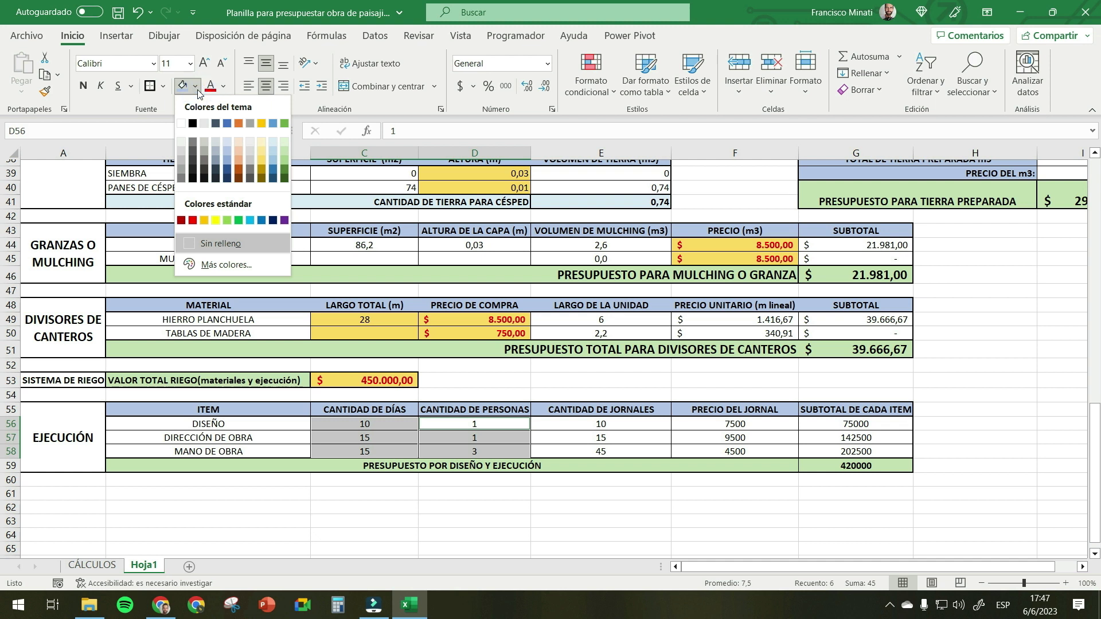
pyautogui.click(263, 158)
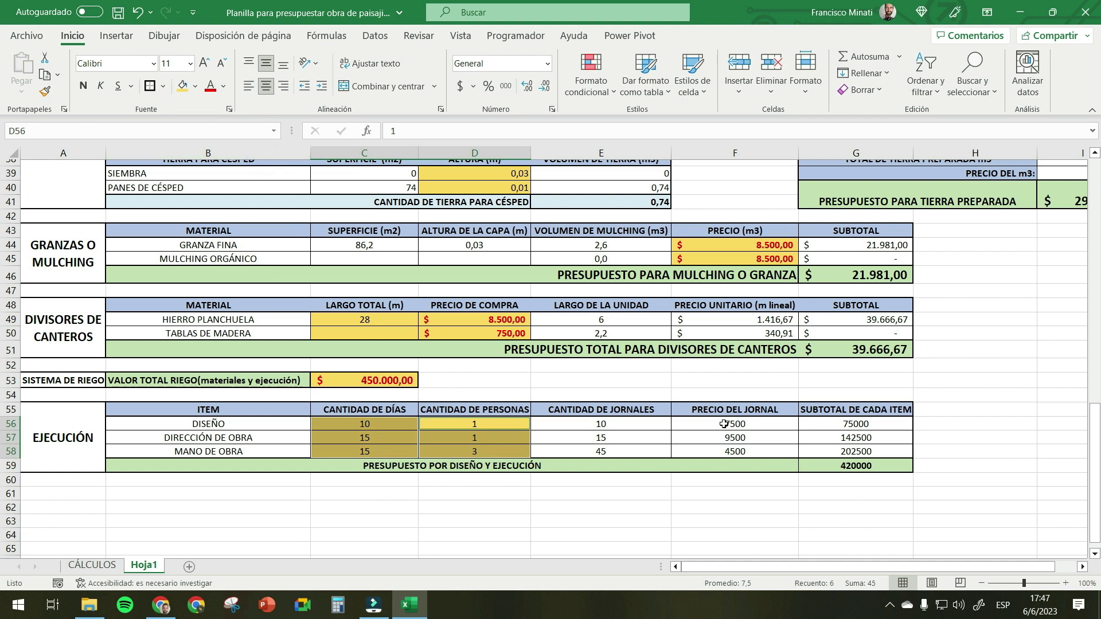
# - Format the wage prices in F56:F58 with golden yellow fill, bold red text and the accounting currency format
pyautogui.moveTo(723, 424); pyautogui.dragTo(729, 450)
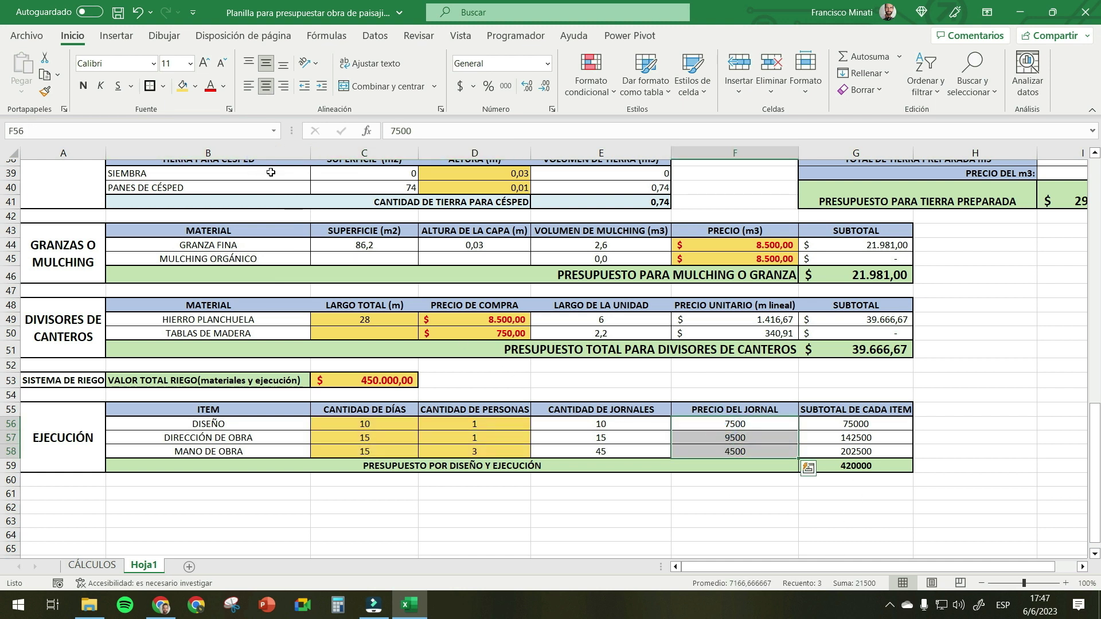
pyautogui.click(182, 87)
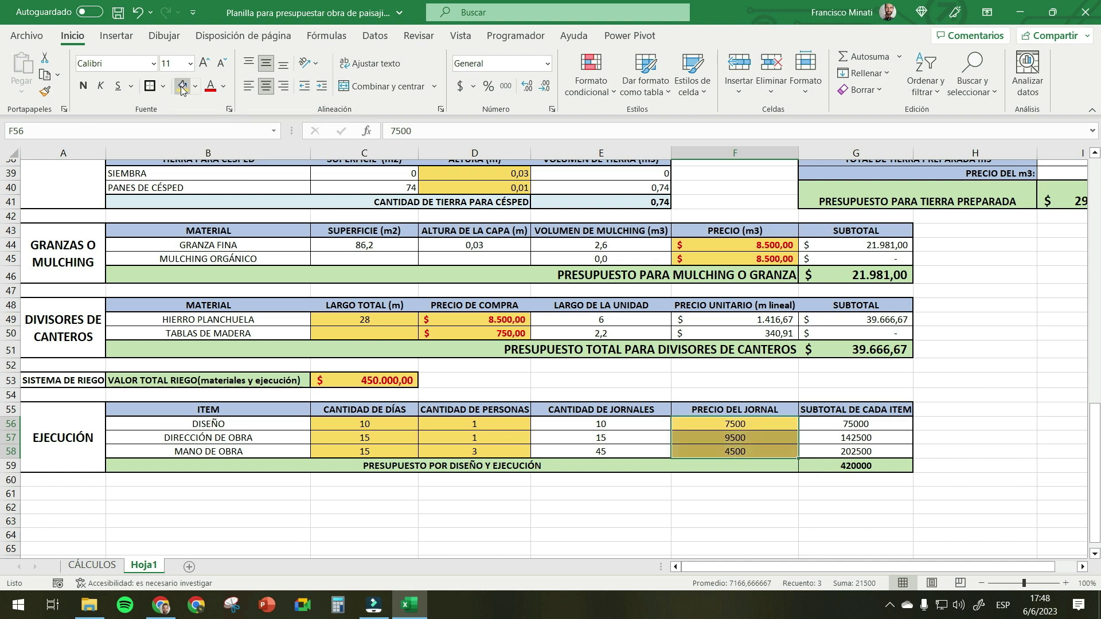
pyautogui.click(211, 87)
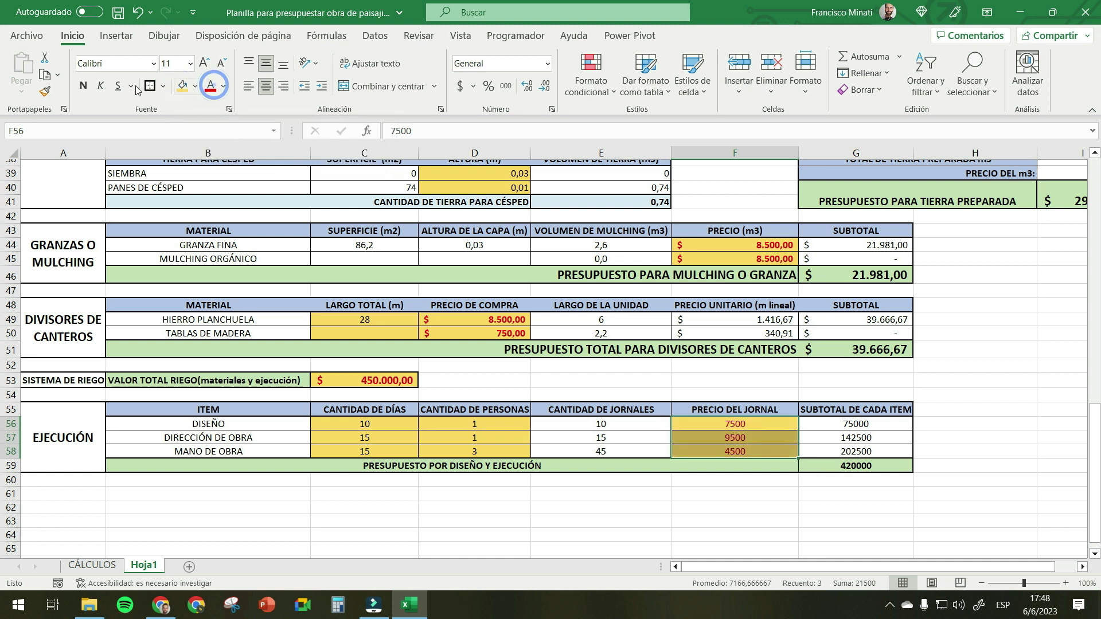
pyautogui.click(82, 85)
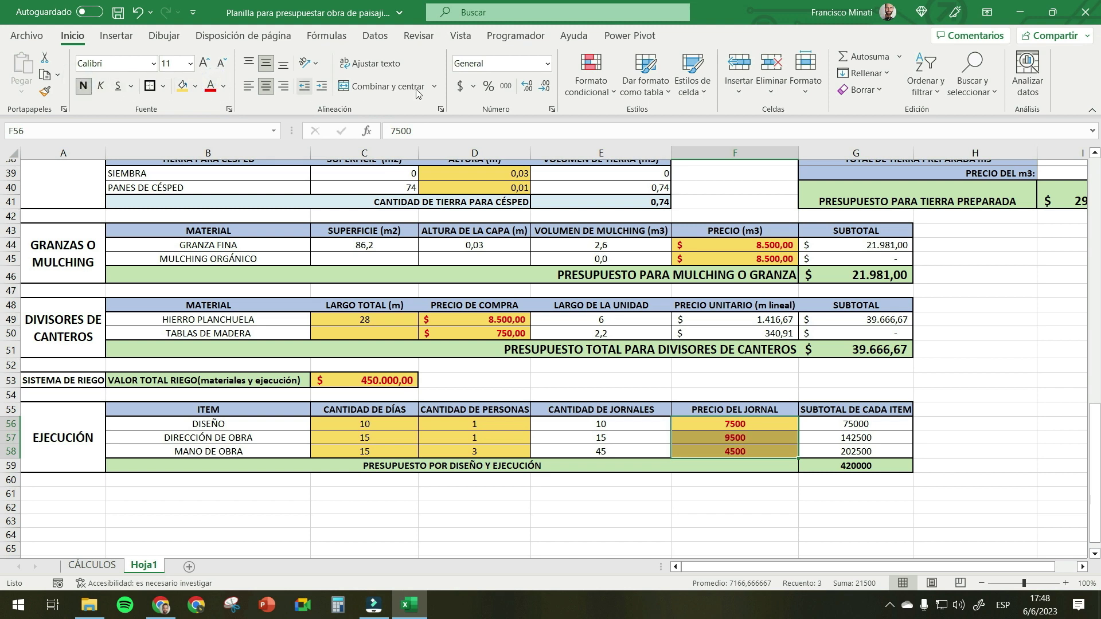
pyautogui.click(462, 86)
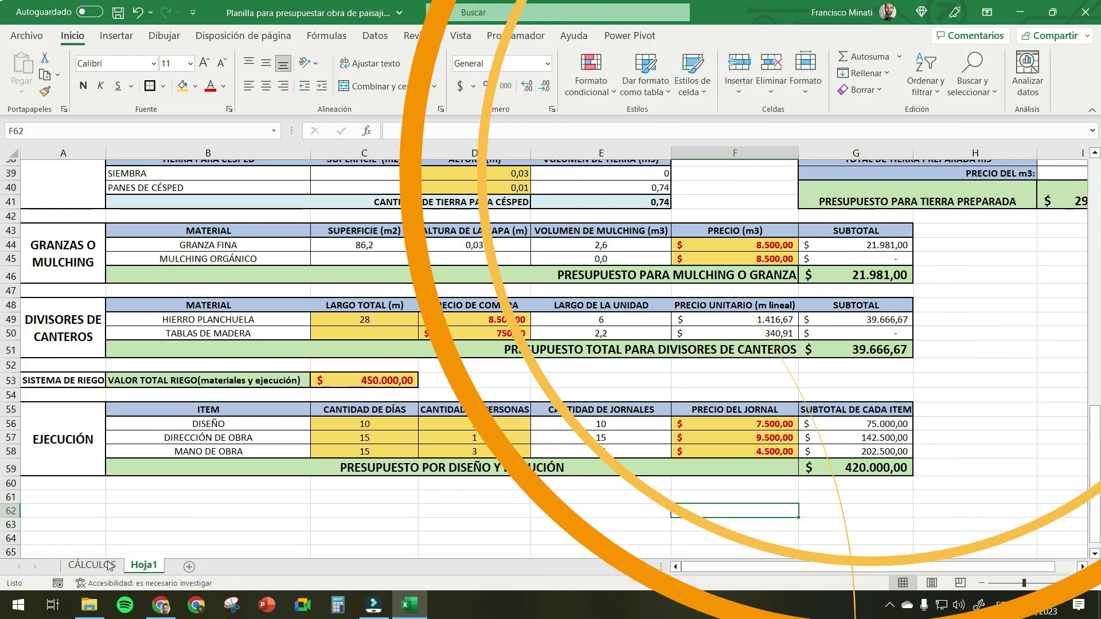
# - Examine the OTROS section in A61:E65 of the CÁLCULOS sheet as a model, and return to Hoja1
pyautogui.scroll(-1, 94, 430)
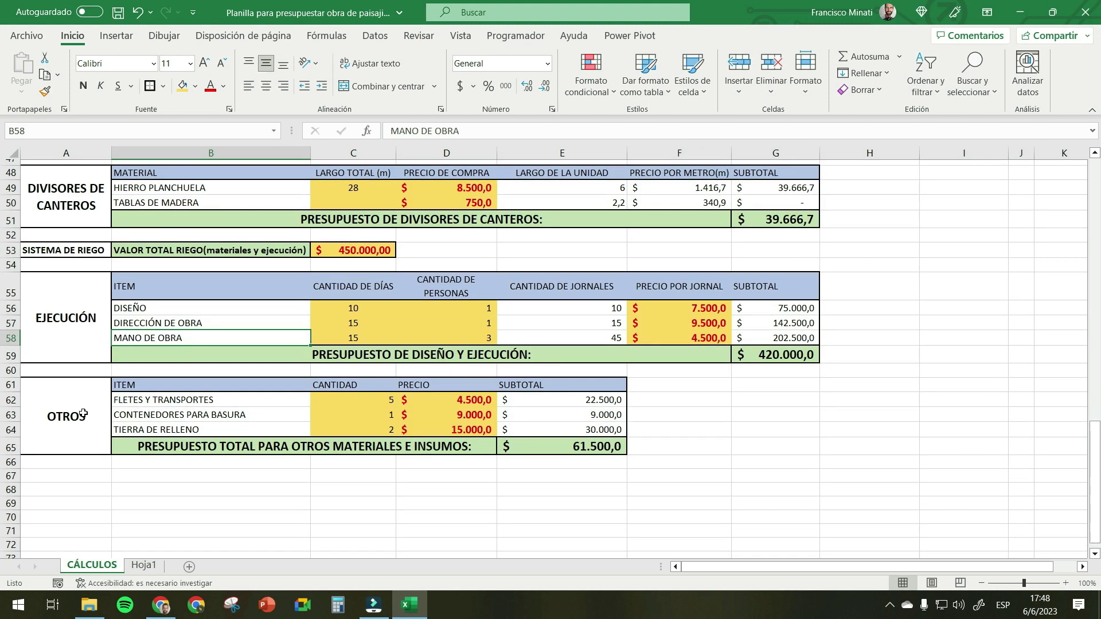
pyautogui.click(92, 419)
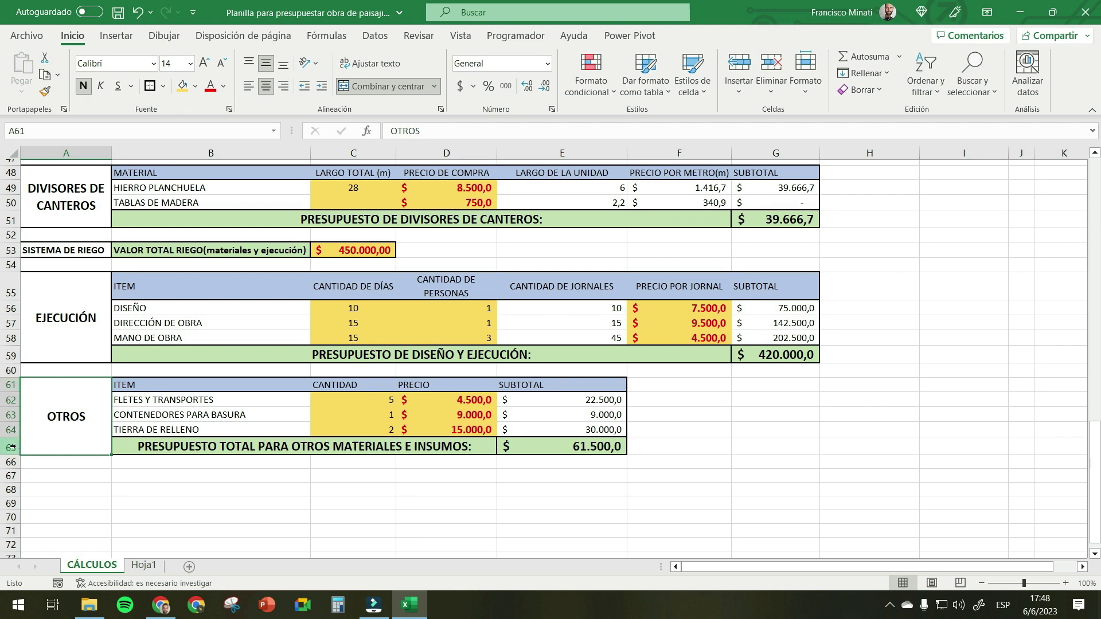
pyautogui.click(143, 565)
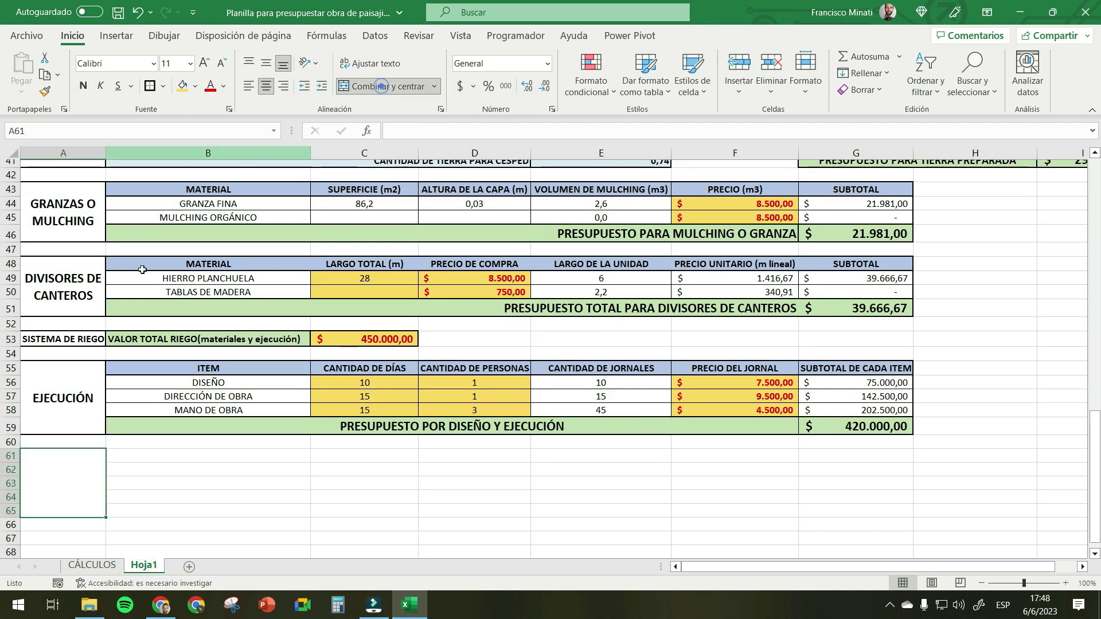
# - Enter the OTROS heading ITEM in B61 with FLETES Y TRANSPORTE, CONTENEDORES PARA BASURA and TIERRA DE RELLENO listed in B62:B64
pyautogui.click(186, 455)
pyautogui.write('ITEM')
pyautogui.press('Return')
pyautogui.write('FLETES Y TRANSPORTE')
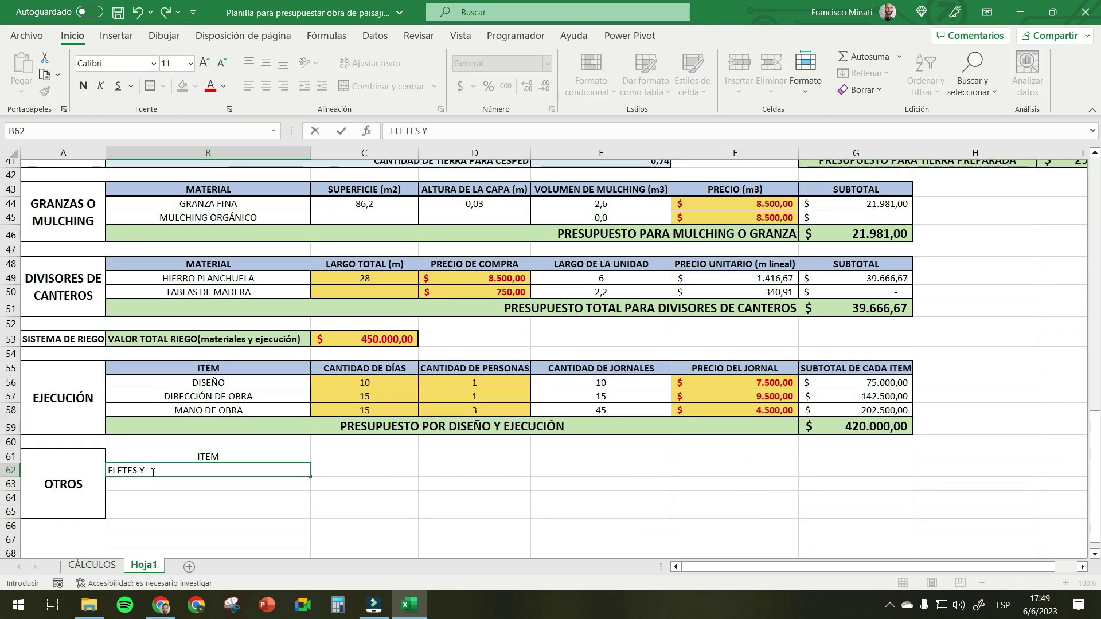
pyautogui.press('Return')
pyautogui.write('CONTENEDORES PARA BASURA')
pyautogui.press('Return')
pyautogui.write('TIERRA DE RELLENO')
# - Enter the heading CANTIDADES in C61 and fill its input cells C62:C64 with golden yellow
pyautogui.click(394, 454)
pyautogui.write('CANT')
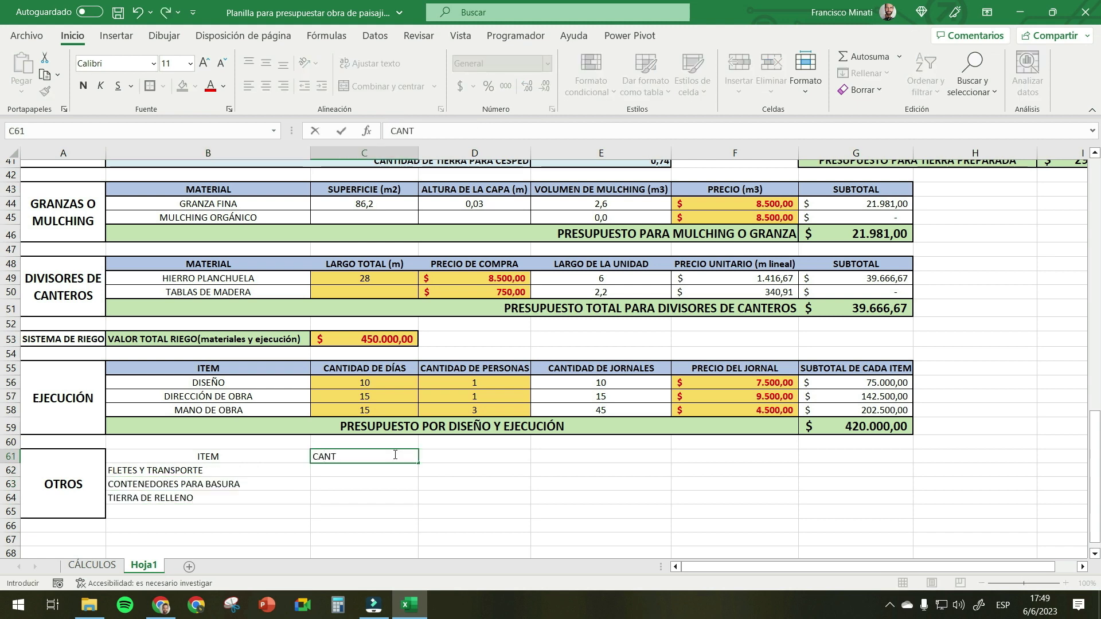
pyautogui.write('IDADES')
pyautogui.moveTo(405, 473); pyautogui.dragTo(406, 503)
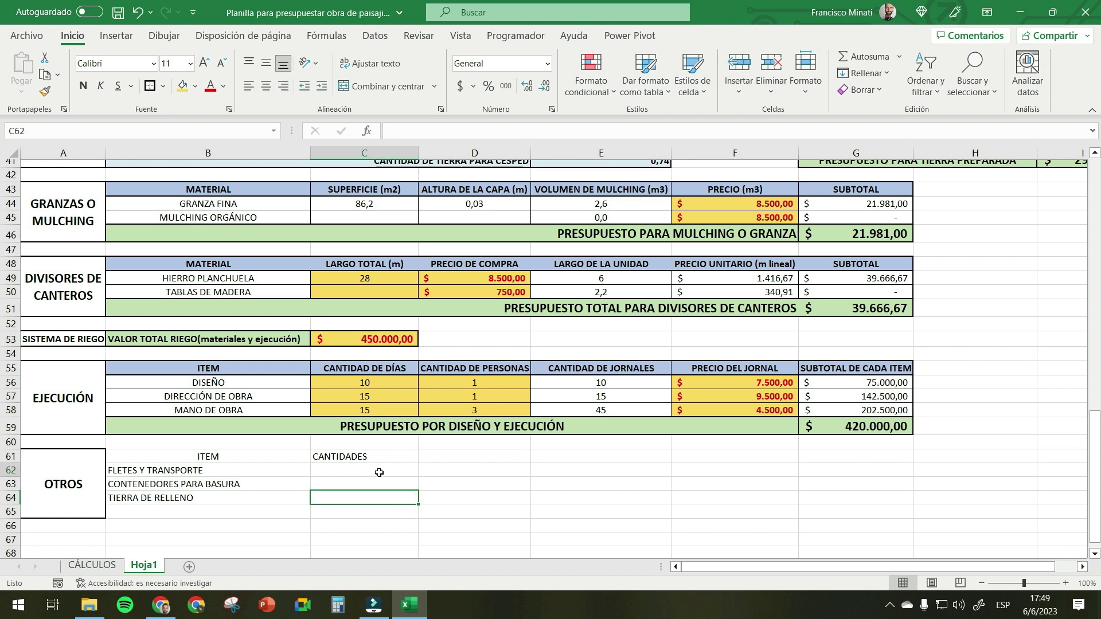
pyautogui.click(183, 86)
pyautogui.click(493, 497)
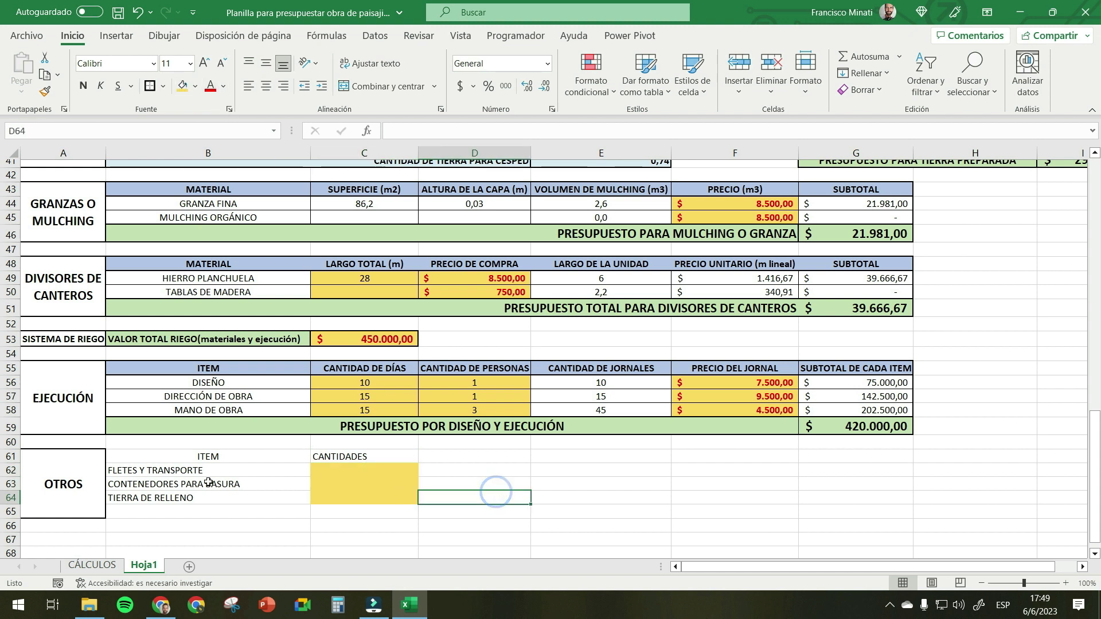
pyautogui.click(368, 472)
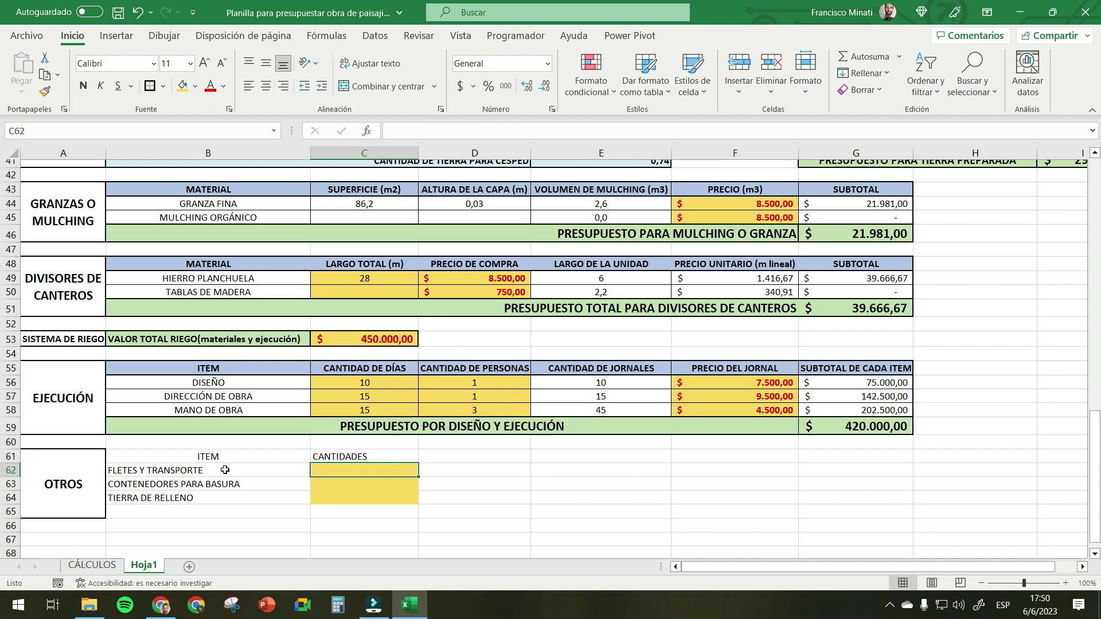
# - Enter the heading PRECIO in D61 and format the price cells D62:D64 with golden yellow fill and bold text
pyautogui.click(463, 455)
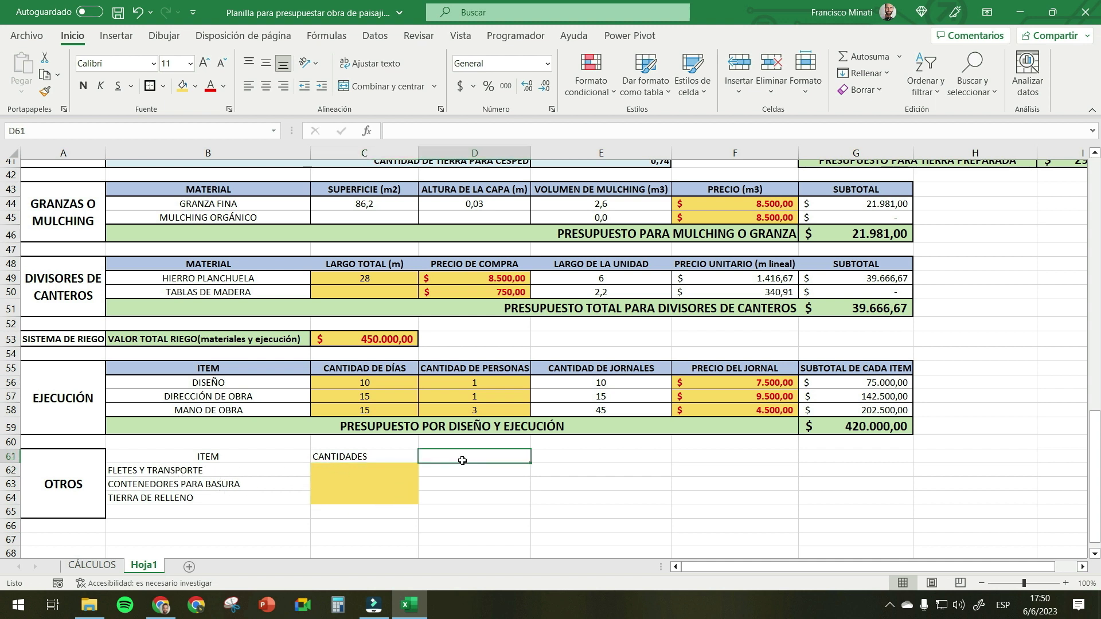
pyautogui.write('PRECIO')
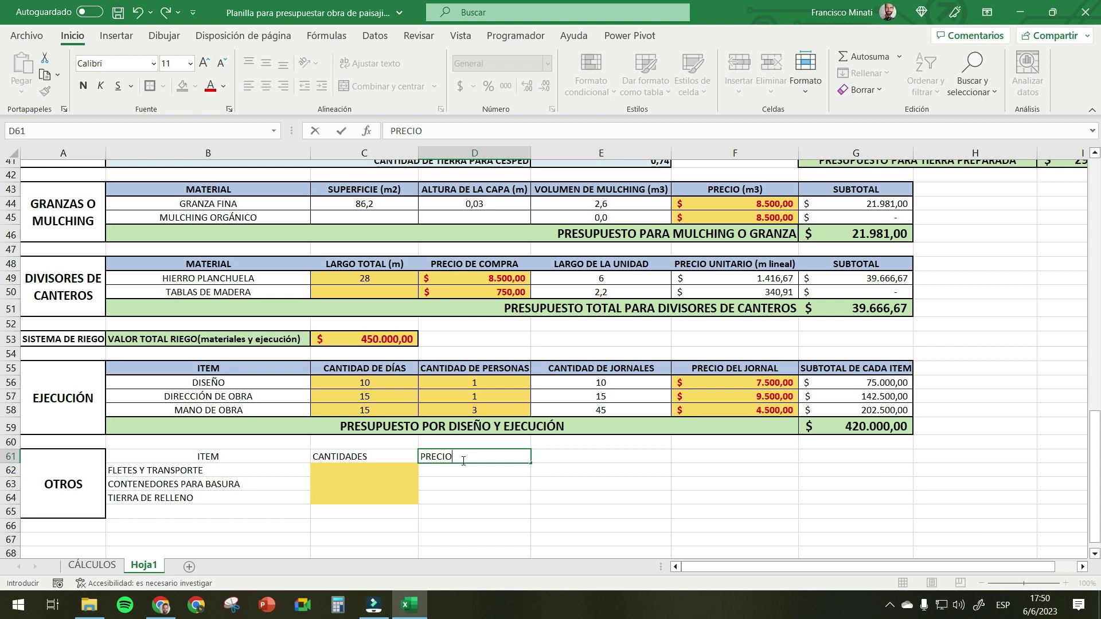
pyautogui.press('Return')
pyautogui.moveTo(458, 470); pyautogui.dragTo(458, 497)
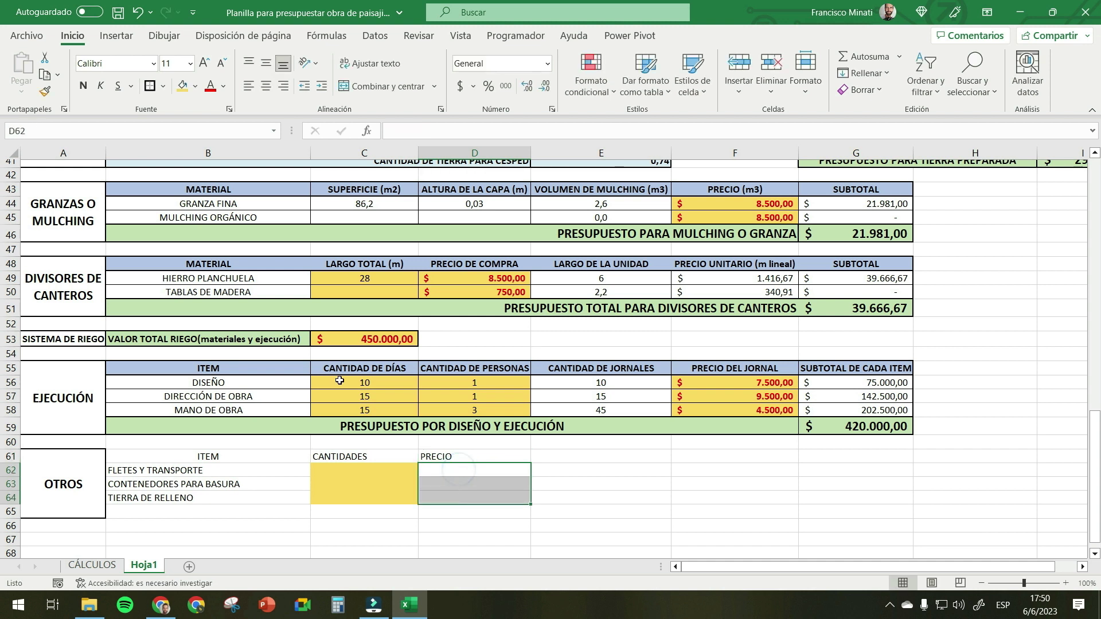
pyautogui.click(185, 84)
pyautogui.click(195, 86)
pyautogui.click(195, 86)
pyautogui.click(83, 85)
# - Add the SUBTOTAL column in E61, calculating E62 as price times quantity with =D62*C62 and extending it to E64
pyautogui.click(557, 458)
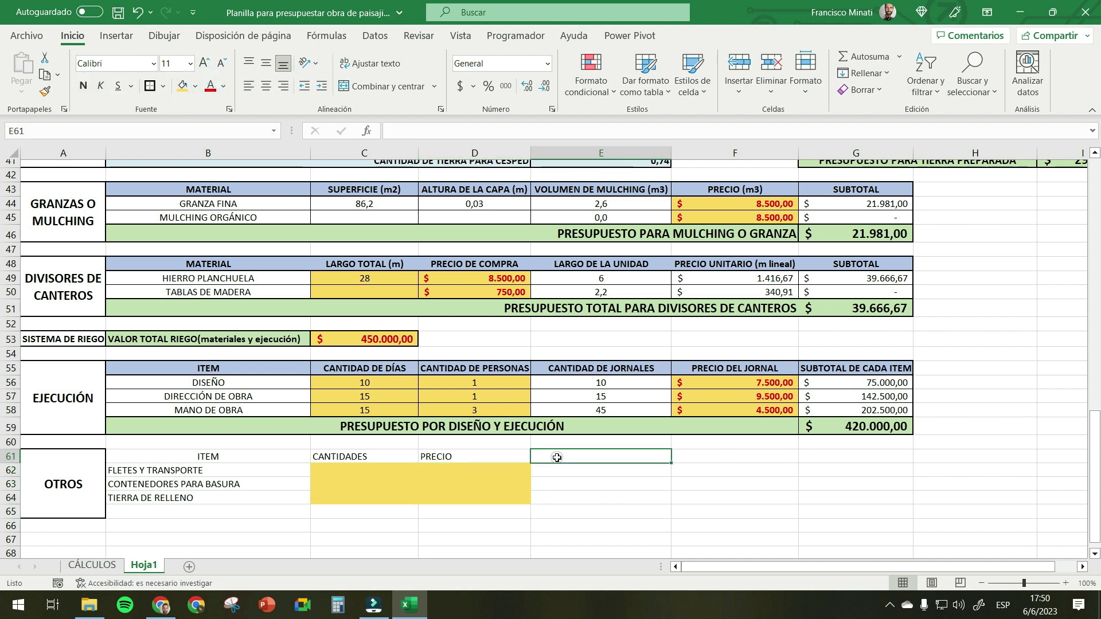
pyautogui.write('SUBTOTAL')
pyautogui.press('Return')
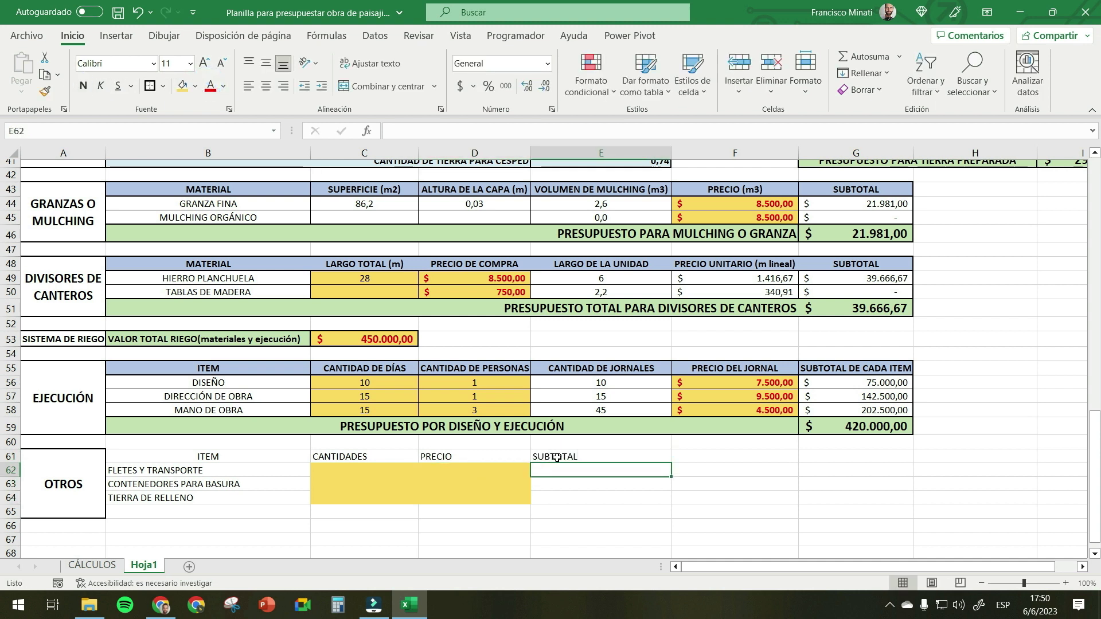
pyautogui.write('=')
pyautogui.click(514, 471)
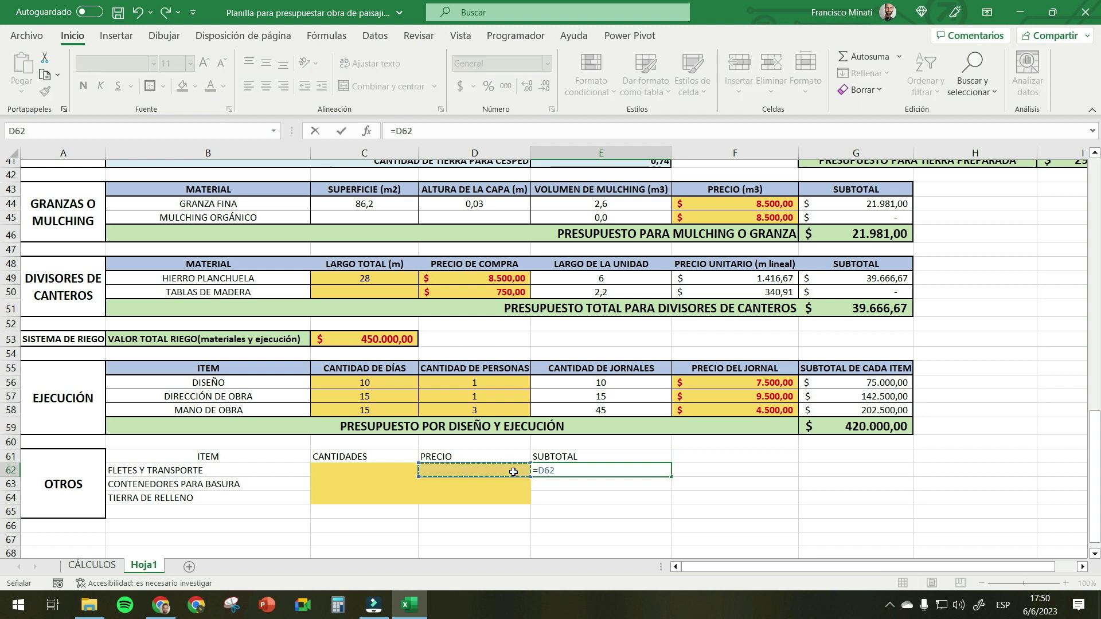
pyautogui.write('*')
pyautogui.click(381, 470)
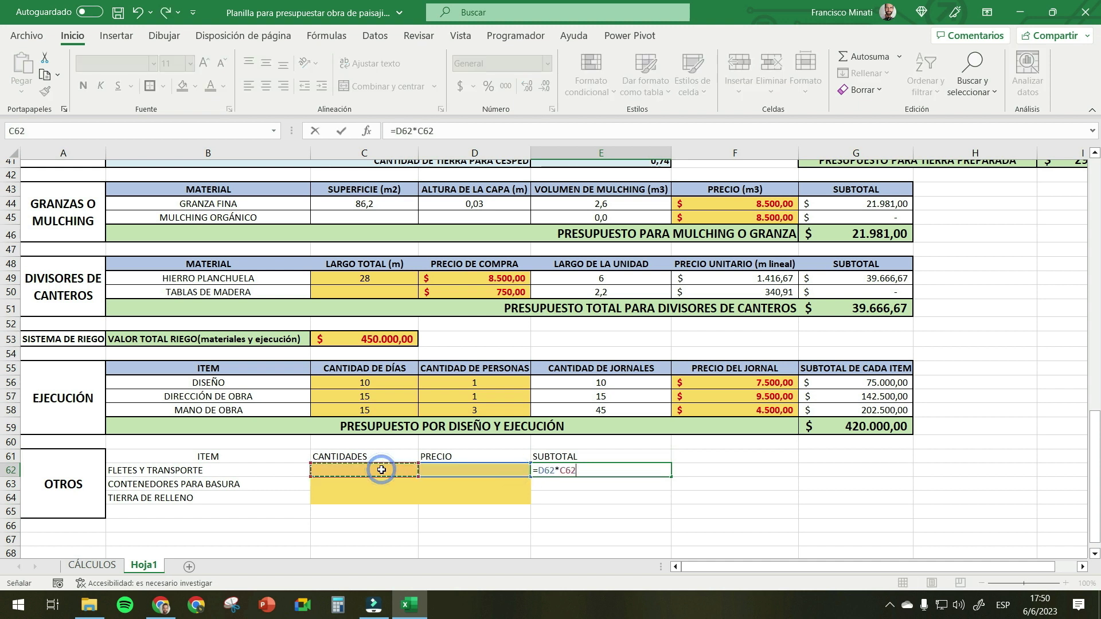
pyautogui.hotkey('ctrl', 'Return')
pyautogui.moveTo(670, 477); pyautogui.dragTo(670, 494)
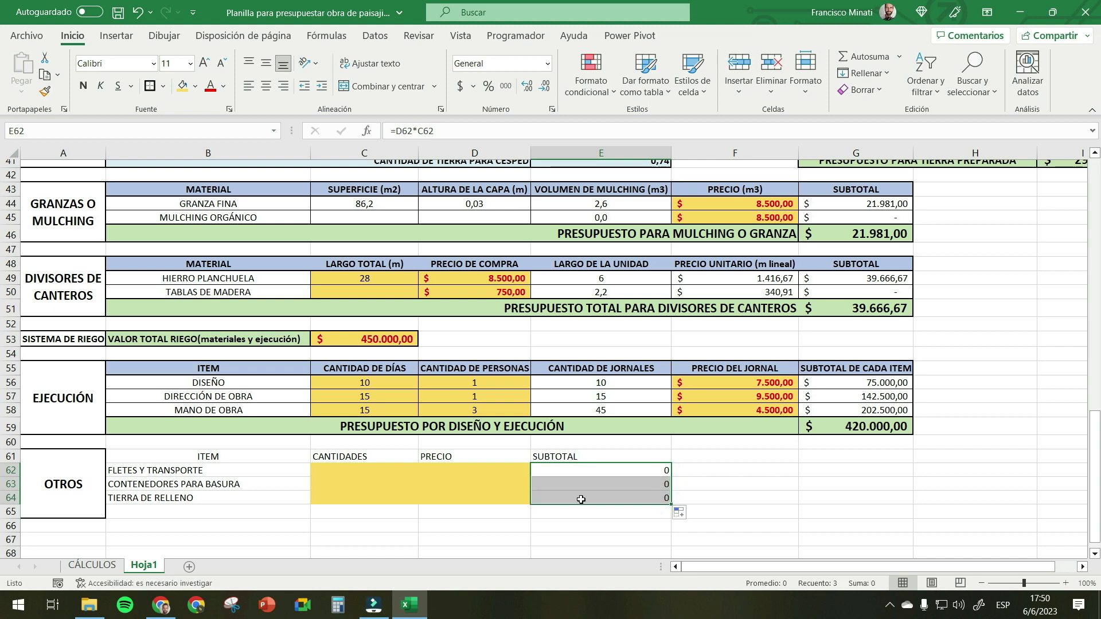
# - Enter the OTROS quantities in C62:C64 as on CÁLCULOS: 5 for FLETES Y TRANSPORTE, 1 for CONTENEDORES PARA BASURA and 2 for TIERRA DE RELLENO
pyautogui.click(561, 515)
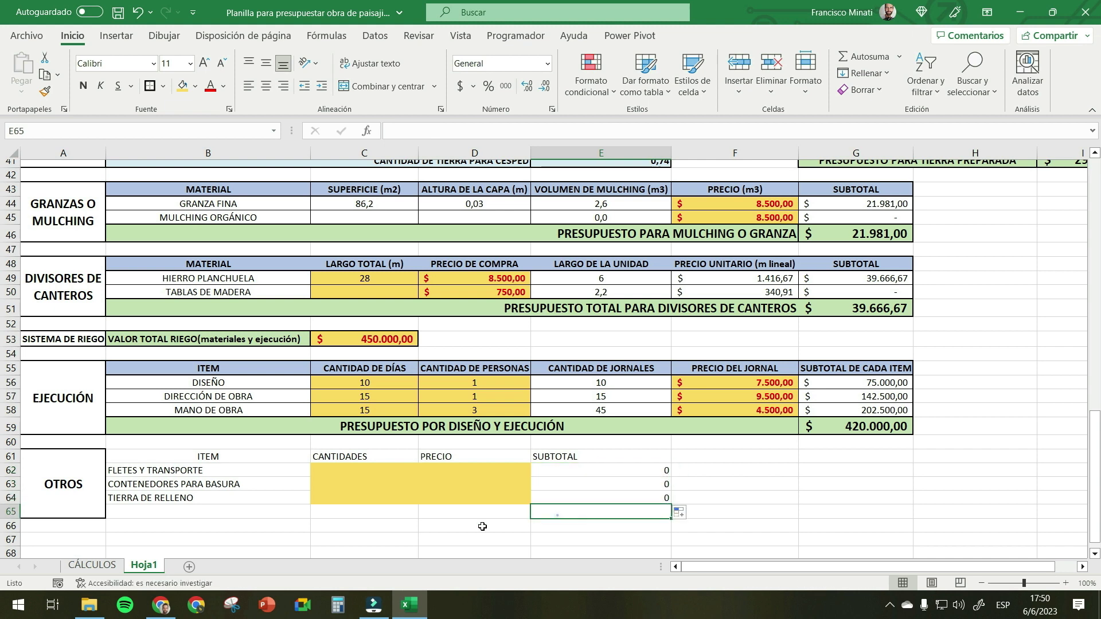
pyautogui.click(93, 566)
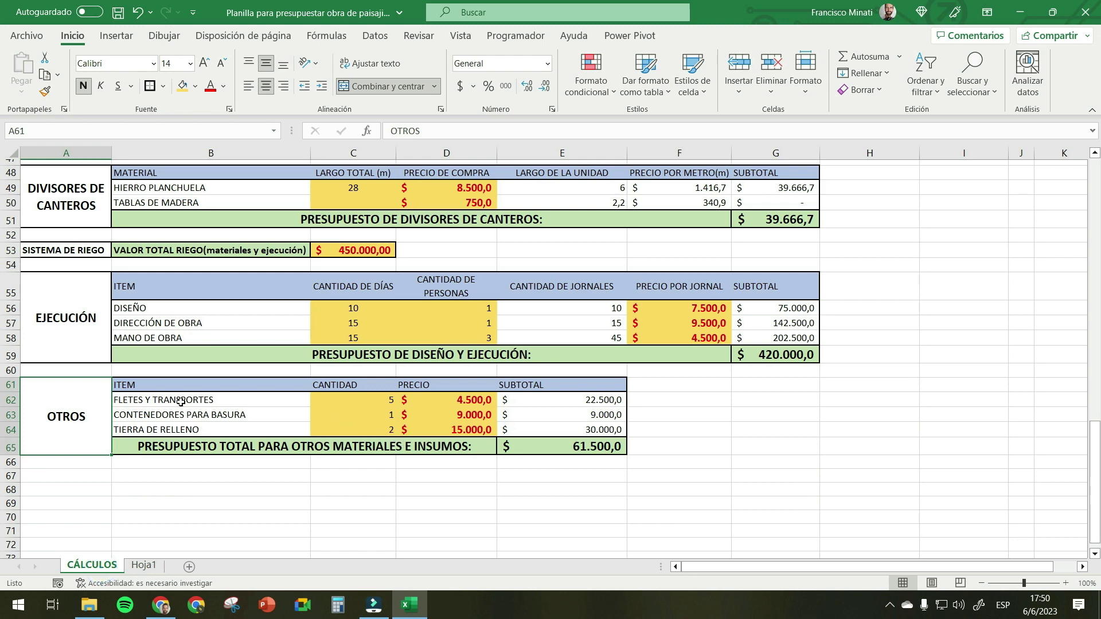
pyautogui.hotkey('ctrl', 'pagedown')
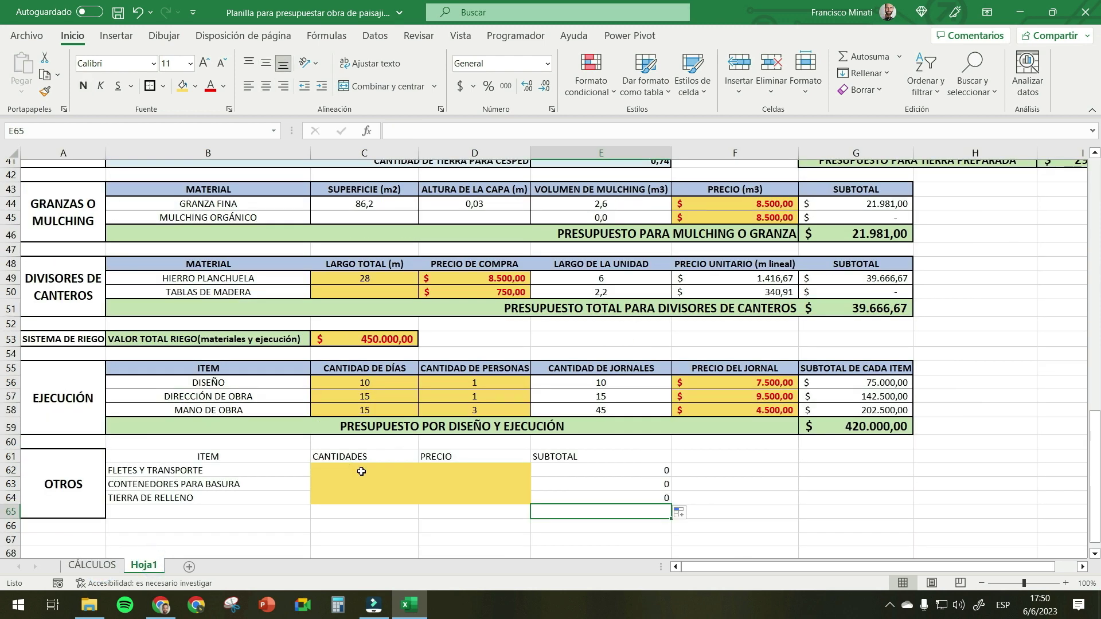
pyautogui.click(356, 467)
pyautogui.write('5')
pyautogui.press('Return')
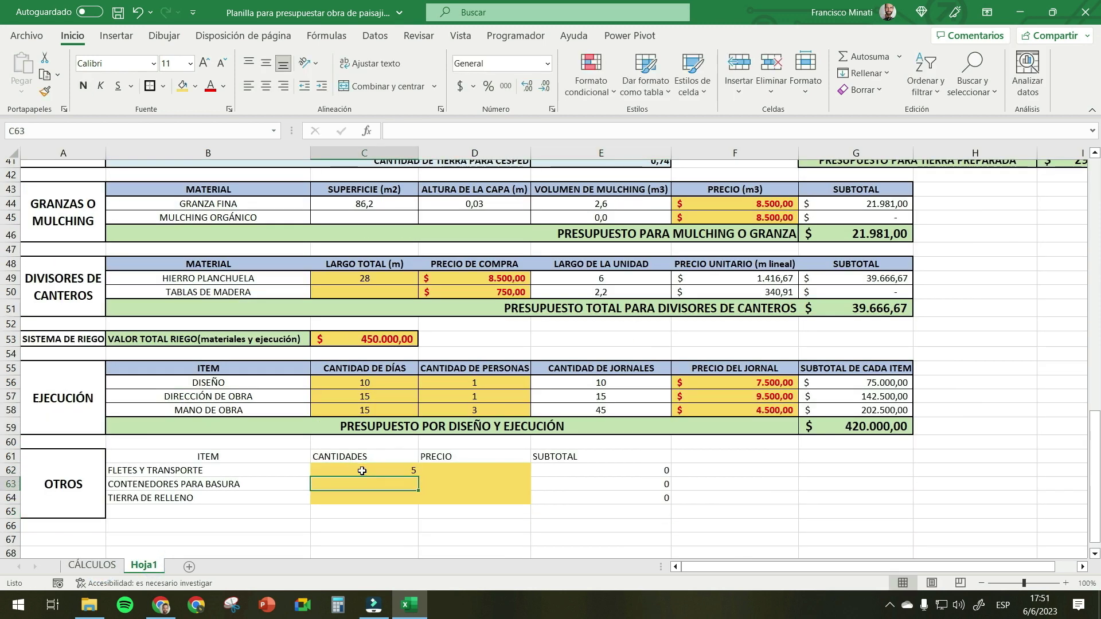
pyautogui.write('1')
pyautogui.press('Return')
pyautogui.write('1')
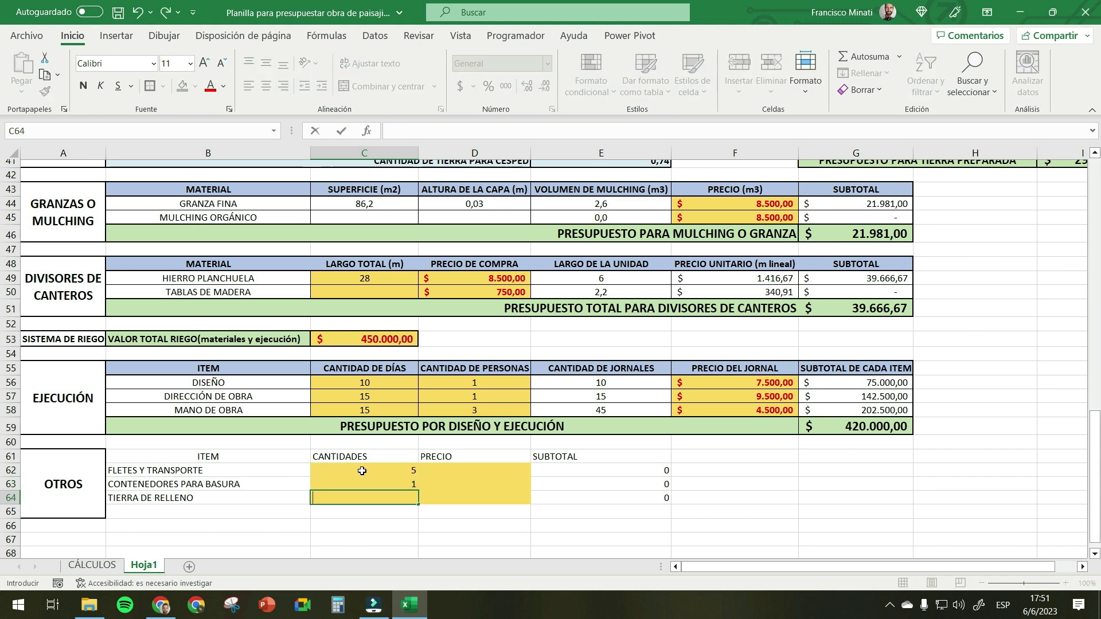
pyautogui.press('Return')
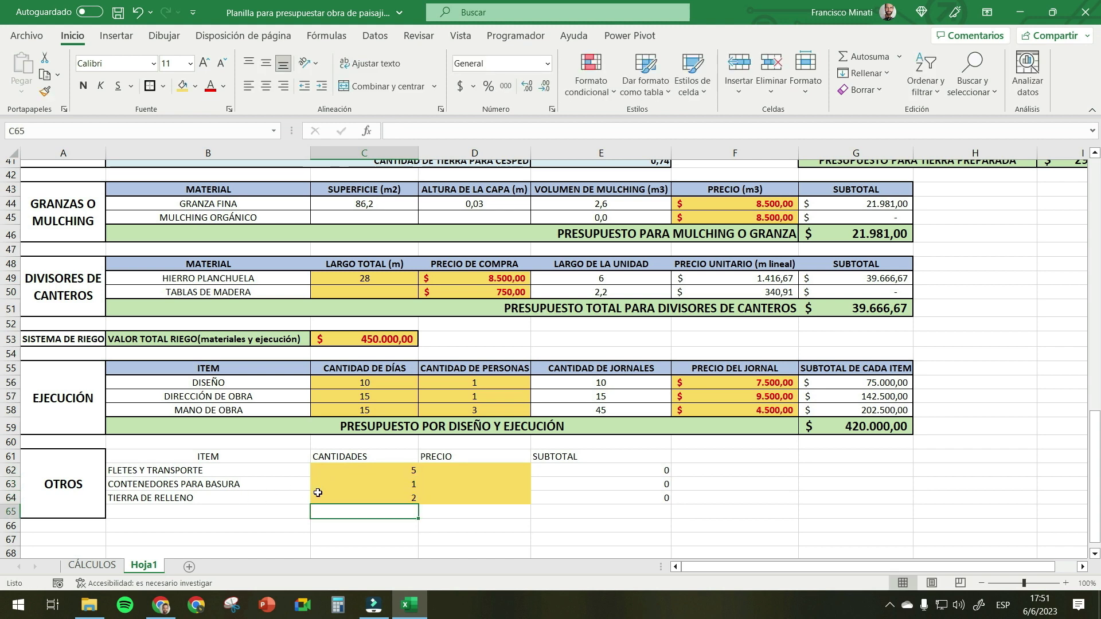
# - Enter the OTROS prices 4500, 9000 and 15000 in D62:D64 and apply the accounting format to the price and subtotal cells D62:E64
pyautogui.click(91, 565)
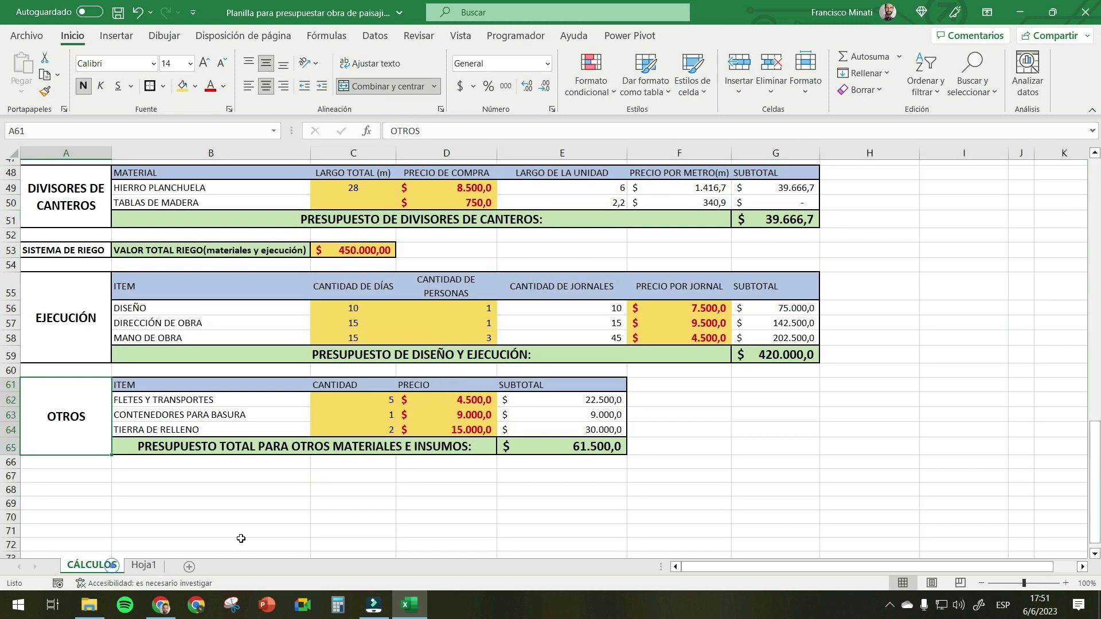
pyautogui.click(146, 568)
pyautogui.click(451, 466)
pyautogui.write('4500')
pyautogui.press('Return')
pyautogui.write('9000')
pyautogui.press('Return')
pyautogui.write('15000')
pyautogui.moveTo(451, 466); pyautogui.dragTo(450, 496)
pyautogui.click(461, 86)
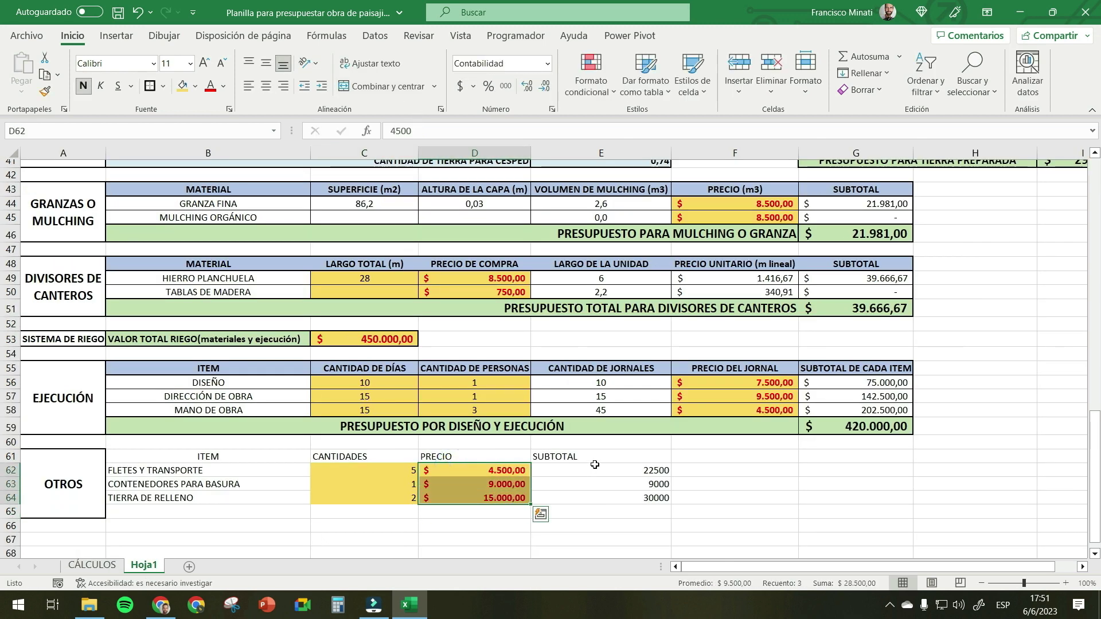
pyautogui.moveTo(594, 471); pyautogui.dragTo(593, 497)
pyautogui.click(458, 86)
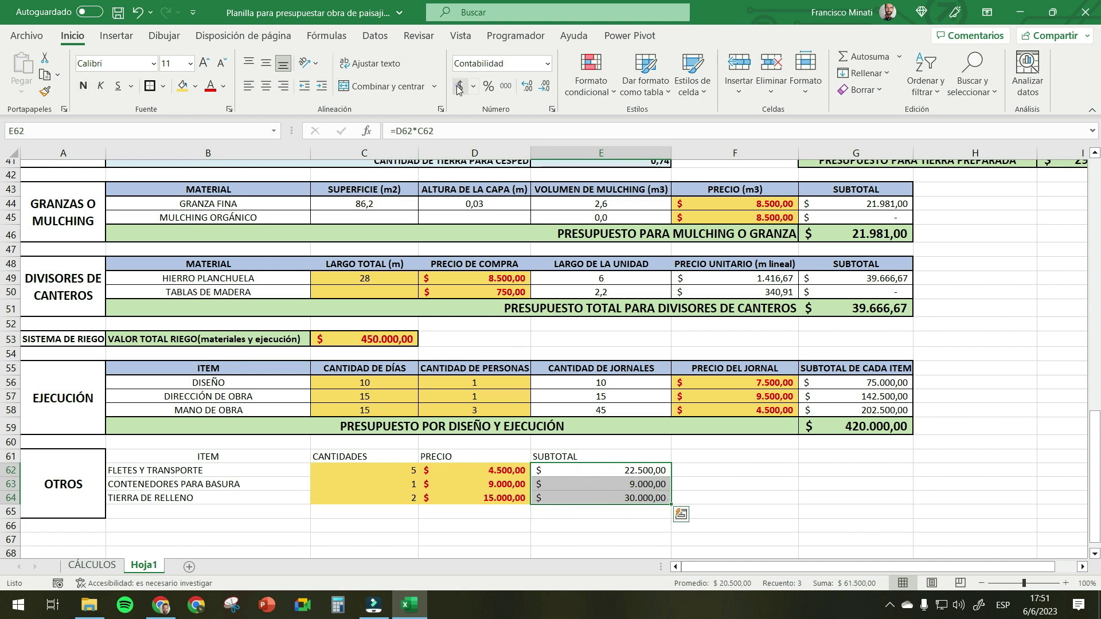
# - Merge B65:D65 into a total row label reading PRESUPUESTO PARA OTROS and align it right
pyautogui.moveTo(456, 513); pyautogui.dragTo(294, 518)
pyautogui.click(368, 89)
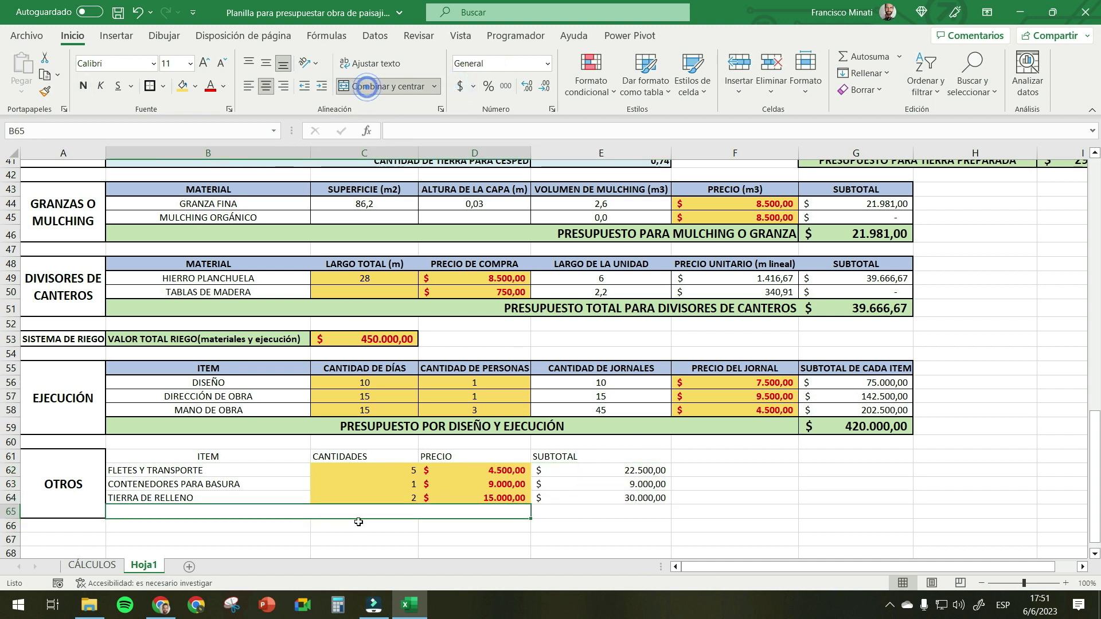
pyautogui.write('PRESUPU')
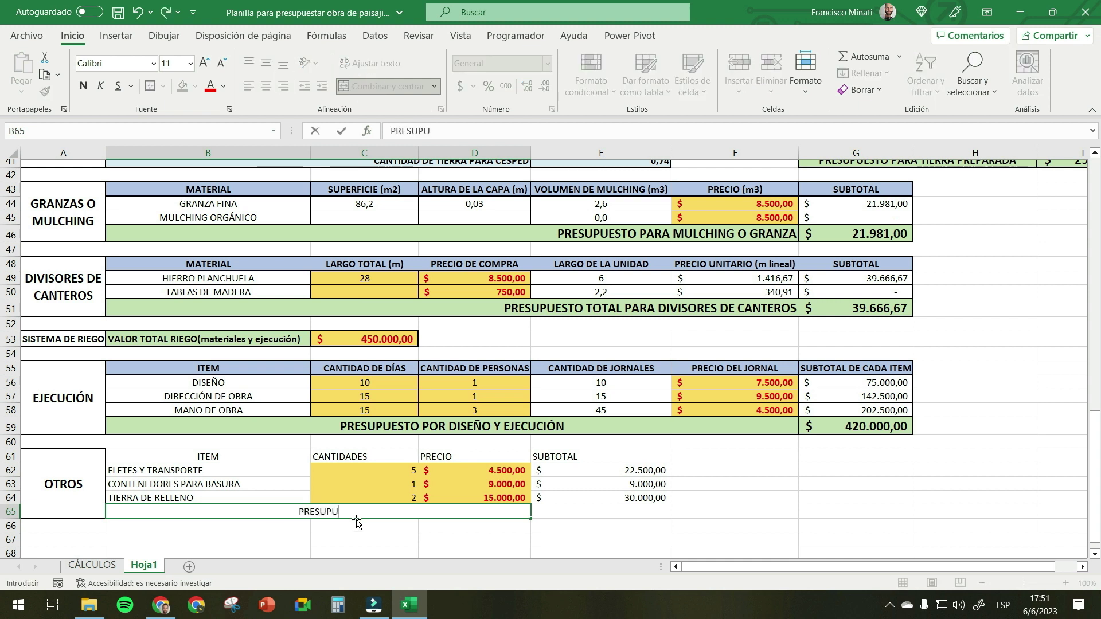
pyautogui.write('ESTO PARA OTROS')
pyautogui.click(341, 131)
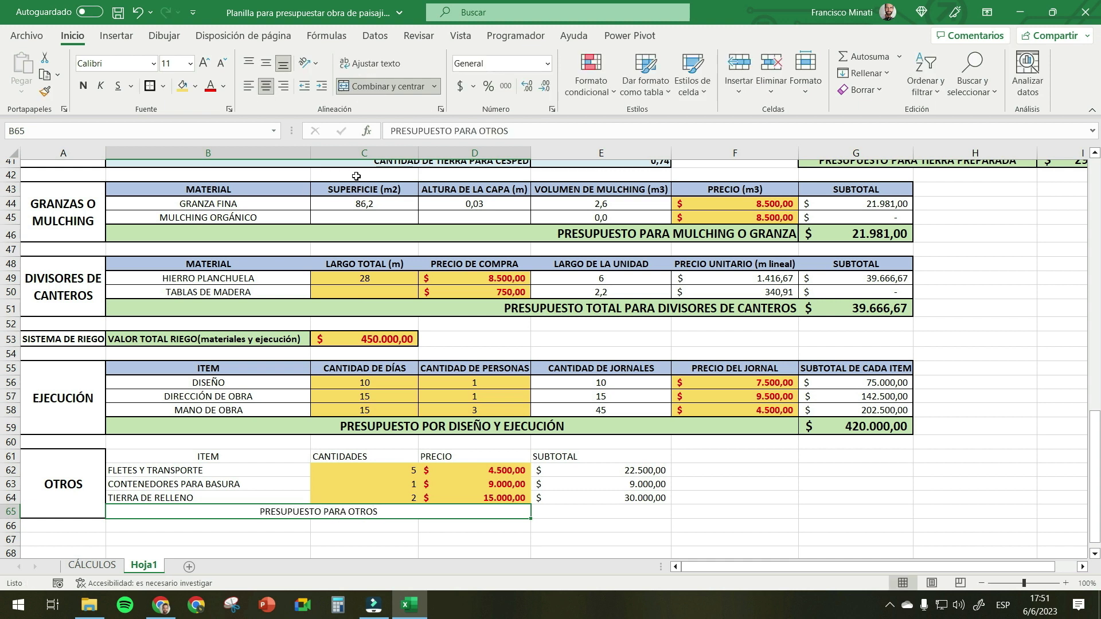
pyautogui.click(284, 86)
# - Total the OTROS subtotals in E65 with =E62+E63+E64
pyautogui.click(613, 511)
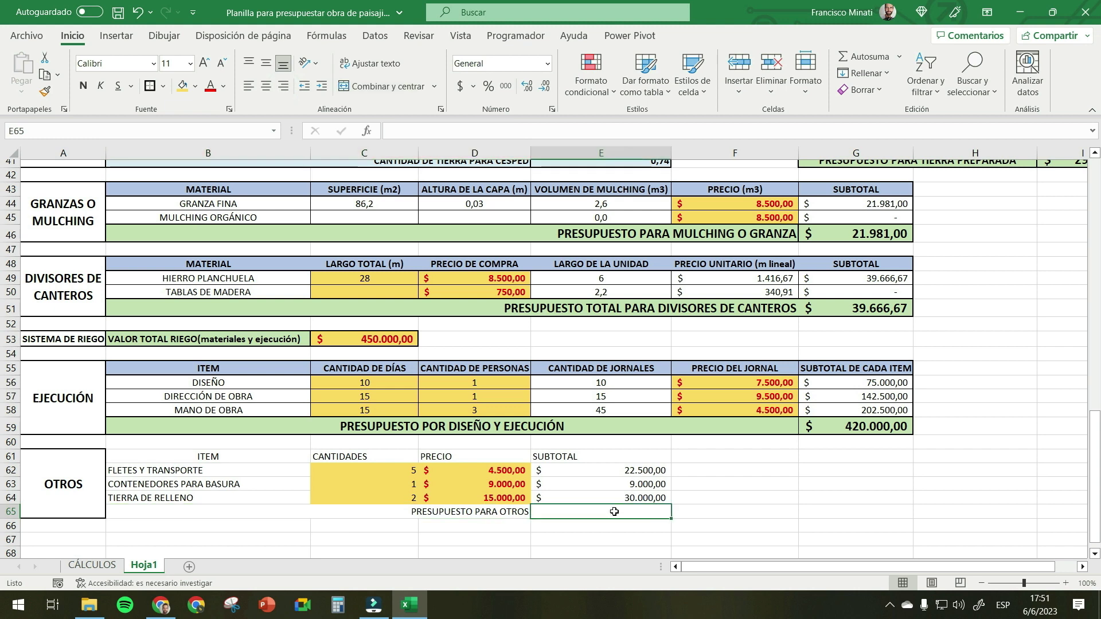
pyautogui.write('=')
pyautogui.click(579, 470)
pyautogui.write('+')
pyautogui.click(568, 484)
pyautogui.write('+')
pyautogui.click(553, 497)
pyautogui.press('Return')
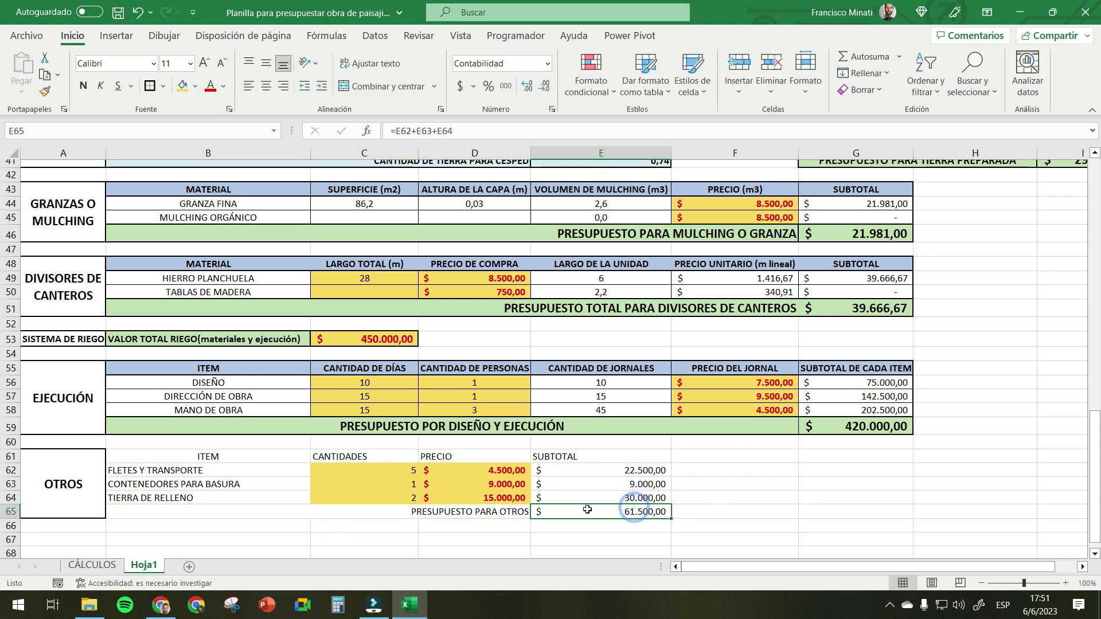
# - Format the OTROS table with bold headings on blue, a larger bold total row filled green, and borders
pyautogui.moveTo(505, 512); pyautogui.dragTo(551, 510)
pyautogui.click(364, 518)
pyautogui.moveTo(237, 458); pyautogui.dragTo(602, 510)
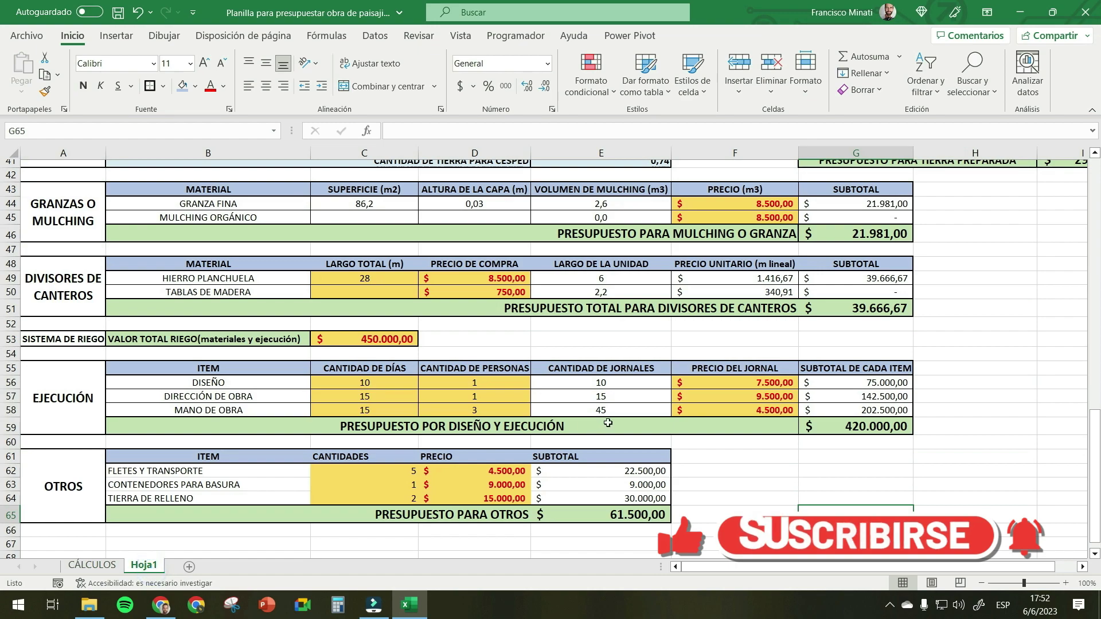
# - Review the completed sections of Hoja1 and mark the empty area from E4 down to row 14 where the budget summary belongs
pyautogui.scroll(-2, 604, 422)
pyautogui.scroll(8, 604, 421)
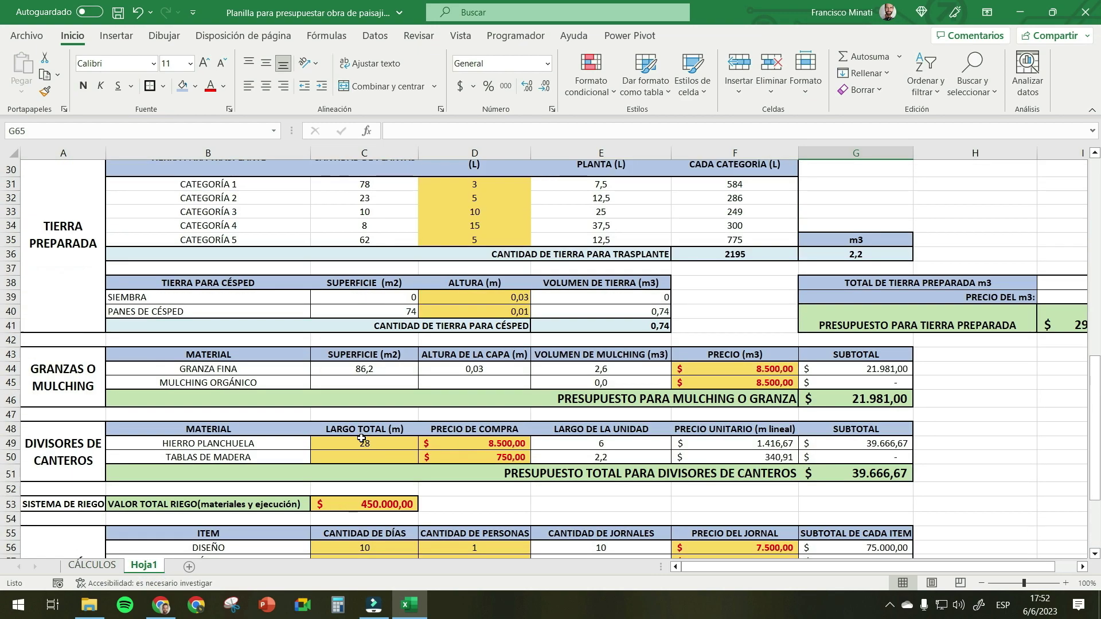
pyautogui.scroll(7, 361, 438)
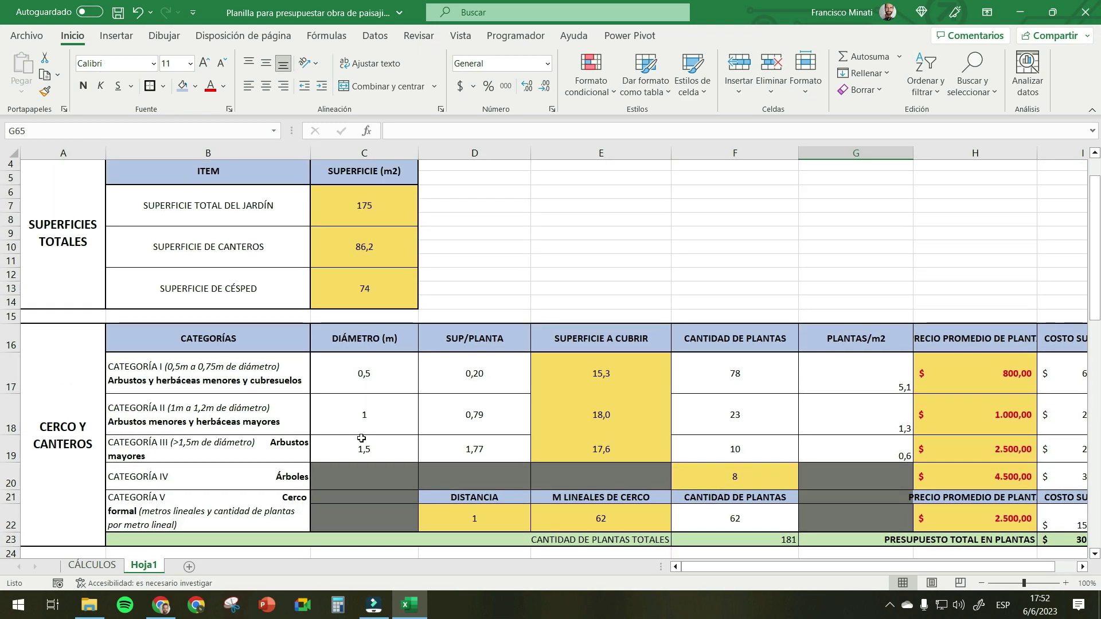
pyautogui.scroll(-14, 361, 438)
pyautogui.scroll(8, 547, 357)
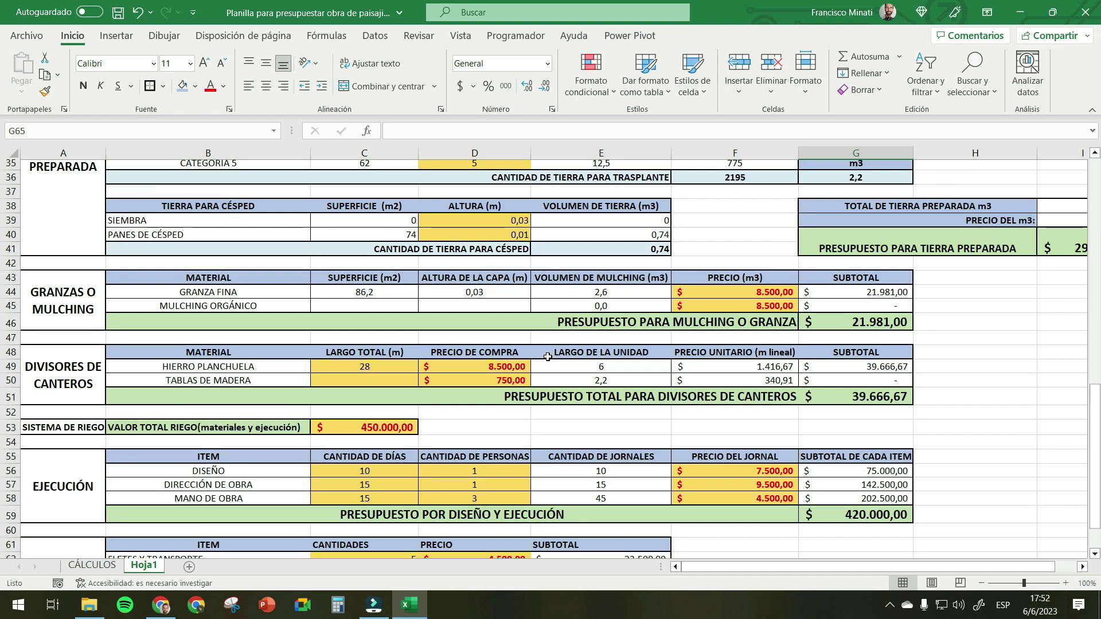
pyautogui.scroll(7, 548, 356)
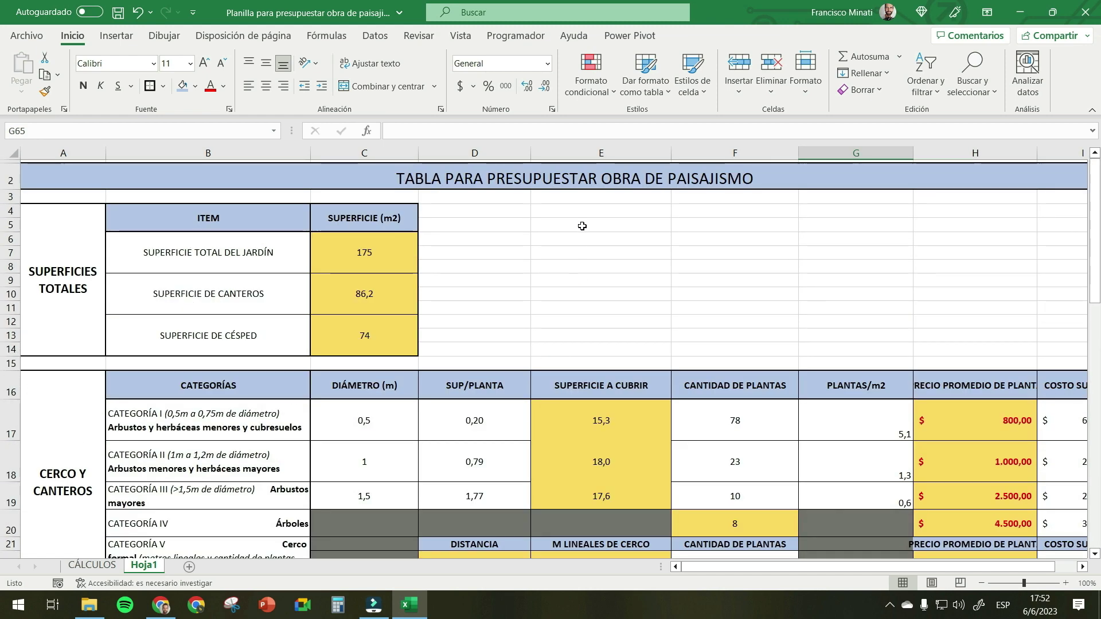
pyautogui.click(582, 226)
pyautogui.moveTo(551, 212); pyautogui.dragTo(1005, 347)
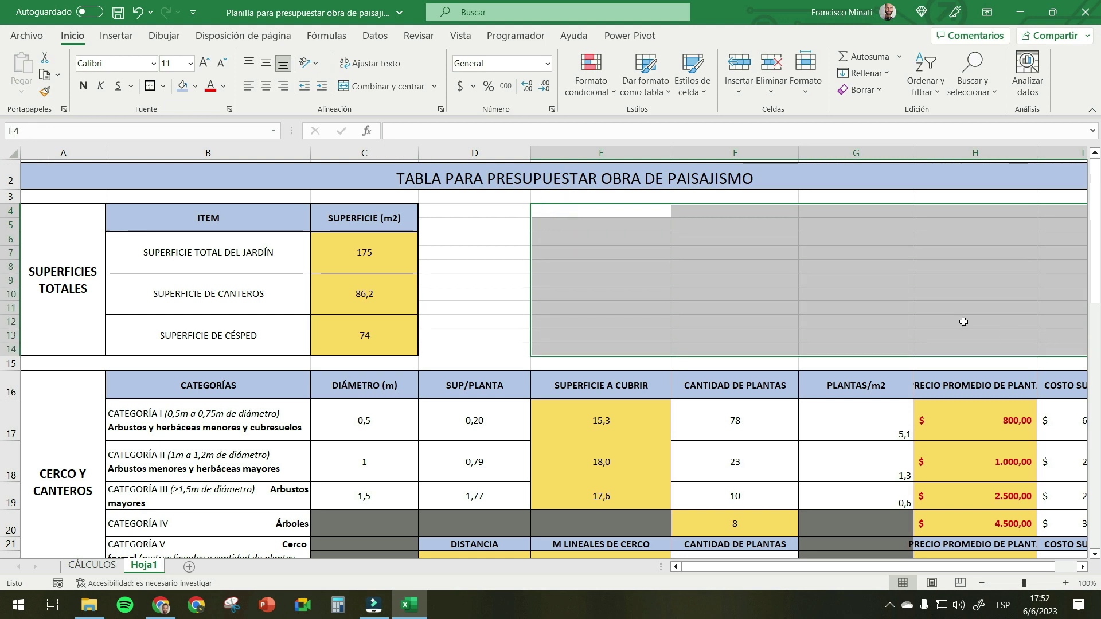
# - Examine the budget summary on CÁLCULOS and the section totals that feed it, including the plant total I23 and lawn total E28
pyautogui.click(92, 564)
pyautogui.scroll(20, 677, 385)
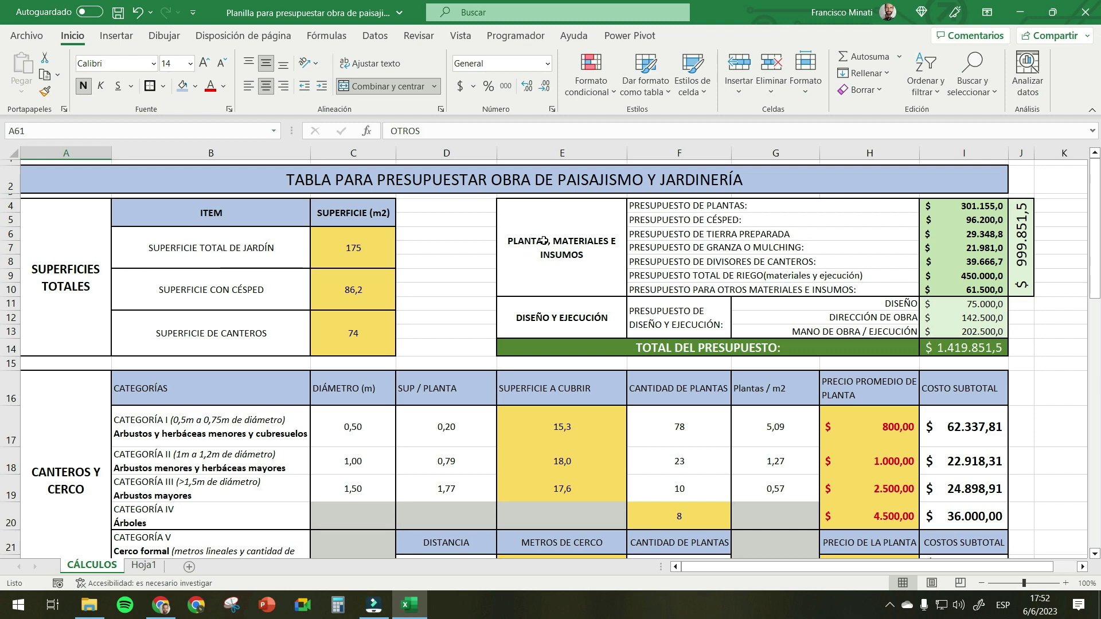
pyautogui.scroll(-5, 547, 392)
pyautogui.click(968, 375)
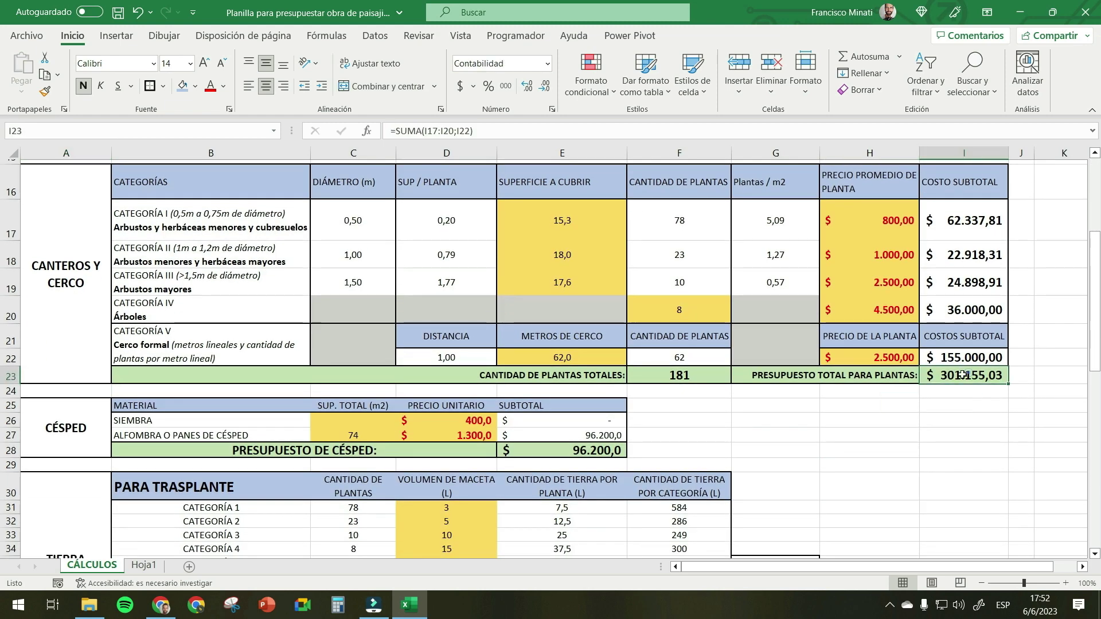
pyautogui.click(606, 450)
pyautogui.scroll(-1, 559, 362)
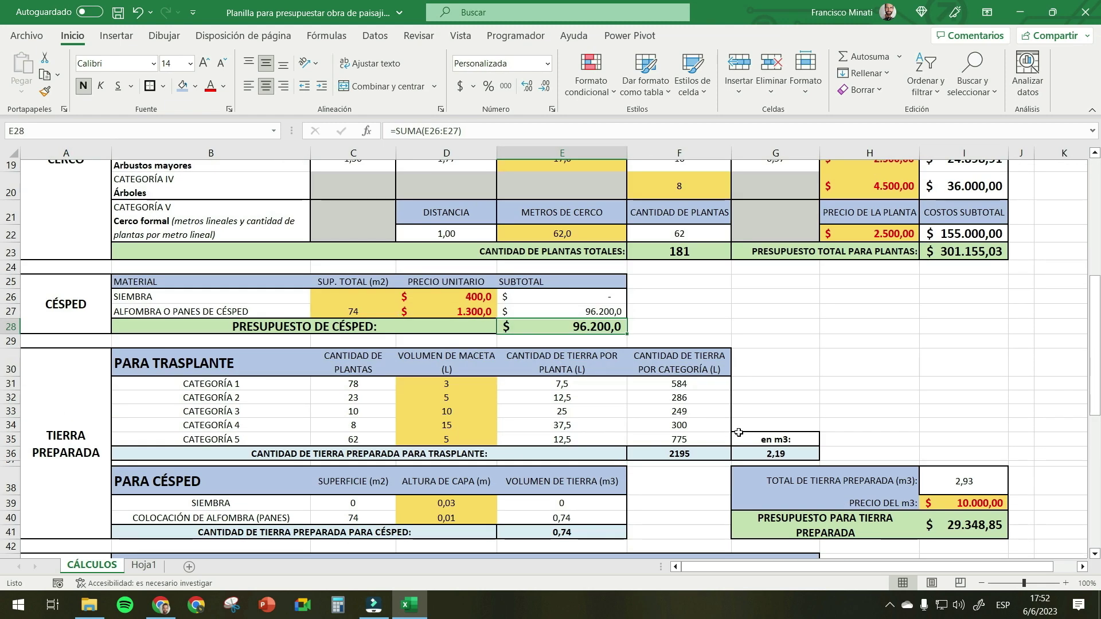
pyautogui.scroll(-4, 903, 434)
pyautogui.scroll(5, 903, 434)
pyautogui.scroll(5, 902, 434)
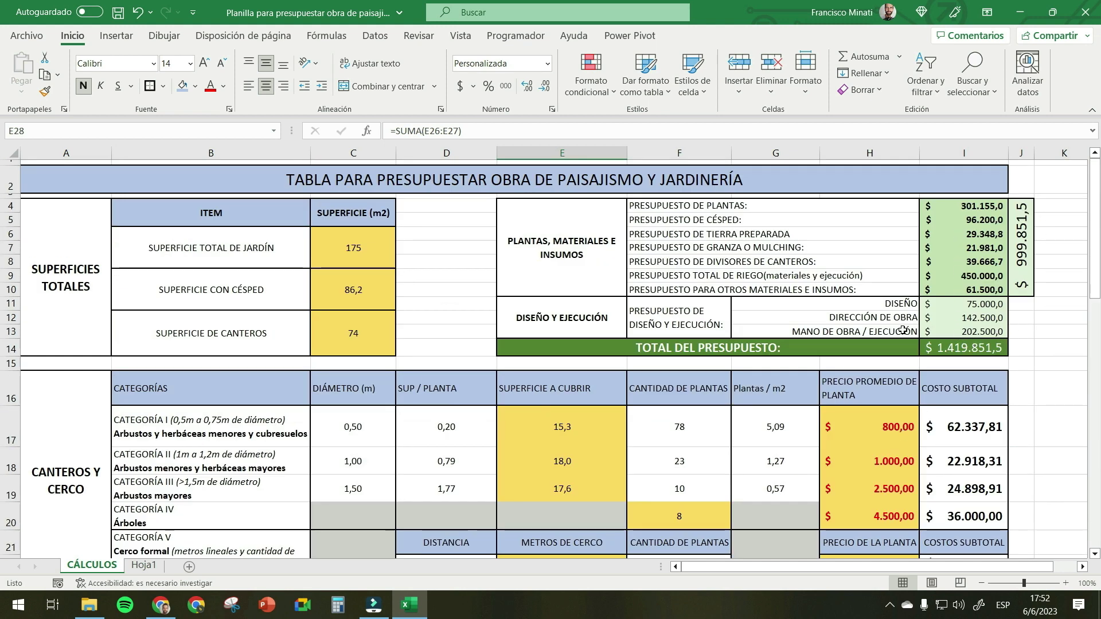
# - Go through the line items of the CÁLCULOS summary under PLANTAS, MATERIALES E INSUMOS and DISEÑO Y EJECUCIÓN
pyautogui.click(572, 224)
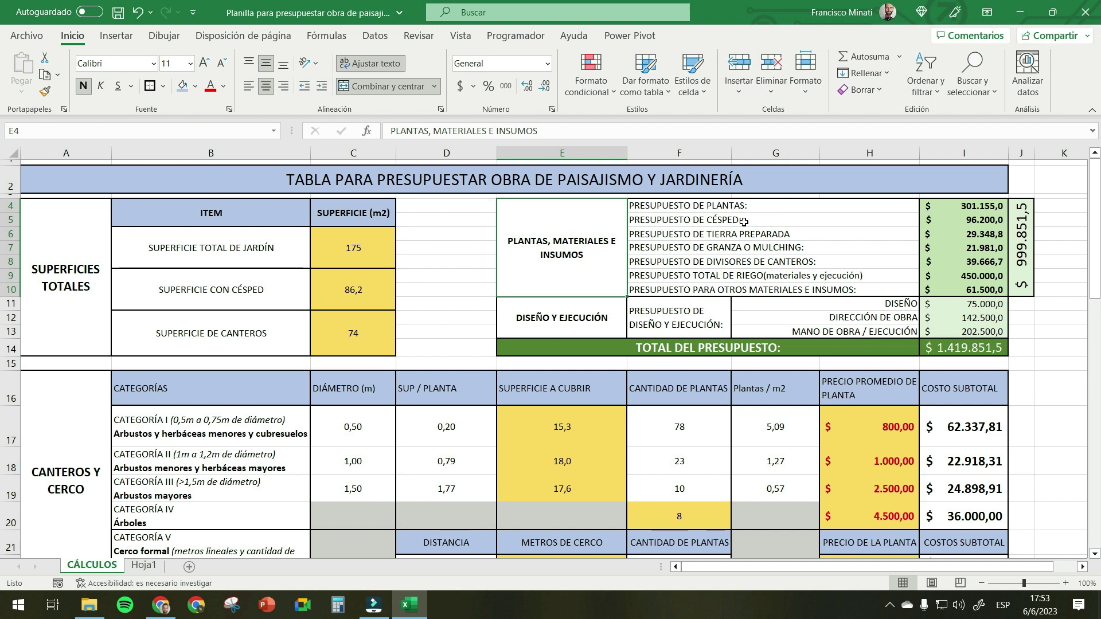
pyautogui.click(772, 234)
pyautogui.click(763, 248)
pyautogui.click(761, 262)
pyautogui.click(747, 276)
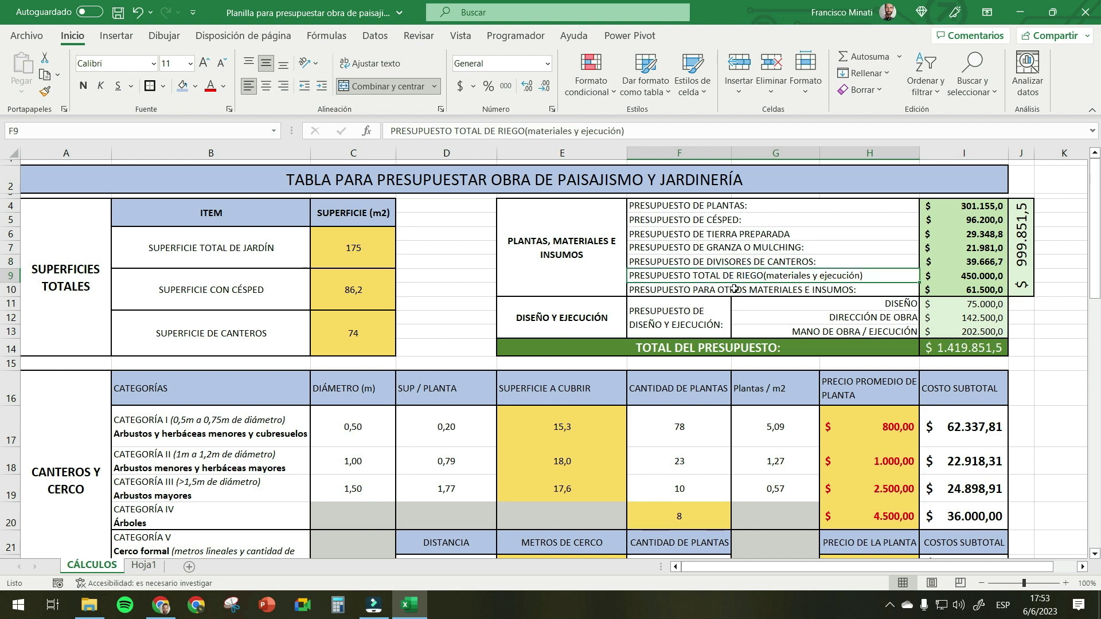
pyautogui.click(728, 290)
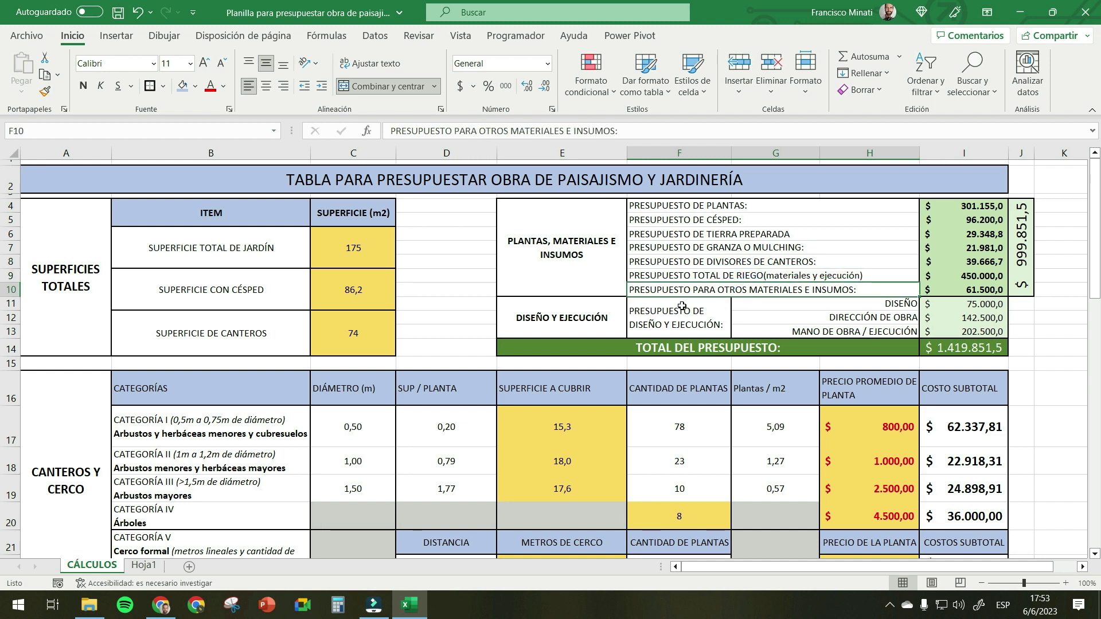
pyautogui.click(681, 306)
pyautogui.click(834, 302)
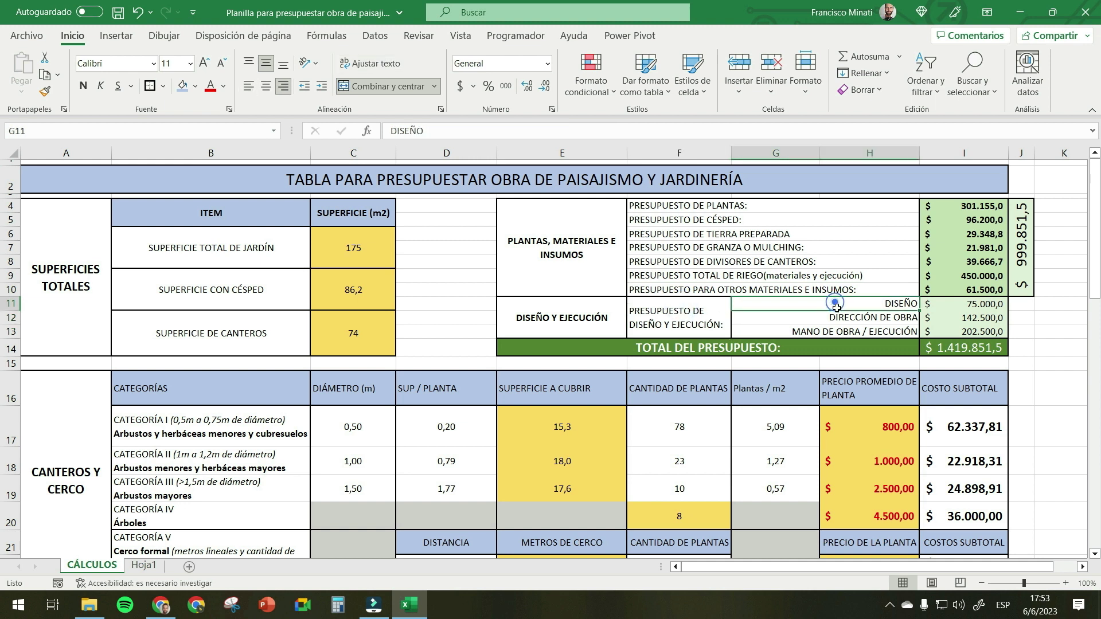
pyautogui.click(834, 317)
pyautogui.click(835, 331)
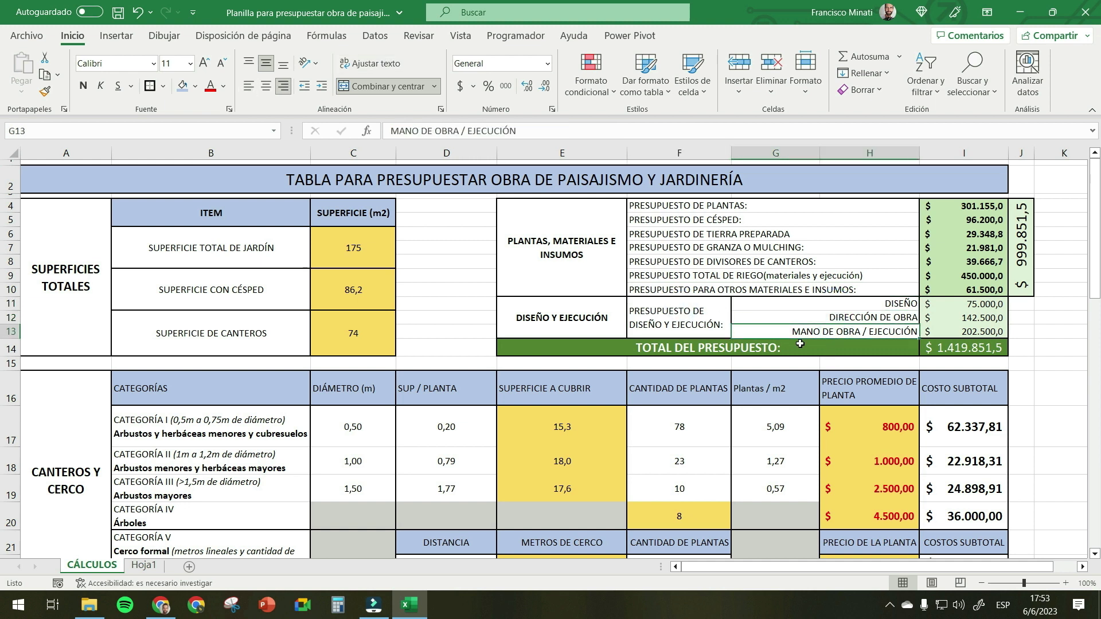
# - Copy the budget summary labels E4:H14 from CÁLCULOS, without the amounts, and paste them at E4 on Hoja1
pyautogui.click(760, 350)
pyautogui.hotkey('ctrl', 'c')
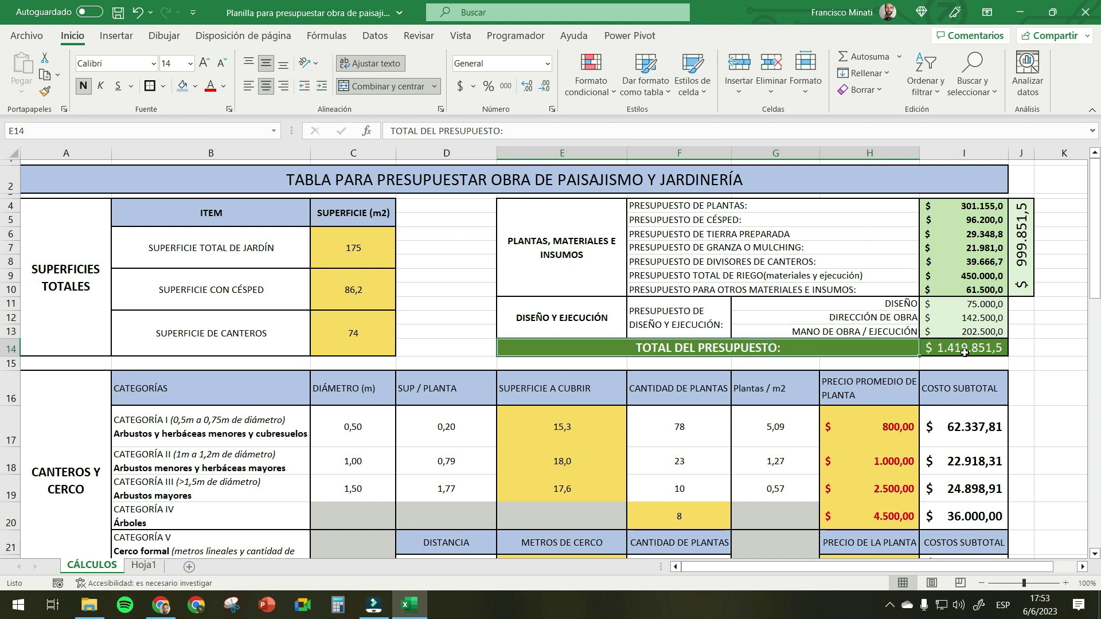
pyautogui.click(144, 565)
pyautogui.click(579, 215)
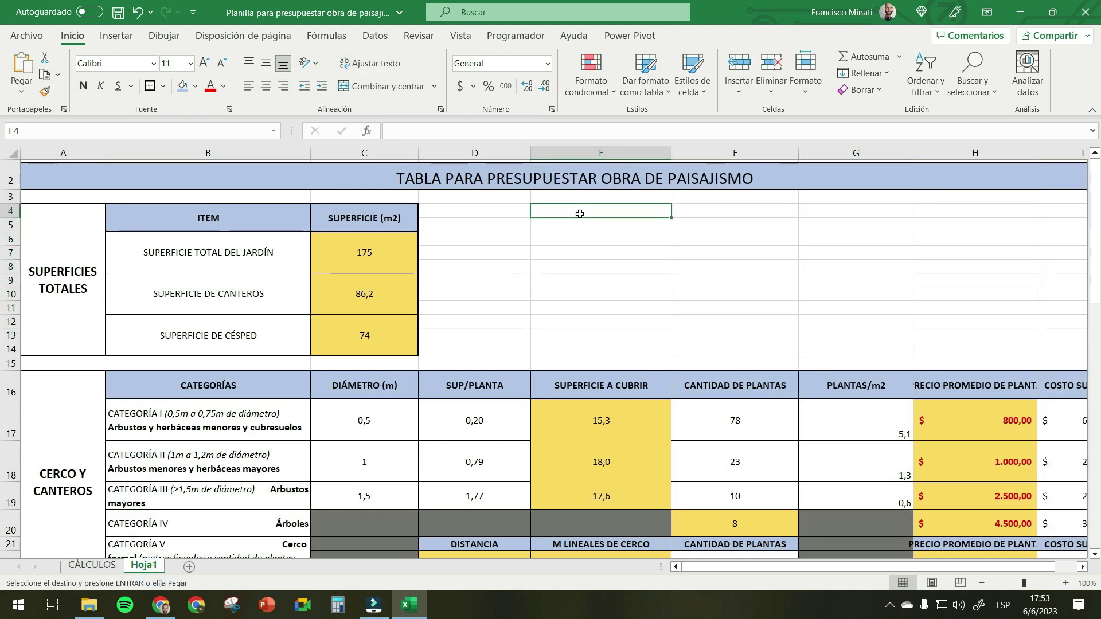
pyautogui.hotkey('ctrl', 'v')
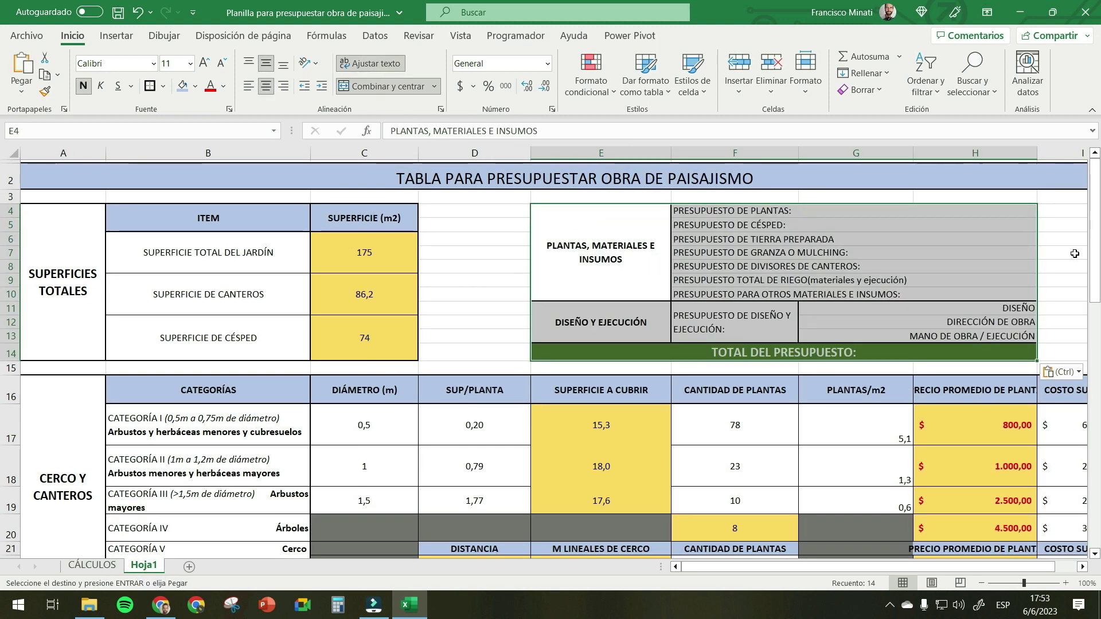
# - Link the PRESUPUESTO DE PLANTAS amount in I4 to the plant section total in I23
pyautogui.click(1073, 253)
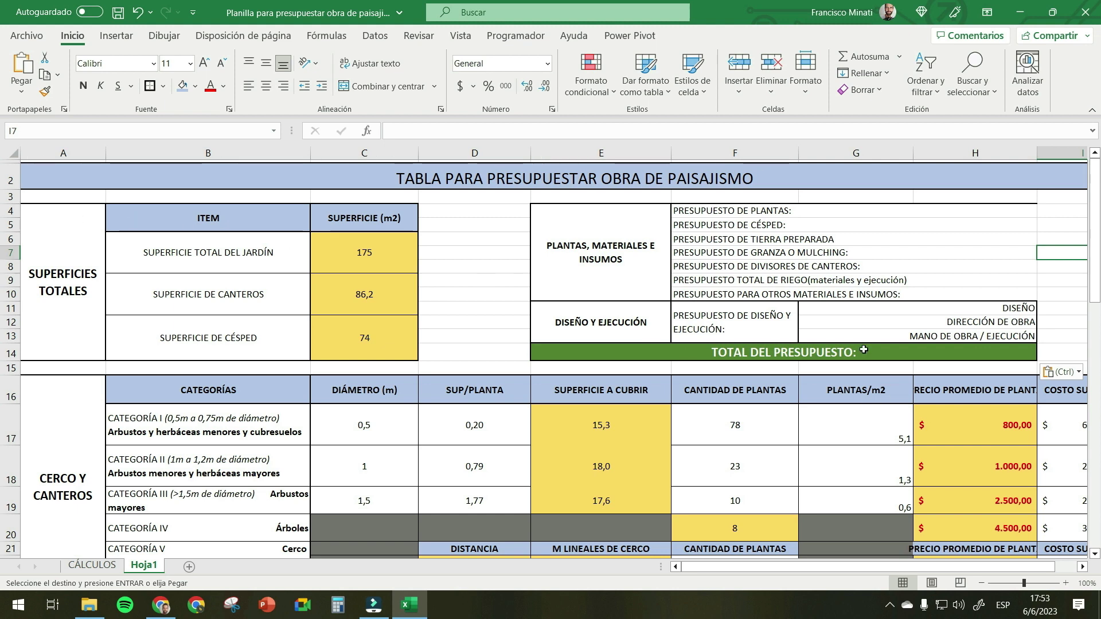
pyautogui.scroll(-1, 497, 307)
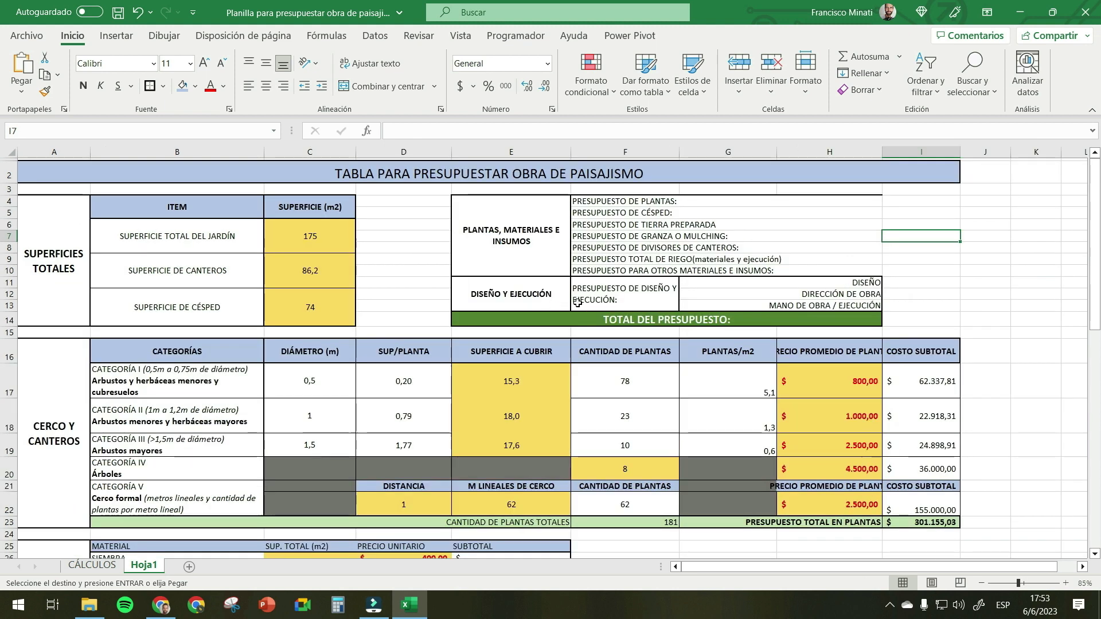
pyautogui.click(901, 202)
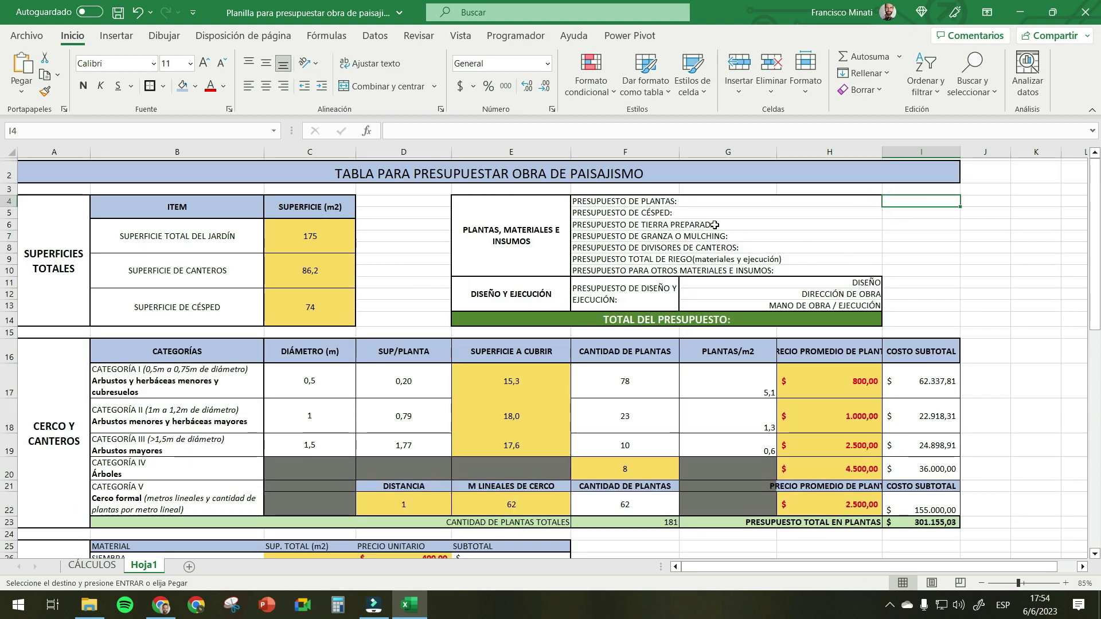
pyautogui.click(916, 243)
pyautogui.click(912, 306)
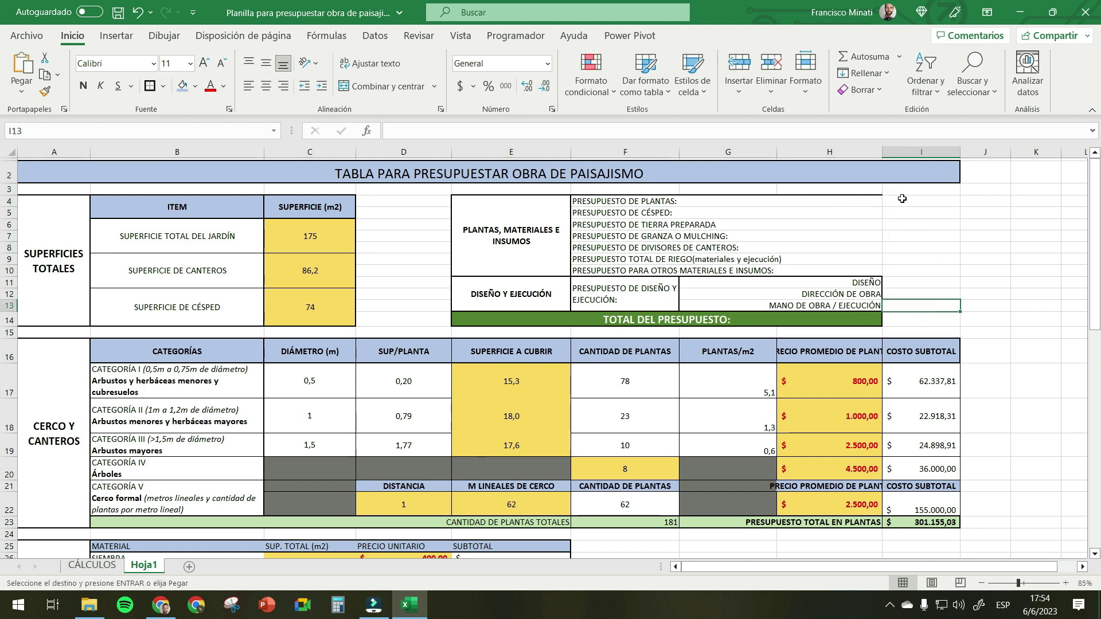
pyautogui.click(904, 201)
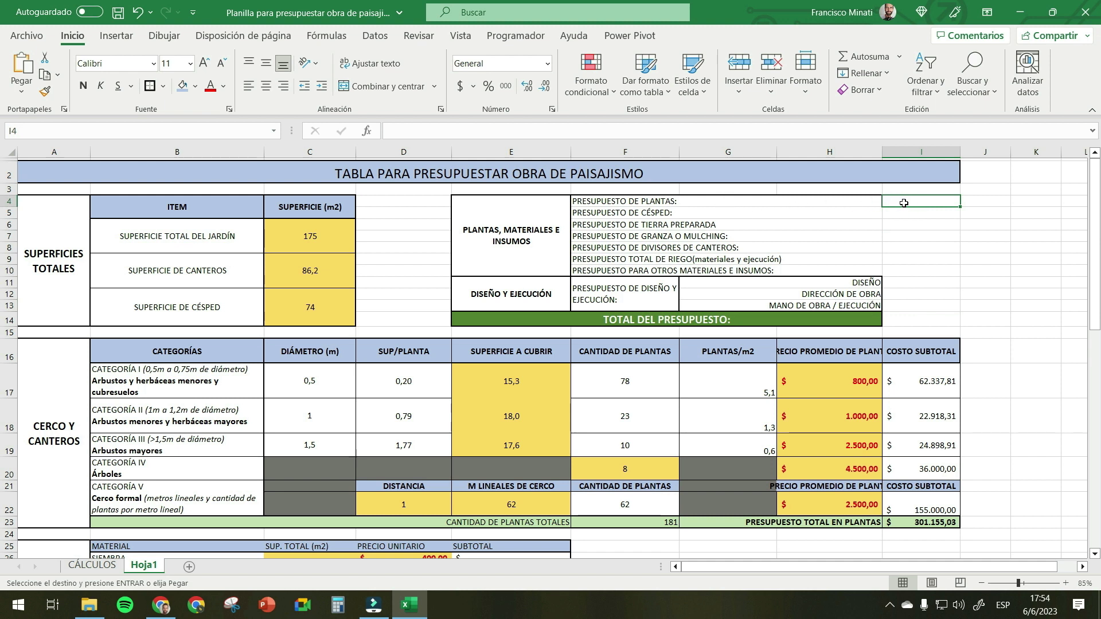
pyautogui.write('=')
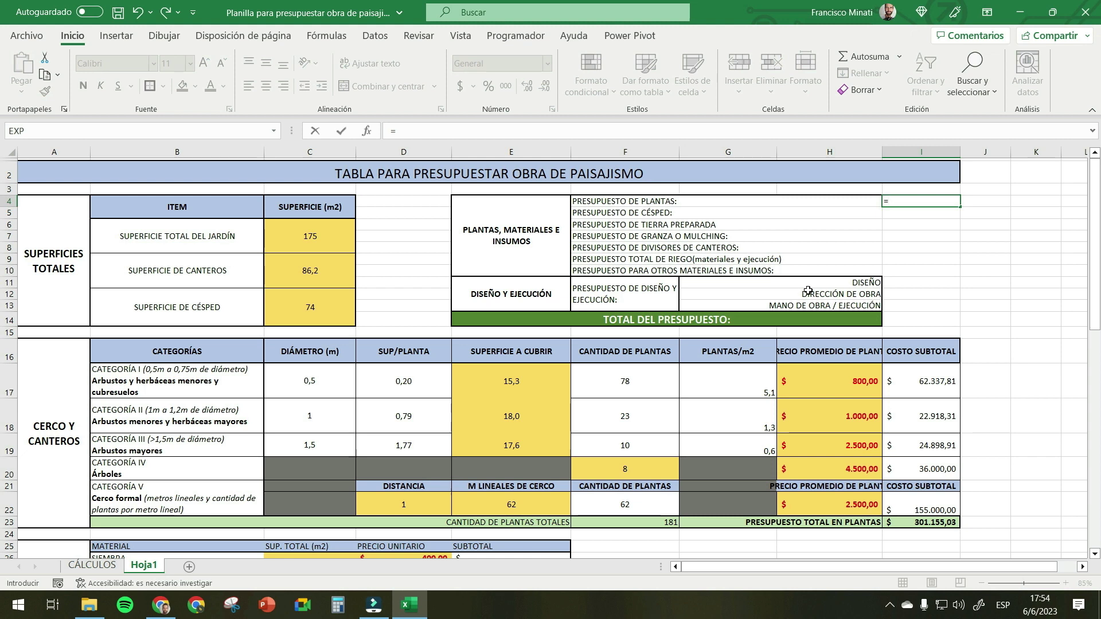
pyautogui.scroll(-2, 806, 291)
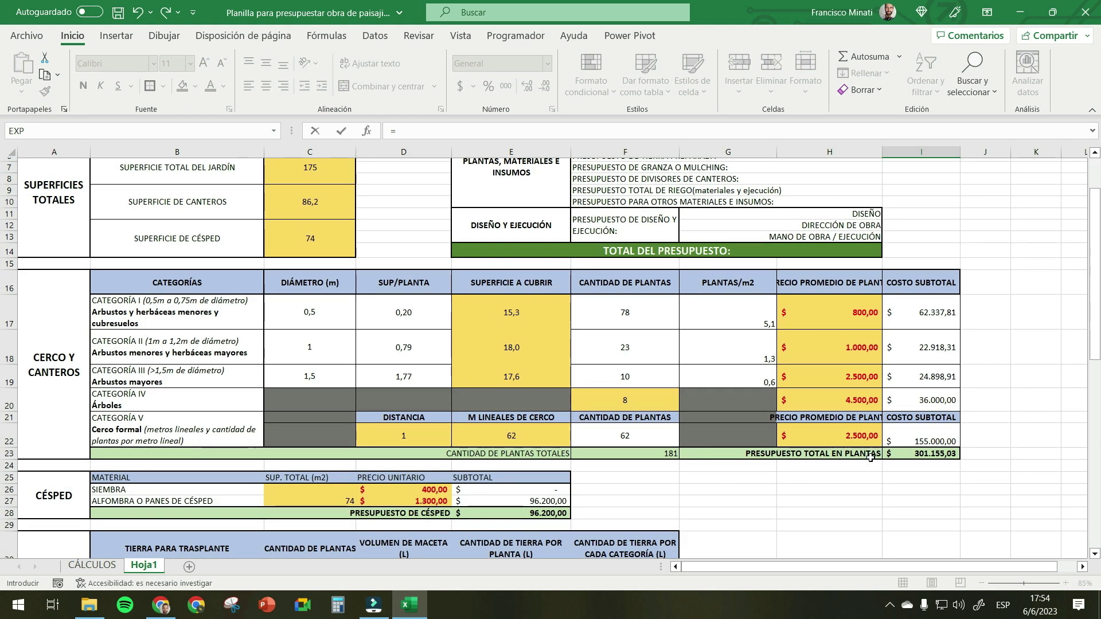
pyautogui.click(925, 453)
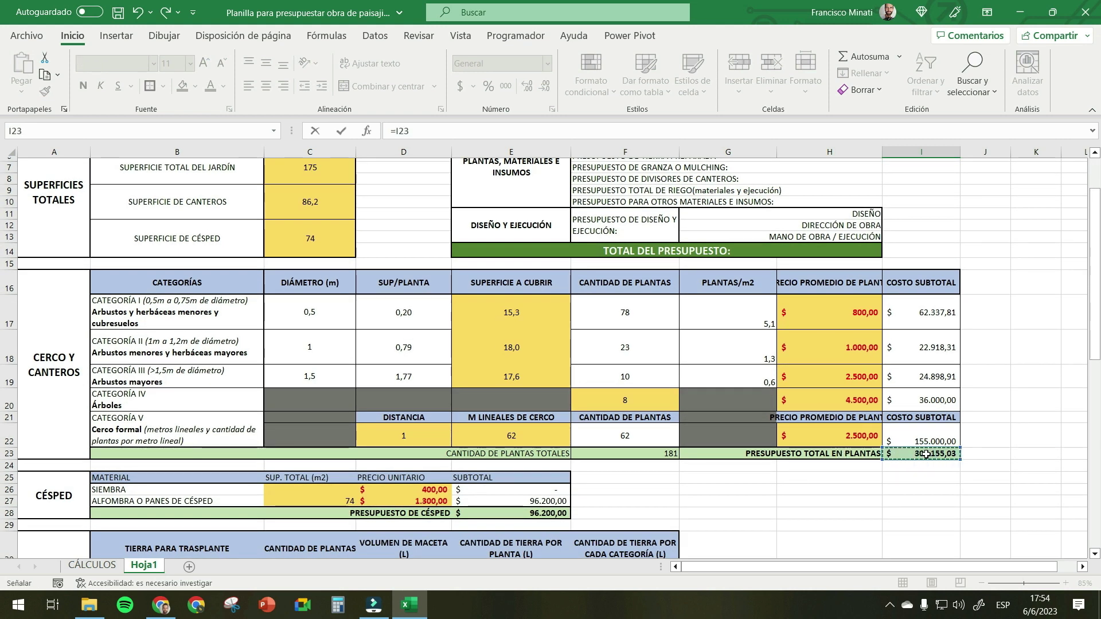
pyautogui.press('Return')
pyautogui.click(924, 199)
# - Link the PRESUPUESTO DE CÉSPED amount in I5 to the lawn section total in E28
pyautogui.click(909, 210)
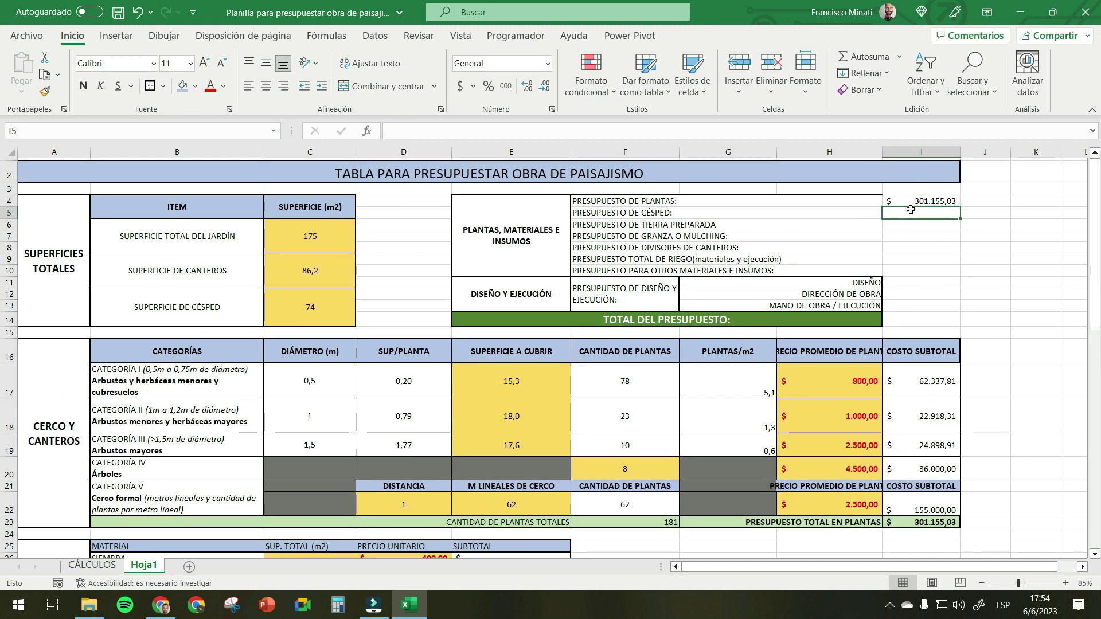
pyautogui.write('=')
pyautogui.scroll(-4, 85, 409)
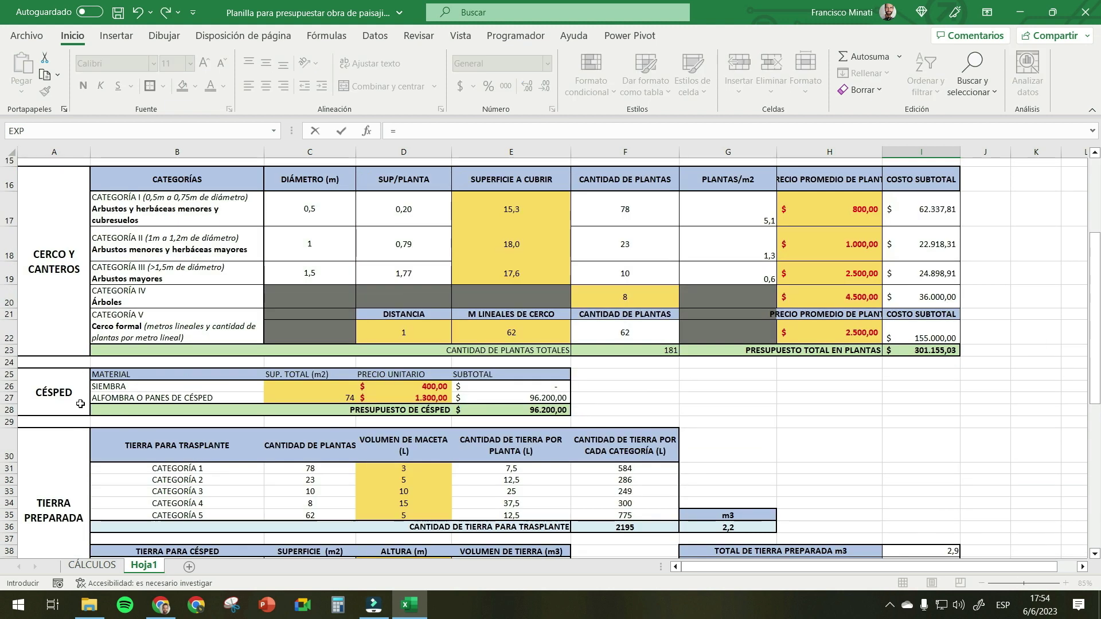
pyautogui.click(519, 407)
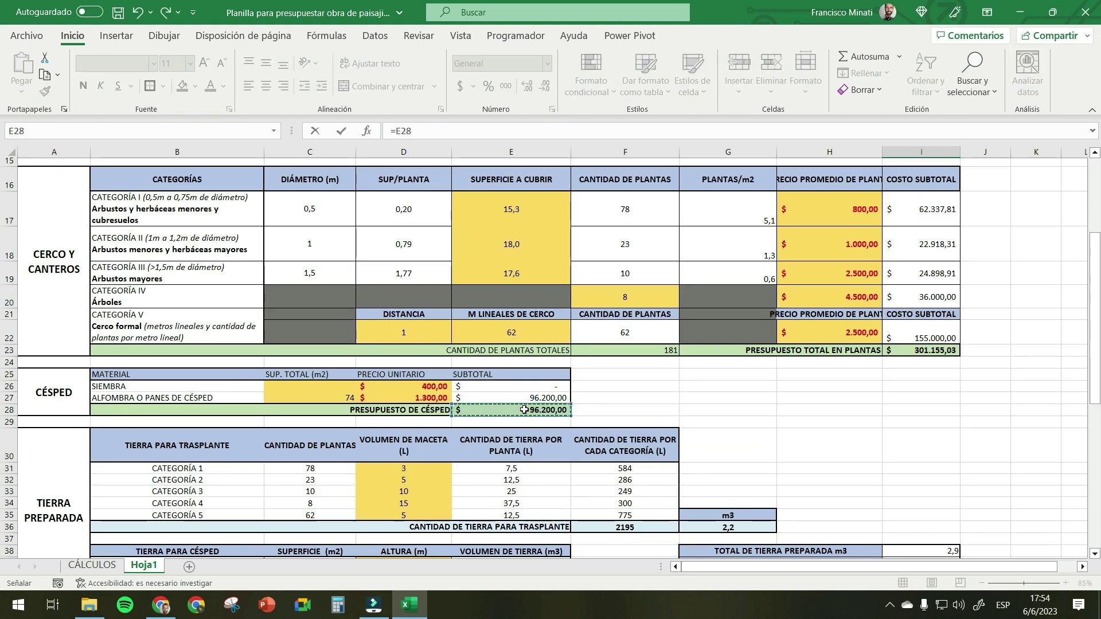
pyautogui.press('Return')
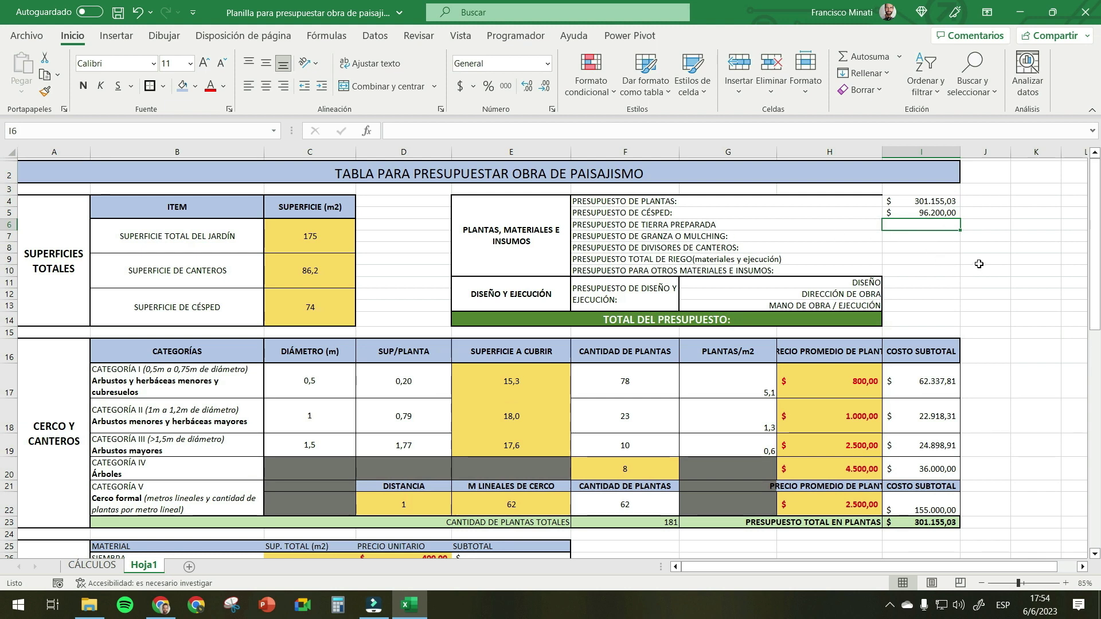
# - Link the PRESUPUESTO DE TIERRA PREPARADA amount in I6 to the prepared-soil total at the end of that section
pyautogui.write('=')
pyautogui.scroll(-6, 748, 352)
pyautogui.click(920, 486)
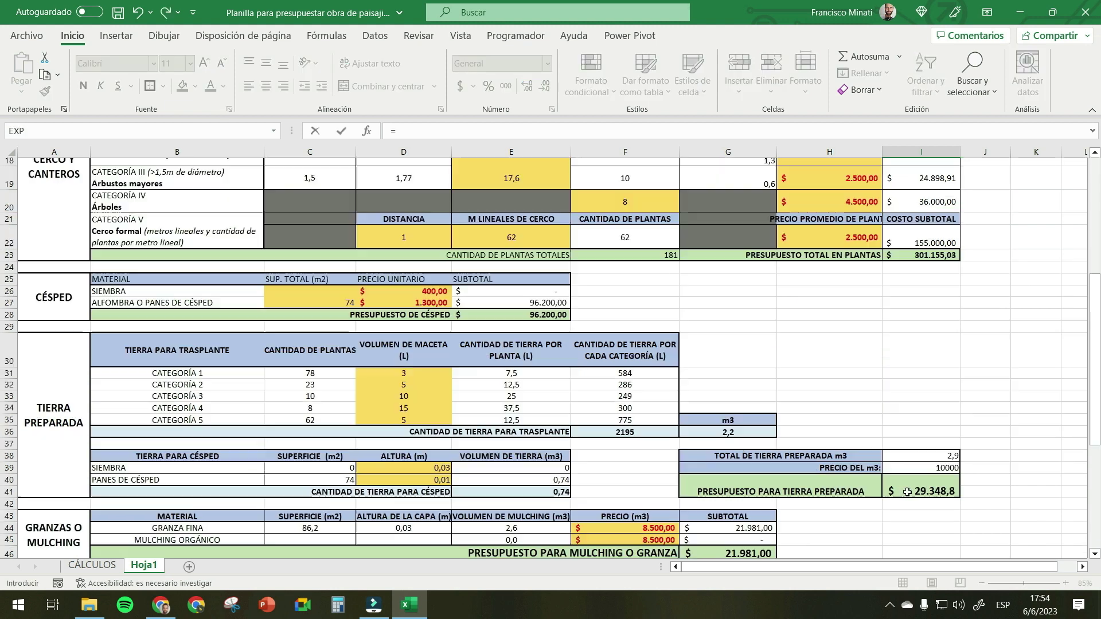
pyautogui.press('Return')
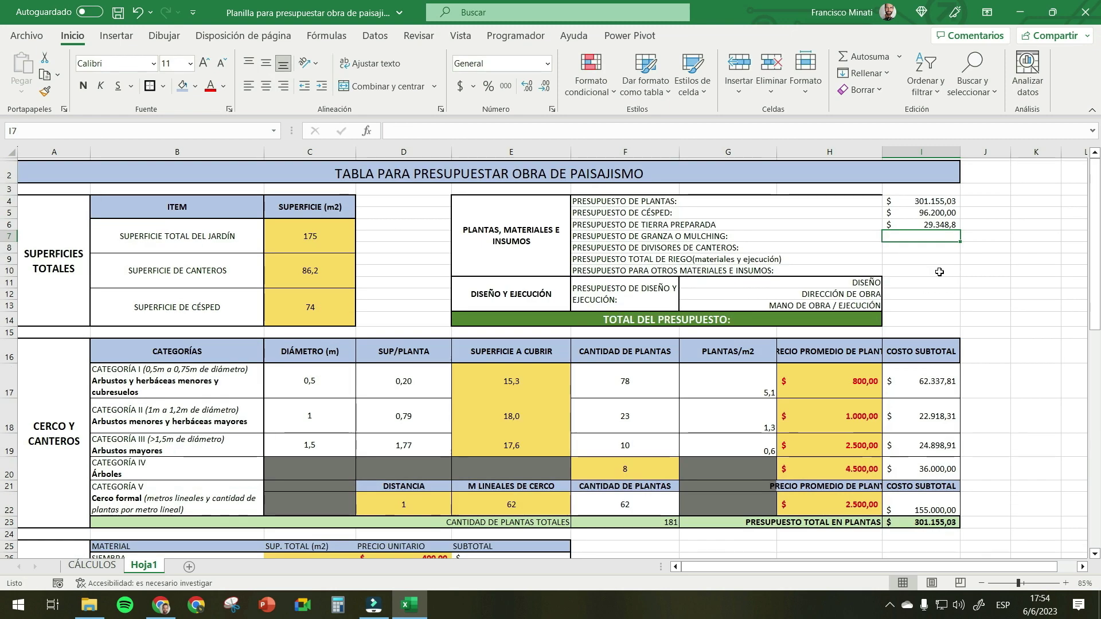
# - Link the PRESUPUESTO DE GRANZA O MULCHING amount in I7 to the mulching section total in G46
pyautogui.write('=')
pyautogui.scroll(-5, 608, 367)
pyautogui.scroll(-4, 608, 366)
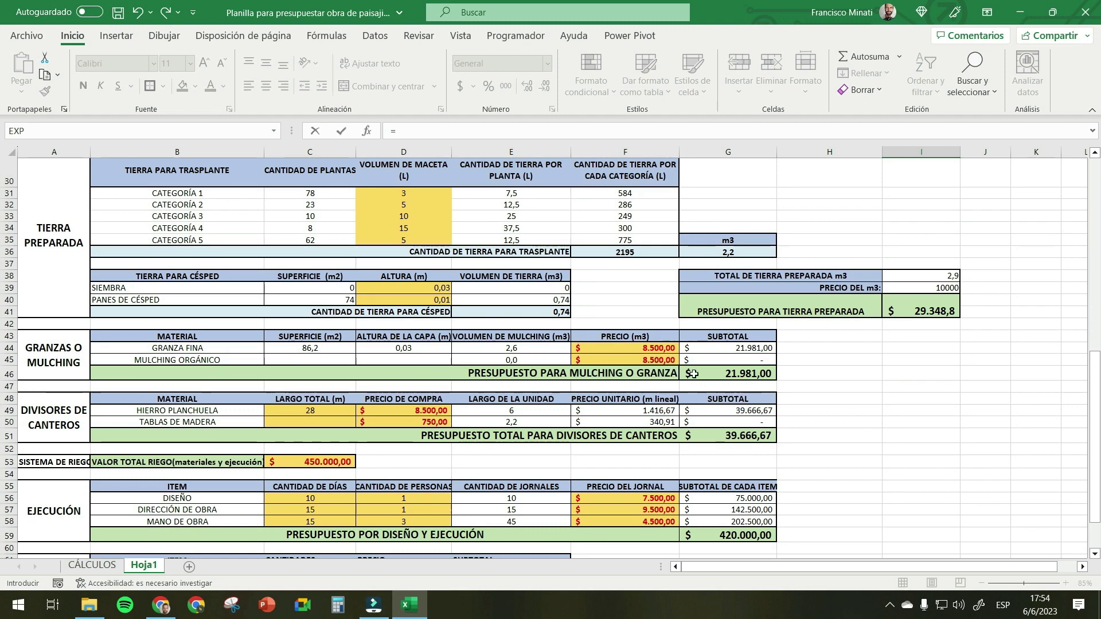
pyautogui.click(693, 374)
pyautogui.press('Return')
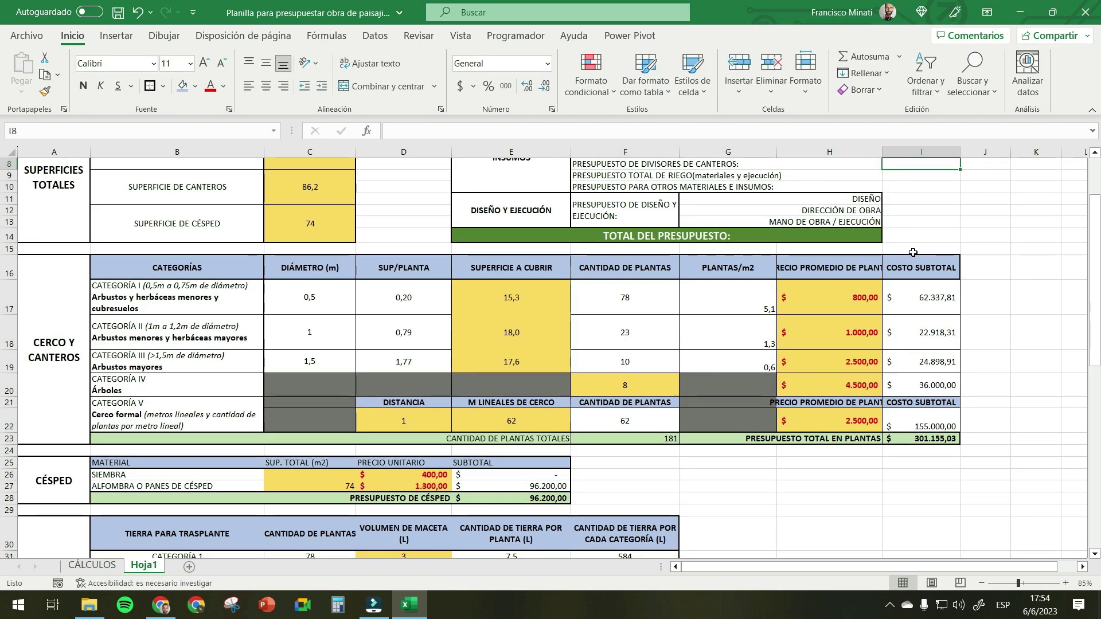
# - Link the PRESUPUESTO DE DIVISORES DE CANTEROS amount in I8 to the divider section total in G51
pyautogui.scroll(3, 913, 253)
pyautogui.write('=')
pyautogui.scroll(-5, 669, 261)
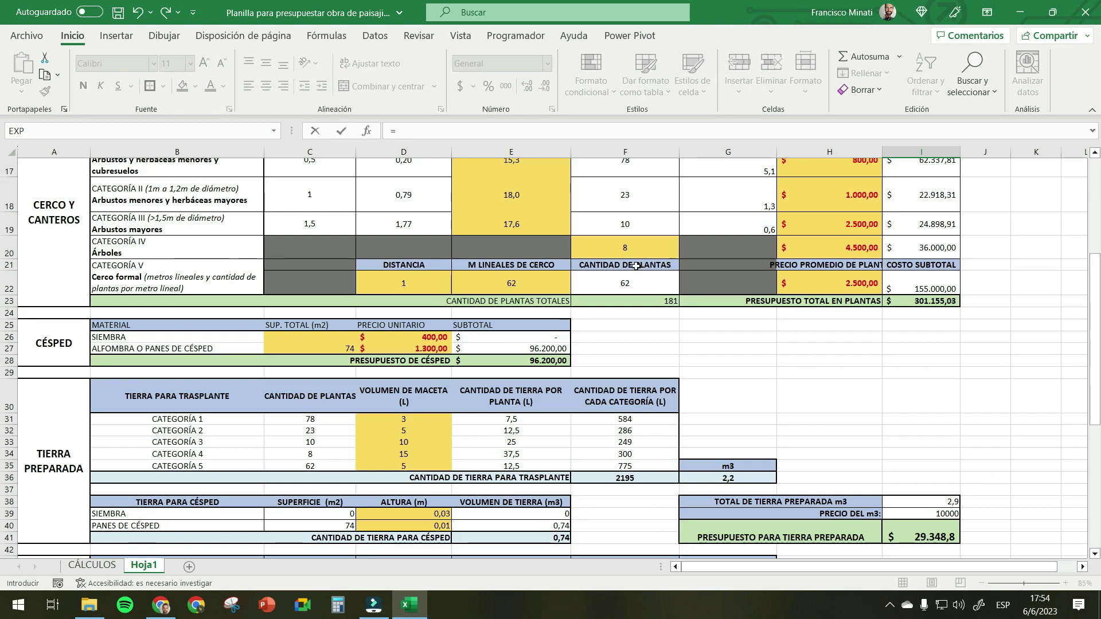
pyautogui.scroll(-5, 669, 261)
pyautogui.click(728, 419)
pyautogui.press('Return')
# - Link the PRESUPUESTO TOTAL DE RIEGO amount in I9 to the irrigation value in C53
pyautogui.write('=')
pyautogui.scroll(-12, 687, 280)
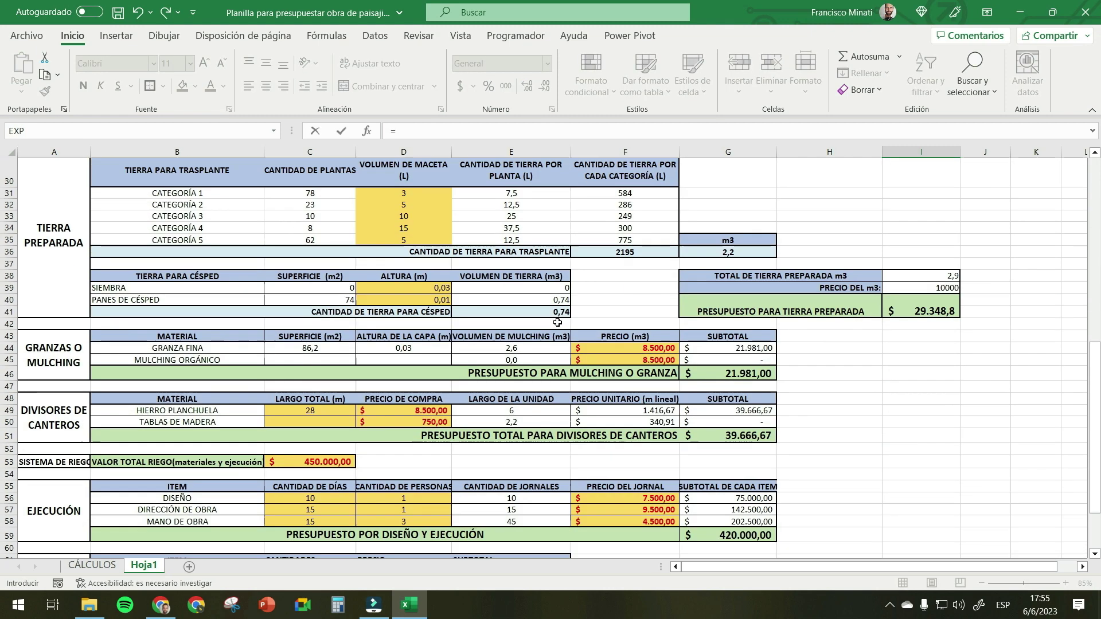
pyautogui.click(300, 359)
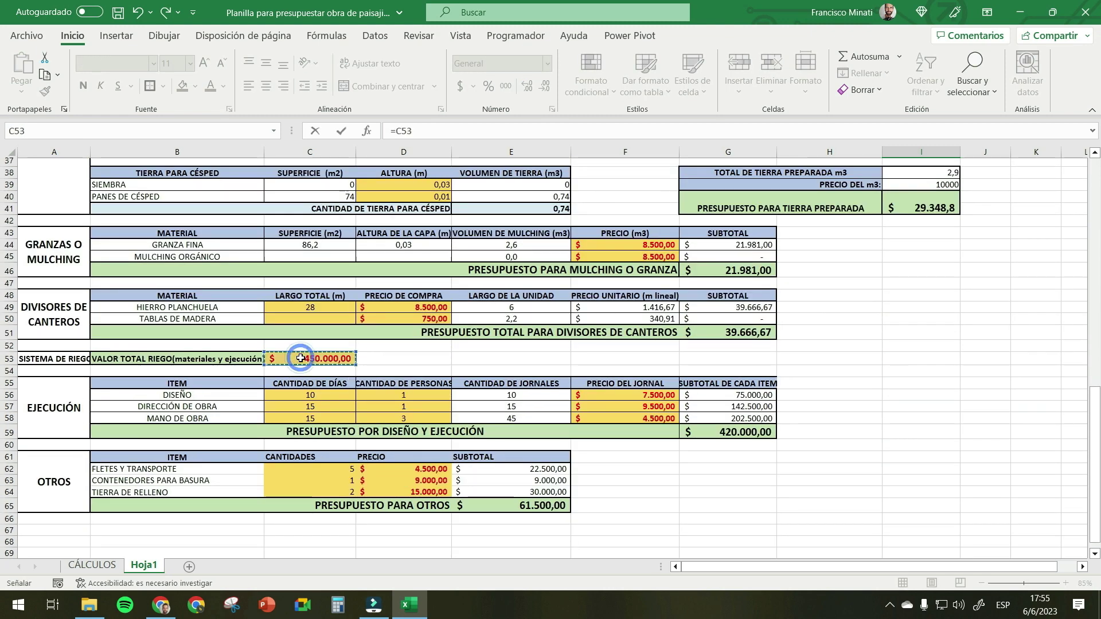
pyautogui.press('Return')
# - Link the PRESUPUESTO PARA OTROS MATERIALES E INSUMOS amount in I10 to the OTROS section total in E65
pyautogui.write('=')
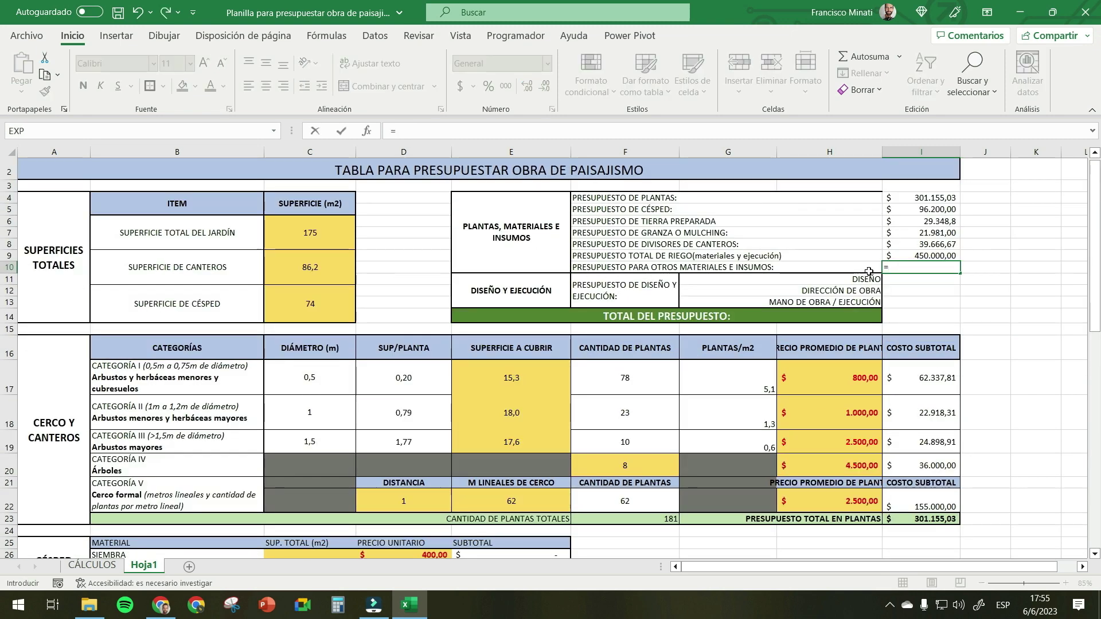
pyautogui.scroll(-12, 964, 280)
pyautogui.click(528, 430)
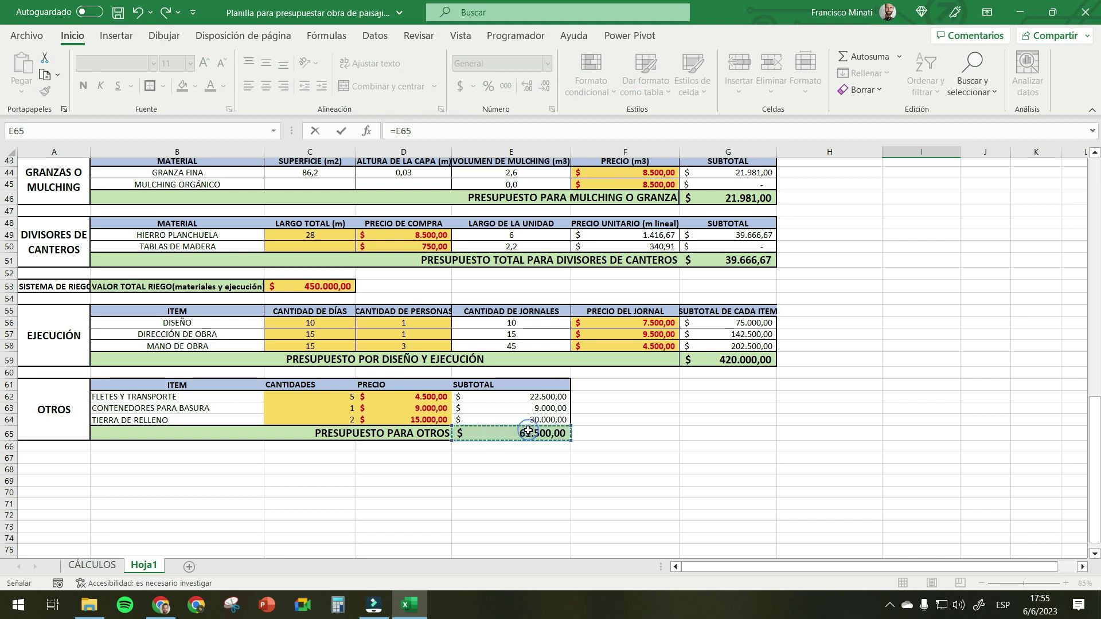
pyautogui.press('Return')
# - Link the DISEÑO amount in I11 to the design subtotal in G56 of the EJECUCIÓN section
pyautogui.scroll(3, 528, 430)
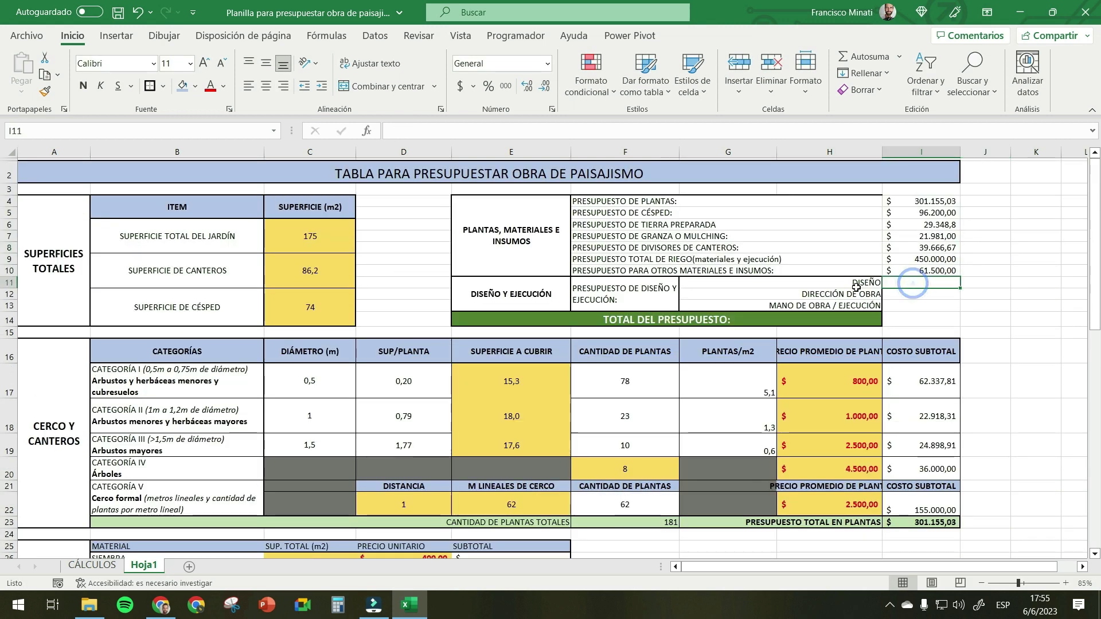
pyautogui.write('=')
pyautogui.scroll(-13, 530, 341)
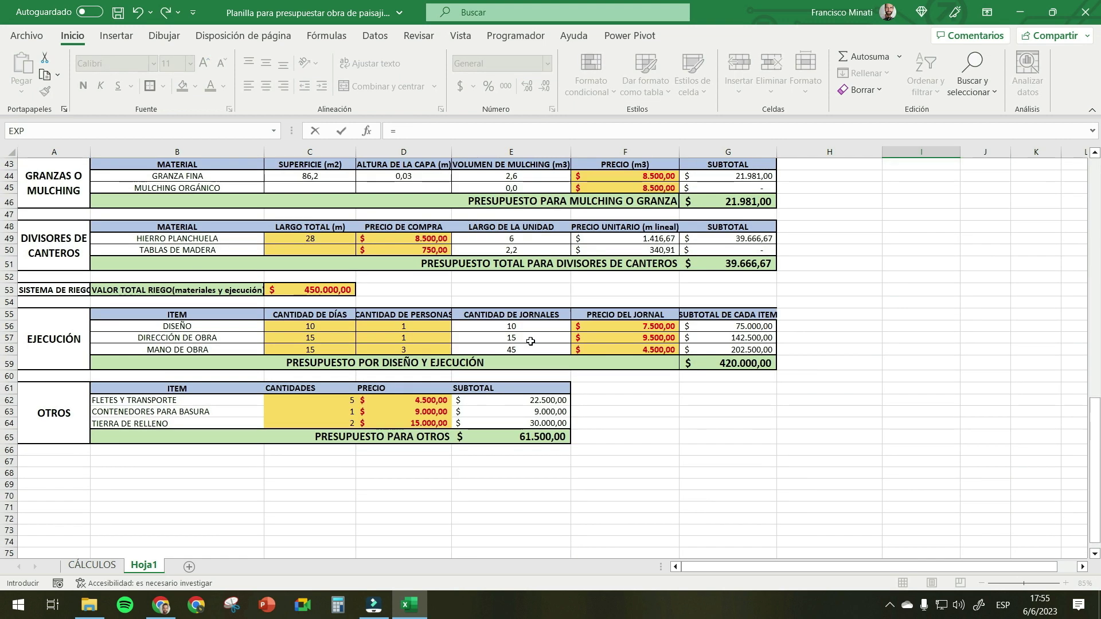
pyautogui.click(756, 326)
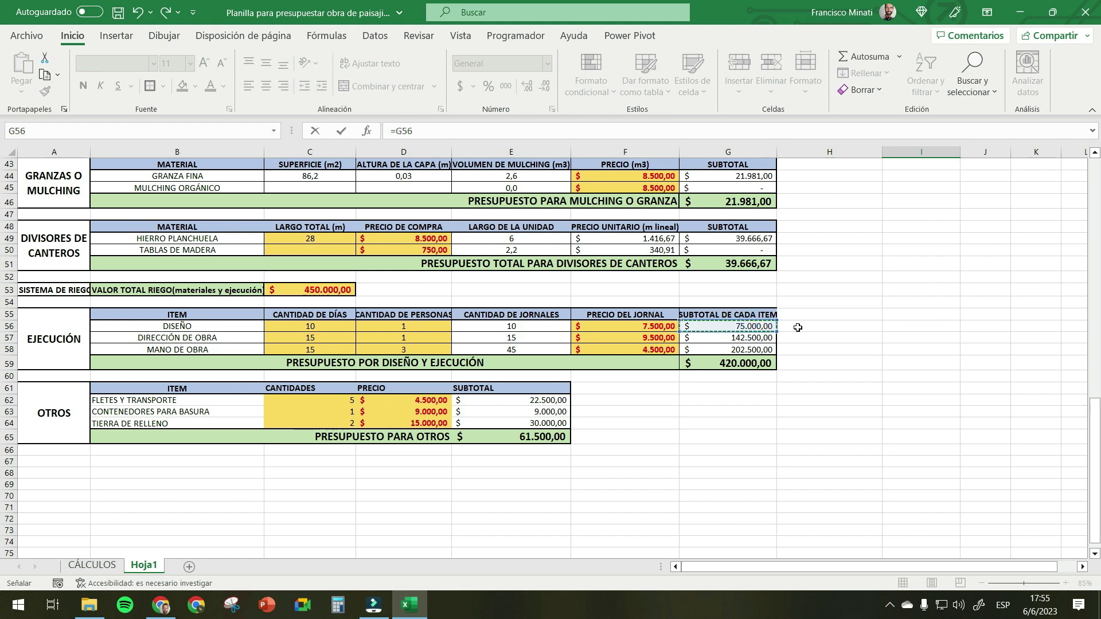
pyautogui.press('BackSpace')
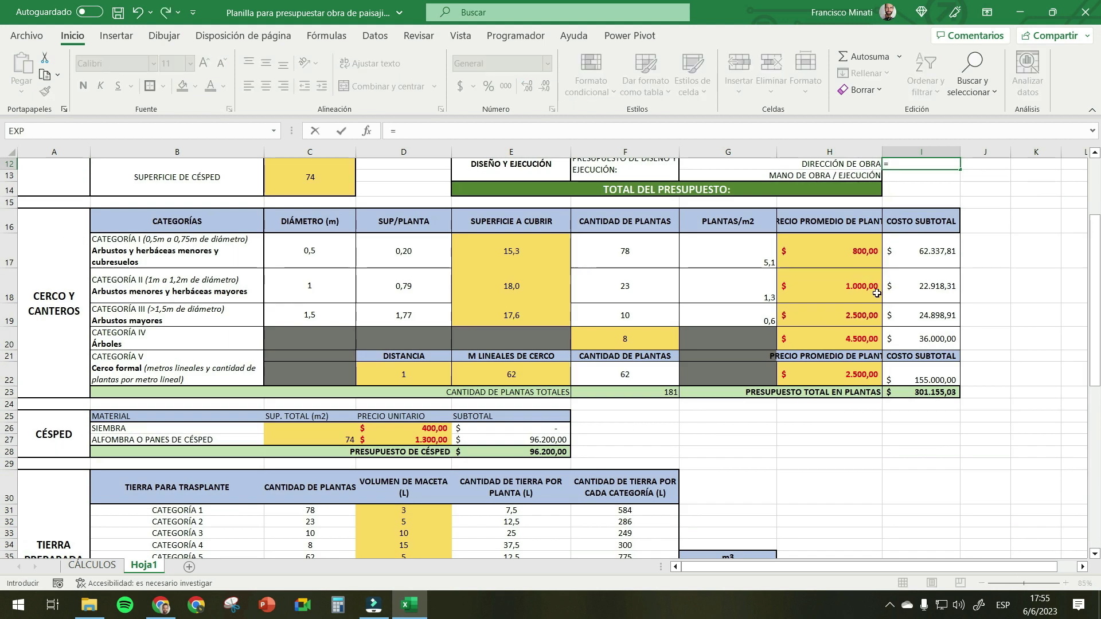
# - Link the DIRECCIÓN DE OBRA amount in I12 to its subtotal in G57 of the EJECUCIÓN section
pyautogui.scroll(-12, 897, 292)
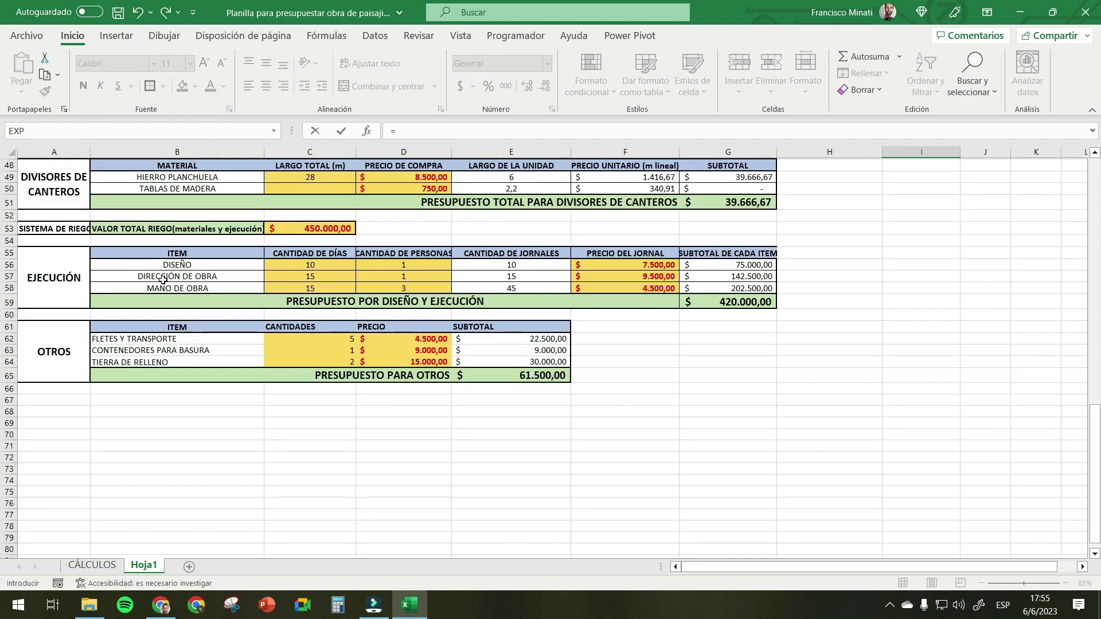
pyautogui.click(751, 278)
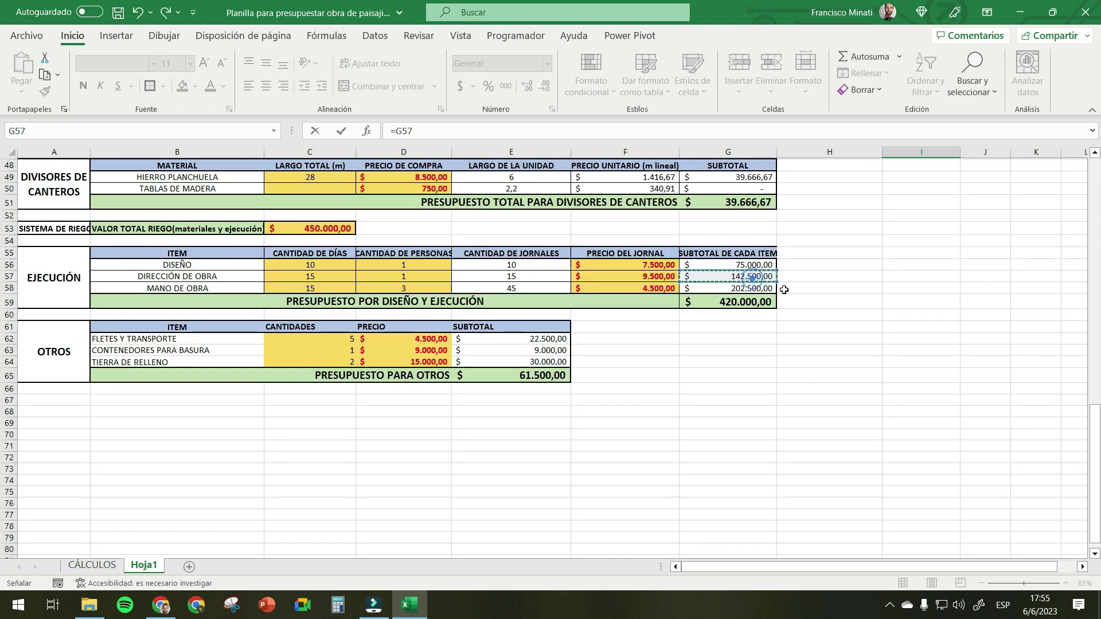
pyautogui.press('Return')
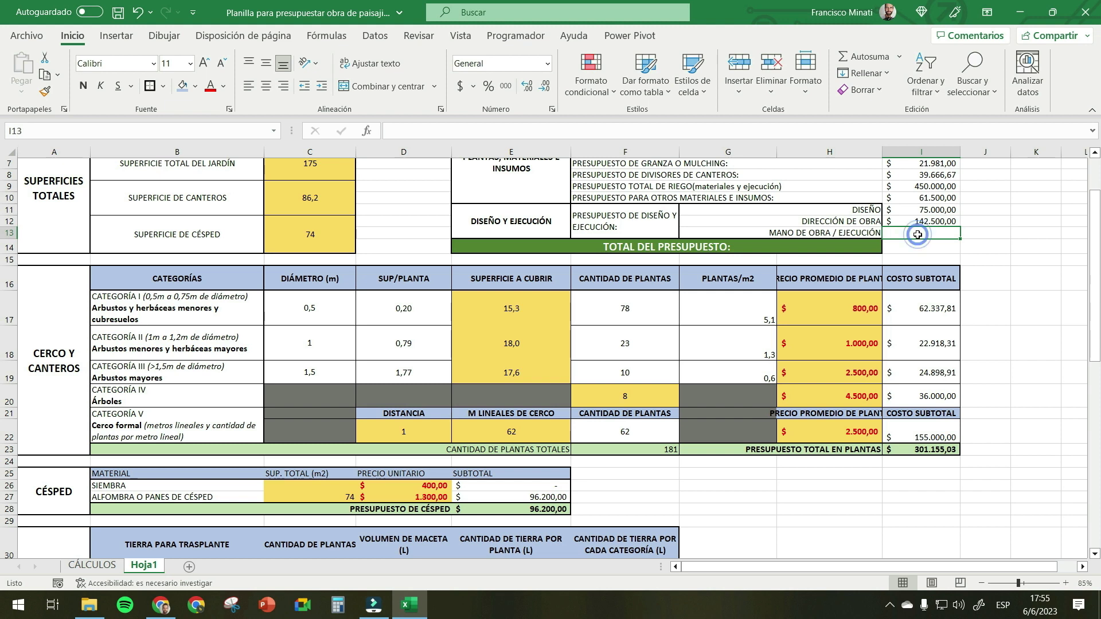
# - Link the MANO DE OBRA / EJECUCIÓN amount in I13 to the labour subtotal in G58
pyautogui.write('=')
pyautogui.scroll(-9, 714, 354)
pyautogui.scroll(-1, 714, 355)
pyautogui.click(728, 413)
pyautogui.press('Return')
# - Calculate the TOTAL DEL PRESUPUESTO in I14 with =SUMA(I4:I13)
pyautogui.click(924, 305)
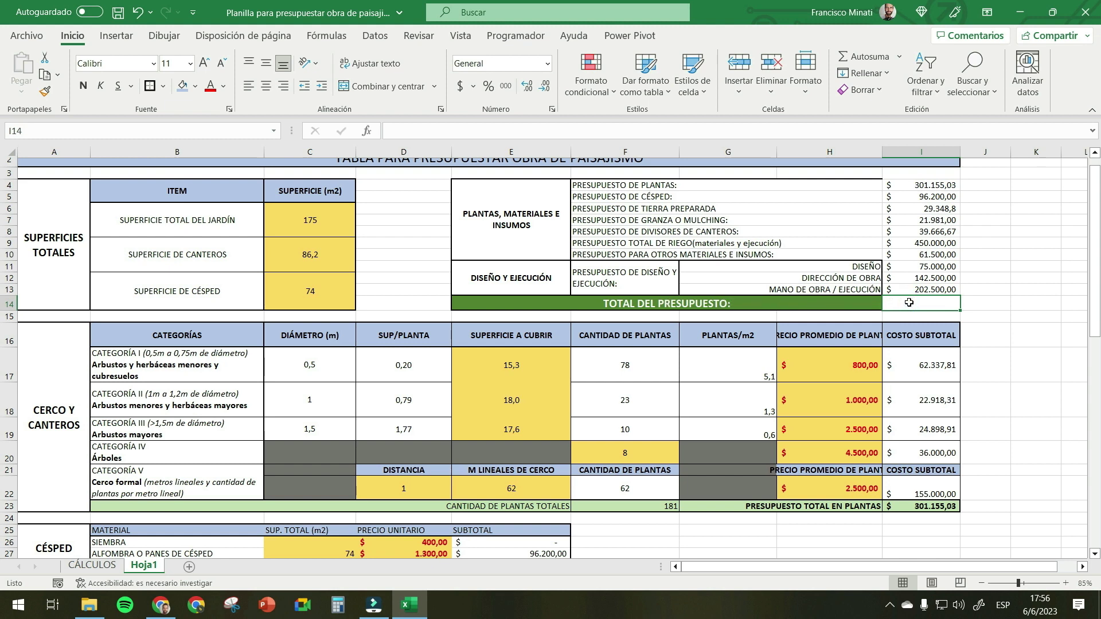
pyautogui.write('=SUMA(')
pyautogui.moveTo(919, 185); pyautogui.dragTo(924, 289)
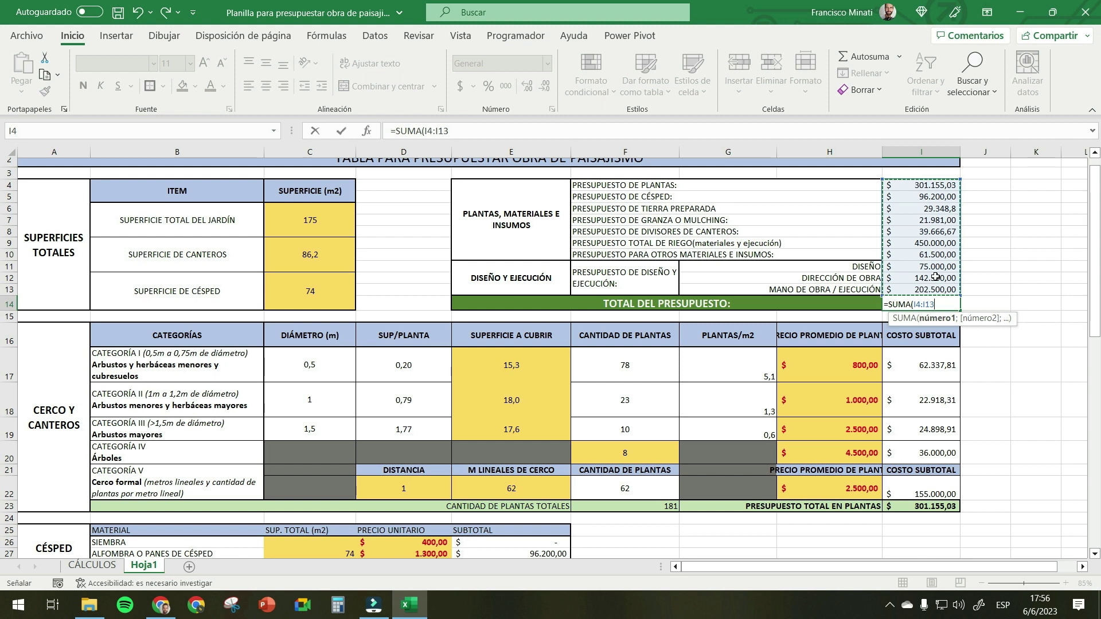
pyautogui.write(')')
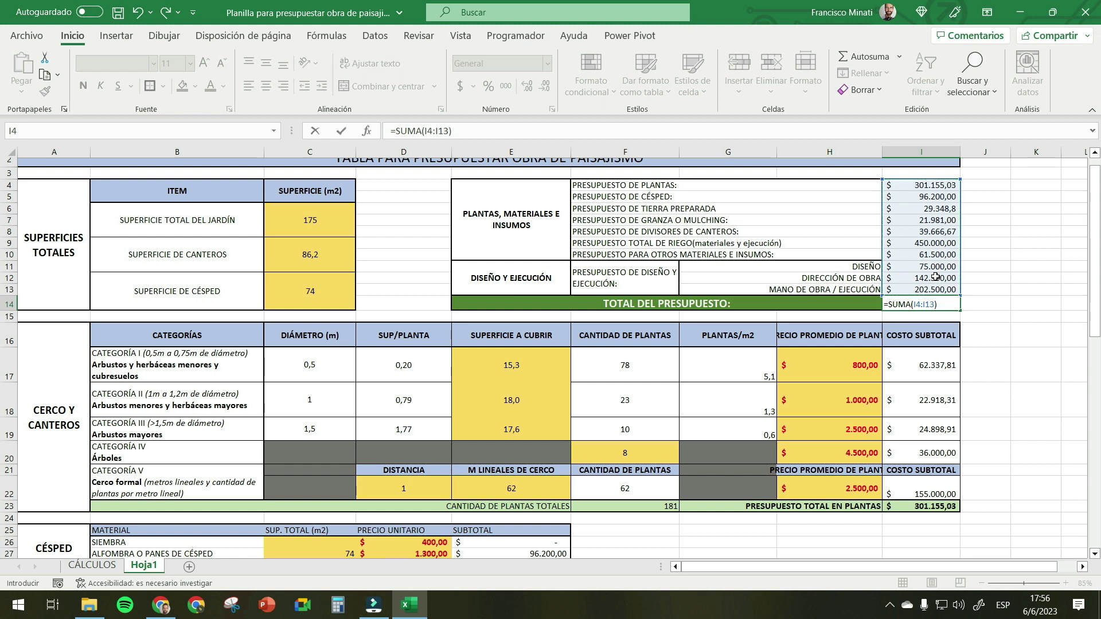
pyautogui.press('Return')
pyautogui.click(929, 304)
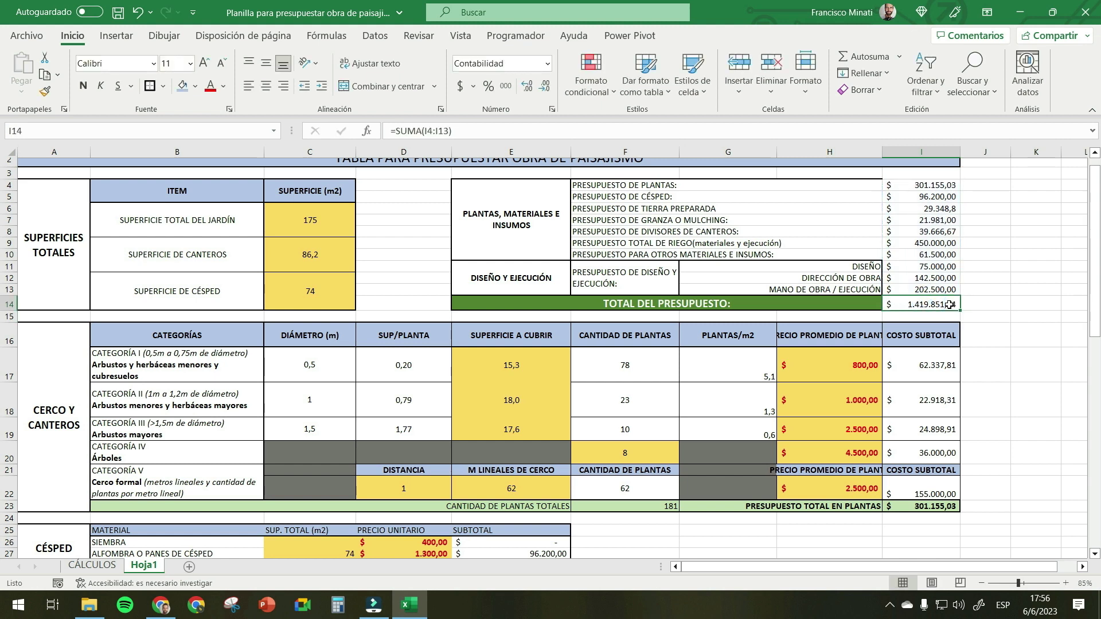
# - Merge cells J4:J10 beside the budget summary and calculate the plants, materials and supplies subtotal there with =SUMA(I4:I10)
pyautogui.moveTo(975, 187); pyautogui.dragTo(981, 251)
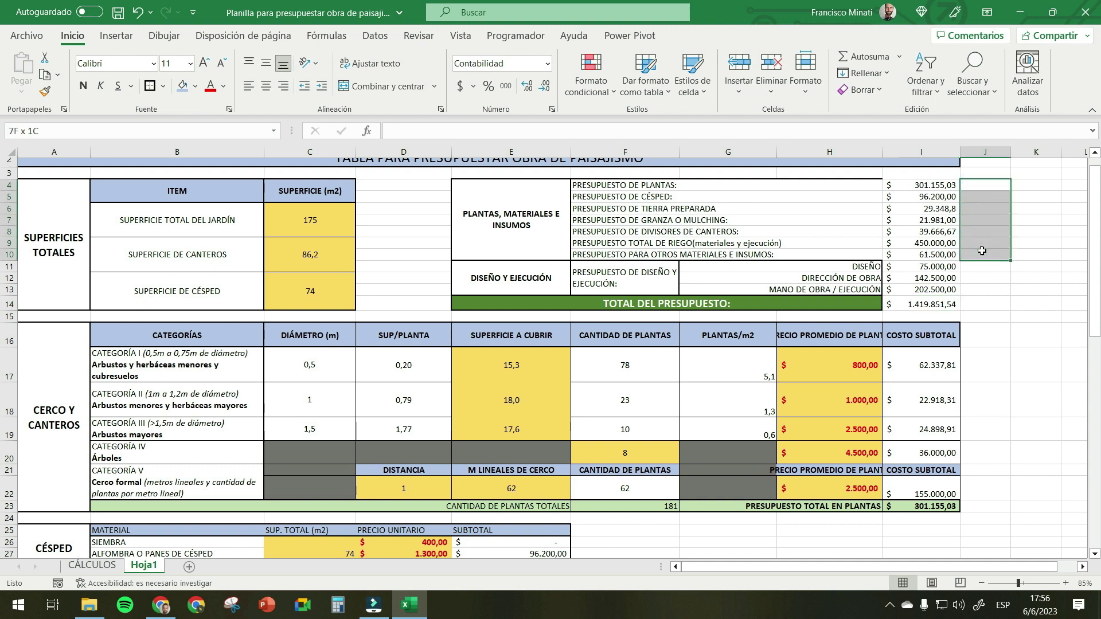
pyautogui.click(368, 87)
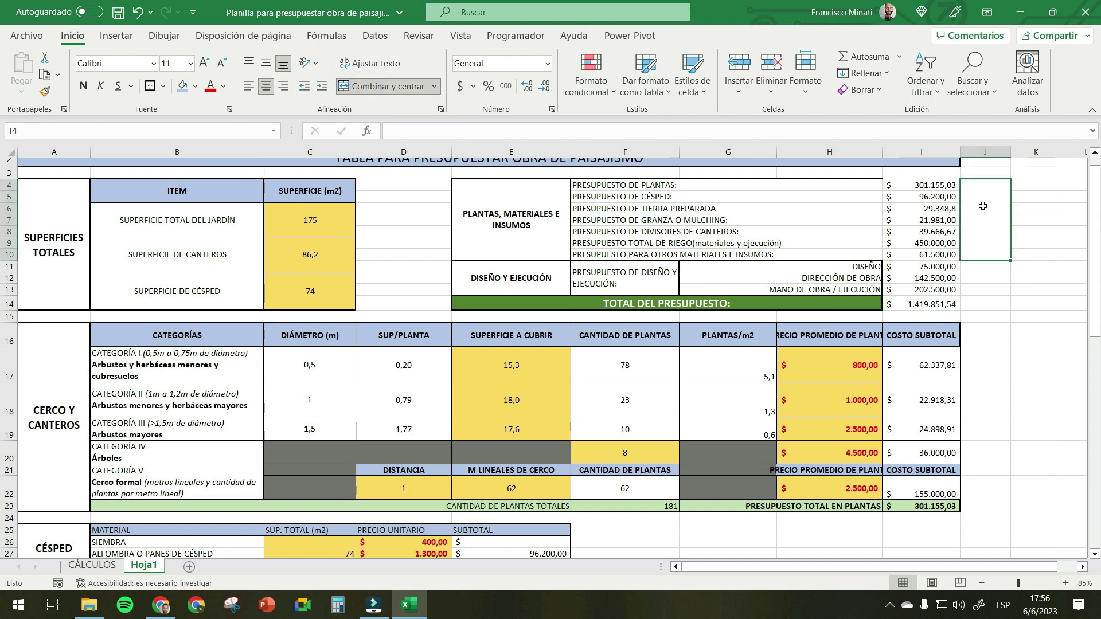
pyautogui.write('=S')
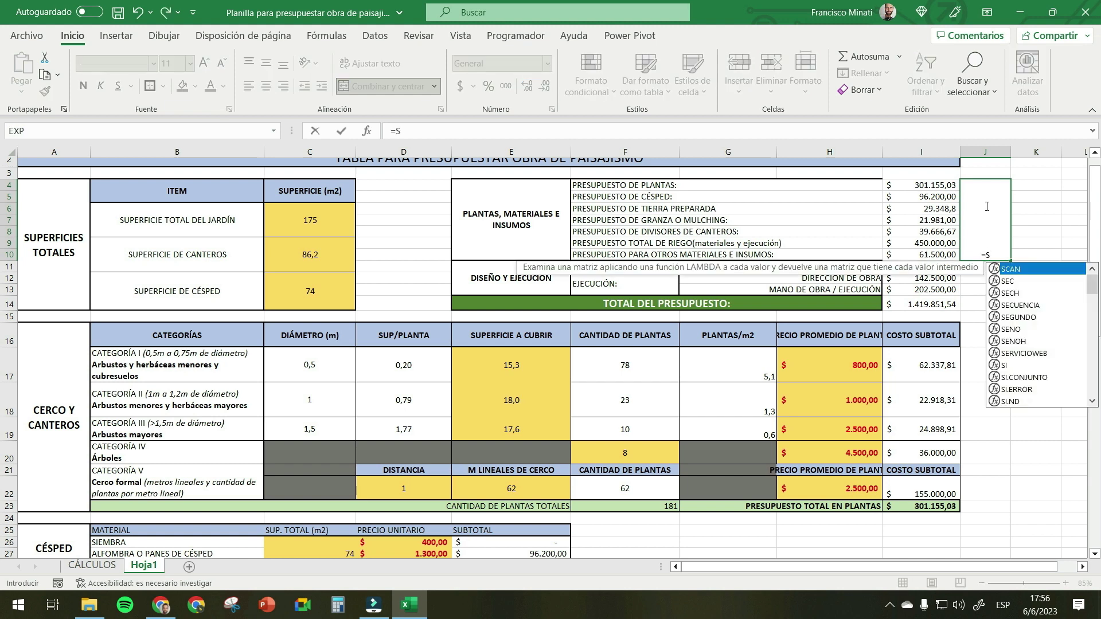
pyautogui.write('UMA(')
pyautogui.moveTo(936, 186); pyautogui.dragTo(938, 255)
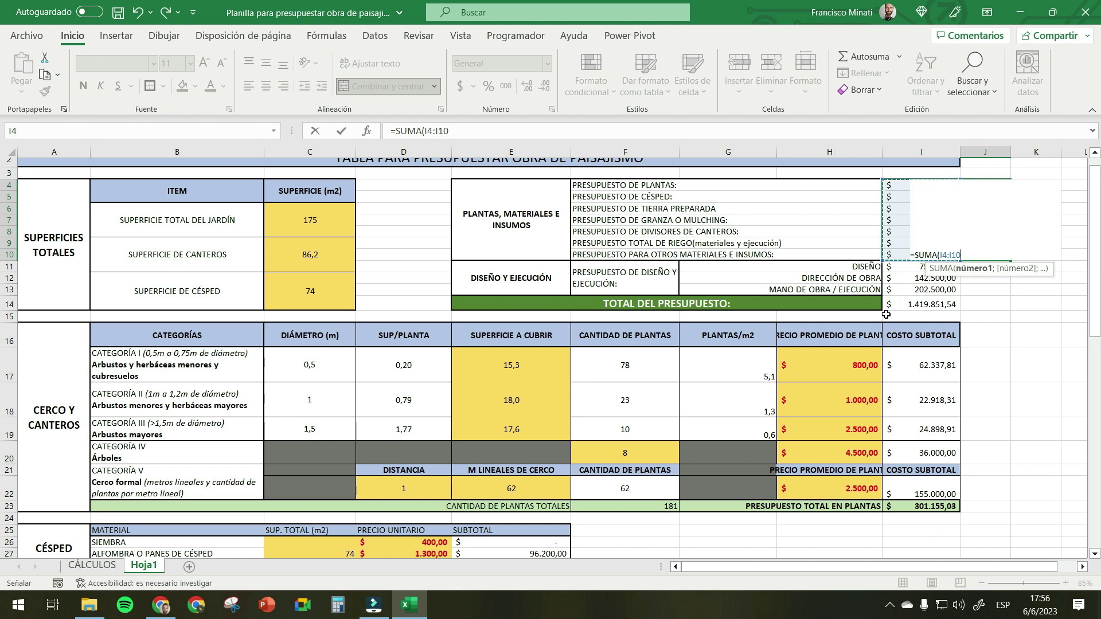
pyautogui.write(')')
pyautogui.press('Return')
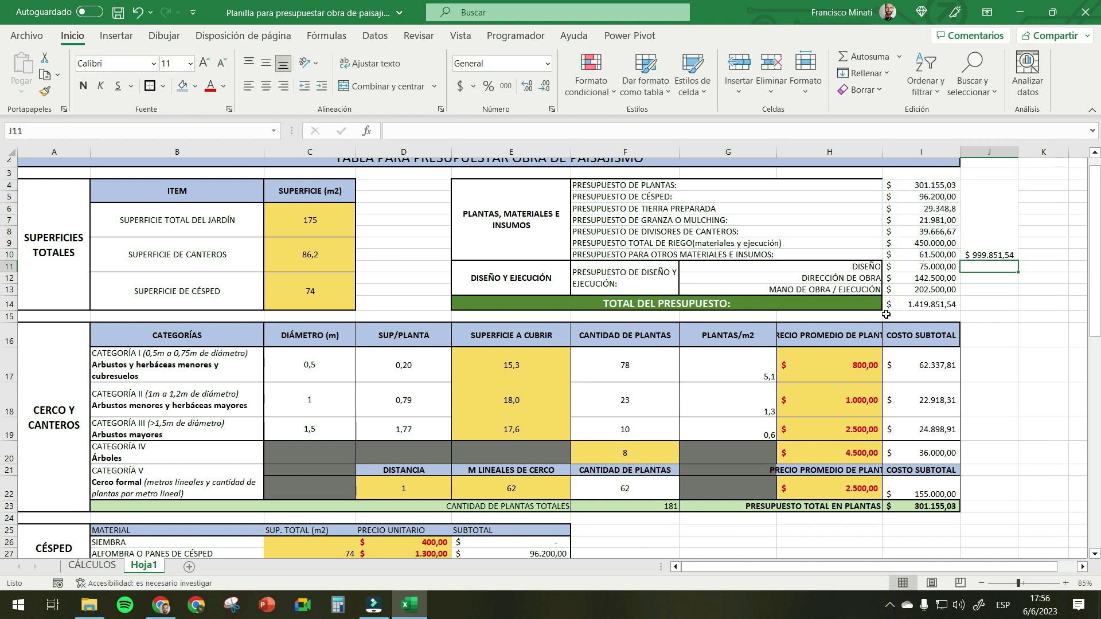
# - Narrow column J and rotate the merged J4 subtotal so its text reads vertically upward
pyautogui.click(986, 201)
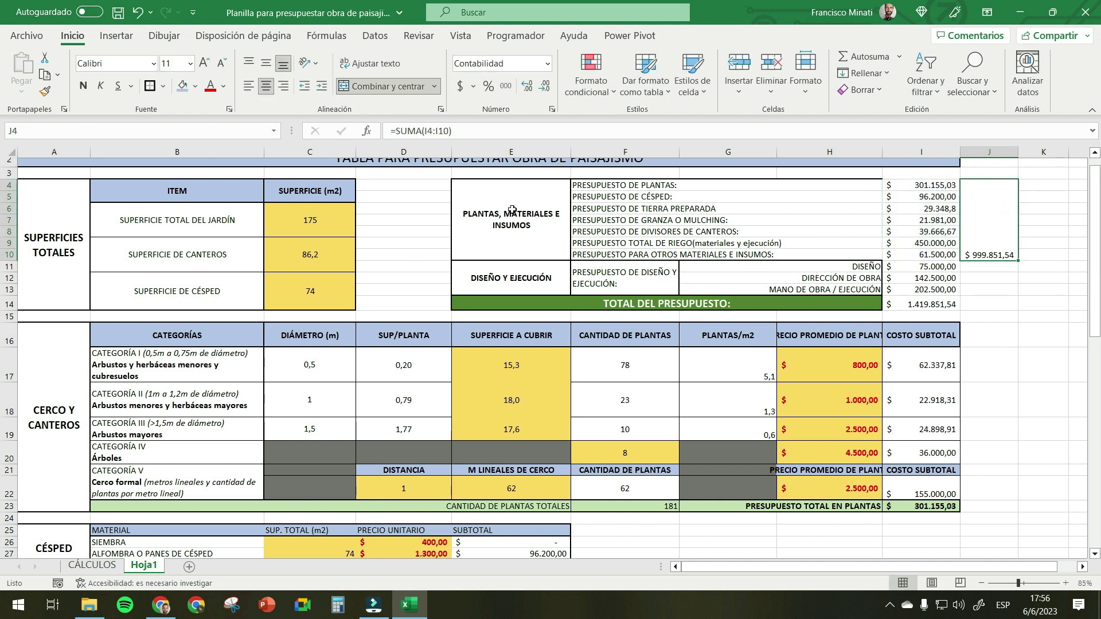
pyautogui.moveTo(1014, 145); pyautogui.dragTo(977, 151)
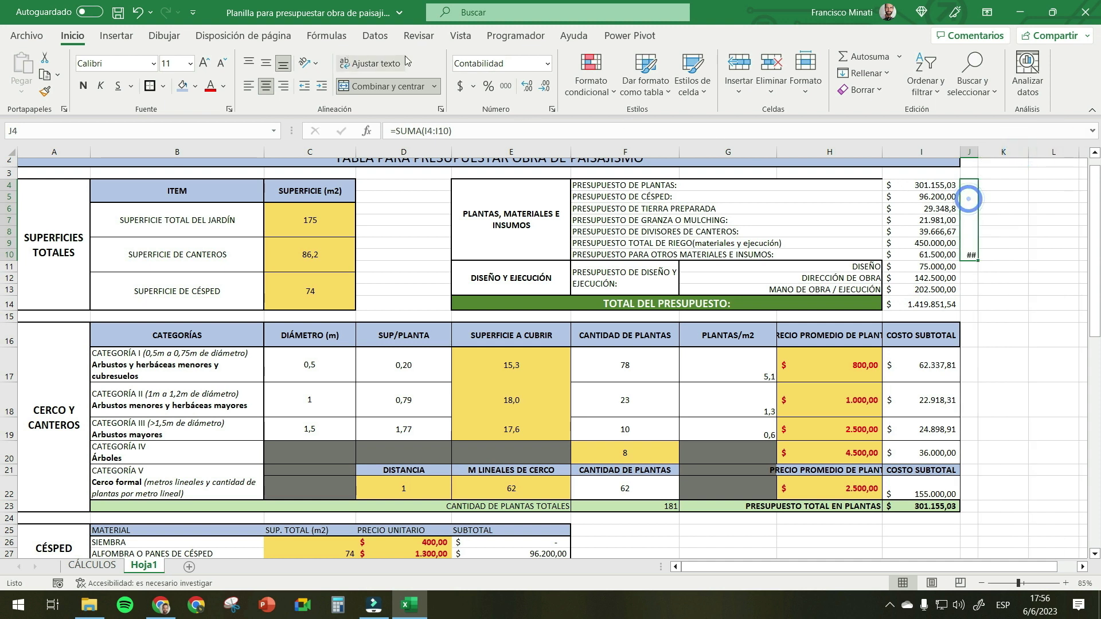
pyautogui.click(306, 63)
pyautogui.click(336, 145)
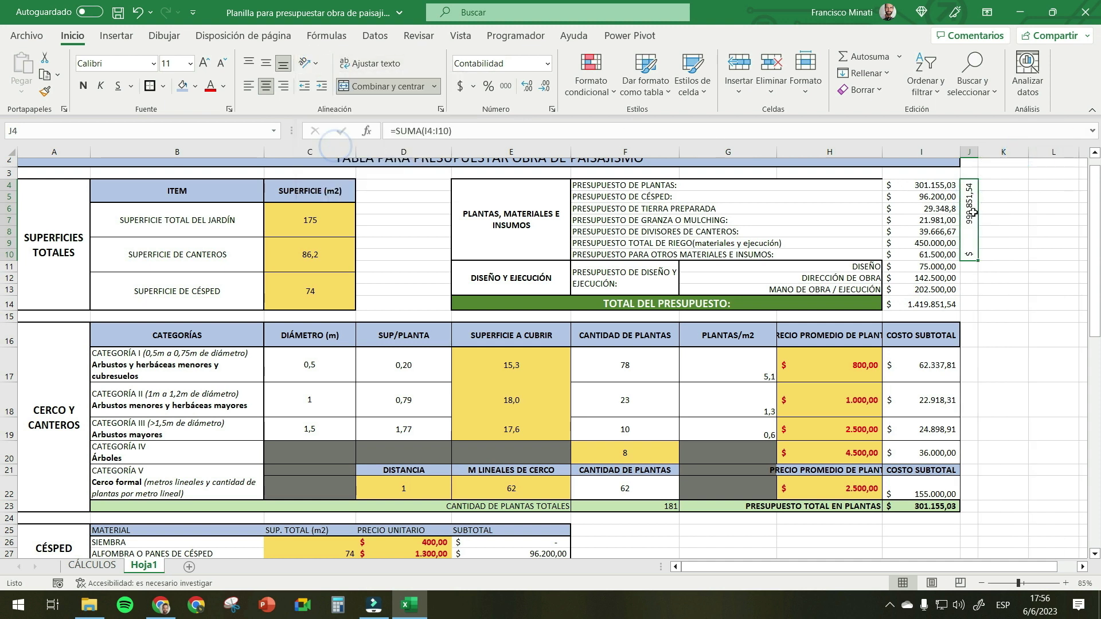
# - Apply outside borders around the budget amounts in I4:I14 and around the materials block with its subtotal in I4:J10
pyautogui.moveTo(913, 187); pyautogui.dragTo(939, 302)
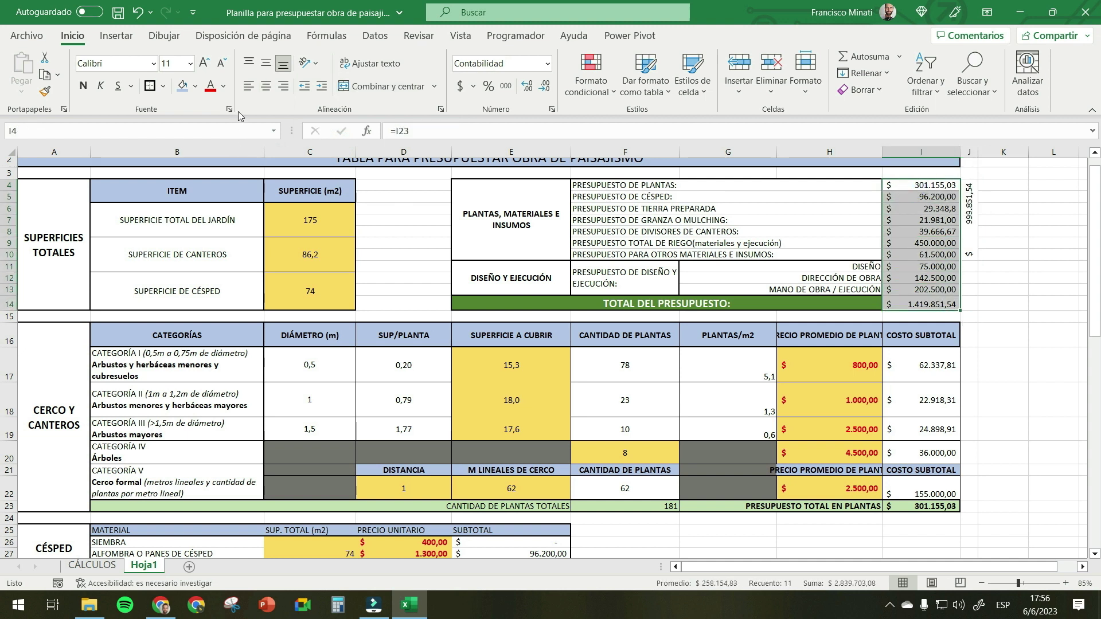
pyautogui.click(152, 86)
pyautogui.moveTo(916, 185); pyautogui.dragTo(967, 252)
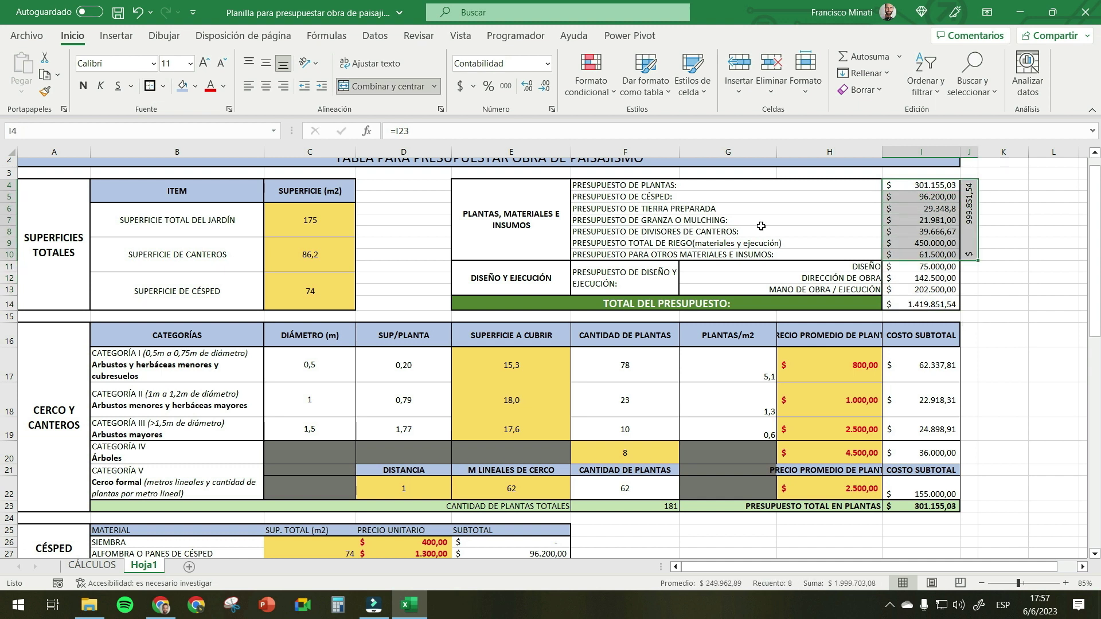
pyautogui.click(151, 86)
# - Format the grand total in I14 with font size 14, bold text and a light green fill
pyautogui.click(940, 305)
pyautogui.click(203, 63)
pyautogui.click(204, 64)
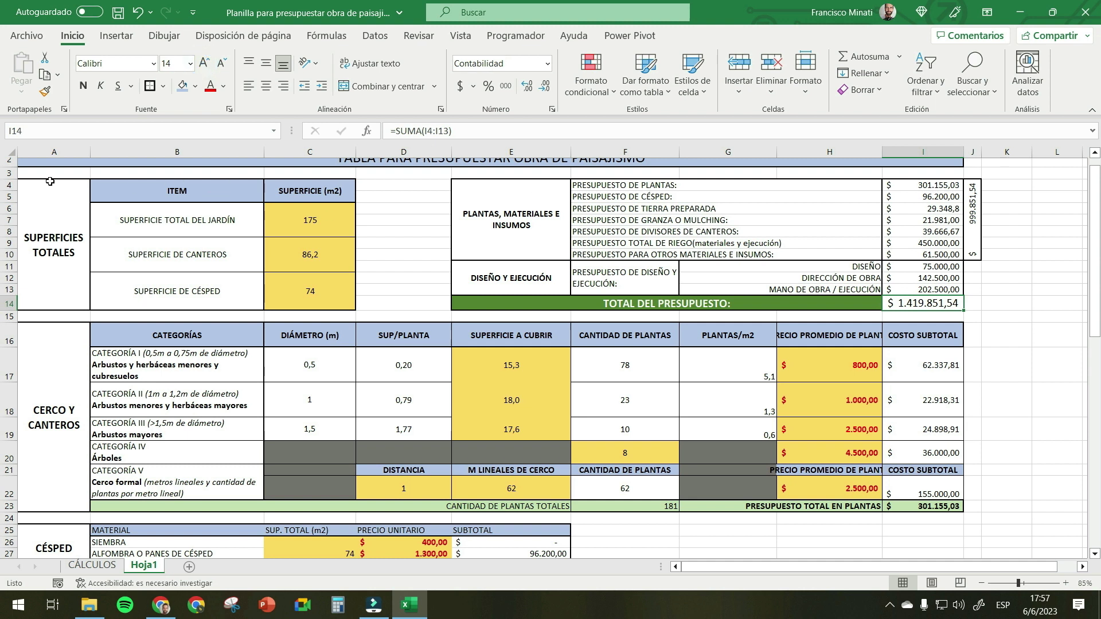
pyautogui.click(195, 86)
pyautogui.click(284, 151)
pyautogui.click(941, 304)
pyautogui.click(84, 86)
pyautogui.click(1026, 321)
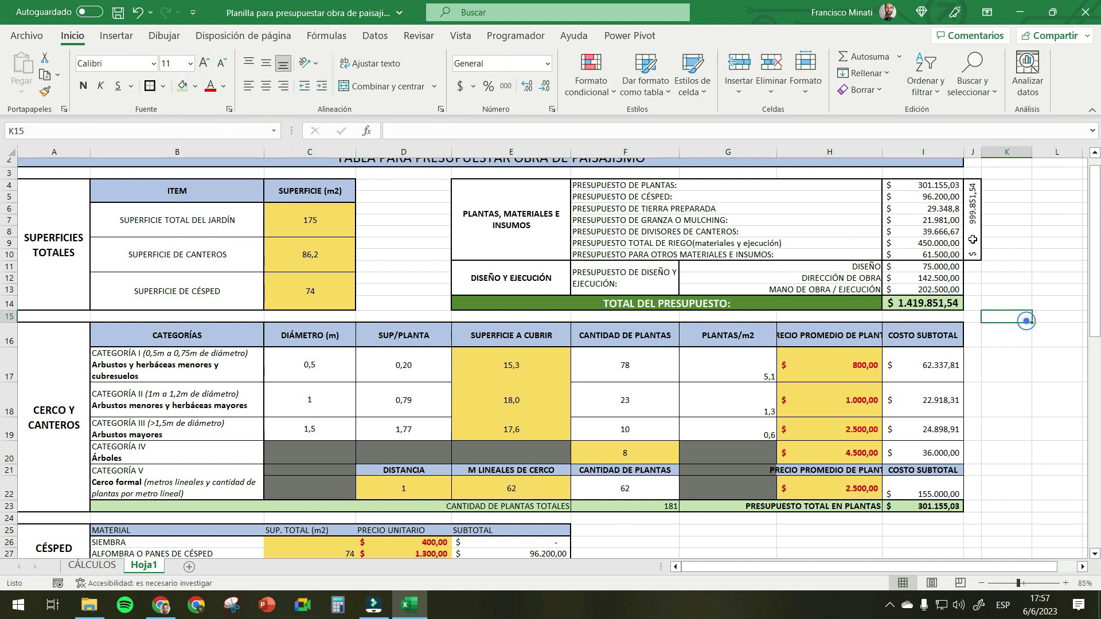
pyautogui.click(970, 243)
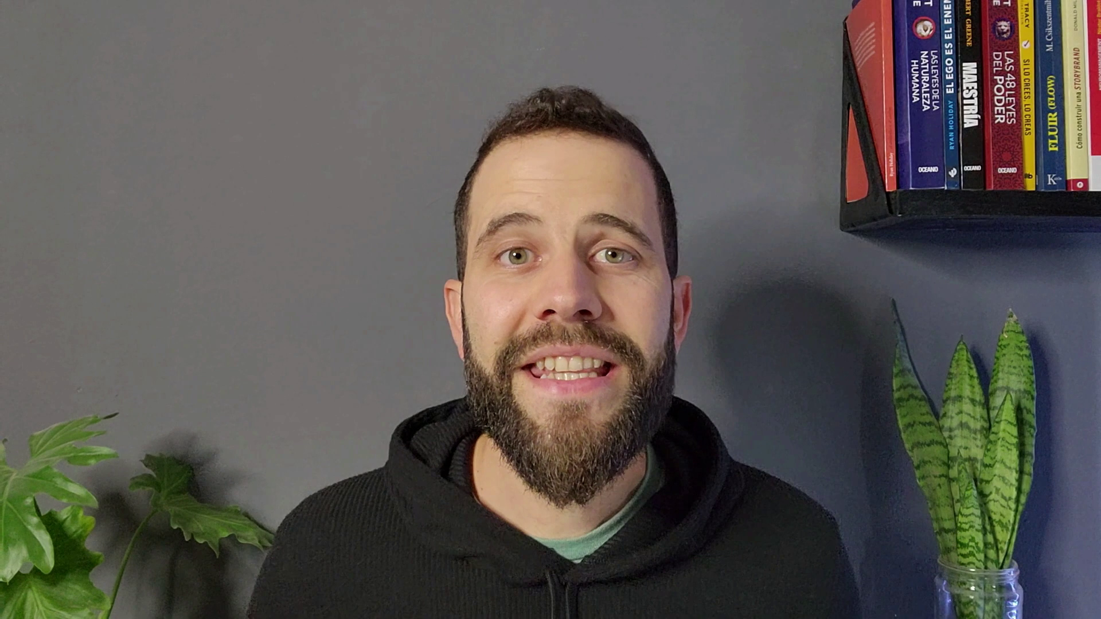